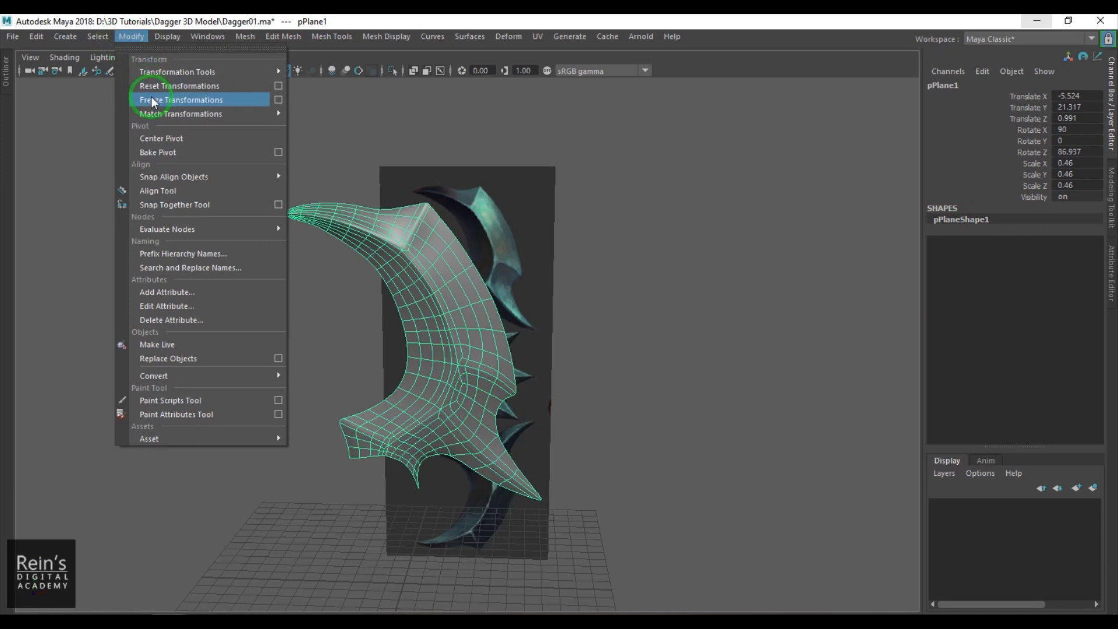
- Freeze the blade half's transformations and snap its pivot to the grid origin in the top view
{"action": "left_click_drag", "start_coordinate": [267, 365], "coordinate": [340, 387], "text": "alt"}
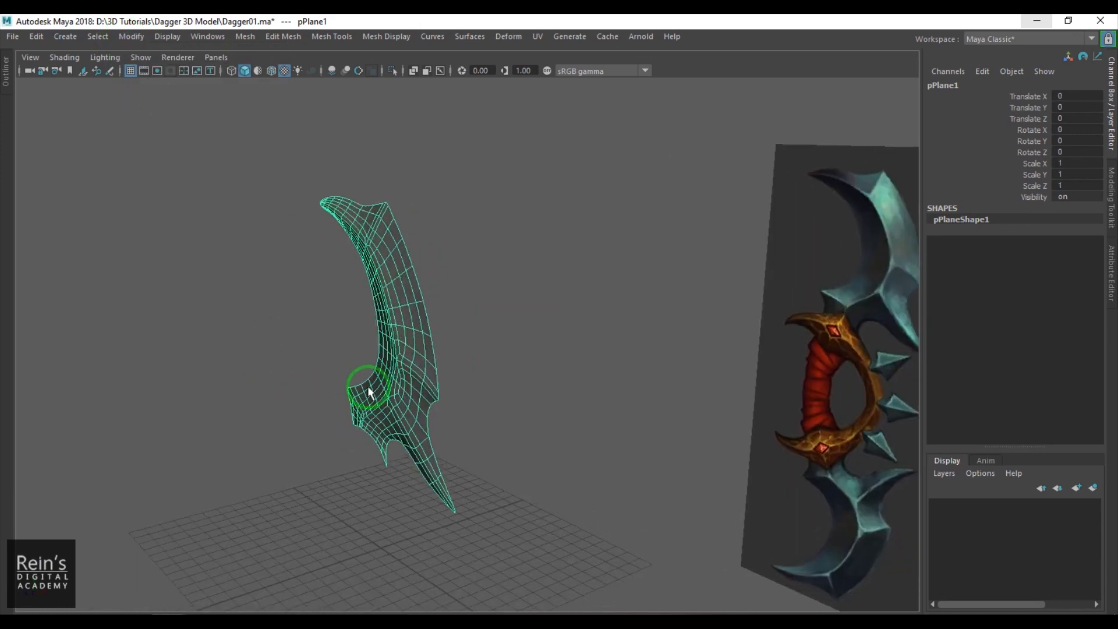
{"action": "key", "text": "w"}
{"action": "key", "text": "space"}
{"action": "left_click_drag", "start_coordinate": [397, 356], "coordinate": [309, 341]}
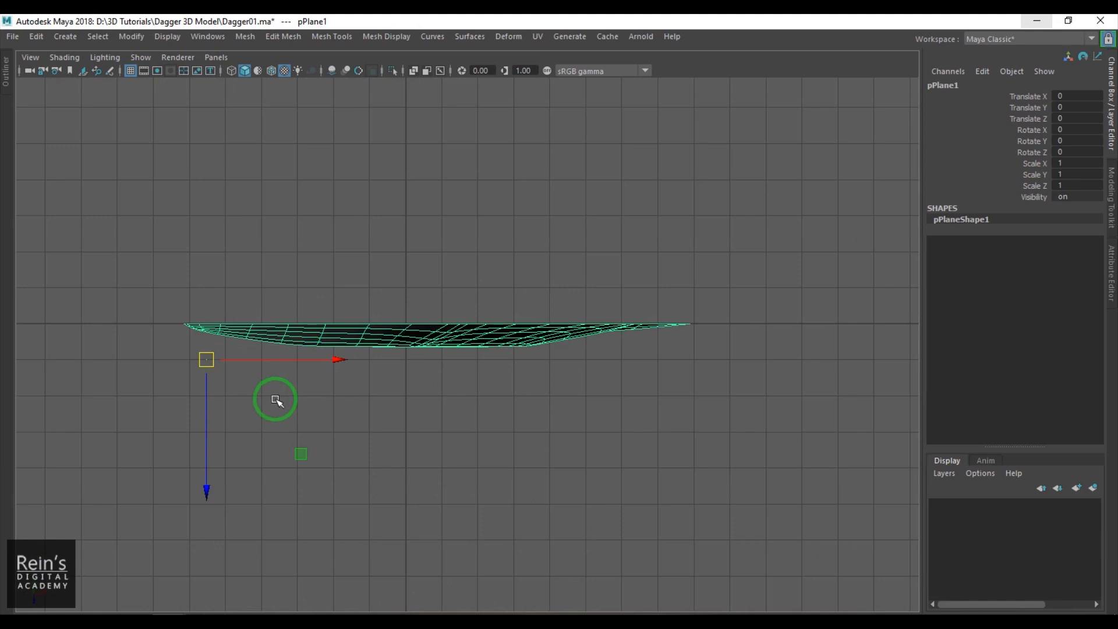
{"action": "key", "text": "d"}
{"action": "left_click_drag", "start_coordinate": [213, 355], "coordinate": [411, 325]}
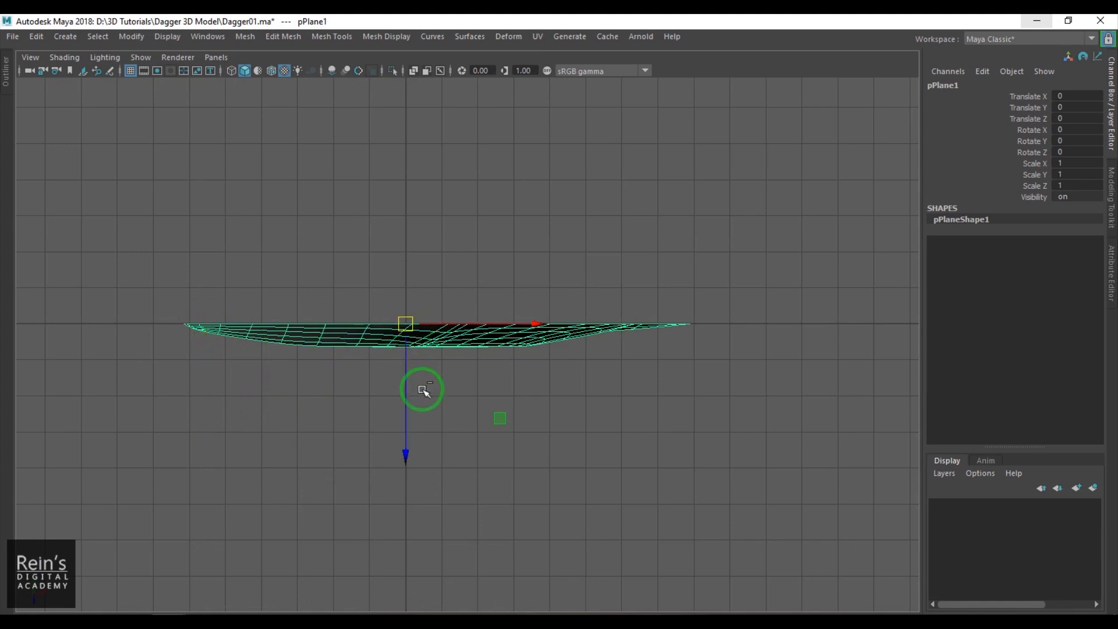
- Duplicate the blade half and flip the copy by setting its Scale Z to -1
{"action": "key", "text": "r"}
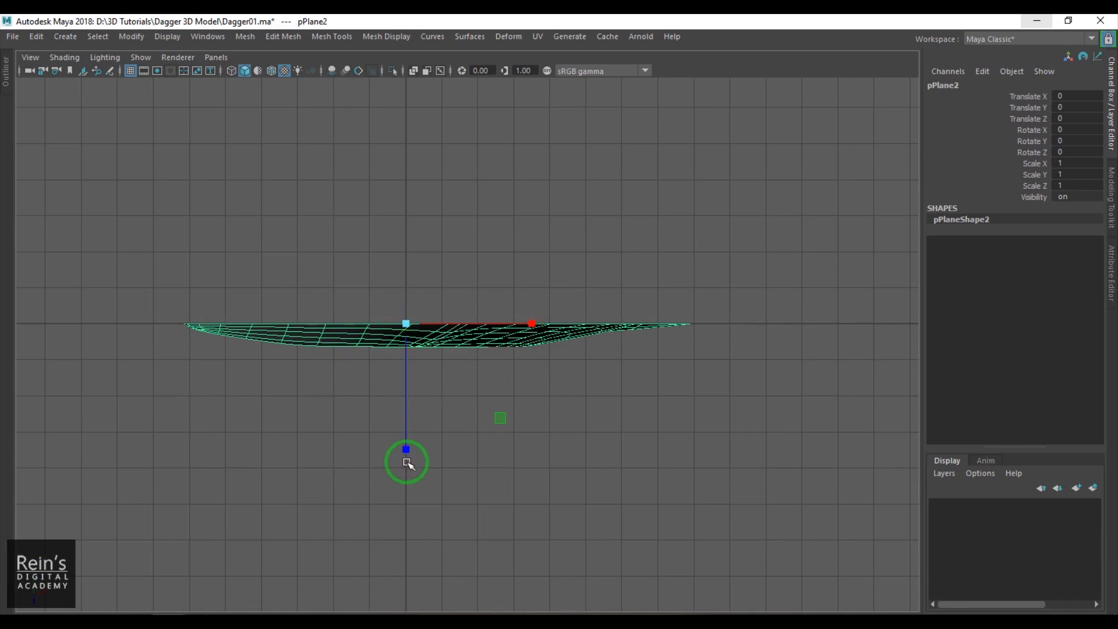
{"action": "left_click_drag", "start_coordinate": [407, 450], "coordinate": [930, 231]}
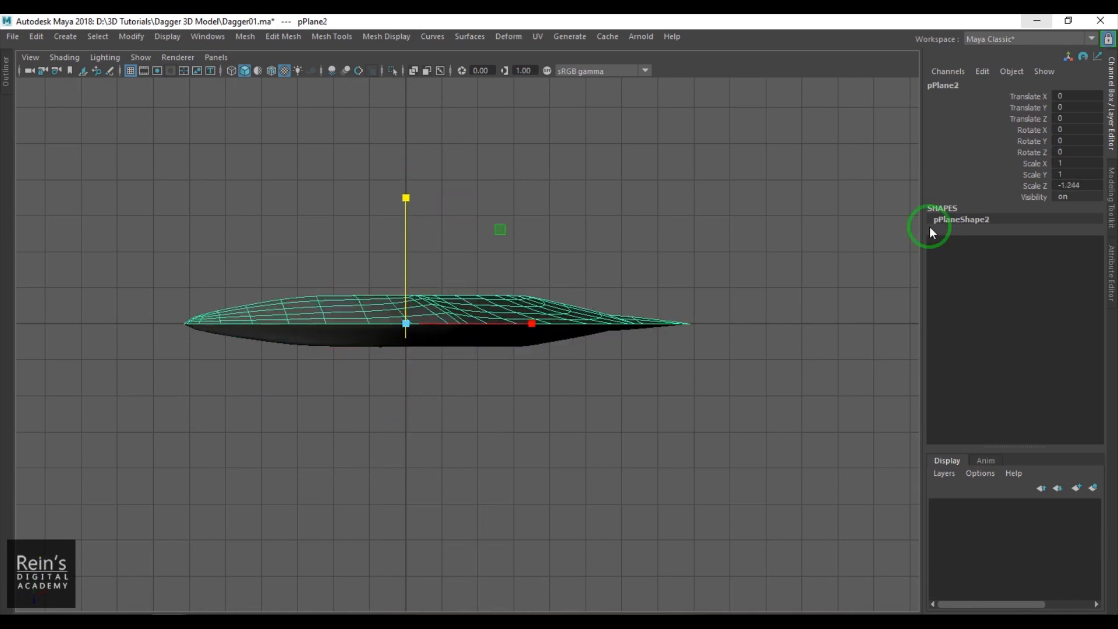
{"action": "left_click", "coordinate": [1094, 187]}
{"action": "type", "text": "-1"}
{"action": "key", "text": "Return"}
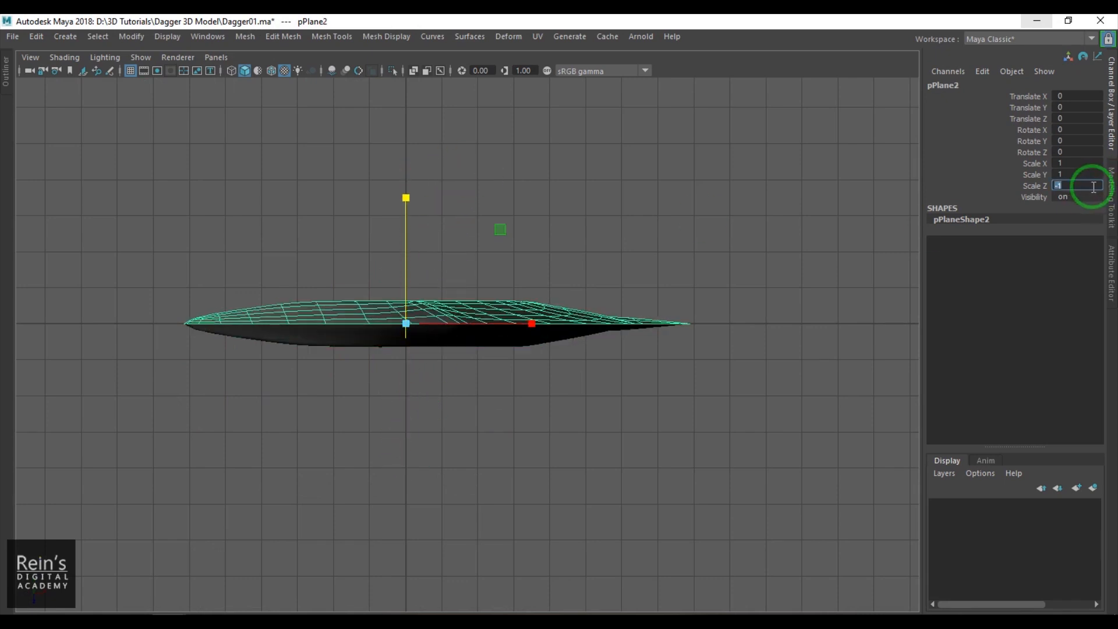
{"action": "left_click", "coordinate": [628, 444]}
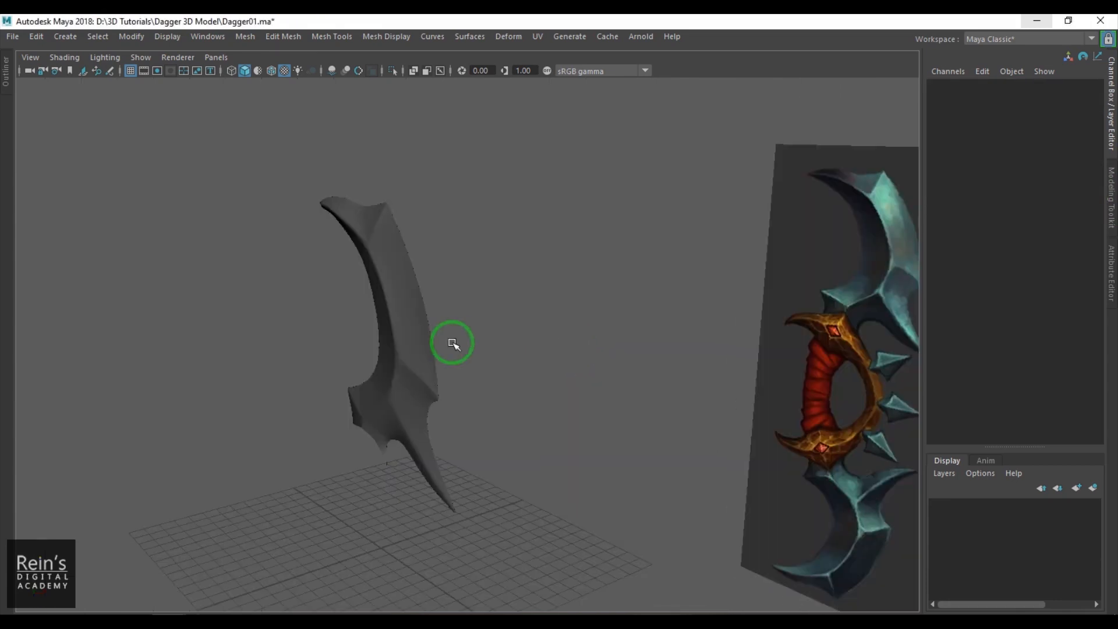
- Delete the flipped duplicate of the blade half
{"action": "left_click_drag", "start_coordinate": [449, 347], "coordinate": [502, 357], "text": "alt"}
{"action": "left_click_drag", "start_coordinate": [357, 309], "coordinate": [521, 347]}
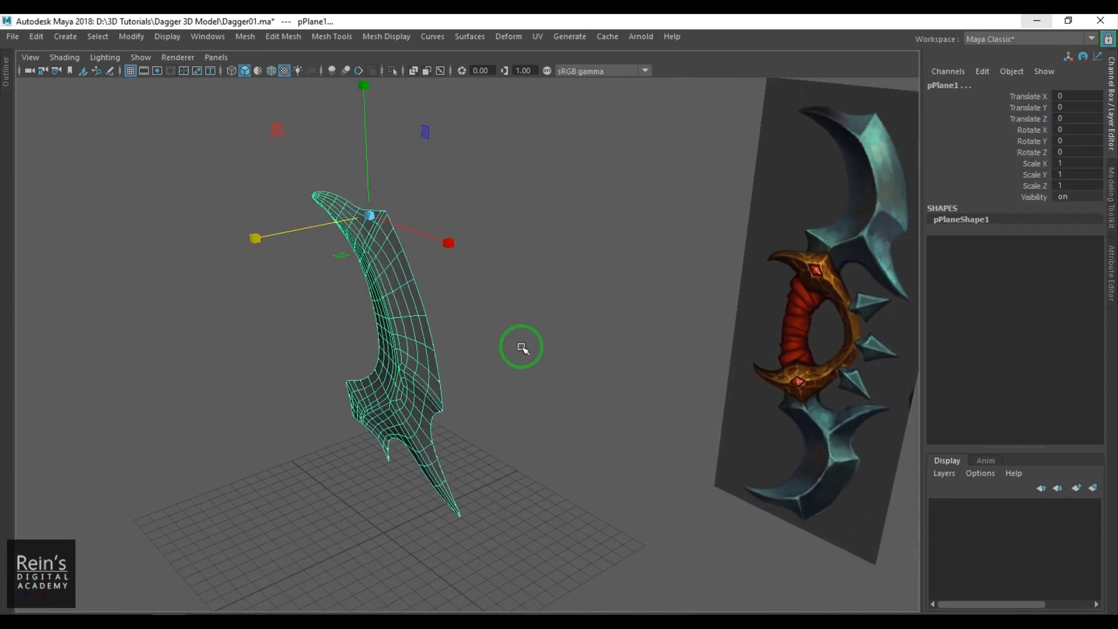
{"action": "left_click", "coordinate": [245, 36]}
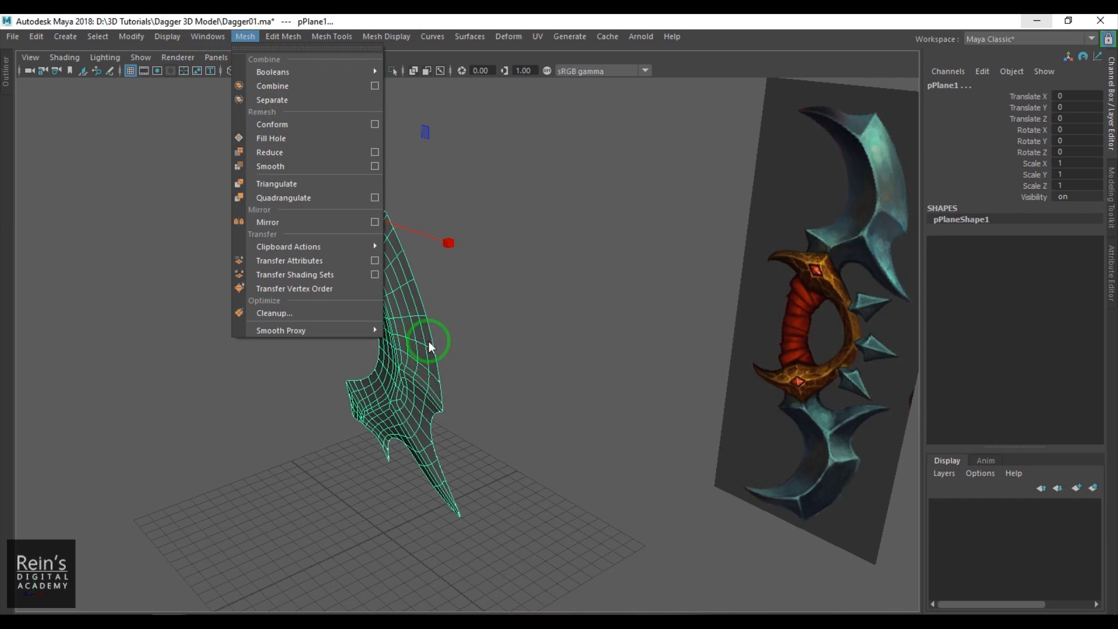
{"action": "left_click", "coordinate": [526, 351]}
{"action": "left_click_drag", "start_coordinate": [527, 361], "coordinate": [537, 417], "text": "alt"}
{"action": "left_click", "coordinate": [412, 324]}
{"action": "key", "text": "Delete"}
- Mirror the blade half across the world Z axis in the negative direction, combining it with the original and merging border vertices
{"action": "left_click", "coordinate": [454, 429]}
{"action": "left_click_drag", "start_coordinate": [449, 429], "coordinate": [405, 436], "text": "alt"}
{"action": "key", "text": "space"}
{"action": "key", "text": "space"}
{"action": "left_click", "coordinate": [425, 358]}
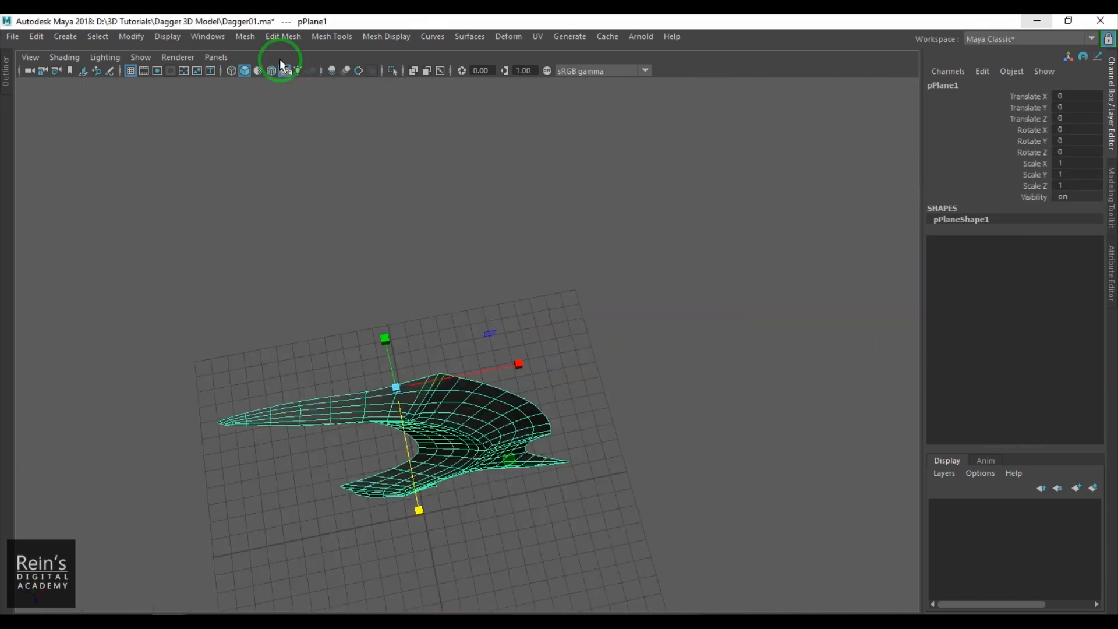
{"action": "left_click", "coordinate": [245, 36]}
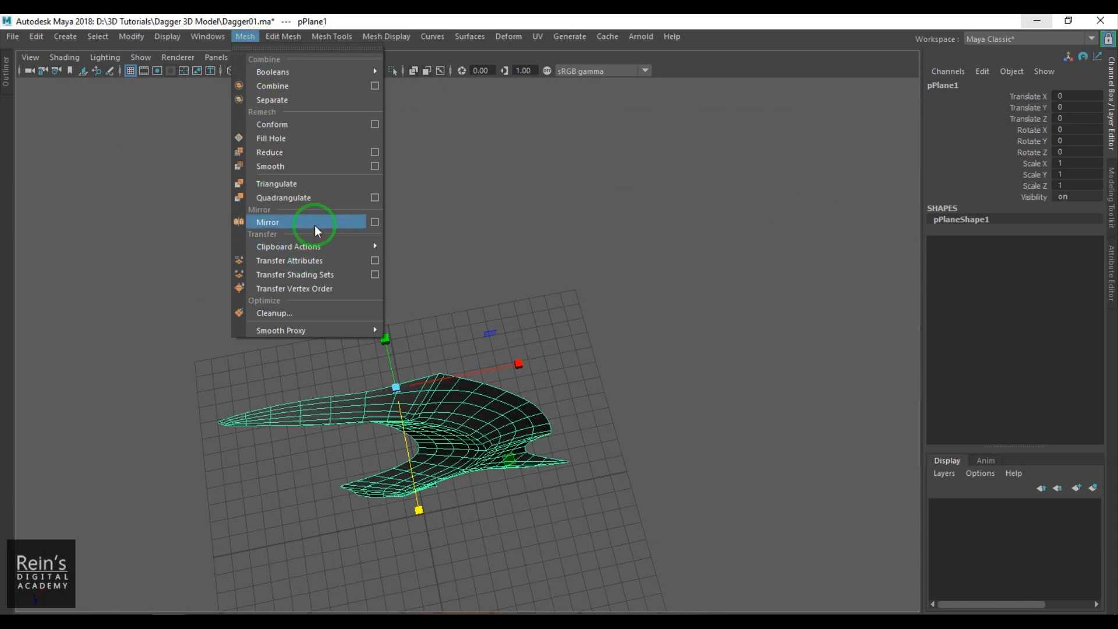
{"action": "left_click", "coordinate": [375, 222]}
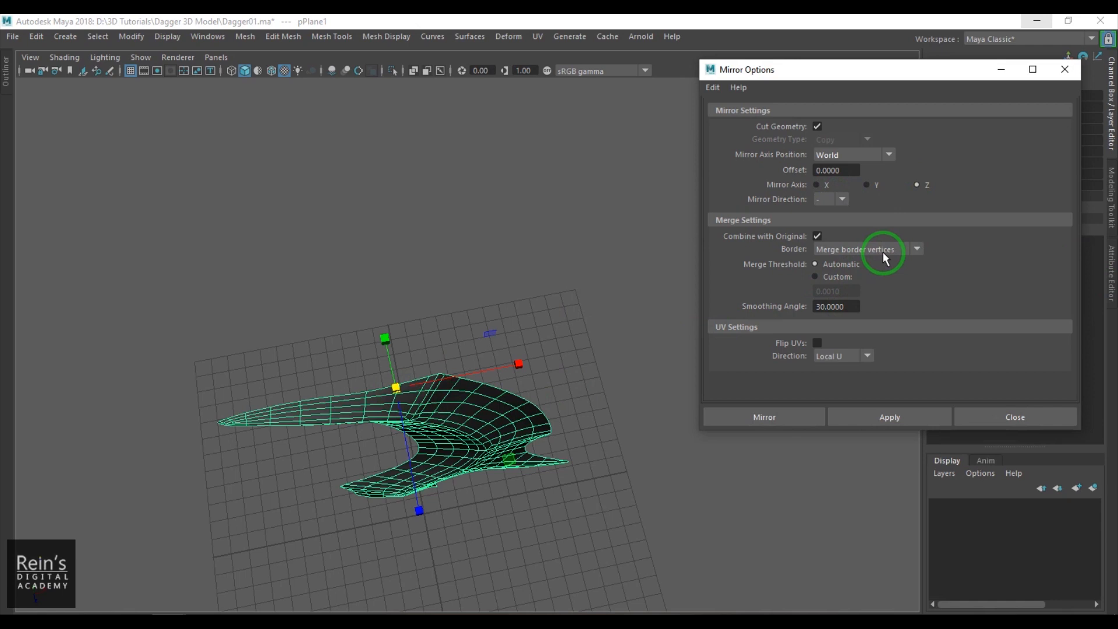
{"action": "left_click", "coordinate": [781, 415]}
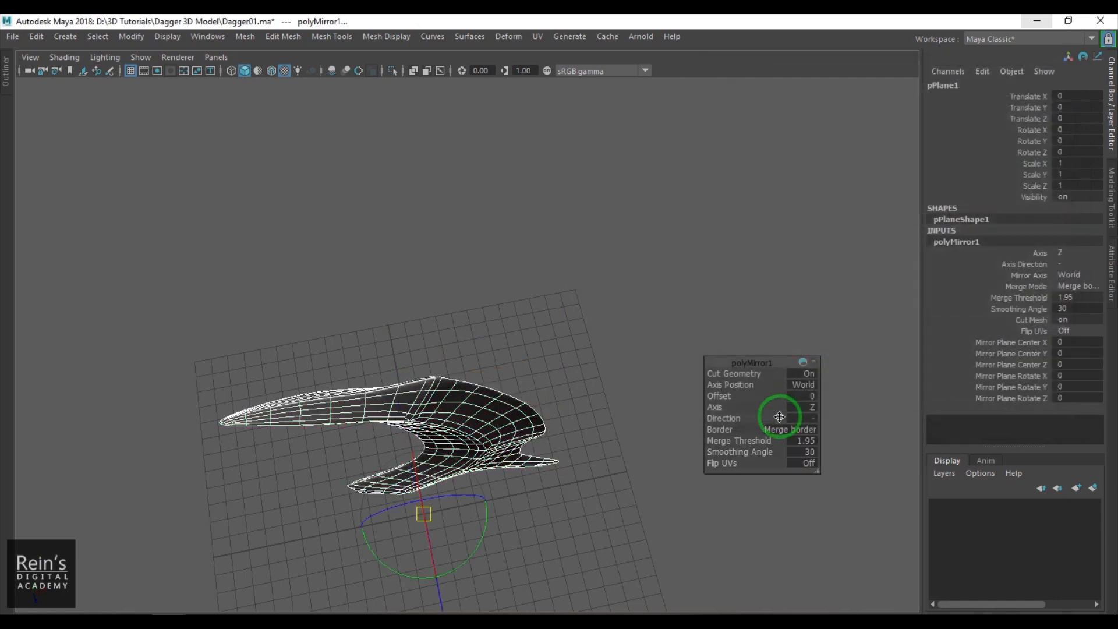
- Set the mirror's merge threshold to 0.01 and check the joined border around the blade
{"action": "left_click_drag", "start_coordinate": [554, 306], "coordinate": [576, 267], "text": "alt"}
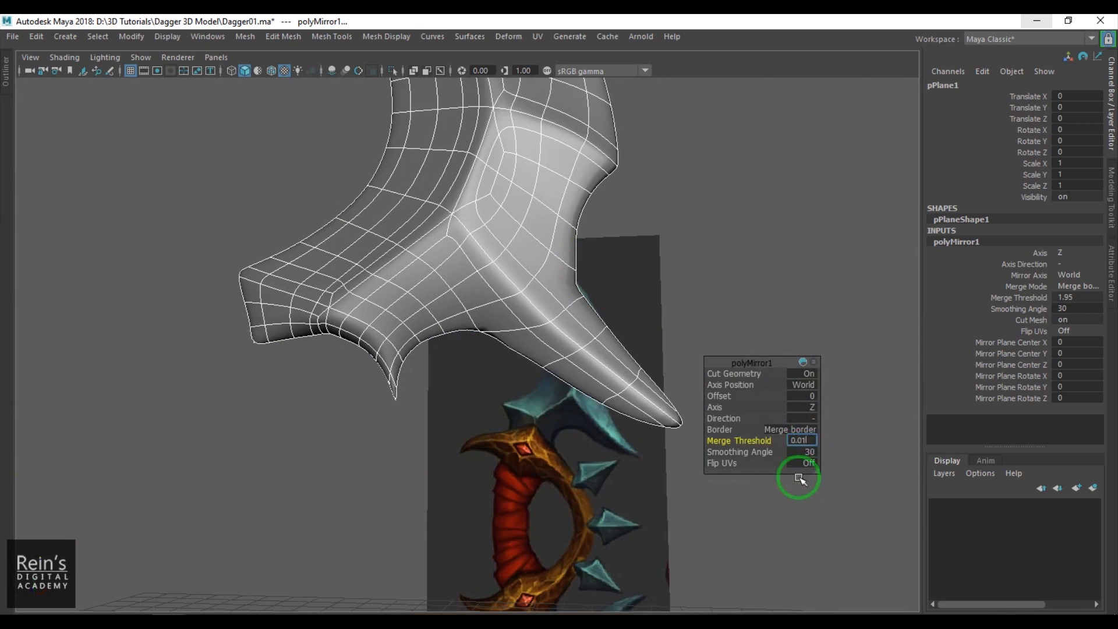
{"action": "key", "text": "Return"}
{"action": "left_click_drag", "start_coordinate": [561, 307], "coordinate": [501, 297], "text": "alt"}
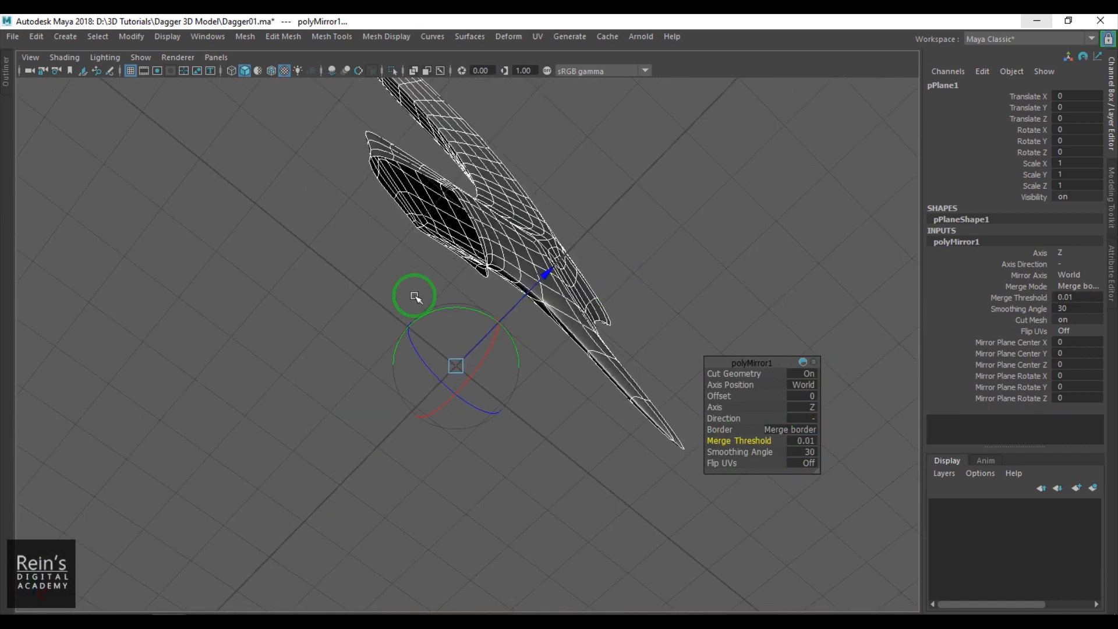
{"action": "left_click_drag", "start_coordinate": [549, 262], "coordinate": [506, 280], "text": "alt"}
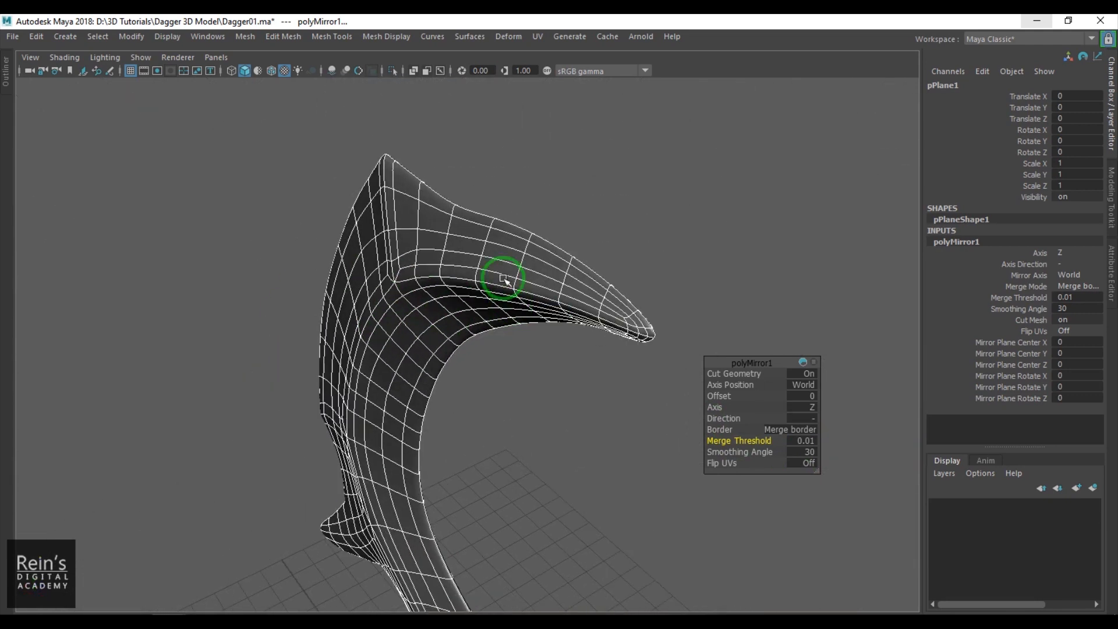
- Turn off the blade's smooth preview and select the centre seam edges near the small lower spike
{"action": "key", "text": "1"}
{"action": "left_click", "coordinate": [540, 351]}
{"action": "left_click", "coordinate": [482, 262]}
{"action": "left_click_drag", "start_coordinate": [540, 386], "coordinate": [491, 287], "text": "alt"}
{"action": "left_click", "coordinate": [571, 379]}
{"action": "left_click", "coordinate": [569, 287]}
{"action": "left_click_drag", "start_coordinate": [569, 287], "coordinate": [511, 235], "text": "alt"}
{"action": "right_click_drag", "start_coordinate": [512, 235], "coordinate": [528, 256], "text": "alt"}
{"action": "double_click", "coordinate": [529, 256]}
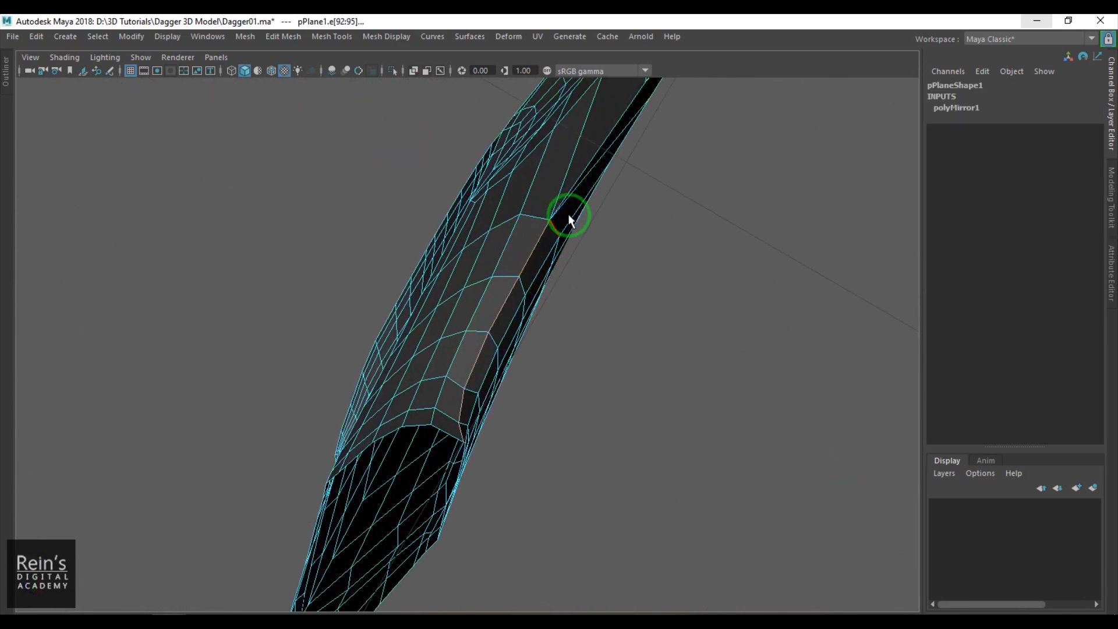
- Delete the stray vertex on the lower seam edge, between the small spike and the long spike
{"action": "left_click_drag", "start_coordinate": [664, 320], "coordinate": [728, 491], "text": "alt"}
{"action": "double_click", "coordinate": [726, 462], "text": "shift"}
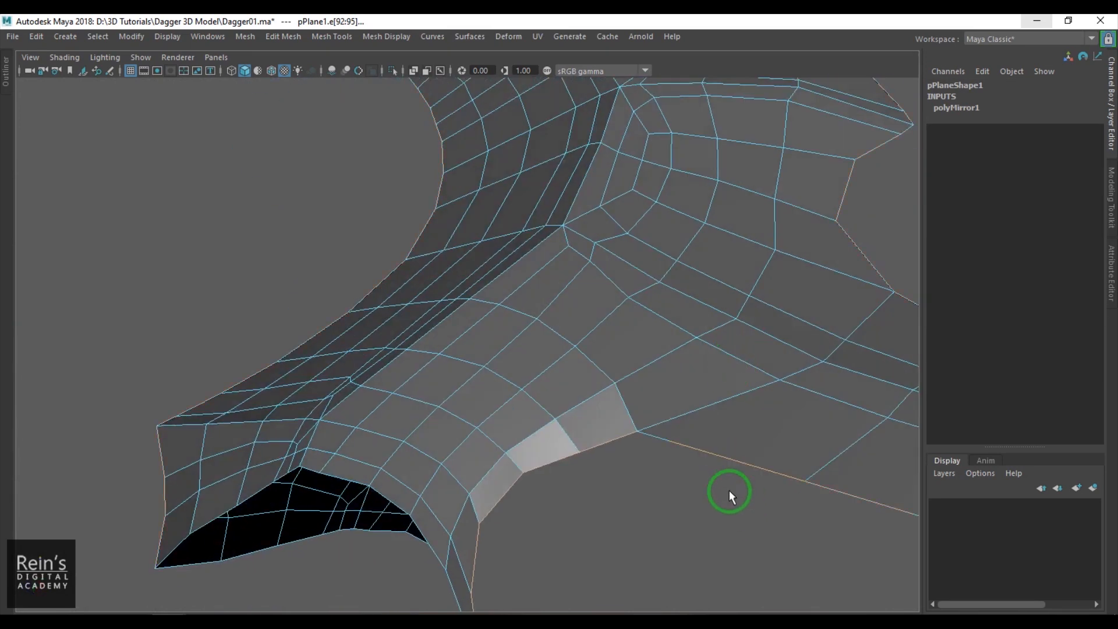
{"action": "right_click_drag", "start_coordinate": [700, 445], "coordinate": [663, 457]}
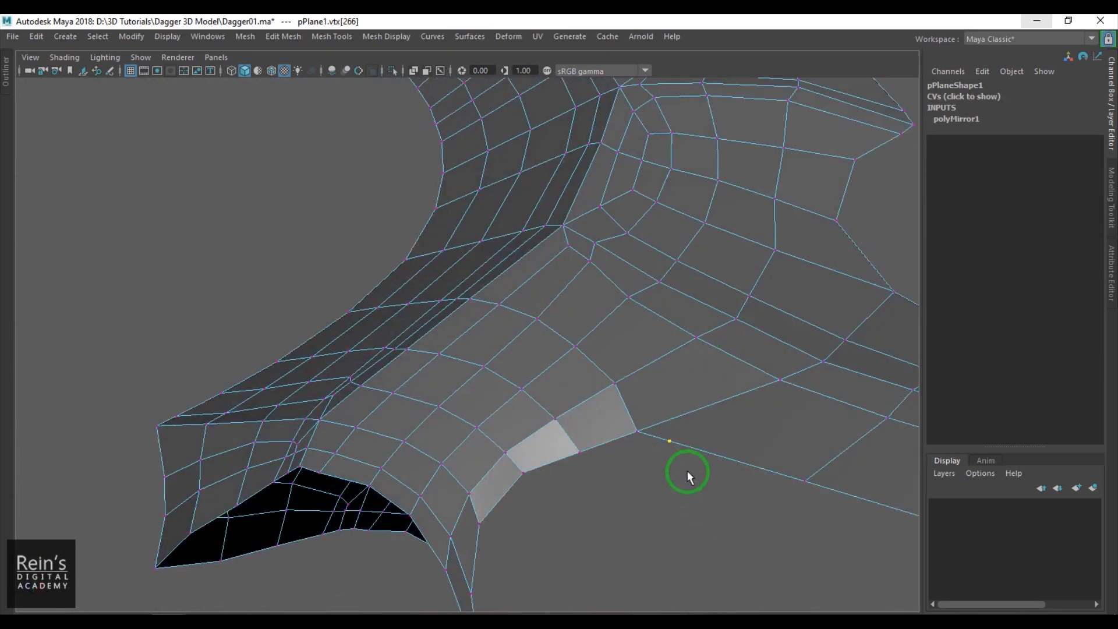
{"action": "key", "text": "Delete"}
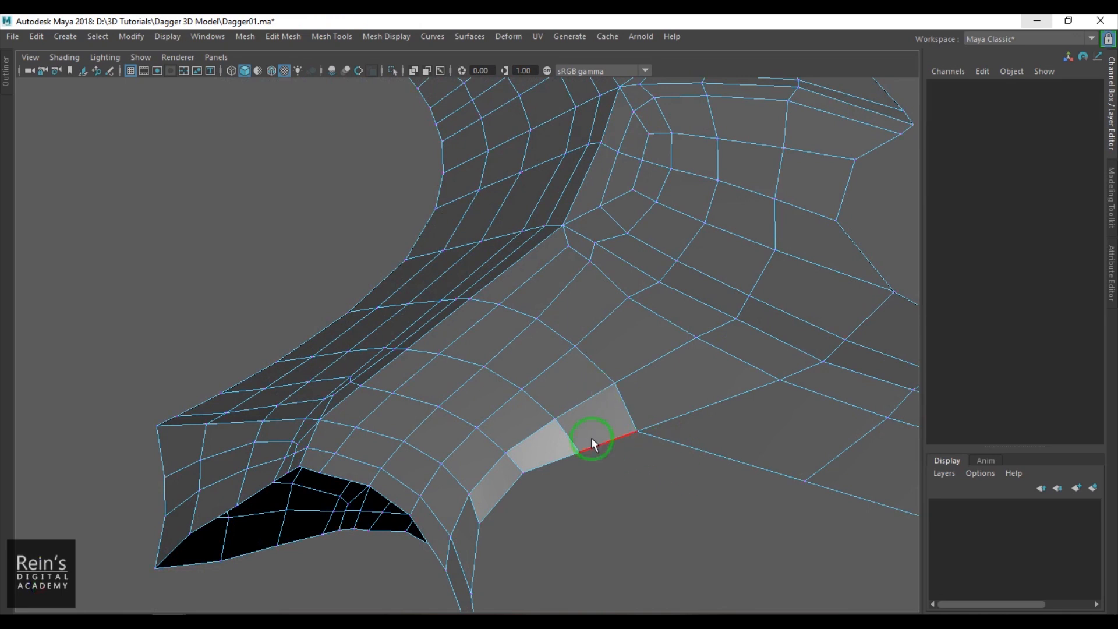
- Bevel the seam edges along the blade's outline with 2 segments
{"action": "key", "text": "F10"}
{"action": "left_click_drag", "start_coordinate": [716, 481], "coordinate": [472, 268], "text": "alt"}
{"action": "right_click_drag", "start_coordinate": [471, 268], "coordinate": [658, 297], "text": "alt"}
{"action": "left_click_drag", "start_coordinate": [734, 367], "coordinate": [380, 329], "text": "alt"}
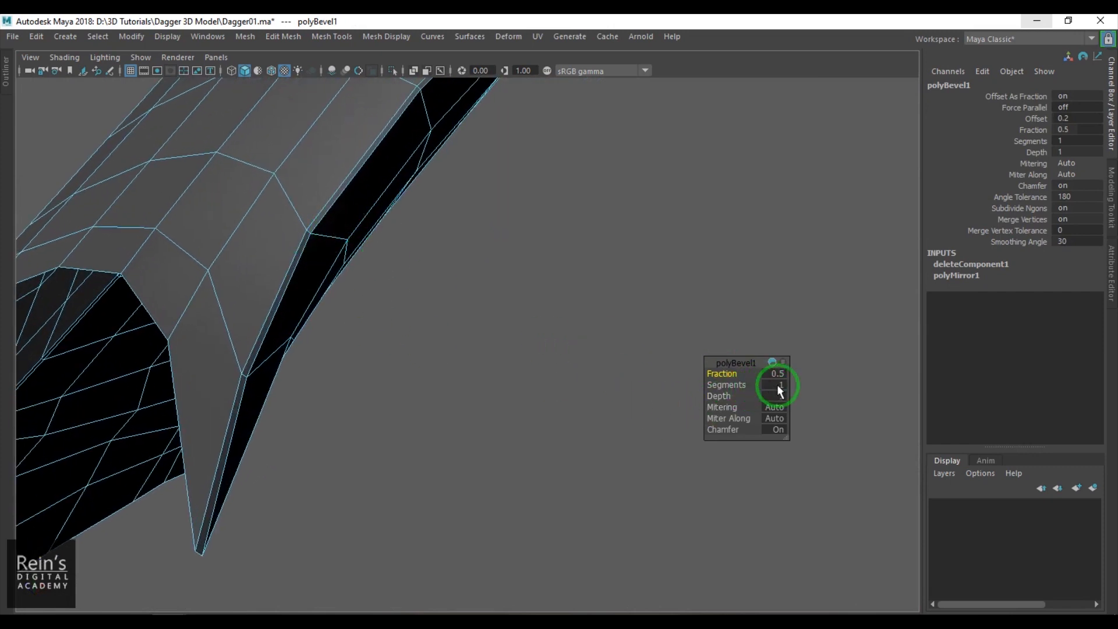
{"action": "key", "text": "Return"}
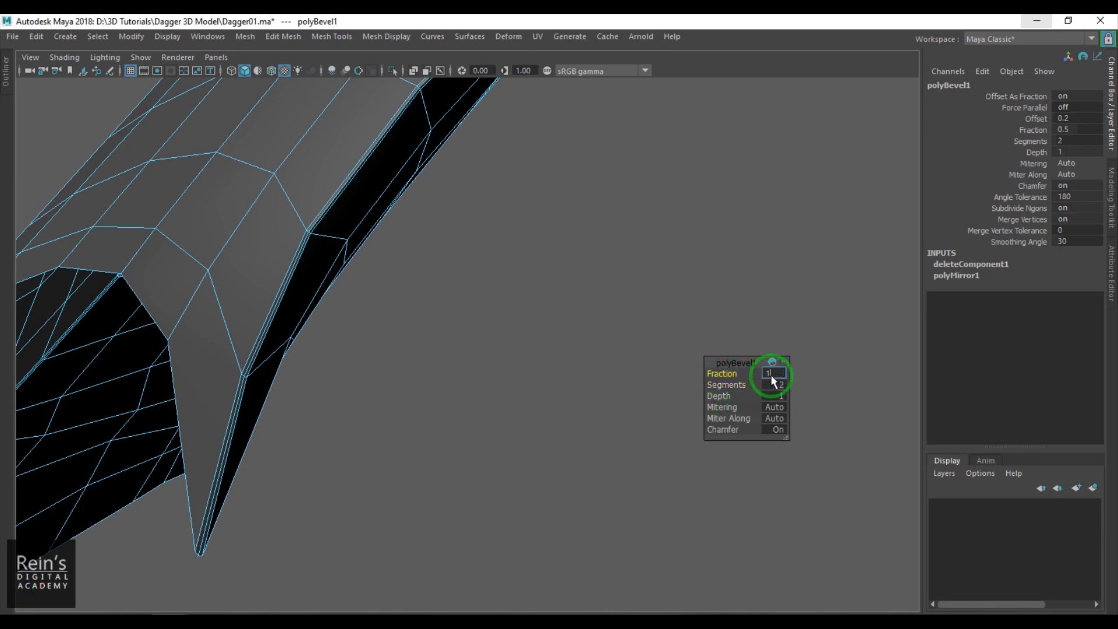
- Try a bevel fraction of 1, settle on 0.75, and return the blade to object selection
{"action": "left_click", "coordinate": [771, 376]}
{"action": "type", "text": "1"}
{"action": "key", "text": "Return"}
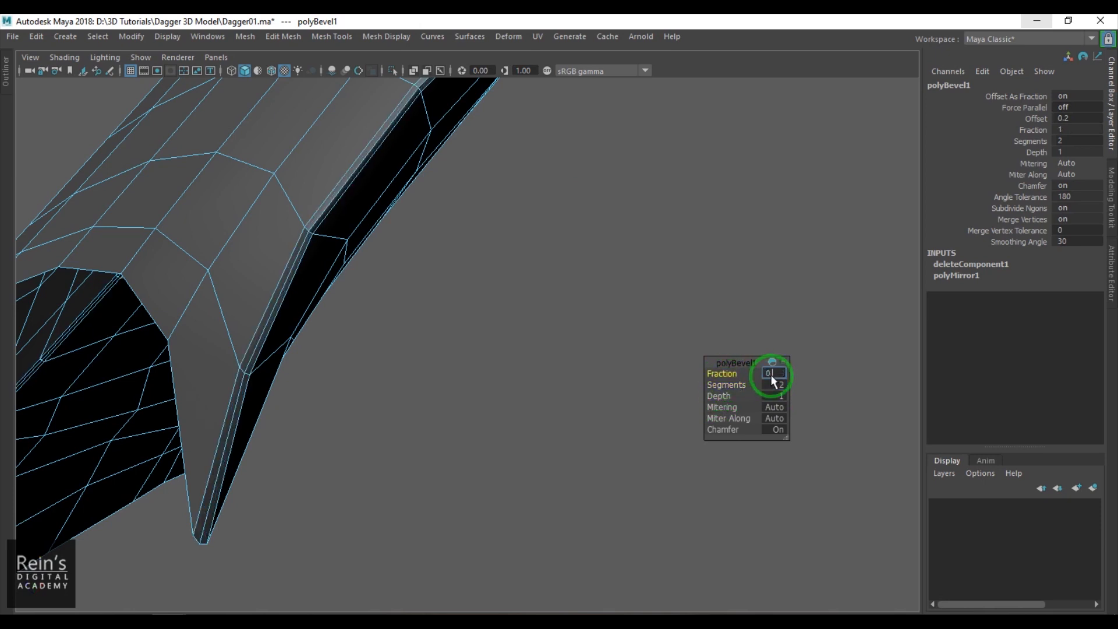
{"action": "type", "text": "0.75"}
{"action": "key", "text": "Return"}
{"action": "left_click_drag", "start_coordinate": [659, 283], "coordinate": [421, 402], "text": "alt"}
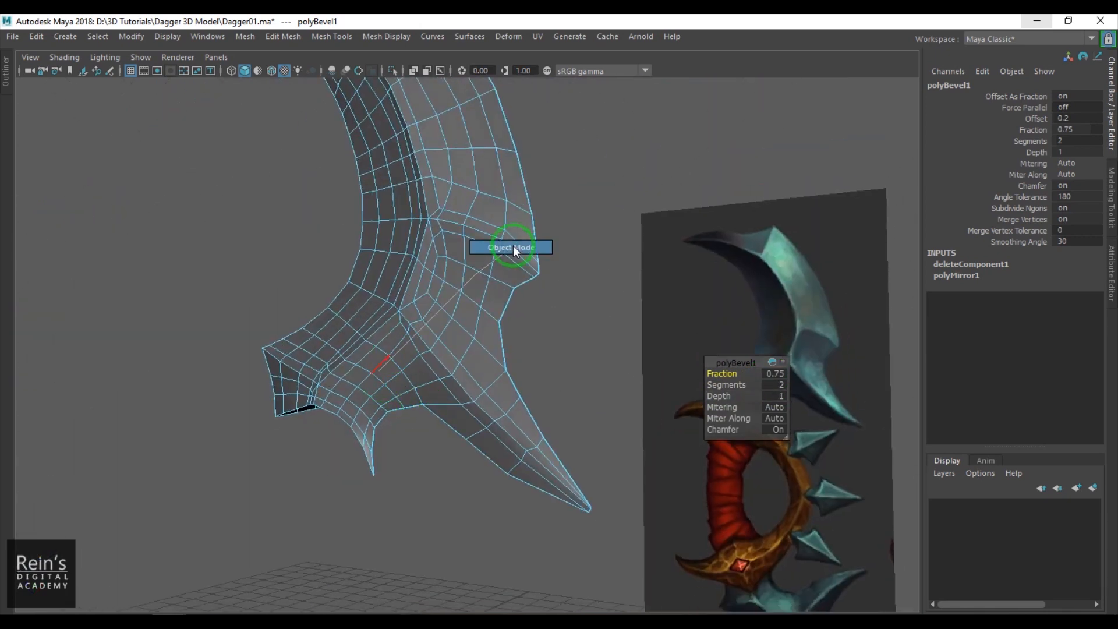
{"action": "left_click", "coordinate": [479, 253]}
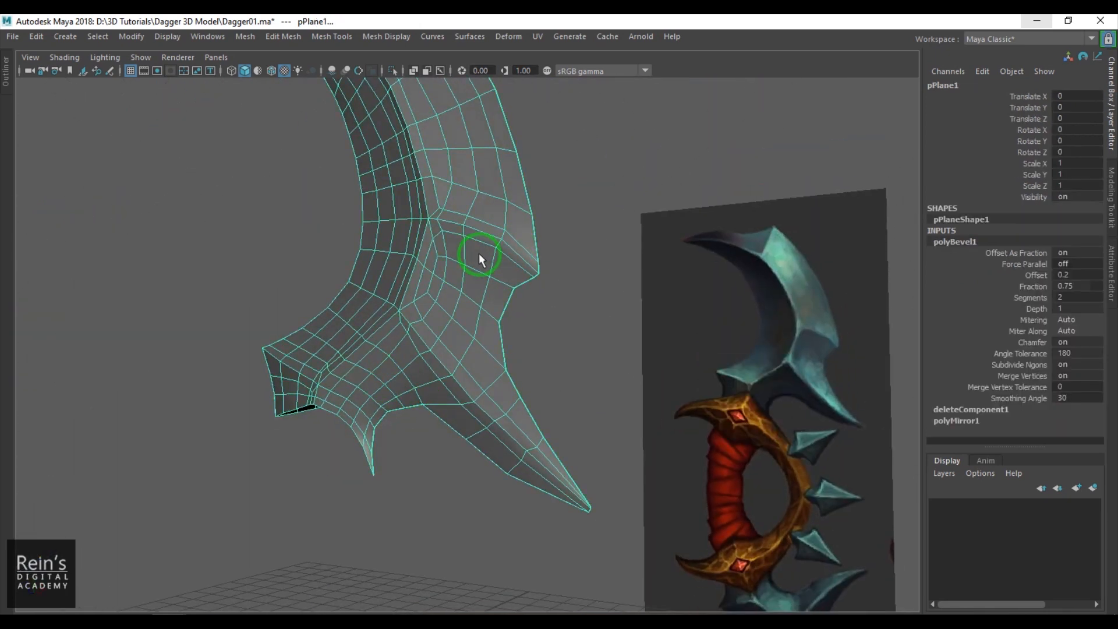
- Examine the smoothed blade in perspective and compare its shape with the reference image in the front view
{"action": "left_click", "coordinate": [570, 120]}
{"action": "left_click_drag", "start_coordinate": [570, 120], "coordinate": [538, 452], "text": "alt"}
{"action": "key", "text": "space"}
{"action": "right_click_drag", "start_coordinate": [538, 429], "coordinate": [495, 387], "text": "alt"}
{"action": "middle_click_drag", "start_coordinate": [668, 528], "coordinate": [596, 312], "text": "alt"}
{"action": "right_click_drag", "start_coordinate": [596, 312], "coordinate": [588, 349], "text": "alt"}
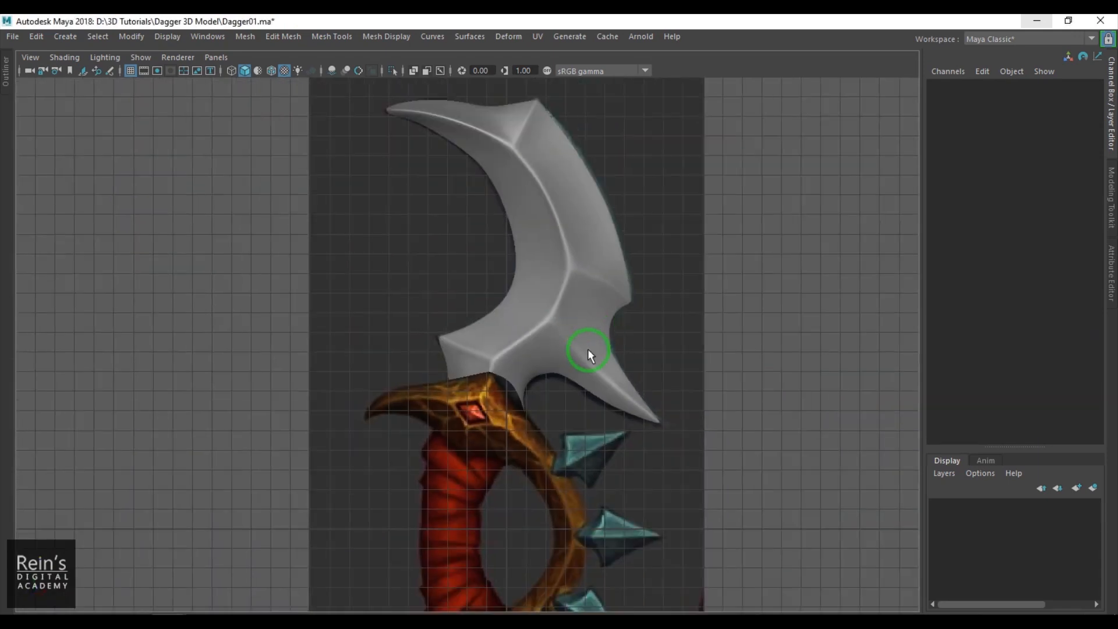
{"action": "key", "text": "space"}
{"action": "left_click_drag", "start_coordinate": [585, 348], "coordinate": [584, 293]}
{"action": "mouse_move", "coordinate": [559, 352]}
{"action": "left_mouse_down", "text": "alt"}
{"action": "mouse_move", "coordinate": [547, 334]}
{"action": "mouse_move", "coordinate": [540, 353]}
{"action": "left_mouse_up", "text": "alt"}
{"action": "key", "text": "space"}
{"action": "left_click_drag", "start_coordinate": [540, 353], "coordinate": [538, 371]}
{"action": "right_click_drag", "start_coordinate": [535, 360], "coordinate": [534, 388], "text": "alt"}
{"action": "middle_click_drag", "start_coordinate": [534, 388], "coordinate": [542, 273], "text": "alt"}
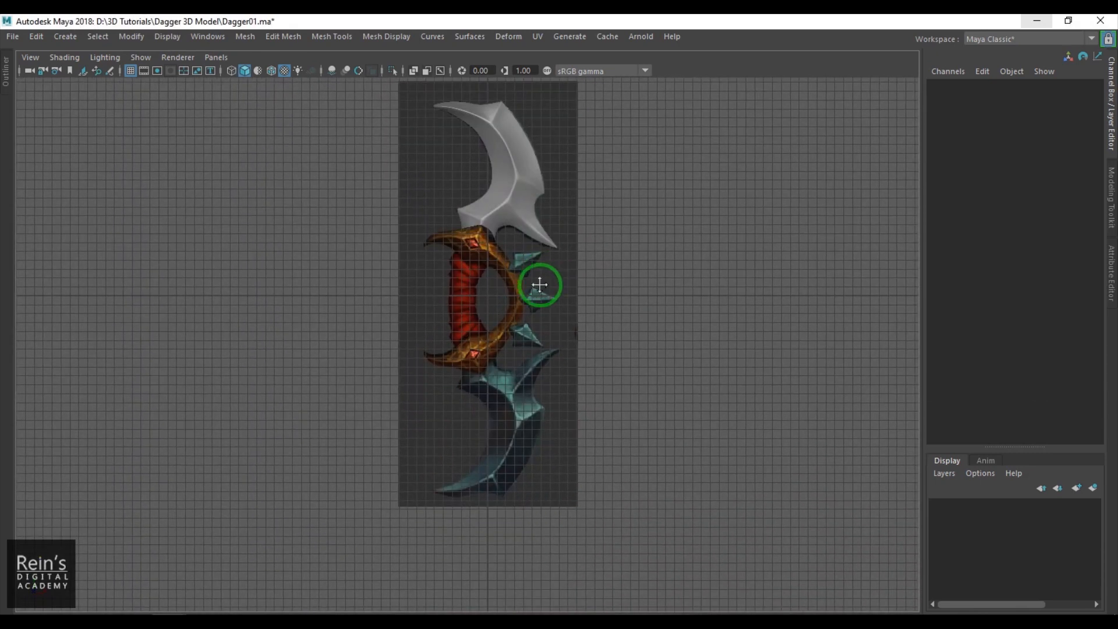
- Snap the upper blade's pivot to the grid origin at the centre of the dagger handle
{"action": "left_click", "coordinate": [515, 241]}
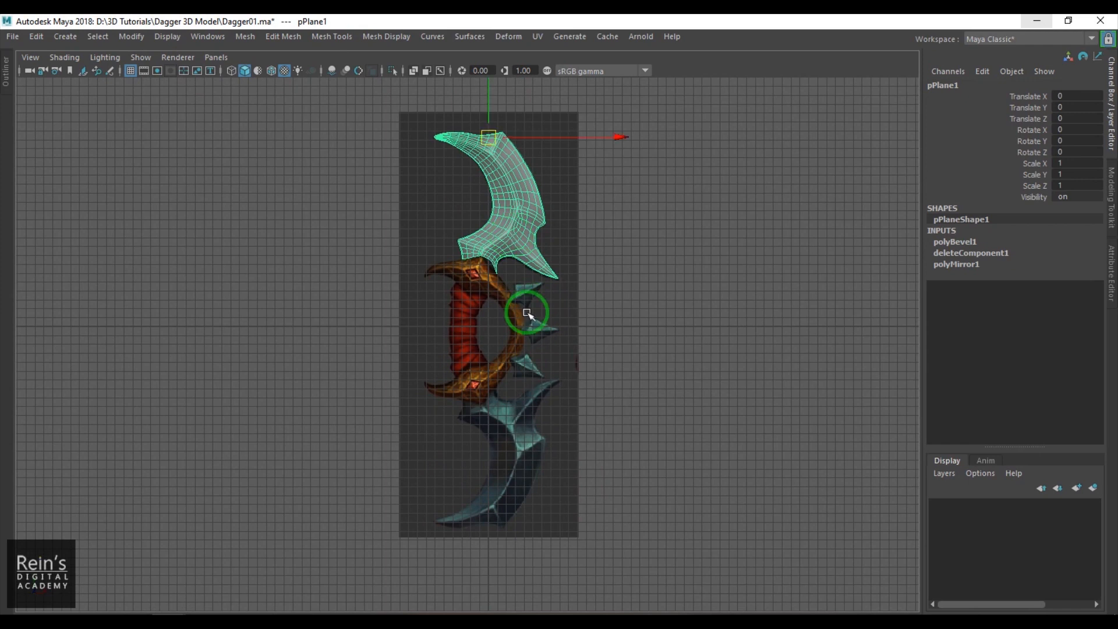
{"action": "key", "text": "d"}
{"action": "key", "text": "x"}
{"action": "middle_click_drag", "start_coordinate": [489, 326], "coordinate": [491, 324]}
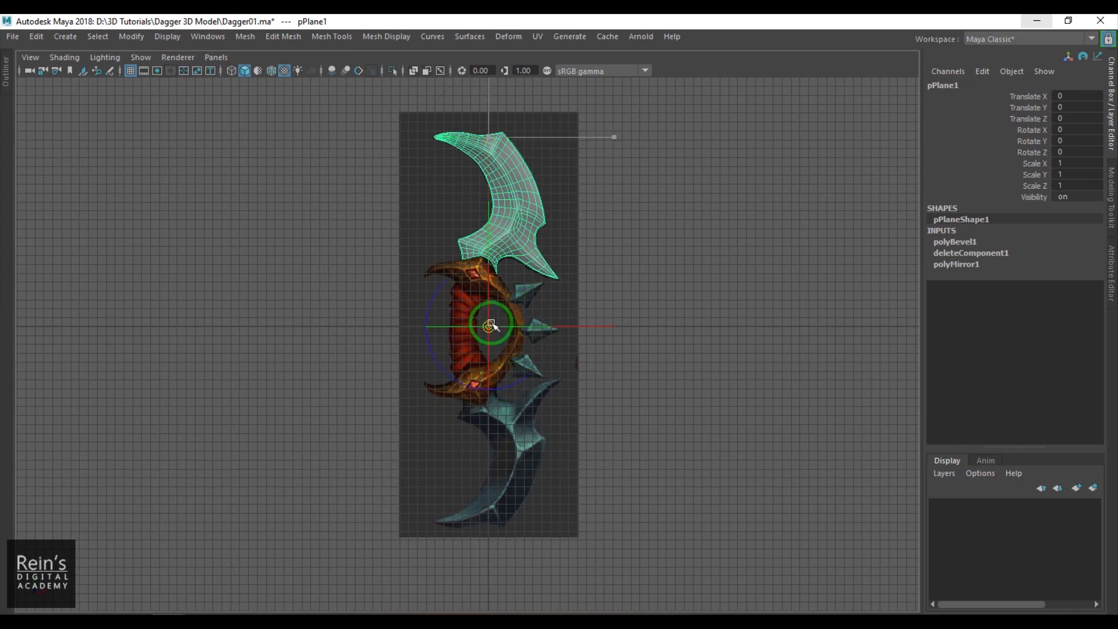
- Duplicate the upper blade and set the copy's Scale Y to -1 to form the lower blade
{"action": "key", "text": "alt+shift+d"}
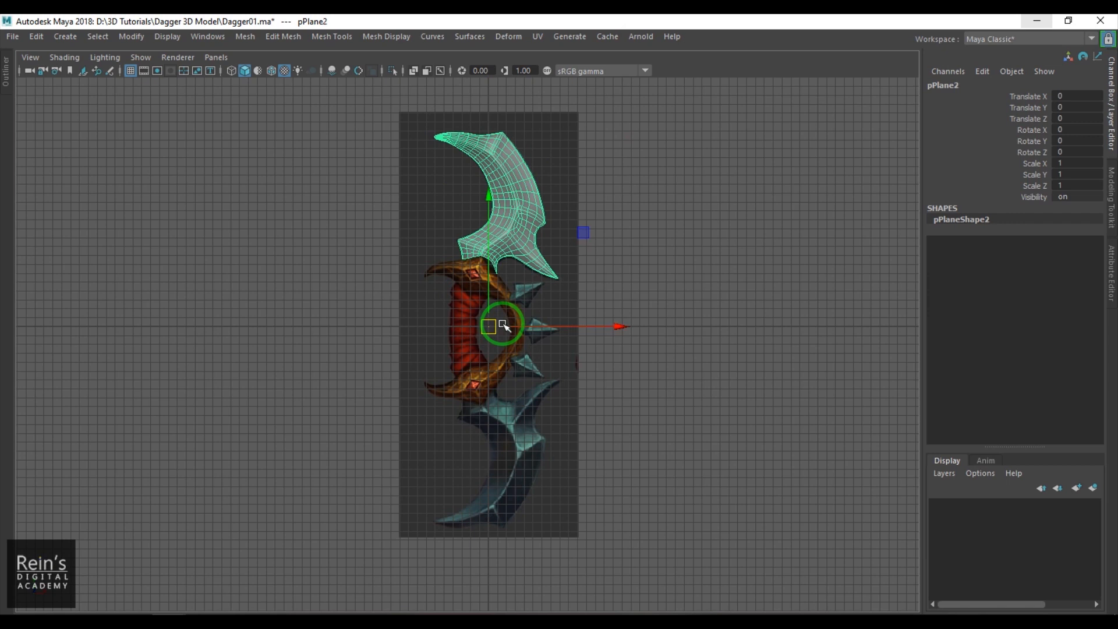
{"action": "left_click", "coordinate": [1083, 170]}
{"action": "type", "text": "-1"}
{"action": "key", "text": "Return"}
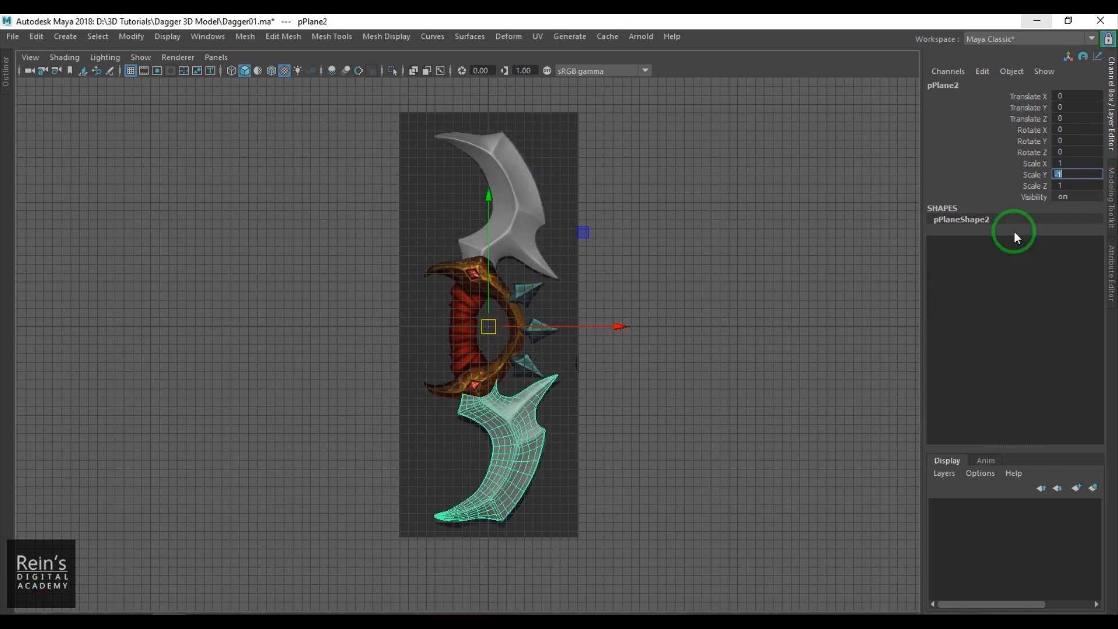
{"action": "left_click", "coordinate": [807, 378]}
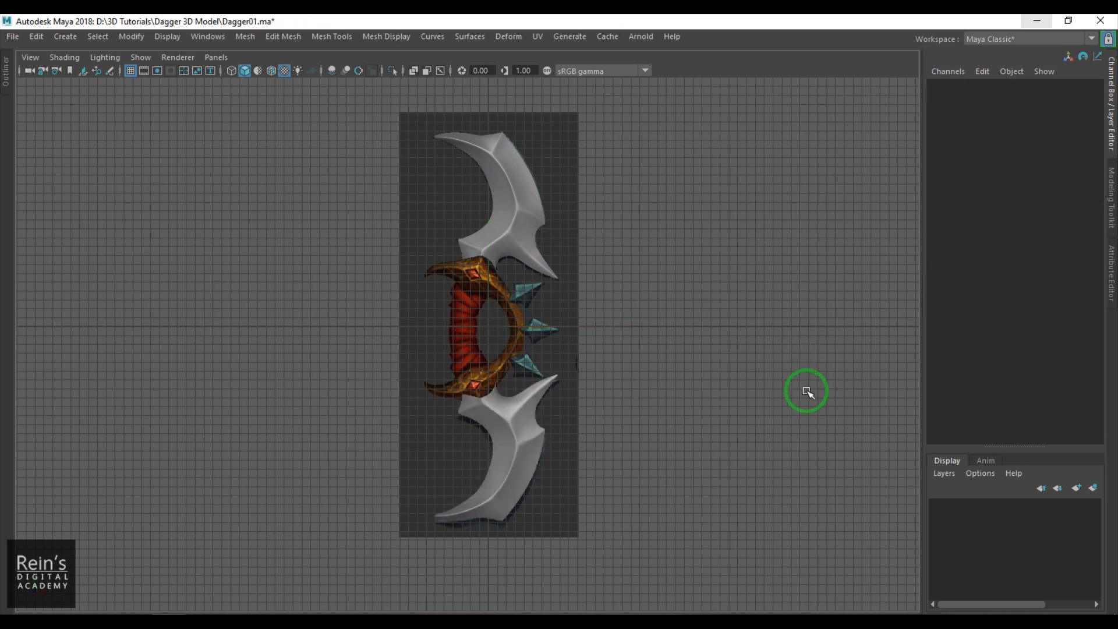
- Try aligning the lower blade with the reference image by moving it to Translate Y -0.52, and undo the move
{"action": "middle_click_drag", "start_coordinate": [680, 312], "coordinate": [654, 217], "text": "alt"}
{"action": "scroll", "coordinate": [681, 277], "scroll_direction": "up", "scroll_amount": 2}
{"action": "scroll", "coordinate": [533, 298], "scroll_direction": "up", "scroll_amount": 4}
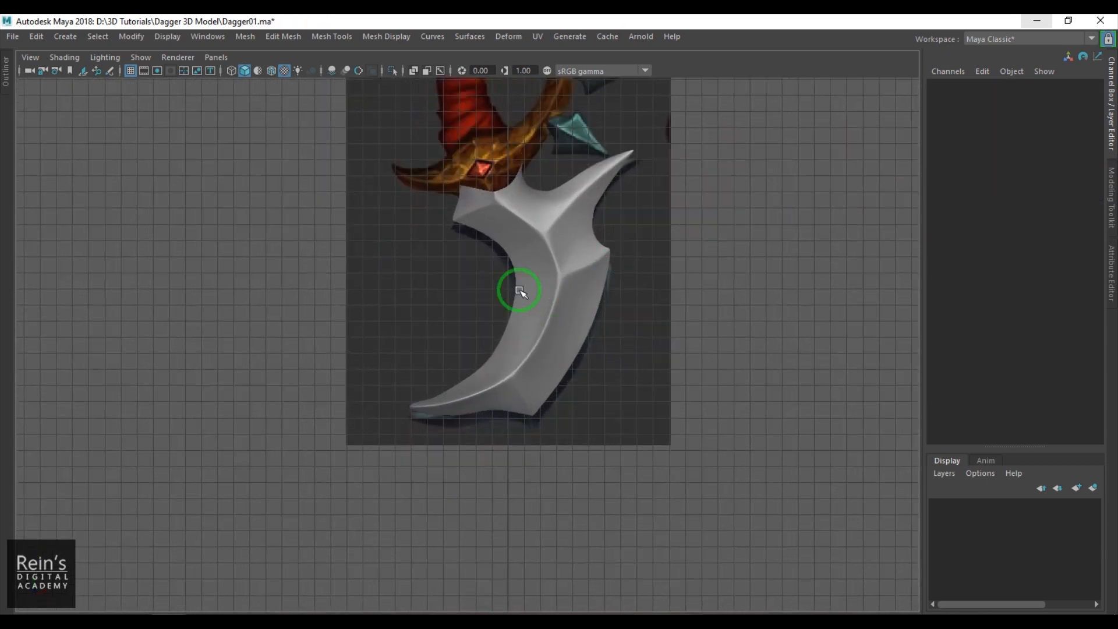
{"action": "left_click", "coordinate": [553, 280]}
{"action": "middle_click_drag", "start_coordinate": [749, 252], "coordinate": [750, 261]}
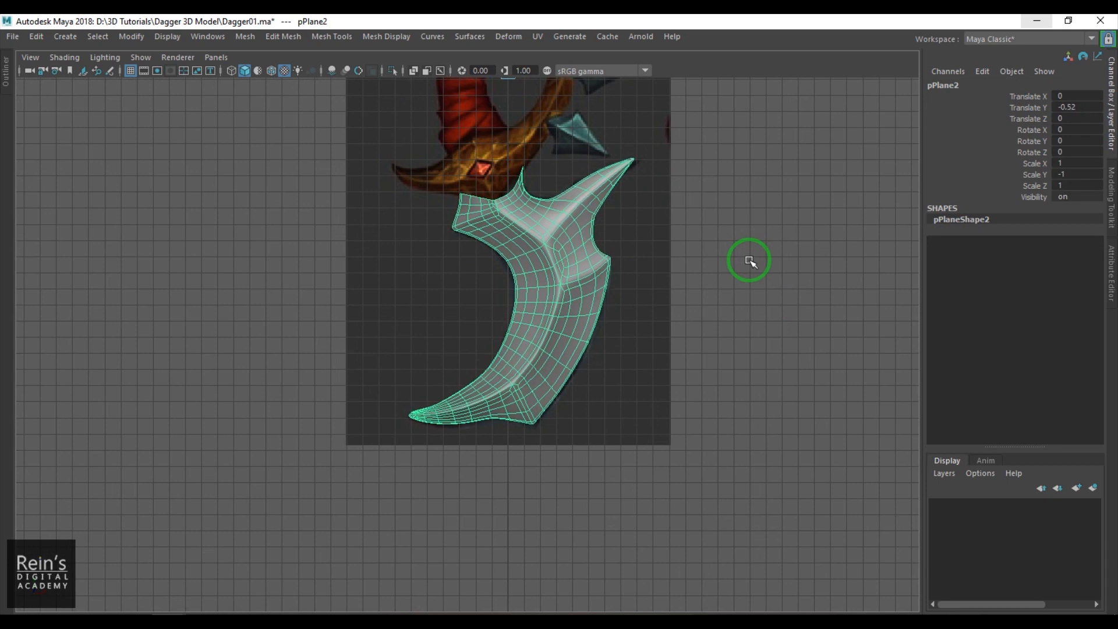
{"action": "middle_click_drag", "start_coordinate": [710, 220], "coordinate": [745, 431], "text": "alt"}
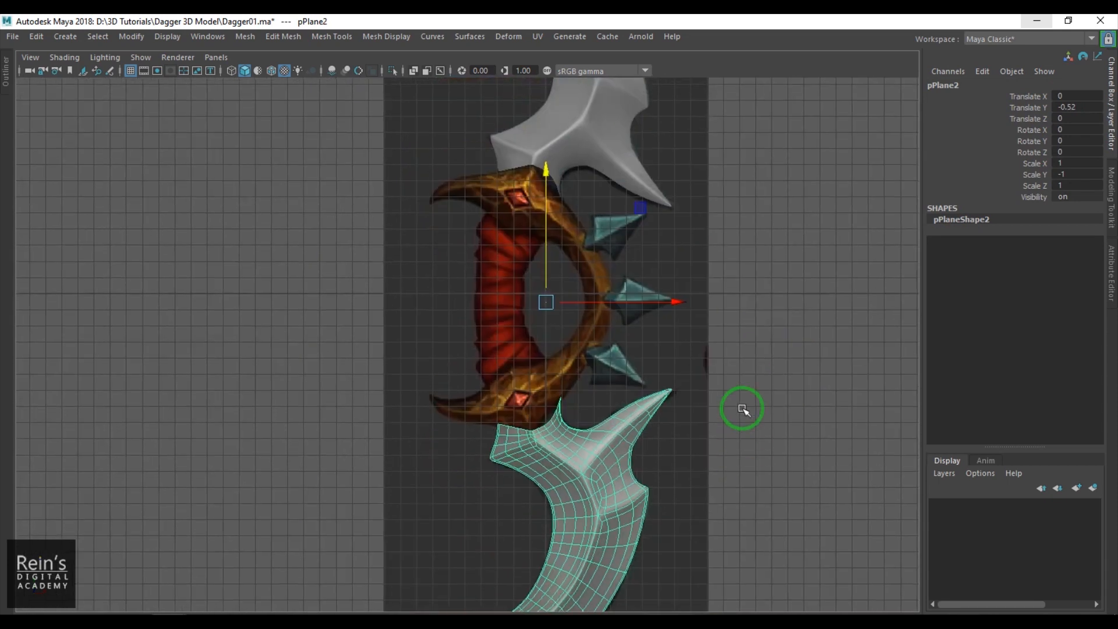
{"action": "scroll", "coordinate": [738, 402], "scroll_direction": "down", "scroll_amount": 2}
{"action": "key", "text": "ctrl+z"}
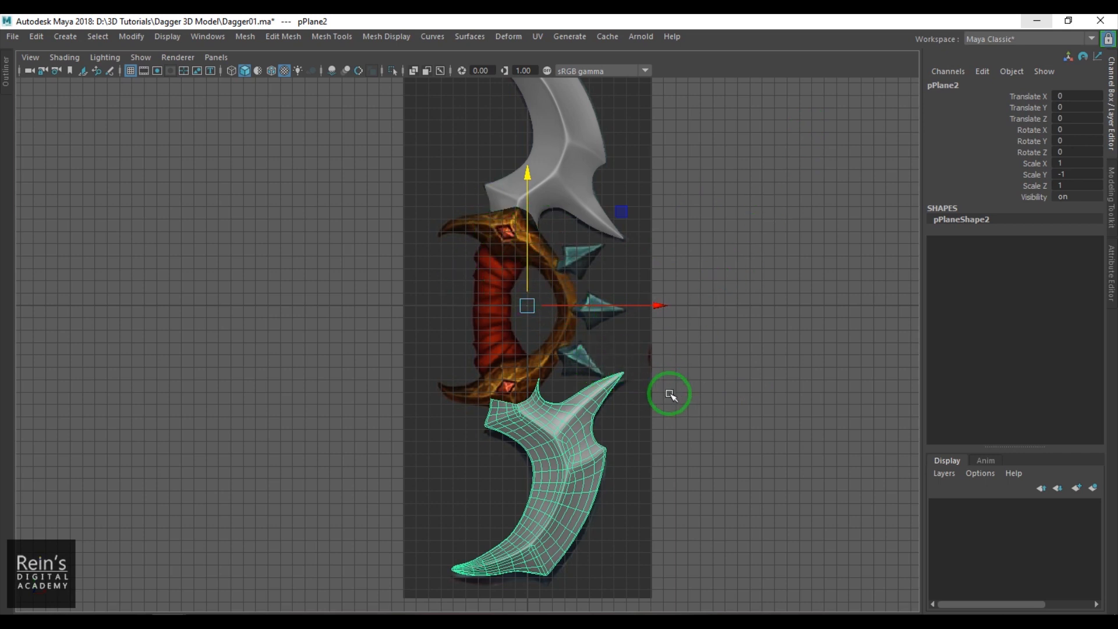
- Examine the lower blade and the handle area of the reference image in the front view
{"action": "right_click_drag", "start_coordinate": [540, 385], "coordinate": [646, 451], "text": "alt"}
{"action": "middle_click_drag", "start_coordinate": [627, 375], "coordinate": [624, 460], "text": "alt"}
{"action": "key", "text": "space"}
{"action": "left_click_drag", "start_coordinate": [604, 372], "coordinate": [598, 285]}
{"action": "left_click", "coordinate": [664, 312]}
{"action": "left_click_drag", "start_coordinate": [664, 312], "coordinate": [620, 308], "text": "alt"}
{"action": "right_click_drag", "start_coordinate": [620, 308], "coordinate": [542, 334], "text": "alt"}
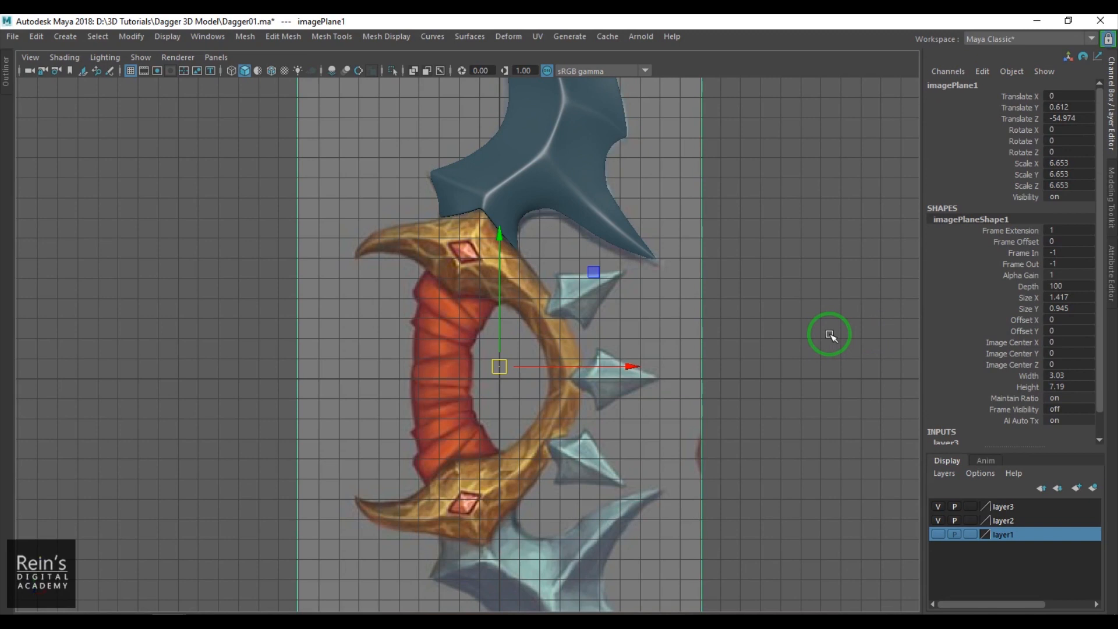
{"action": "right_click_drag", "start_coordinate": [775, 319], "coordinate": [824, 378], "text": "alt"}
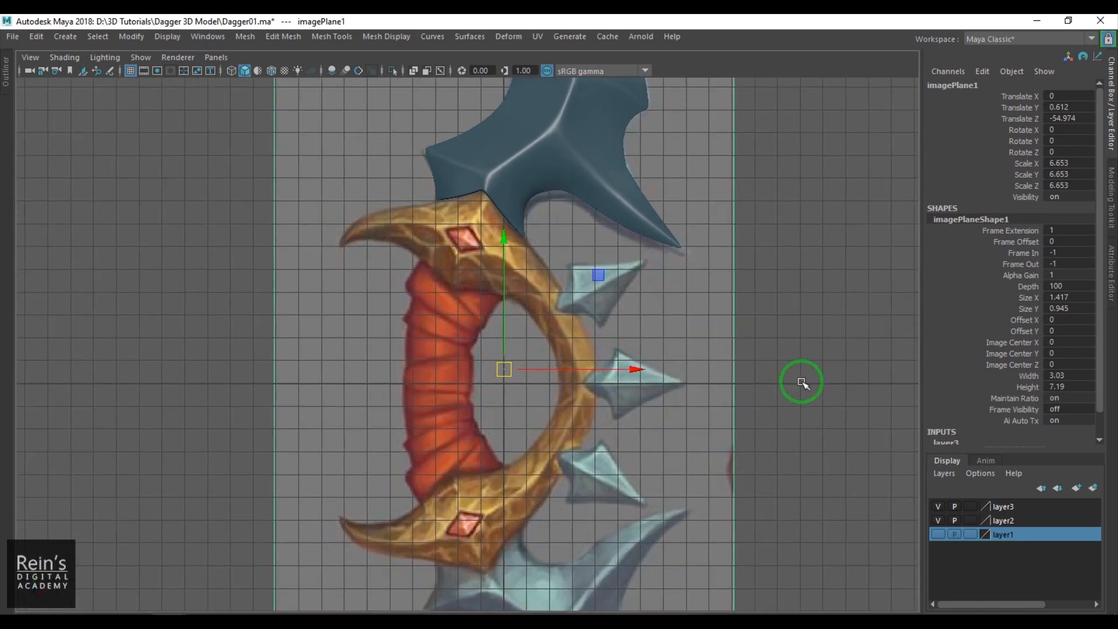
{"action": "left_click", "coordinate": [849, 330]}
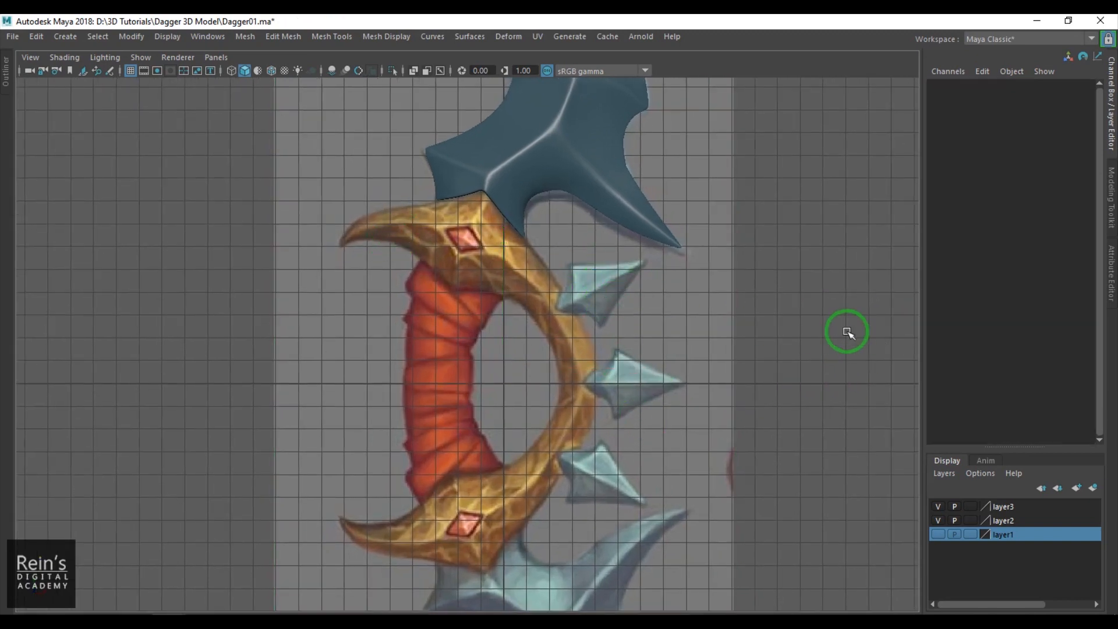
- Create a polygon plane at the origin with 1 width and 1 height subdivision, and set its Rotate X to 90
{"action": "right_click_drag", "start_coordinate": [791, 263], "coordinate": [672, 227], "text": "shift"}
{"action": "key", "text": "e"}
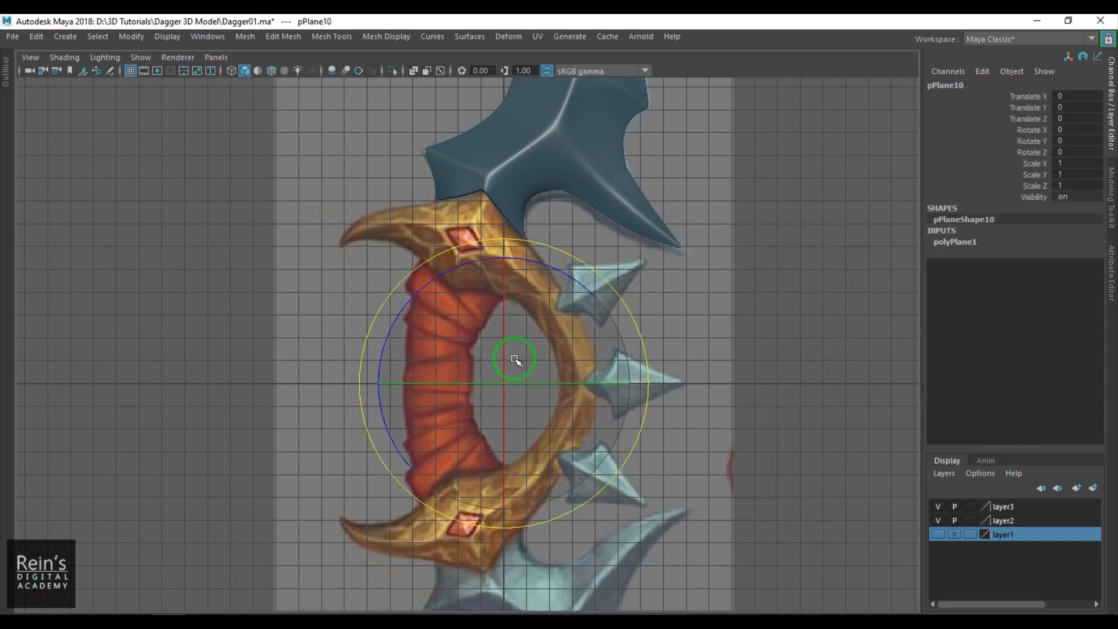
{"action": "left_click_drag", "start_coordinate": [502, 302], "coordinate": [503, 409]}
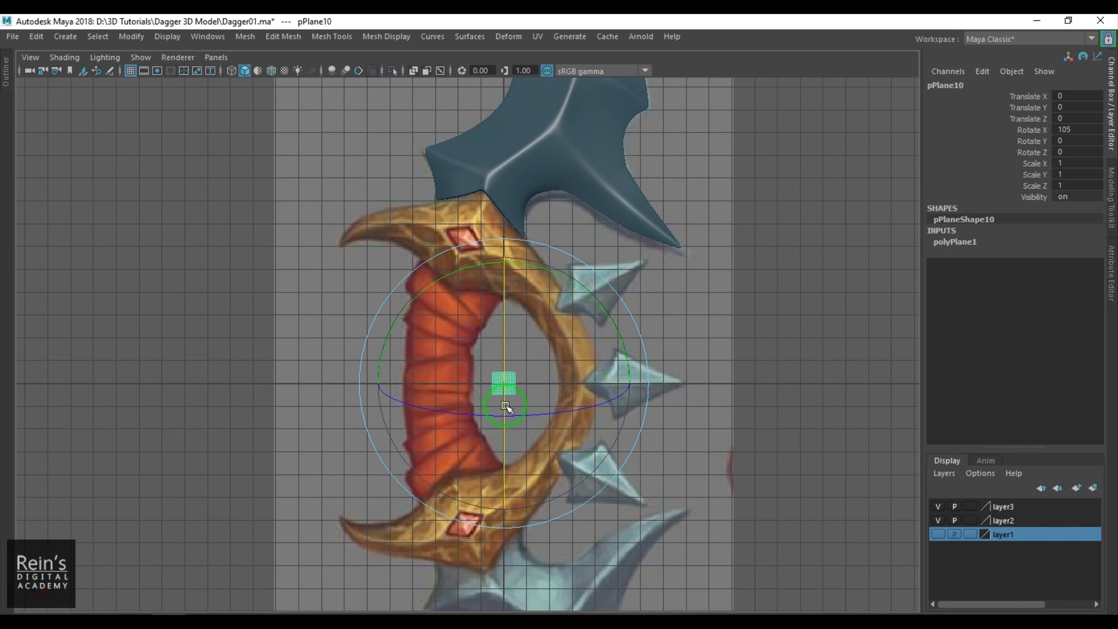
{"action": "left_click", "coordinate": [954, 242]}
{"action": "left_click_drag", "start_coordinate": [1086, 275], "coordinate": [1087, 285]}
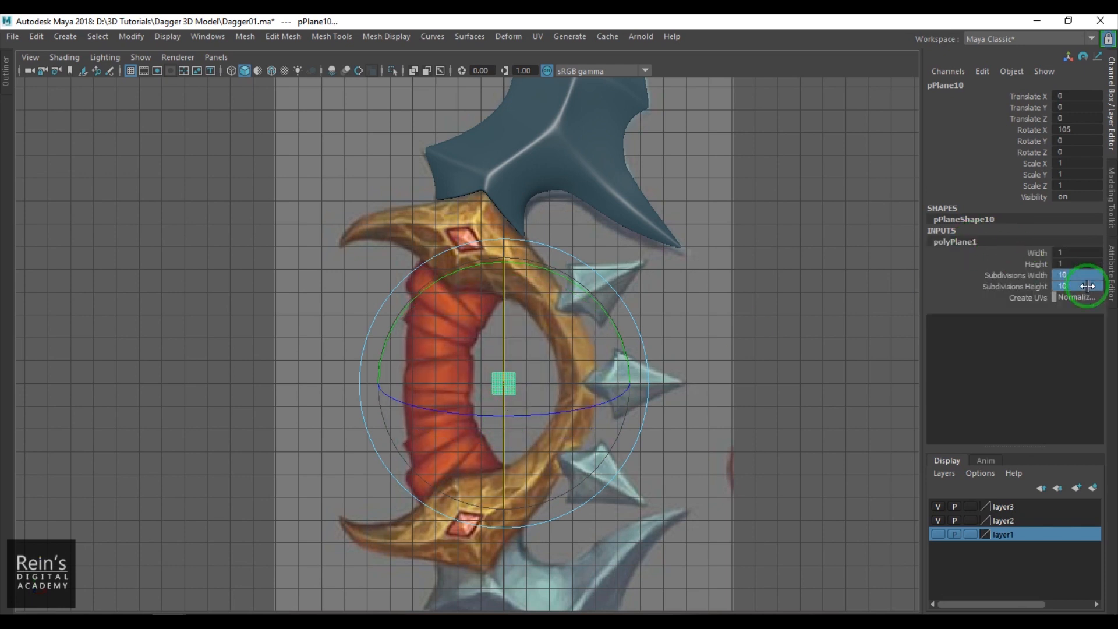
{"action": "scroll", "coordinate": [568, 352], "scroll_direction": "up", "scroll_amount": 2}
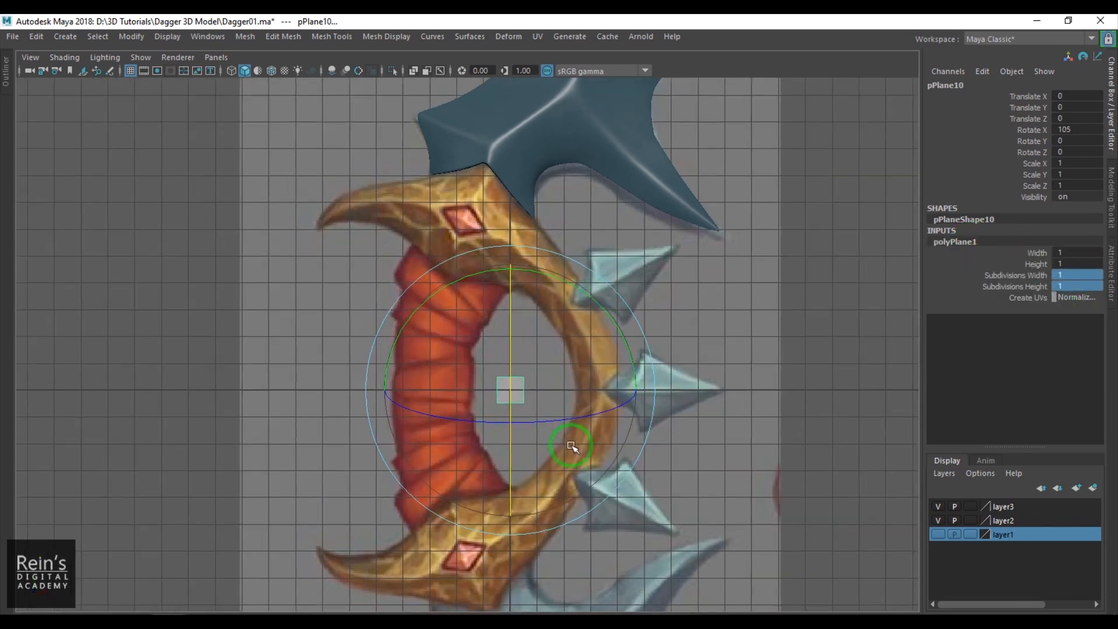
{"action": "left_click_drag", "start_coordinate": [510, 362], "coordinate": [509, 347]}
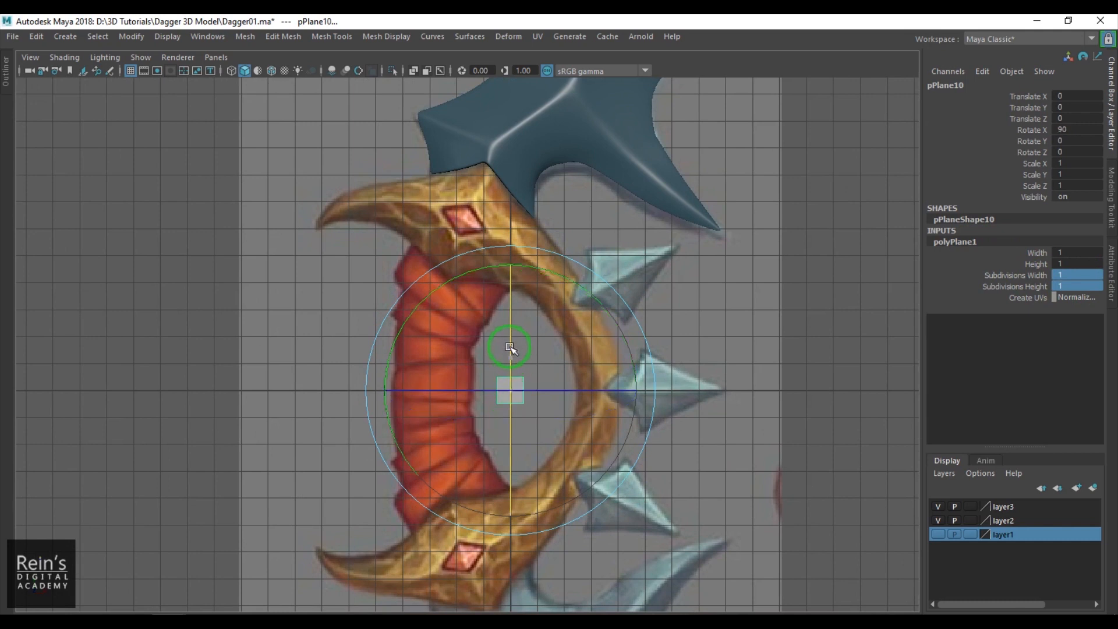
- Move the plane onto the curved guard beside the middle spike, at about Translate X 3.426 and Translate Y 0.753
{"action": "left_click", "coordinate": [551, 418]}
{"action": "left_click_drag", "start_coordinate": [551, 418], "coordinate": [546, 420]}
{"action": "key", "text": "ctrl+z"}
{"action": "left_click", "coordinate": [510, 389]}
{"action": "key", "text": "w"}
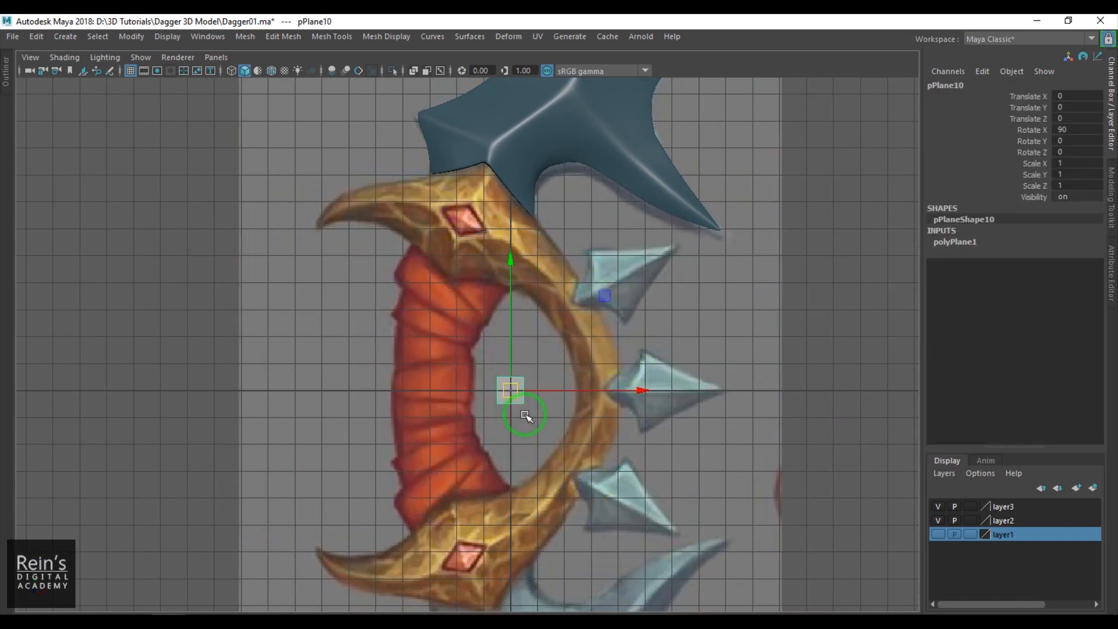
{"action": "left_click_drag", "start_coordinate": [509, 398], "coordinate": [602, 377]}
{"action": "scroll", "coordinate": [626, 389], "scroll_direction": "up", "scroll_amount": 4}
{"action": "middle_click_drag", "start_coordinate": [629, 391], "coordinate": [557, 358], "text": "alt"}
{"action": "scroll", "coordinate": [516, 325], "scroll_direction": "up", "scroll_amount": 1}
{"action": "scroll", "coordinate": [557, 358], "scroll_direction": "up", "scroll_amount": 3}
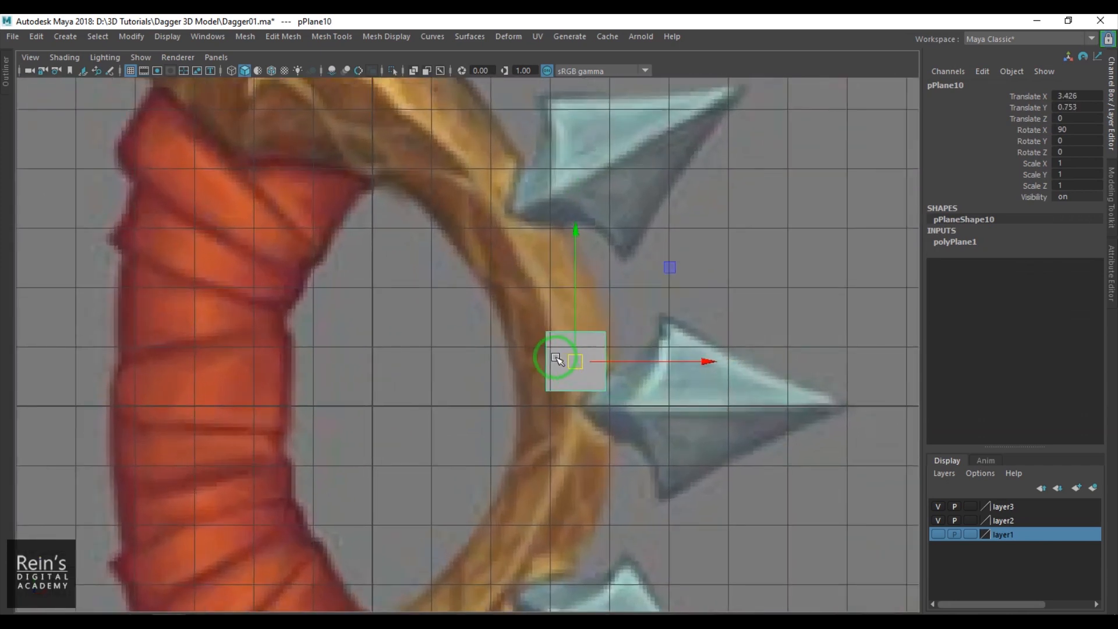
- Widen the plane horizontally to span the guard's thickness and shift it to about Translate X 3.332
{"action": "left_click_drag", "start_coordinate": [580, 355], "coordinate": [569, 355]}
{"action": "key", "text": "r"}
{"action": "left_click_drag", "start_coordinate": [691, 362], "coordinate": [727, 362]}
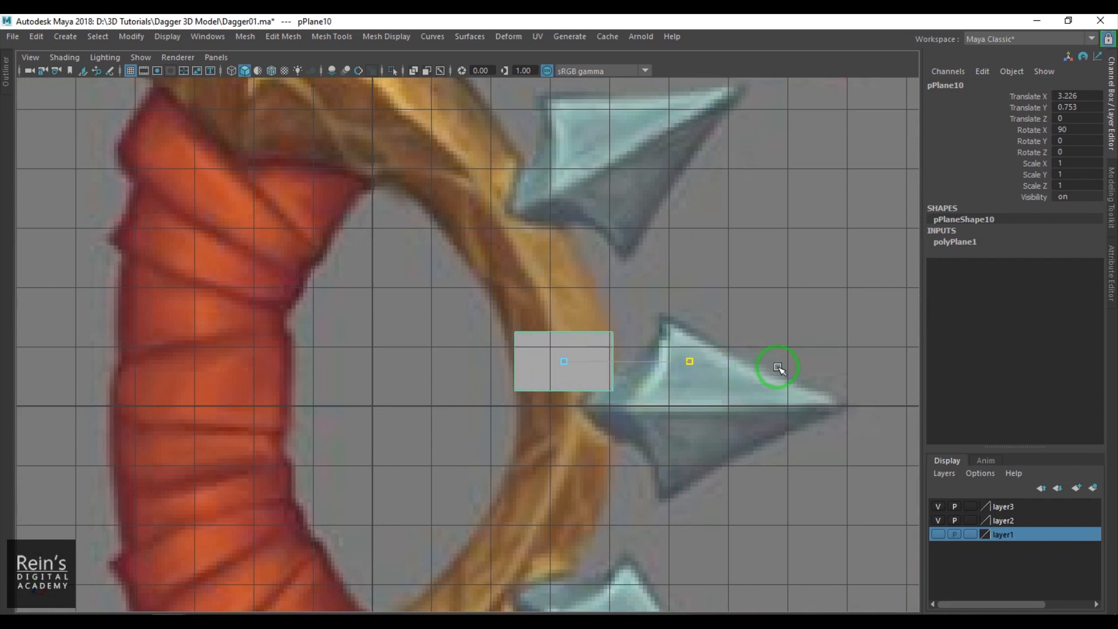
{"action": "key", "text": "w"}
{"action": "left_click_drag", "start_coordinate": [658, 365], "coordinate": [665, 366]}
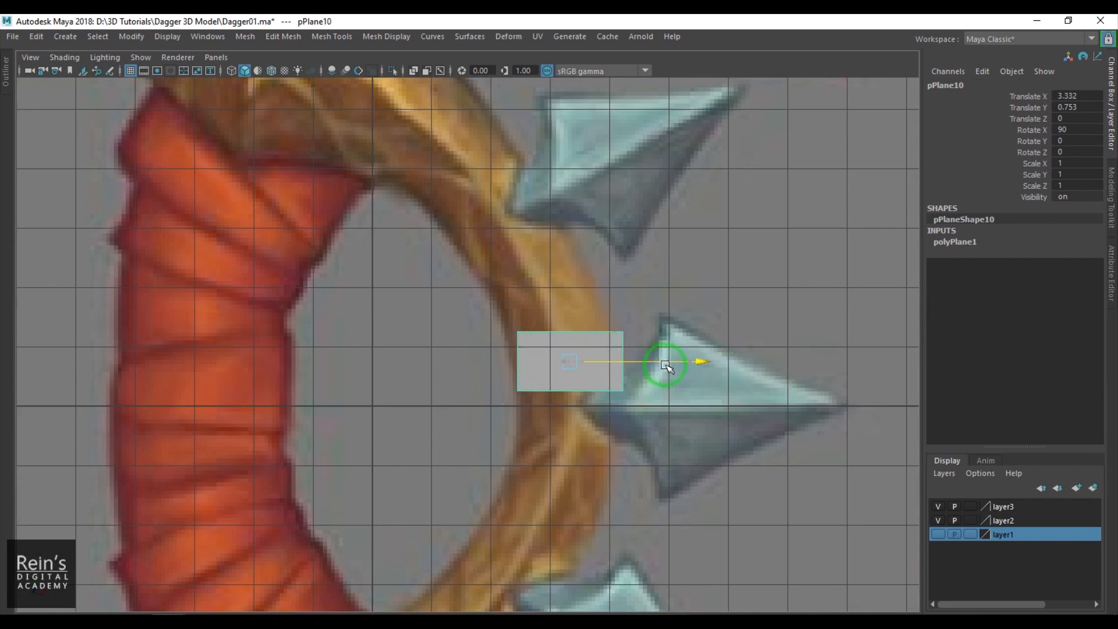
- Move and rotate the plane's two upper vertices so its top edge follows the guard's curve
{"action": "right_click_drag", "start_coordinate": [533, 353], "coordinate": [497, 344]}
{"action": "left_click_drag", "start_coordinate": [484, 312], "coordinate": [638, 356]}
{"action": "left_click_drag", "start_coordinate": [562, 334], "coordinate": [535, 280]}
{"action": "key", "text": "e"}
{"action": "left_click_drag", "start_coordinate": [448, 205], "coordinate": [429, 257]}
{"action": "key", "text": "w"}
{"action": "mouse_move", "coordinate": [543, 285]}
{"action": "left_mouse_down"}
{"action": "mouse_move", "coordinate": [532, 292]}
{"action": "mouse_move", "coordinate": [548, 298]}
{"action": "left_mouse_up"}
{"action": "middle_click_drag", "start_coordinate": [550, 289], "coordinate": [565, 399], "text": "alt"}
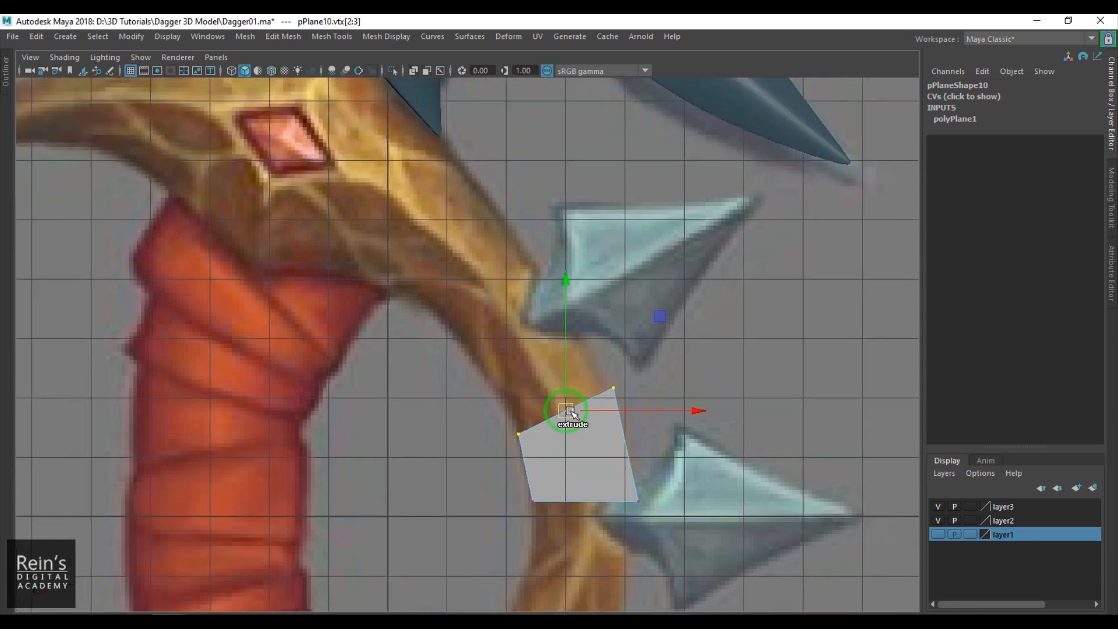
- Extrude the plane's top edge twice up along the guard, rotating the new end edge to follow the curve
{"action": "left_click_drag", "start_coordinate": [568, 411], "coordinate": [537, 354], "text": "shift"}
{"action": "key", "text": "ctrl+z"}
{"action": "left_click", "coordinate": [556, 417]}
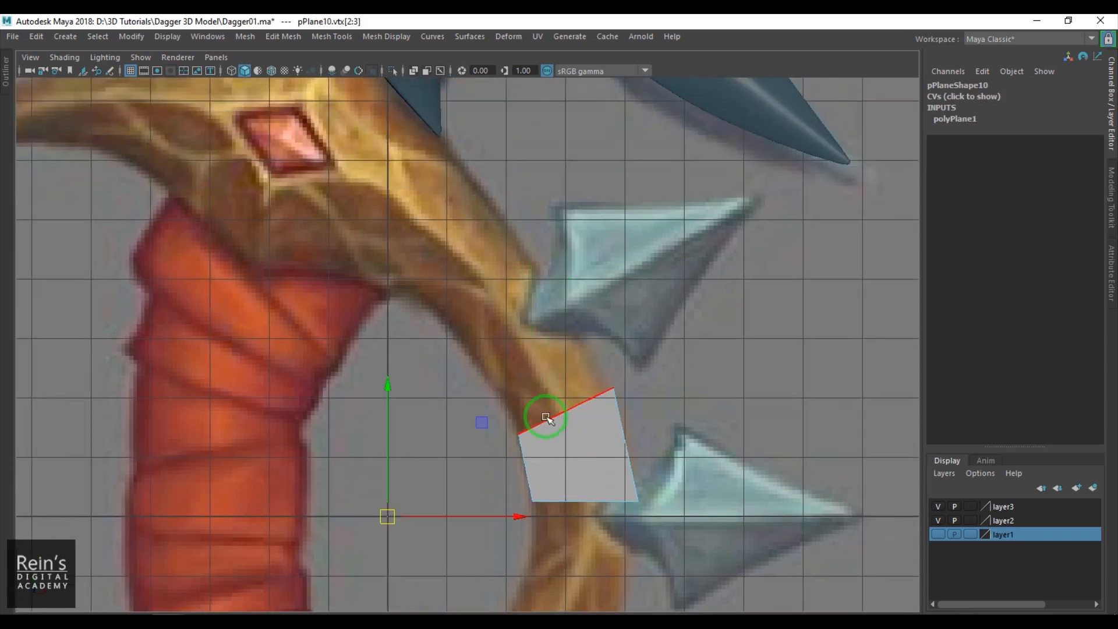
{"action": "left_click_drag", "start_coordinate": [577, 417], "coordinate": [524, 337], "text": "shift"}
{"action": "key", "text": "e"}
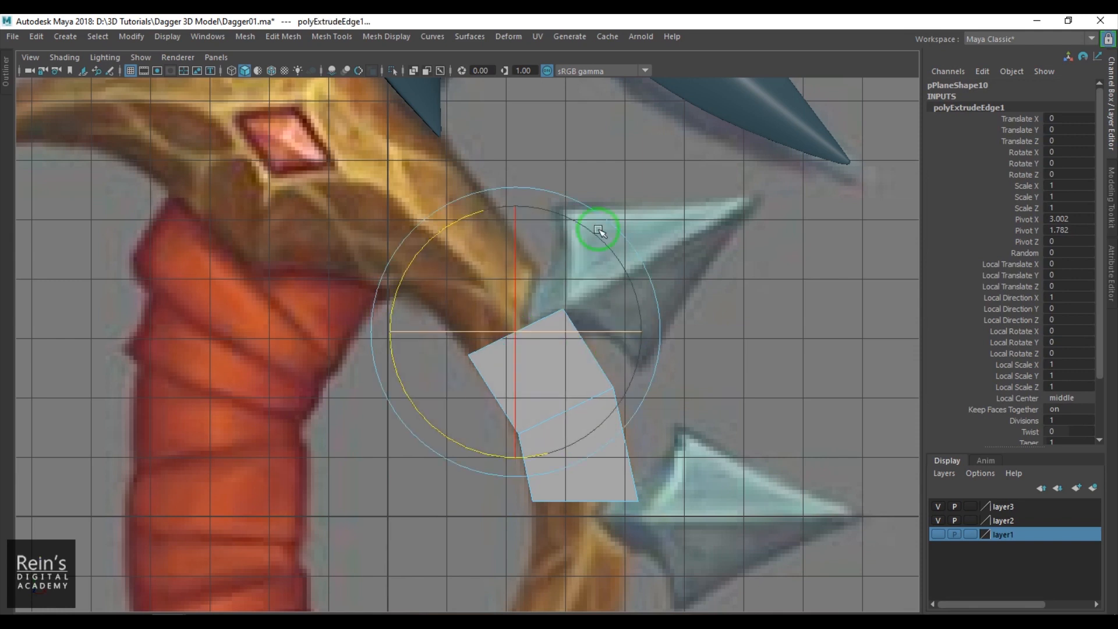
{"action": "key", "text": "w"}
{"action": "left_click_drag", "start_coordinate": [518, 334], "coordinate": [469, 257], "text": "shift"}
{"action": "key", "text": "e"}
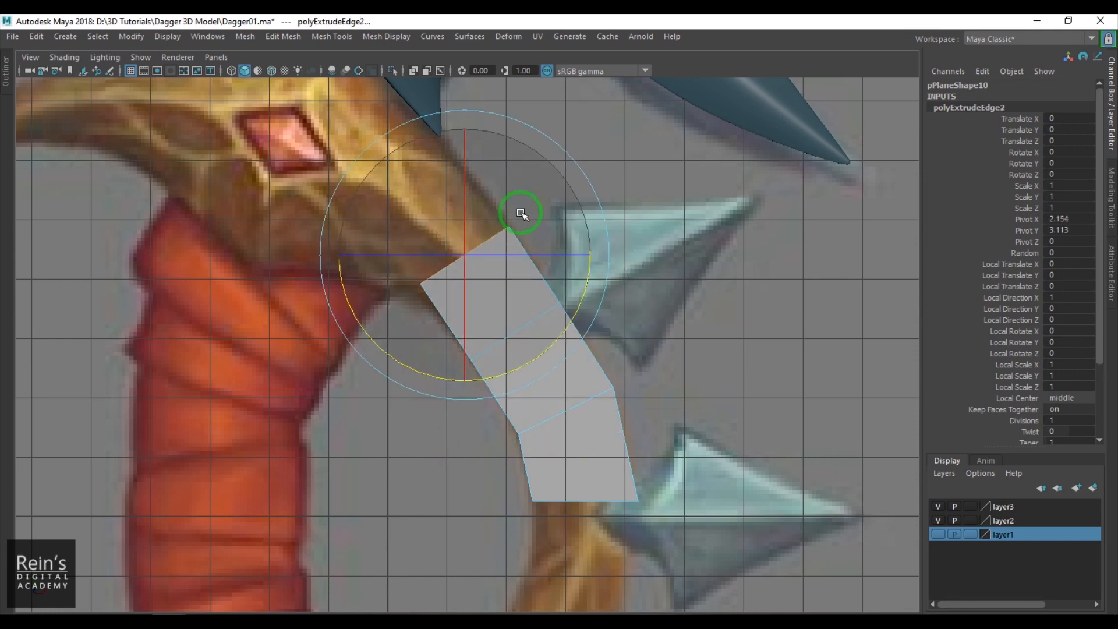
{"action": "left_click_drag", "start_coordinate": [556, 317], "coordinate": [566, 309]}
{"action": "key", "text": "w"}
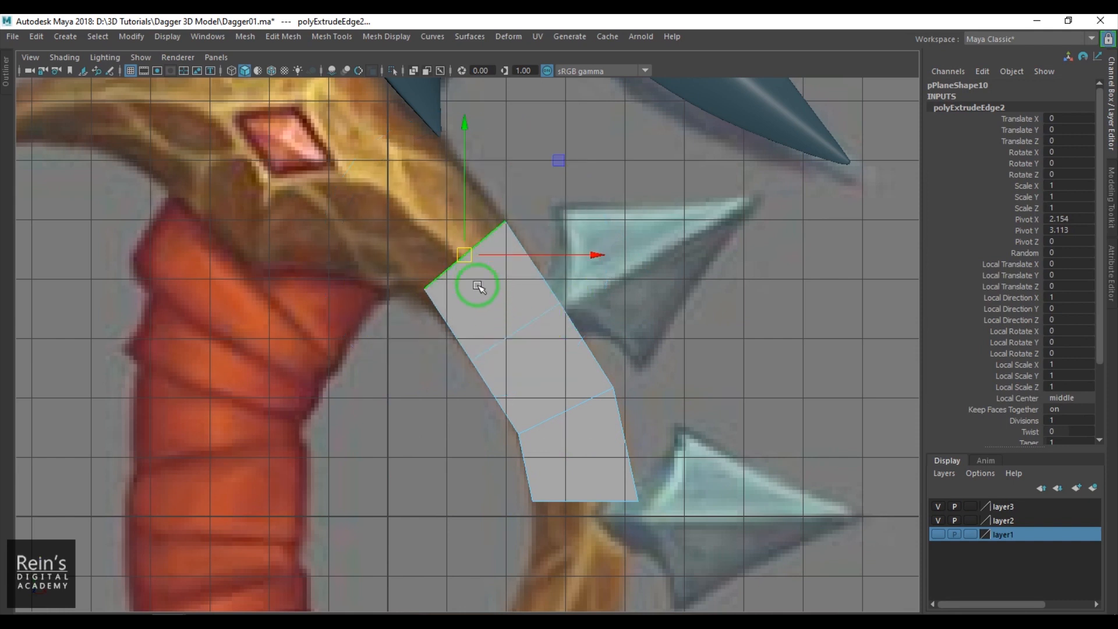
- Adjust the vertices of the guard strip on both sides to match the reference outline
{"action": "right_click_drag", "start_coordinate": [500, 334], "coordinate": [437, 337]}
{"action": "left_click", "coordinate": [474, 356]}
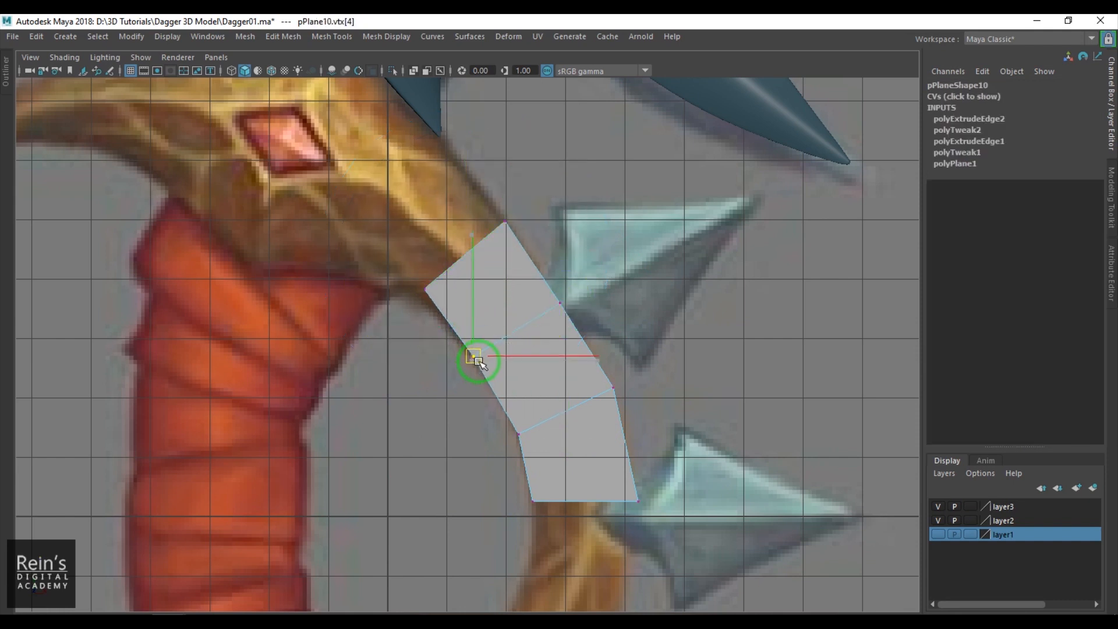
{"action": "left_click", "coordinate": [516, 432]}
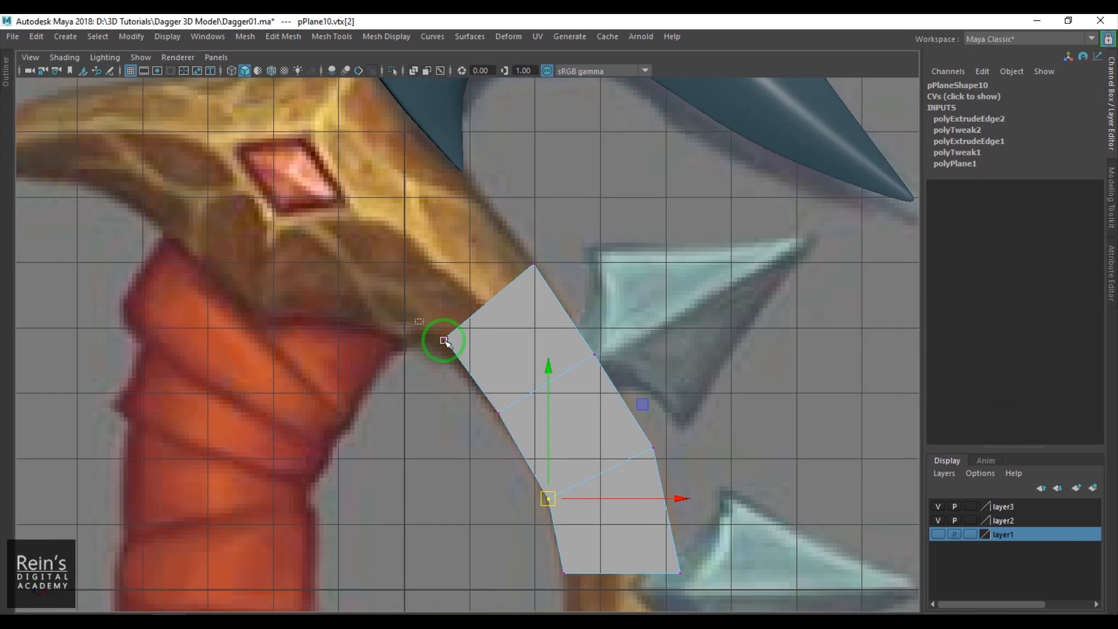
{"action": "left_click", "coordinate": [440, 343]}
{"action": "left_click", "coordinate": [535, 271]}
{"action": "left_click", "coordinate": [596, 353]}
- Extrude the strip's top edge toward the upper blade's base, then move, rotate and scale it to fit the guard
{"action": "right_click_drag", "start_coordinate": [518, 363], "coordinate": [487, 291]}
{"action": "left_click", "coordinate": [482, 302]}
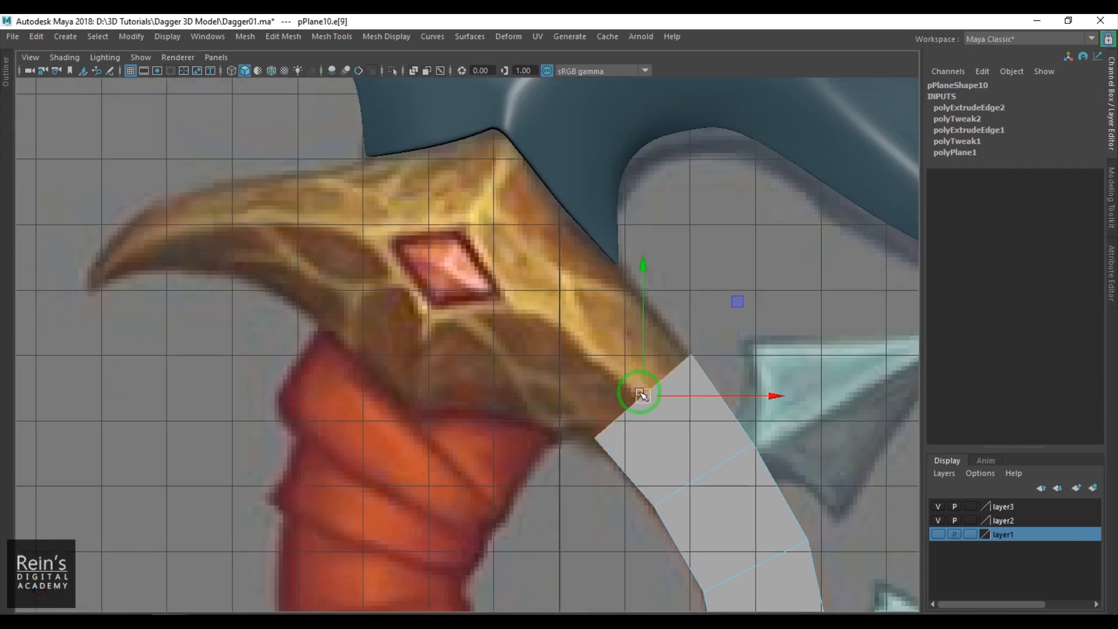
{"action": "key", "text": "ctrl+e"}
{"action": "left_click_drag", "start_coordinate": [643, 405], "coordinate": [571, 345]}
{"action": "key", "text": "e"}
{"action": "mouse_move", "coordinate": [544, 446]}
{"action": "left_mouse_down"}
{"action": "mouse_move", "coordinate": [517, 437]}
{"action": "mouse_move", "coordinate": [543, 450]}
{"action": "left_mouse_up"}
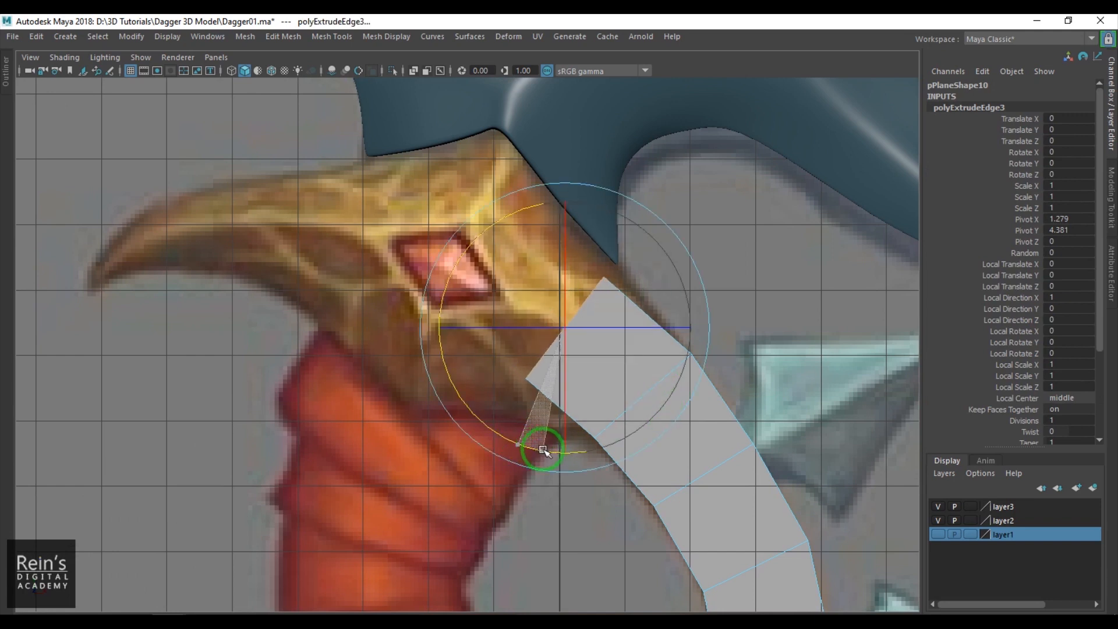
{"action": "key", "text": "r"}
{"action": "mouse_move", "coordinate": [565, 328]}
{"action": "left_mouse_down"}
{"action": "mouse_move", "coordinate": [593, 339]}
{"action": "mouse_move", "coordinate": [558, 332]}
{"action": "left_mouse_up"}
{"action": "key", "text": "w"}
{"action": "middle_click_drag", "start_coordinate": [557, 333], "coordinate": [593, 391], "text": "alt"}
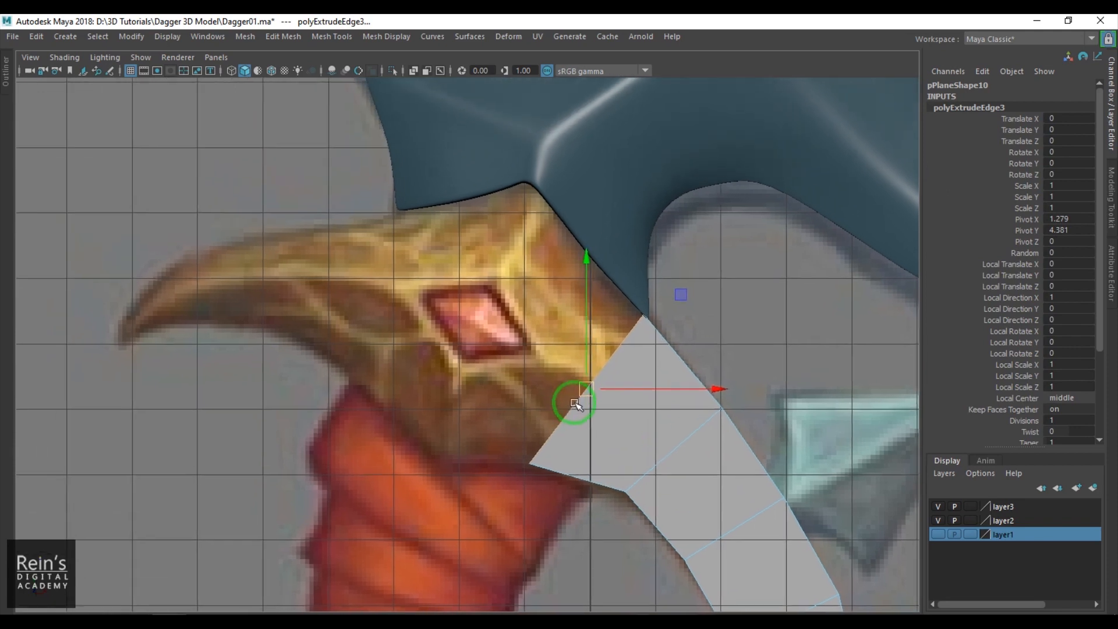
{"action": "key", "text": "e"}
{"action": "left_click_drag", "start_coordinate": [527, 281], "coordinate": [517, 301]}
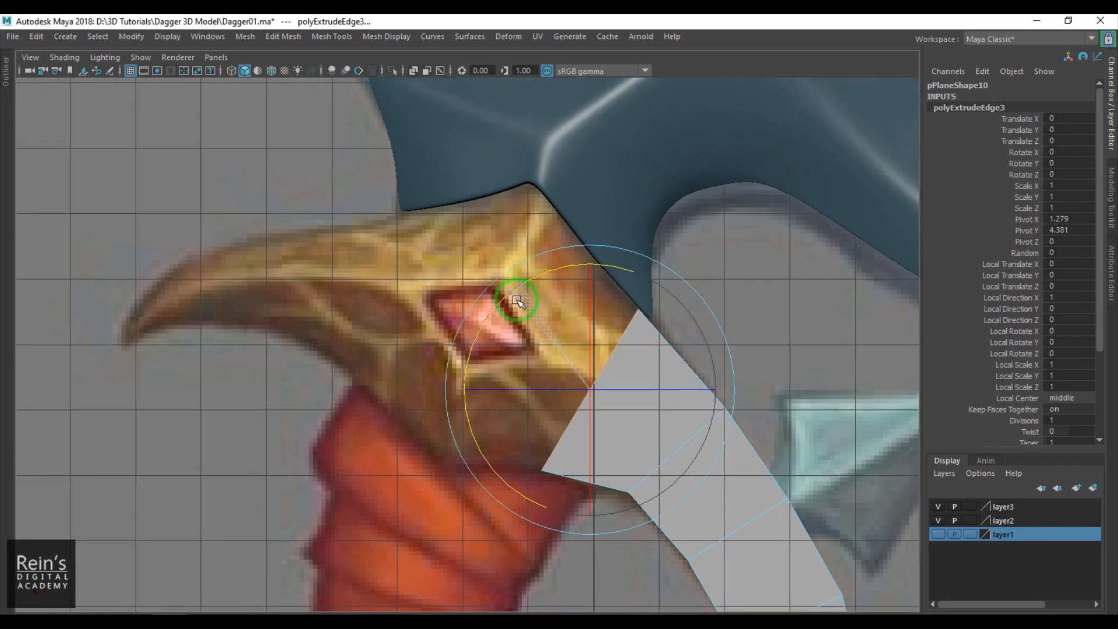
- Extrude the end edge to the guard's upper peak beside the red gem, rotating and scaling it to span the guard
{"action": "key", "text": "w"}
{"action": "left_click_drag", "start_coordinate": [591, 394], "coordinate": [551, 366], "text": "shift"}
{"action": "key", "text": "e"}
{"action": "key", "text": "r"}
{"action": "key", "text": "e"}
{"action": "left_click_drag", "start_coordinate": [431, 235], "coordinate": [428, 257]}
{"action": "key", "text": "w"}
{"action": "mouse_move", "coordinate": [510, 335]}
{"action": "left_mouse_down"}
{"action": "mouse_move", "coordinate": [483, 322]}
{"action": "mouse_move", "coordinate": [491, 331]}
{"action": "left_mouse_up"}
{"action": "key", "text": "e"}
{"action": "left_click_drag", "start_coordinate": [374, 252], "coordinate": [384, 276]}
{"action": "key", "text": "r"}
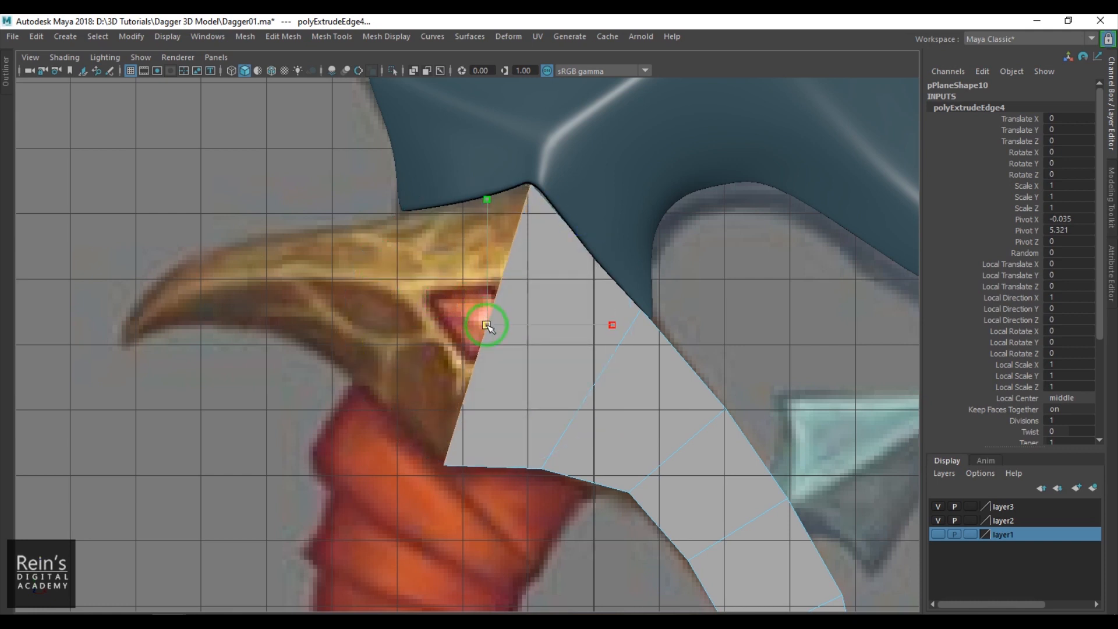
- Extrude the end edge twice past the red gem along the horn, fitting each new edge to the horn's width
{"action": "left_click_drag", "start_coordinate": [486, 310], "coordinate": [398, 285], "text": "shift"}
{"action": "key", "text": "ctrl+z"}
{"action": "left_click_drag", "start_coordinate": [492, 319], "coordinate": [344, 337], "text": "shift"}
{"action": "key", "text": "w"}
{"action": "left_click_drag", "start_coordinate": [397, 308], "coordinate": [278, 319]}
{"action": "key", "text": "w"}
{"action": "key", "text": "e"}
{"action": "left_click_drag", "start_coordinate": [432, 330], "coordinate": [433, 316]}
- Extrude the end edge once more toward the horn's tip, rotating and positioning it across the narrowing horn
{"action": "key", "text": "w"}
{"action": "left_click_drag", "start_coordinate": [317, 289], "coordinate": [231, 276], "text": "shift"}
{"action": "key", "text": "e"}
{"action": "left_click_drag", "start_coordinate": [348, 317], "coordinate": [345, 282]}
{"action": "key", "text": "w"}
{"action": "mouse_move", "coordinate": [217, 303]}
{"action": "left_mouse_down"}
{"action": "mouse_move", "coordinate": [213, 312]}
{"action": "mouse_move", "coordinate": [232, 288]}
{"action": "left_mouse_up"}
{"action": "key", "text": "w"}
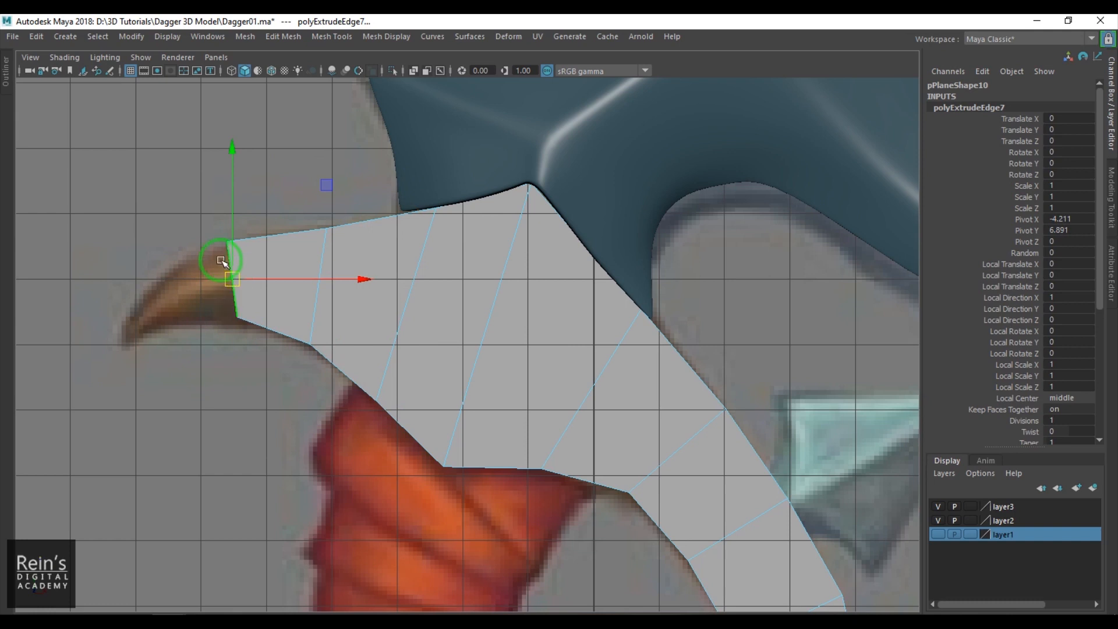
- Nudge the upper vertices near the strip's free end onto the horn's upper outline
{"action": "middle_click_drag", "start_coordinate": [257, 325], "coordinate": [262, 269], "text": "alt"}
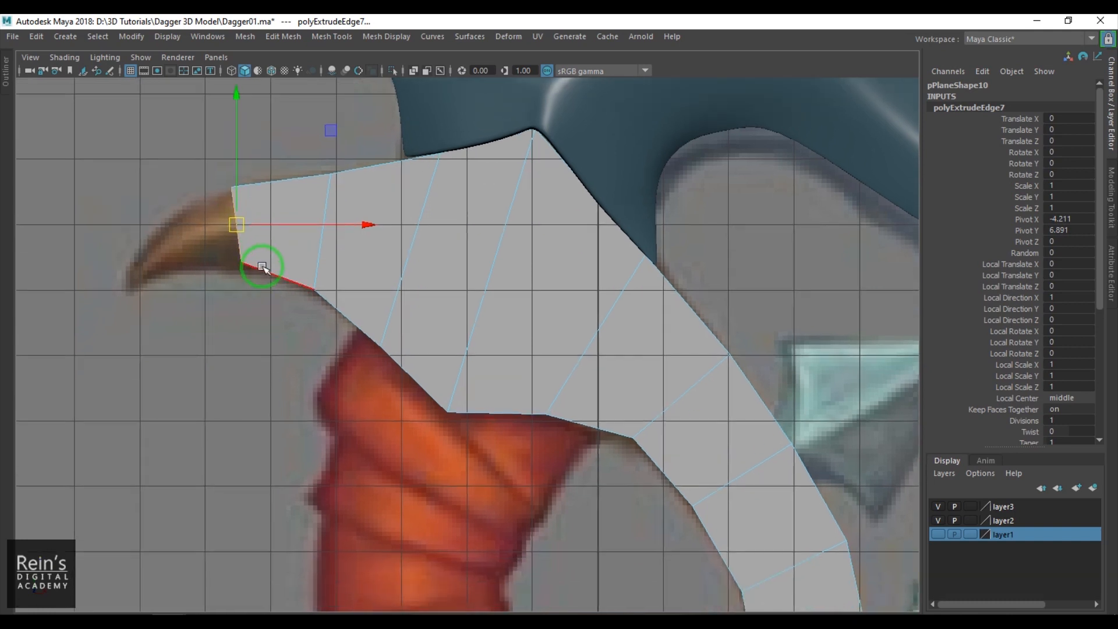
{"action": "key", "text": "F9"}
{"action": "left_click", "coordinate": [233, 187]}
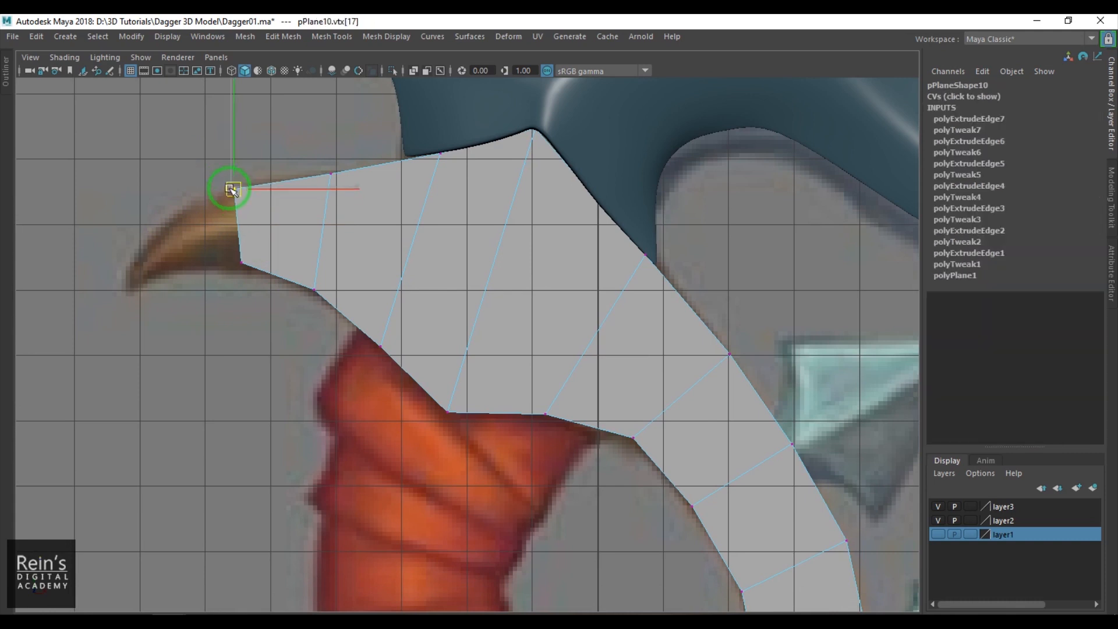
{"action": "middle_click_drag", "start_coordinate": [329, 195], "coordinate": [329, 178]}
- Extrude the end edge to the horn's pointed tip and narrow it to match the reference
{"action": "key", "text": "F10"}
{"action": "left_click", "coordinate": [244, 216]}
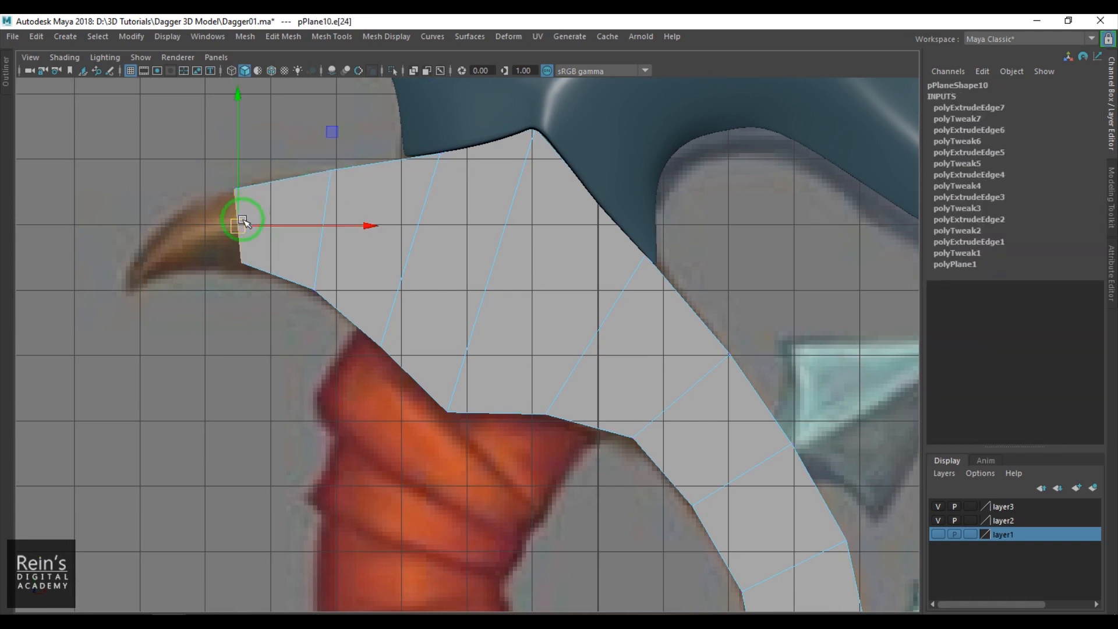
{"action": "left_click", "coordinate": [235, 242]}
{"action": "left_click", "coordinate": [262, 251]}
{"action": "key", "text": "F10"}
{"action": "left_click", "coordinate": [241, 242]}
{"action": "middle_click_drag", "start_coordinate": [197, 228], "coordinate": [140, 277], "text": "shift"}
{"action": "left_click_drag", "start_coordinate": [142, 244], "coordinate": [133, 276]}
{"action": "key", "text": "w"}
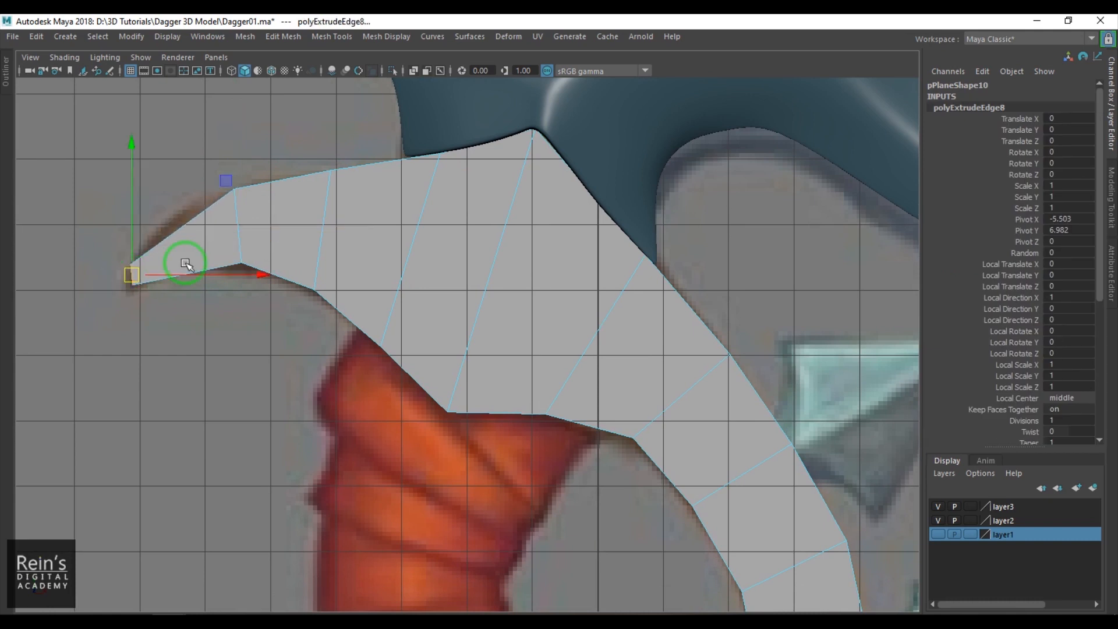
- Insert an edge loop across the horn's tip section and move its two vertices to the curved outline
{"action": "left_click", "coordinate": [202, 210]}
{"action": "right_click_drag", "start_coordinate": [262, 180], "coordinate": [147, 224], "text": "ctrl"}
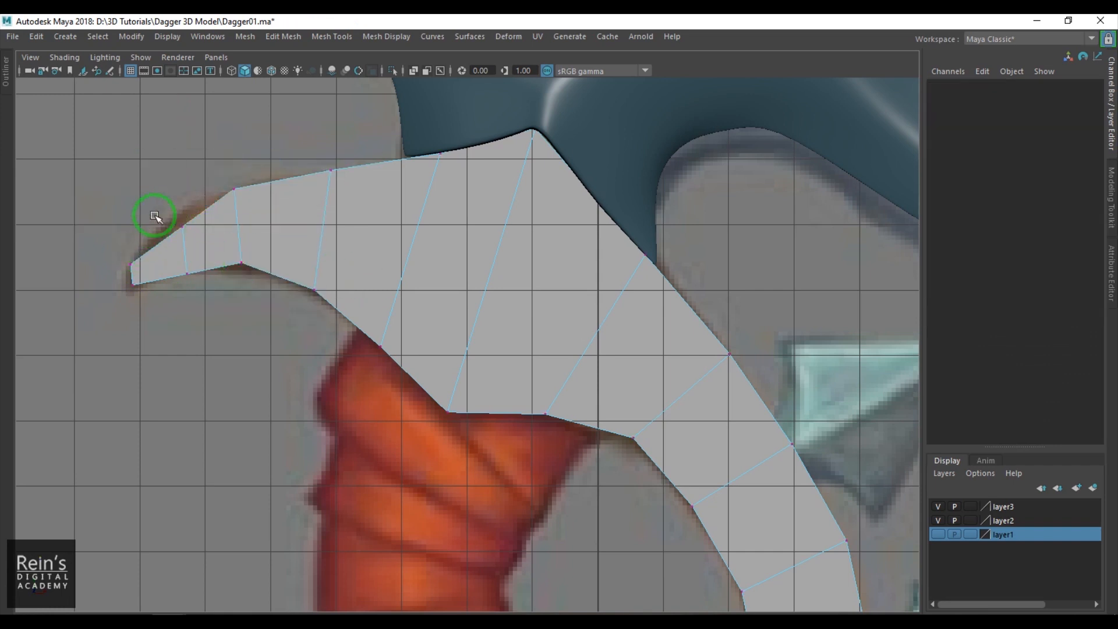
{"action": "left_click", "coordinate": [182, 225]}
{"action": "left_click_drag", "start_coordinate": [182, 225], "coordinate": [175, 214]}
{"action": "left_click_drag", "start_coordinate": [197, 284], "coordinate": [197, 284]}
{"action": "left_click_drag", "start_coordinate": [187, 273], "coordinate": [187, 266]}
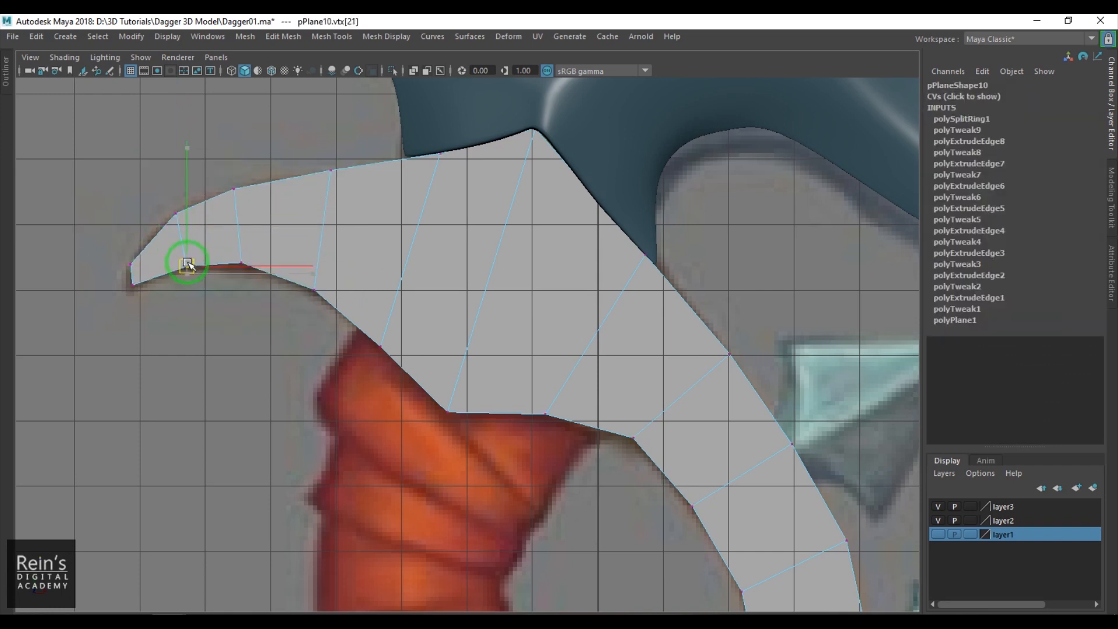
- Refine the vertices at the horn's tip and along its upper outline to match the reference
{"action": "left_click_drag", "start_coordinate": [121, 277], "coordinate": [138, 288]}
{"action": "left_click", "coordinate": [129, 266]}
{"action": "left_click", "coordinate": [177, 212]}
{"action": "left_click", "coordinate": [330, 171]}
{"action": "middle_click_drag", "start_coordinate": [500, 358], "coordinate": [422, 238], "text": "alt"}
{"action": "right_click_drag", "start_coordinate": [422, 239], "coordinate": [378, 200], "text": "alt"}
- Move the strip's two bottom vertices onto the horizontal centre line and shift the outer vertex above them to the guard's outline
{"action": "right_click_drag", "start_coordinate": [497, 241], "coordinate": [649, 162]}
{"action": "middle_click_drag", "start_coordinate": [630, 308], "coordinate": [505, 219], "text": "alt"}
{"action": "right_click_drag", "start_coordinate": [506, 220], "coordinate": [504, 352], "text": "alt"}
{"action": "left_click_drag", "start_coordinate": [449, 367], "coordinate": [721, 463]}
{"action": "left_click_drag", "start_coordinate": [563, 351], "coordinate": [563, 432]}
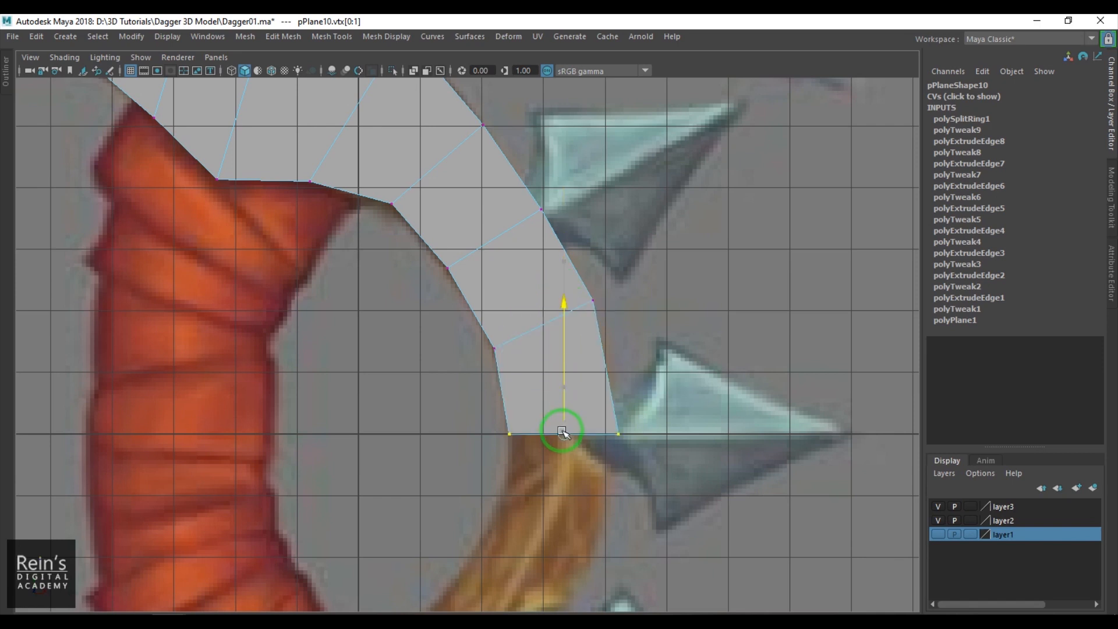
{"action": "left_click", "coordinate": [593, 300]}
{"action": "left_click_drag", "start_coordinate": [593, 300], "coordinate": [599, 309]}
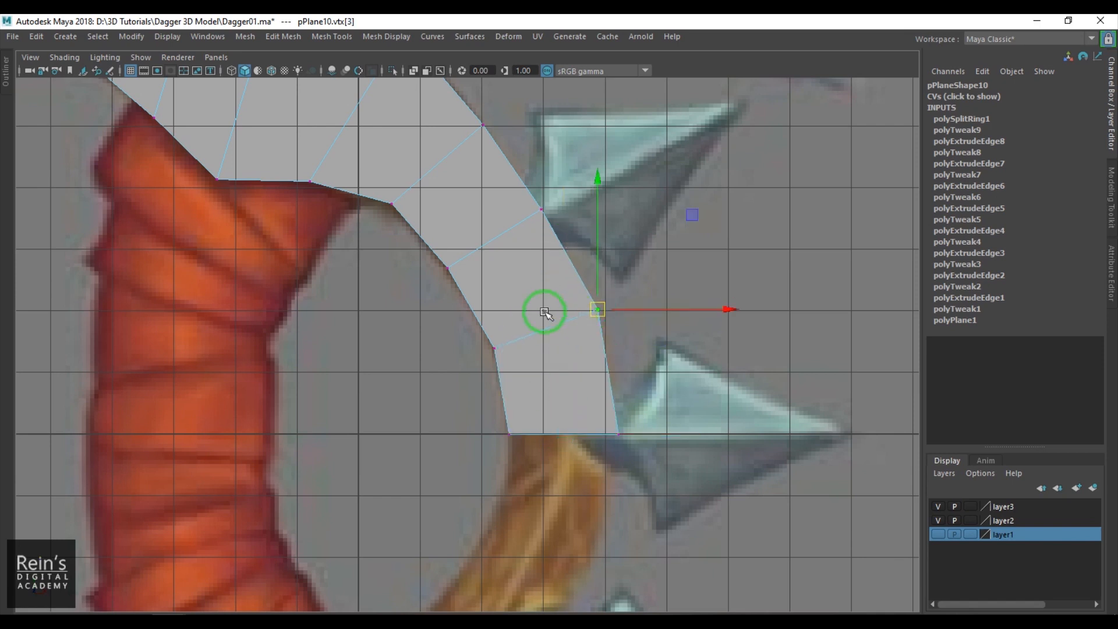
- Hide the grid and insert a lengthwise edge loop through the middle of the guard mesh from base to tip
{"action": "middle_click_drag", "start_coordinate": [495, 257], "coordinate": [538, 349], "text": "alt"}
{"action": "right_click_drag", "start_coordinate": [538, 348], "coordinate": [452, 295]}
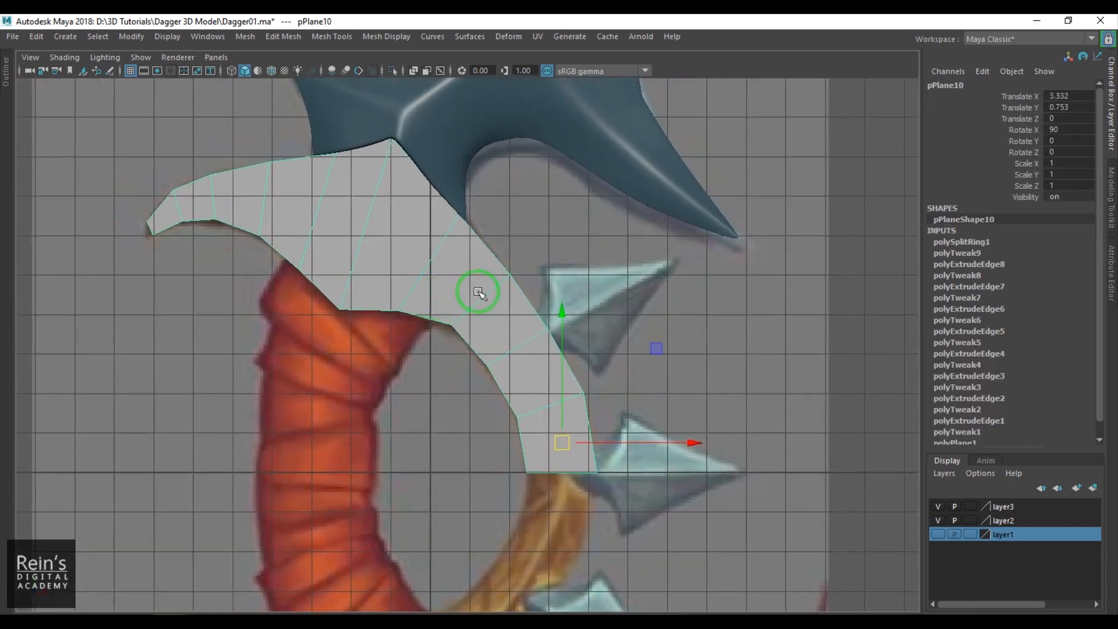
{"action": "left_click", "coordinate": [131, 70]}
{"action": "right_click_drag", "start_coordinate": [409, 210], "coordinate": [324, 213], "text": "shift"}
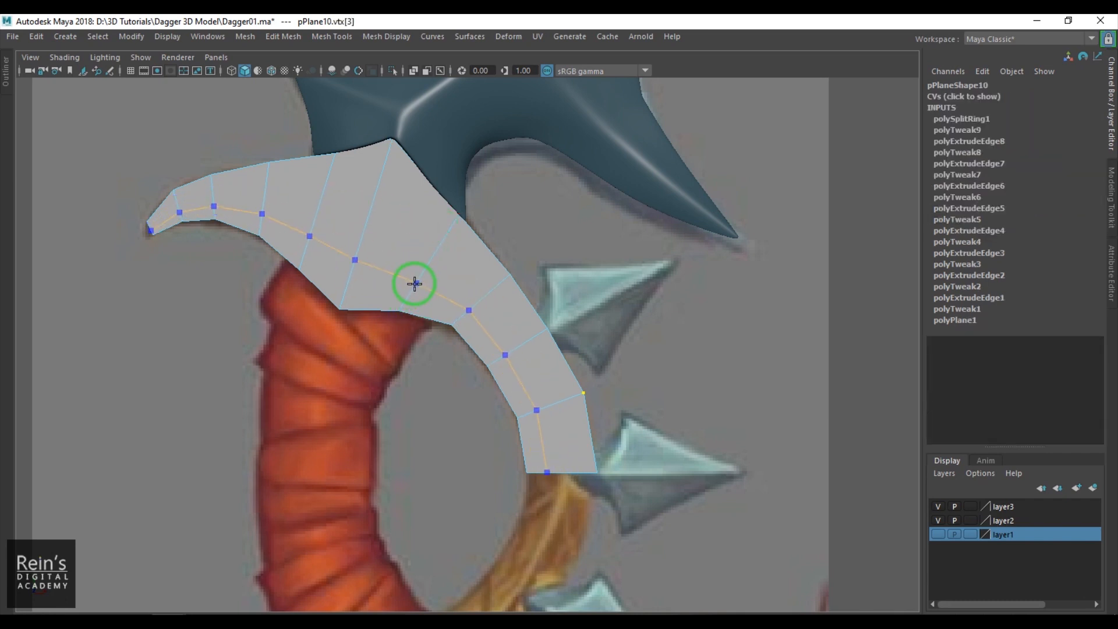
{"action": "left_click", "coordinate": [441, 261], "text": "ctrl"}
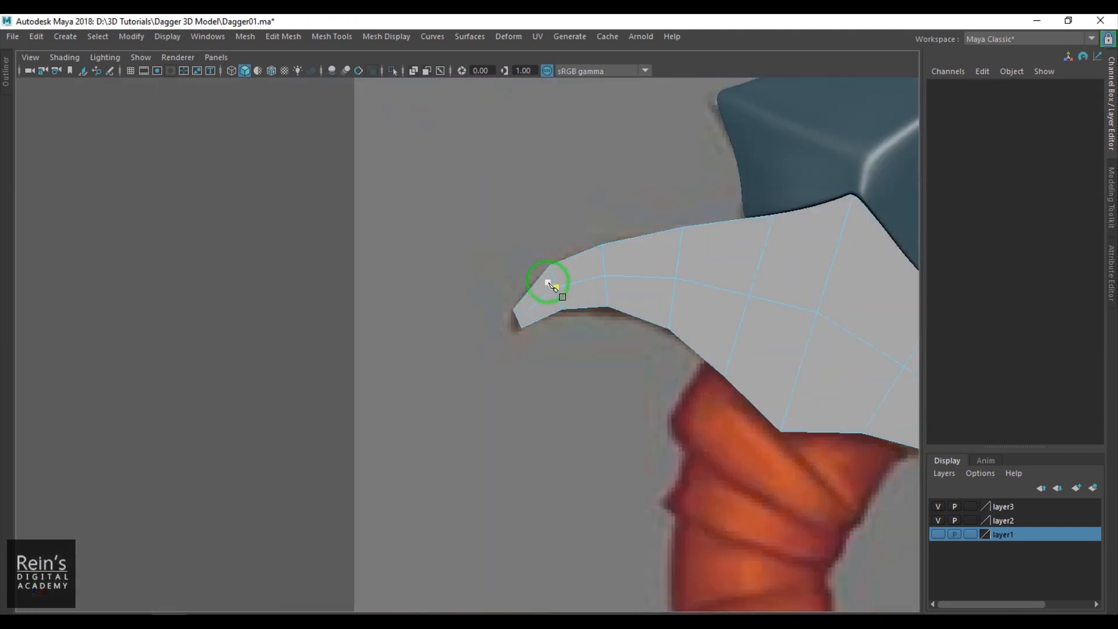
{"action": "scroll", "coordinate": [548, 291], "scroll_direction": "up", "scroll_amount": 5}
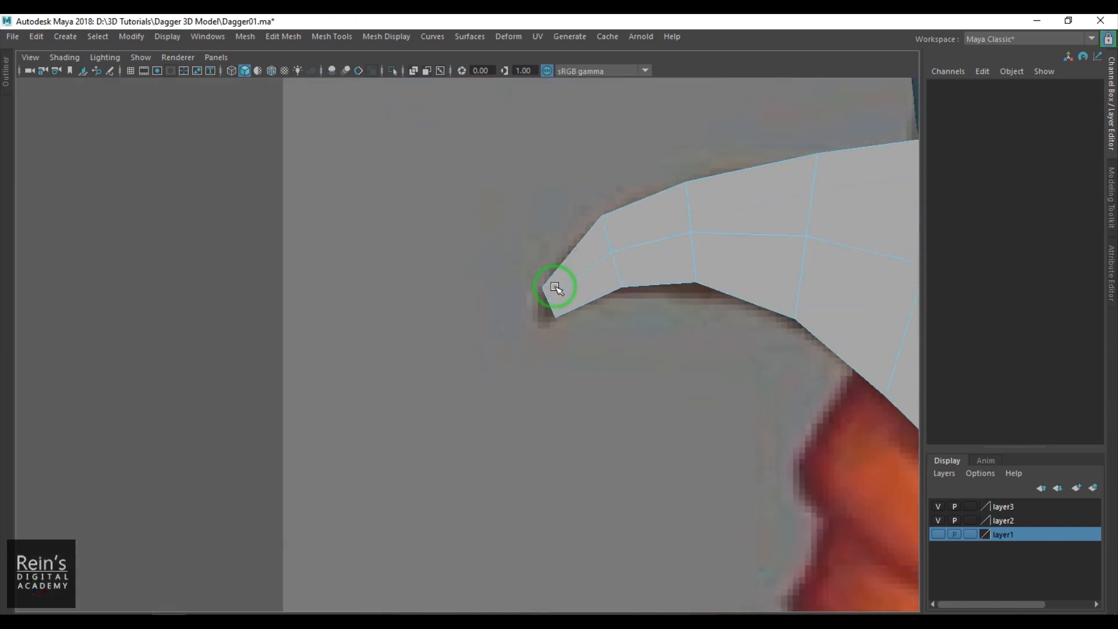
- Move the middle vertex at the horn's tip out to the end of the horn in the reference
{"action": "key", "text": "F9"}
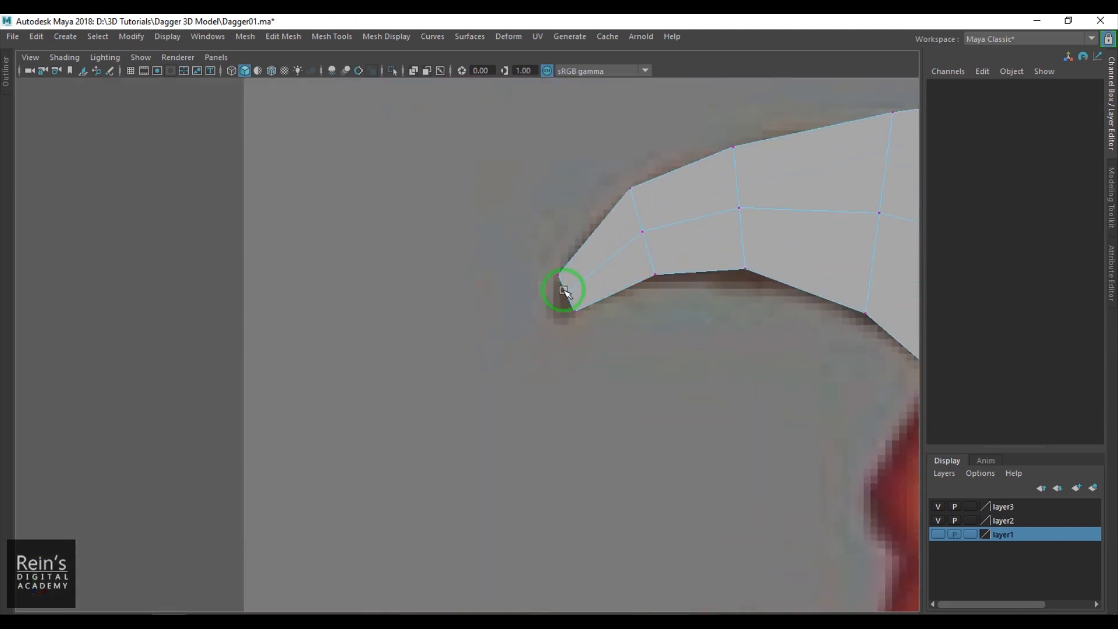
{"action": "left_click", "coordinate": [563, 290]}
{"action": "scroll", "coordinate": [636, 304], "scroll_direction": "down", "scroll_amount": 4}
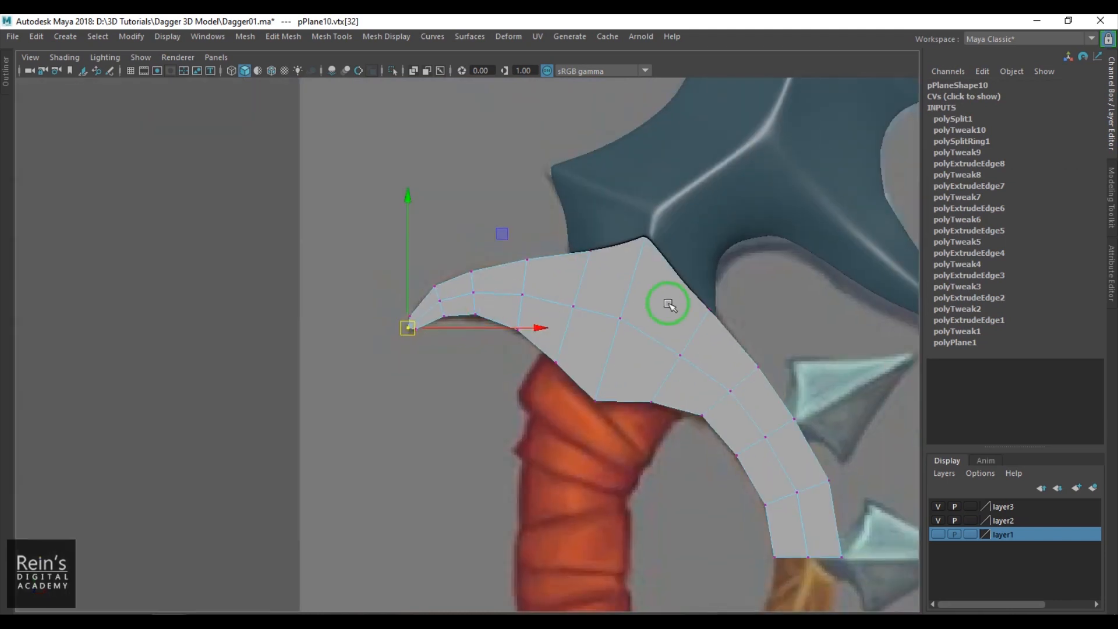
{"action": "middle_click_drag", "start_coordinate": [635, 303], "coordinate": [569, 270], "text": "alt"}
{"action": "scroll", "coordinate": [569, 269], "scroll_direction": "up", "scroll_amount": 1}
{"action": "right_click_drag", "start_coordinate": [560, 297], "coordinate": [675, 201]}
- In the perspective view, pull the guard's lengthwise middle edge loop out of the plane to form a ridge
{"action": "key", "text": "space"}
{"action": "key", "text": "space"}
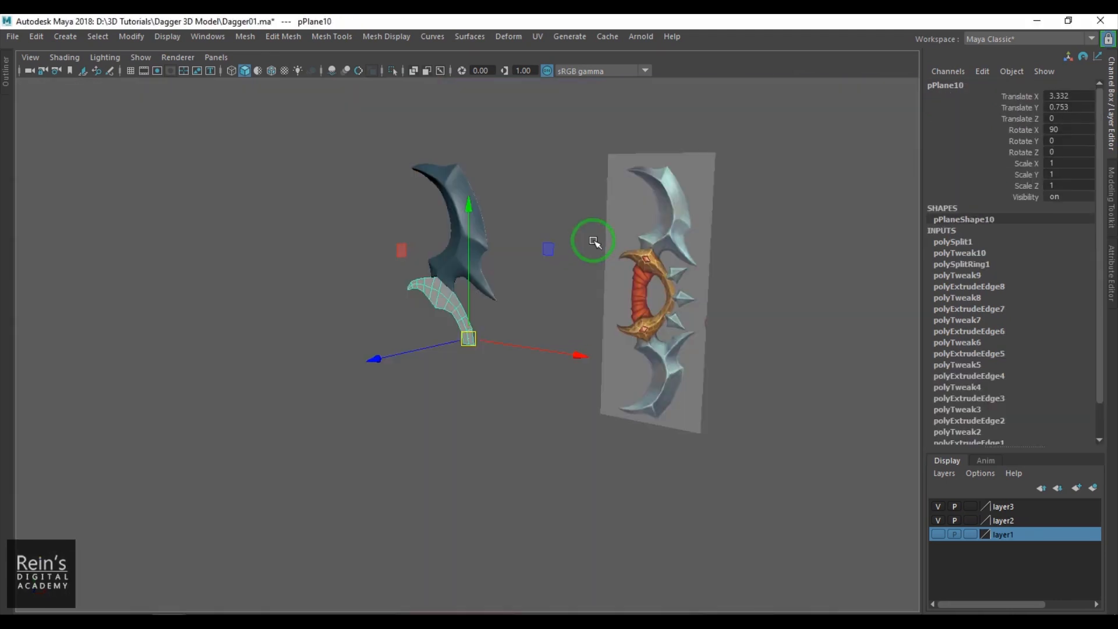
{"action": "left_click_drag", "start_coordinate": [594, 242], "coordinate": [581, 284], "text": "alt"}
{"action": "scroll", "coordinate": [481, 287], "scroll_direction": "up", "scroll_amount": 5}
{"action": "left_click_drag", "start_coordinate": [482, 287], "coordinate": [517, 311], "text": "alt"}
{"action": "middle_click_drag", "start_coordinate": [517, 310], "coordinate": [576, 376], "text": "alt"}
{"action": "scroll", "coordinate": [479, 303], "scroll_direction": "up", "scroll_amount": 2}
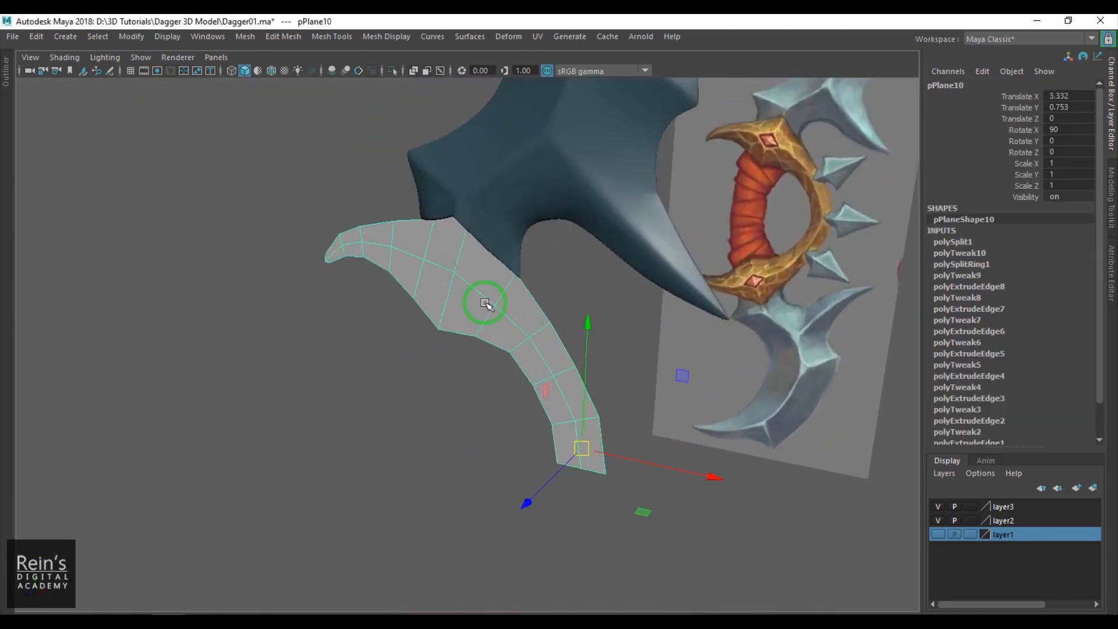
{"action": "right_click_drag", "start_coordinate": [479, 302], "coordinate": [471, 278]}
{"action": "double_click", "coordinate": [469, 284]}
{"action": "left_click_drag", "start_coordinate": [272, 230], "coordinate": [467, 282], "text": "ctrl"}
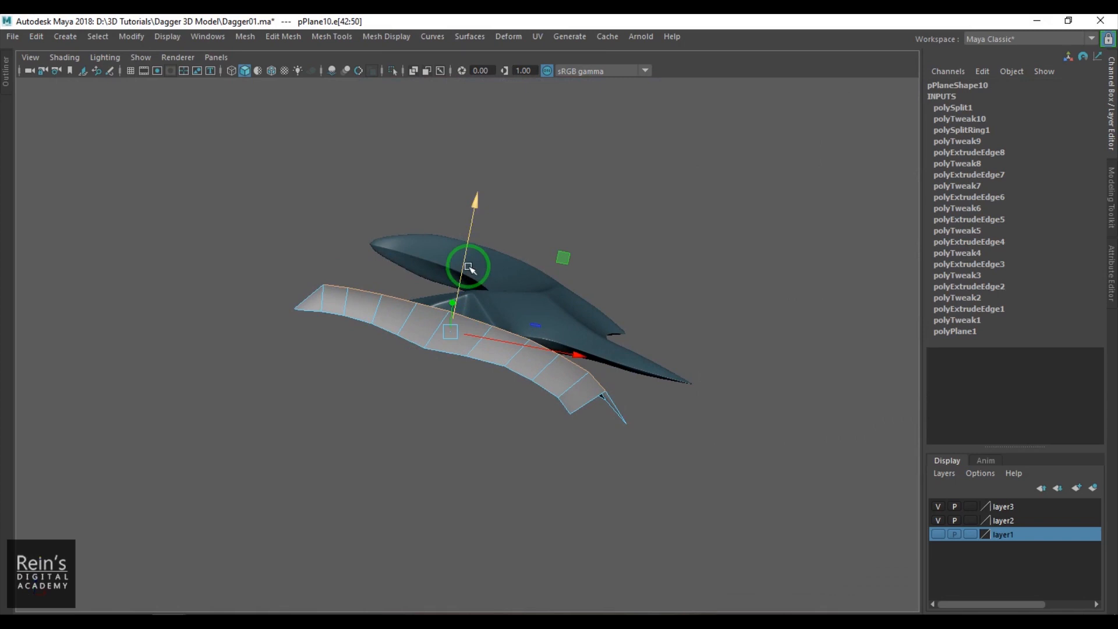
- Drop the ridge's end edges from the selection and pull the remaining central edges further out
{"action": "left_click_drag", "start_coordinate": [322, 252], "coordinate": [335, 289], "text": "ctrl"}
{"action": "left_click_drag", "start_coordinate": [627, 460], "coordinate": [580, 374], "text": "ctrl"}
{"action": "left_click_drag", "start_coordinate": [579, 375], "coordinate": [565, 448], "text": "alt"}
{"action": "left_click_drag", "start_coordinate": [644, 424], "coordinate": [528, 340], "text": "ctrl"}
{"action": "left_click_drag", "start_coordinate": [528, 340], "coordinate": [449, 282], "text": "alt"}
{"action": "left_click_drag", "start_coordinate": [345, 261], "coordinate": [374, 325], "text": "ctrl"}
{"action": "left_click_drag", "start_coordinate": [506, 314], "coordinate": [504, 311], "text": "ctrl"}
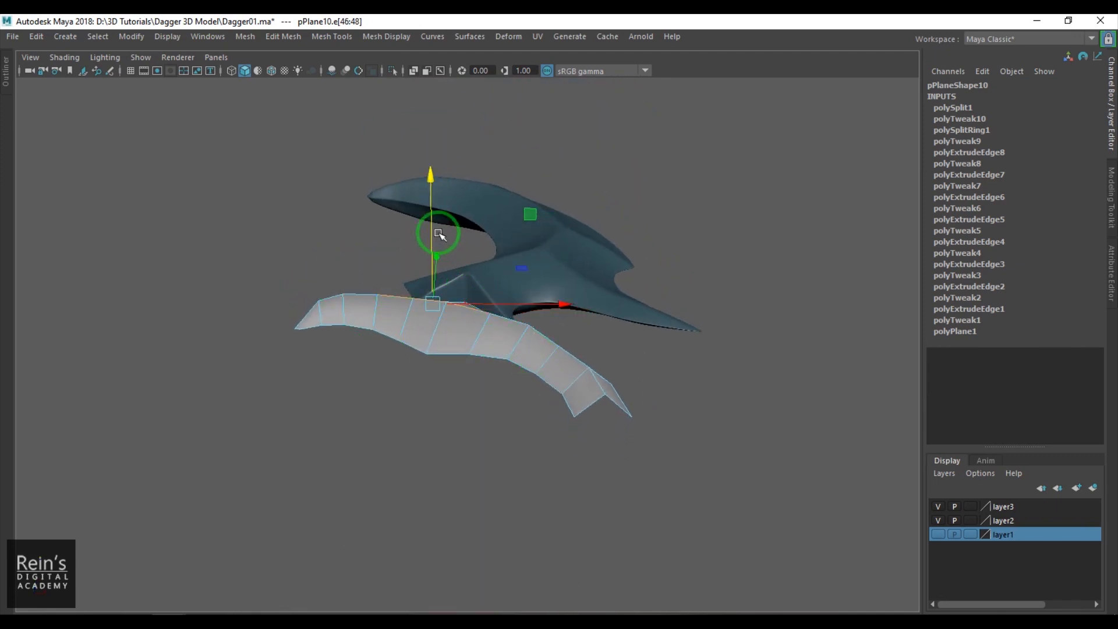
- Reduce the selection to the ridge edges at the guard's widest section and raise them more
{"action": "left_click_drag", "start_coordinate": [530, 363], "coordinate": [480, 281], "text": "ctrl"}
{"action": "left_click_drag", "start_coordinate": [363, 269], "coordinate": [393, 317], "text": "ctrl"}
{"action": "left_click_drag", "start_coordinate": [426, 209], "coordinate": [431, 199]}
{"action": "left_click_drag", "start_coordinate": [438, 278], "coordinate": [466, 407], "text": "alt"}
{"action": "right_click_drag", "start_coordinate": [490, 325], "coordinate": [601, 243]}
{"action": "left_click_drag", "start_coordinate": [617, 326], "coordinate": [636, 425], "text": "alt"}
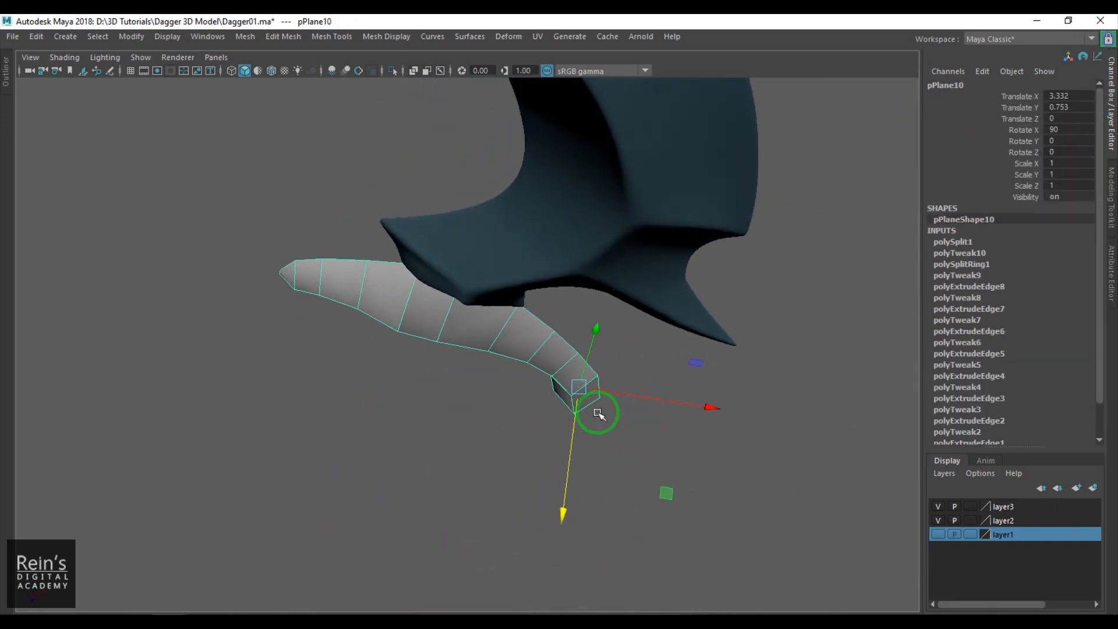
- Shape the ridge's peak by adjusting the height of the central ridge vertex and its neighbour towards the base
{"action": "scroll", "coordinate": [636, 424], "scroll_direction": "up", "scroll_amount": 3}
{"action": "right_click_drag", "start_coordinate": [475, 351], "coordinate": [407, 346]}
{"action": "left_click_drag", "start_coordinate": [486, 364], "coordinate": [492, 244], "text": "alt"}
{"action": "left_click", "coordinate": [411, 339]}
{"action": "left_click", "coordinate": [485, 255]}
{"action": "key", "text": "ctrl+z"}
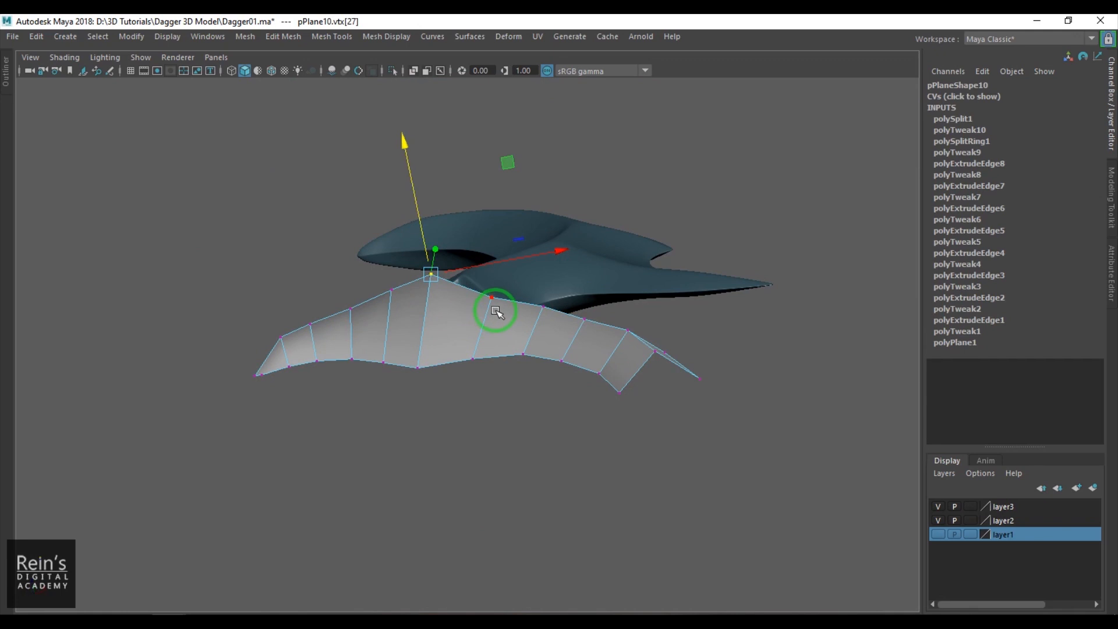
{"action": "left_click", "coordinate": [491, 297]}
{"action": "left_click_drag", "start_coordinate": [487, 250], "coordinate": [520, 419]}
{"action": "right_click_drag", "start_coordinate": [536, 361], "coordinate": [560, 333]}
- Turn off viewport colour management and bevel the lengthwise ridge loop with a fraction of 0.5 and 2 segments
{"action": "left_click_drag", "start_coordinate": [560, 334], "coordinate": [494, 285], "text": "alt"}
{"action": "key", "text": "F10"}
{"action": "double_click", "coordinate": [468, 282]}
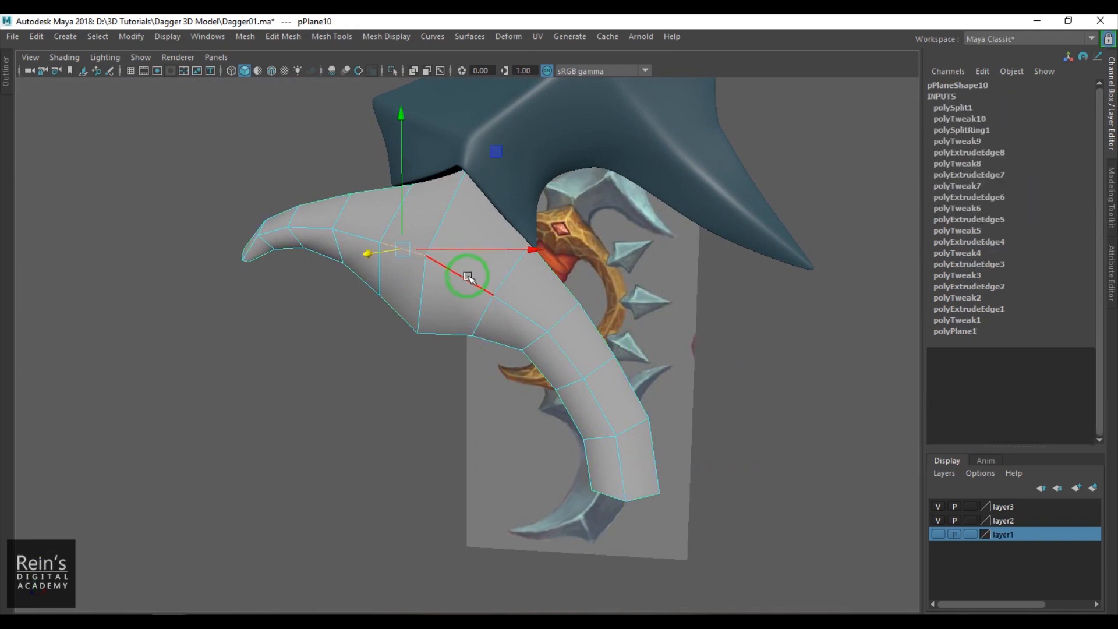
{"action": "left_click", "coordinate": [547, 71]}
{"action": "right_click_drag", "start_coordinate": [434, 293], "coordinate": [504, 290], "text": "alt"}
{"action": "mouse_move", "coordinate": [524, 303]}
{"action": "left_mouse_down", "text": "alt"}
{"action": "mouse_move", "coordinate": [505, 305]}
{"action": "mouse_move", "coordinate": [549, 294]}
{"action": "mouse_move", "coordinate": [537, 294]}
{"action": "left_mouse_up", "text": "alt"}
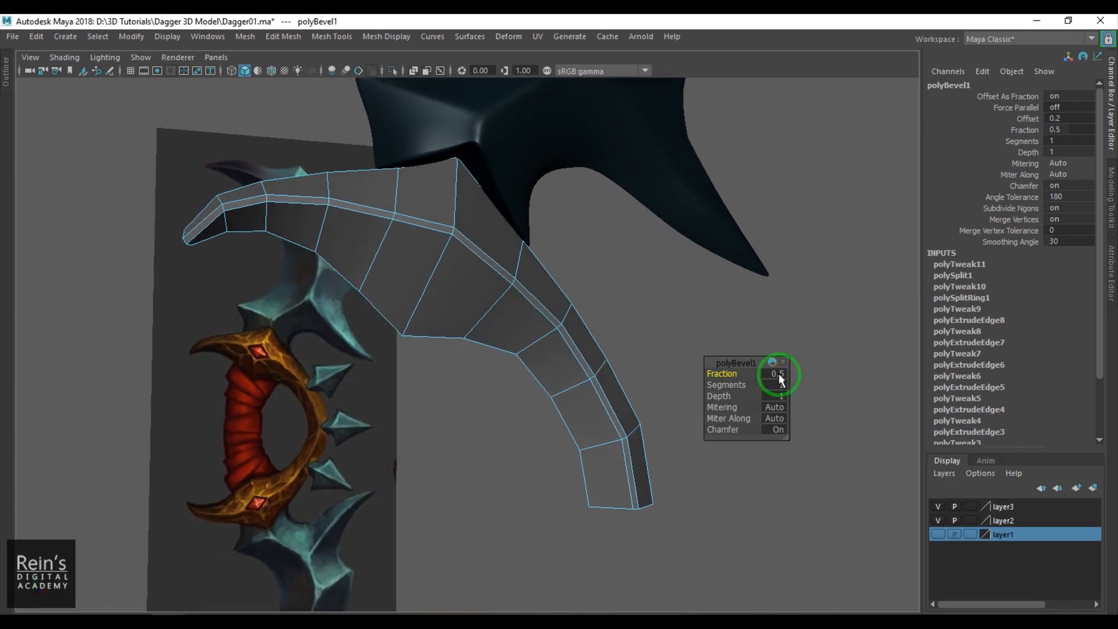
{"action": "key", "text": "Return"}
{"action": "left_click_drag", "start_coordinate": [519, 312], "coordinate": [552, 289], "text": "alt"}
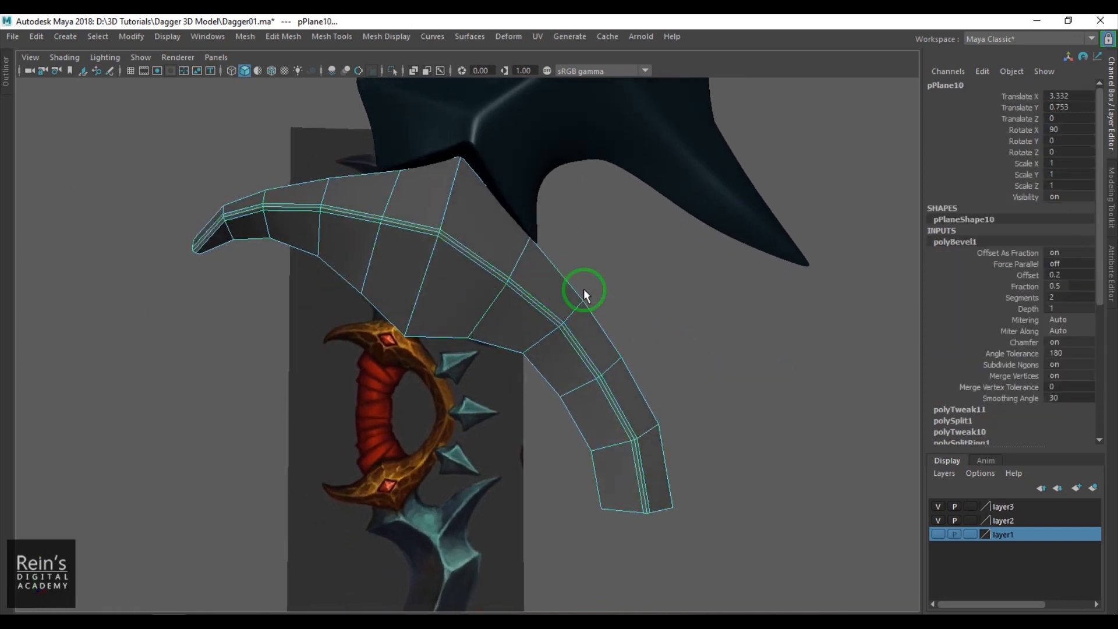
{"action": "left_click", "coordinate": [675, 303]}
{"action": "left_click_drag", "start_coordinate": [676, 303], "coordinate": [674, 352], "text": "alt"}
- Bevel the crosswise edge loop through the guard's upper peak with a fraction of 0.05 and 2 segments
{"action": "left_click", "coordinate": [480, 263]}
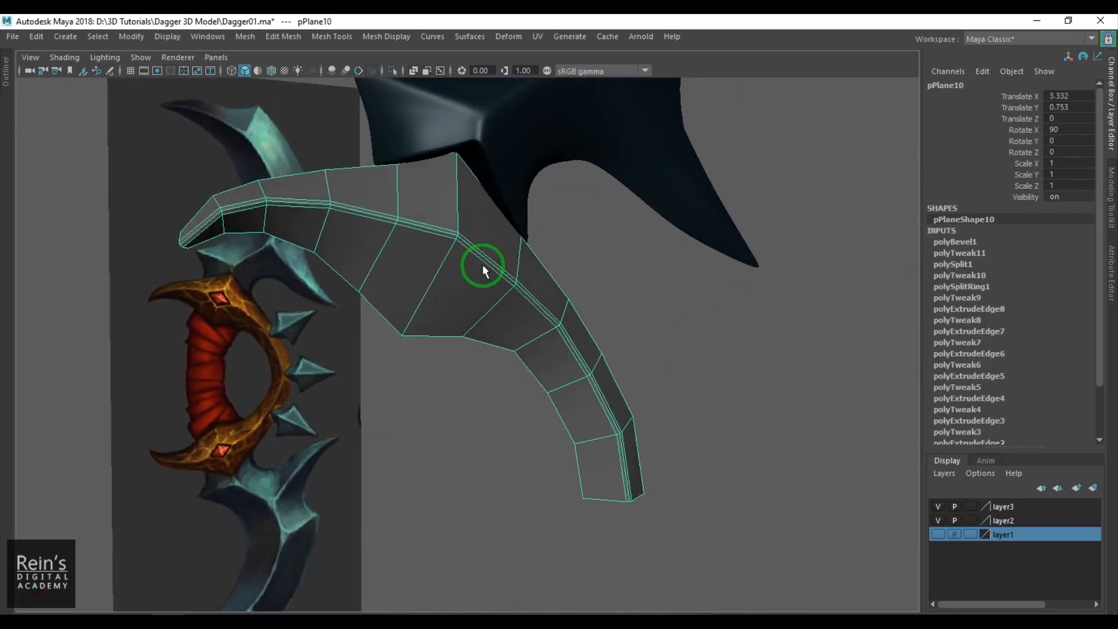
{"action": "left_click_drag", "start_coordinate": [470, 291], "coordinate": [444, 301], "text": "alt"}
{"action": "right_click_drag", "start_coordinate": [444, 301], "coordinate": [440, 237]}
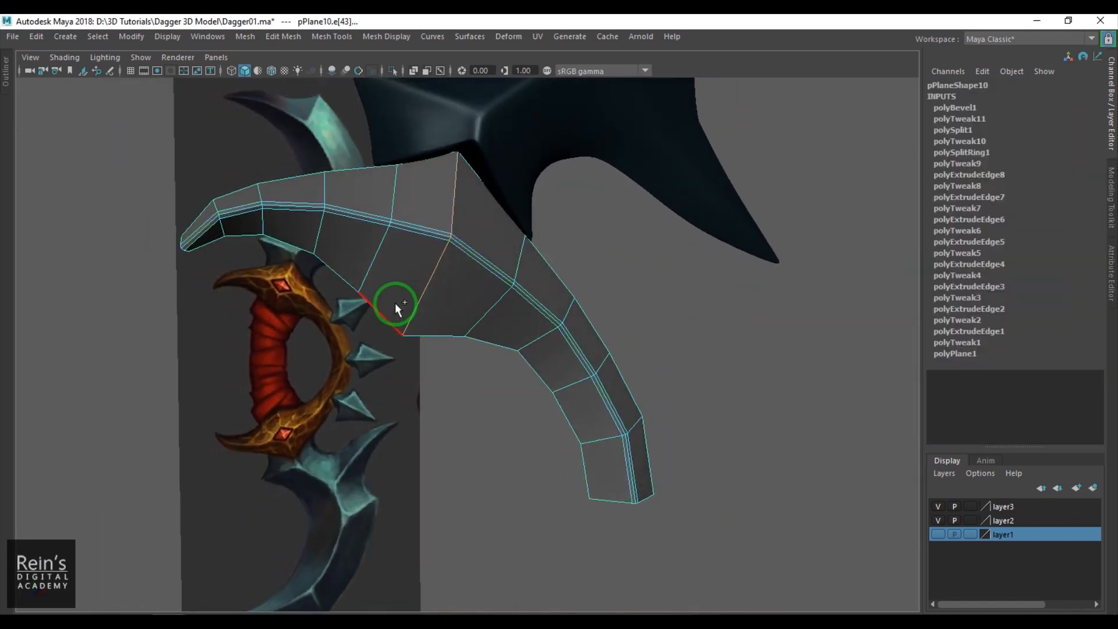
{"action": "key", "text": "ctrl+b"}
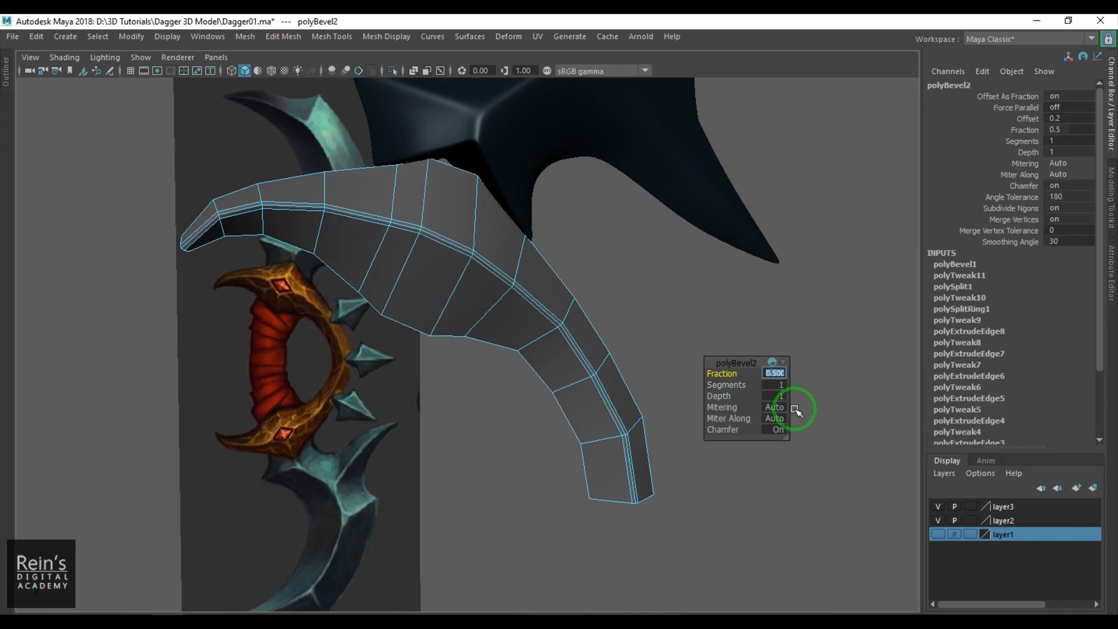
{"action": "type", "text": "0.1"}
{"action": "key", "text": "Return"}
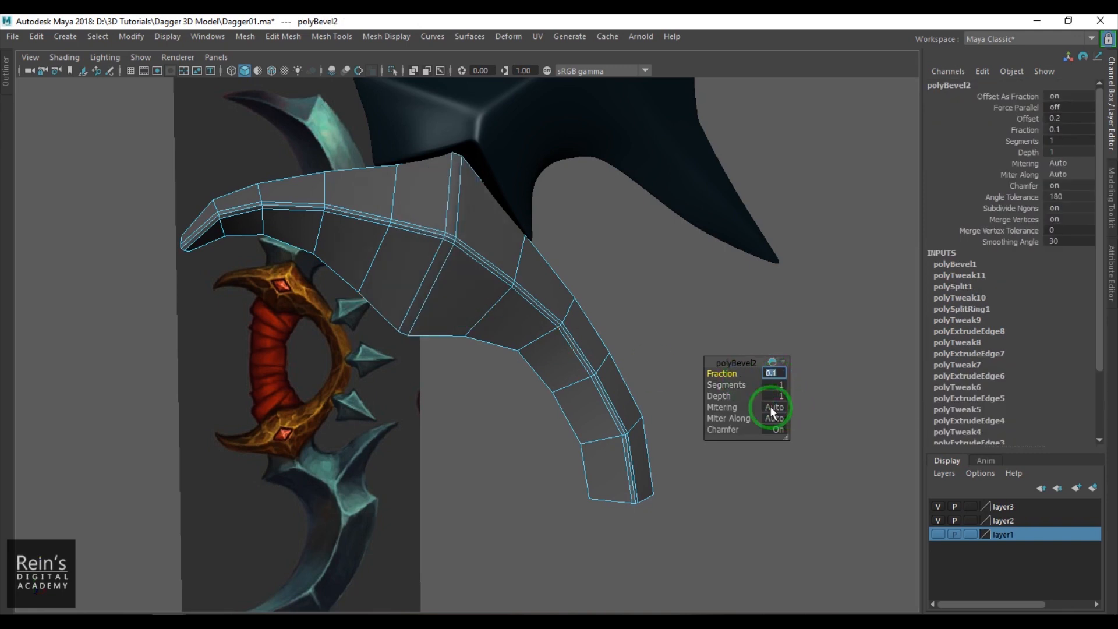
{"action": "left_click", "coordinate": [781, 373]}
{"action": "left_click", "coordinate": [781, 374]}
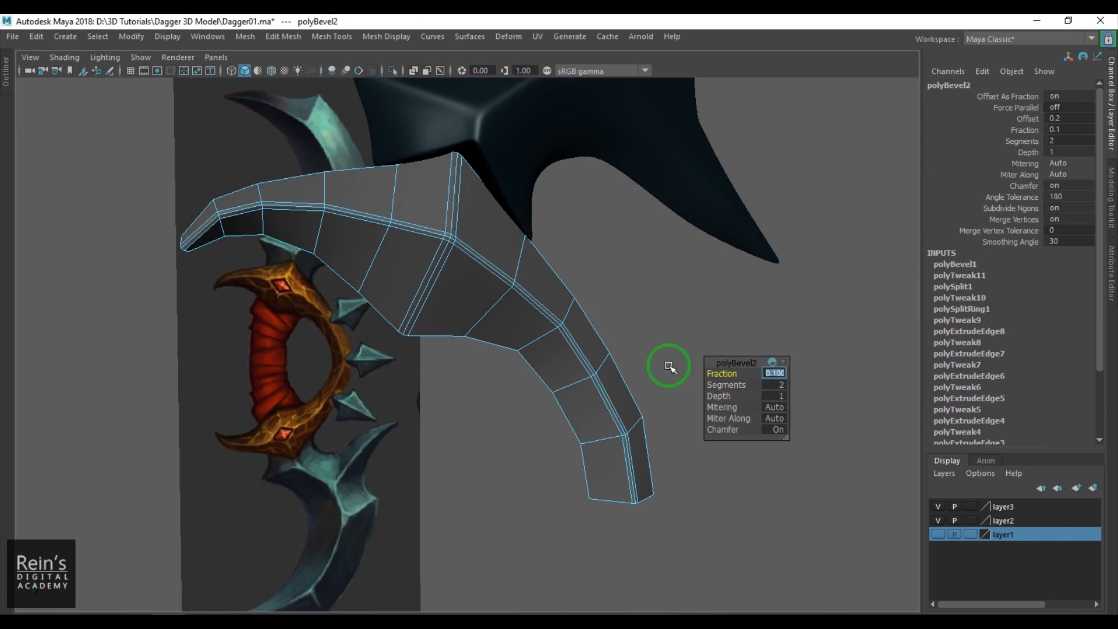
{"action": "type", "text": "05"}
{"action": "key", "text": "Return"}
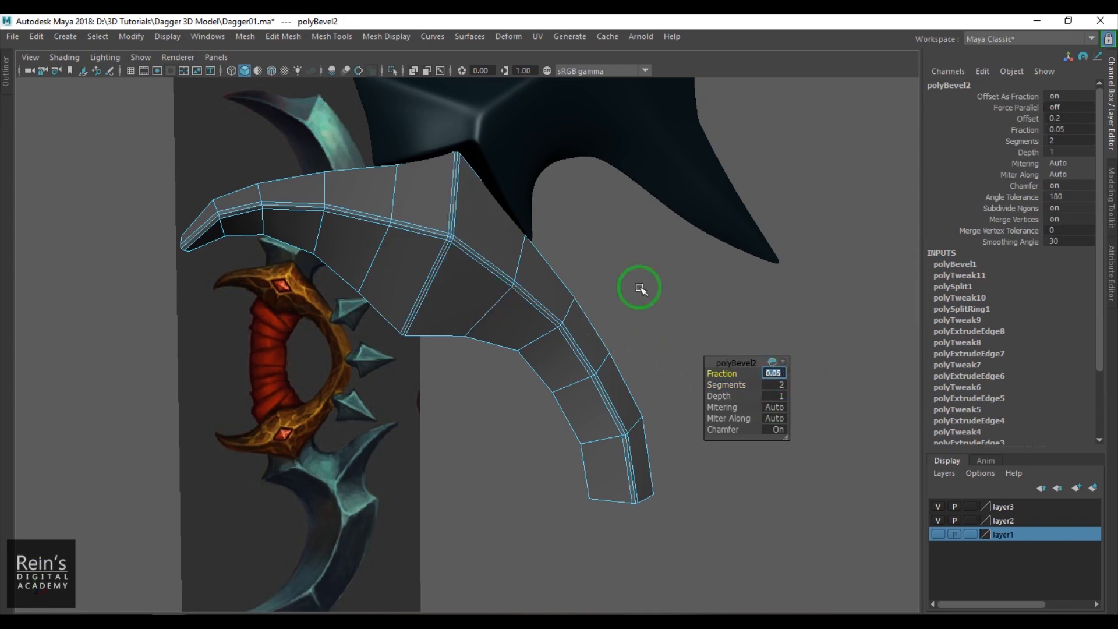
{"action": "left_click", "coordinate": [641, 288]}
- Check the guard in smooth preview, return to the unsmoothed mesh and delete its construction history
{"action": "left_click", "coordinate": [475, 273]}
{"action": "left_click", "coordinate": [566, 284]}
{"action": "left_click_drag", "start_coordinate": [566, 284], "coordinate": [526, 274], "text": "alt"}
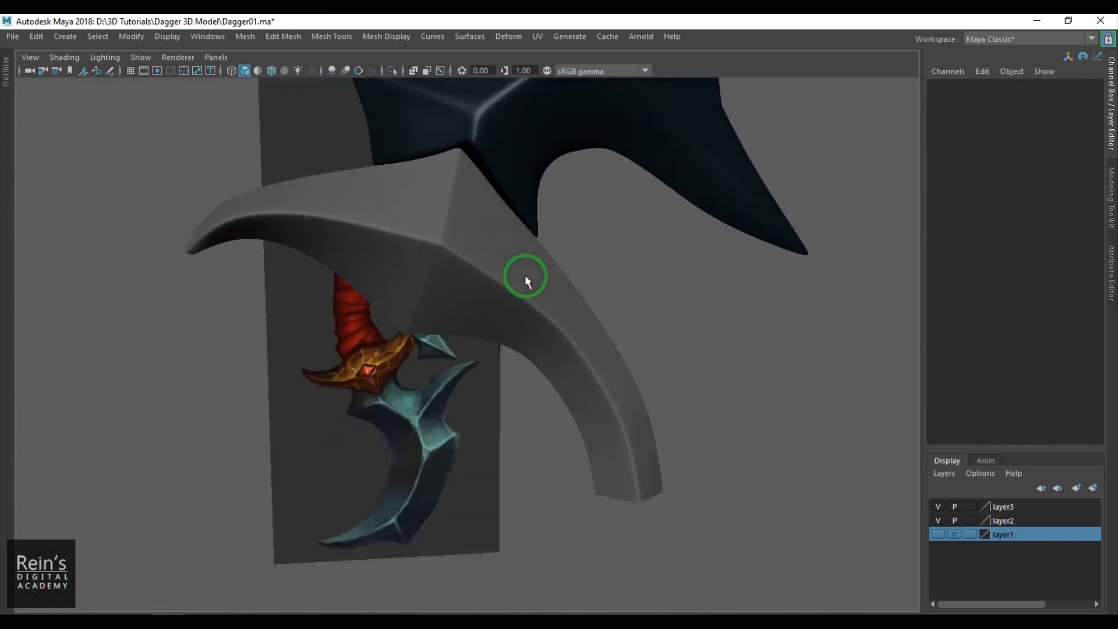
{"action": "left_click", "coordinate": [527, 273]}
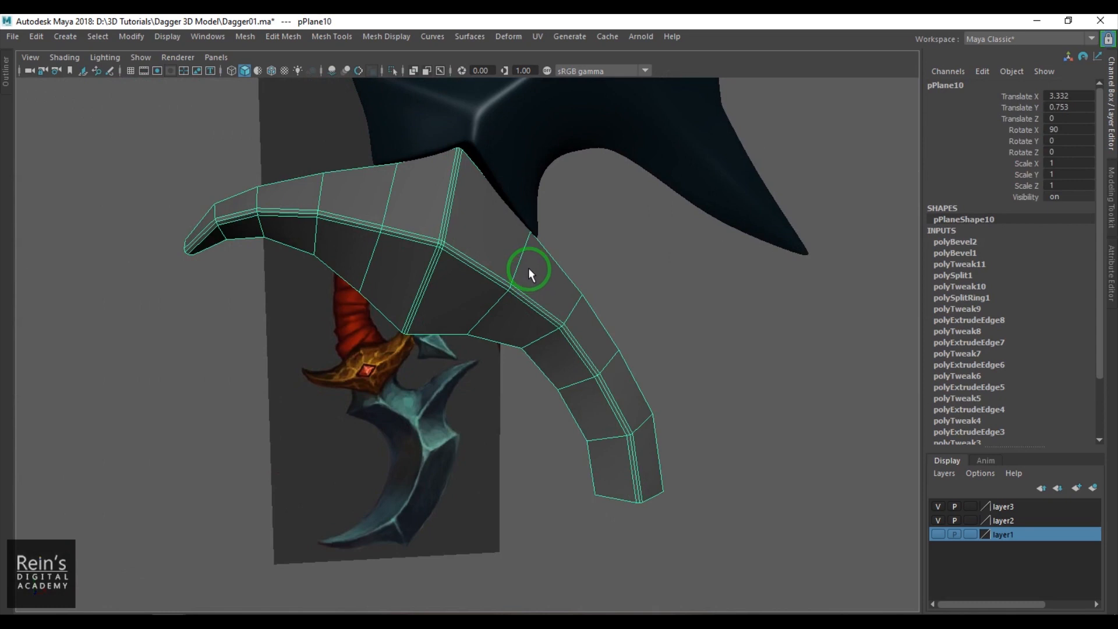
{"action": "key", "text": "alt+shift+d"}
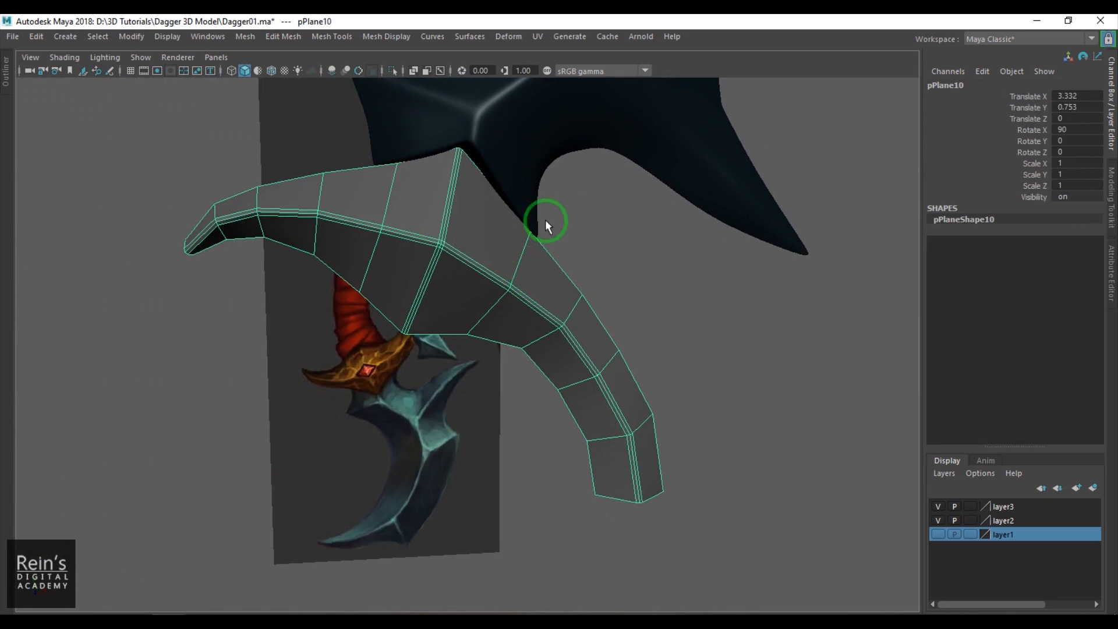
- Smooth the guard mesh exponentially with 1 division level, using OpenSubdiv Catmull-Clark
{"action": "left_click", "coordinate": [256, 38]}
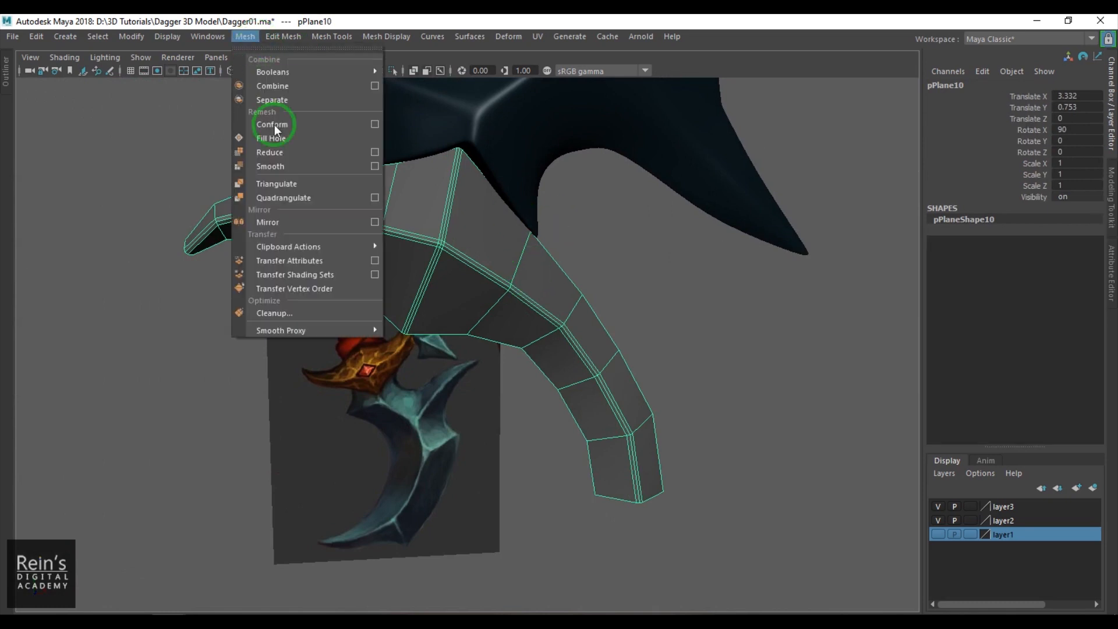
{"action": "left_click", "coordinate": [375, 168]}
{"action": "left_click", "coordinate": [774, 307]}
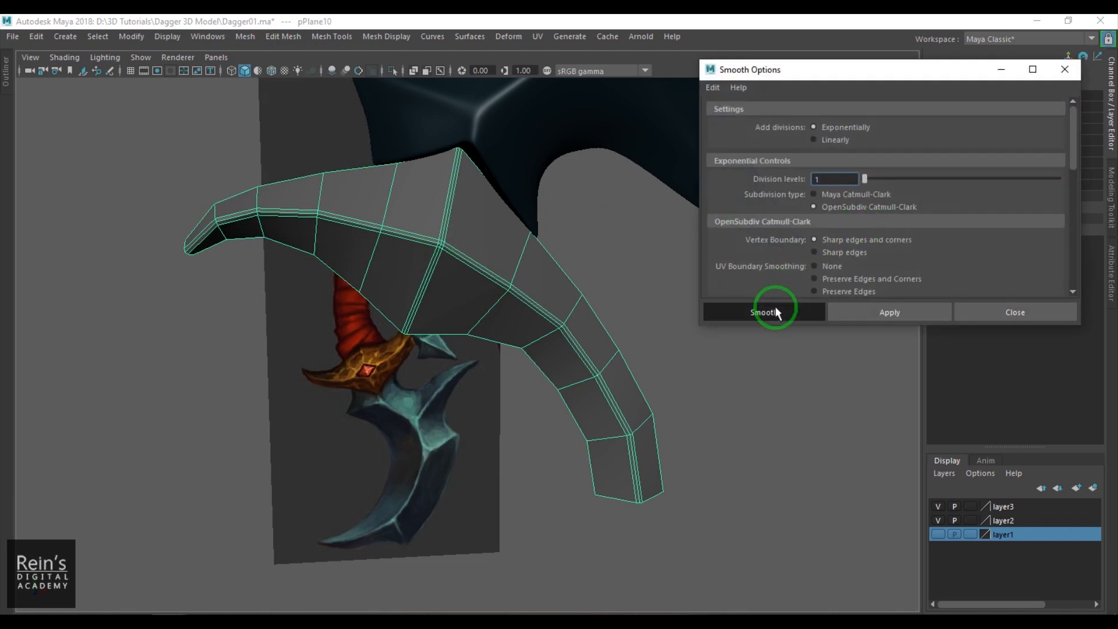
{"action": "left_click", "coordinate": [734, 306]}
{"action": "left_click", "coordinate": [465, 287]}
- In the front view, show the guard textured with X-ray display over the reference's gem area
{"action": "mouse_move", "coordinate": [493, 311]}
{"action": "left_mouse_down", "text": "alt"}
{"action": "mouse_move", "coordinate": [457, 287]}
{"action": "mouse_move", "coordinate": [499, 274]}
{"action": "mouse_move", "coordinate": [480, 297]}
{"action": "left_mouse_up", "text": "alt"}
{"action": "key", "text": "space"}
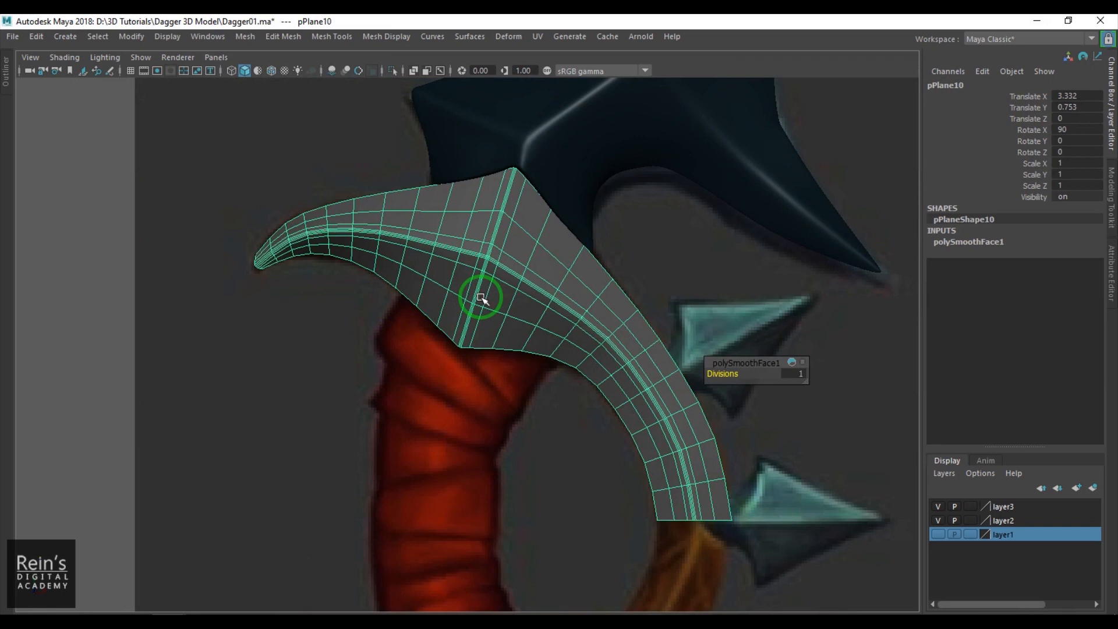
{"action": "middle_click_drag", "start_coordinate": [481, 297], "coordinate": [444, 305], "text": "alt"}
{"action": "key", "text": "w"}
{"action": "key", "text": "4"}
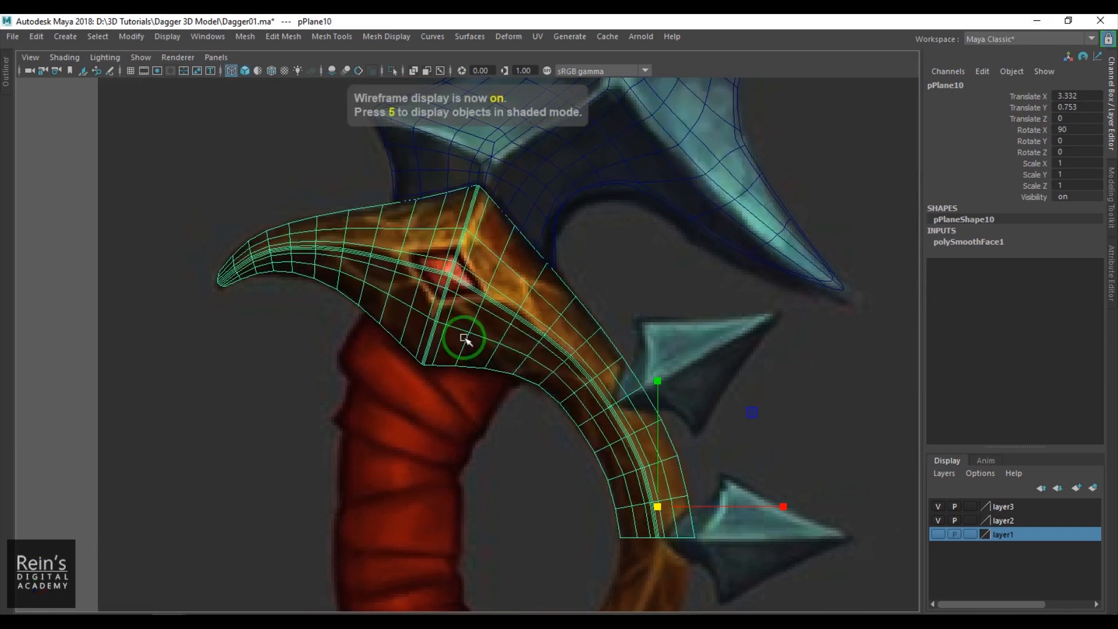
{"action": "key", "text": "6"}
{"action": "scroll", "coordinate": [463, 322], "scroll_direction": "up", "scroll_amount": 3}
{"action": "middle_click_drag", "start_coordinate": [468, 324], "coordinate": [475, 385], "text": "alt"}
{"action": "scroll", "coordinate": [473, 361], "scroll_direction": "up", "scroll_amount": 1}
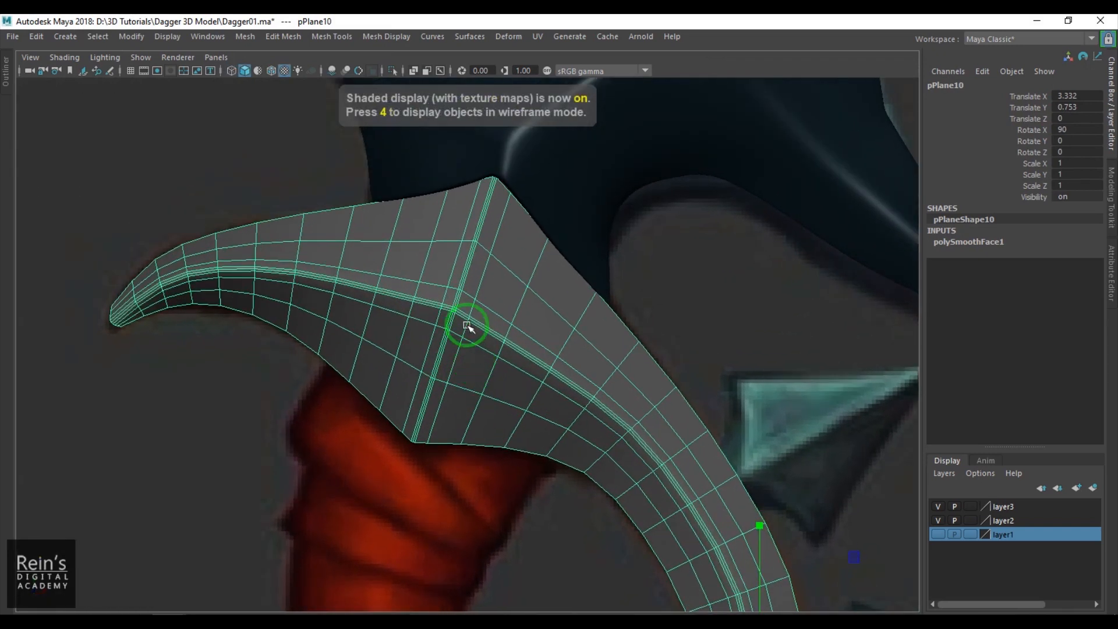
{"action": "scroll", "coordinate": [466, 323], "scroll_direction": "up", "scroll_amount": 3}
{"action": "left_click", "coordinate": [413, 71]}
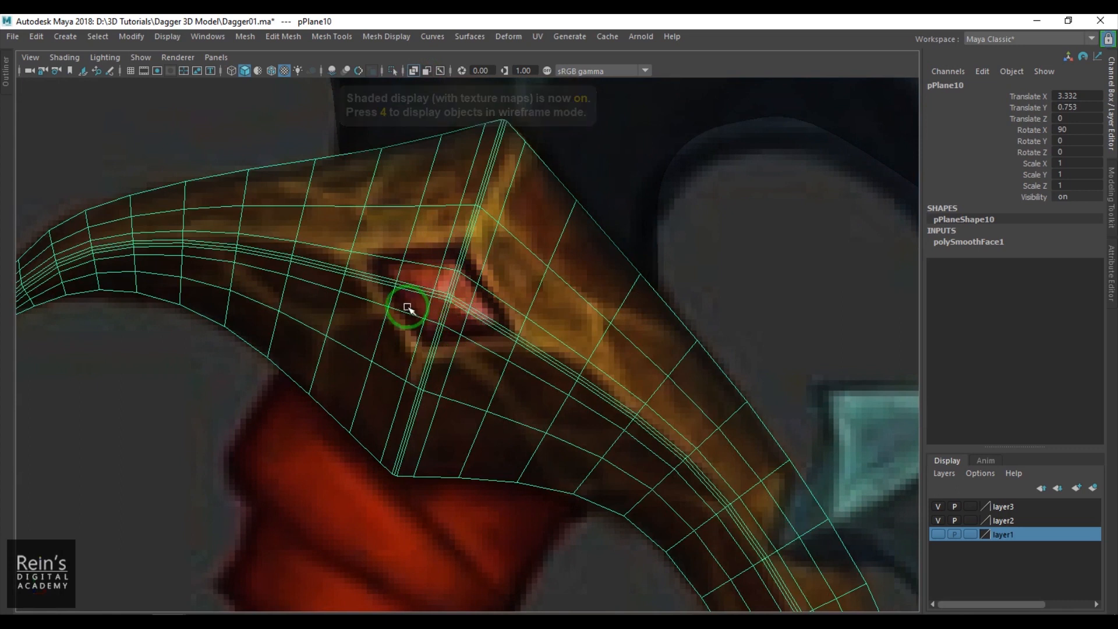
{"action": "scroll", "coordinate": [454, 340], "scroll_direction": "up", "scroll_amount": 2}
{"action": "scroll", "coordinate": [454, 340], "scroll_direction": "up", "scroll_amount": 1}
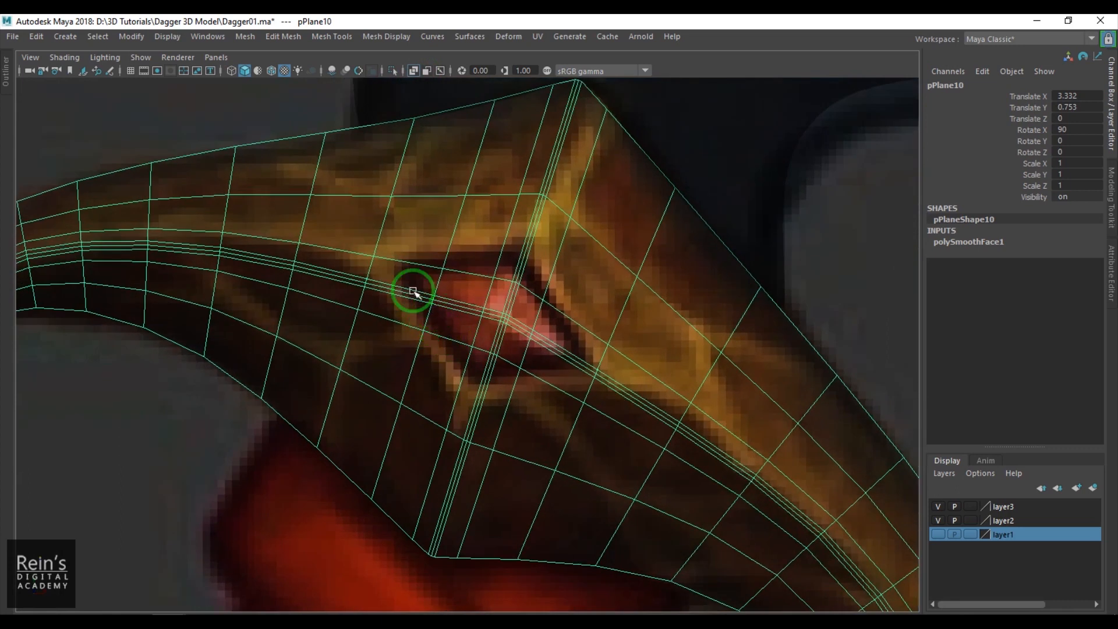
- Try to move the smoothed mesh's vertices onto the outline of the diamond-shaped gem
{"action": "key", "text": "F9"}
{"action": "left_click", "coordinate": [444, 266]}
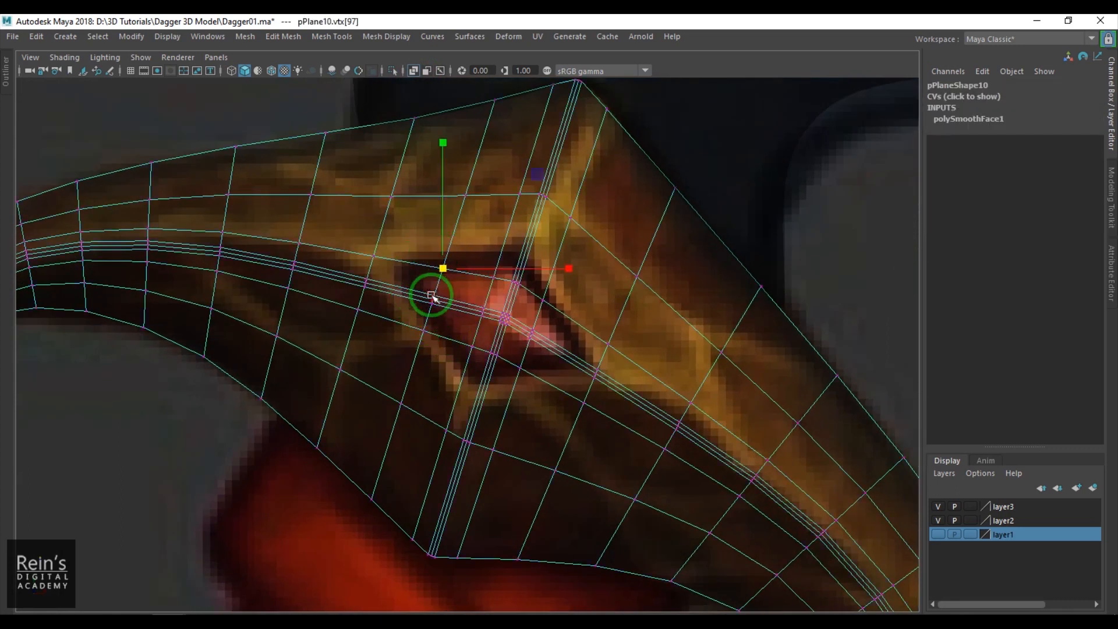
{"action": "left_click", "coordinate": [591, 363]}
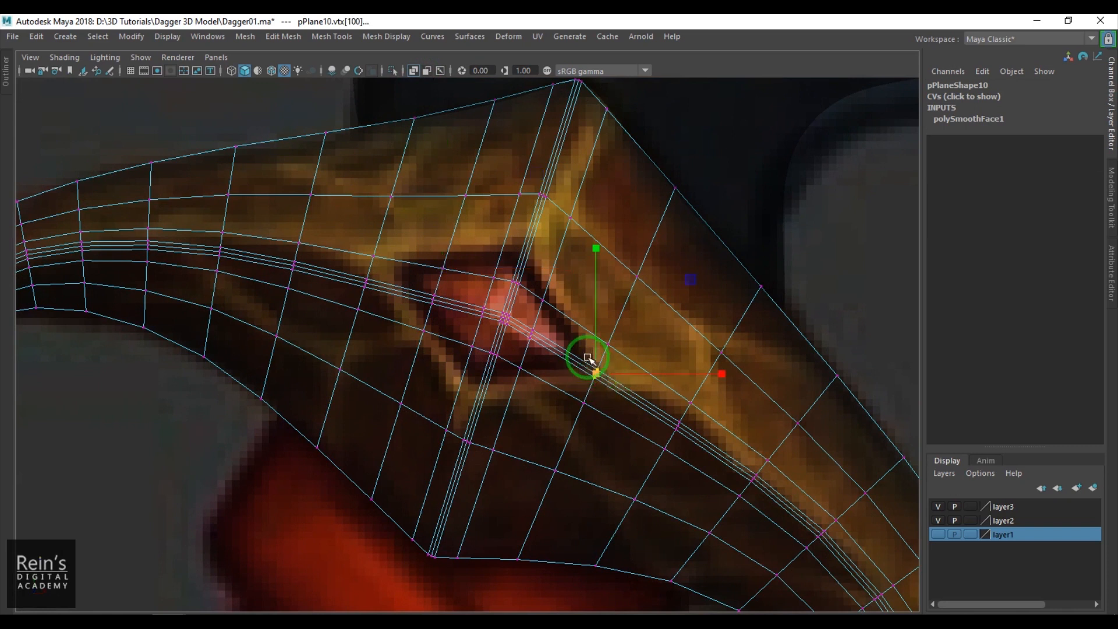
{"action": "left_click", "coordinate": [607, 344]}
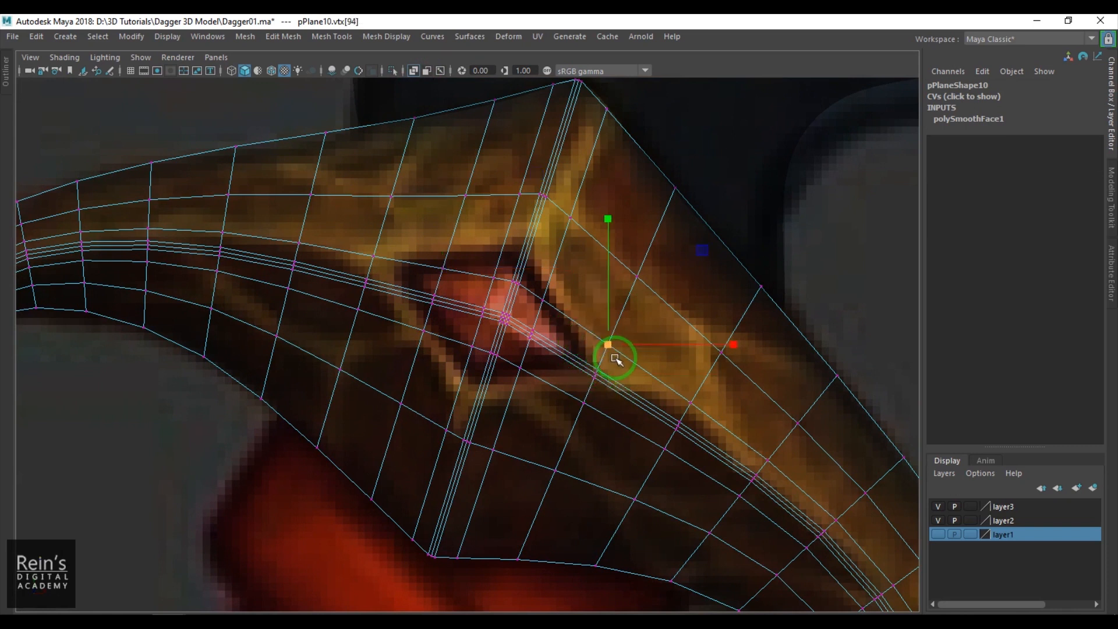
{"action": "left_click_drag", "start_coordinate": [618, 349], "coordinate": [448, 282]}
{"action": "left_click_drag", "start_coordinate": [445, 271], "coordinate": [439, 255]}
{"action": "left_click_drag", "start_coordinate": [428, 296], "coordinate": [393, 276]}
- Undo the vertex moves around the gem and the mesh smoothing
{"action": "key", "text": "ctrl+z"}
{"action": "key", "text": "ctrl+z"}
{"action": "key", "text": "ctrl+z"}
{"action": "key", "text": "ctrl+z"}
{"action": "key", "text": "ctrl+z"}
{"action": "key", "text": "ctrl+z"}
{"action": "key", "text": "ctrl+z"}
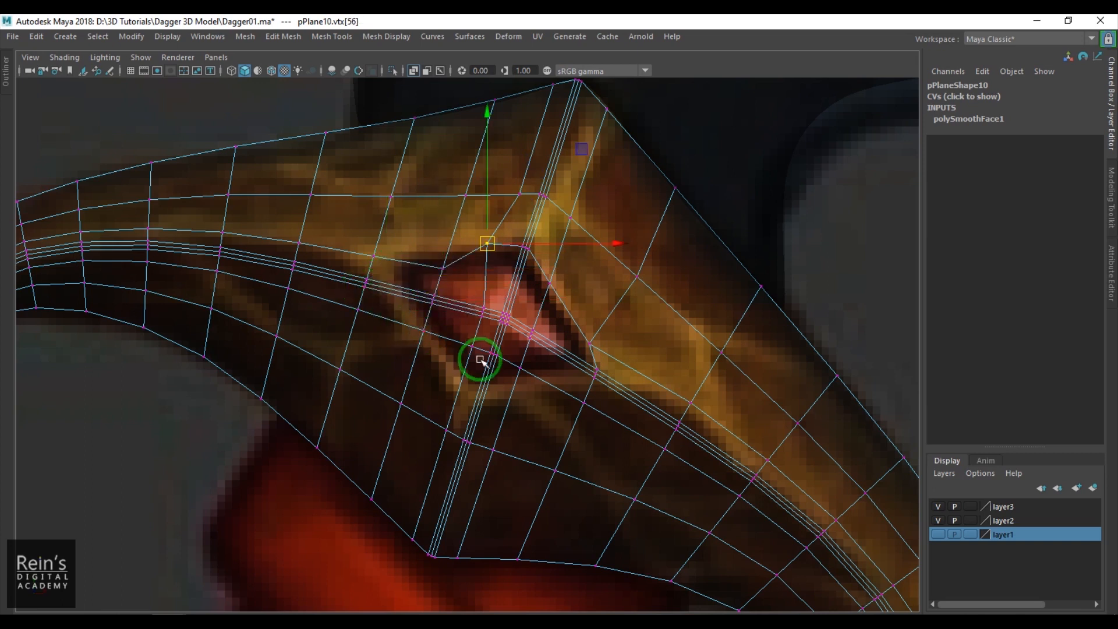
{"action": "key", "text": "ctrl+z"}
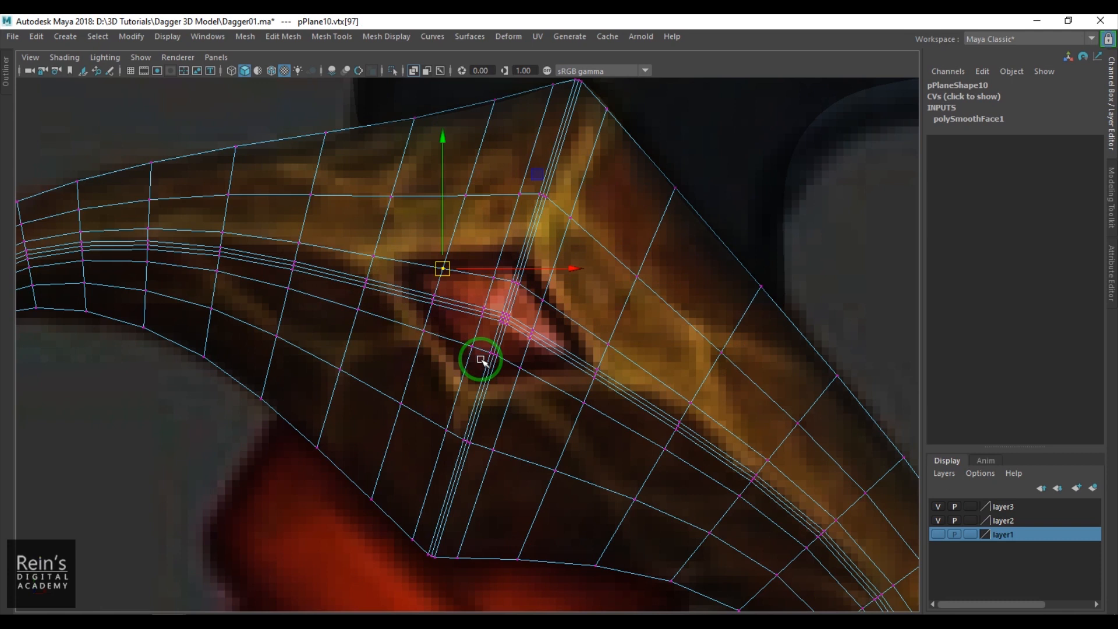
{"action": "key", "text": "ctrl+z"}
{"action": "key", "text": "ctrl+z"}
{"action": "key", "text": "ctrl+z"}
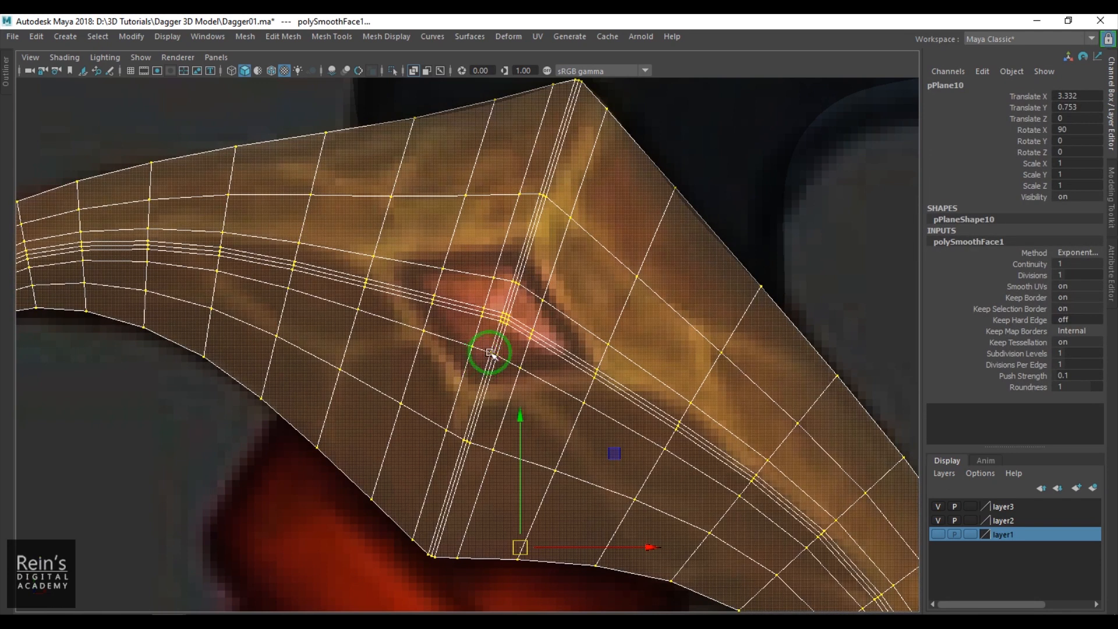
{"action": "key", "text": "ctrl+z"}
- Move the ridge vertices between the gem and the horn's tip up onto the ridge line in the reference
{"action": "key", "text": "F9"}
{"action": "left_click_drag", "start_coordinate": [334, 254], "coordinate": [374, 308]}
{"action": "left_click_drag", "start_coordinate": [362, 287], "coordinate": [370, 265]}
{"action": "left_click_drag", "start_coordinate": [369, 265], "coordinate": [361, 263]}
{"action": "mouse_move", "coordinate": [213, 238]}
{"action": "left_mouse_down"}
{"action": "mouse_move", "coordinate": [244, 269]}
{"action": "mouse_move", "coordinate": [222, 242]}
{"action": "left_mouse_up"}
- Shift the beveled crosswise loop's vertices at the guard's upper peak to follow the crosswise ridge in the reference
{"action": "scroll", "coordinate": [368, 337], "scroll_direction": "down", "scroll_amount": 3}
{"action": "middle_click_drag", "start_coordinate": [392, 330], "coordinate": [422, 301], "text": "alt"}
{"action": "left_click_drag", "start_coordinate": [531, 124], "coordinate": [592, 173]}
{"action": "left_click_drag", "start_coordinate": [444, 407], "coordinate": [526, 495]}
{"action": "middle_click_drag", "start_coordinate": [529, 269], "coordinate": [429, 313], "text": "alt"}
{"action": "left_click_drag", "start_coordinate": [435, 178], "coordinate": [489, 184]}
{"action": "right_click_drag", "start_coordinate": [417, 343], "coordinate": [454, 330]}
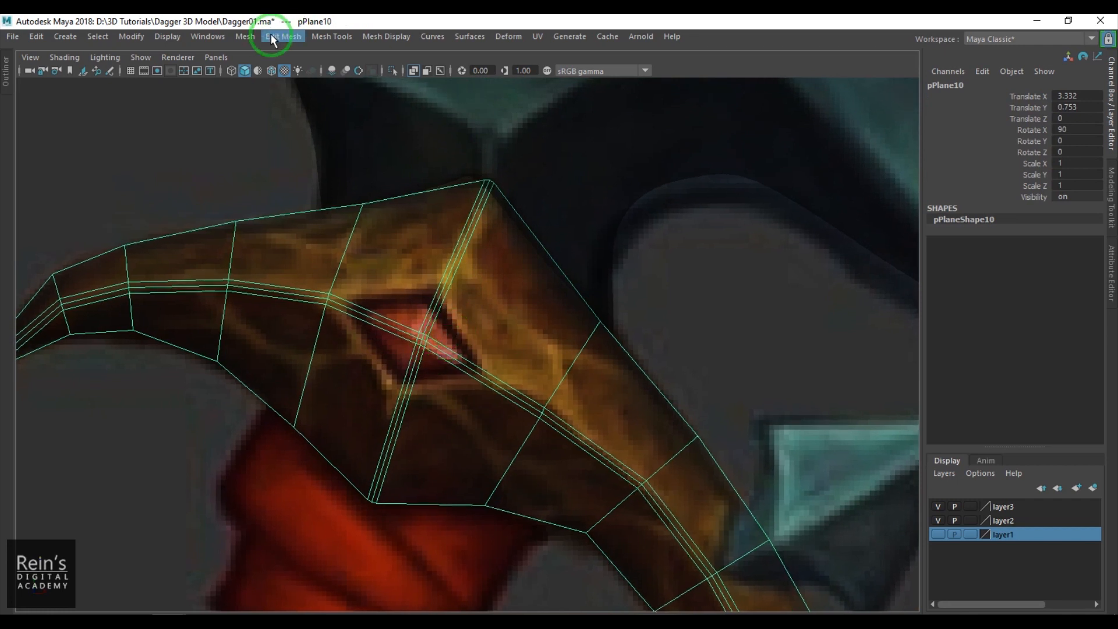
- Smooth the adjusted guard mesh with 1 division
{"action": "left_click", "coordinate": [245, 36]}
{"action": "left_click", "coordinate": [300, 171]}
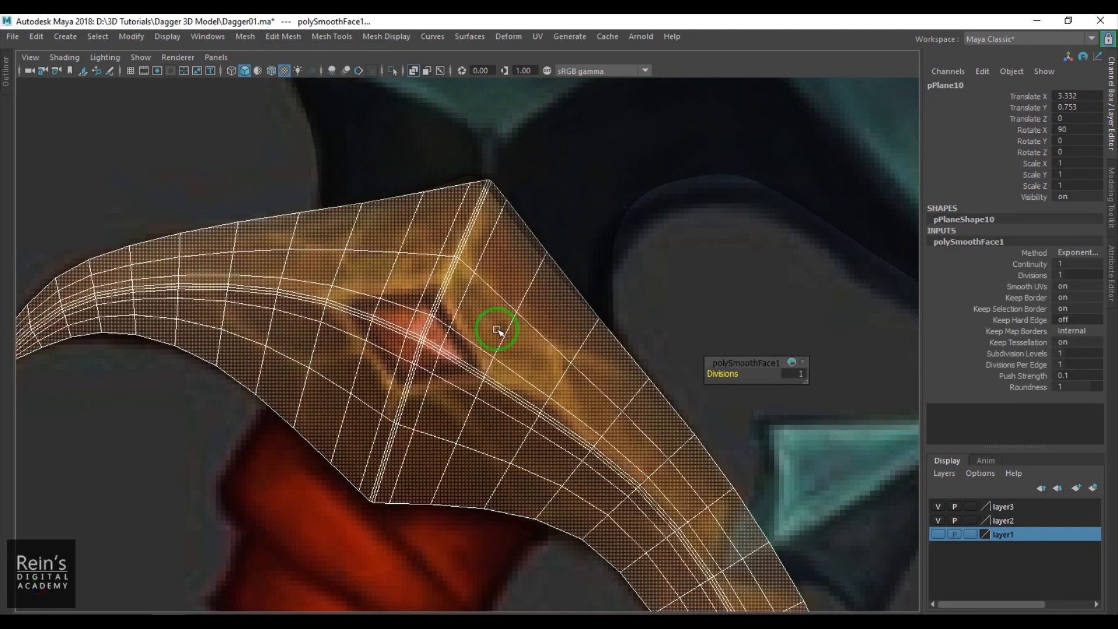
- Move the guard's vertices at the gem's horn-side corner and along its upper edge onto the gem's outline in the reference
{"action": "scroll", "coordinate": [399, 332], "scroll_direction": "up", "scroll_amount": 5}
{"action": "key", "text": "F9"}
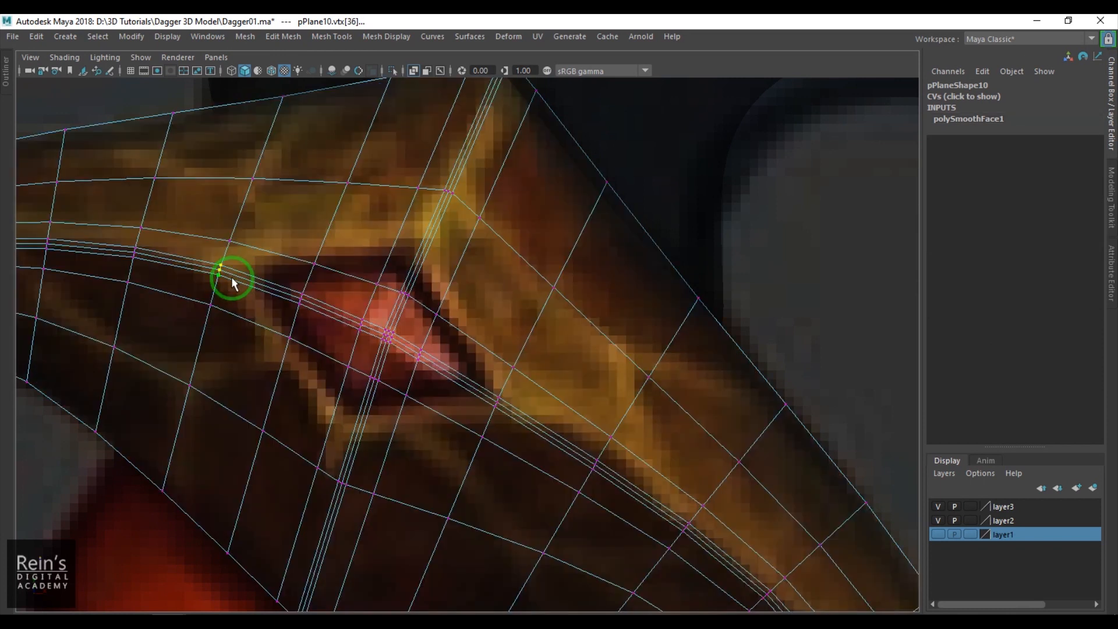
{"action": "key", "text": "w"}
{"action": "left_click", "coordinate": [232, 277]}
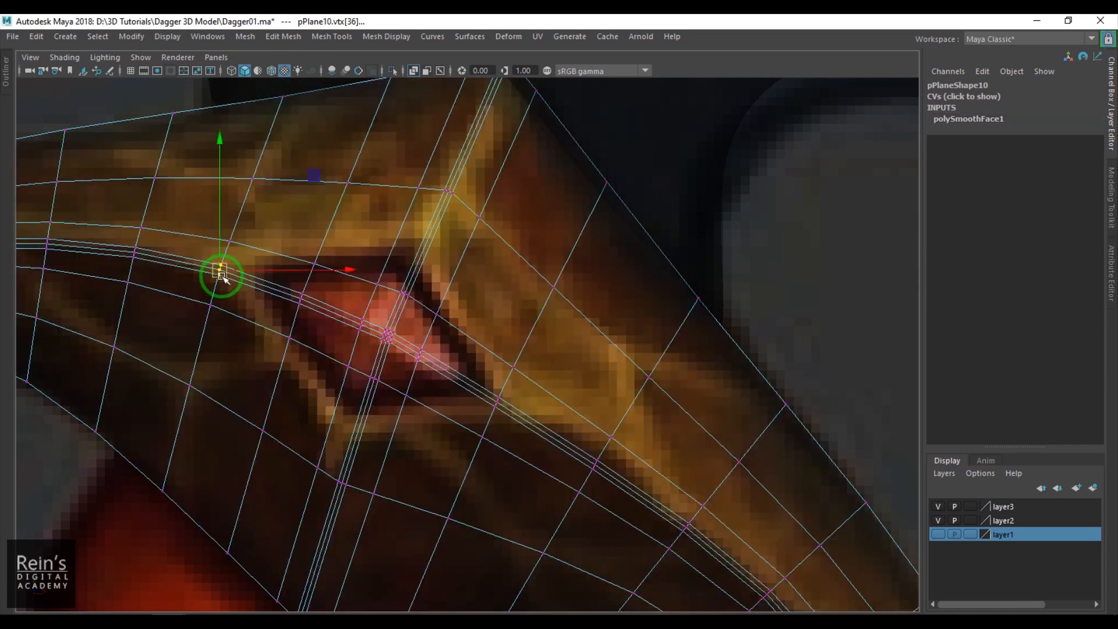
{"action": "left_click_drag", "start_coordinate": [232, 274], "coordinate": [219, 272]}
{"action": "left_click_drag", "start_coordinate": [301, 304], "coordinate": [244, 271]}
{"action": "left_click_drag", "start_coordinate": [315, 262], "coordinate": [307, 256]}
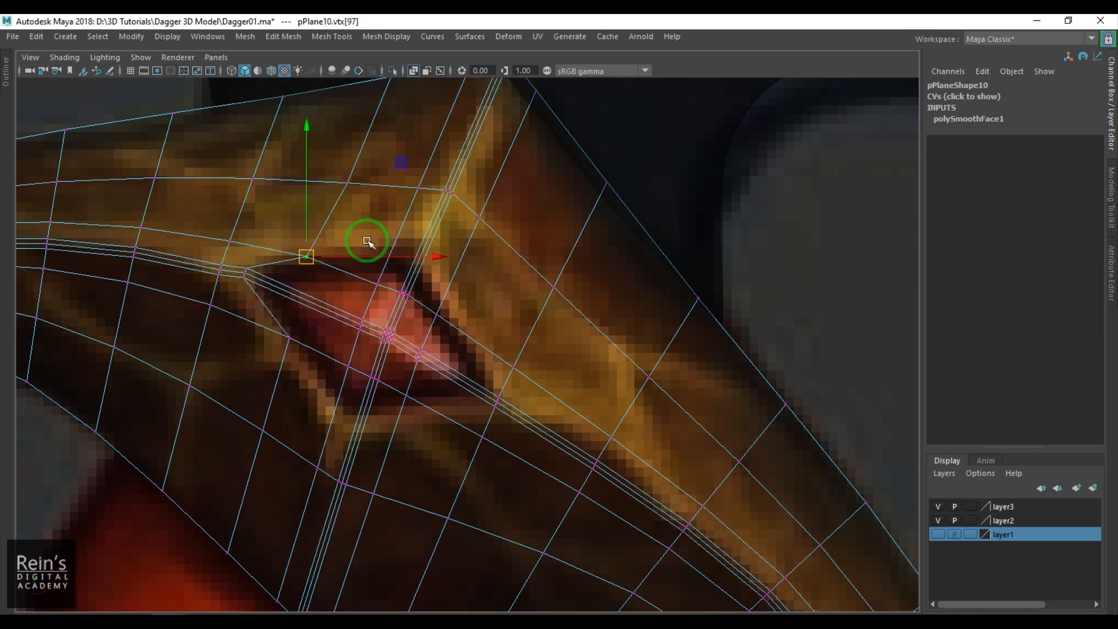
{"action": "left_click", "coordinate": [334, 189]}
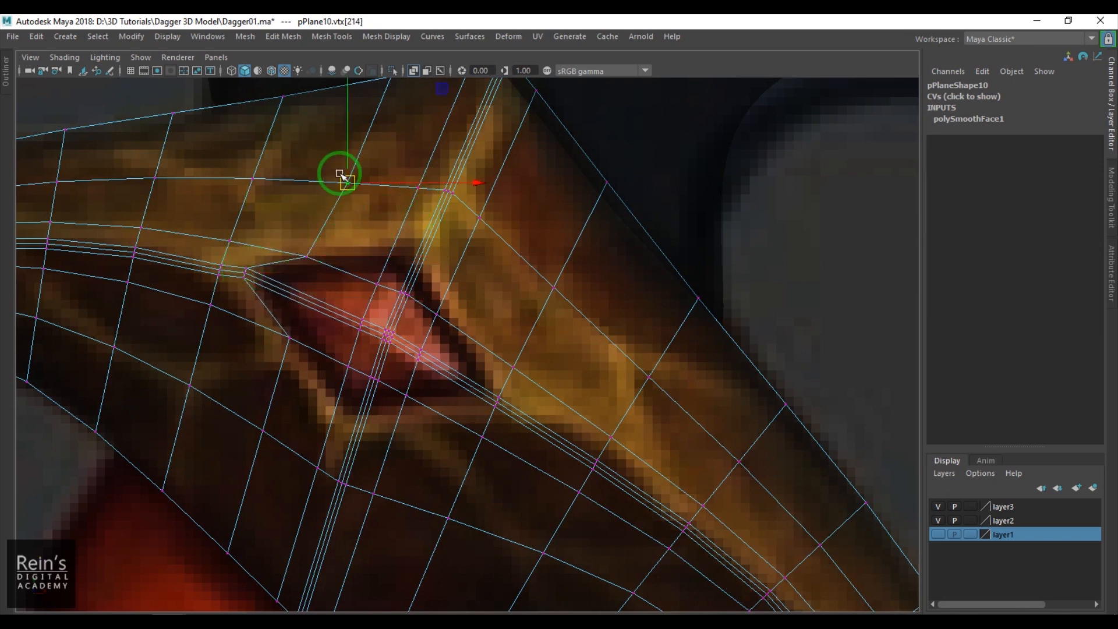
{"action": "left_click_drag", "start_coordinate": [378, 284], "coordinate": [381, 244]}
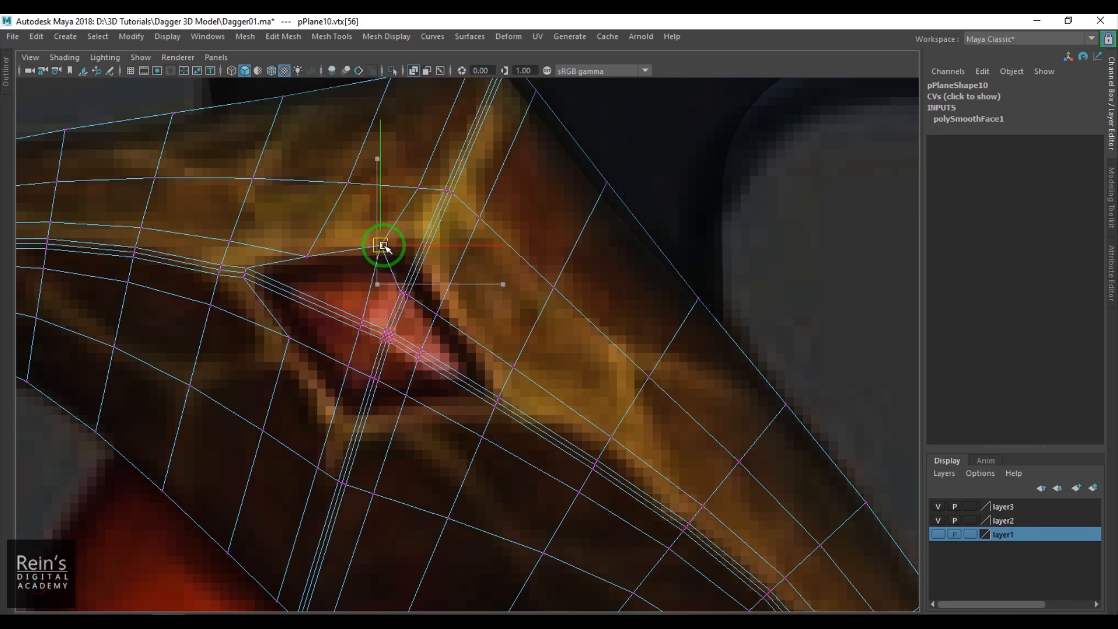
- Move the vertices beside the gem's blade-side edge and around its lower corner near the curved ridge onto the outline
{"action": "left_click", "coordinate": [407, 296]}
{"action": "left_click_drag", "start_coordinate": [410, 298], "coordinate": [447, 325]}
{"action": "left_click_drag", "start_coordinate": [445, 318], "coordinate": [448, 307]}
{"action": "left_click_drag", "start_coordinate": [523, 375], "coordinate": [471, 352]}
{"action": "left_click_drag", "start_coordinate": [444, 317], "coordinate": [444, 318]}
{"action": "left_click_drag", "start_coordinate": [437, 308], "coordinate": [441, 304]}
{"action": "left_click_drag", "start_coordinate": [487, 388], "coordinate": [506, 411]}
{"action": "left_click_drag", "start_coordinate": [498, 402], "coordinate": [497, 400]}
{"action": "left_click_drag", "start_coordinate": [483, 437], "coordinate": [471, 421]}
- Fit the vertices along the gem's lower edges and bottom corner to its outline, spreading the neighbouring guard vertices below
{"action": "left_click_drag", "start_coordinate": [407, 395], "coordinate": [413, 416]}
{"action": "left_click_drag", "start_coordinate": [364, 372], "coordinate": [356, 494]}
{"action": "left_click_drag", "start_coordinate": [349, 485], "coordinate": [346, 497]}
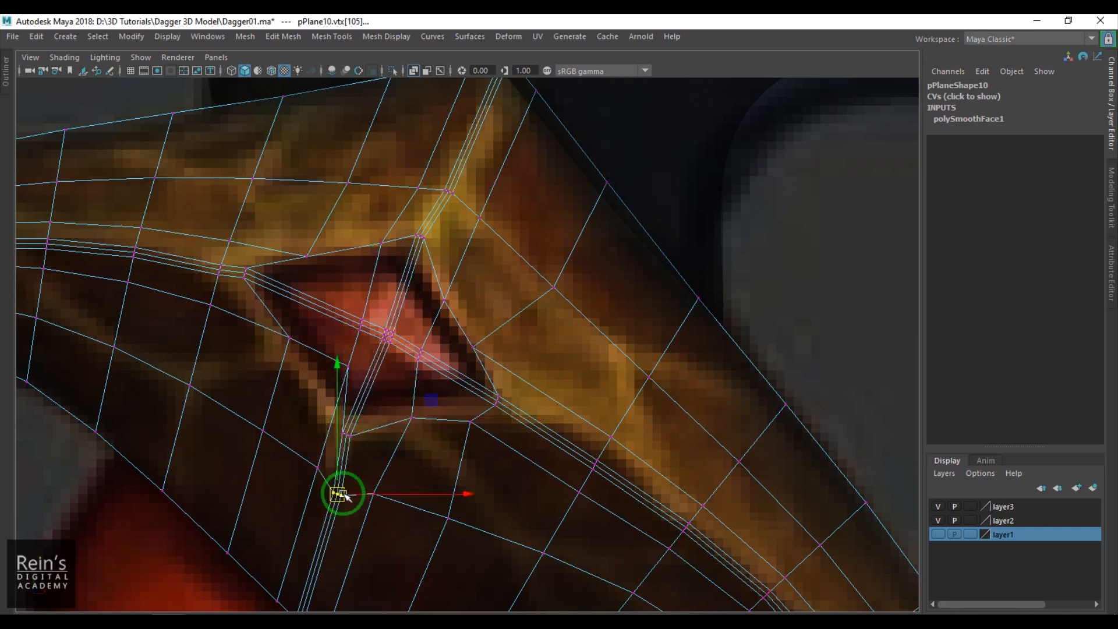
{"action": "left_click_drag", "start_coordinate": [325, 352], "coordinate": [369, 385]}
{"action": "left_click_drag", "start_coordinate": [352, 365], "coordinate": [322, 383]}
{"action": "left_click_drag", "start_coordinate": [265, 309], "coordinate": [305, 349]}
{"action": "left_click_drag", "start_coordinate": [294, 339], "coordinate": [291, 337]}
- Delete the guard's mesh components inside the gem outline to open a diamond-shaped hole
{"action": "left_click_drag", "start_coordinate": [335, 303], "coordinate": [370, 331]}
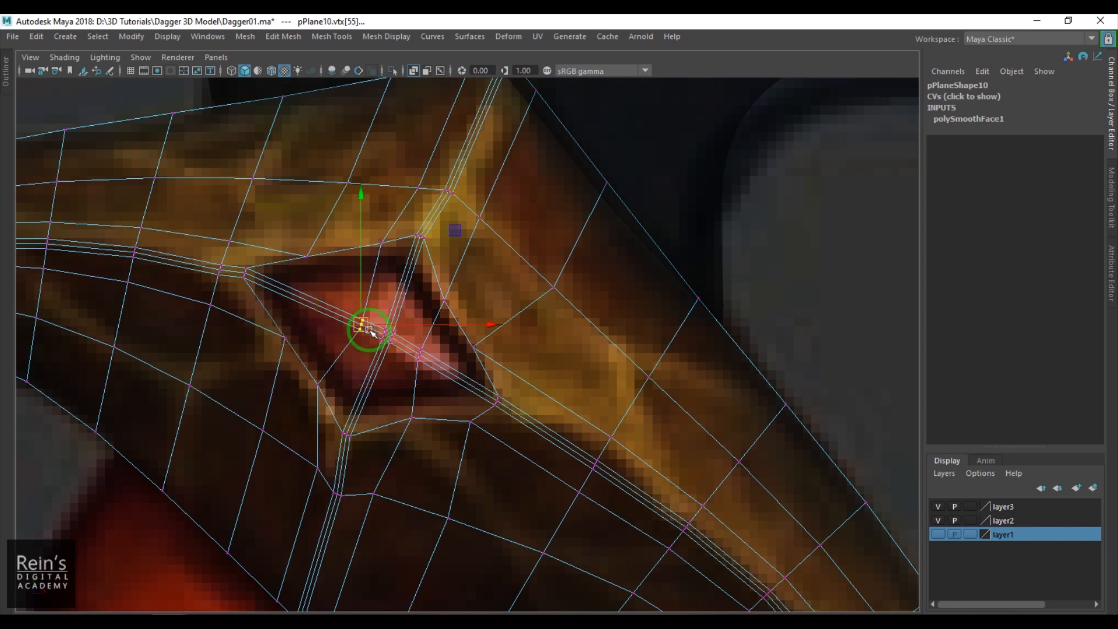
{"action": "key", "text": "6"}
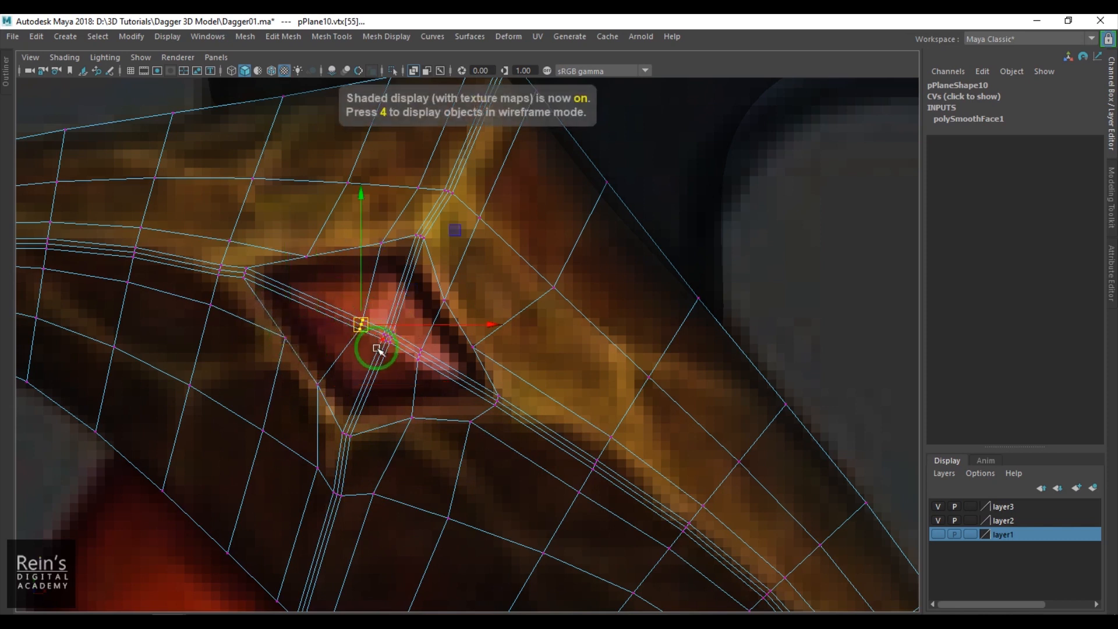
{"action": "left_click", "coordinate": [412, 71]}
{"action": "key", "text": "space"}
{"action": "left_click_drag", "start_coordinate": [434, 305], "coordinate": [434, 257]}
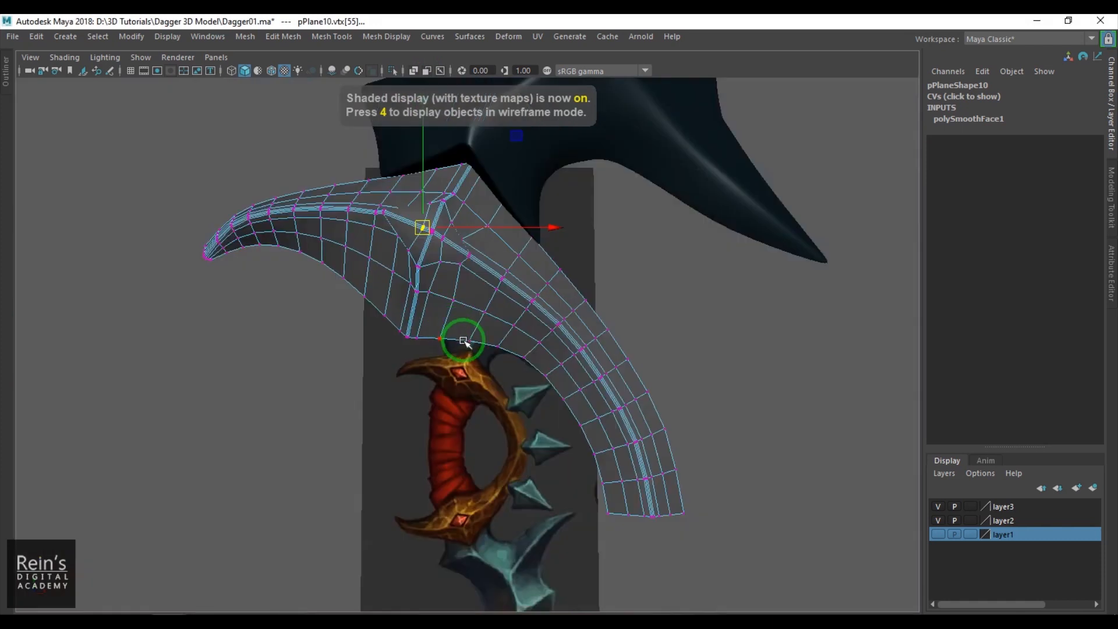
{"action": "left_click_drag", "start_coordinate": [464, 339], "coordinate": [449, 310], "text": "alt"}
{"action": "scroll", "coordinate": [462, 331], "scroll_direction": "up", "scroll_amount": 3}
{"action": "middle_click_drag", "start_coordinate": [449, 309], "coordinate": [464, 349], "text": "alt"}
{"action": "scroll", "coordinate": [482, 347], "scroll_direction": "up", "scroll_amount": 3}
{"action": "left_click_drag", "start_coordinate": [460, 302], "coordinate": [472, 322], "text": "alt"}
{"action": "right_click_drag", "start_coordinate": [472, 321], "coordinate": [477, 379]}
{"action": "left_click_drag", "start_coordinate": [436, 279], "coordinate": [447, 378]}
{"action": "key", "text": "Delete"}
- Shift the vertices along the gem hole's border in depth to even out the rim with the guard's surface
{"action": "left_click", "coordinate": [438, 339]}
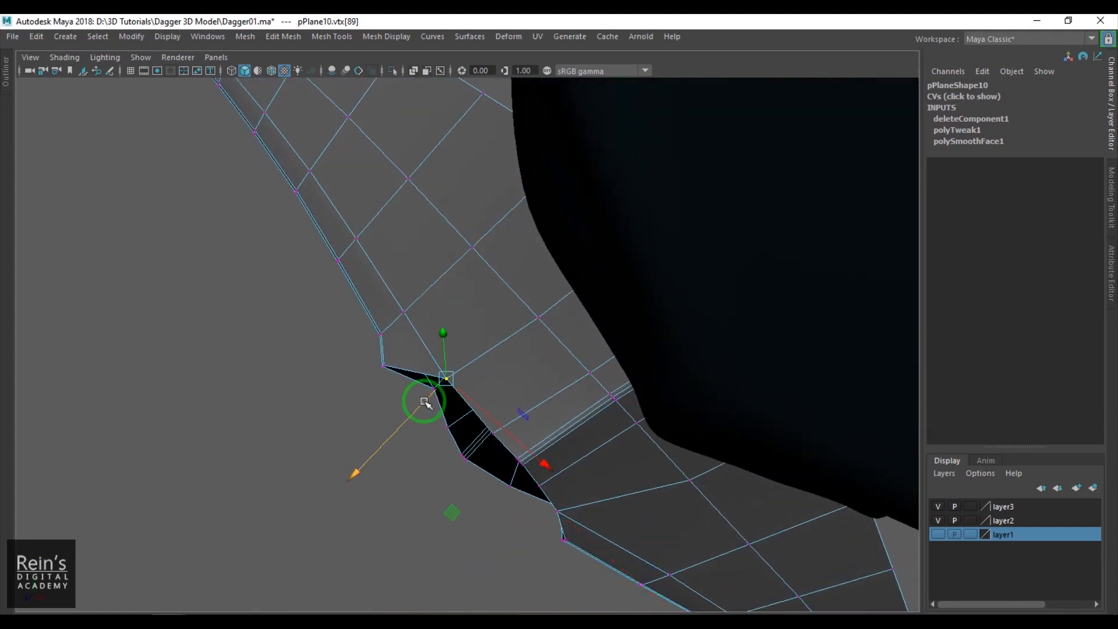
{"action": "left_click_drag", "start_coordinate": [439, 438], "coordinate": [479, 344], "text": "alt"}
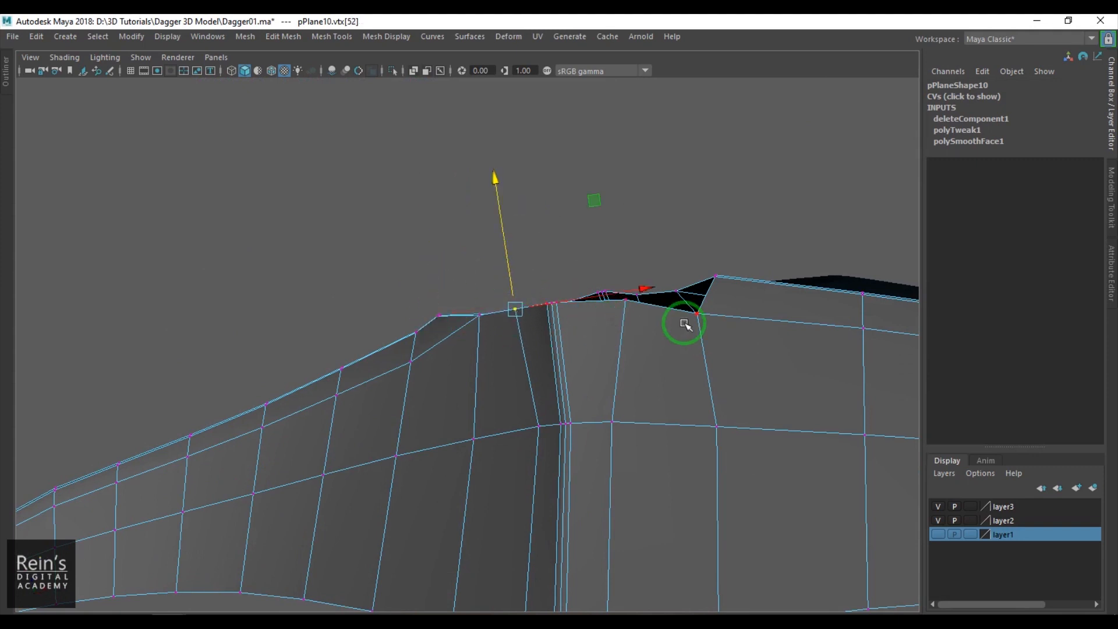
{"action": "left_click_drag", "start_coordinate": [696, 315], "coordinate": [568, 234]}
{"action": "left_click_drag", "start_coordinate": [568, 234], "coordinate": [490, 409], "text": "alt"}
{"action": "left_click", "coordinate": [488, 336]}
{"action": "left_click_drag", "start_coordinate": [444, 349], "coordinate": [565, 383], "text": "alt"}
{"action": "left_click", "coordinate": [552, 368]}
{"action": "left_click_drag", "start_coordinate": [553, 324], "coordinate": [552, 330]}
{"action": "key", "text": "ctrl+z"}
{"action": "right_click_drag", "start_coordinate": [601, 397], "coordinate": [668, 371]}
{"action": "right_click_drag", "start_coordinate": [586, 326], "coordinate": [592, 251]}
- Extrude the gem hole's border edges inward and then back into the guard to form a thick rim
{"action": "double_click", "coordinate": [583, 295]}
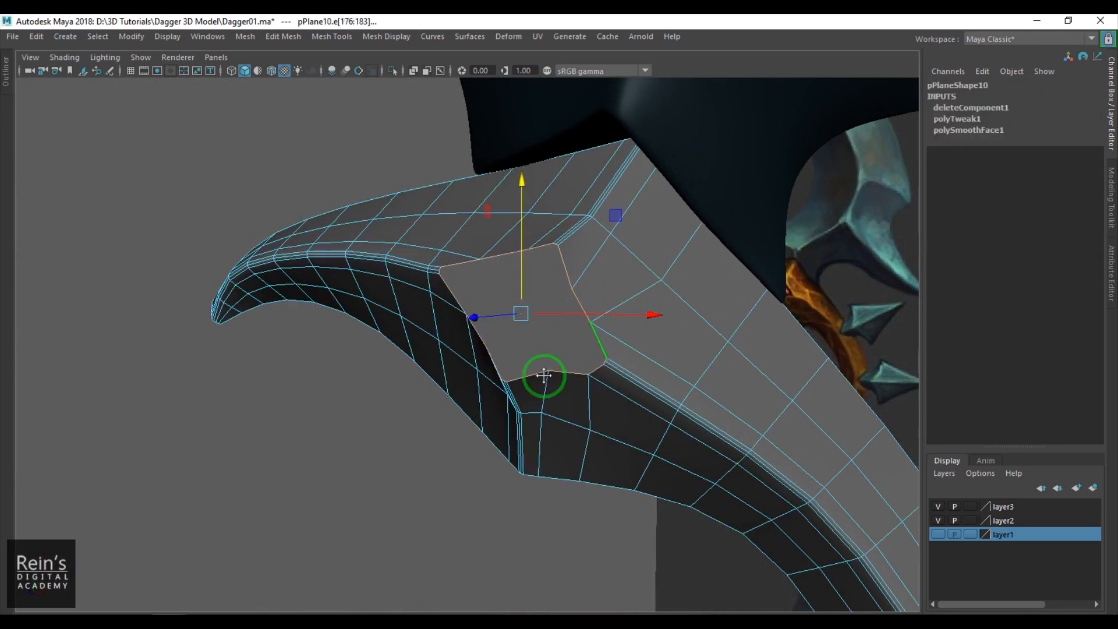
{"action": "middle_click_drag", "start_coordinate": [553, 349], "coordinate": [563, 381], "text": "alt"}
{"action": "right_click_drag", "start_coordinate": [563, 382], "coordinate": [601, 421], "text": "alt"}
{"action": "key", "text": "ctrl+e"}
{"action": "left_click_drag", "start_coordinate": [453, 456], "coordinate": [490, 437]}
{"action": "mouse_move", "coordinate": [550, 351]}
{"action": "left_mouse_down"}
{"action": "mouse_move", "coordinate": [530, 403]}
{"action": "mouse_move", "coordinate": [486, 379]}
{"action": "mouse_move", "coordinate": [499, 376]}
{"action": "left_mouse_up"}
{"action": "key", "text": "w"}
{"action": "right_click_drag", "start_coordinate": [485, 429], "coordinate": [544, 389]}
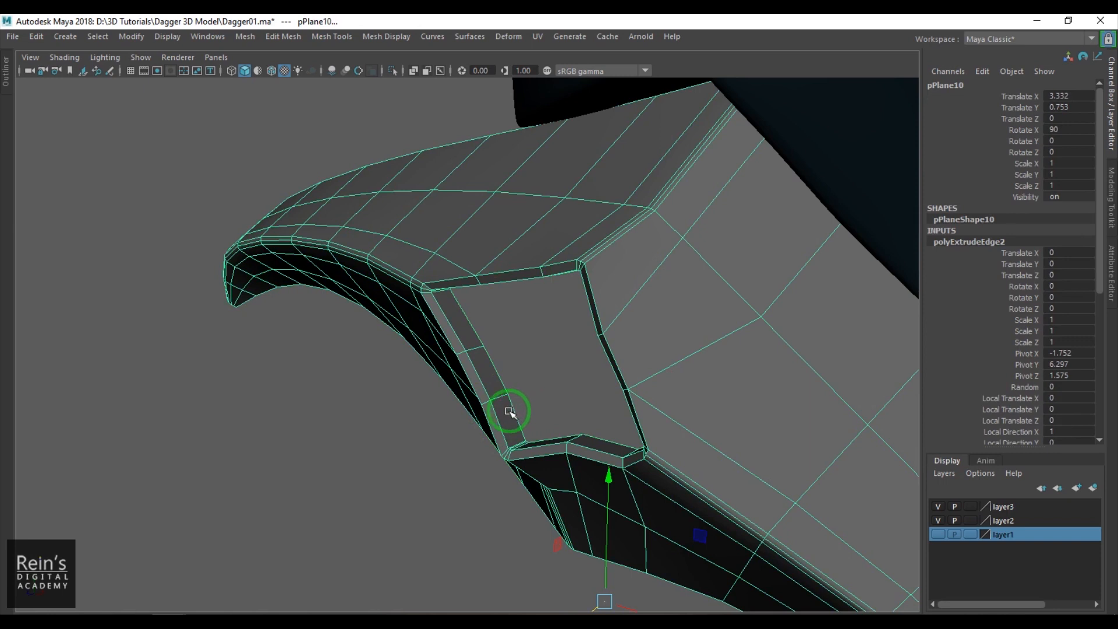
- Examine the extruded gem rim with the smooth mesh preview, then return to the unsmoothed display
{"action": "key", "text": "3"}
{"action": "left_click", "coordinate": [349, 449]}
{"action": "left_click_drag", "start_coordinate": [394, 434], "coordinate": [476, 367], "text": "alt"}
{"action": "scroll", "coordinate": [479, 380], "scroll_direction": "up", "scroll_amount": 3}
{"action": "left_click", "coordinate": [479, 380]}
{"action": "key", "text": "1"}
{"action": "scroll", "coordinate": [480, 376], "scroll_direction": "up", "scroll_amount": 3}
{"action": "right_click_drag", "start_coordinate": [473, 364], "coordinate": [469, 317]}
- Insert an edge loop all the way around the extruded rim of the gem hole
{"action": "left_click", "coordinate": [482, 214]}
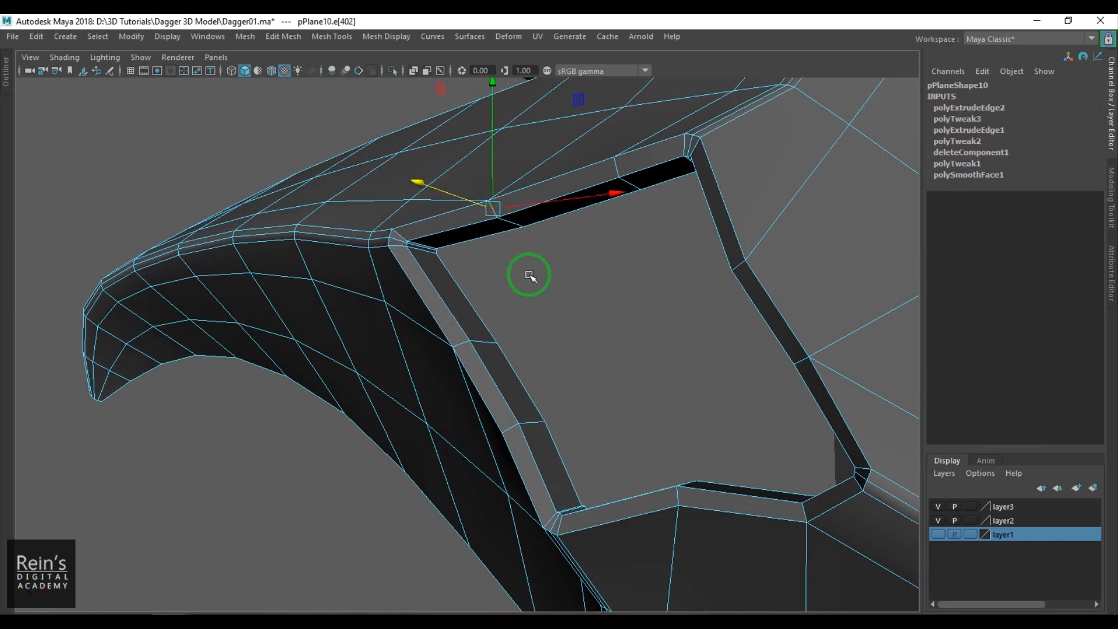
{"action": "right_click", "coordinate": [565, 267], "text": "ctrl"}
{"action": "left_click", "coordinate": [607, 343]}
{"action": "left_click_drag", "start_coordinate": [606, 343], "coordinate": [504, 342], "text": "alt"}
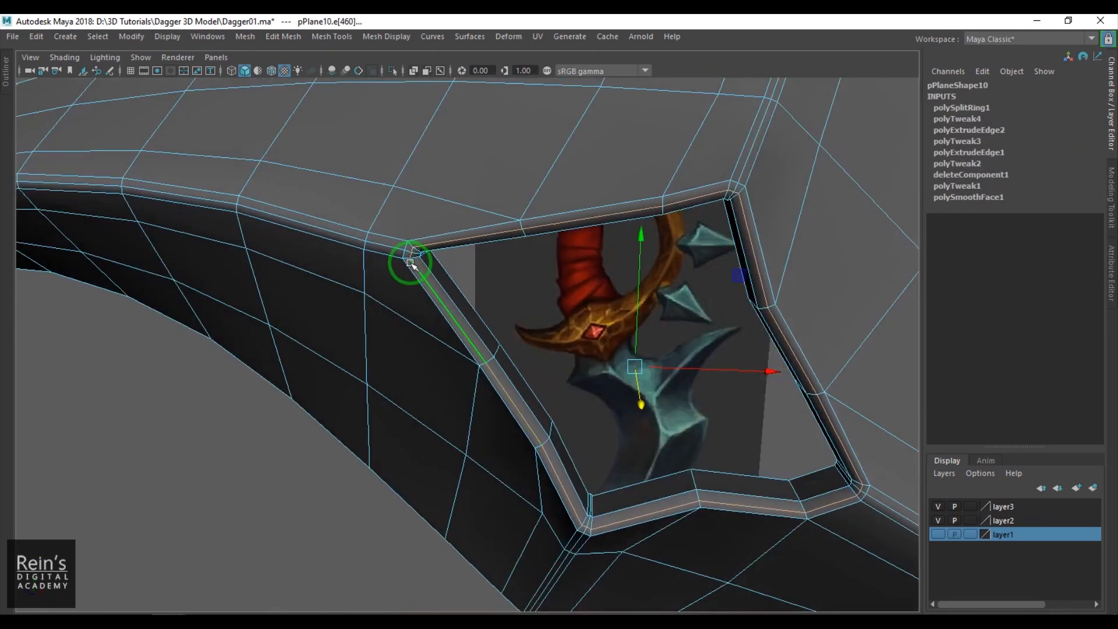
{"action": "right_click_drag", "start_coordinate": [412, 263], "coordinate": [447, 240]}
- Turn on the guard's smooth mesh preview and compare the gem hole with the reference in the front view
{"action": "key", "text": "3"}
{"action": "left_click", "coordinate": [229, 505]}
{"action": "left_click_drag", "start_coordinate": [473, 353], "coordinate": [579, 442], "text": "alt"}
{"action": "left_click", "coordinate": [578, 444]}
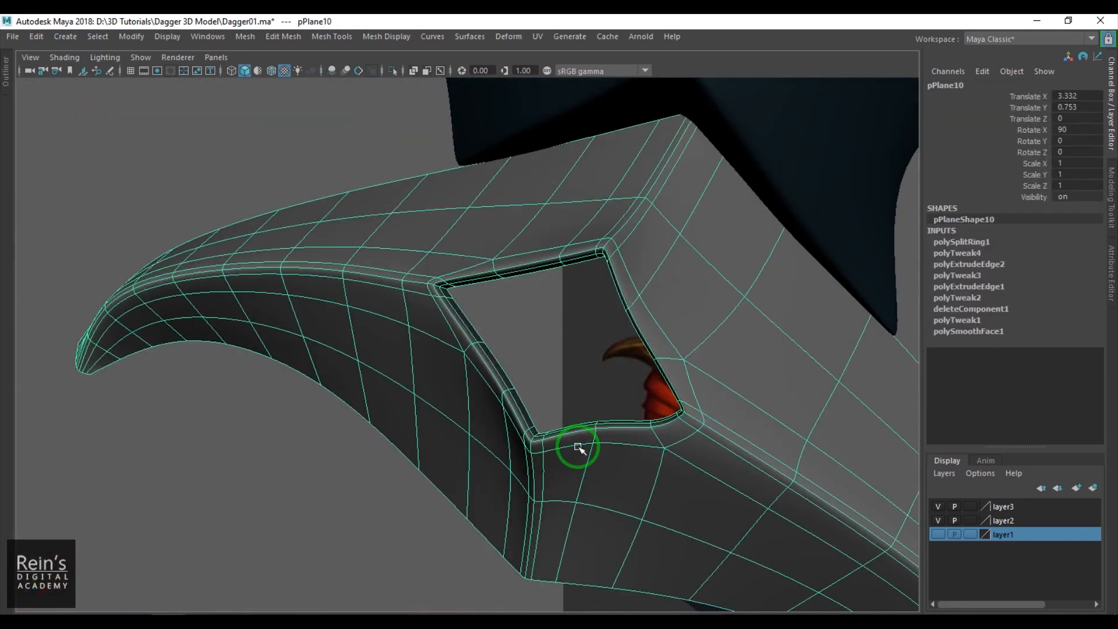
{"action": "scroll", "coordinate": [580, 456], "scroll_direction": "up", "scroll_amount": 5}
{"action": "scroll", "coordinate": [599, 414], "scroll_direction": "down", "scroll_amount": 5}
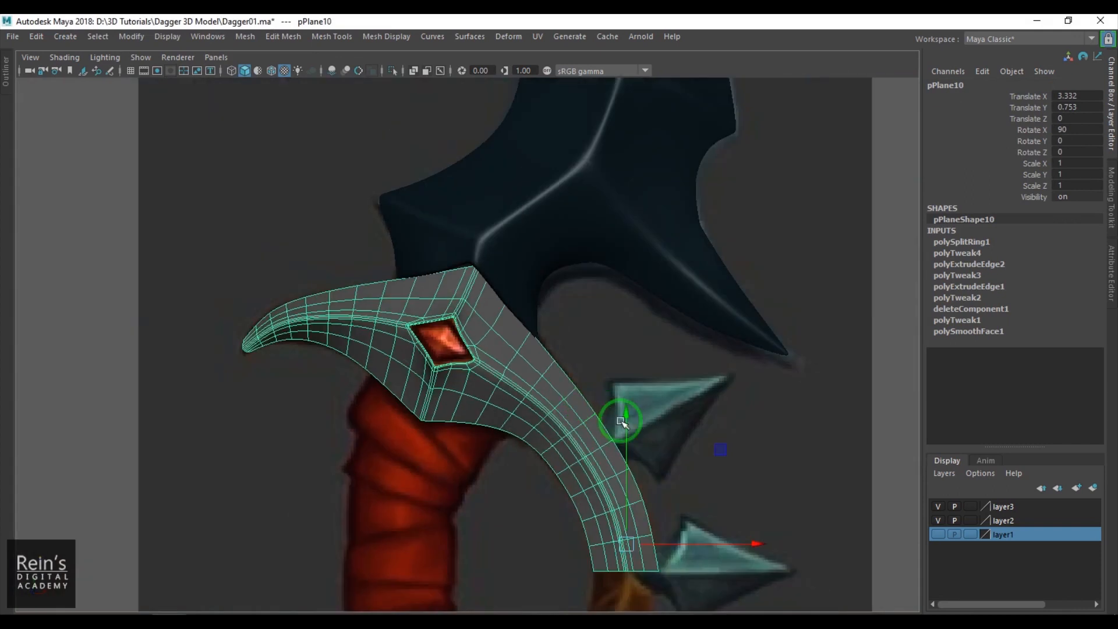
{"action": "left_click", "coordinate": [139, 419]}
{"action": "scroll", "coordinate": [501, 379], "scroll_direction": "up", "scroll_amount": 5}
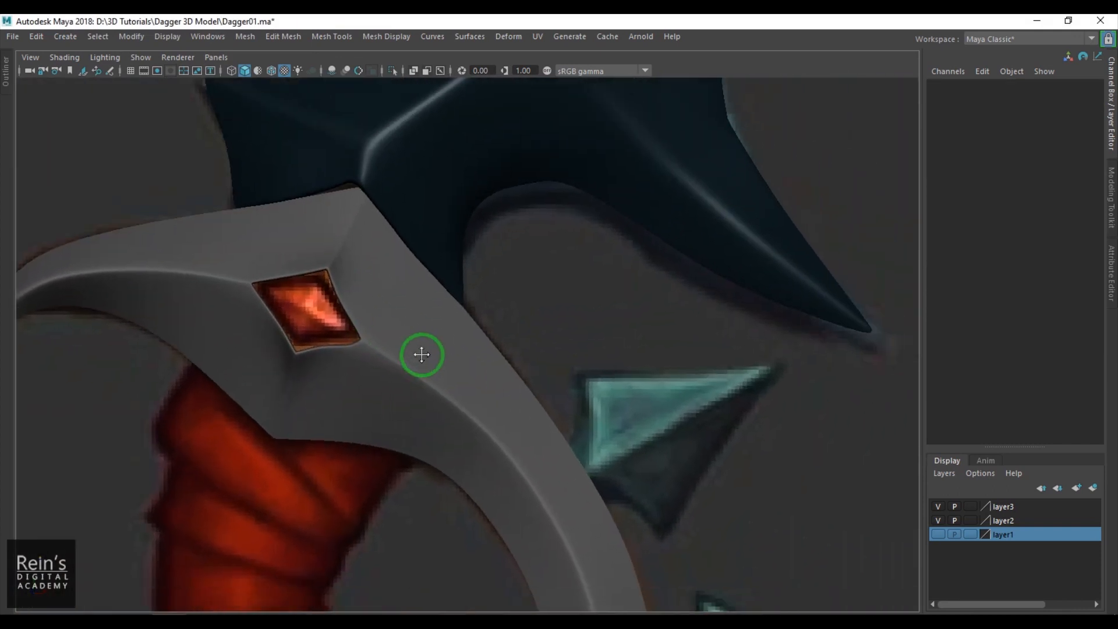
{"action": "scroll", "coordinate": [524, 358], "scroll_direction": "down", "scroll_amount": 4}
{"action": "scroll", "coordinate": [632, 354], "scroll_direction": "up", "scroll_amount": 2}
- Create a polygon plane beside the guard and rotate it 90 degrees in X and 45 degrees in Z
{"action": "right_click_drag", "start_coordinate": [766, 275], "coordinate": [691, 257], "text": "shift"}
{"action": "left_click_drag", "start_coordinate": [285, 518], "coordinate": [727, 339]}
{"action": "key", "text": "e"}
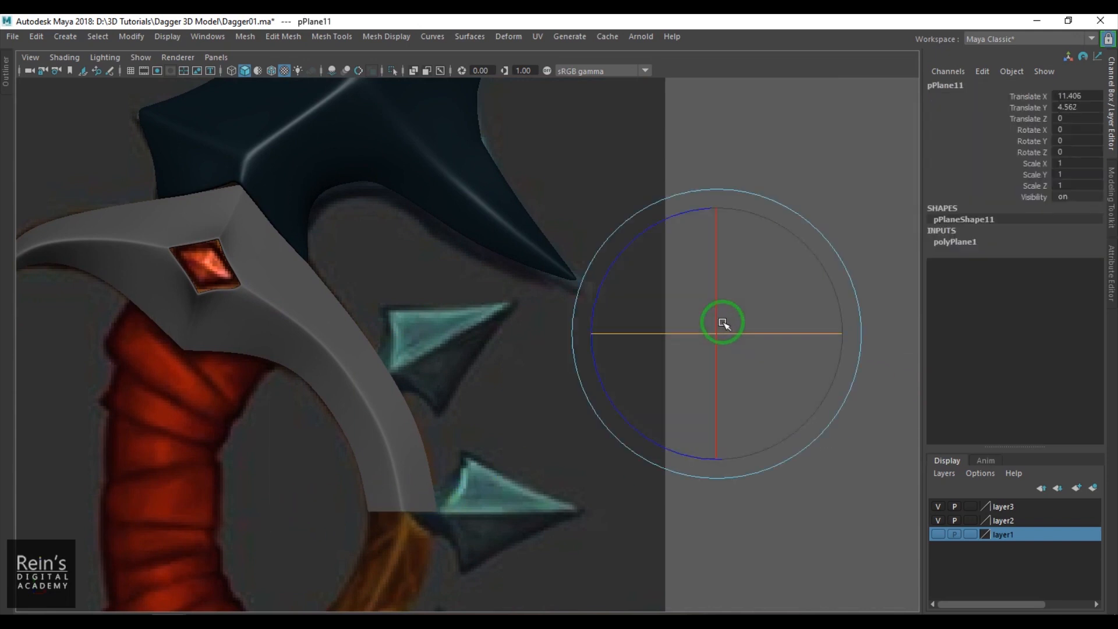
{"action": "left_click_drag", "start_coordinate": [715, 267], "coordinate": [723, 360]}
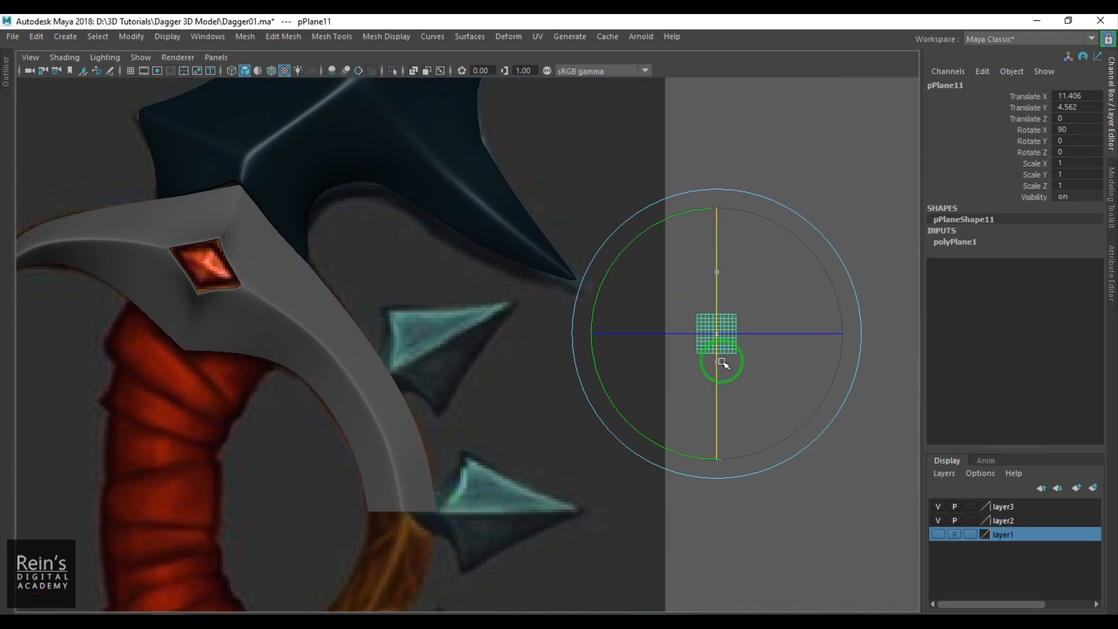
{"action": "left_click_drag", "start_coordinate": [654, 229], "coordinate": [631, 279]}
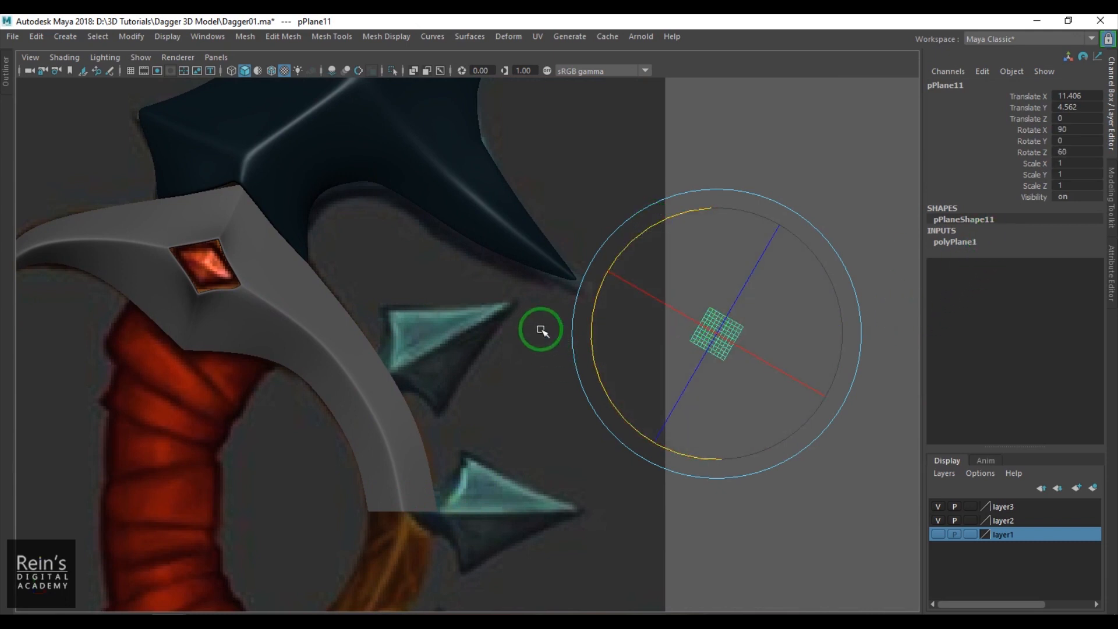
{"action": "left_click_drag", "start_coordinate": [626, 250], "coordinate": [661, 219]}
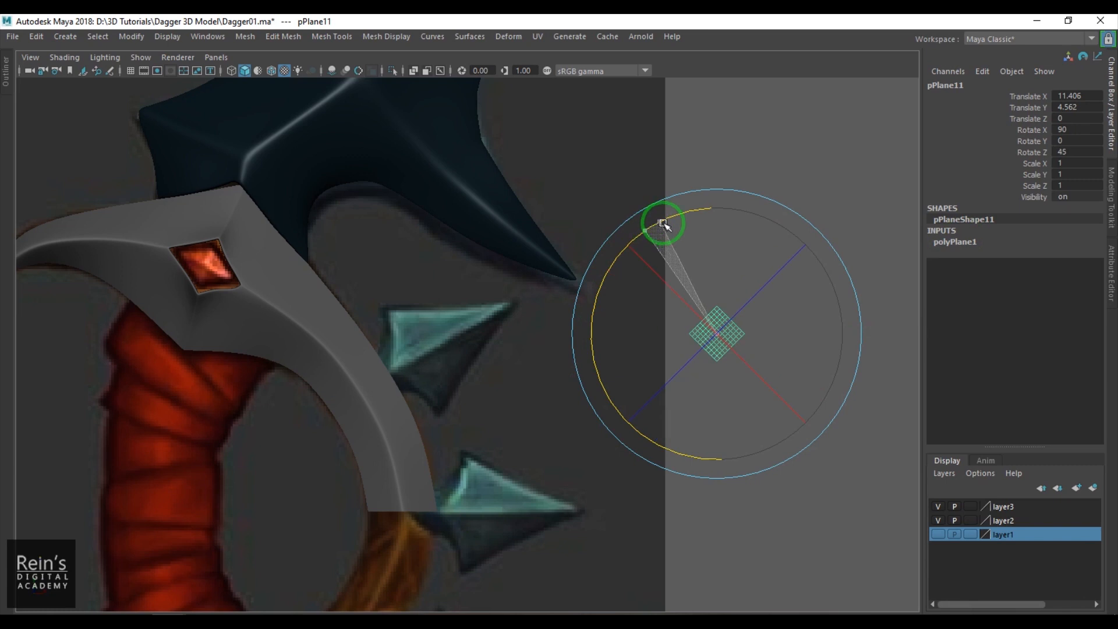
- Set the new plane's width and height subdivisions to 1
{"action": "left_click", "coordinate": [995, 242]}
{"action": "left_click", "coordinate": [1077, 276]}
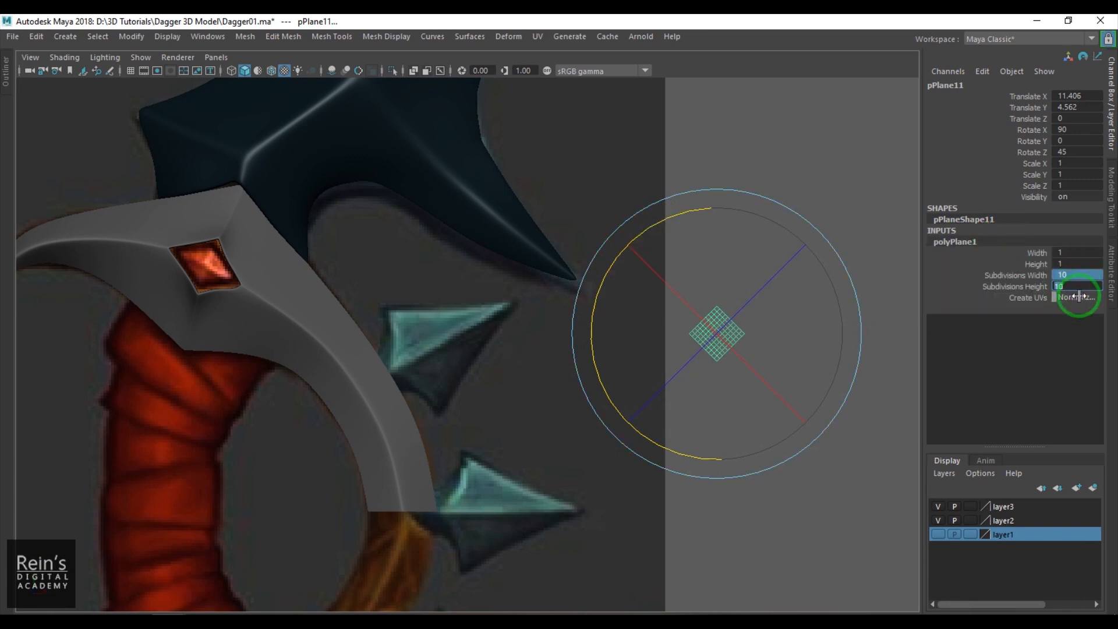
{"action": "type", "text": "1"}
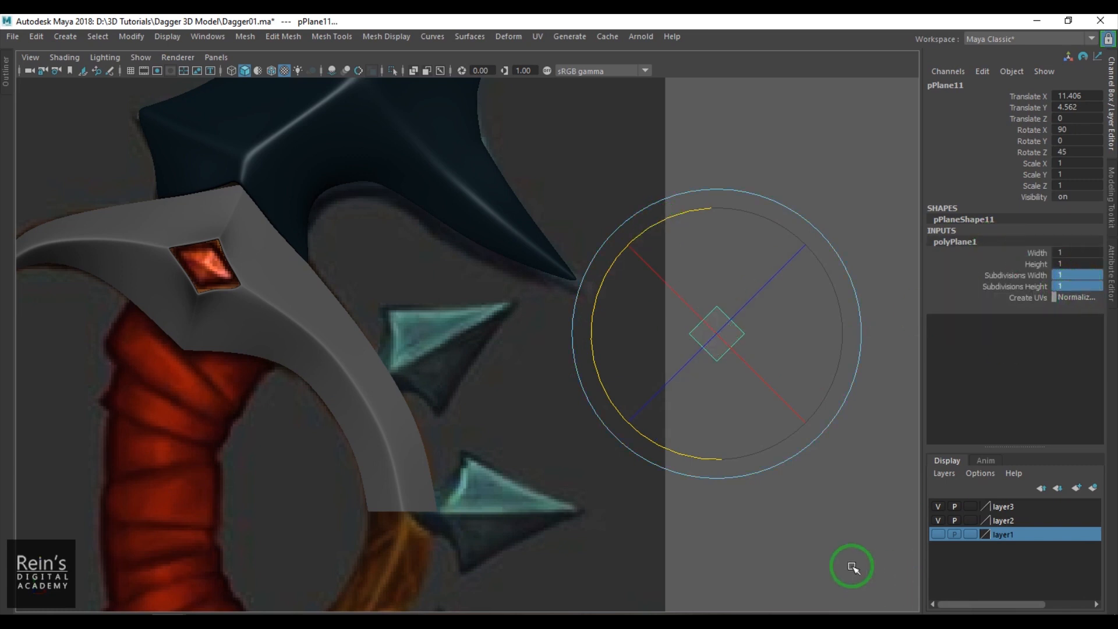
{"action": "left_click", "coordinate": [852, 562]}
- Poke the diamond plane's face and offset its new center point 0.258 in local Z to form a pyramid
{"action": "left_click_drag", "start_coordinate": [719, 280], "coordinate": [735, 362]}
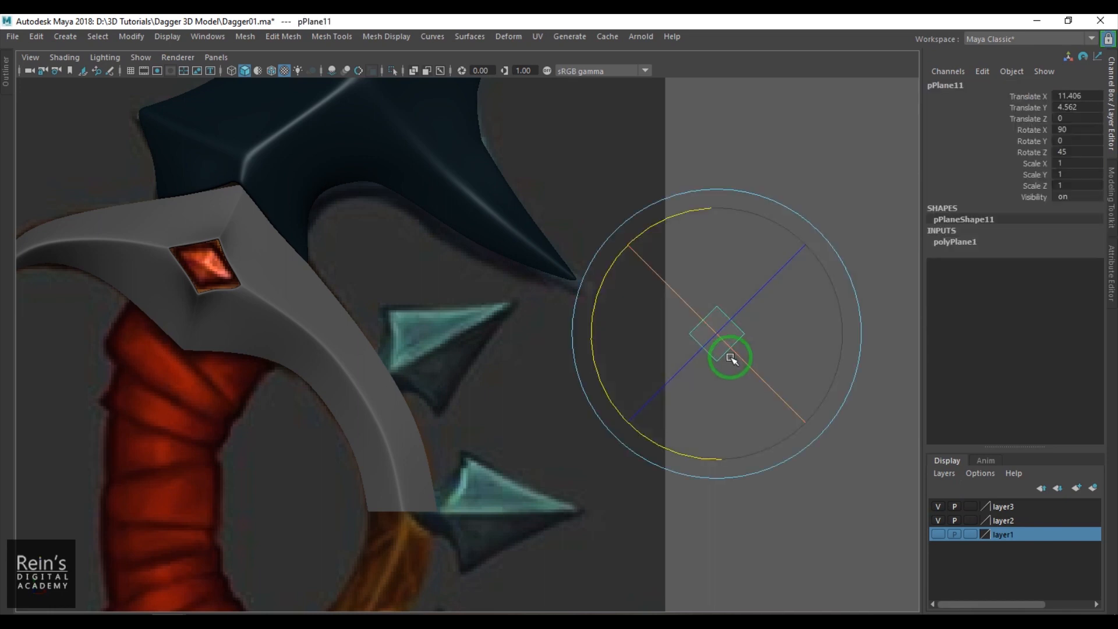
{"action": "key", "text": "f"}
{"action": "left_click", "coordinate": [746, 436]}
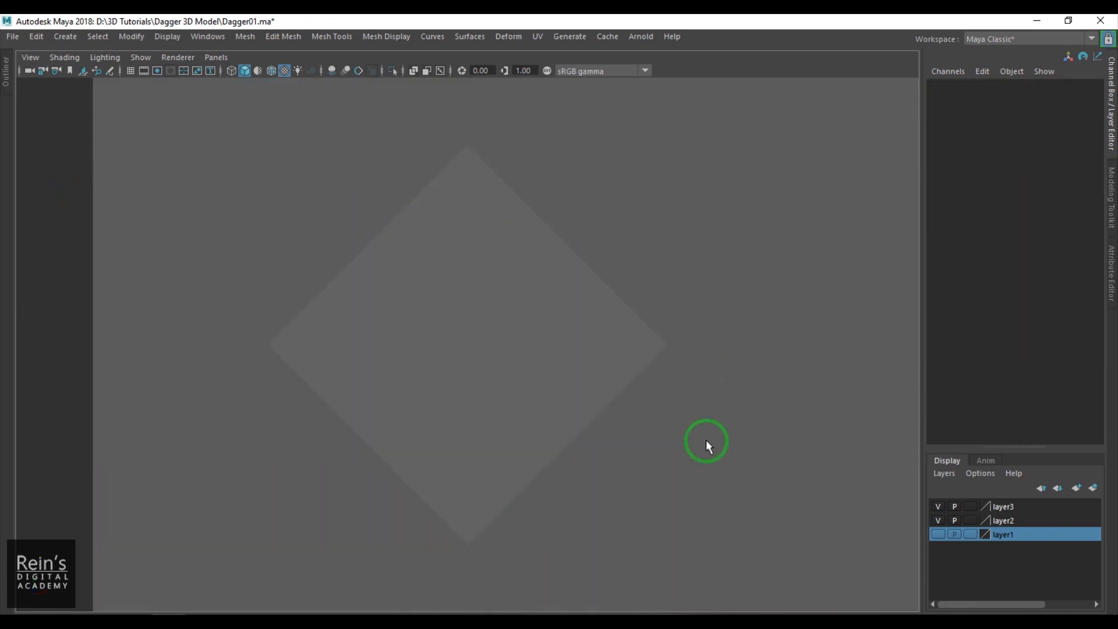
{"action": "left_click_drag", "start_coordinate": [552, 342], "coordinate": [550, 342]}
{"action": "right_click_drag", "start_coordinate": [502, 291], "coordinate": [486, 353]}
{"action": "left_click", "coordinate": [489, 381]}
{"action": "key", "text": "space"}
{"action": "left_click_drag", "start_coordinate": [489, 385], "coordinate": [494, 349]}
{"action": "left_click_drag", "start_coordinate": [564, 346], "coordinate": [507, 448], "text": "alt"}
{"action": "key", "text": "f"}
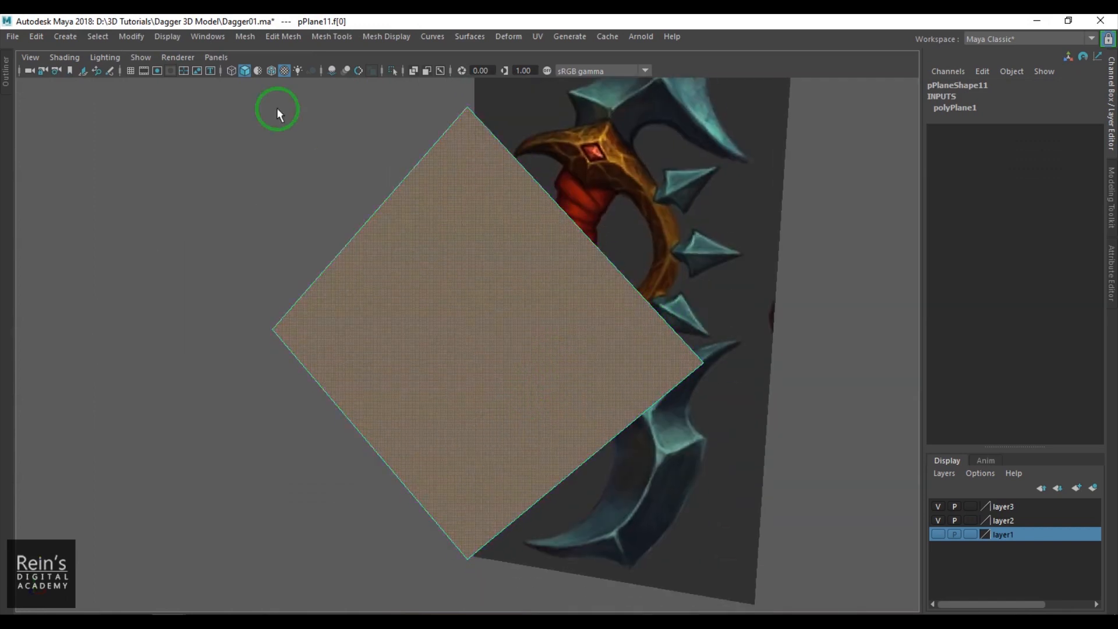
{"action": "left_click", "coordinate": [283, 36]}
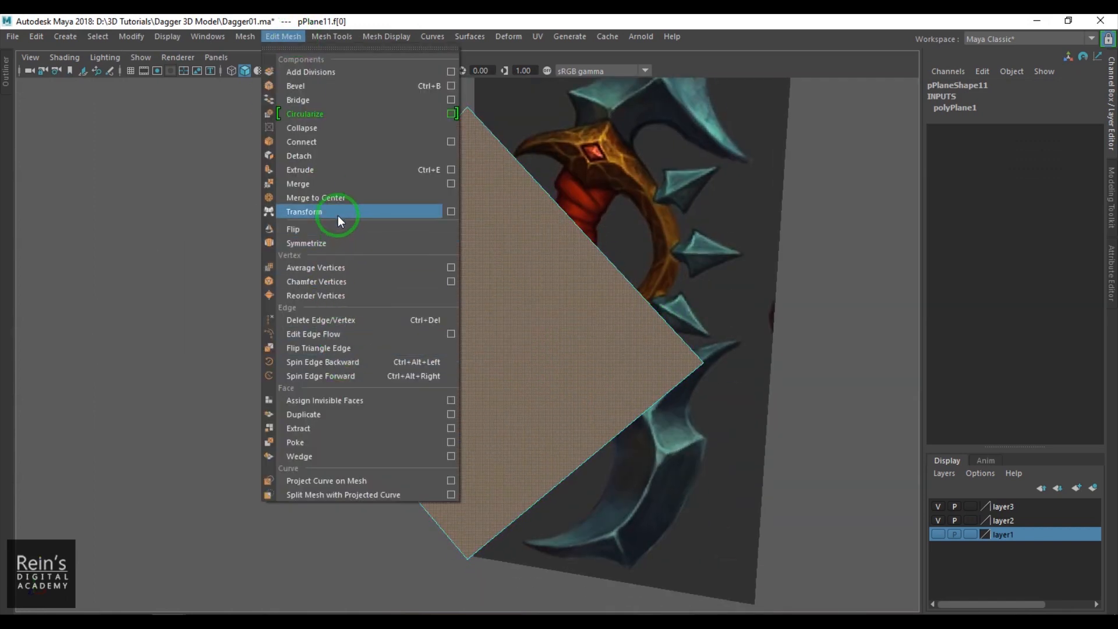
{"action": "left_click", "coordinate": [342, 442]}
{"action": "left_click_drag", "start_coordinate": [414, 417], "coordinate": [328, 433], "text": "alt"}
- Move the pyramid-shaped gem into the guard's diamond hole at about X -1.864, Y 6.282
{"action": "key", "text": "w"}
{"action": "right_click_drag", "start_coordinate": [445, 425], "coordinate": [572, 337]}
{"action": "scroll", "coordinate": [447, 393], "scroll_direction": "down", "scroll_amount": 4}
{"action": "left_click_drag", "start_coordinate": [447, 393], "coordinate": [287, 325], "text": "alt"}
{"action": "middle_click_drag", "start_coordinate": [287, 325], "coordinate": [506, 351], "text": "alt"}
{"action": "scroll", "coordinate": [502, 355], "scroll_direction": "up", "scroll_amount": 5}
- Rotate the gem to 105 degrees in Z, scale it to 0.8 and recenter it in the guard's hole
{"action": "key", "text": "e"}
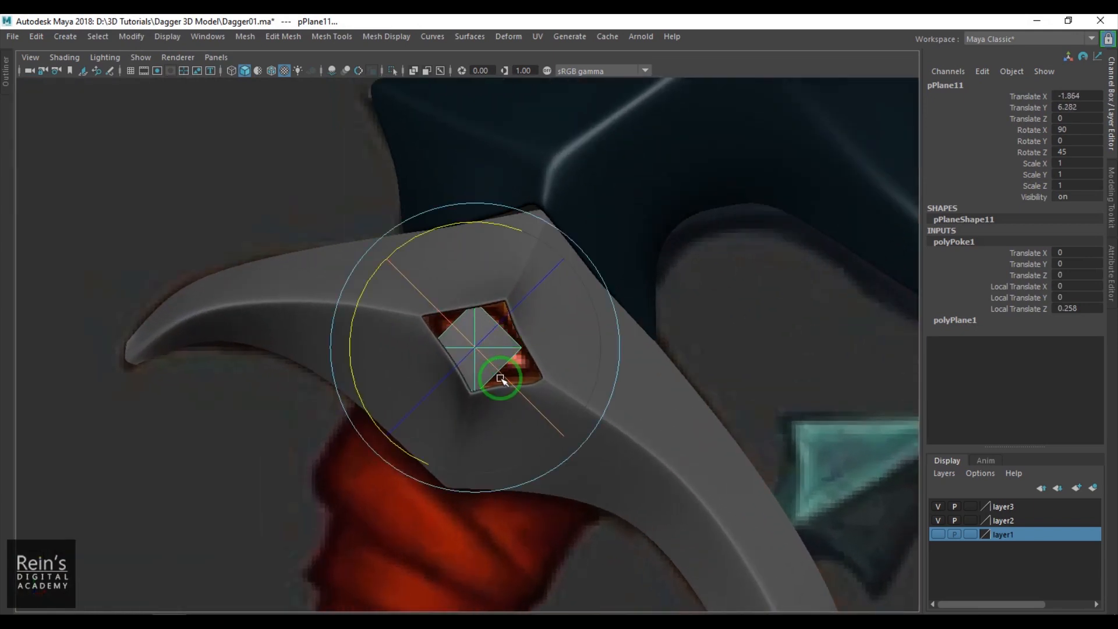
{"action": "left_click_drag", "start_coordinate": [407, 297], "coordinate": [568, 409]}
{"action": "scroll", "coordinate": [519, 379], "scroll_direction": "up", "scroll_amount": 5}
{"action": "key", "text": "w"}
{"action": "mouse_move", "coordinate": [512, 370]}
{"action": "left_mouse_down"}
{"action": "mouse_move", "coordinate": [517, 359]}
{"action": "mouse_move", "coordinate": [498, 381]}
{"action": "left_mouse_up"}
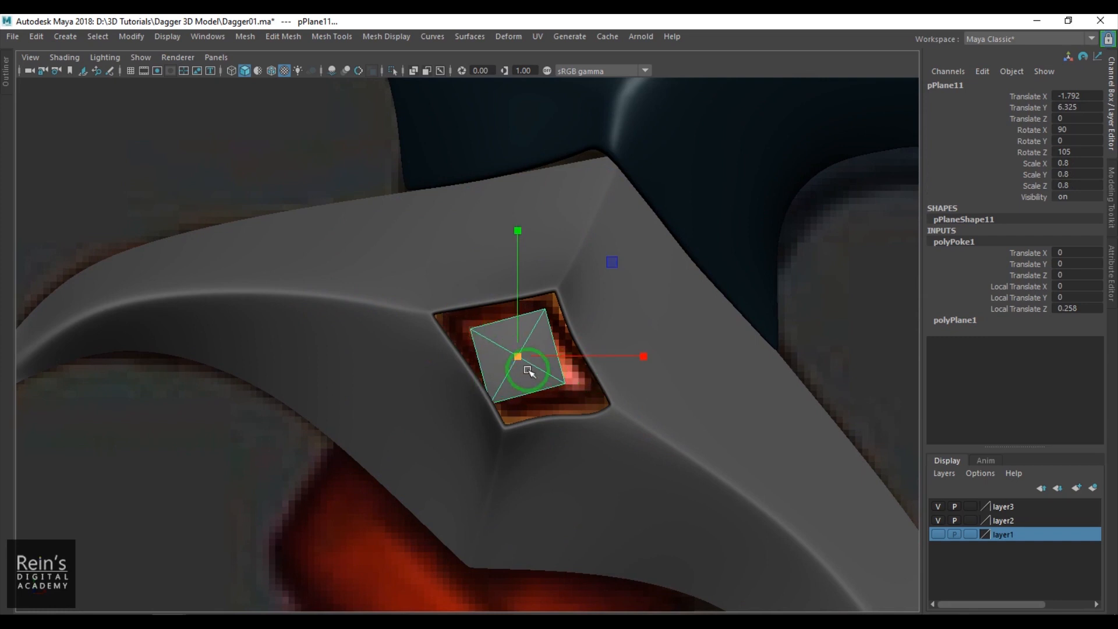
{"action": "right_click_drag", "start_coordinate": [528, 371], "coordinate": [498, 364]}
- Move the gem's four corner vertices out to the corners of the guard's hole
{"action": "mouse_move", "coordinate": [451, 308]}
{"action": "left_mouse_down"}
{"action": "mouse_move", "coordinate": [479, 339]}
{"action": "mouse_move", "coordinate": [444, 318]}
{"action": "left_mouse_up"}
{"action": "key", "text": "w"}
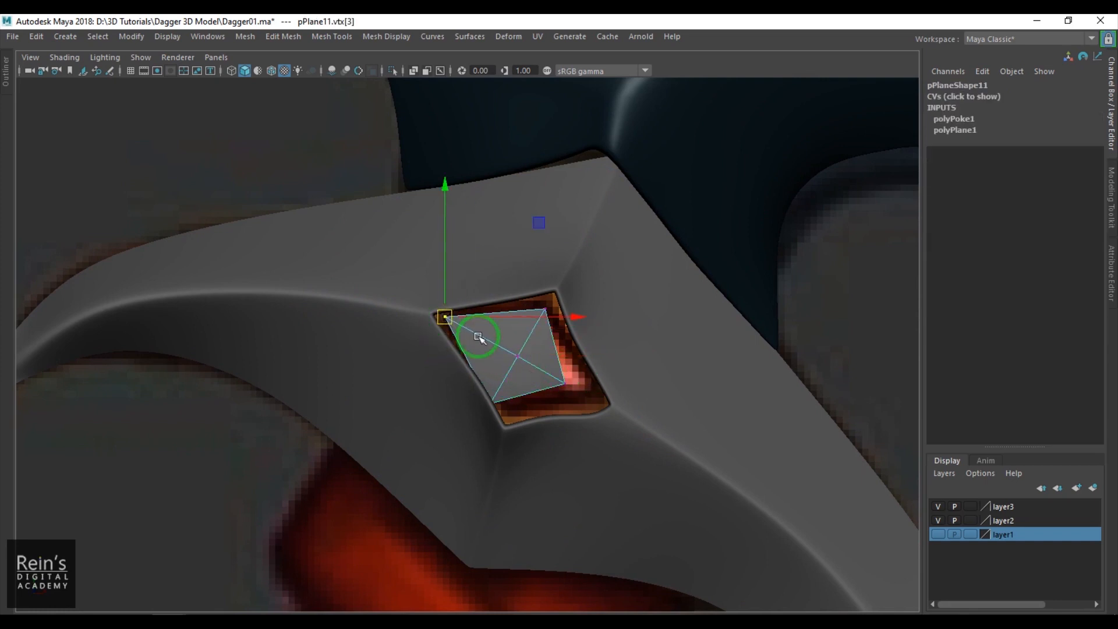
{"action": "left_click_drag", "start_coordinate": [527, 292], "coordinate": [553, 317]}
{"action": "left_click_drag", "start_coordinate": [546, 310], "coordinate": [547, 304]}
{"action": "left_click_drag", "start_coordinate": [547, 368], "coordinate": [584, 397]}
{"action": "left_click_drag", "start_coordinate": [560, 383], "coordinate": [591, 395]}
{"action": "left_click_drag", "start_coordinate": [477, 380], "coordinate": [526, 421]}
{"action": "mouse_move", "coordinate": [493, 399]}
{"action": "left_mouse_down"}
{"action": "mouse_move", "coordinate": [506, 441]}
{"action": "mouse_move", "coordinate": [505, 425]}
{"action": "left_mouse_up"}
{"action": "key", "text": "4"}
{"action": "mouse_move", "coordinate": [531, 293]}
{"action": "left_mouse_down"}
{"action": "mouse_move", "coordinate": [560, 317]}
{"action": "mouse_move", "coordinate": [546, 301]}
{"action": "left_mouse_up"}
{"action": "key", "text": "6"}
- Bevel the gem's four edges running from its center peak to the corners
{"action": "right_click_drag", "start_coordinate": [517, 364], "coordinate": [560, 340]}
{"action": "middle_click_drag", "start_coordinate": [509, 378], "coordinate": [506, 387], "text": "alt"}
{"action": "mouse_move", "coordinate": [501, 344]}
{"action": "right_mouse_down", "text": "alt"}
{"action": "mouse_move", "coordinate": [529, 409]}
{"action": "mouse_move", "coordinate": [517, 349]}
{"action": "right_mouse_up", "text": "alt"}
{"action": "left_click_drag", "start_coordinate": [501, 352], "coordinate": [555, 393]}
{"action": "middle_click_drag", "start_coordinate": [563, 437], "coordinate": [541, 388], "text": "alt"}
{"action": "right_click_drag", "start_coordinate": [516, 381], "coordinate": [548, 369], "text": "alt"}
{"action": "right_click_drag", "start_coordinate": [549, 361], "coordinate": [626, 373], "text": "shift"}
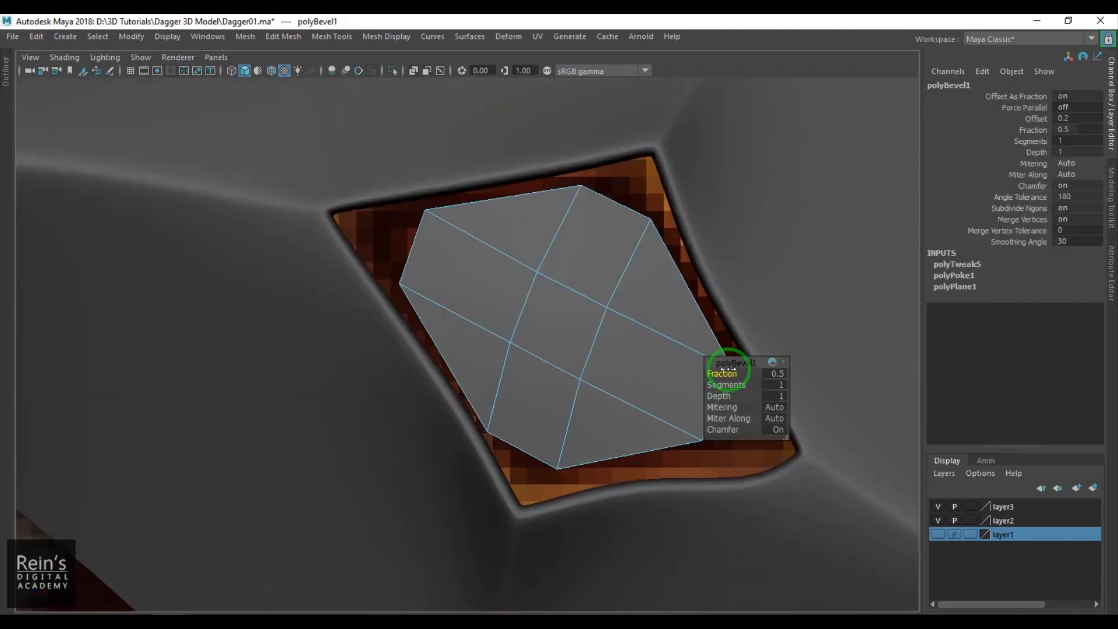
- Set the gem bevel's fraction to 0.1 and segments to 2, then return to object selection
{"action": "left_click", "coordinate": [779, 375]}
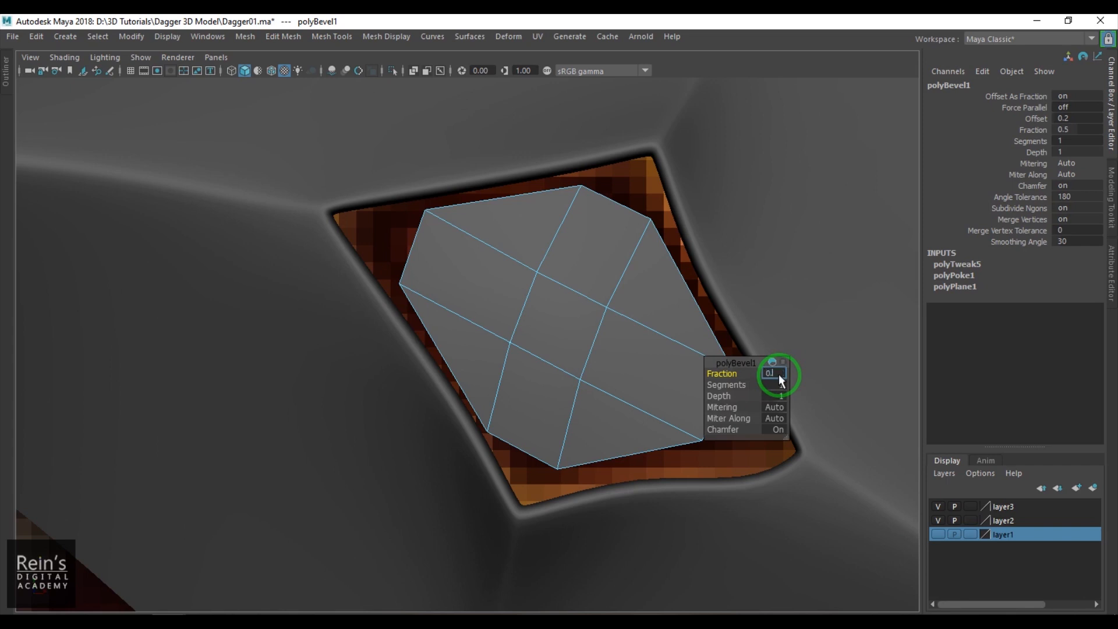
{"action": "key", "text": "Return"}
{"action": "left_click", "coordinate": [778, 387]}
{"action": "type", "text": "2"}
{"action": "key", "text": "Return"}
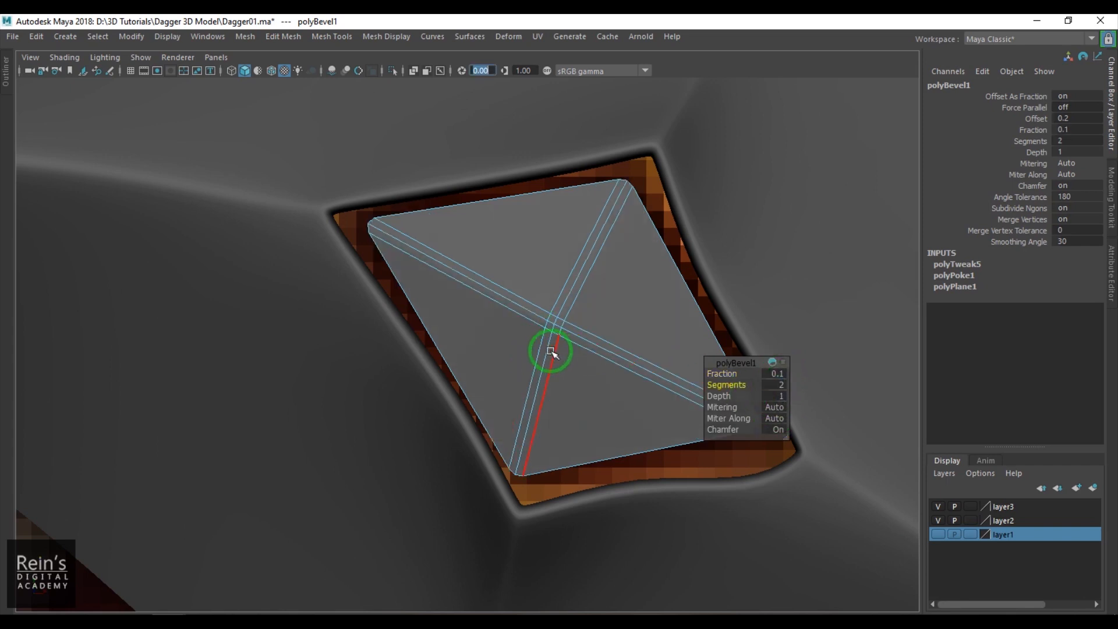
{"action": "middle_click_drag", "start_coordinate": [553, 349], "coordinate": [477, 333], "text": "alt"}
{"action": "key", "text": "F8"}
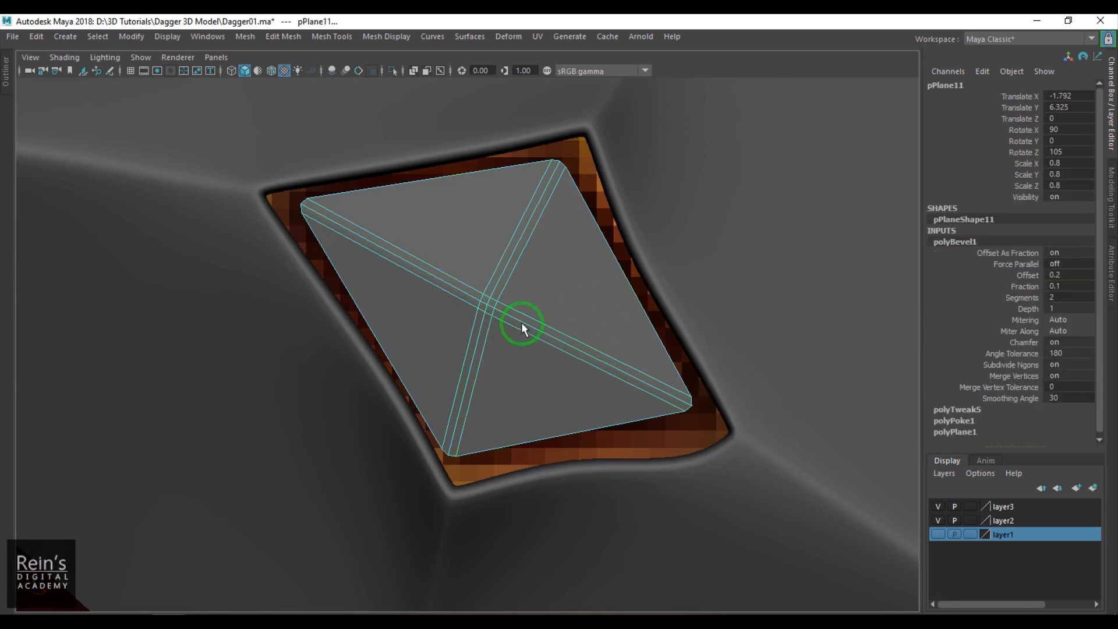
- Cut an edge across the gem's lower-right ridge, from its right border to its bottom border, with Multi-Cut
{"action": "scroll", "coordinate": [524, 329], "scroll_direction": "up", "scroll_amount": 3}
{"action": "right_click_drag", "start_coordinate": [614, 286], "coordinate": [537, 279], "text": "shift"}
{"action": "left_click", "coordinate": [656, 249]}
{"action": "left_click", "coordinate": [595, 335]}
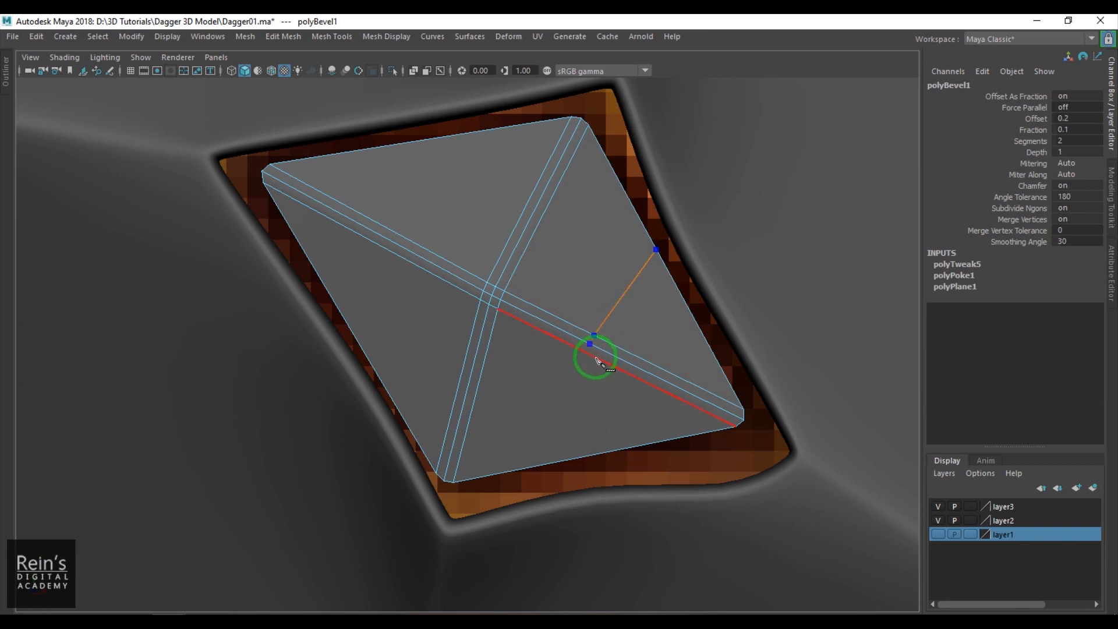
{"action": "left_click", "coordinate": [576, 458]}
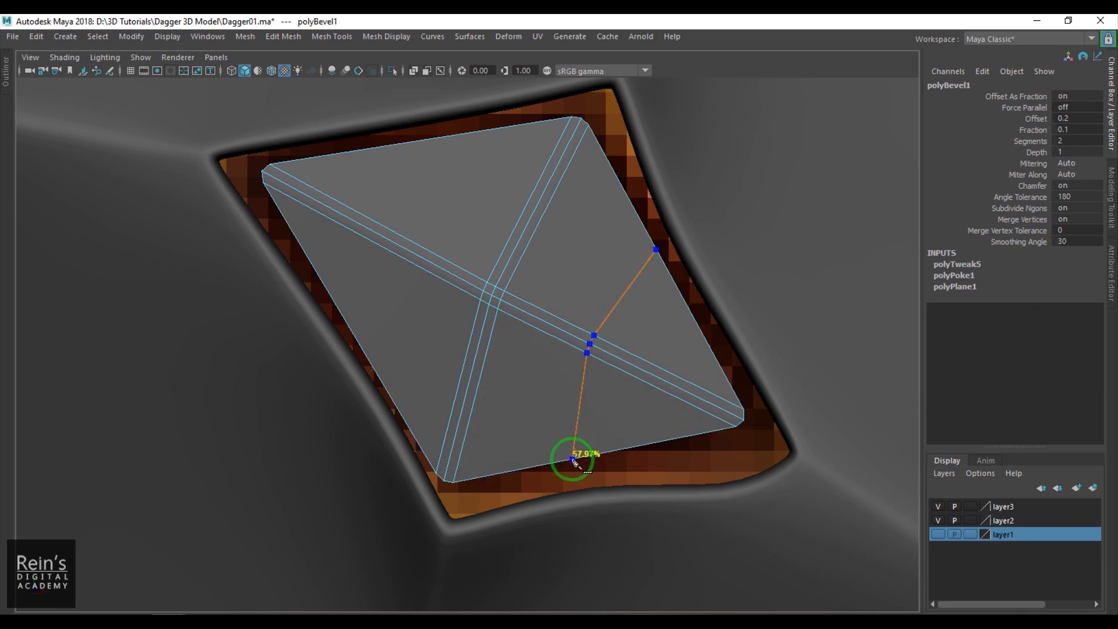
{"action": "key", "text": "Return"}
- Cut a matching edge across the gem's upper-left ridge, from the left border to the top border
{"action": "left_click", "coordinate": [346, 319]}
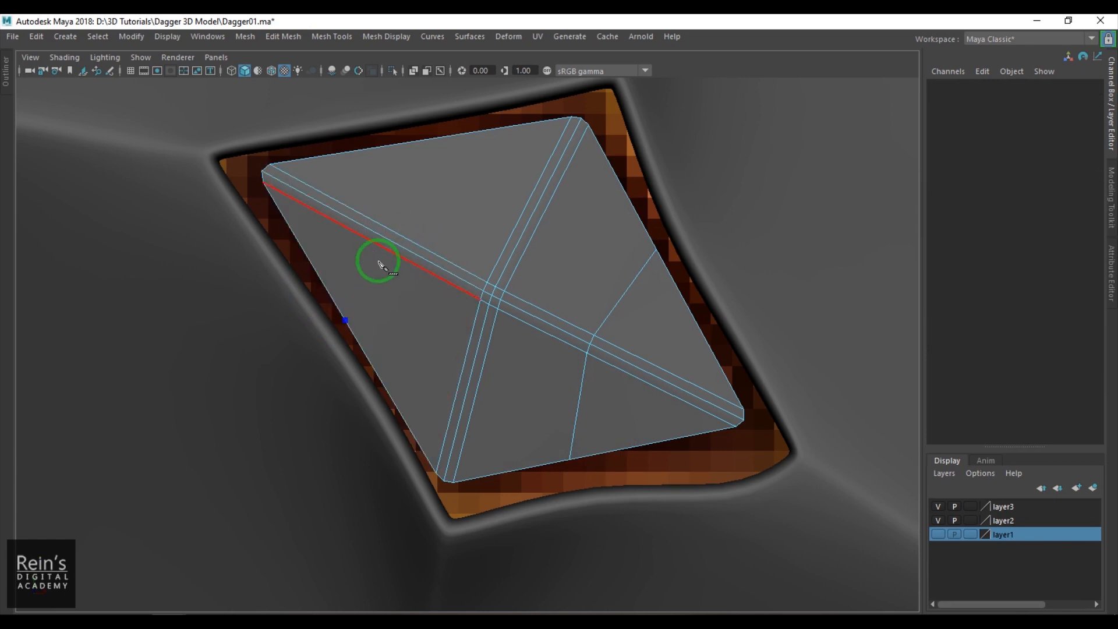
{"action": "left_click", "coordinate": [376, 231]}
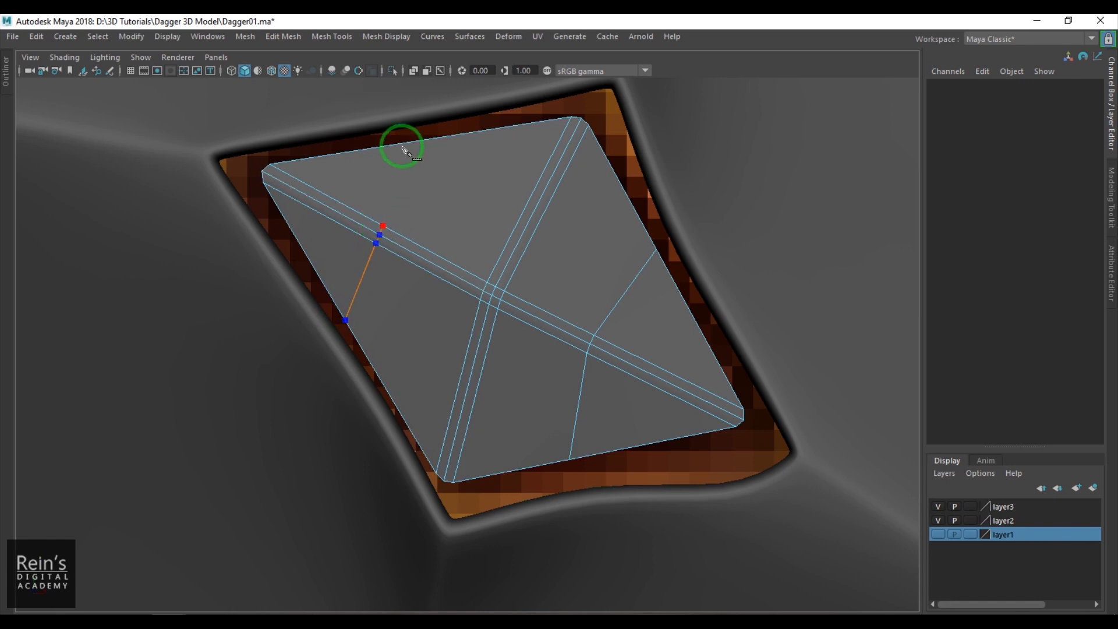
{"action": "left_click", "coordinate": [424, 168]}
{"action": "key", "text": "Return"}
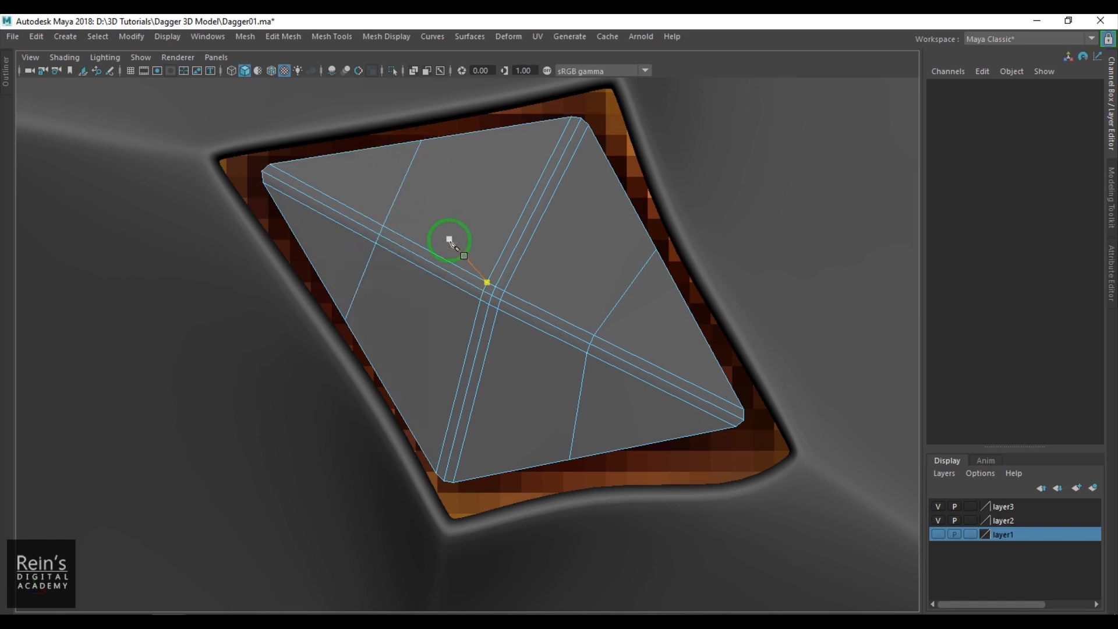
{"action": "key", "text": "Return"}
- Cut an edge across the gem's upper-right ridge, from the top border through the existing cuts to the right border
{"action": "left_click", "coordinate": [342, 154]}
{"action": "left_click", "coordinate": [408, 171]}
{"action": "left_click", "coordinate": [549, 203]}
{"action": "left_click", "coordinate": [632, 281]}
{"action": "left_click", "coordinate": [706, 340]}
{"action": "key", "text": "Return"}
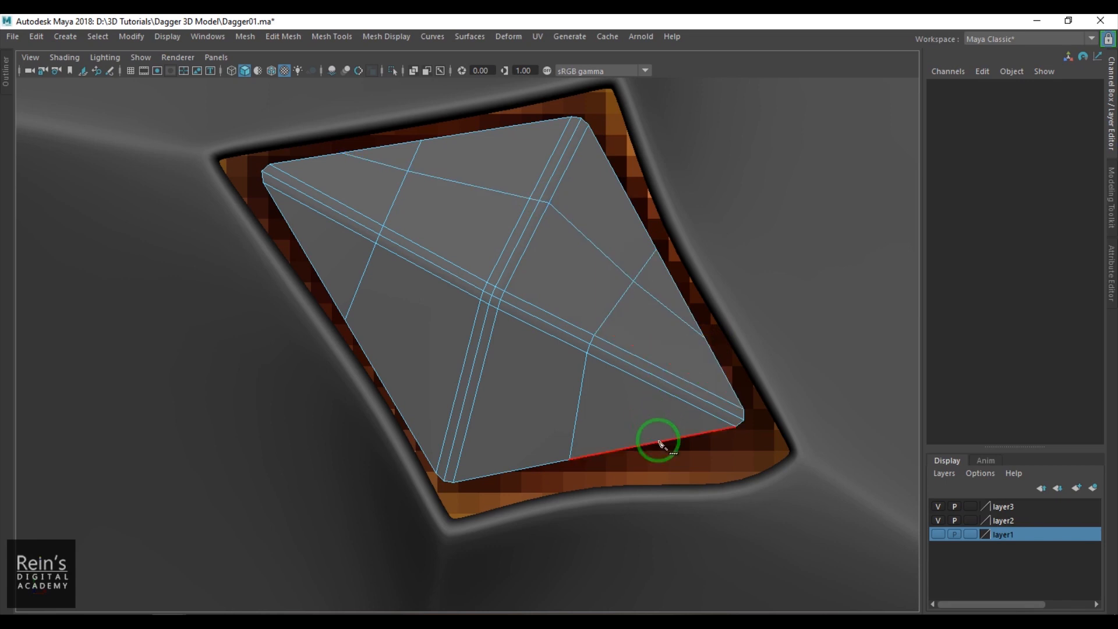
- Cut an edge across the gem's lower-left ridge, from the bottom border through the existing cuts to the left border
{"action": "left_click", "coordinate": [578, 415]}
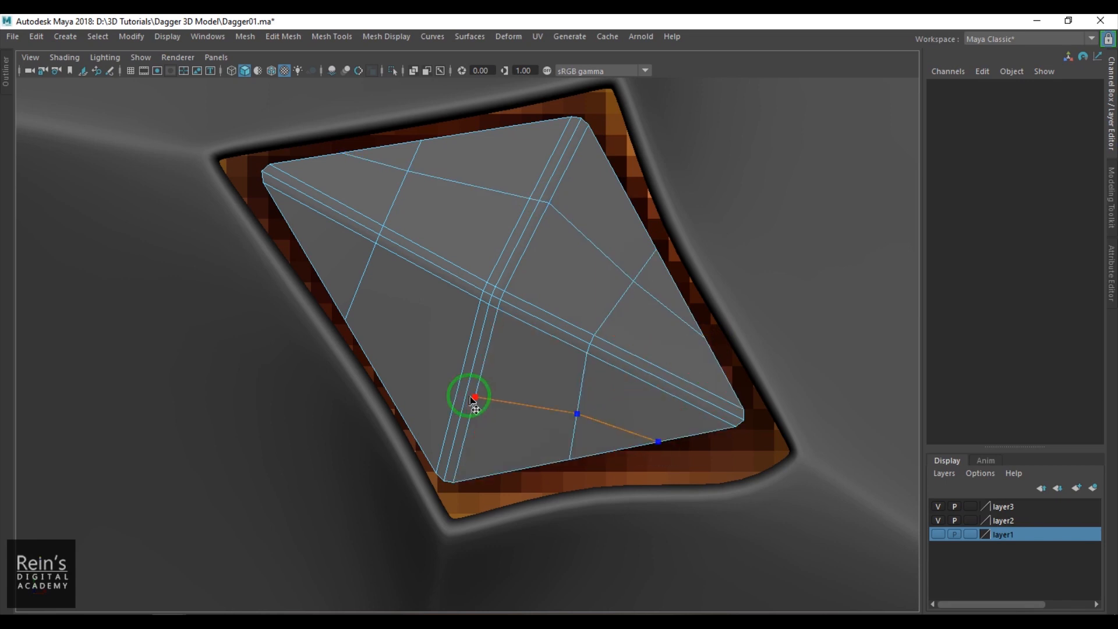
{"action": "left_click", "coordinate": [425, 383]}
{"action": "left_click", "coordinate": [357, 288]}
{"action": "left_click", "coordinate": [296, 236]}
{"action": "key", "text": "Return"}
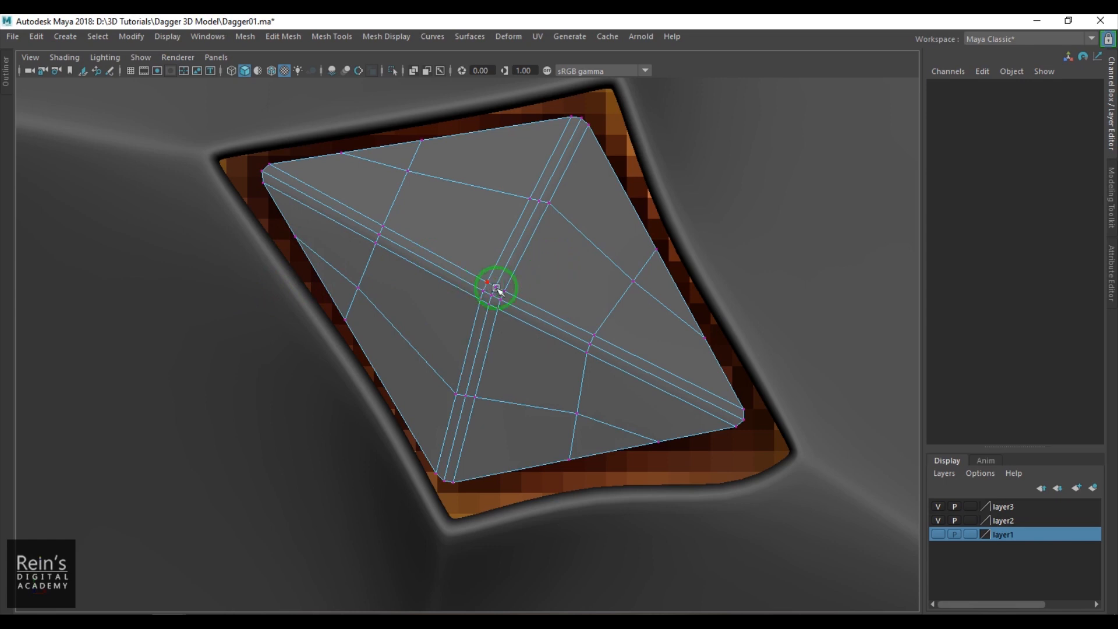
- Scale the gem's center vertices outward, adjust the vertex spacing where the cuts cross each ridge, and preview the gem smoothed
{"action": "left_click_drag", "start_coordinate": [458, 286], "coordinate": [507, 305]}
{"action": "left_click_drag", "start_coordinate": [584, 337], "coordinate": [617, 364]}
{"action": "left_click_drag", "start_coordinate": [566, 322], "coordinate": [614, 364]}
{"action": "left_click_drag", "start_coordinate": [587, 345], "coordinate": [590, 348]}
{"action": "left_click_drag", "start_coordinate": [391, 252], "coordinate": [390, 252]}
{"action": "left_click_drag", "start_coordinate": [536, 200], "coordinate": [539, 204]}
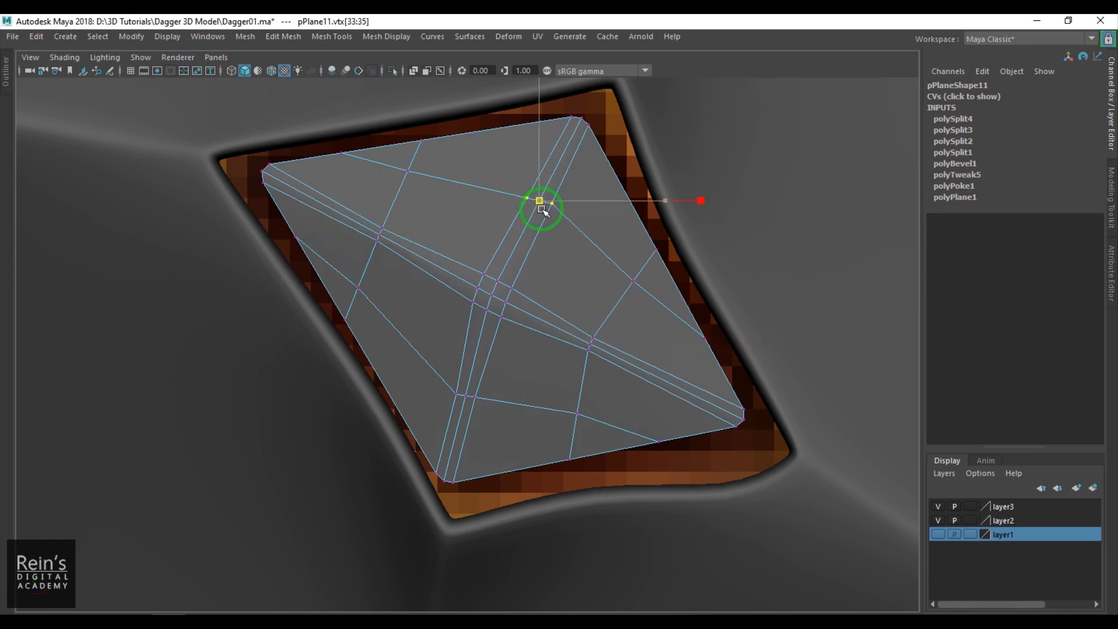
{"action": "left_click_drag", "start_coordinate": [419, 370], "coordinate": [494, 424]}
{"action": "left_click_drag", "start_coordinate": [465, 396], "coordinate": [472, 396]}
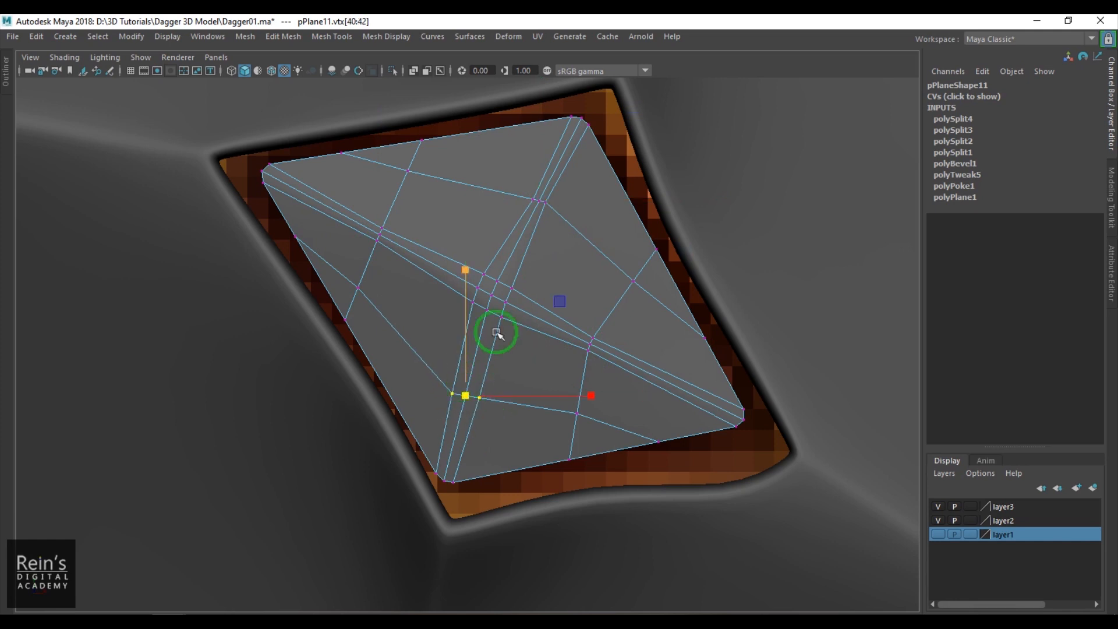
{"action": "right_click_drag", "start_coordinate": [465, 370], "coordinate": [517, 315]}
{"action": "key", "text": "3"}
- Move the gem forward to Translate Z 1.648 so it sits inside the guard's hole
{"action": "scroll", "coordinate": [505, 319], "scroll_direction": "down", "scroll_amount": 10}
{"action": "left_click", "coordinate": [695, 369]}
{"action": "key", "text": "space"}
{"action": "left_click_drag", "start_coordinate": [646, 394], "coordinate": [606, 321]}
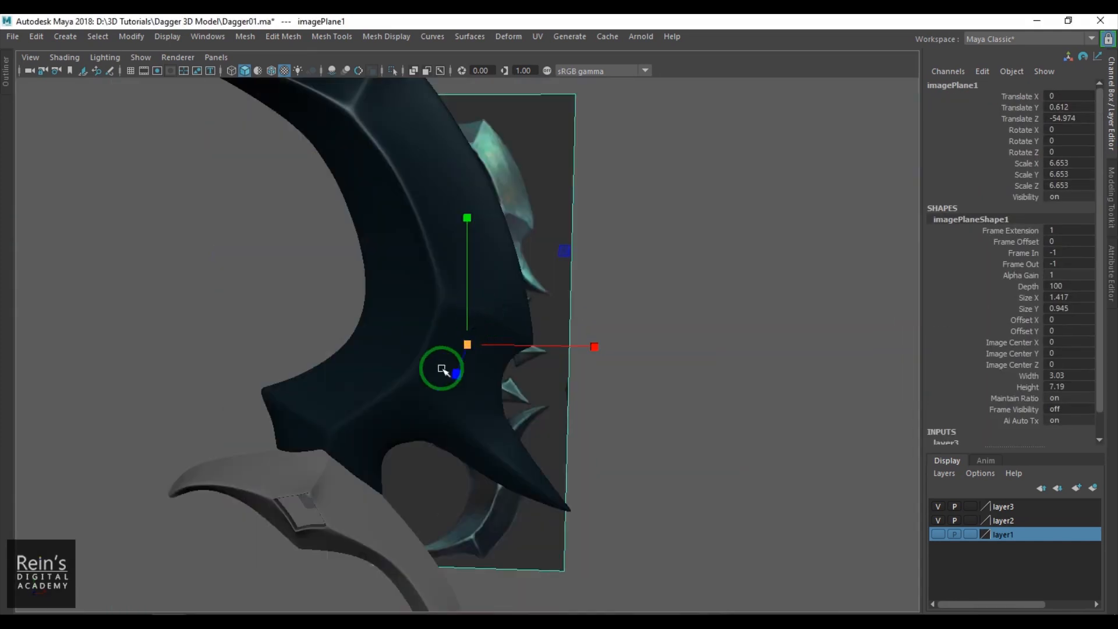
{"action": "left_click", "coordinate": [310, 505]}
{"action": "key", "text": "f"}
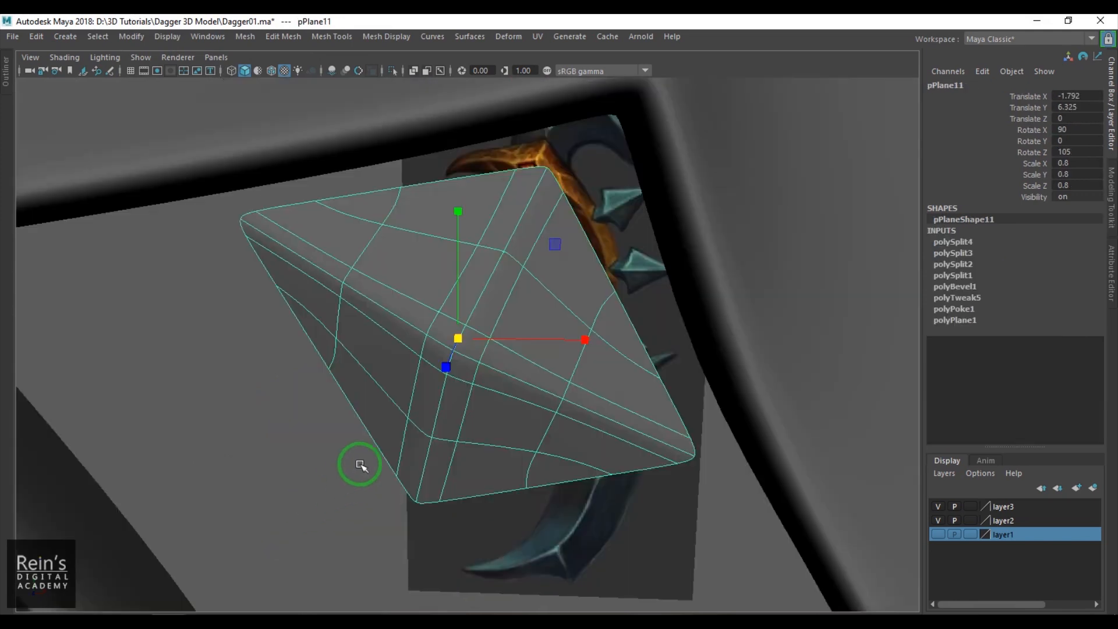
{"action": "scroll", "coordinate": [417, 427], "scroll_direction": "down", "scroll_amount": 8}
{"action": "left_click_drag", "start_coordinate": [417, 427], "coordinate": [405, 427], "text": "alt"}
{"action": "key", "text": "w"}
{"action": "left_click_drag", "start_coordinate": [424, 373], "coordinate": [384, 439]}
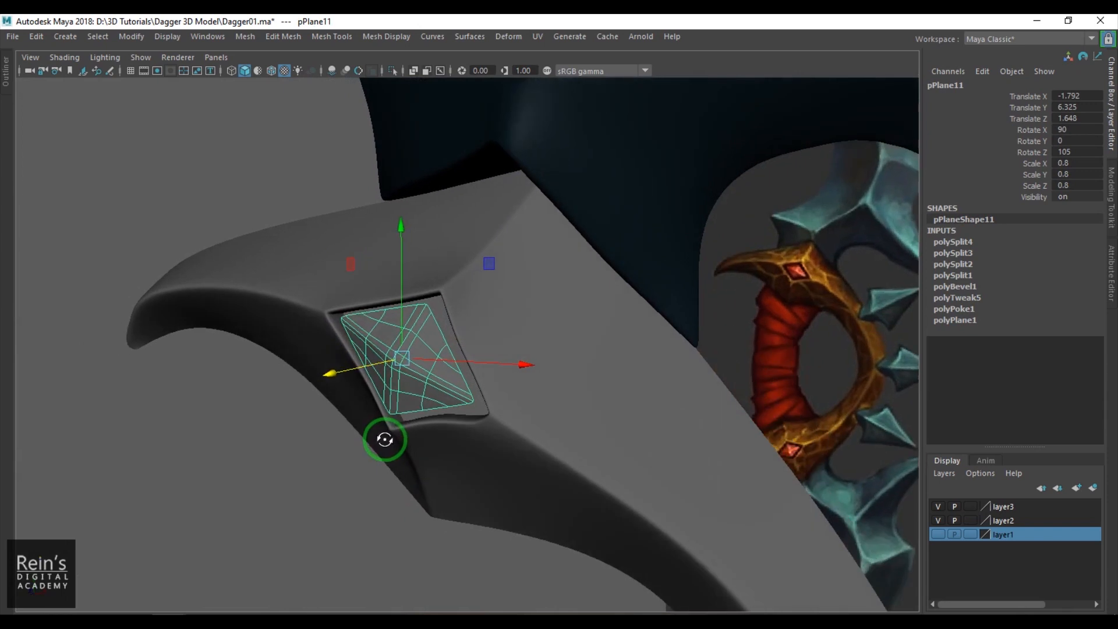
{"action": "scroll", "coordinate": [392, 425], "scroll_direction": "up", "scroll_amount": 4}
{"action": "right_click_drag", "start_coordinate": [392, 426], "coordinate": [385, 412]}
- Extrude the gem's border edges twice, back into the guard, and preview the gem smoothed in object mode
{"action": "double_click", "coordinate": [419, 322]}
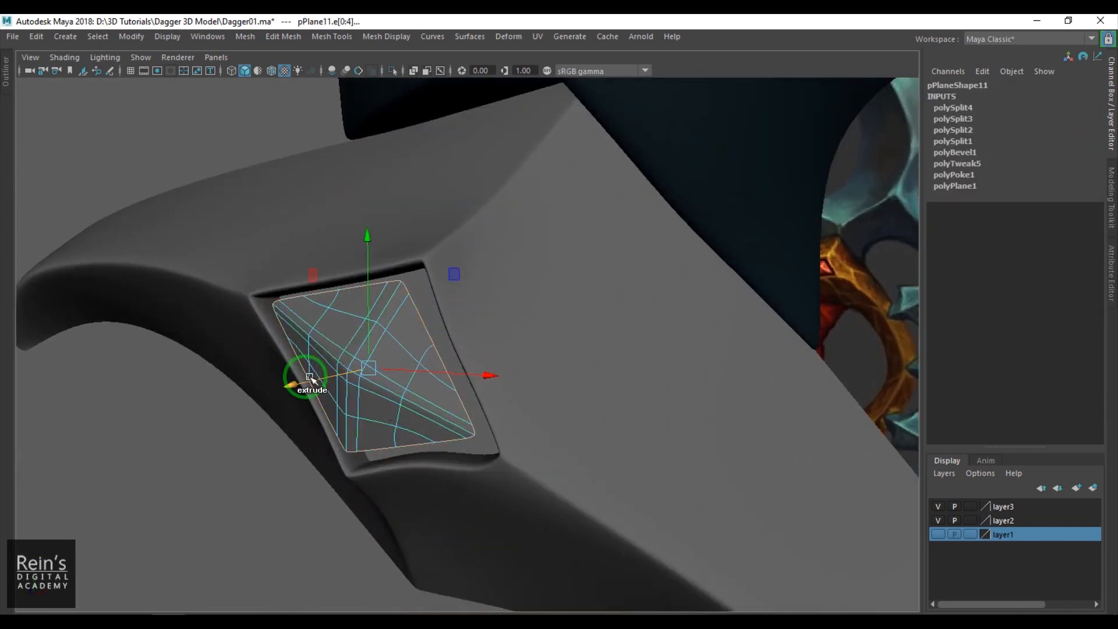
{"action": "key", "text": "1"}
{"action": "mouse_move", "coordinate": [316, 392]}
{"action": "left_mouse_down", "text": "alt"}
{"action": "mouse_move", "coordinate": [269, 400]}
{"action": "mouse_move", "coordinate": [297, 392]}
{"action": "left_mouse_up", "text": "alt"}
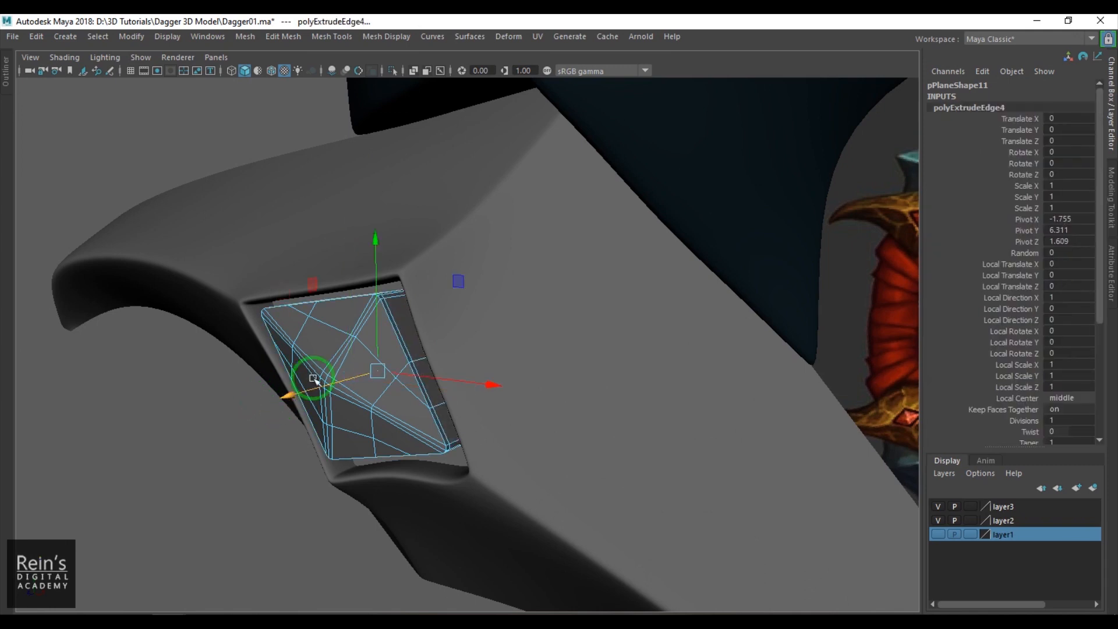
{"action": "key", "text": "F8"}
{"action": "right_click_drag", "start_coordinate": [292, 373], "coordinate": [351, 433], "text": "alt"}
{"action": "key", "text": "3"}
{"action": "right_click_drag", "start_coordinate": [313, 357], "coordinate": [242, 454], "text": "alt"}
{"action": "left_click", "coordinate": [242, 455]}
{"action": "left_click_drag", "start_coordinate": [243, 454], "coordinate": [405, 411], "text": "alt"}
- In the front view, move the guard's vertices at the hole's upper-right corner in to the gem's edge
{"action": "key", "text": "space"}
{"action": "right_click_drag", "start_coordinate": [465, 404], "coordinate": [549, 312], "text": "alt"}
{"action": "left_click", "coordinate": [509, 339]}
{"action": "left_click", "coordinate": [553, 298]}
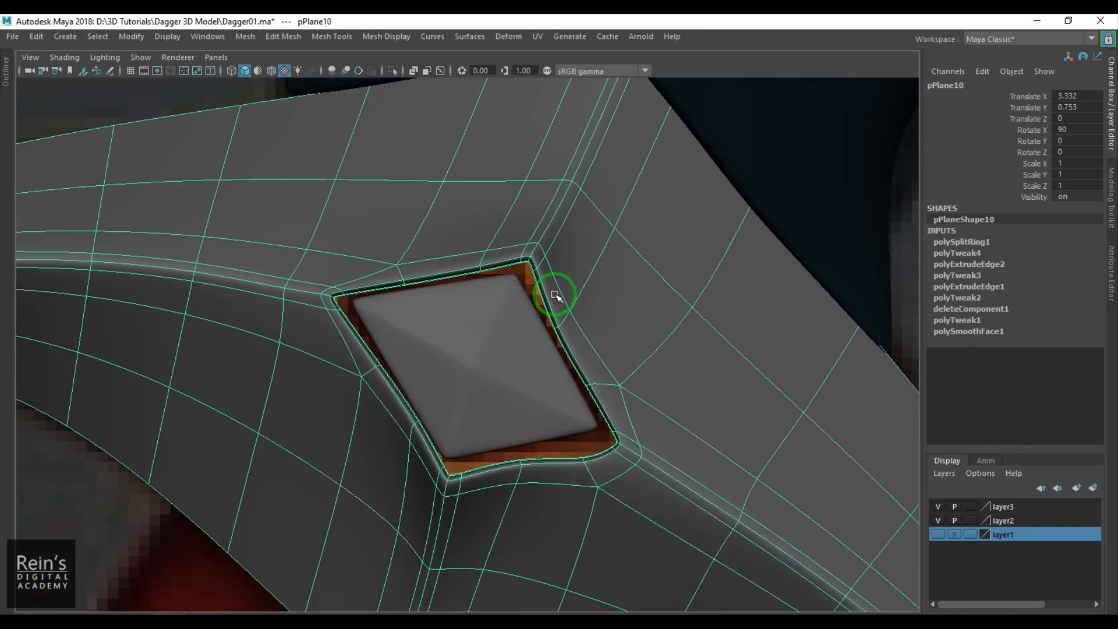
{"action": "key", "text": "F9"}
{"action": "left_click", "coordinate": [526, 262]}
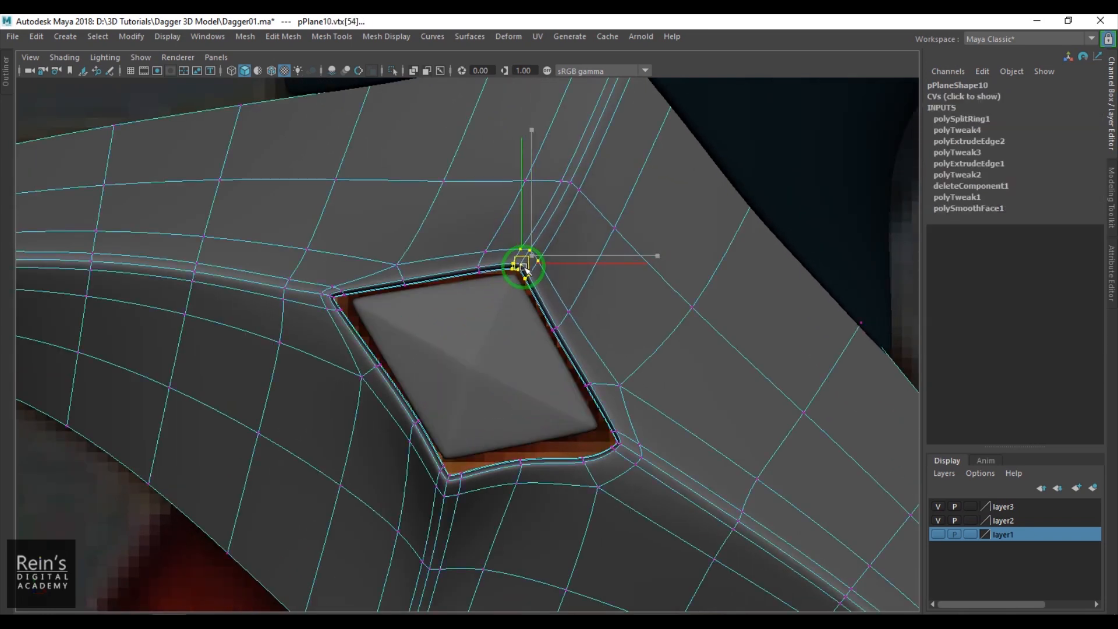
{"action": "left_click", "coordinate": [561, 332]}
- Move the guard's vertices at the hole's lower-right corner in against the gem's corner
{"action": "left_click_drag", "start_coordinate": [562, 375], "coordinate": [635, 401]}
{"action": "left_click", "coordinate": [612, 435]}
{"action": "key", "text": "ctrl+z"}
{"action": "middle_click_drag", "start_coordinate": [598, 435], "coordinate": [659, 477]}
{"action": "left_click_drag", "start_coordinate": [619, 446], "coordinate": [600, 435]}
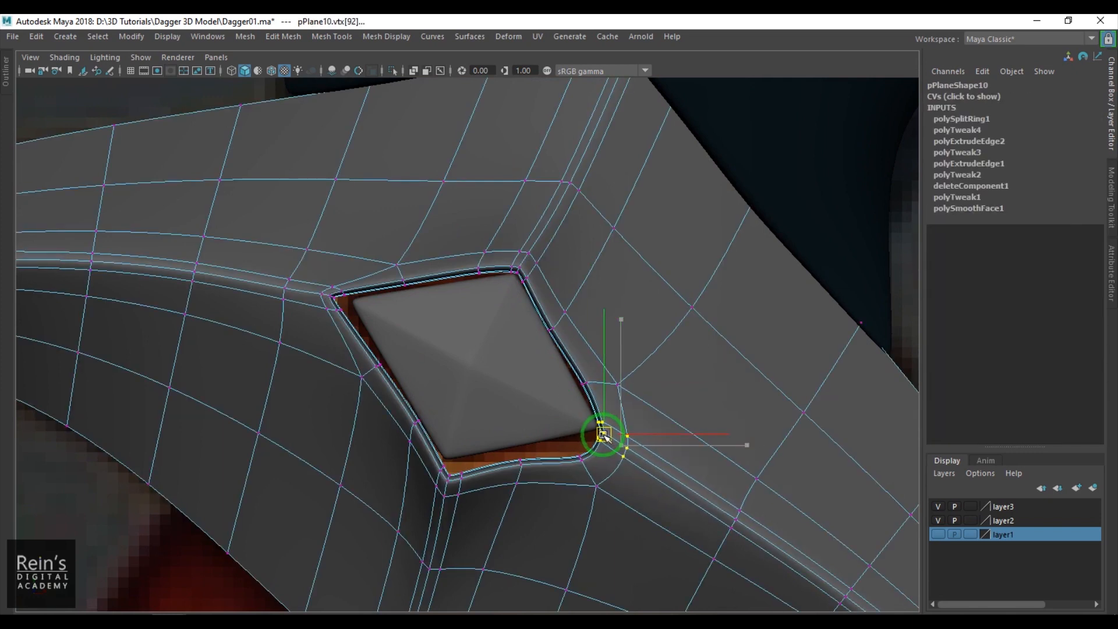
- Turn off the guard's smooth preview and move the hole's bottom-edge and lower-left corner vertices up to the gem
{"action": "left_click_drag", "start_coordinate": [598, 490], "coordinate": [597, 493]}
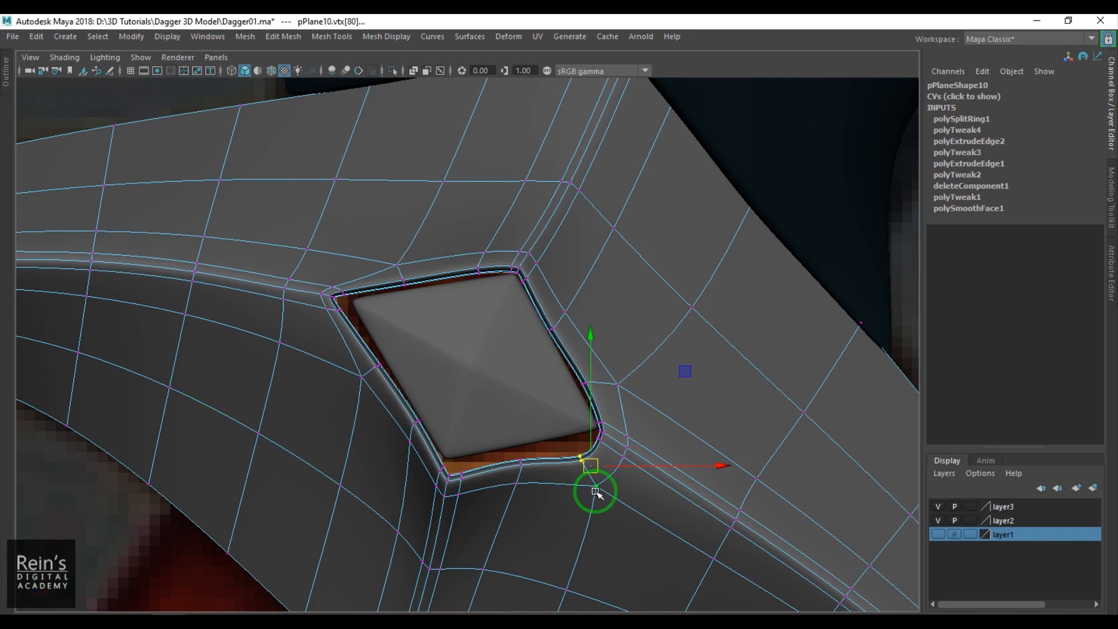
{"action": "key", "text": "1"}
{"action": "left_click_drag", "start_coordinate": [597, 476], "coordinate": [518, 453]}
{"action": "left_click", "coordinate": [522, 456]}
{"action": "left_click_drag", "start_coordinate": [450, 494], "coordinate": [437, 462]}
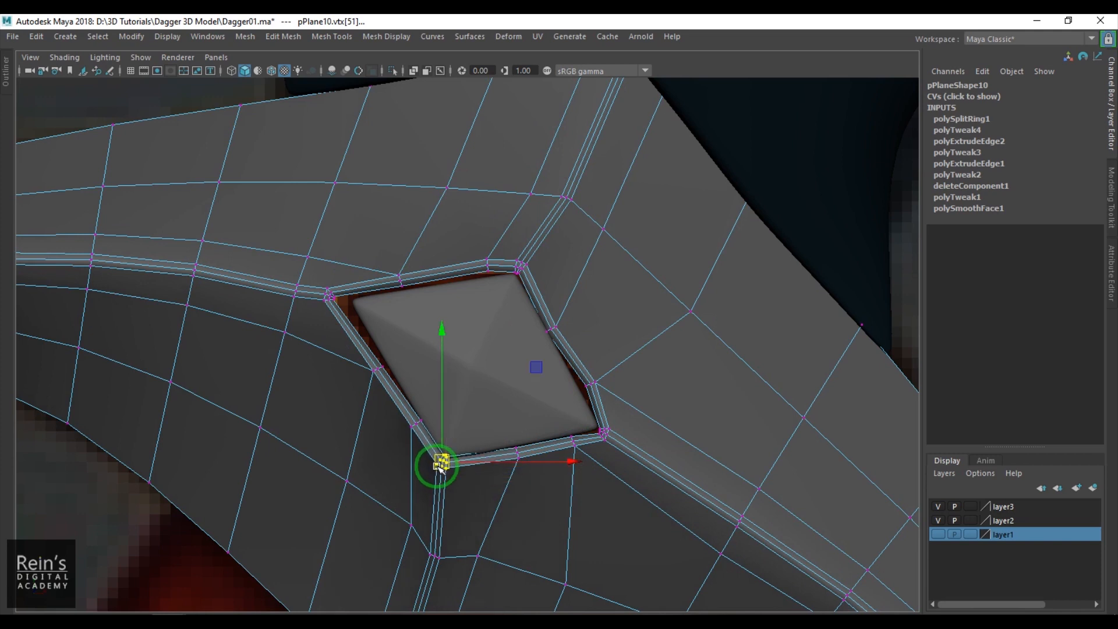
- Fit the hole's left edge, upper-left corner and top edge vertices around the gem, then preview the guard smoothed
{"action": "left_click", "coordinate": [372, 369]}
{"action": "left_click", "coordinate": [327, 295]}
{"action": "left_click_drag", "start_coordinate": [328, 296], "coordinate": [342, 294]}
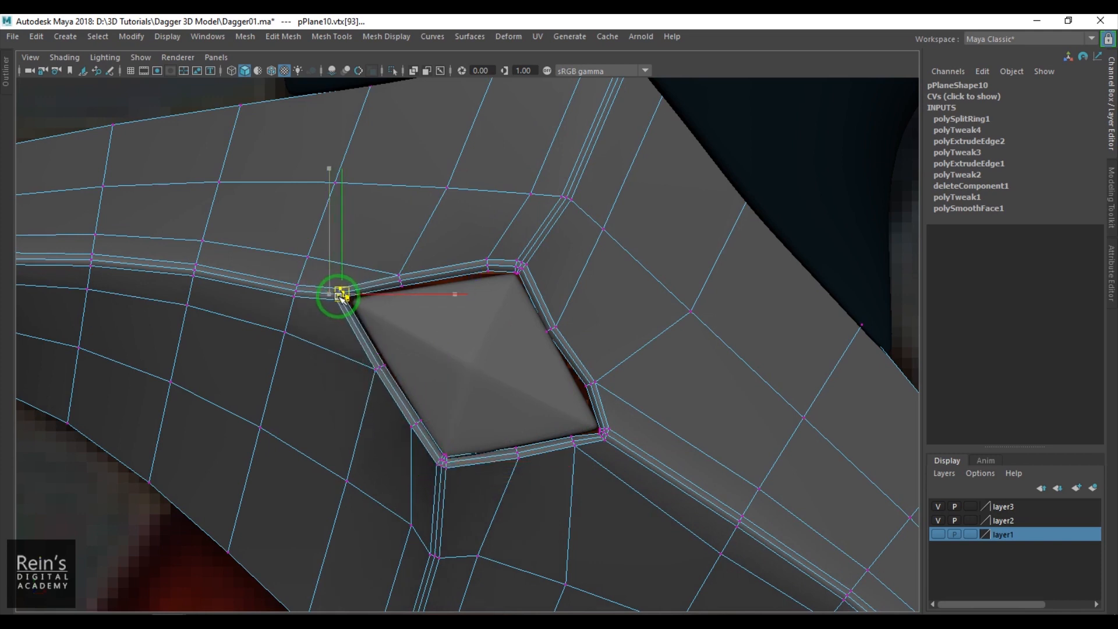
{"action": "left_click", "coordinate": [399, 280]}
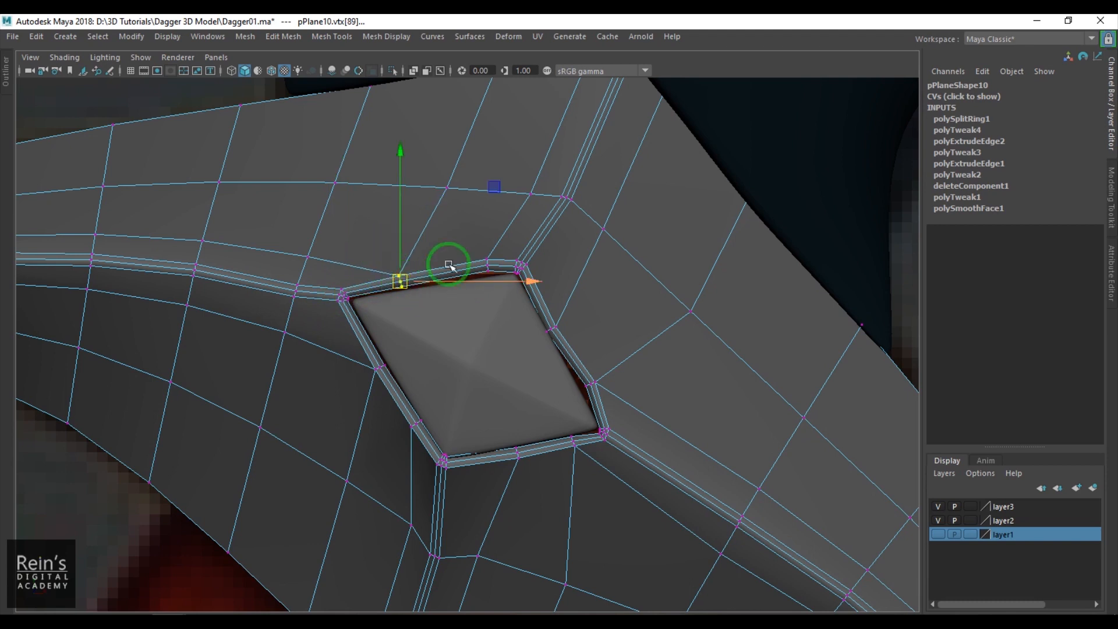
{"action": "left_click_drag", "start_coordinate": [502, 274], "coordinate": [500, 273]}
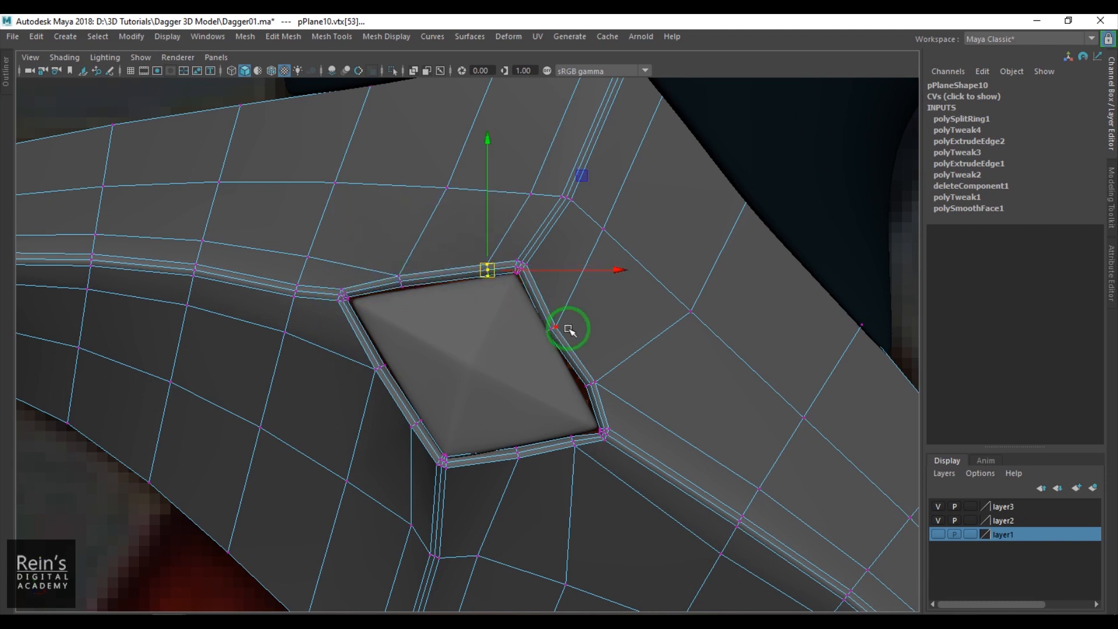
{"action": "key", "text": "F8"}
{"action": "key", "text": "3"}
- In perspective, adjust the depth of the guard's vertices beside the hole's right edge to fit the gem
{"action": "key", "text": "space"}
{"action": "left_click_drag", "start_coordinate": [587, 386], "coordinate": [590, 339]}
{"action": "scroll", "coordinate": [590, 340], "scroll_direction": "down", "scroll_amount": 5}
{"action": "left_click", "coordinate": [115, 564]}
{"action": "left_click_drag", "start_coordinate": [544, 394], "coordinate": [607, 394], "text": "alt"}
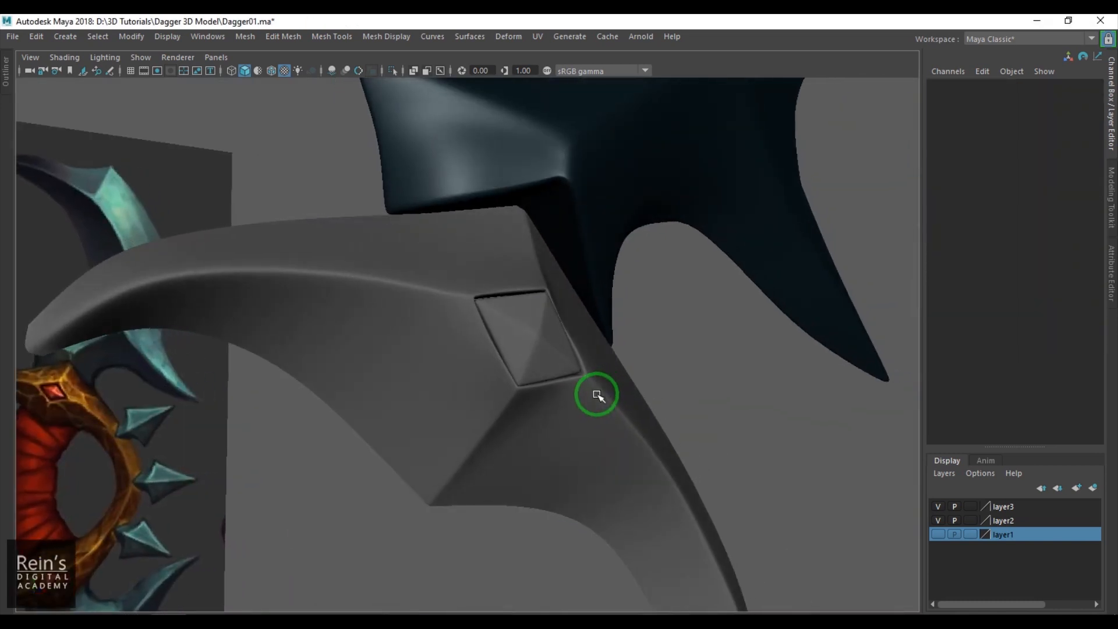
{"action": "left_click_drag", "start_coordinate": [576, 355], "coordinate": [461, 414], "text": "alt"}
{"action": "left_click", "coordinate": [460, 377]}
{"action": "right_click_drag", "start_coordinate": [459, 377], "coordinate": [427, 356]}
{"action": "left_click_drag", "start_coordinate": [441, 363], "coordinate": [605, 342], "text": "alt"}
{"action": "left_click_drag", "start_coordinate": [602, 341], "coordinate": [329, 401], "text": "alt"}
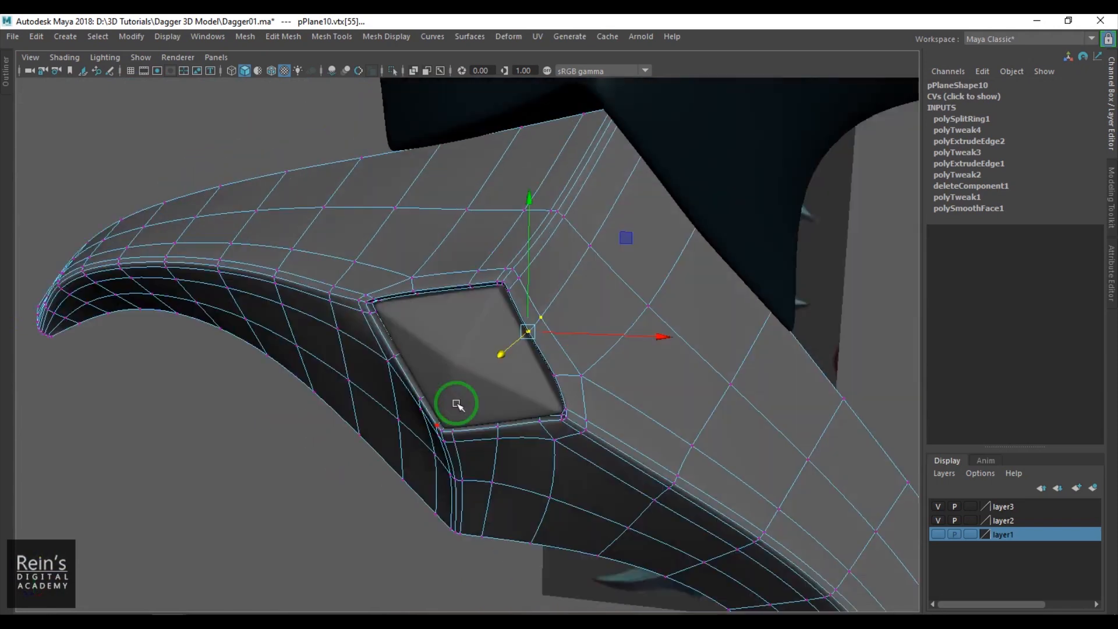
{"action": "key", "text": "F8"}
- Examine the guard and its gem from the front against the reference image
{"action": "left_click", "coordinate": [243, 449]}
{"action": "scroll", "coordinate": [537, 399], "scroll_direction": "down", "scroll_amount": 5}
{"action": "scroll", "coordinate": [588, 383], "scroll_direction": "up", "scroll_amount": 5}
{"action": "key", "text": "space"}
{"action": "key", "text": "space"}
{"action": "scroll", "coordinate": [580, 389], "scroll_direction": "down", "scroll_amount": 8}
{"action": "middle_click_drag", "start_coordinate": [682, 515], "coordinate": [609, 387], "text": "alt"}
{"action": "scroll", "coordinate": [631, 385], "scroll_direction": "up", "scroll_amount": 1}
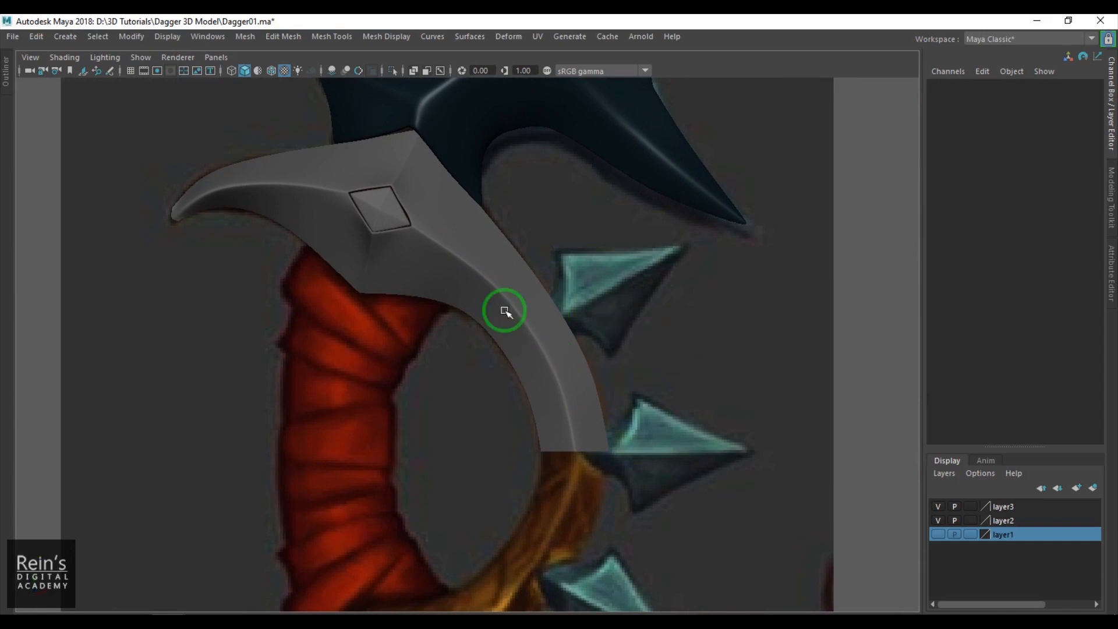
- Delete the gem's construction history and assign it a new Blinn material
{"action": "key", "text": "space"}
{"action": "left_click", "coordinate": [495, 326]}
{"action": "left_click_drag", "start_coordinate": [565, 388], "coordinate": [545, 375], "text": "alt"}
{"action": "right_click_drag", "start_coordinate": [547, 384], "coordinate": [617, 427], "text": "alt"}
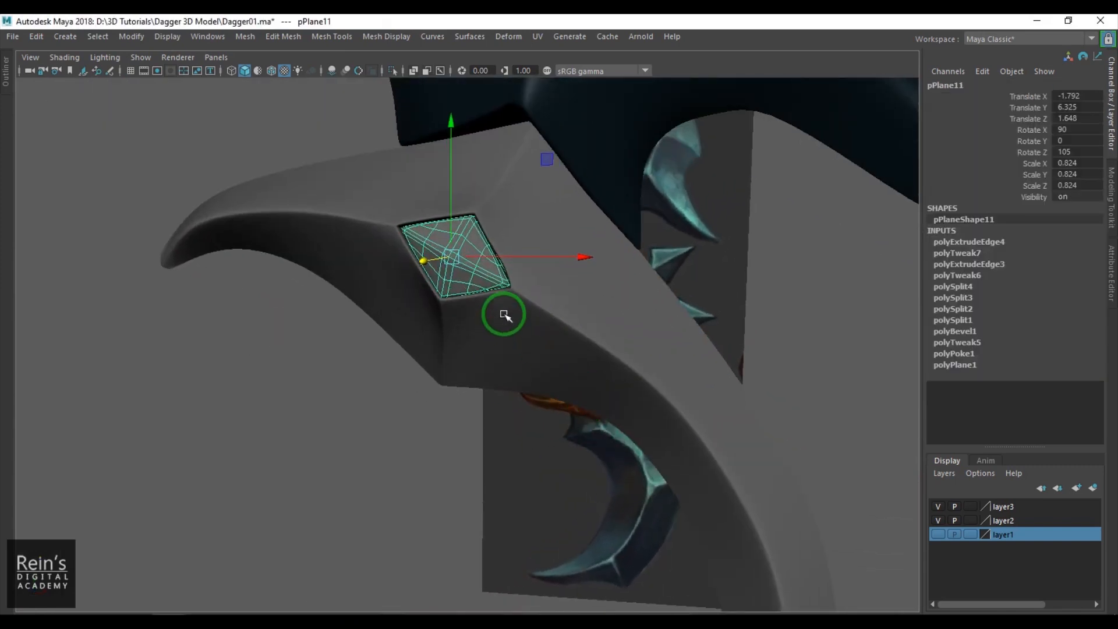
{"action": "key", "text": "alt+shift+d"}
{"action": "left_click_drag", "start_coordinate": [476, 225], "coordinate": [619, 109]}
{"action": "left_click", "coordinate": [673, 291]}
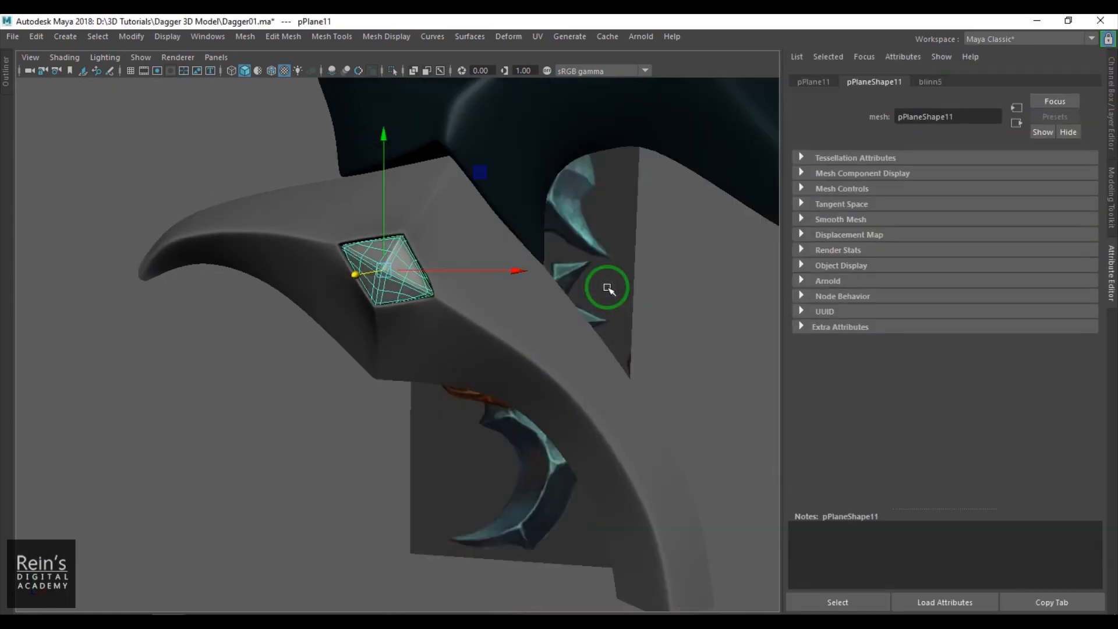
- Set the gem material's color to dark red (H 360, S 1, V 0.284) and its specular color to bright red
{"action": "left_click", "coordinate": [946, 82]}
{"action": "left_click", "coordinate": [925, 239]}
{"action": "left_click", "coordinate": [903, 226]}
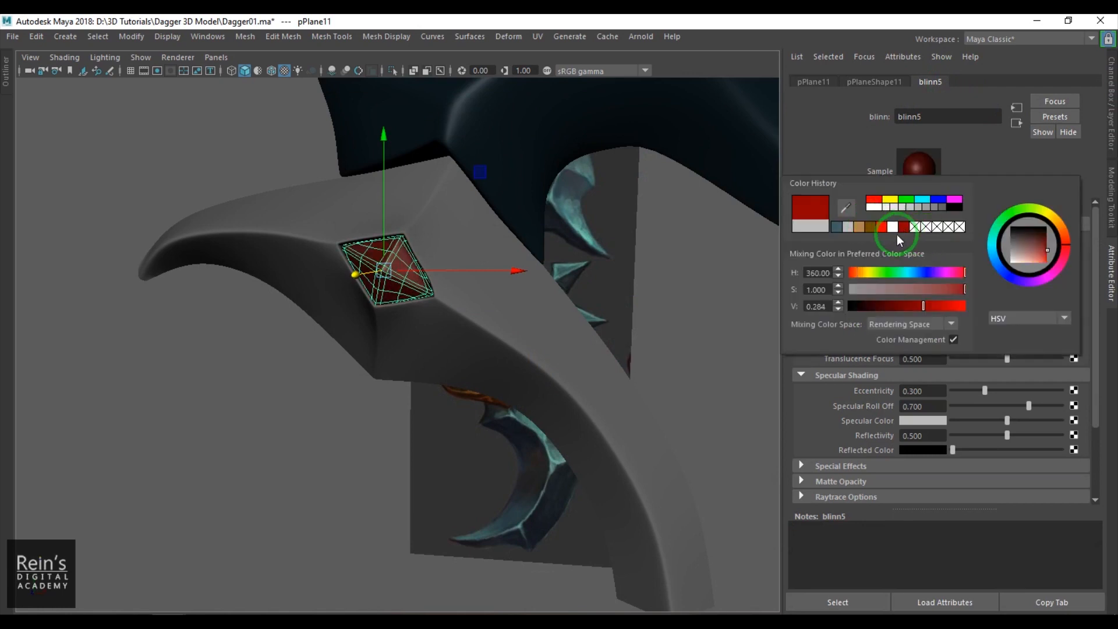
{"action": "left_click", "coordinate": [881, 156]}
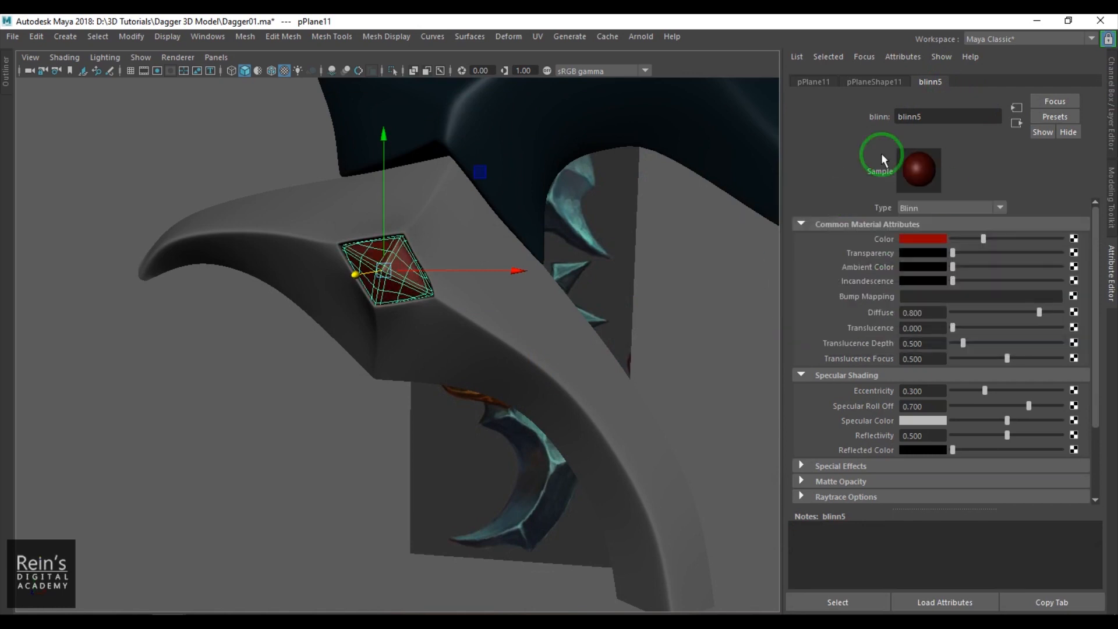
{"action": "left_click", "coordinate": [925, 421]}
{"action": "left_click", "coordinate": [866, 390]}
{"action": "left_click", "coordinate": [552, 371]}
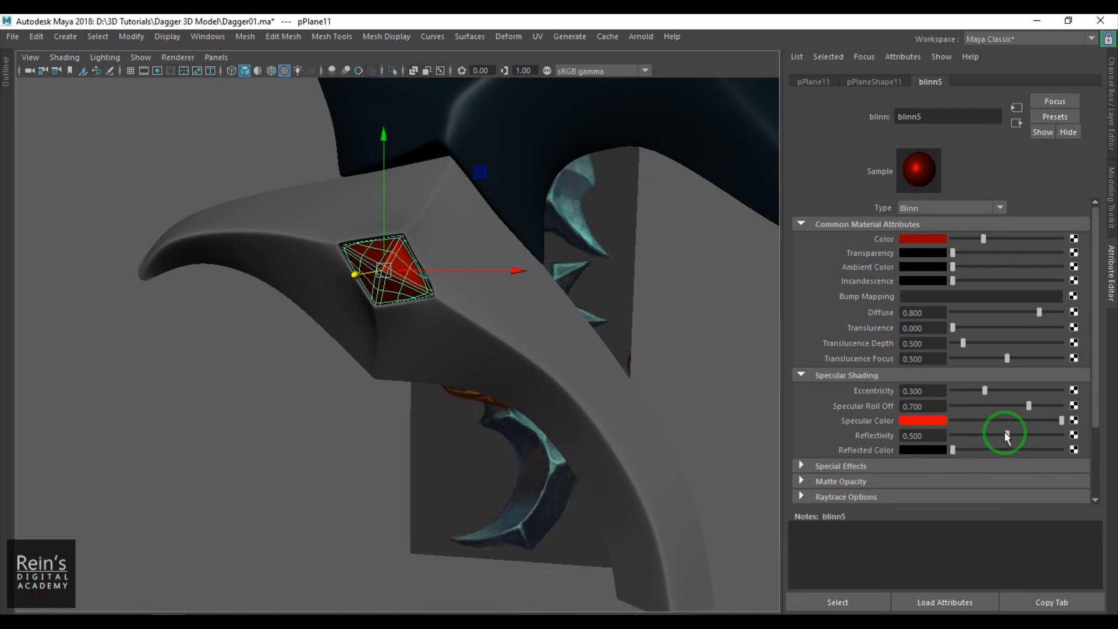
- Select the guard and assign it a new Blinn material
{"action": "left_click", "coordinate": [337, 424]}
{"action": "left_click_drag", "start_coordinate": [337, 424], "coordinate": [526, 375], "text": "alt"}
{"action": "left_click", "coordinate": [469, 342]}
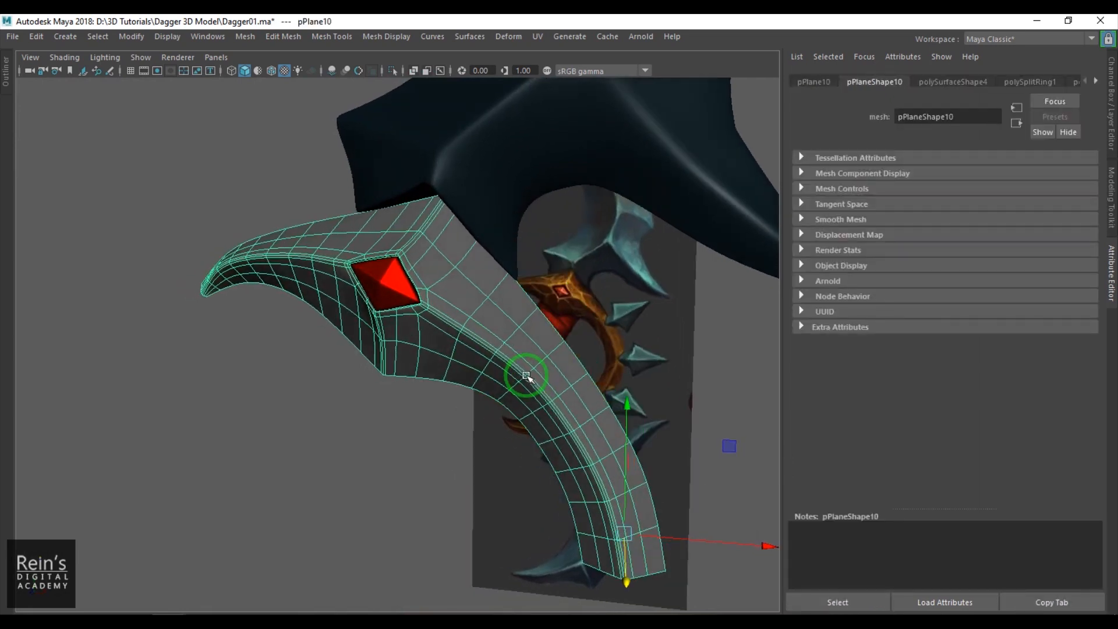
{"action": "right_click", "coordinate": [527, 363]}
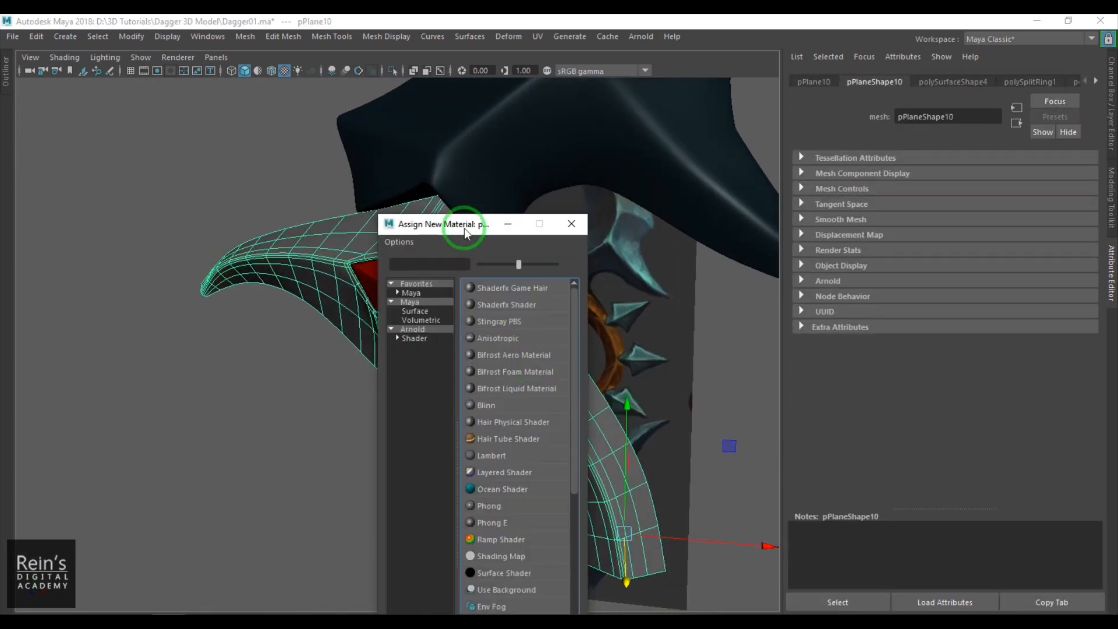
{"action": "left_click_drag", "start_coordinate": [463, 229], "coordinate": [636, 126]}
{"action": "left_click", "coordinate": [669, 299]}
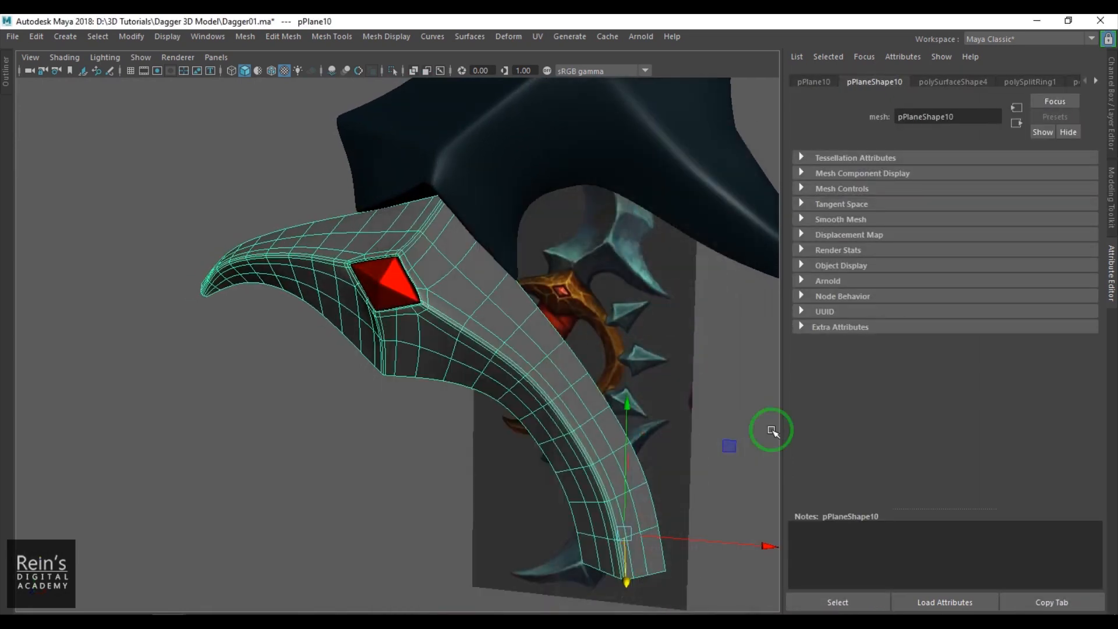
- Set the guard material's color to the brown from the color history
{"action": "left_click", "coordinate": [940, 239]}
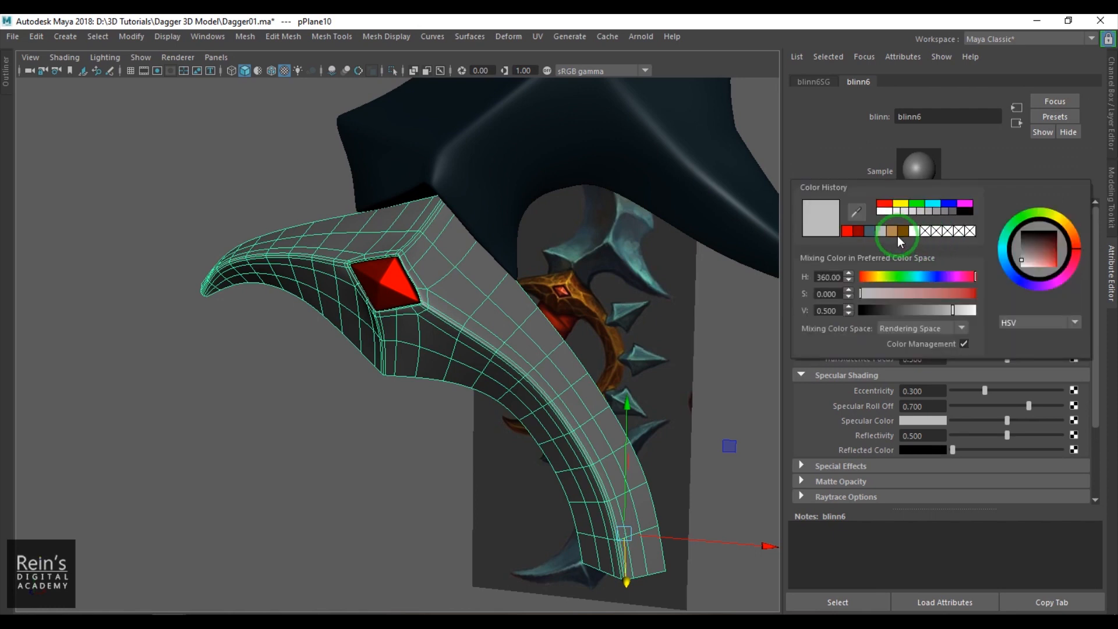
{"action": "left_click", "coordinate": [474, 386]}
{"action": "left_click", "coordinate": [392, 435]}
{"action": "left_click_drag", "start_coordinate": [387, 406], "coordinate": [347, 394], "text": "alt"}
{"action": "left_click", "coordinate": [457, 336]}
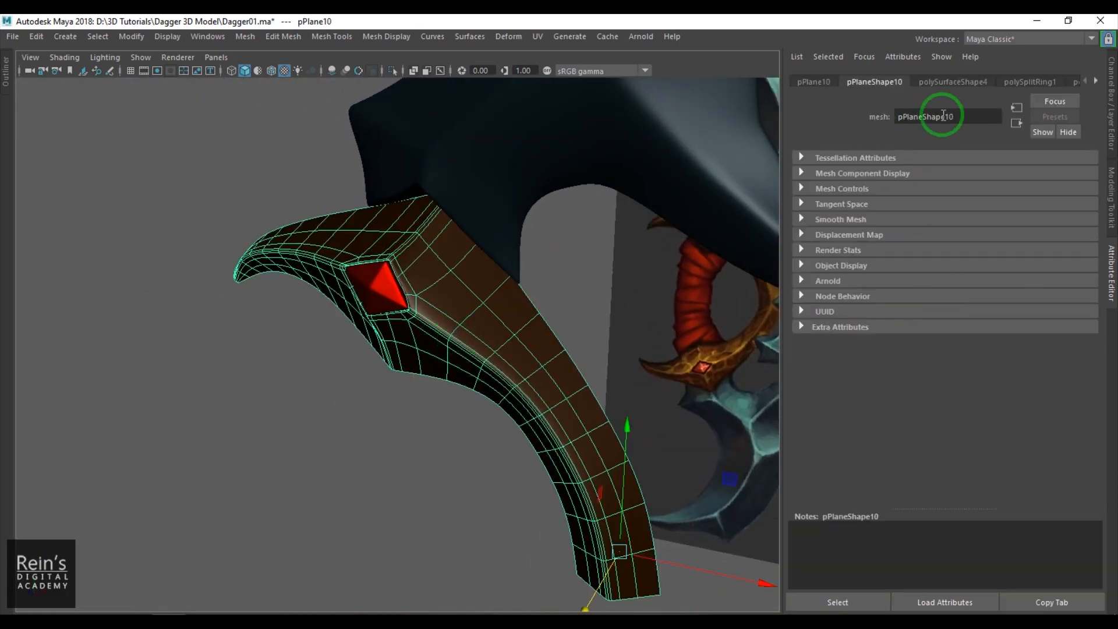
- Give the guard material a tan specular color from the color history, adjusting its brightness and the highlight's eccentricity
{"action": "left_click", "coordinate": [947, 82]}
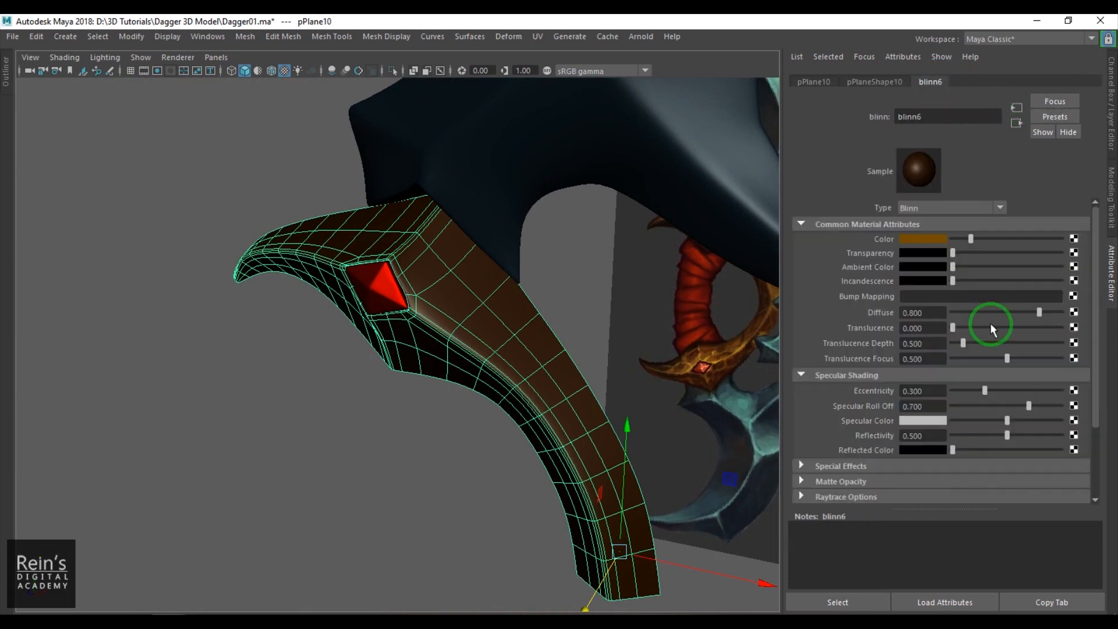
{"action": "left_click", "coordinate": [923, 421]}
{"action": "left_click", "coordinate": [904, 430]}
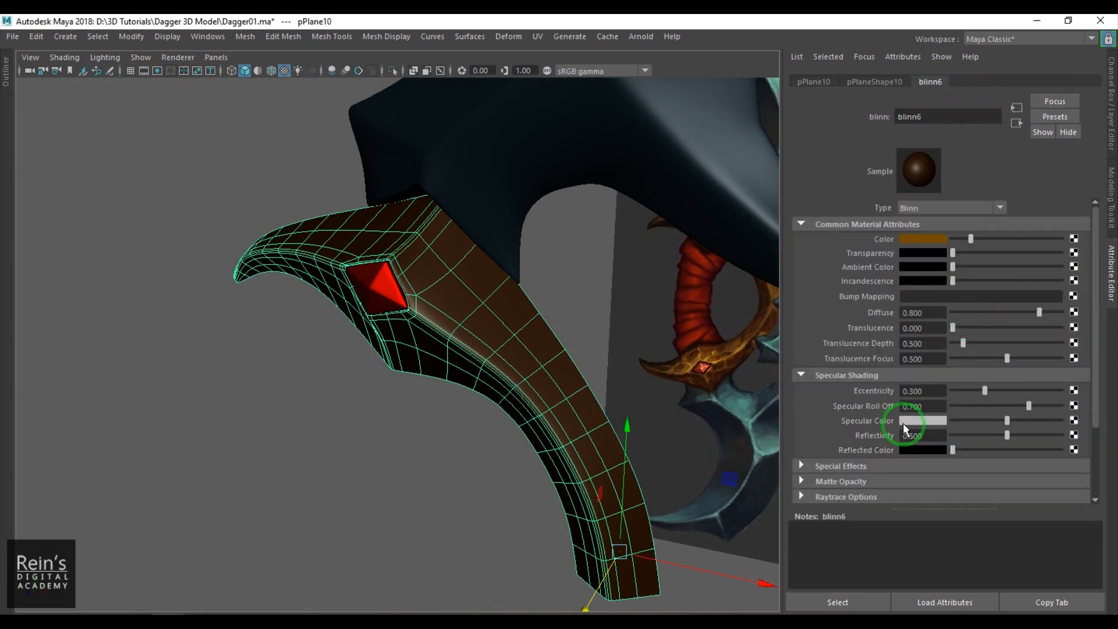
{"action": "left_click", "coordinate": [933, 421]}
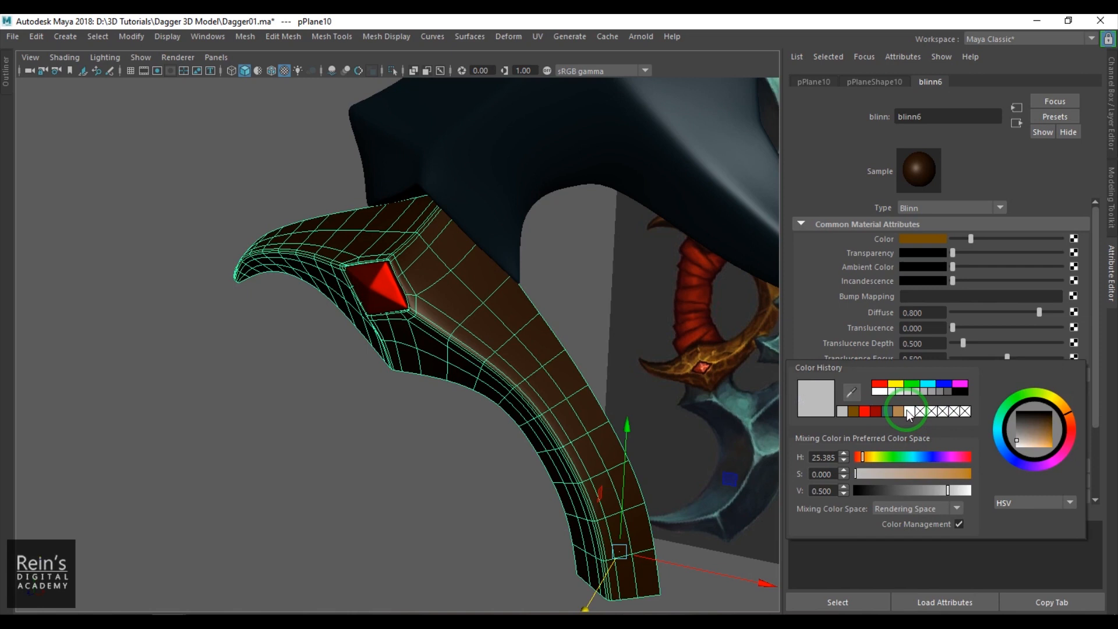
{"action": "left_click", "coordinate": [899, 413]}
{"action": "left_click", "coordinate": [956, 505]}
{"action": "left_click", "coordinate": [955, 493]}
{"action": "left_click_drag", "start_coordinate": [956, 492], "coordinate": [962, 491]}
{"action": "left_click_drag", "start_coordinate": [982, 389], "coordinate": [1049, 407]}
- Enable the viewport's sRGB gamma view transform and review the guard, gem and blade from several angles
{"action": "left_click", "coordinate": [409, 431]}
{"action": "scroll", "coordinate": [409, 431], "scroll_direction": "down", "scroll_amount": 4}
{"action": "mouse_move", "coordinate": [441, 409]}
{"action": "left_mouse_down", "text": "alt"}
{"action": "mouse_move", "coordinate": [510, 382]}
{"action": "mouse_move", "coordinate": [474, 391]}
{"action": "mouse_move", "coordinate": [439, 99]}
{"action": "left_mouse_up", "text": "alt"}
{"action": "left_click", "coordinate": [547, 71]}
{"action": "left_click_drag", "start_coordinate": [533, 225], "coordinate": [598, 311], "text": "alt"}
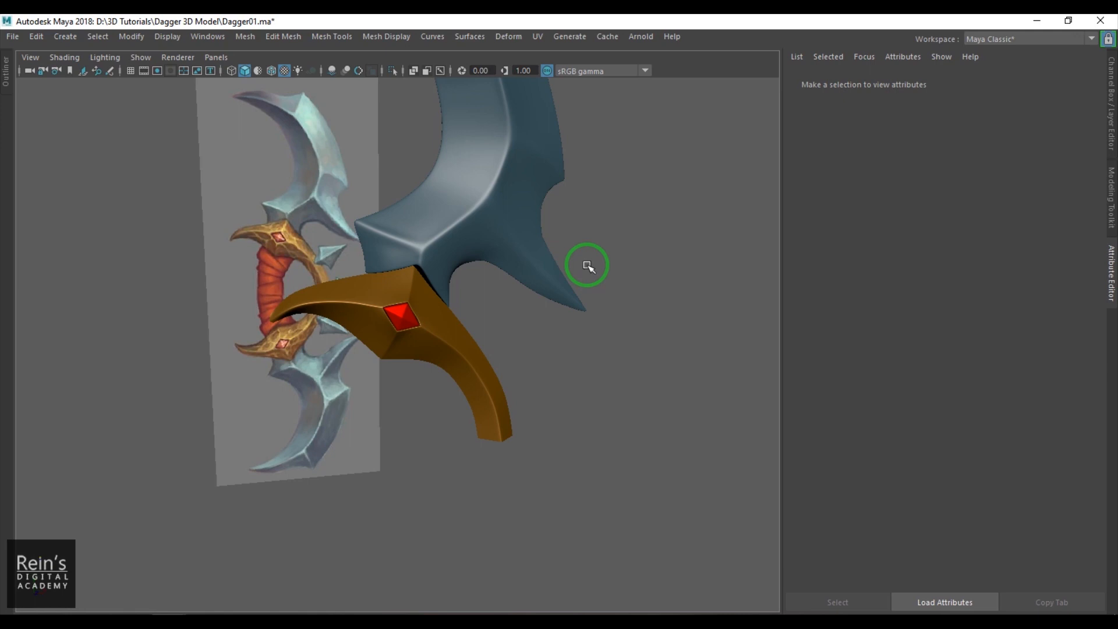
{"action": "left_click_drag", "start_coordinate": [587, 266], "coordinate": [476, 297], "text": "alt"}
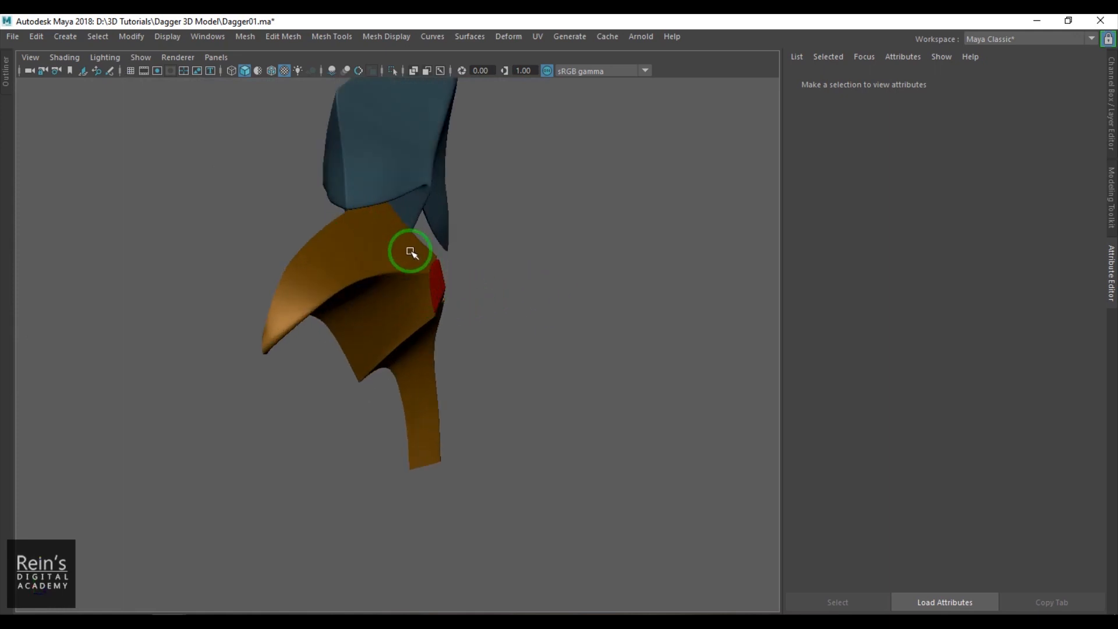
{"action": "left_click_drag", "start_coordinate": [361, 200], "coordinate": [386, 200], "text": "alt"}
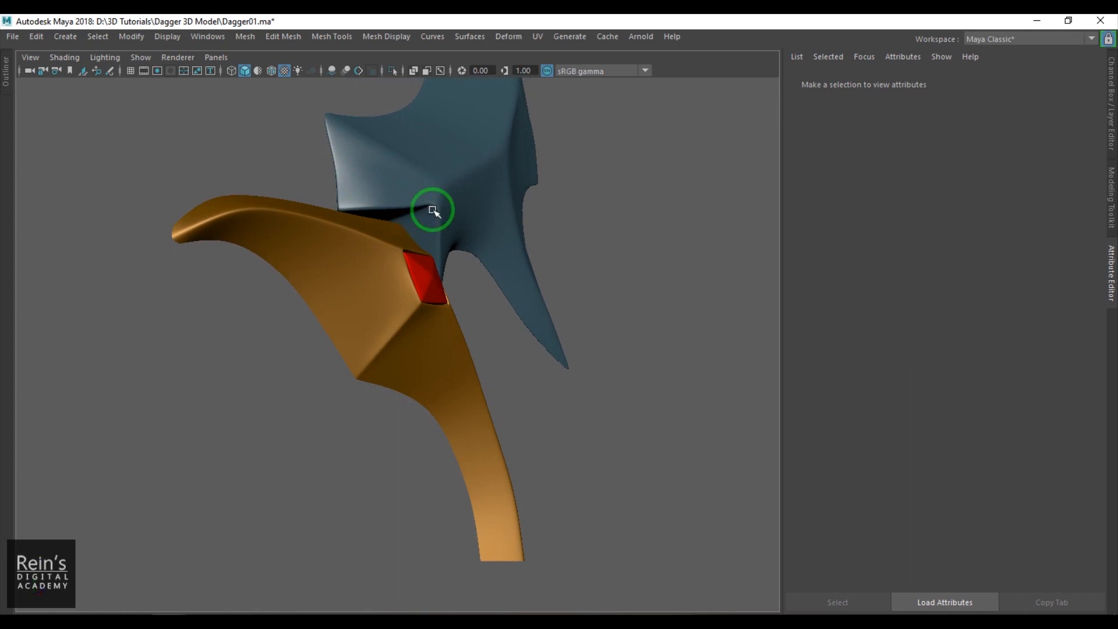
{"action": "left_click_drag", "start_coordinate": [418, 214], "coordinate": [415, 261], "text": "alt"}
- Adjust the depth of the guard's upper-edge vertices where the guard meets the blade
{"action": "left_click", "coordinate": [414, 260]}
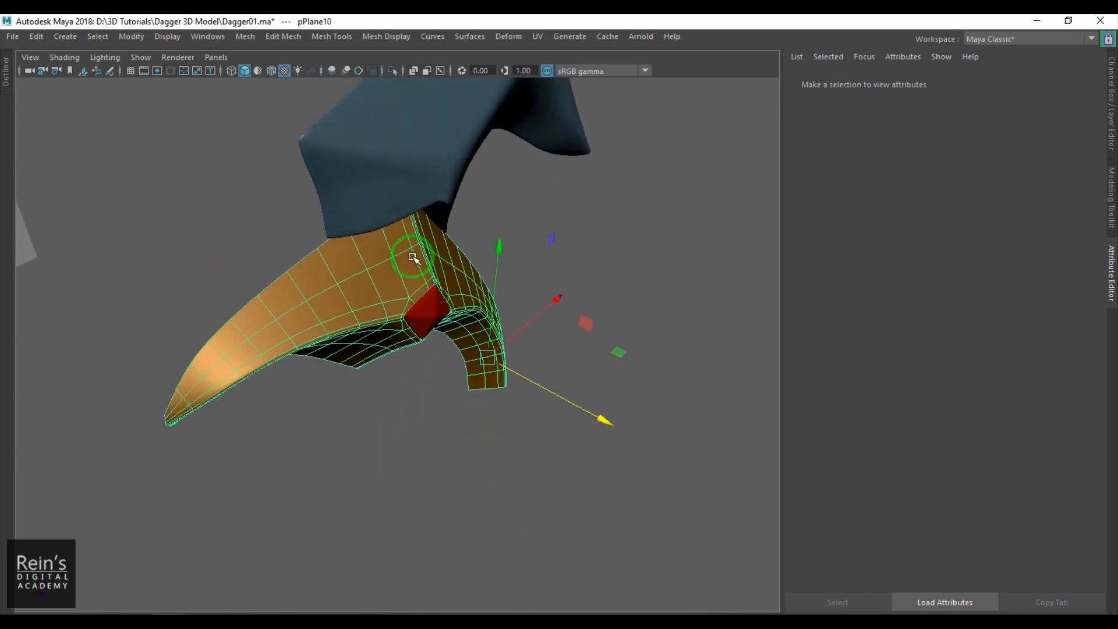
{"action": "right_click_drag", "start_coordinate": [412, 257], "coordinate": [361, 197]}
{"action": "left_click_drag", "start_coordinate": [319, 152], "coordinate": [307, 167], "text": "alt"}
{"action": "left_click_drag", "start_coordinate": [345, 134], "coordinate": [486, 237]}
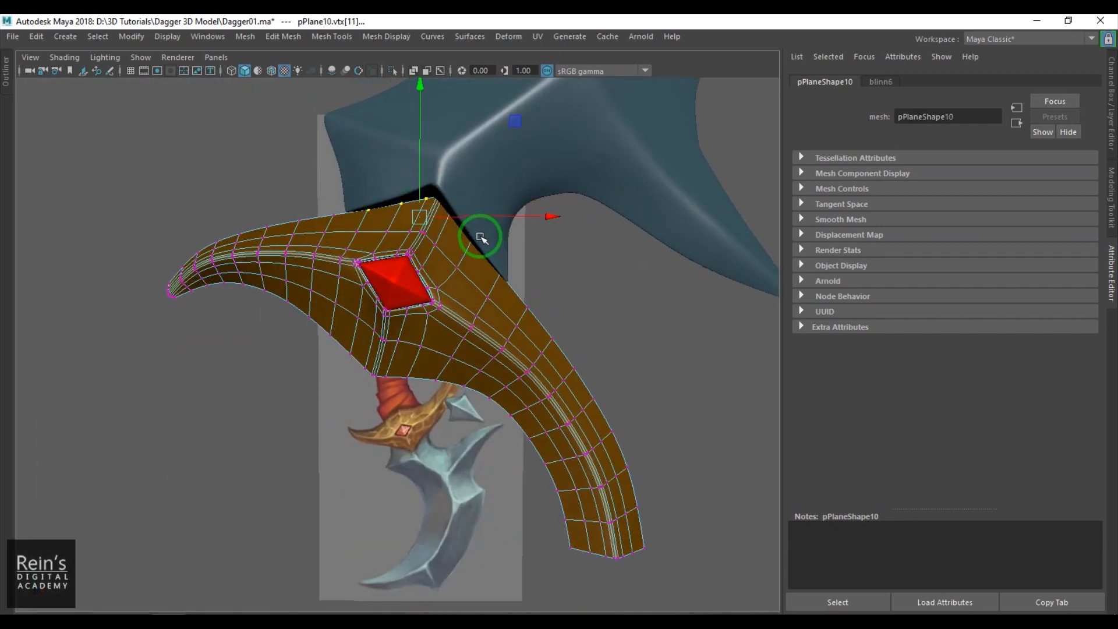
{"action": "key", "text": "4"}
{"action": "mouse_move", "coordinate": [492, 264]}
{"action": "left_mouse_down", "text": "shift"}
{"action": "mouse_move", "coordinate": [513, 280]}
{"action": "mouse_move", "coordinate": [478, 283]}
{"action": "left_mouse_up", "text": "shift"}
{"action": "key", "text": "5"}
{"action": "mouse_move", "coordinate": [499, 232]}
{"action": "left_mouse_down", "text": "alt"}
{"action": "mouse_move", "coordinate": [513, 265]}
{"action": "mouse_move", "coordinate": [462, 279]}
{"action": "left_mouse_up", "text": "alt"}
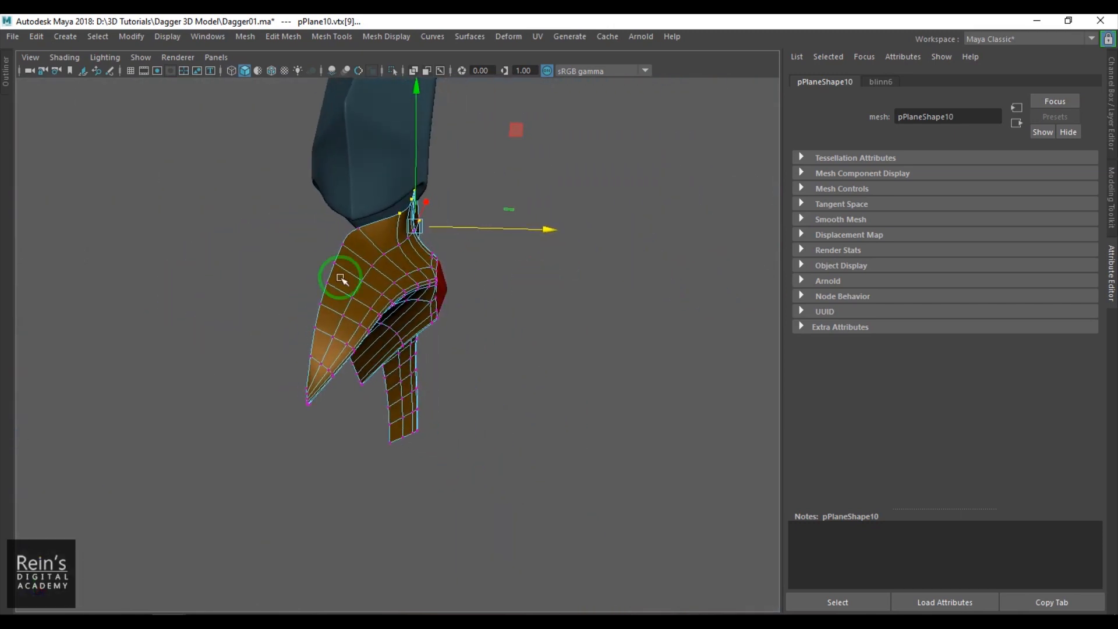
{"action": "left_click_drag", "start_coordinate": [344, 212], "coordinate": [248, 238], "text": "alt"}
{"action": "key", "text": "ctrl+z"}
{"action": "right_click_drag", "start_coordinate": [342, 247], "coordinate": [370, 228]}
- Examine the guard against the front reference image, including its lower end and the spikes beside it
{"action": "left_click", "coordinate": [267, 364]}
{"action": "scroll", "coordinate": [355, 354], "scroll_direction": "down", "scroll_amount": 5}
{"action": "left_click_drag", "start_coordinate": [355, 354], "coordinate": [392, 399], "text": "alt"}
{"action": "scroll", "coordinate": [390, 400], "scroll_direction": "up", "scroll_amount": 5}
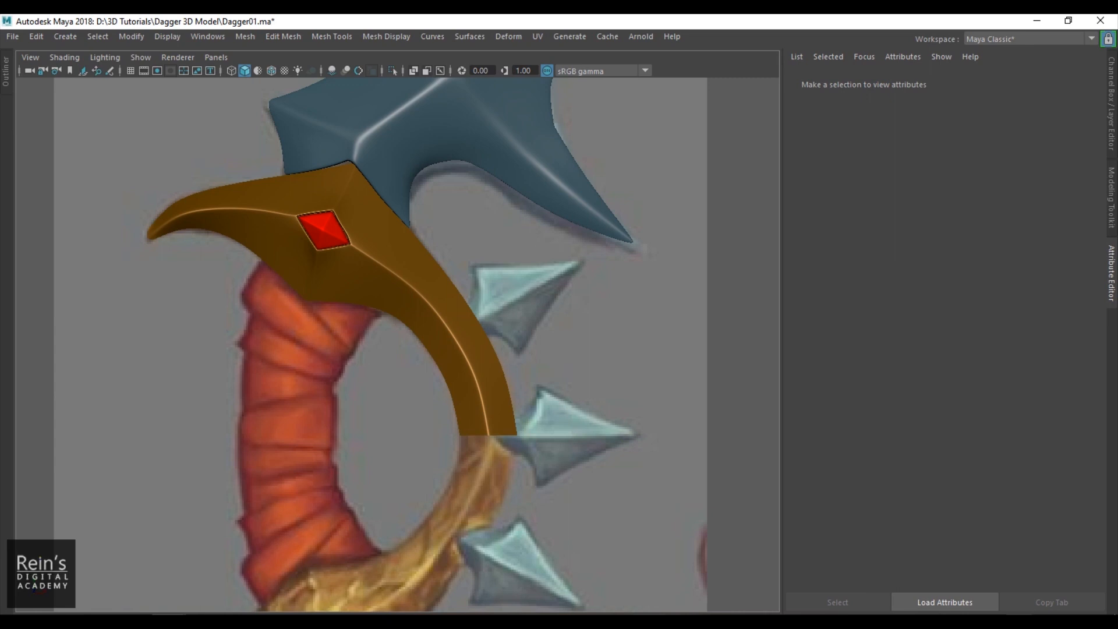
{"action": "left_click", "coordinate": [961, 624]}
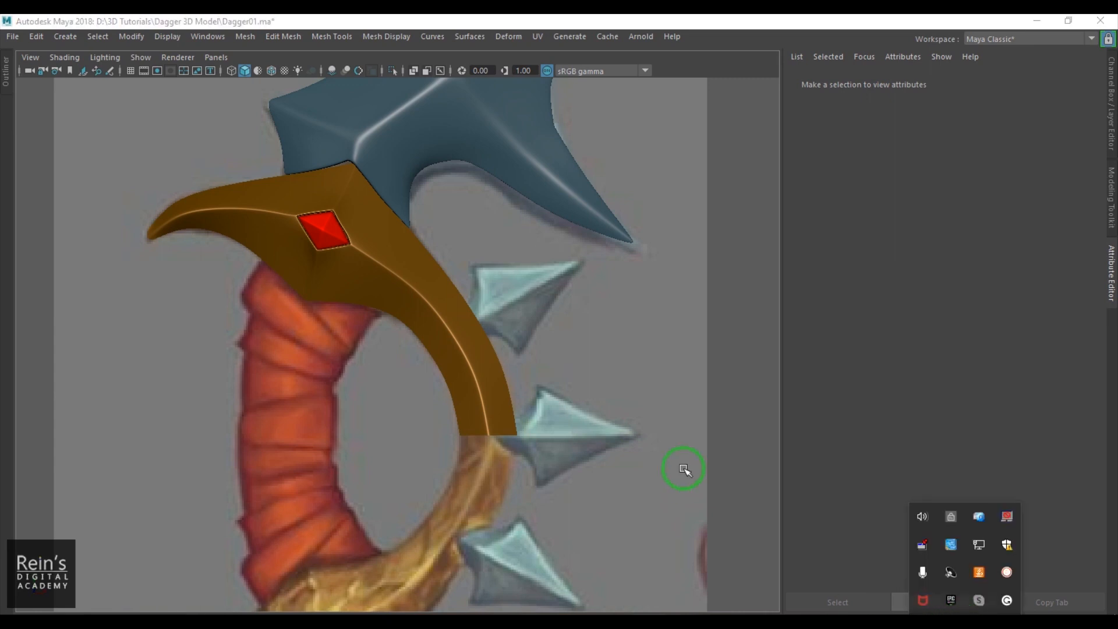
{"action": "left_click", "coordinate": [685, 472]}
{"action": "scroll", "coordinate": [690, 411], "scroll_direction": "down", "scroll_amount": 3}
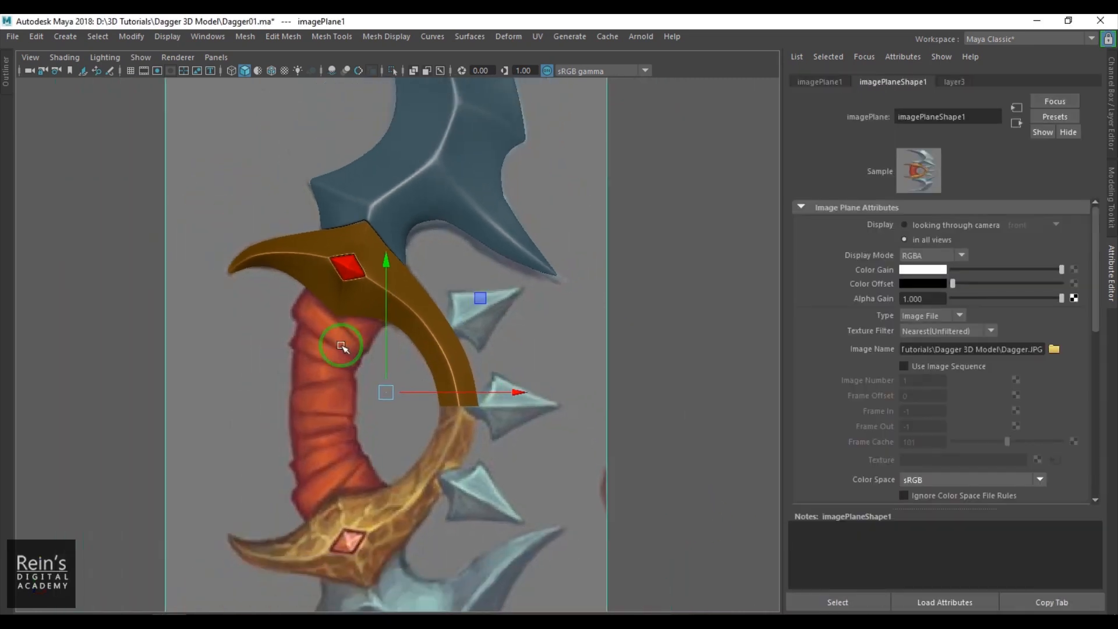
{"action": "scroll", "coordinate": [501, 333], "scroll_direction": "up", "scroll_amount": 4}
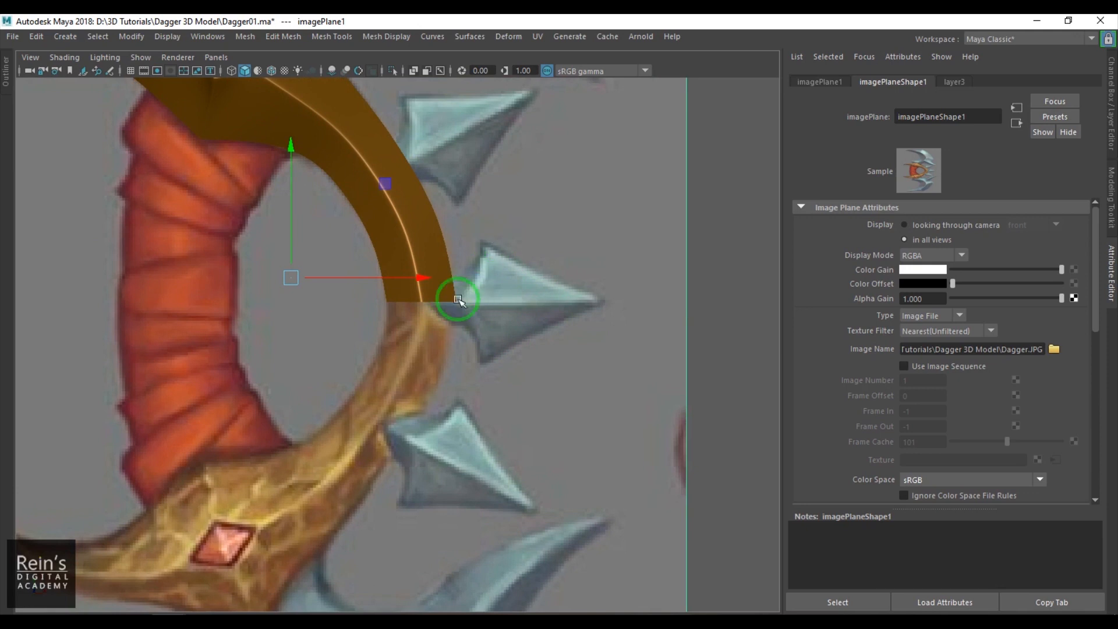
{"action": "scroll", "coordinate": [512, 350], "scroll_direction": "down", "scroll_amount": 3}
{"action": "left_click", "coordinate": [615, 353]}
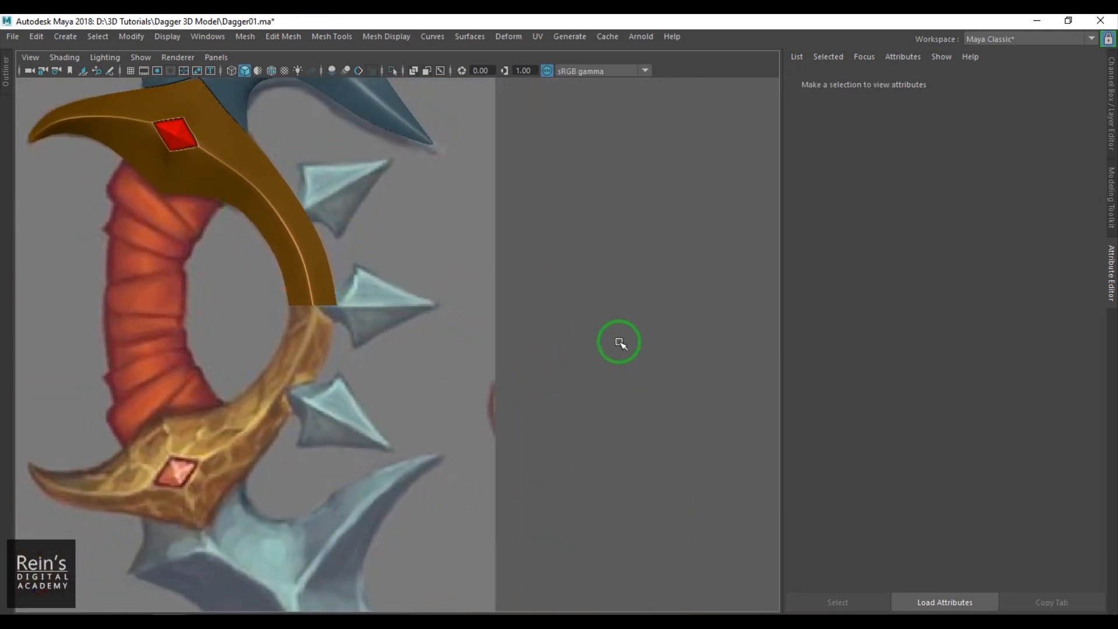
- Create a polygon plane beside the reference image and rotate it 90° in X and 45° in Z
{"action": "right_click_drag", "start_coordinate": [631, 265], "coordinate": [580, 248], "text": "shift"}
{"action": "left_click_drag", "start_coordinate": [223, 304], "coordinate": [581, 427]}
{"action": "key", "text": "e"}
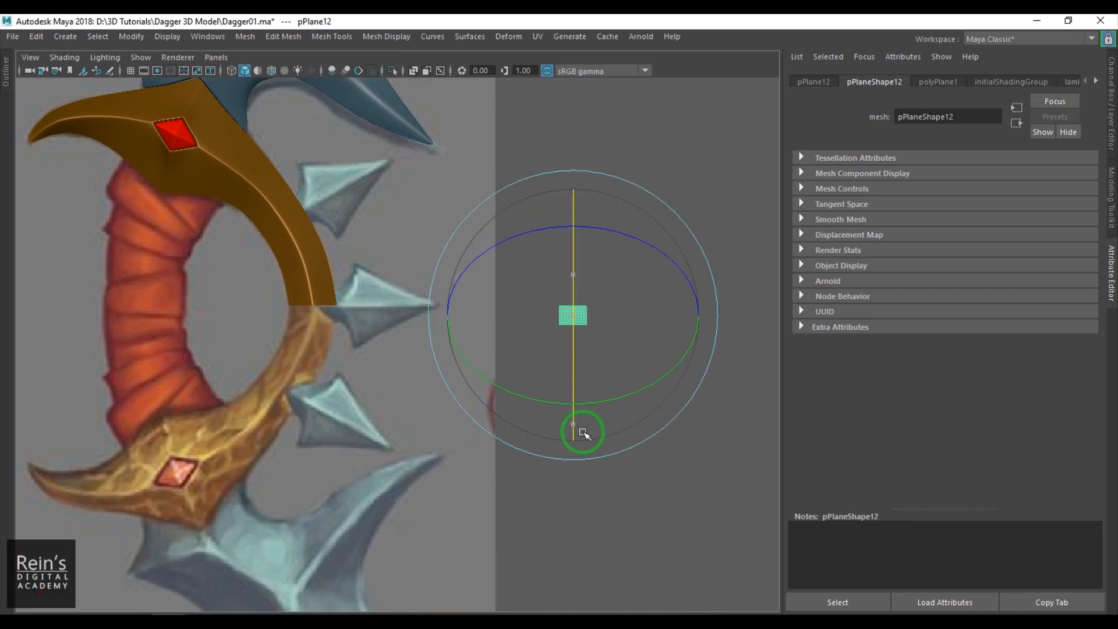
{"action": "left_click", "coordinate": [1110, 153]}
{"action": "left_click_drag", "start_coordinate": [674, 250], "coordinate": [673, 305]}
{"action": "left_click_drag", "start_coordinate": [602, 207], "coordinate": [579, 242]}
- Reduce the plane's width and height subdivisions so that it is a single face
{"action": "left_click", "coordinate": [978, 245]}
{"action": "left_click_drag", "start_coordinate": [1040, 279], "coordinate": [1078, 285]}
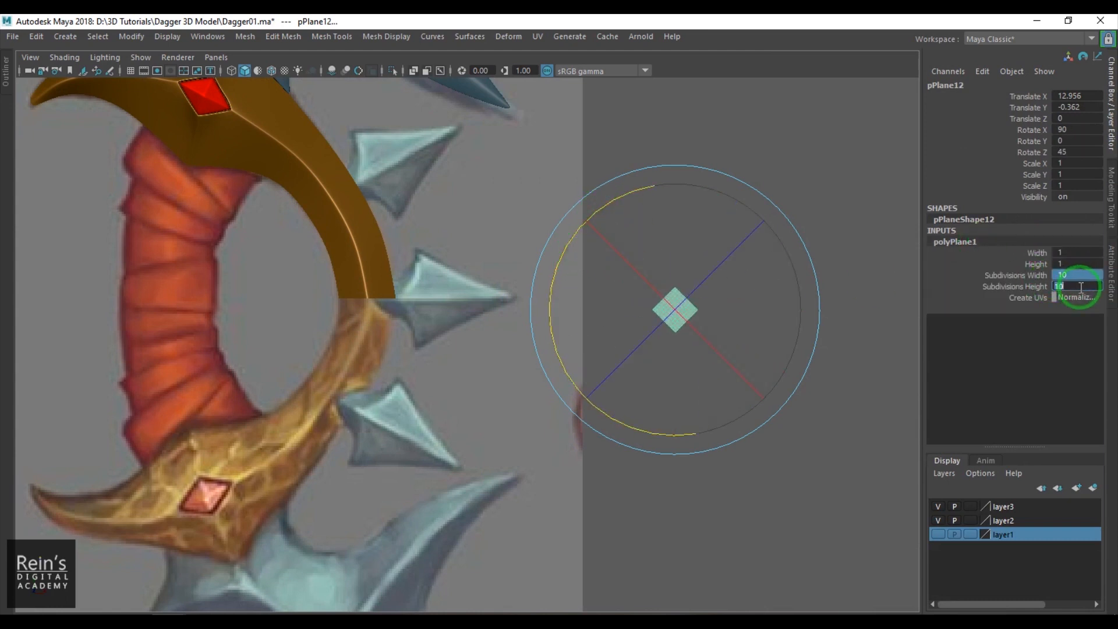
{"action": "left_click", "coordinate": [755, 503]}
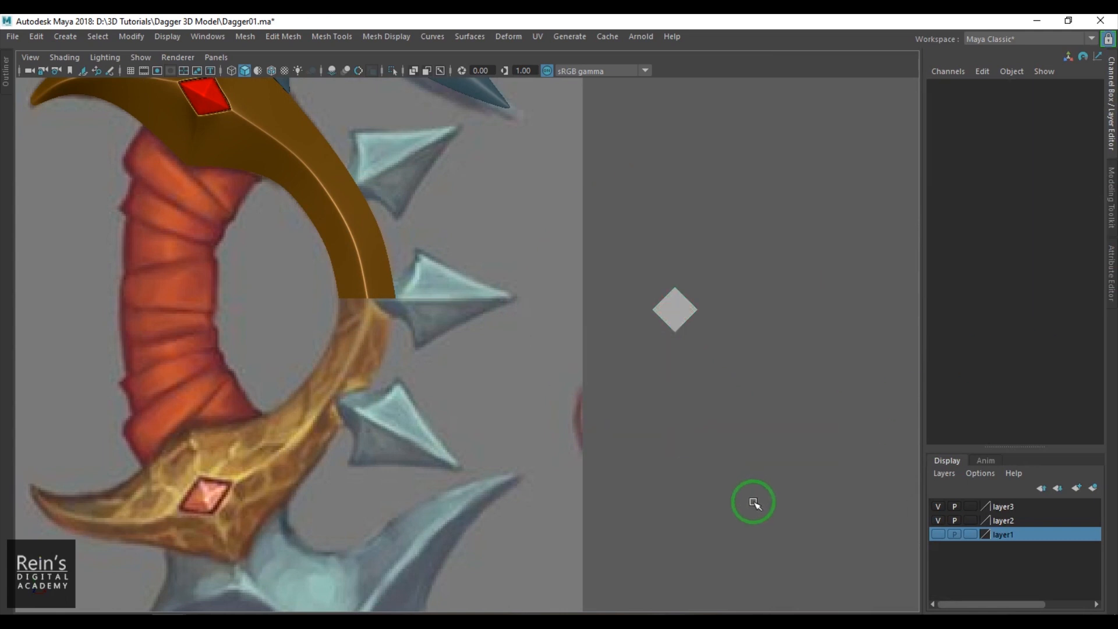
- Poke the diamond-shaped plane's face to split it into four triangles
{"action": "scroll", "coordinate": [748, 483], "scroll_direction": "up", "scroll_amount": 3}
{"action": "left_click_drag", "start_coordinate": [779, 367], "coordinate": [745, 243]}
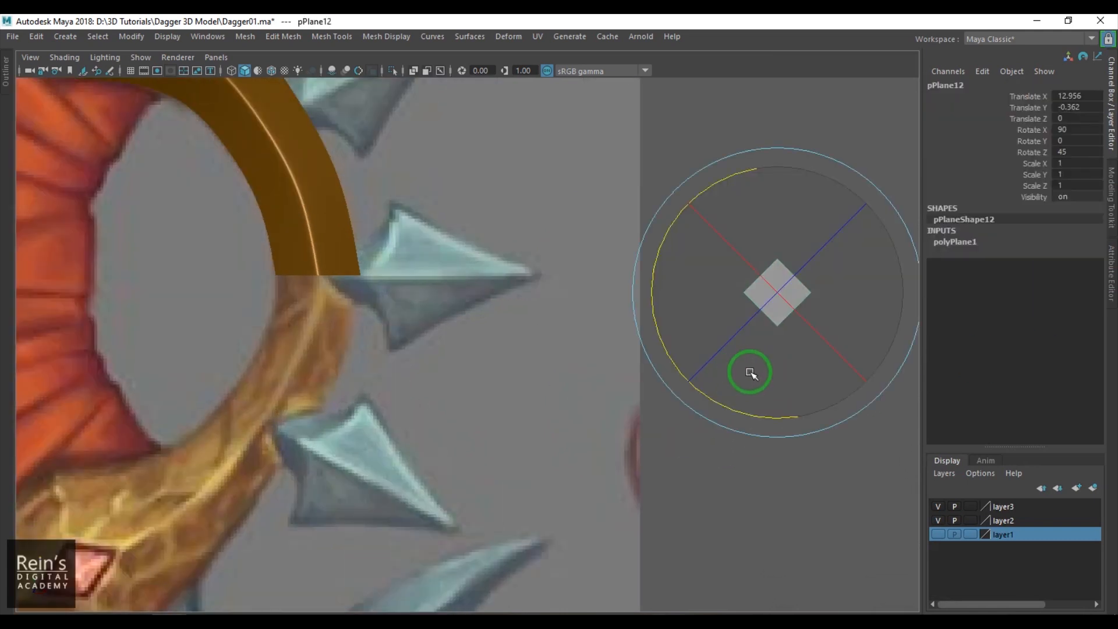
{"action": "middle_click_drag", "start_coordinate": [750, 373], "coordinate": [541, 369], "text": "alt"}
{"action": "scroll", "coordinate": [542, 369], "scroll_direction": "up", "scroll_amount": 2}
{"action": "left_click", "coordinate": [285, 37]}
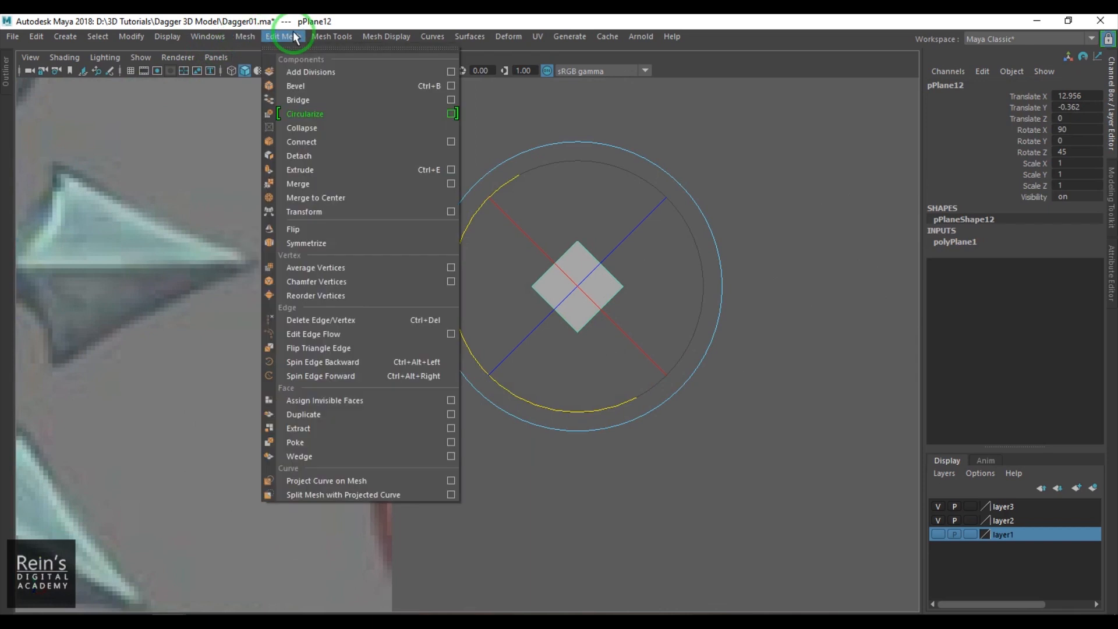
{"action": "left_click", "coordinate": [328, 443]}
{"action": "left_click", "coordinate": [569, 303]}
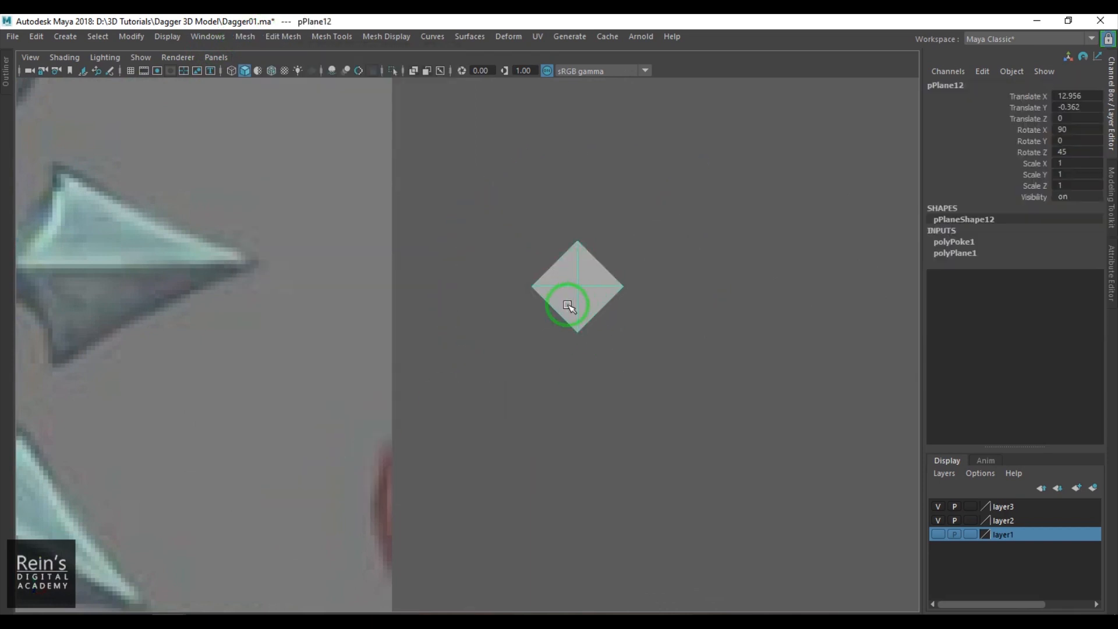
- Place the plane over the reference's middle spike at scale 2.33 and move its right vertex out to the spike's tip
{"action": "middle_click_drag", "start_coordinate": [569, 303], "coordinate": [674, 340], "text": "alt"}
{"action": "left_click_drag", "start_coordinate": [687, 319], "coordinate": [197, 322]}
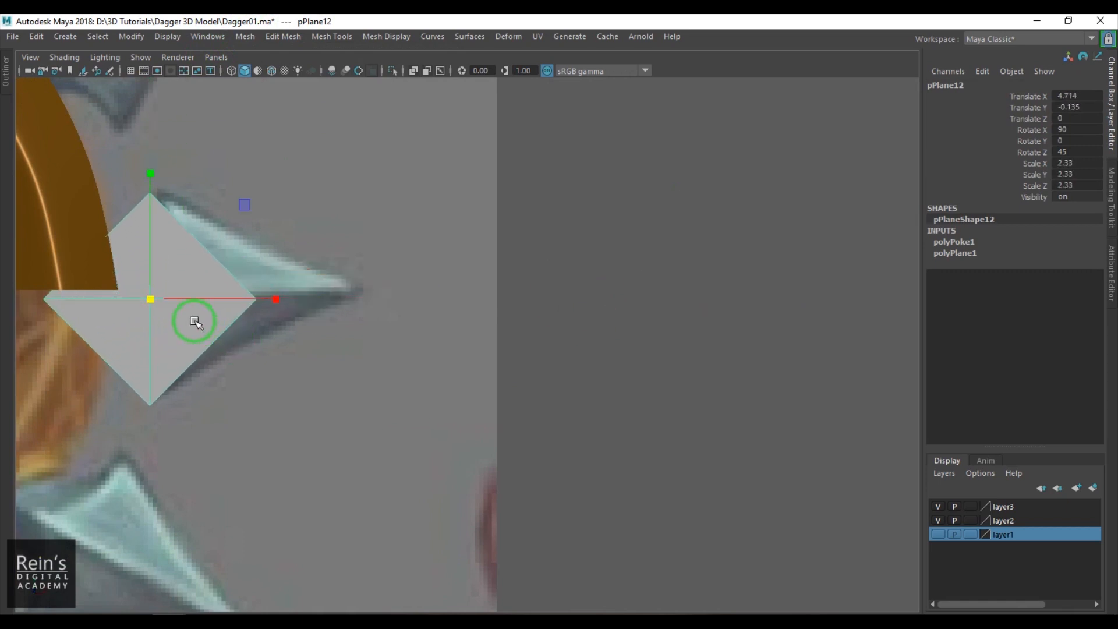
{"action": "key", "text": "F9"}
{"action": "left_click", "coordinate": [256, 300]}
{"action": "left_click_drag", "start_coordinate": [289, 303], "coordinate": [392, 307]}
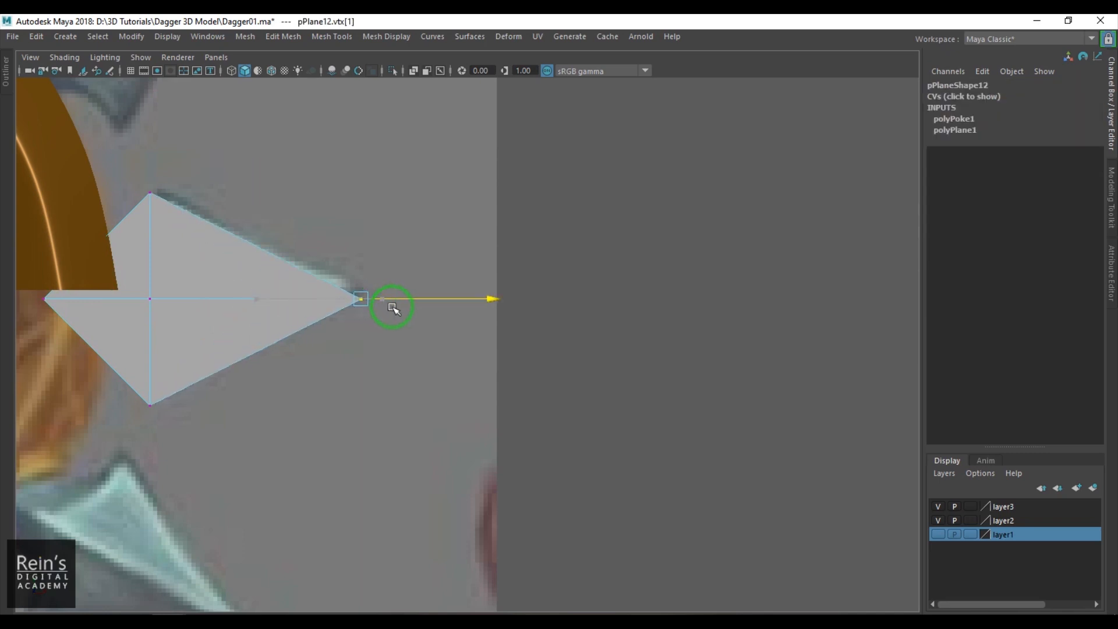
- Shift the plane's top and bottom vertices to the spike's corners and move the center vertex left toward the guard
{"action": "middle_click_drag", "start_coordinate": [175, 271], "coordinate": [251, 290], "text": "alt"}
{"action": "left_click_drag", "start_coordinate": [234, 234], "coordinate": [235, 235]}
{"action": "left_click_drag", "start_coordinate": [219, 411], "coordinate": [245, 444], "text": "shift"}
{"action": "middle_click_drag", "start_coordinate": [246, 352], "coordinate": [294, 350], "text": "alt"}
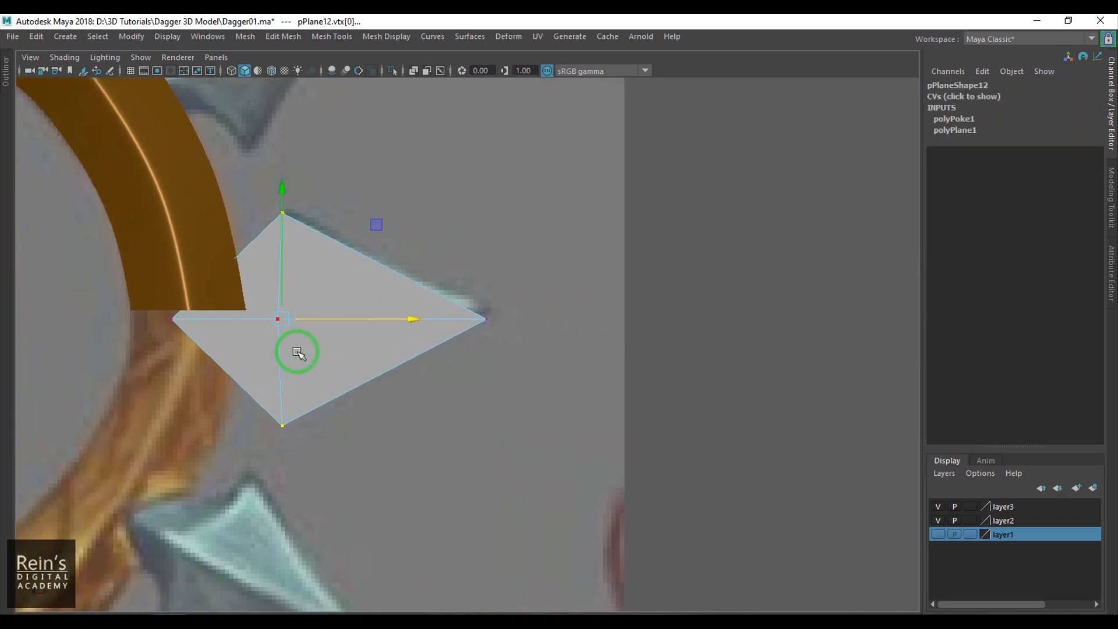
{"action": "key", "text": "4"}
{"action": "left_click", "coordinate": [279, 319]}
{"action": "left_click_drag", "start_coordinate": [332, 320], "coordinate": [303, 322]}
{"action": "key", "text": "6"}
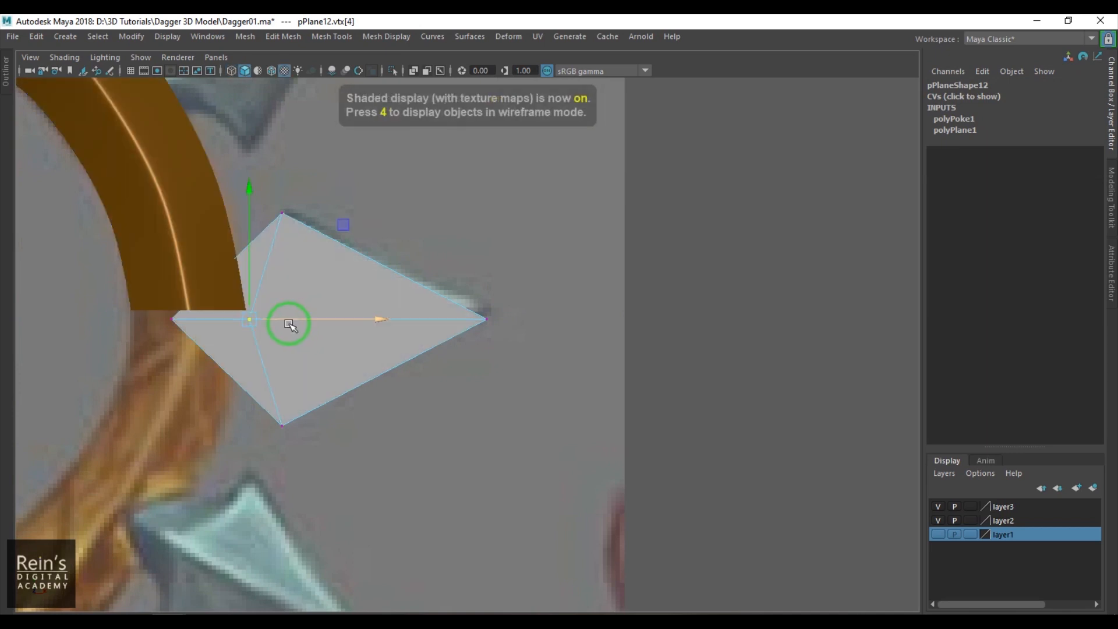
- Delete the two triangular faces on the spike's left side, next to the guard
{"action": "right_click_drag", "start_coordinate": [200, 357], "coordinate": [199, 358]}
{"action": "left_click", "coordinate": [220, 384]}
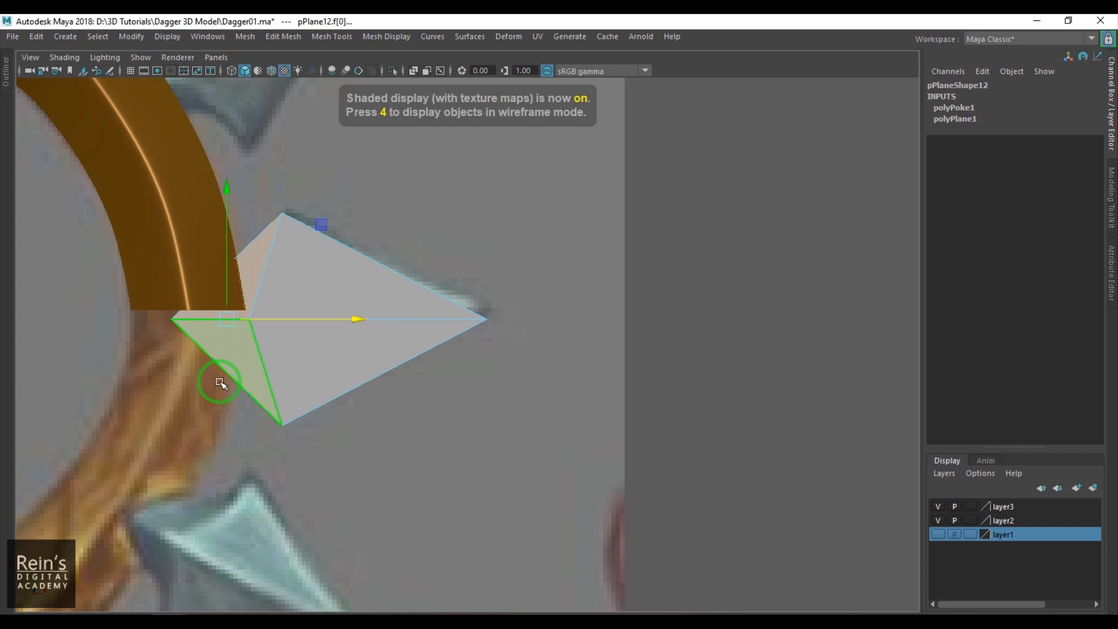
{"action": "key", "text": "Delete"}
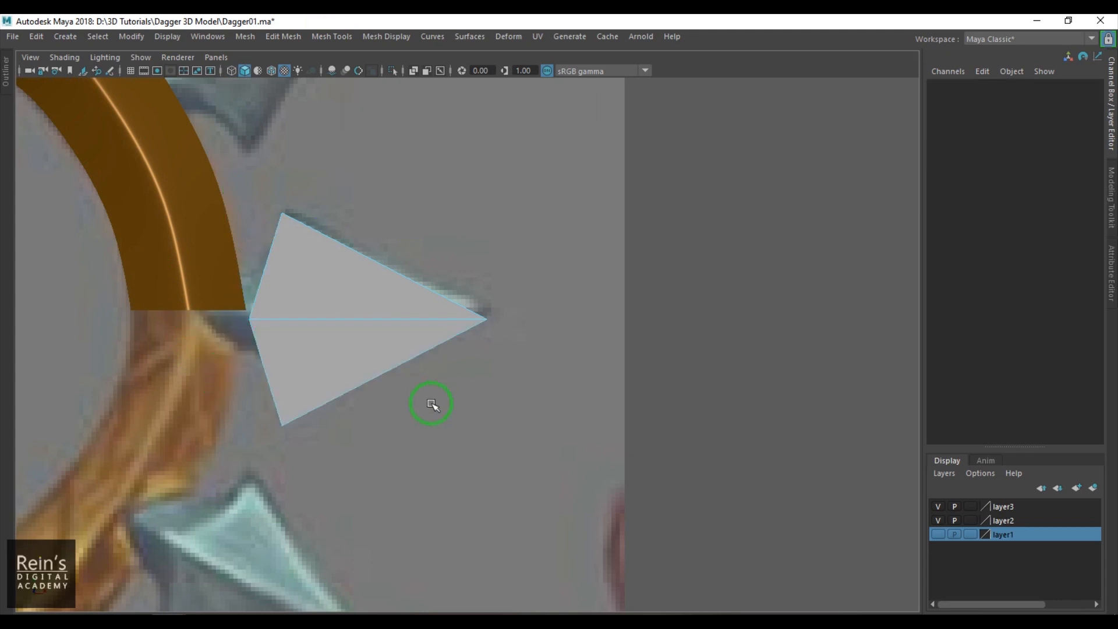
{"action": "key", "text": "F8"}
- Select the spike mesh and compare its outline with the reference in wireframe and shaded display
{"action": "left_click", "coordinate": [666, 316]}
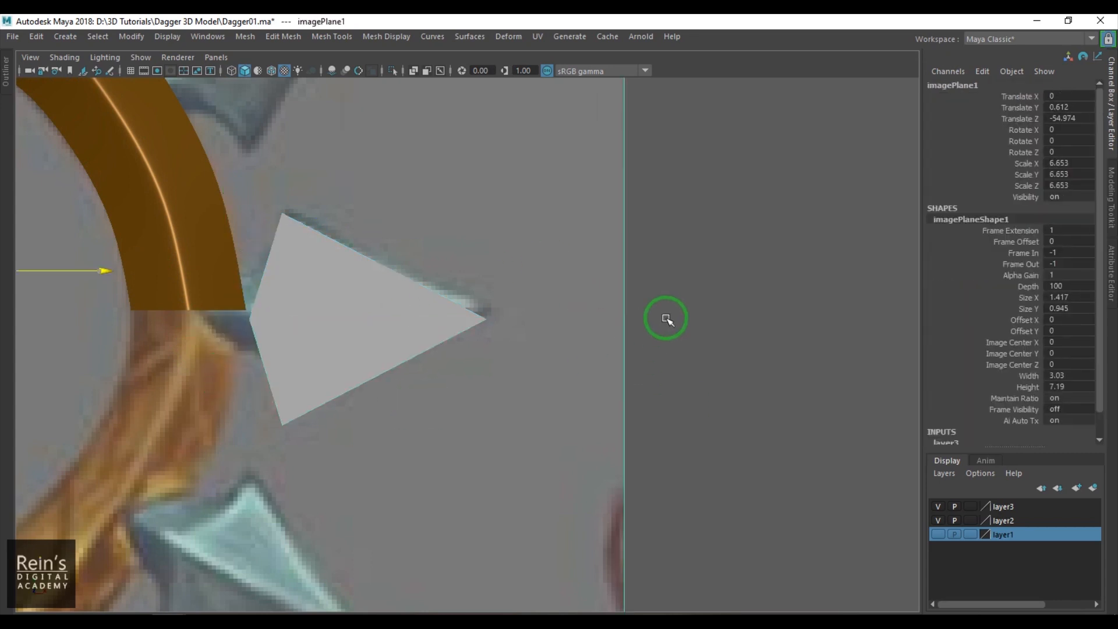
{"action": "left_click_drag", "start_coordinate": [666, 317], "coordinate": [666, 324]}
{"action": "left_click", "coordinate": [326, 335]}
{"action": "middle_click_drag", "start_coordinate": [327, 334], "coordinate": [402, 339], "text": "alt"}
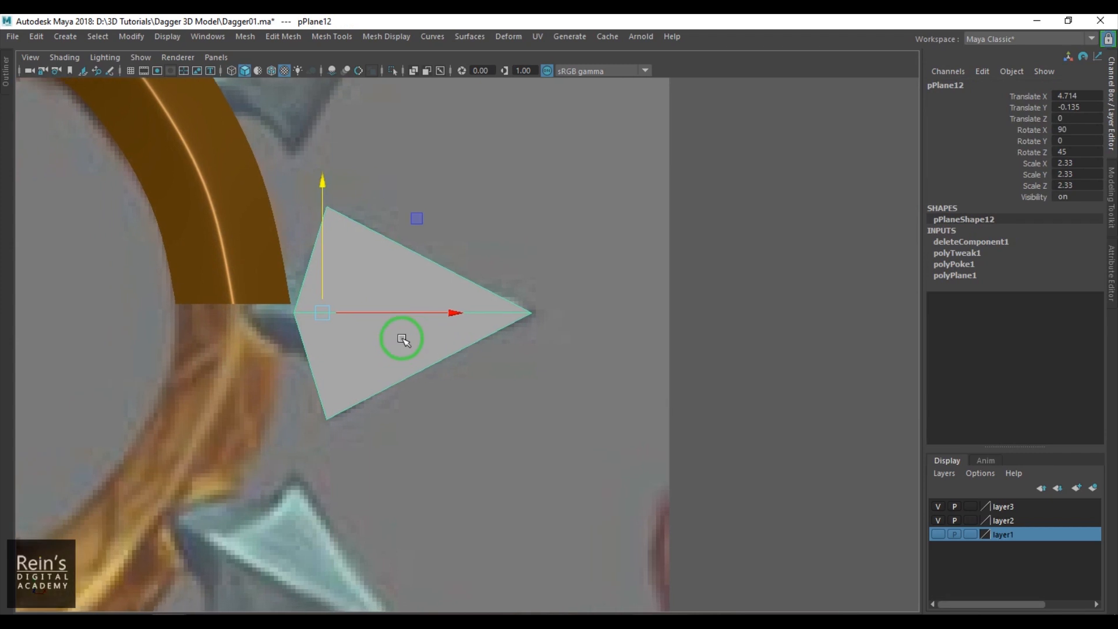
{"action": "key", "text": "4"}
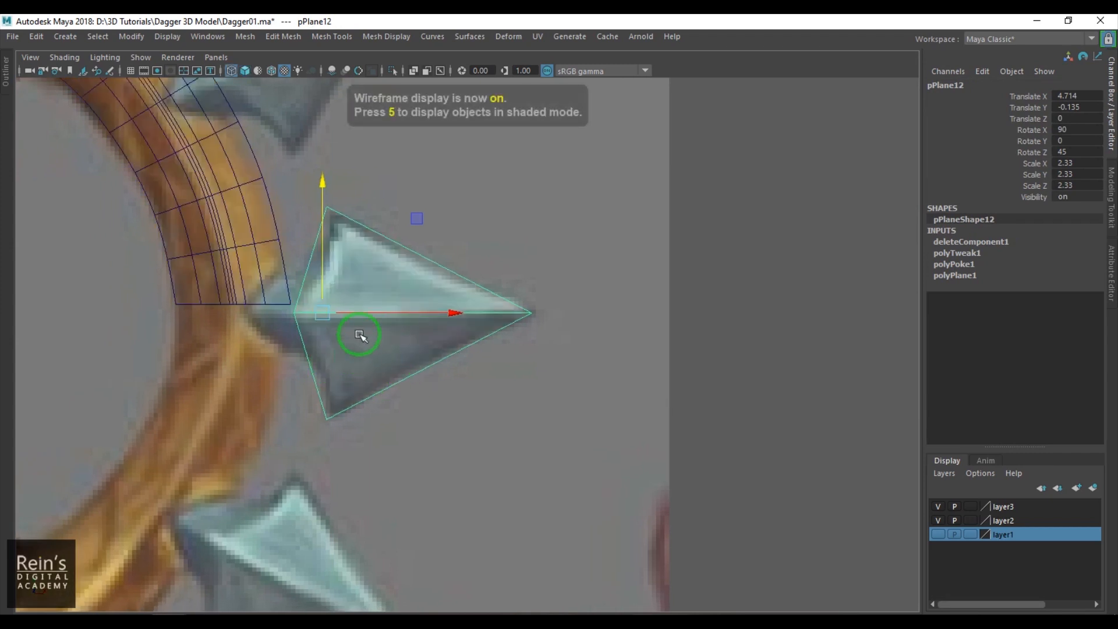
{"action": "right_click_drag", "start_coordinate": [354, 307], "coordinate": [417, 377], "text": "alt"}
{"action": "key", "text": "5"}
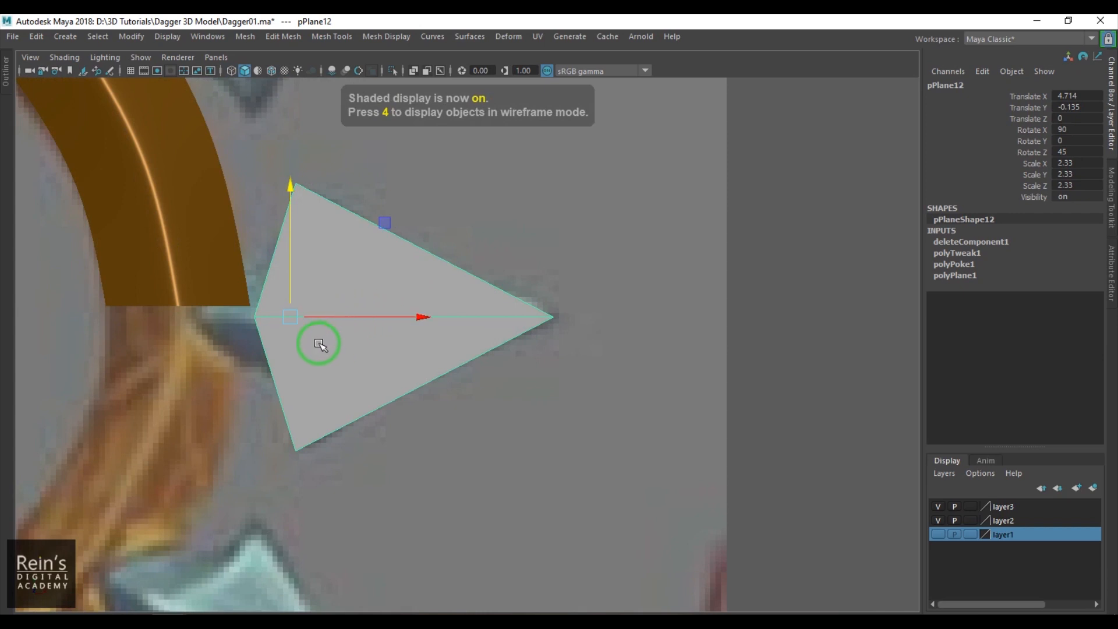
- Multi-cut two edges from the spike's tip to about the middle of its upper and lower guard-side edges
{"action": "right_click_drag", "start_coordinate": [372, 274], "coordinate": [264, 272], "text": "shift"}
{"action": "left_click", "coordinate": [551, 316]}
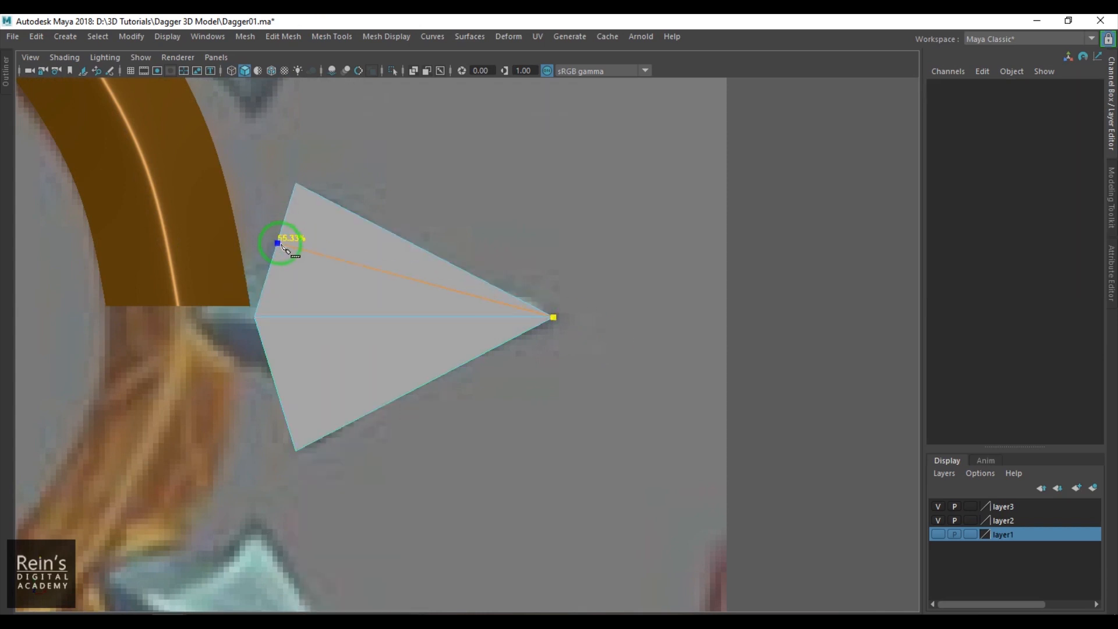
{"action": "key", "text": "Escape"}
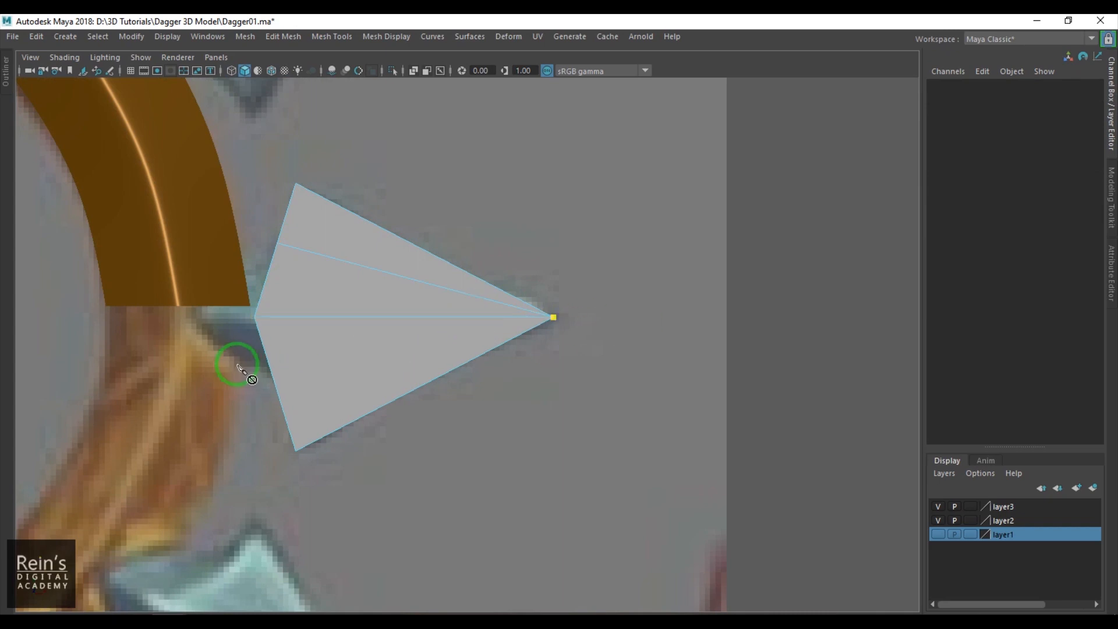
{"action": "key", "text": "w"}
- Select the two new vertices on the guard side and move them slightly toward the spike's tip
{"action": "left_click_drag", "start_coordinate": [247, 233], "coordinate": [305, 274]}
{"action": "left_click_drag", "start_coordinate": [261, 374], "coordinate": [298, 404], "text": "shift"}
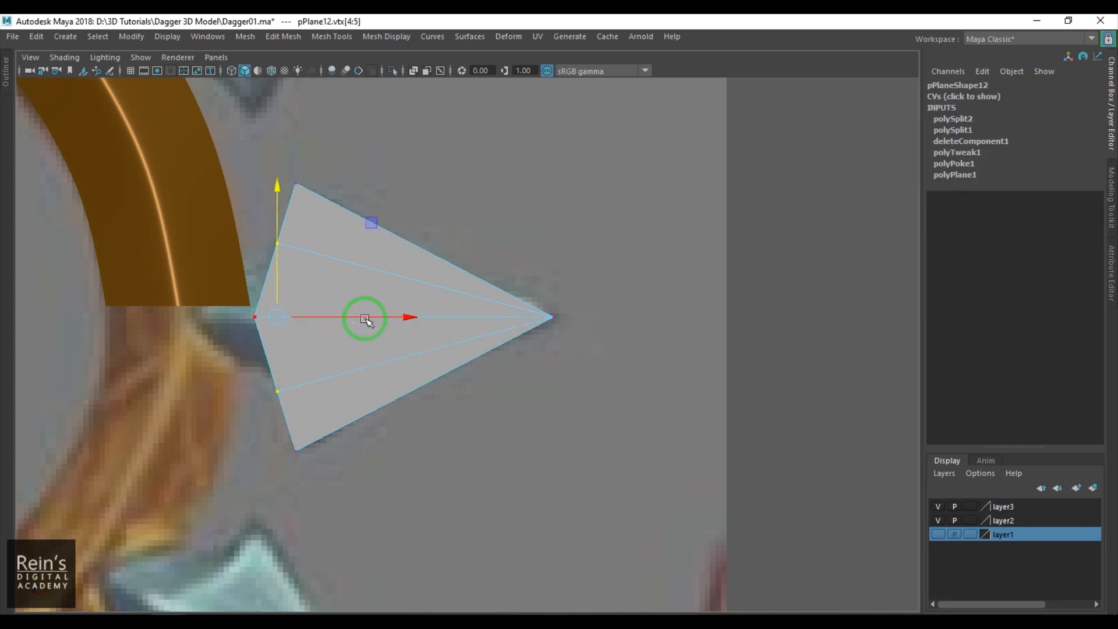
{"action": "left_click_drag", "start_coordinate": [351, 315], "coordinate": [631, 395]}
- Pull the spike's guard-side inner vertices forward in depth, with the center vertex raised furthest to form a ridge
{"action": "key", "text": "space"}
{"action": "middle_click_drag", "start_coordinate": [632, 394], "coordinate": [359, 300], "text": "alt"}
{"action": "scroll", "coordinate": [361, 293], "scroll_direction": "up", "scroll_amount": 5}
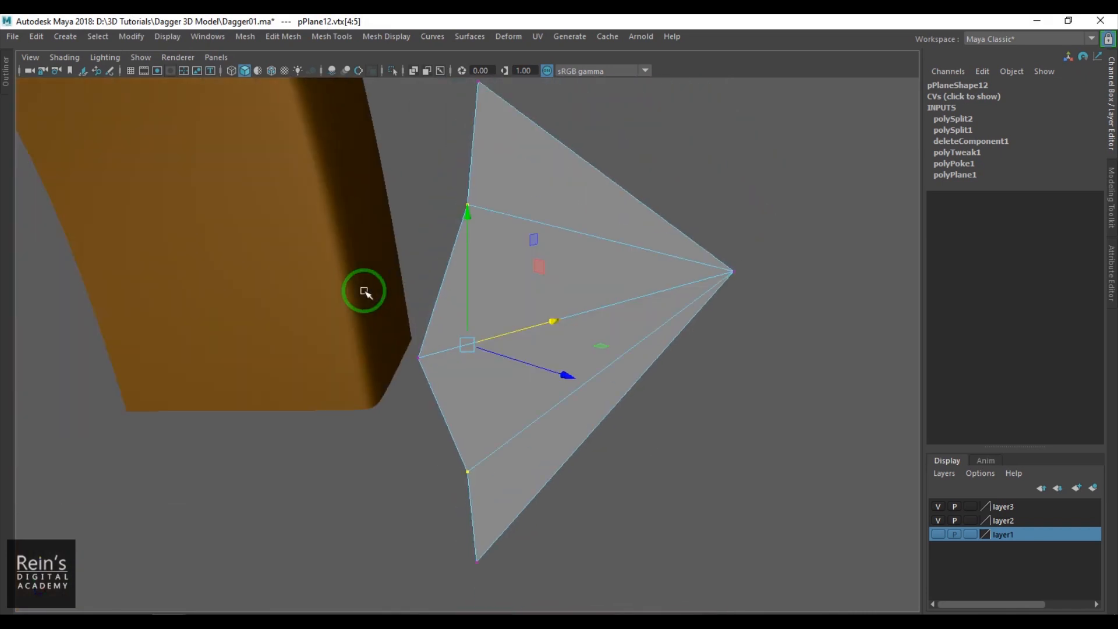
{"action": "left_click_drag", "start_coordinate": [344, 175], "coordinate": [317, 394]}
{"action": "left_click_drag", "start_coordinate": [349, 341], "coordinate": [294, 349]}
{"action": "left_click_drag", "start_coordinate": [376, 328], "coordinate": [424, 345]}
{"action": "left_click_drag", "start_coordinate": [349, 335], "coordinate": [290, 339]}
{"action": "left_click_drag", "start_coordinate": [294, 347], "coordinate": [436, 358], "text": "alt"}
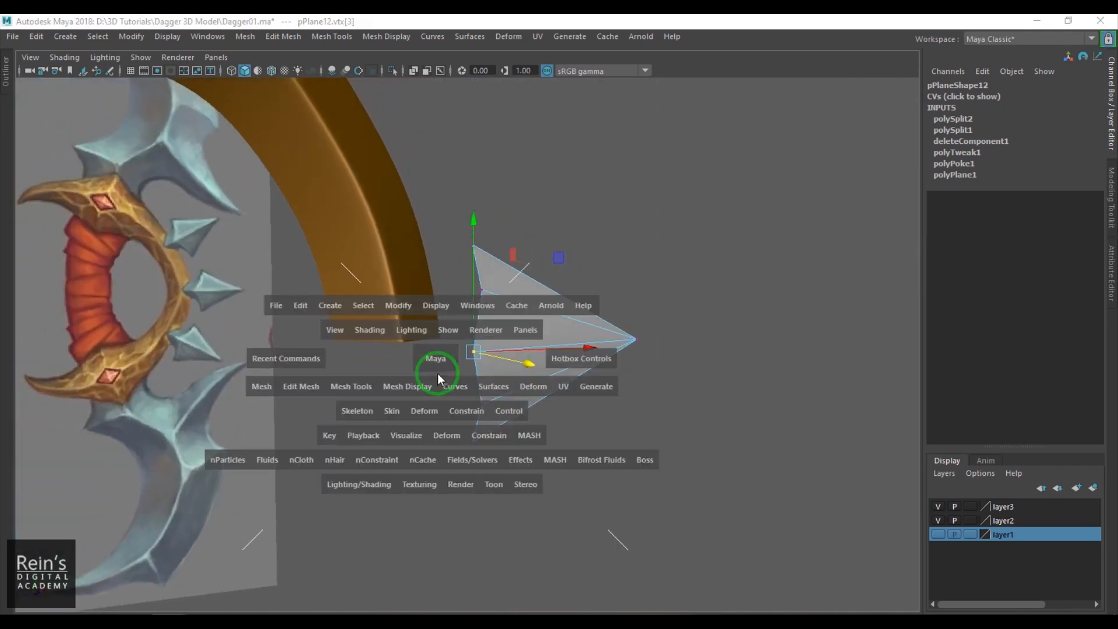
- Check the raised spike against the reference from the front and inspect its depth in perspective
{"action": "key", "text": "space"}
{"action": "key", "text": "space"}
{"action": "middle_click_drag", "start_coordinate": [337, 372], "coordinate": [420, 393], "text": "alt"}
{"action": "scroll", "coordinate": [390, 380], "scroll_direction": "up", "scroll_amount": 2}
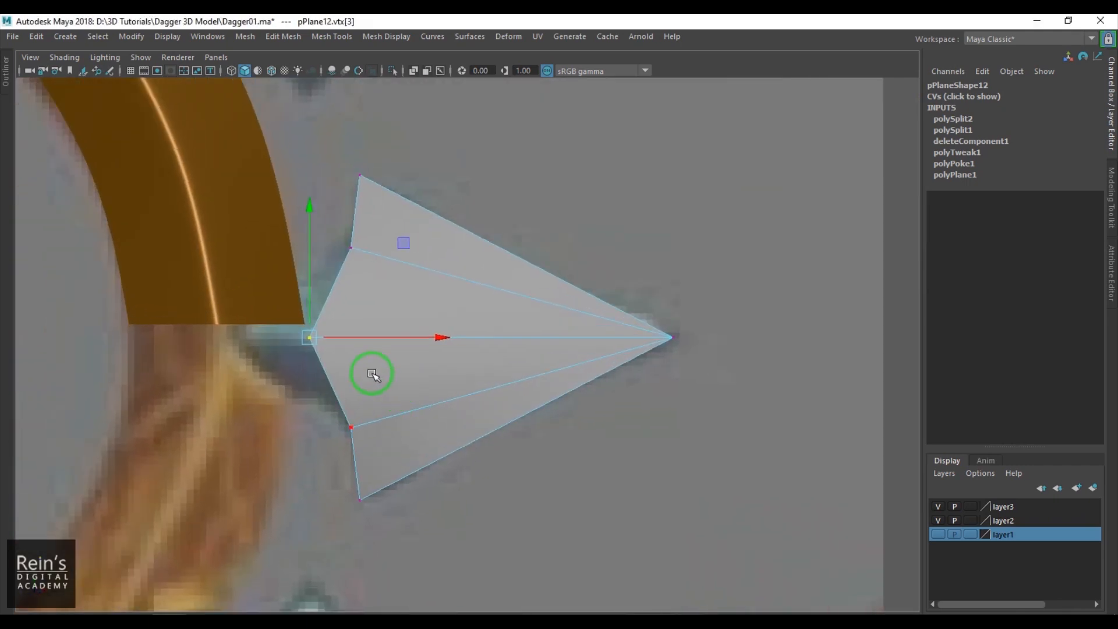
{"action": "key", "text": "space"}
{"action": "left_click", "coordinate": [367, 379]}
{"action": "left_click_drag", "start_coordinate": [368, 377], "coordinate": [414, 370], "text": "alt"}
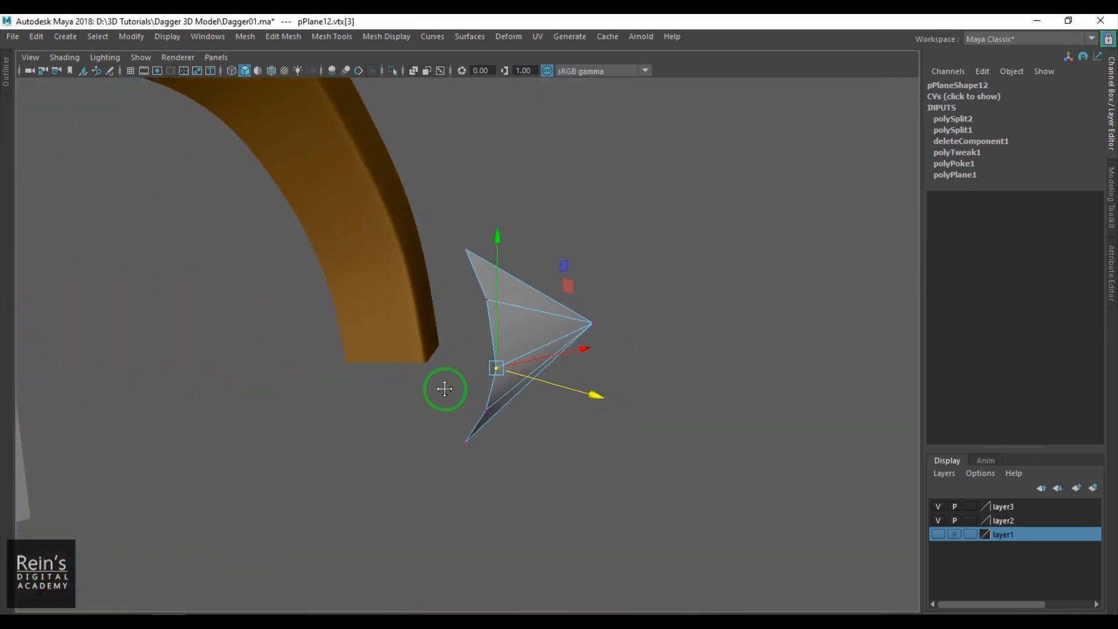
{"action": "middle_click_drag", "start_coordinate": [466, 379], "coordinate": [425, 384], "text": "alt"}
{"action": "scroll", "coordinate": [425, 384], "scroll_direction": "up", "scroll_amount": 3}
{"action": "left_click_drag", "start_coordinate": [423, 385], "coordinate": [418, 381], "text": "alt"}
- Extrude the two inner guard-side edges beside the spike's center vertex backward in depth
{"action": "right_click_drag", "start_coordinate": [408, 364], "coordinate": [397, 312]}
{"action": "left_click_drag", "start_coordinate": [368, 359], "coordinate": [387, 349], "text": "alt"}
{"action": "left_click", "coordinate": [395, 344]}
{"action": "left_click", "coordinate": [402, 413], "text": "shift"}
{"action": "left_click_drag", "start_coordinate": [430, 469], "coordinate": [414, 424], "text": "alt"}
{"action": "key", "text": "ctrl+e"}
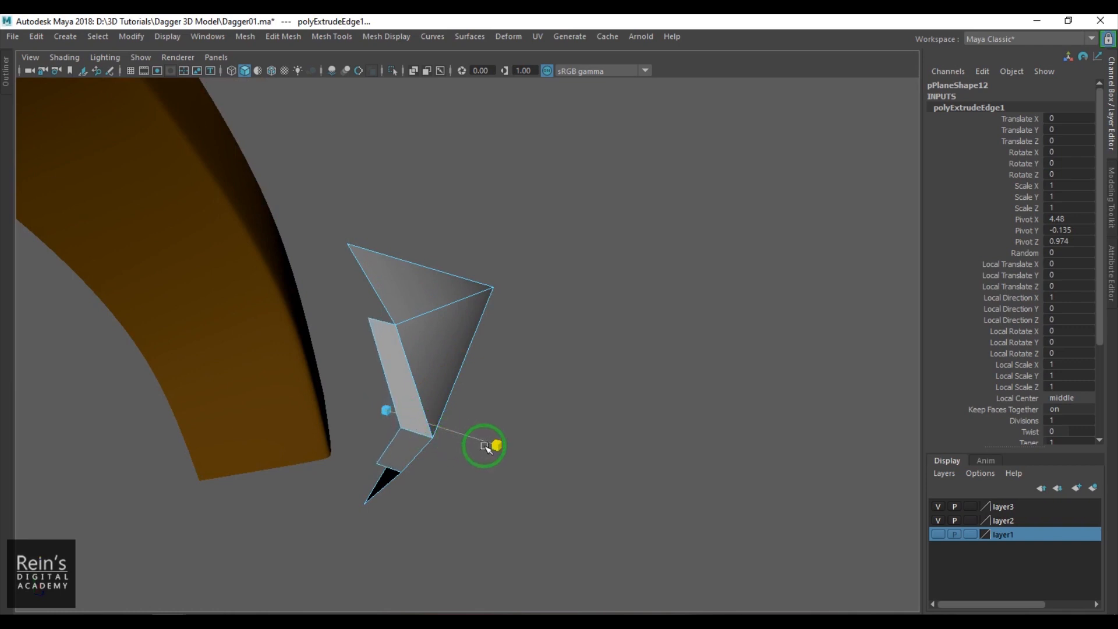
{"action": "left_click_drag", "start_coordinate": [417, 395], "coordinate": [407, 395], "text": "alt"}
{"action": "right_click_drag", "start_coordinate": [407, 394], "coordinate": [453, 320]}
{"action": "middle_click_drag", "start_coordinate": [427, 369], "coordinate": [450, 389], "text": "alt"}
- Extrude the two outer guard-side edges next to the spike's top and bottom corners backward by a narrower strip
{"action": "right_click_drag", "start_coordinate": [386, 319], "coordinate": [394, 293]}
{"action": "left_click", "coordinate": [393, 295]}
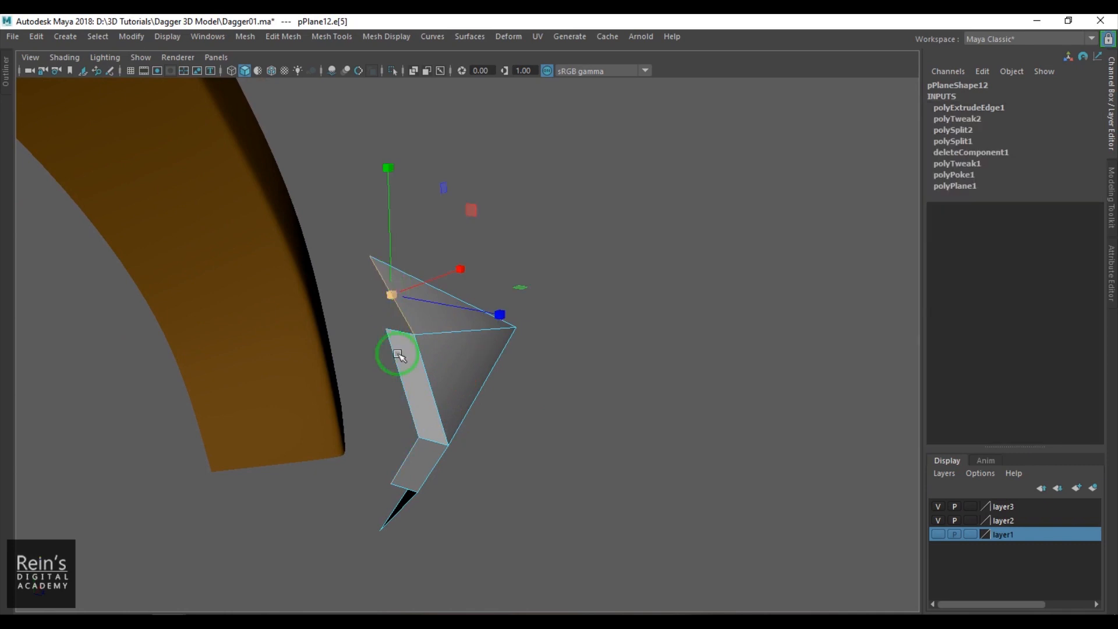
{"action": "left_click", "coordinate": [404, 512], "text": "shift"}
{"action": "key", "text": "ctrl+e"}
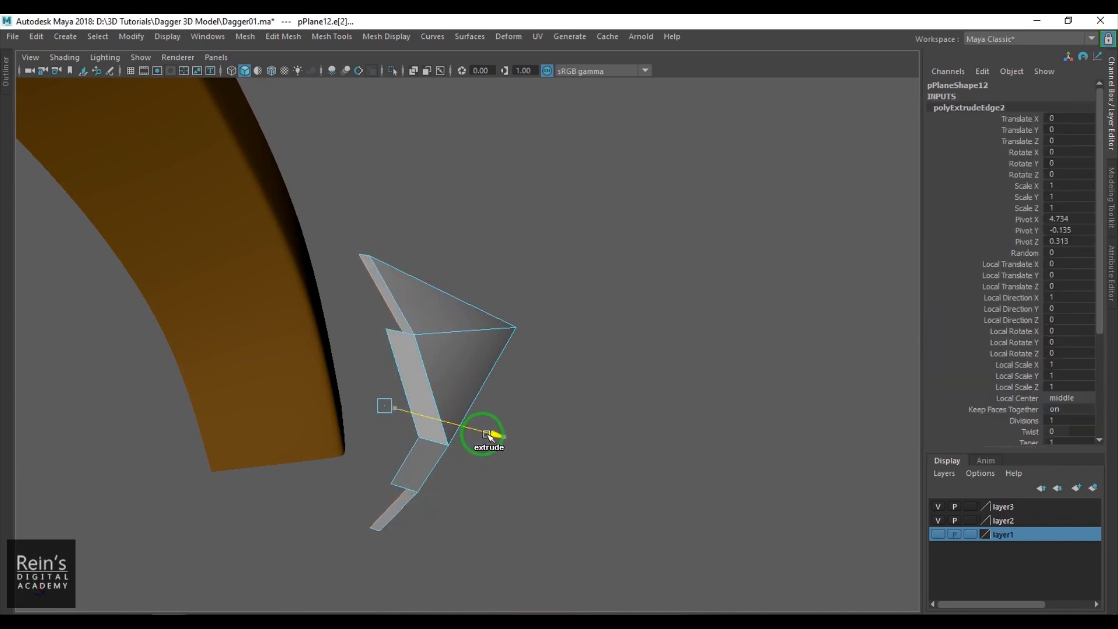
- Move the upper extruded strip's outer corner vertex down, away from the spike's top corner
{"action": "scroll", "coordinate": [393, 374], "scroll_direction": "up", "scroll_amount": 2}
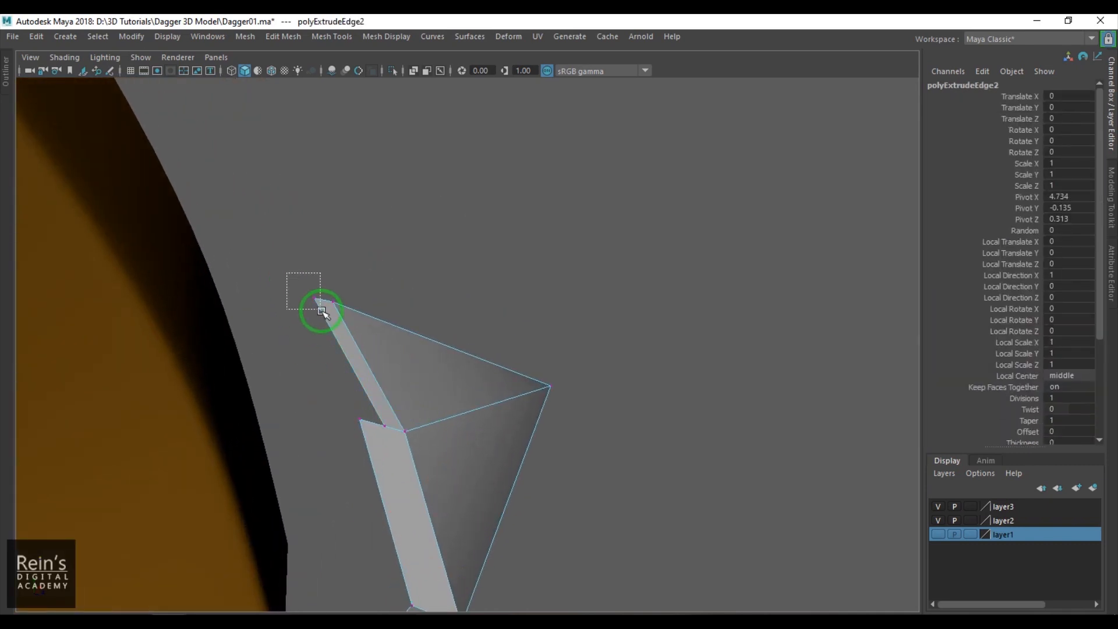
{"action": "left_click", "coordinate": [312, 302]}
{"action": "left_click_drag", "start_coordinate": [308, 304], "coordinate": [315, 355]}
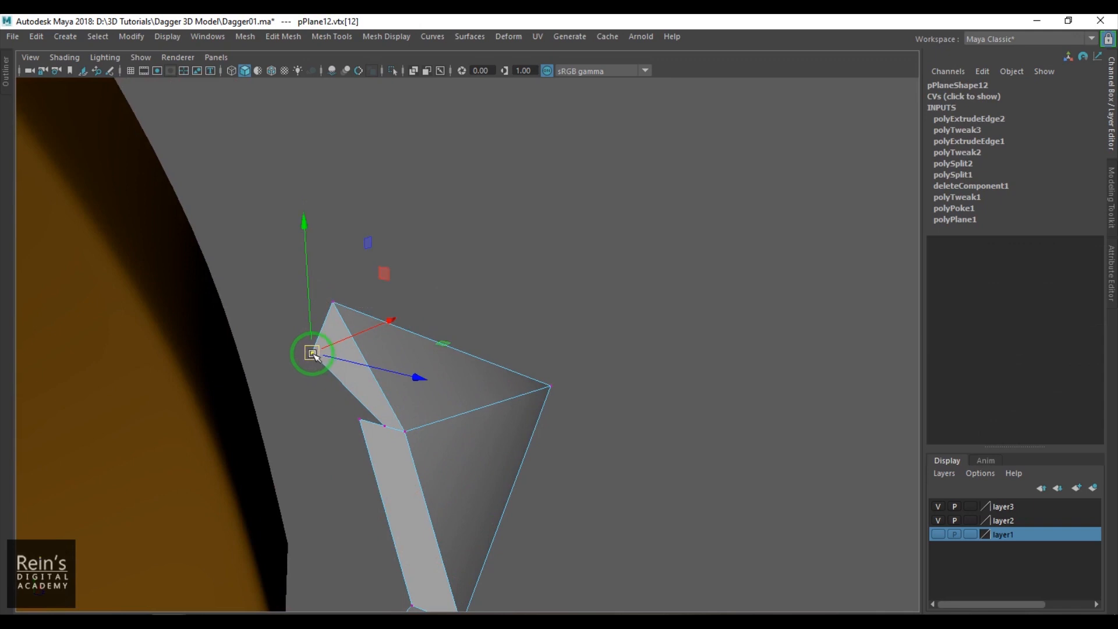
{"action": "right_click", "coordinate": [374, 246], "text": "shift"}
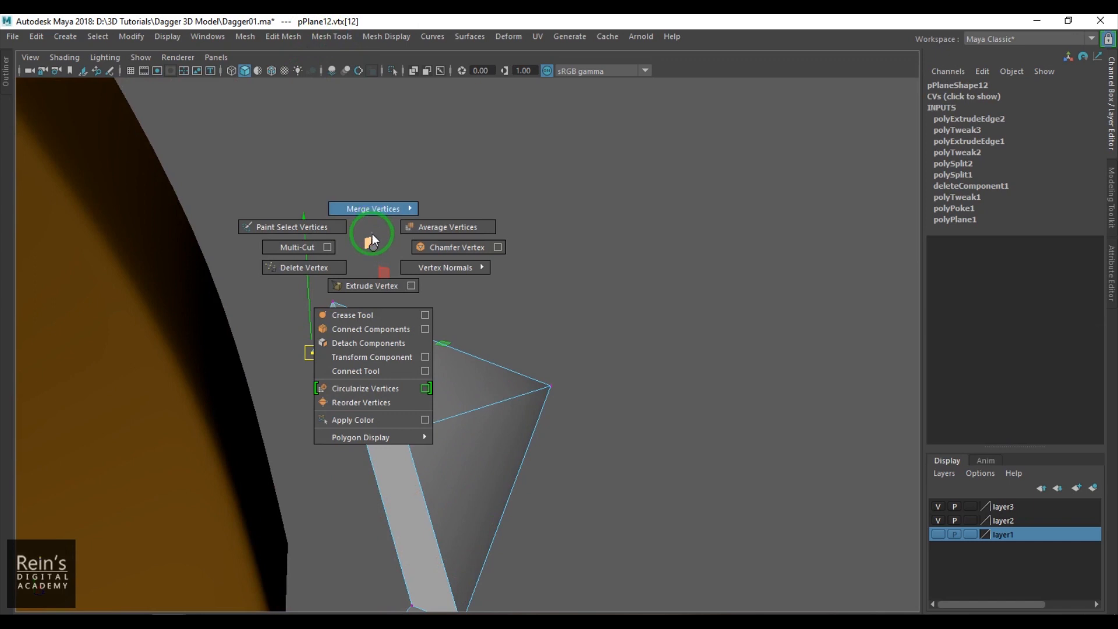
{"action": "left_click", "coordinate": [482, 251]}
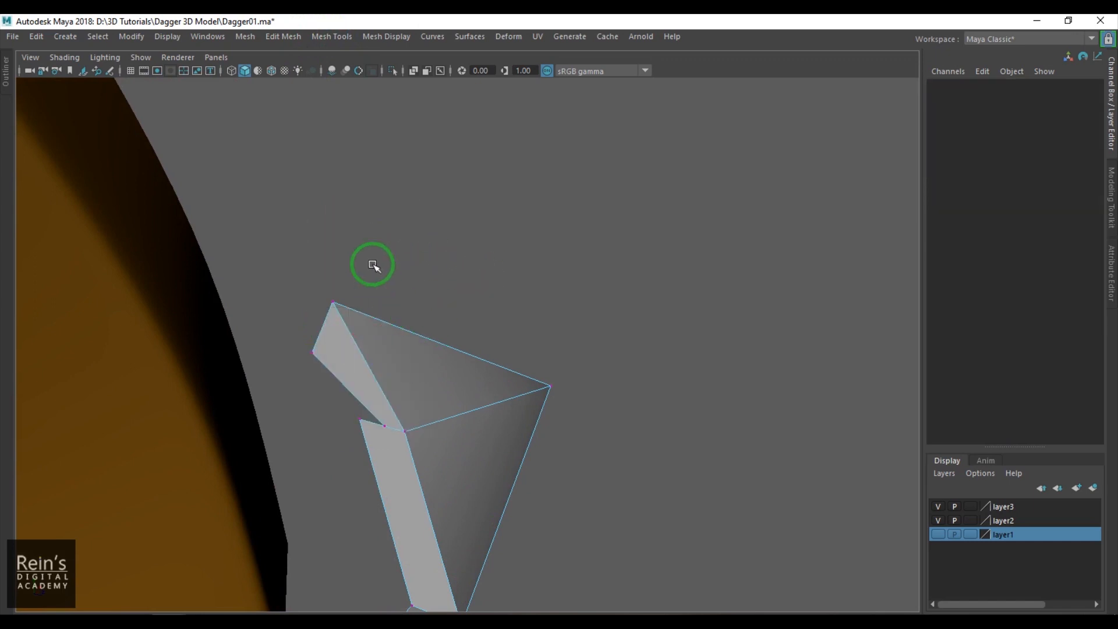
- Target-weld the outer strips' free corner vertices onto the spike's top and bottom corners
{"action": "right_click", "coordinate": [373, 265], "text": "shift"}
{"action": "right_click_drag", "start_coordinate": [394, 349], "coordinate": [402, 233]}
{"action": "left_click_drag", "start_coordinate": [347, 286], "coordinate": [348, 288]}
{"action": "middle_click_drag", "start_coordinate": [379, 434], "coordinate": [390, 294], "text": "alt"}
{"action": "left_click_drag", "start_coordinate": [375, 446], "coordinate": [364, 400], "text": "alt"}
{"action": "middle_click_drag", "start_coordinate": [354, 463], "coordinate": [351, 408], "text": "alt"}
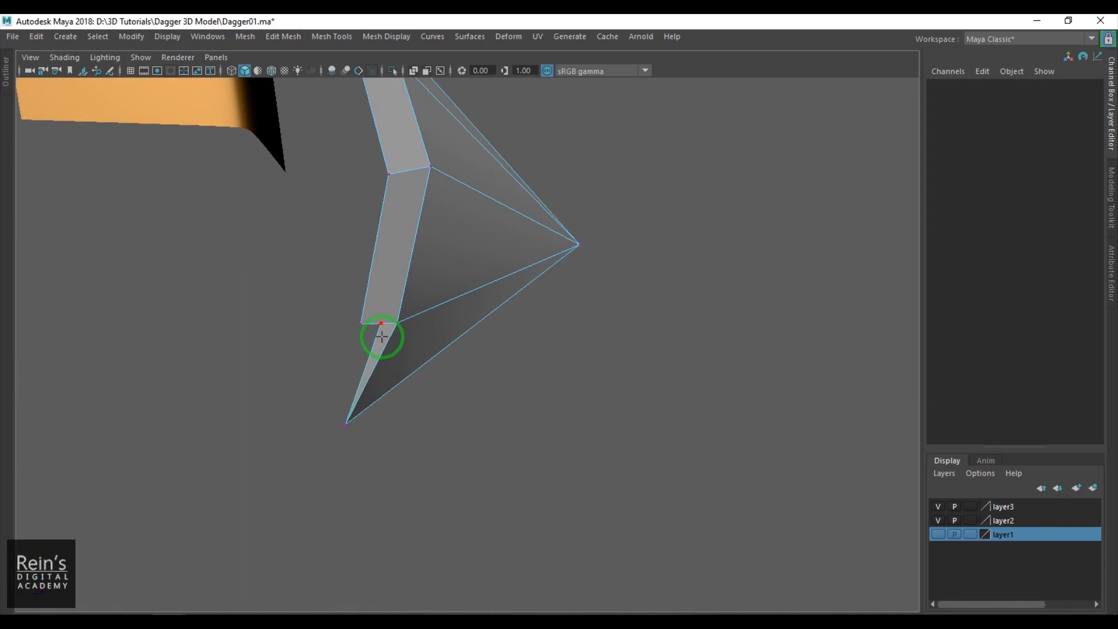
- Weld the outer strips' inner back vertices to the adjoining corners of the wider middle strips
{"action": "left_click_drag", "start_coordinate": [354, 324], "coordinate": [352, 326]}
{"action": "middle_click_drag", "start_coordinate": [407, 260], "coordinate": [413, 478], "text": "alt"}
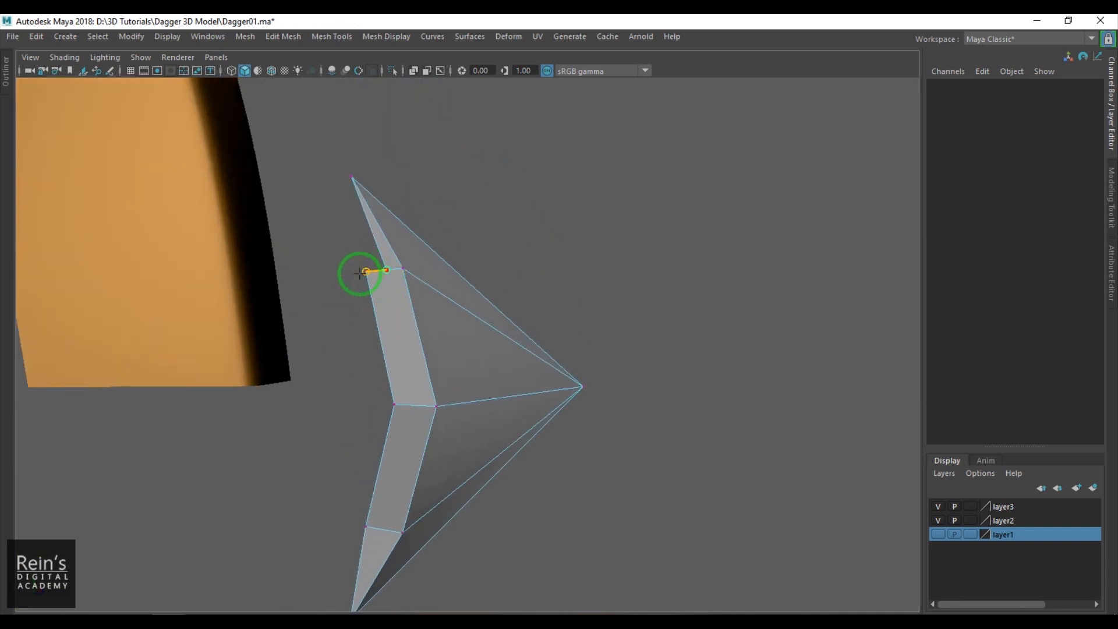
{"action": "left_click_drag", "start_coordinate": [359, 274], "coordinate": [360, 273]}
- Extrude the back edges of the two middle strips toward the guard to form the spike's base
{"action": "left_click_drag", "start_coordinate": [383, 391], "coordinate": [347, 380], "text": "alt"}
{"action": "left_click", "coordinate": [361, 329]}
{"action": "left_click", "coordinate": [364, 445], "text": "shift"}
{"action": "left_click_drag", "start_coordinate": [365, 444], "coordinate": [379, 399], "text": "alt"}
{"action": "left_click_drag", "start_coordinate": [465, 377], "coordinate": [394, 404], "text": "shift"}
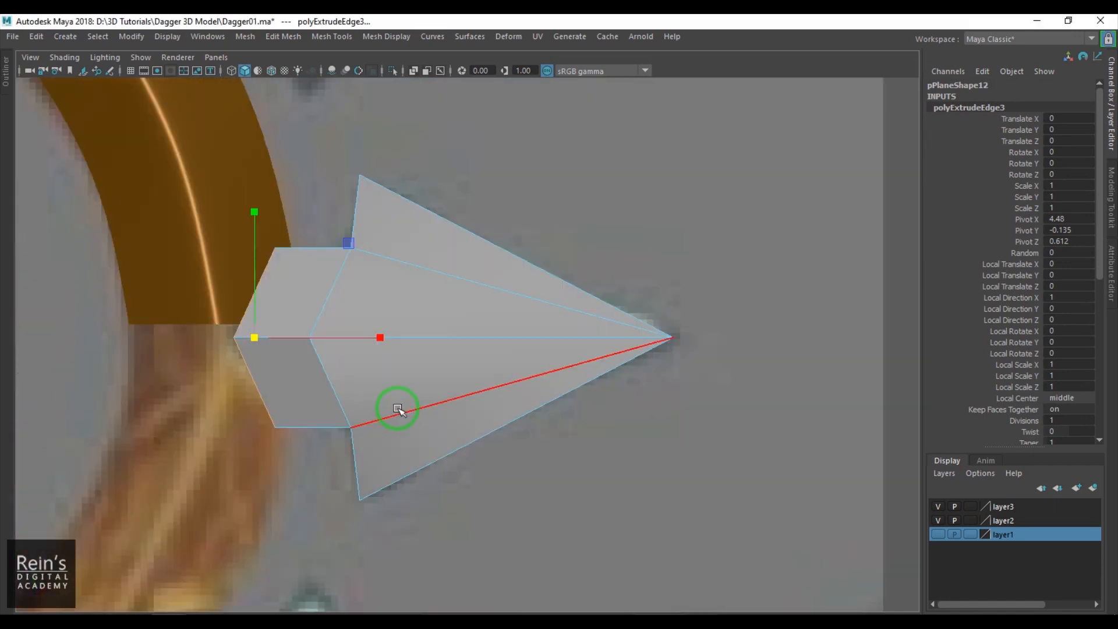
- In wireframe, bring the base's upper and lower vertices closer together and shift them toward the spike to match the reference
{"action": "middle_click_drag", "start_coordinate": [394, 404], "coordinate": [435, 407], "text": "alt"}
{"action": "key", "text": "4"}
{"action": "middle_click_drag", "start_coordinate": [375, 374], "coordinate": [370, 383], "text": "alt"}
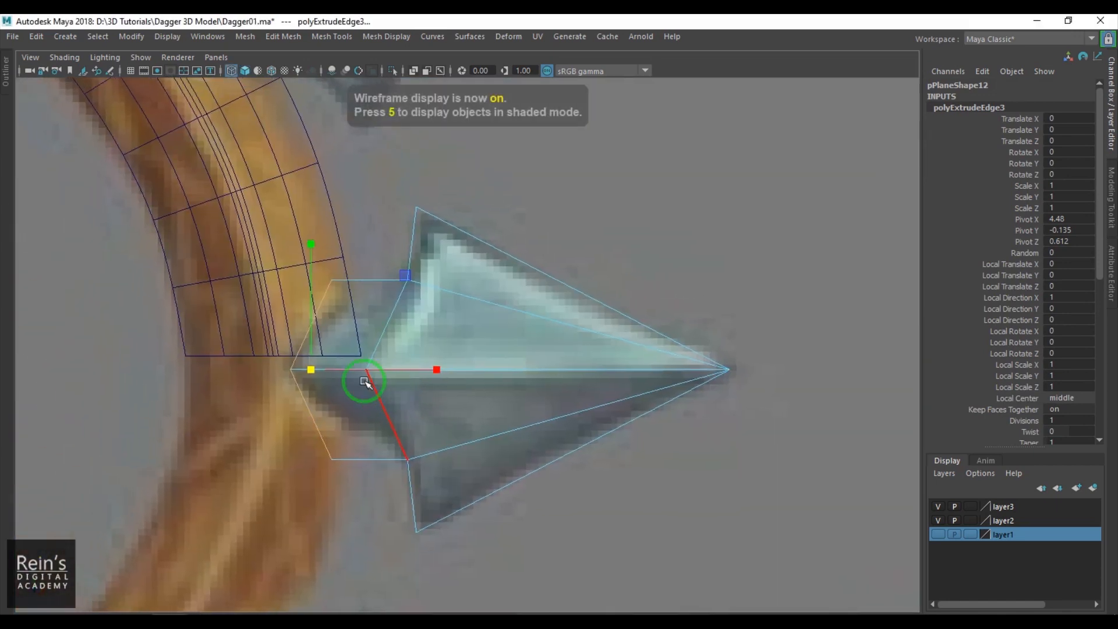
{"action": "right_click_drag", "start_coordinate": [335, 282], "coordinate": [315, 273]}
{"action": "left_click_drag", "start_coordinate": [316, 441], "coordinate": [357, 470], "text": "shift"}
{"action": "left_click_drag", "start_coordinate": [333, 244], "coordinate": [335, 296]}
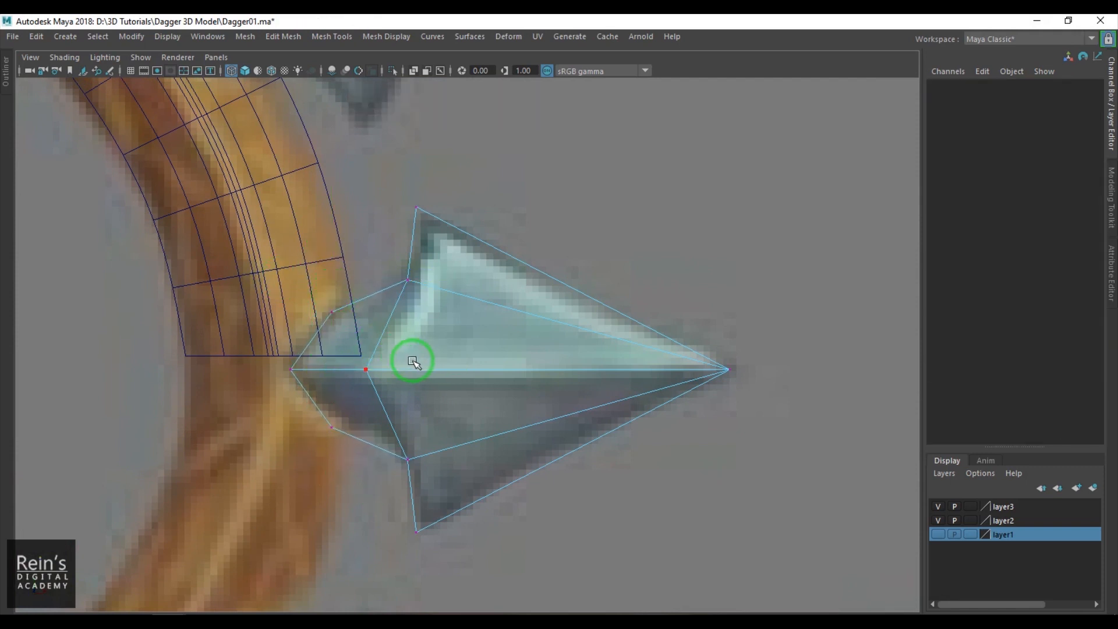
{"action": "left_click_drag", "start_coordinate": [423, 368], "coordinate": [441, 369]}
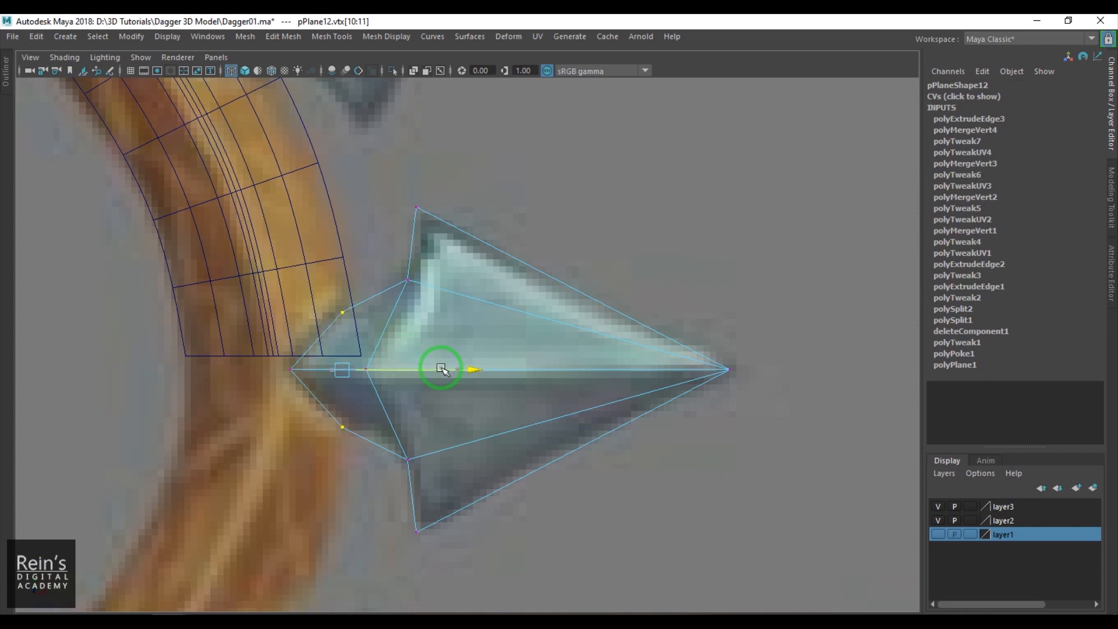
- In shaded display, select the open side edges along the spike's corners and base and extrude them slightly backward
{"action": "key", "text": "5"}
{"action": "mouse_move", "coordinate": [413, 373]}
{"action": "left_mouse_down", "text": "alt"}
{"action": "mouse_move", "coordinate": [417, 326]}
{"action": "mouse_move", "coordinate": [481, 376]}
{"action": "mouse_move", "coordinate": [422, 347]}
{"action": "mouse_move", "coordinate": [439, 351]}
{"action": "mouse_move", "coordinate": [395, 370]}
{"action": "left_mouse_up", "text": "alt"}
{"action": "key", "text": "F10"}
{"action": "left_click", "coordinate": [382, 274]}
{"action": "left_click", "coordinate": [372, 334], "text": "shift"}
{"action": "left_click_drag", "start_coordinate": [401, 464], "coordinate": [364, 386], "text": "alt"}
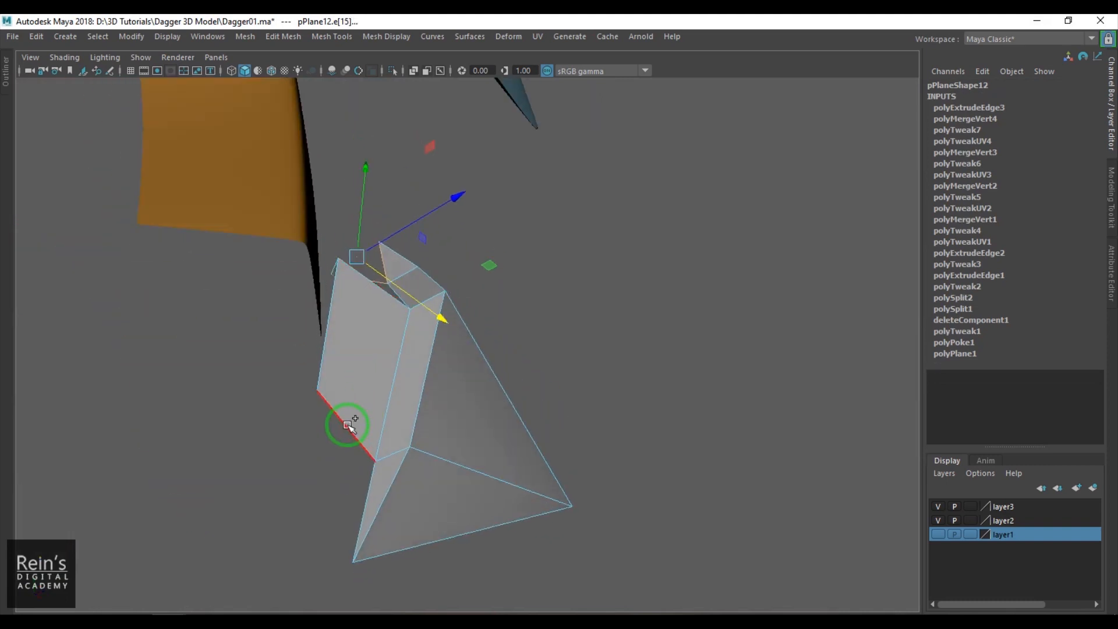
{"action": "left_click", "coordinate": [365, 489], "text": "shift"}
{"action": "key", "text": "ctrl+e"}
{"action": "left_click_drag", "start_coordinate": [432, 323], "coordinate": [380, 373], "text": "alt"}
- Target-weld the new extrusion's end vertices onto the spike's top and bottom corners
{"action": "key", "text": "F9"}
{"action": "left_click", "coordinate": [349, 300]}
{"action": "key", "text": "F8"}
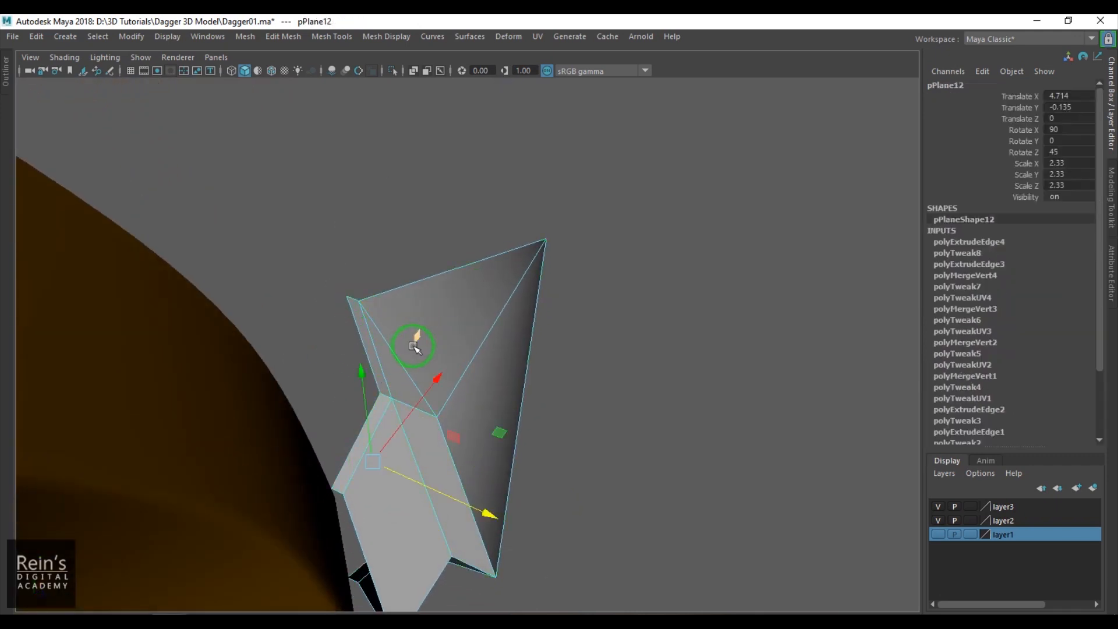
{"action": "right_click_drag", "start_coordinate": [411, 345], "coordinate": [412, 218]}
{"action": "left_click", "coordinate": [349, 295]}
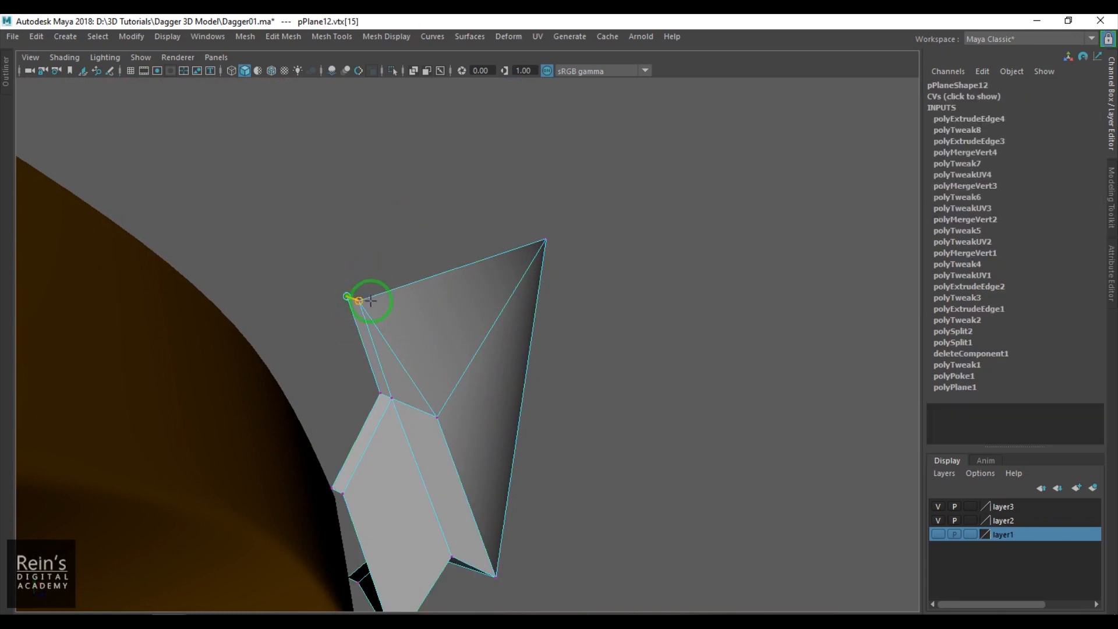
{"action": "left_click", "coordinate": [424, 379]}
{"action": "left_click_drag", "start_coordinate": [424, 379], "coordinate": [429, 247], "text": "alt"}
{"action": "scroll", "coordinate": [429, 247], "scroll_direction": "up", "scroll_amount": 1}
{"action": "right_click_drag", "start_coordinate": [473, 376], "coordinate": [474, 302]}
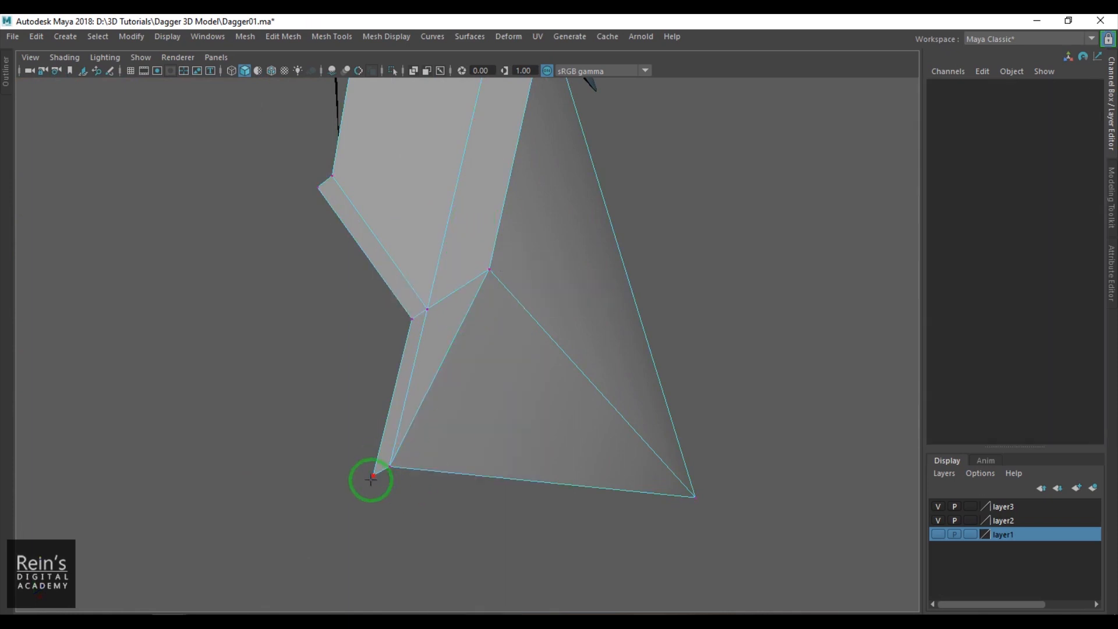
{"action": "left_click_drag", "start_coordinate": [397, 476], "coordinate": [424, 488]}
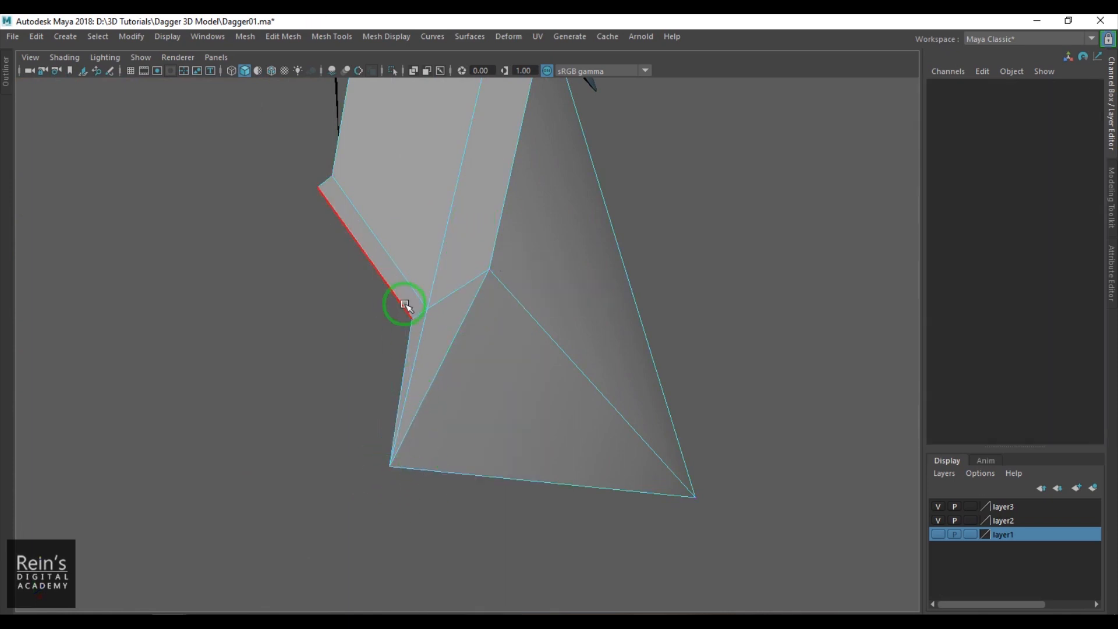
- Select the four back vertices of the base's side strips and move them further backward in depth
{"action": "left_click", "coordinate": [405, 308]}
{"action": "left_click", "coordinate": [375, 303]}
{"action": "left_click_drag", "start_coordinate": [416, 326], "coordinate": [417, 327]}
{"action": "left_click_drag", "start_coordinate": [329, 211], "coordinate": [427, 291], "text": "alt"}
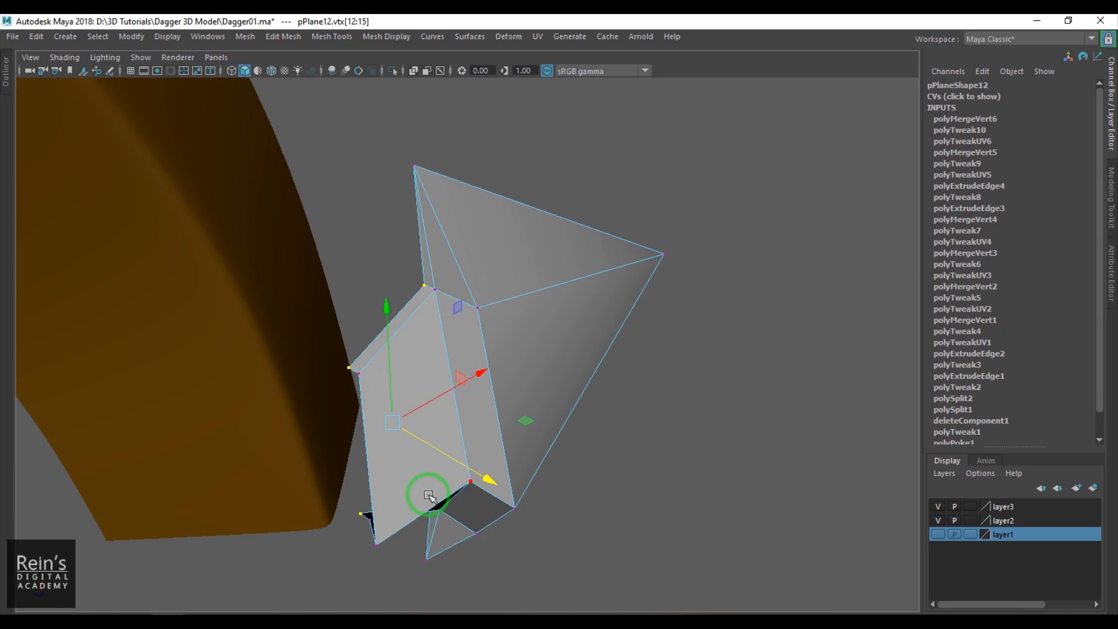
{"action": "left_click", "coordinate": [483, 481]}
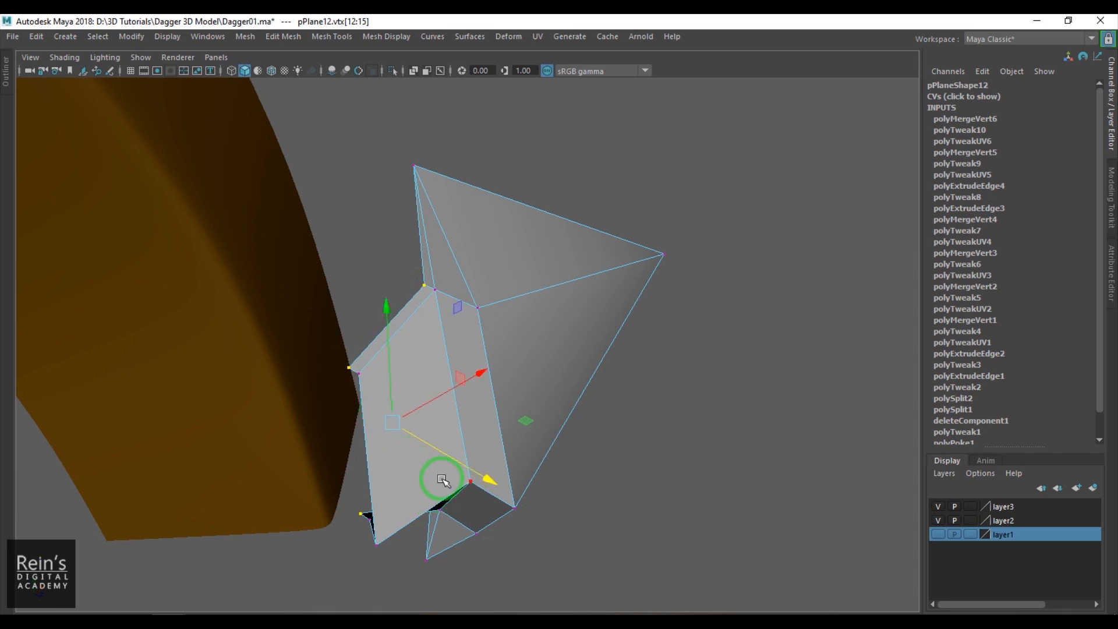
{"action": "left_click_drag", "start_coordinate": [491, 474], "coordinate": [408, 433]}
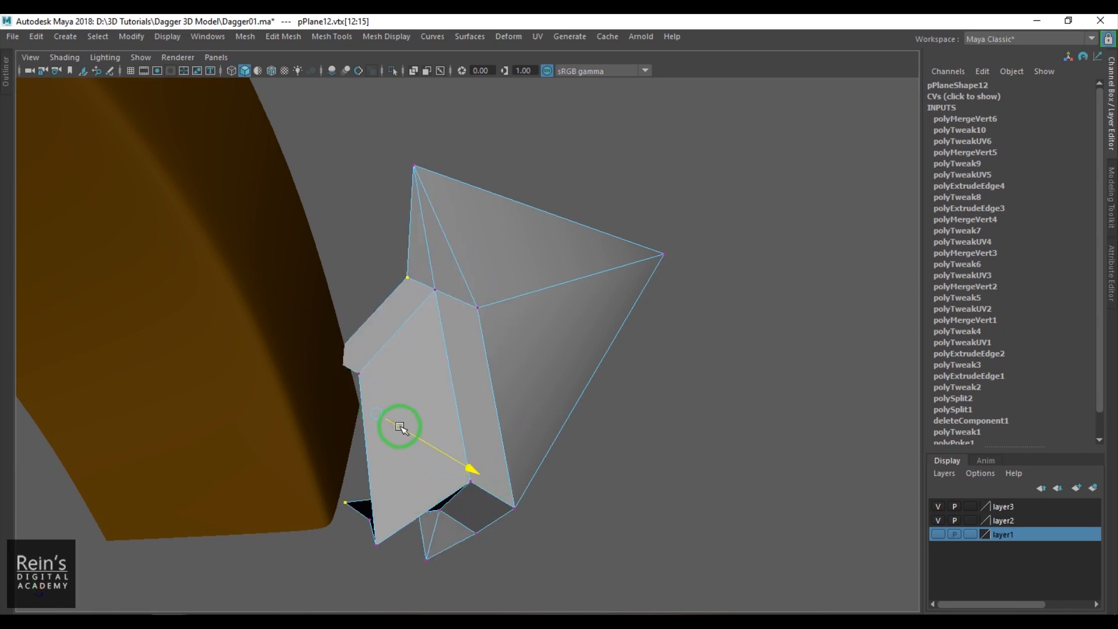
{"action": "left_click_drag", "start_coordinate": [358, 398], "coordinate": [435, 429], "text": "alt"}
{"action": "key", "text": "F8"}
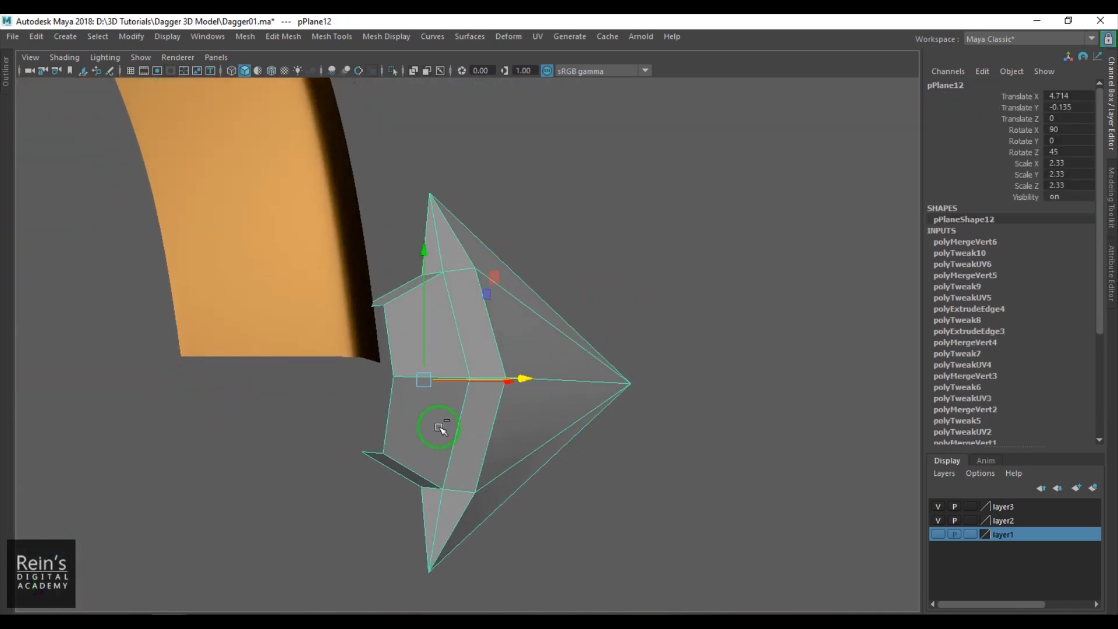
- Isolate the spike mesh in the view and turn on wireframe on shaded
{"action": "key", "text": "ctrl+1"}
{"action": "left_click", "coordinate": [658, 424]}
{"action": "left_click_drag", "start_coordinate": [658, 424], "coordinate": [482, 420], "text": "alt"}
{"action": "left_click", "coordinate": [271, 71]}
{"action": "mouse_move", "coordinate": [559, 357]}
{"action": "left_mouse_down", "text": "alt"}
{"action": "mouse_move", "coordinate": [565, 340]}
{"action": "mouse_move", "coordinate": [517, 377]}
{"action": "mouse_move", "coordinate": [479, 318]}
{"action": "mouse_move", "coordinate": [480, 327]}
{"action": "left_mouse_up", "text": "alt"}
{"action": "left_click", "coordinate": [490, 352]}
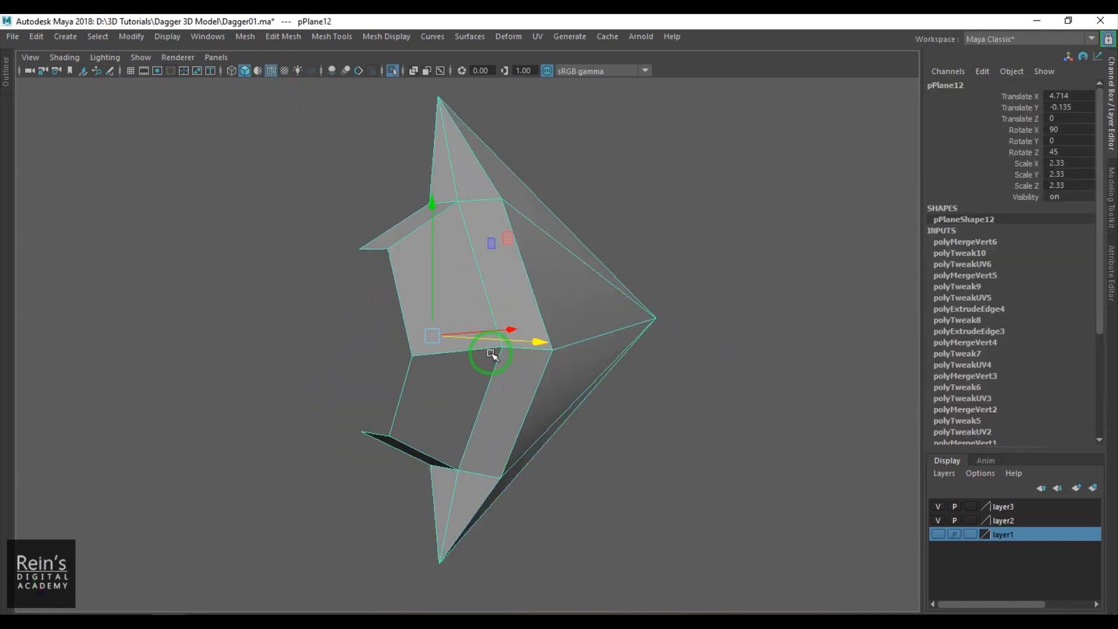
- Append a polygon to close the gap at the base's guard end between the upper and lower side strips
{"action": "right_click", "coordinate": [479, 285], "text": "shift"}
{"action": "right_click_drag", "start_coordinate": [478, 286], "coordinate": [553, 285], "text": "shift"}
{"action": "left_click", "coordinate": [369, 248]}
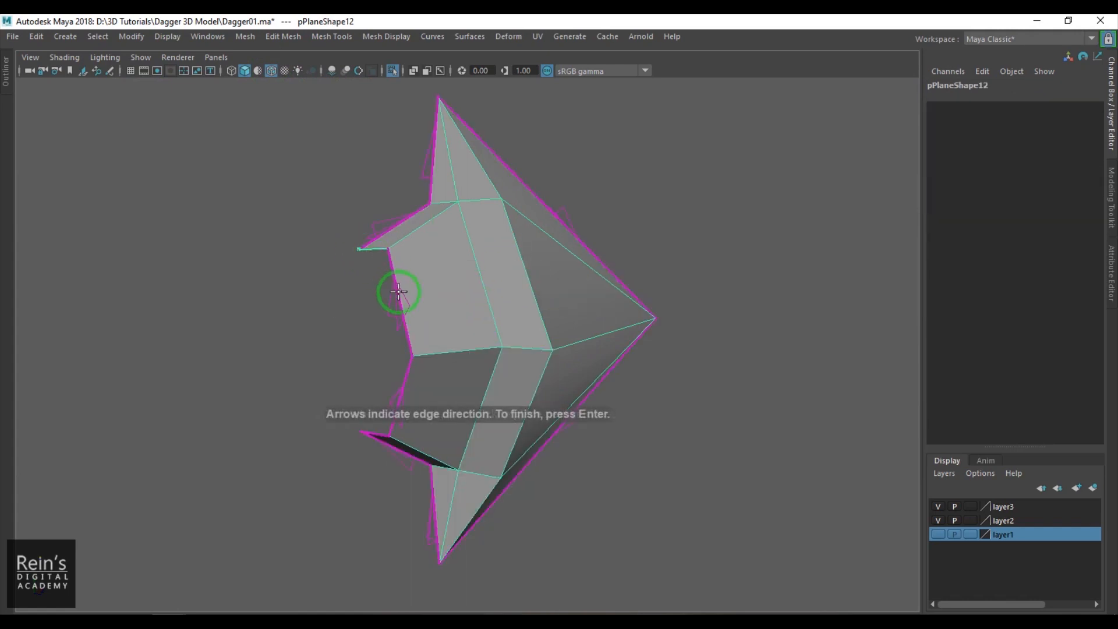
{"action": "key", "text": "q"}
{"action": "left_click", "coordinate": [376, 434]}
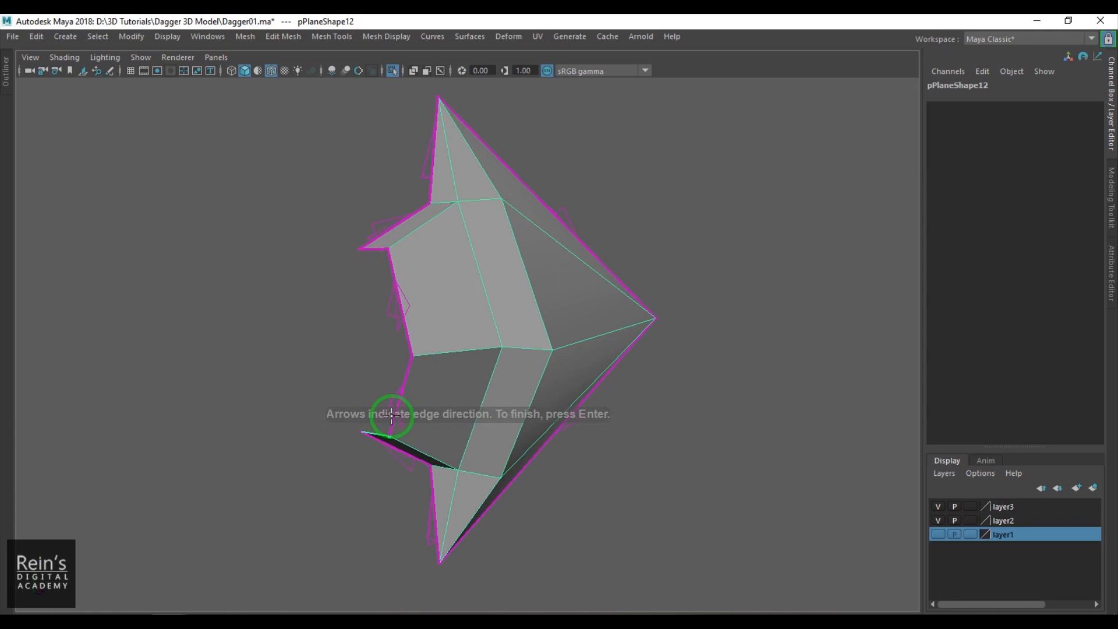
{"action": "left_click", "coordinate": [396, 303]}
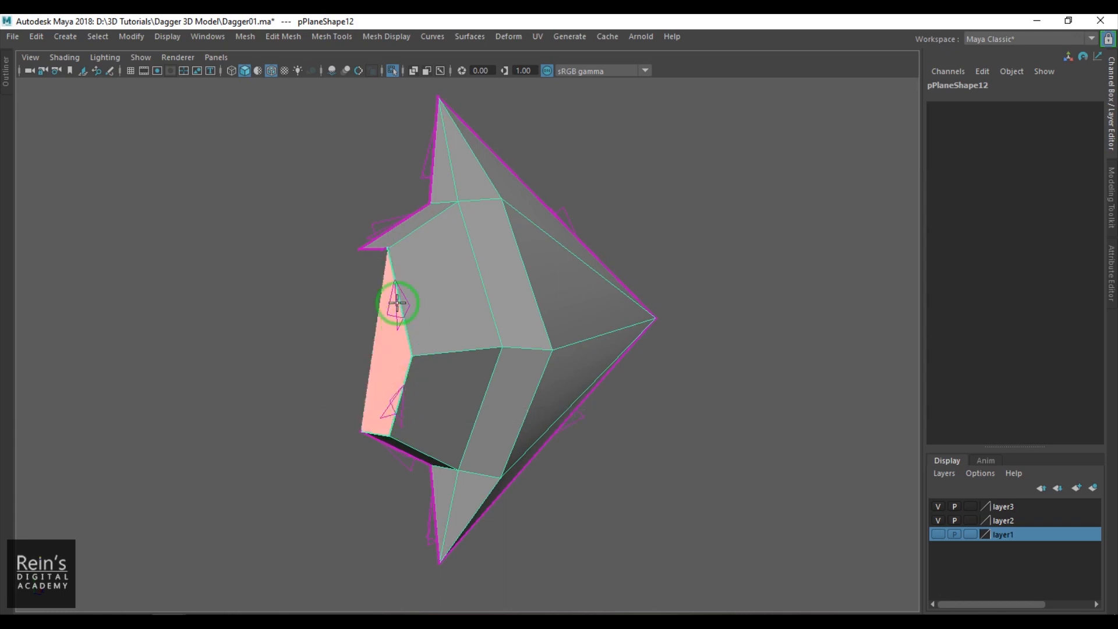
{"action": "left_click", "coordinate": [375, 250]}
{"action": "key", "text": "Return"}
- Multi-cut the new end face from its front middle vertex to the midpoint of its back edge
{"action": "right_click_drag", "start_coordinate": [431, 282], "coordinate": [336, 278], "text": "shift"}
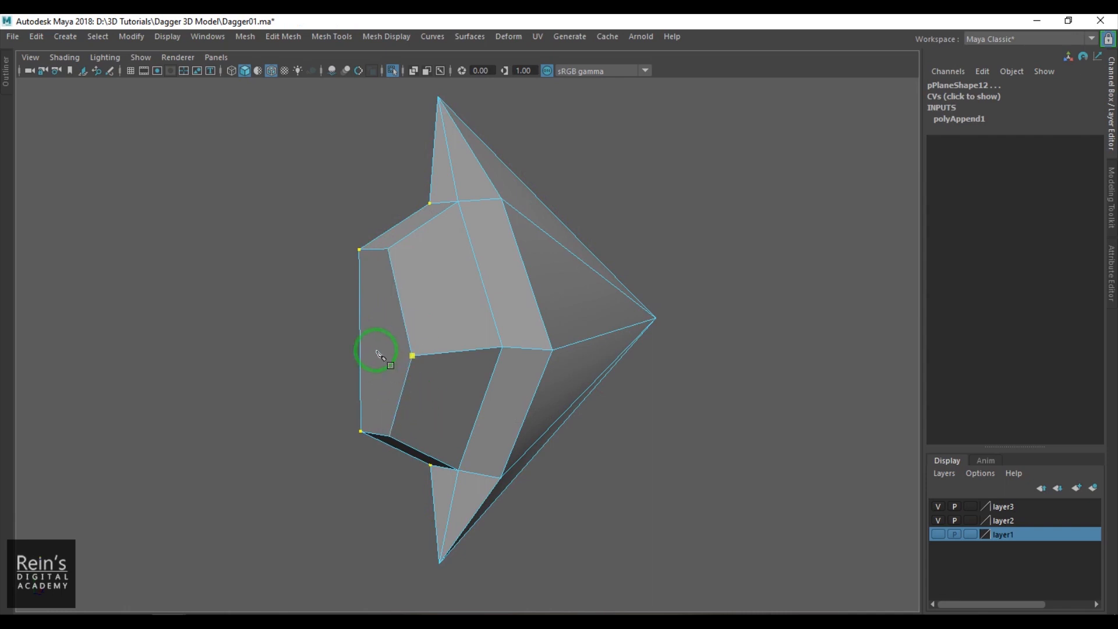
{"action": "left_click", "coordinate": [402, 334]}
{"action": "left_click", "coordinate": [364, 344], "text": "shift"}
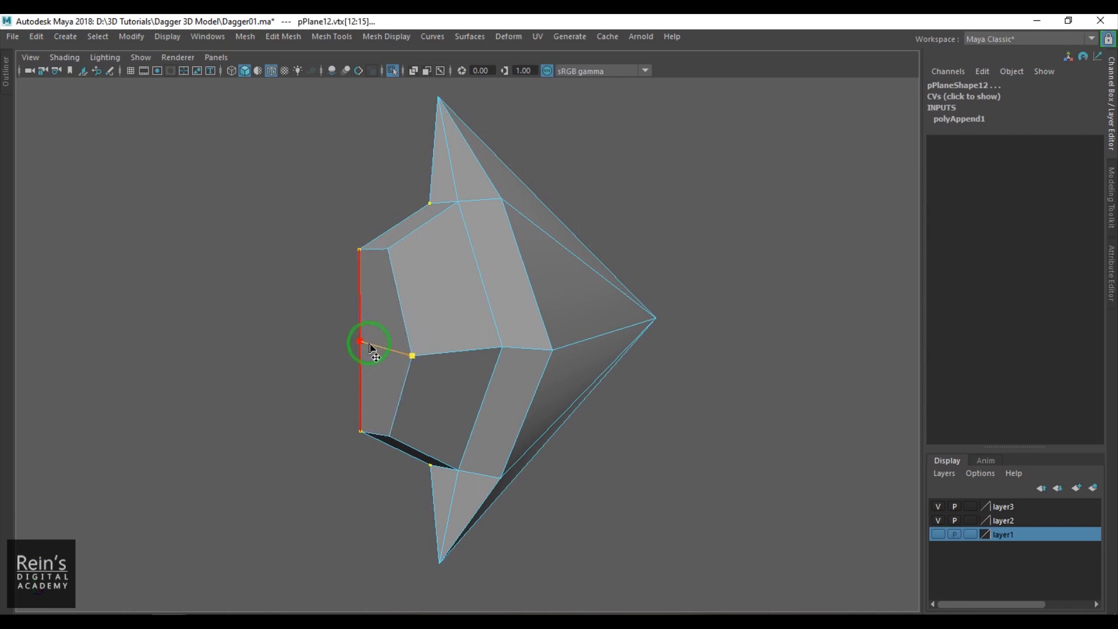
{"action": "key", "text": "Return"}
- Select the edge loop running along the spike's middle from base to tip and bevel it
{"action": "scroll", "coordinate": [495, 398], "scroll_direction": "down", "scroll_amount": 1}
{"action": "key", "text": "w"}
{"action": "left_click", "coordinate": [738, 391]}
{"action": "left_click_drag", "start_coordinate": [738, 391], "coordinate": [522, 428], "text": "alt"}
{"action": "right_click_drag", "start_coordinate": [521, 426], "coordinate": [524, 358]}
{"action": "double_click", "coordinate": [524, 345]}
{"action": "left_click_drag", "start_coordinate": [487, 394], "coordinate": [561, 419], "text": "alt"}
{"action": "key", "text": "ctrl+b"}
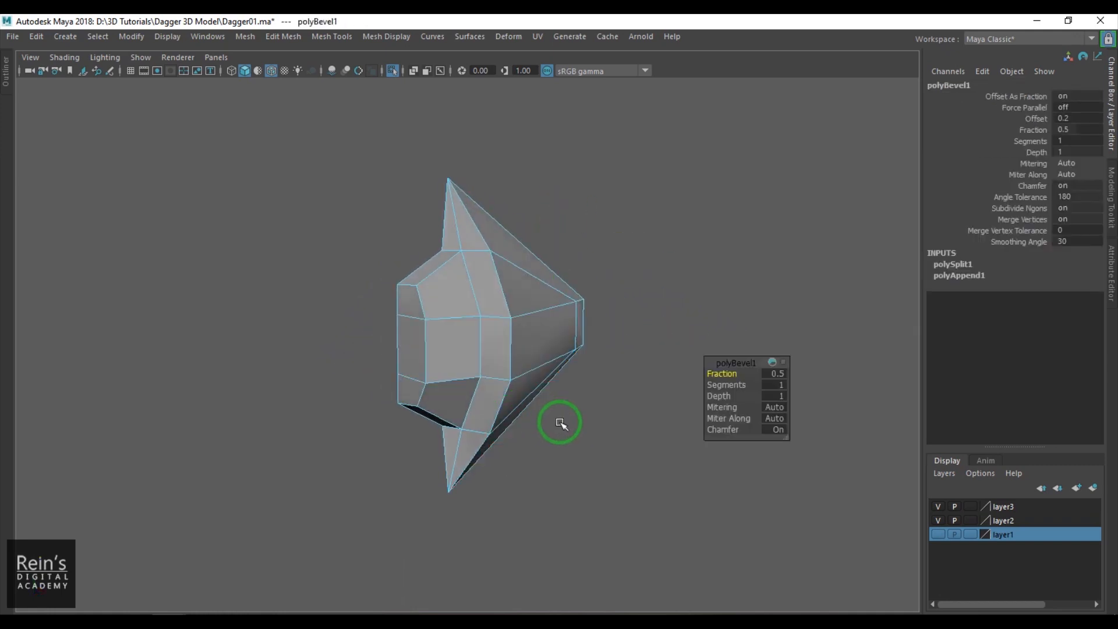
- Set the bevel along the spike's middle edge loop to fraction 0.05 with 2 segments
{"action": "left_click", "coordinate": [766, 377]}
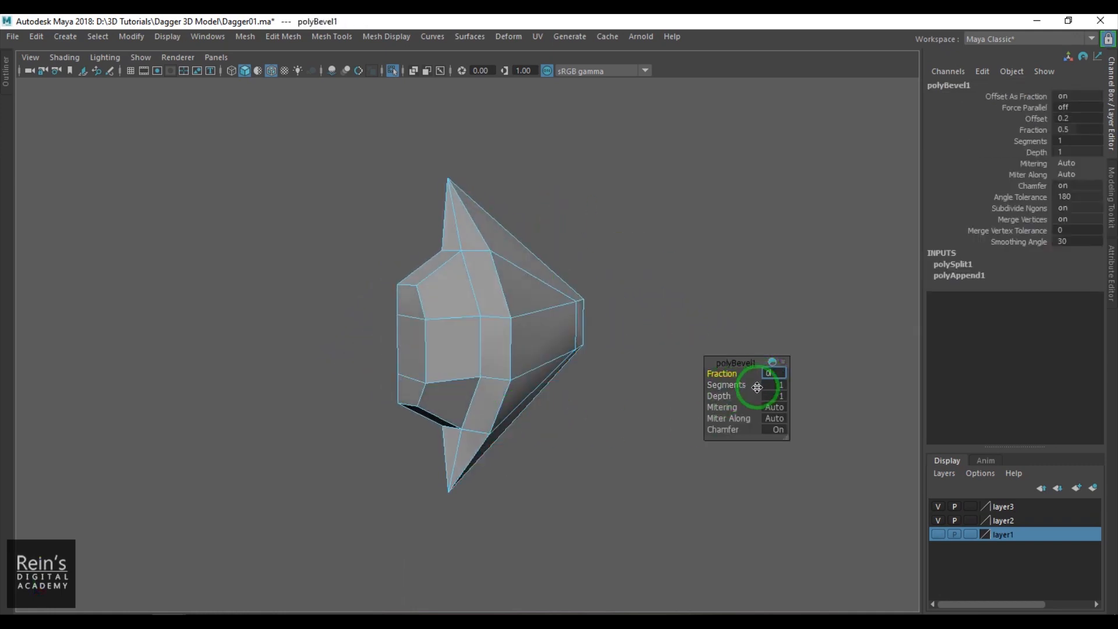
{"action": "key", "text": "Return"}
{"action": "type", "text": "0.05"}
{"action": "key", "text": "Return"}
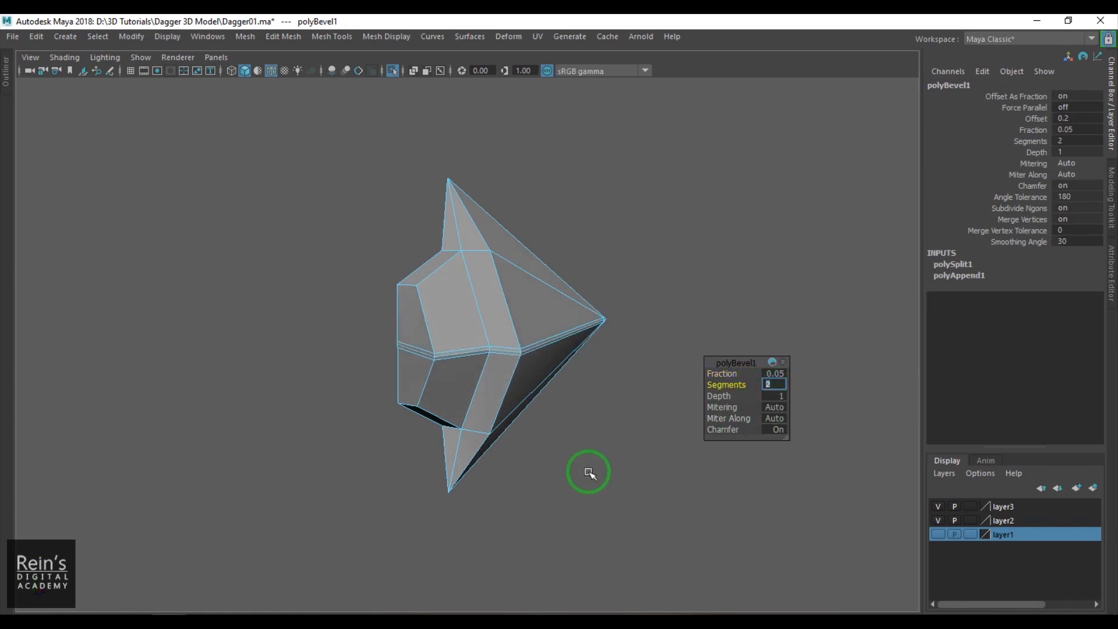
{"action": "left_click", "coordinate": [587, 472]}
- Select the edge loop around the wide rear rim of the spike's pointed head and bevel it with fraction 0.1
{"action": "left_click_drag", "start_coordinate": [537, 392], "coordinate": [447, 398], "text": "alt"}
{"action": "right_click_drag", "start_coordinate": [446, 394], "coordinate": [447, 290]}
{"action": "left_click_drag", "start_coordinate": [447, 290], "coordinate": [474, 312], "text": "alt"}
{"action": "double_click", "coordinate": [466, 310]}
{"action": "key", "text": "ctrl+b"}
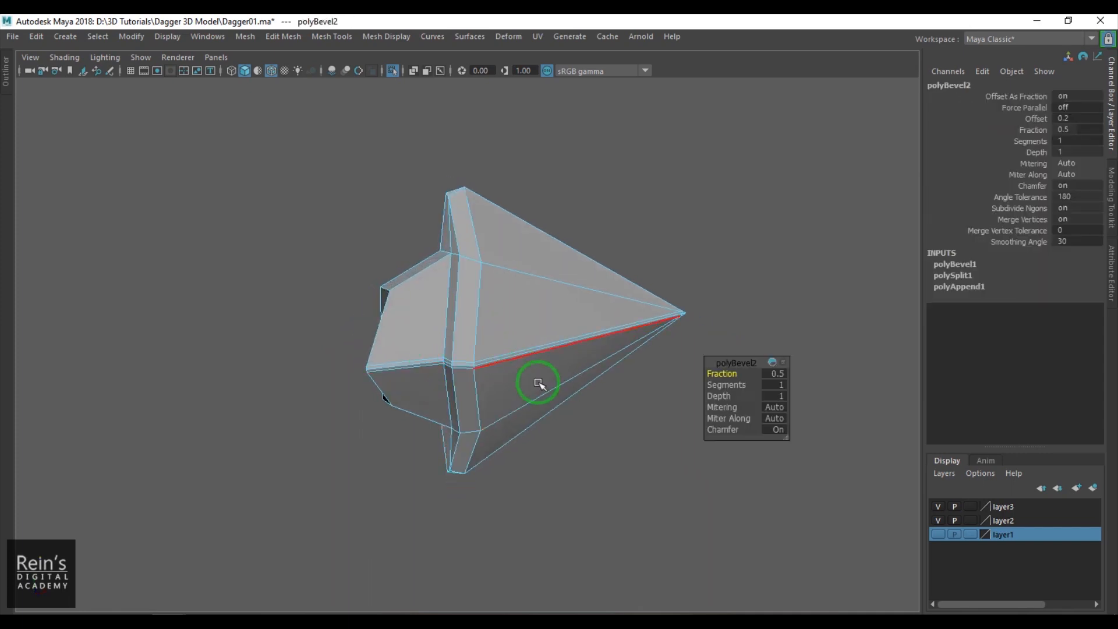
{"action": "left_click", "coordinate": [781, 373]}
{"action": "type", "text": "0."}
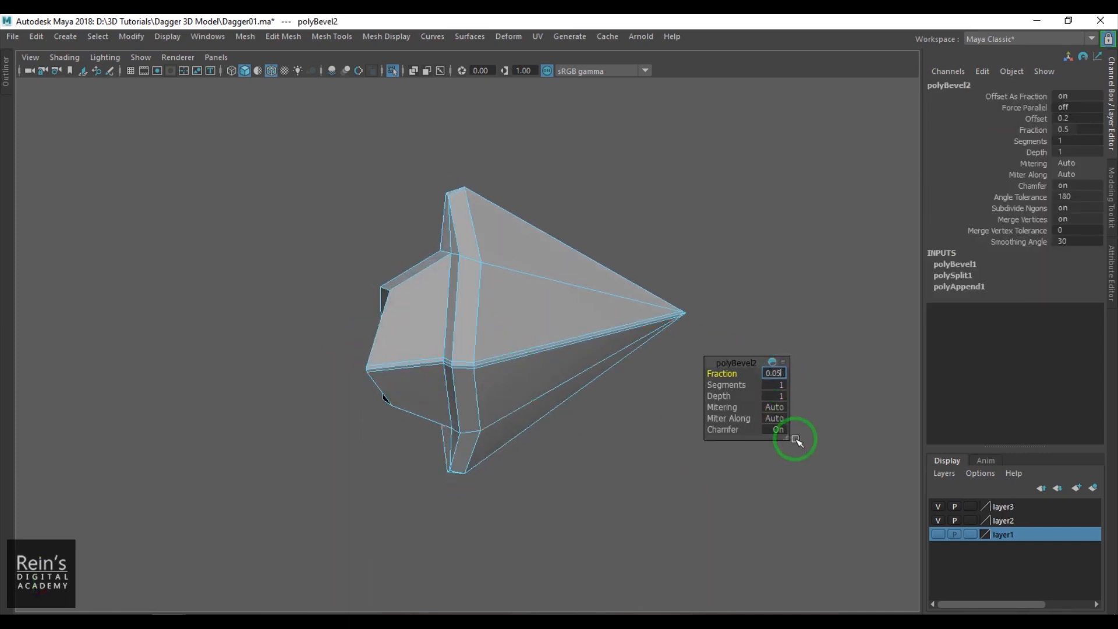
{"action": "type", "text": "05"}
{"action": "key", "text": "Return"}
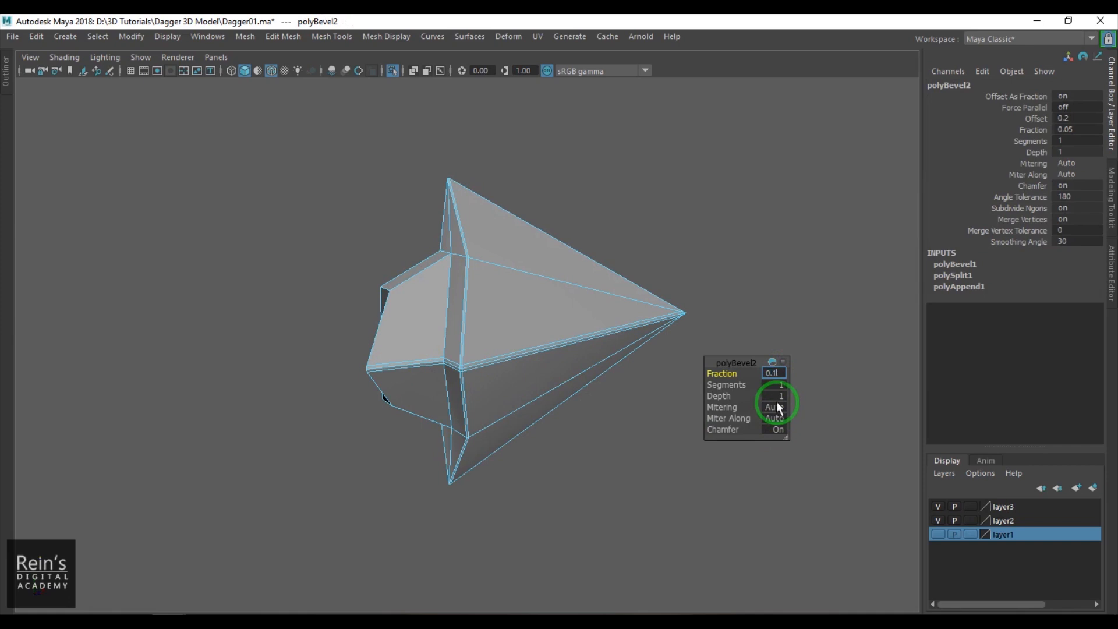
{"action": "key", "text": "Return"}
{"action": "left_click", "coordinate": [608, 453]}
- Turn off wireframe on shaded and check the spike in smooth preview before returning to the unsmoothed display
{"action": "right_click_drag", "start_coordinate": [531, 358], "coordinate": [551, 348]}
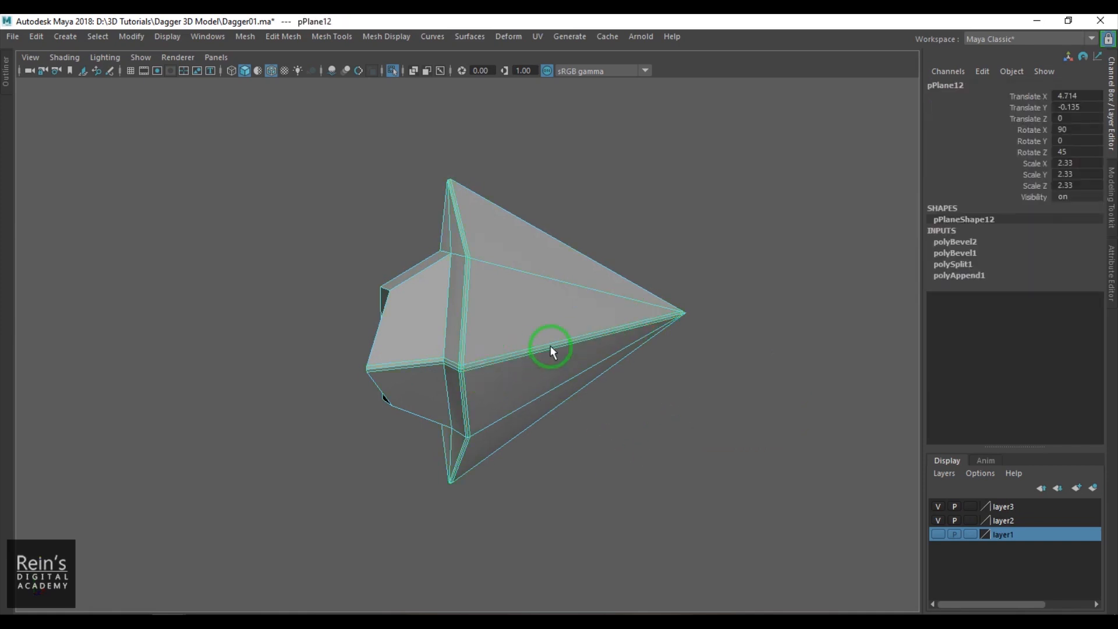
{"action": "key", "text": "3"}
{"action": "left_click", "coordinate": [736, 449]}
{"action": "left_click_drag", "start_coordinate": [736, 450], "coordinate": [661, 457], "text": "alt"}
{"action": "left_click", "coordinate": [272, 71]}
{"action": "left_click_drag", "start_coordinate": [420, 205], "coordinate": [442, 294], "text": "alt"}
{"action": "left_click", "coordinate": [539, 319]}
{"action": "key", "text": "1"}
- Bevel the inner corner edge loop where the spike's base meets the pointed head, using fraction 0.1 and 2 segments
{"action": "right_click_drag", "start_coordinate": [441, 295], "coordinate": [438, 211]}
{"action": "double_click", "coordinate": [467, 265]}
{"action": "left_click_drag", "start_coordinate": [474, 369], "coordinate": [444, 443], "text": "alt"}
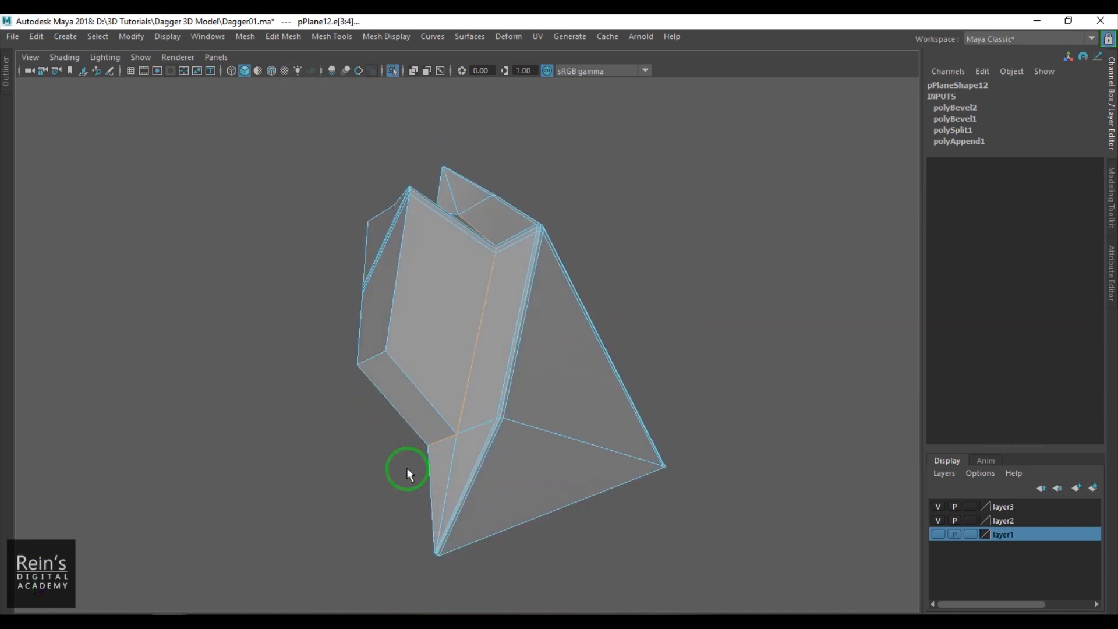
{"action": "key", "text": "ctrl+b"}
{"action": "type", "text": "0.1"}
{"action": "key", "text": "Return"}
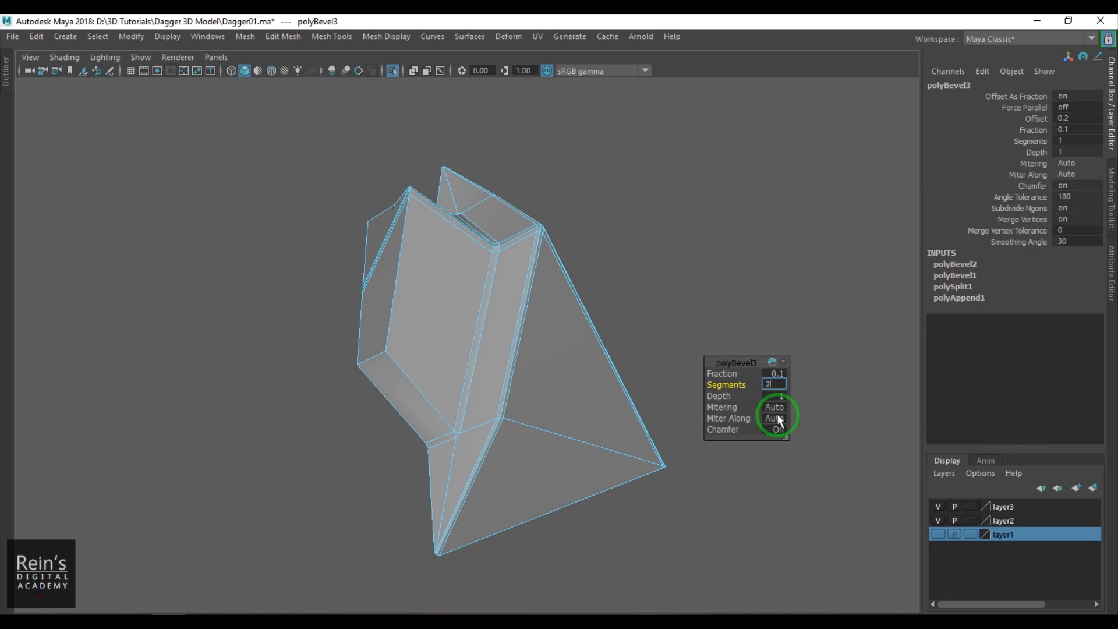
{"action": "scroll", "coordinate": [501, 466], "scroll_direction": "up", "scroll_amount": 2}
{"action": "middle_click_drag", "start_coordinate": [447, 463], "coordinate": [472, 369], "text": "alt"}
{"action": "scroll", "coordinate": [473, 371], "scroll_direction": "up", "scroll_amount": 8}
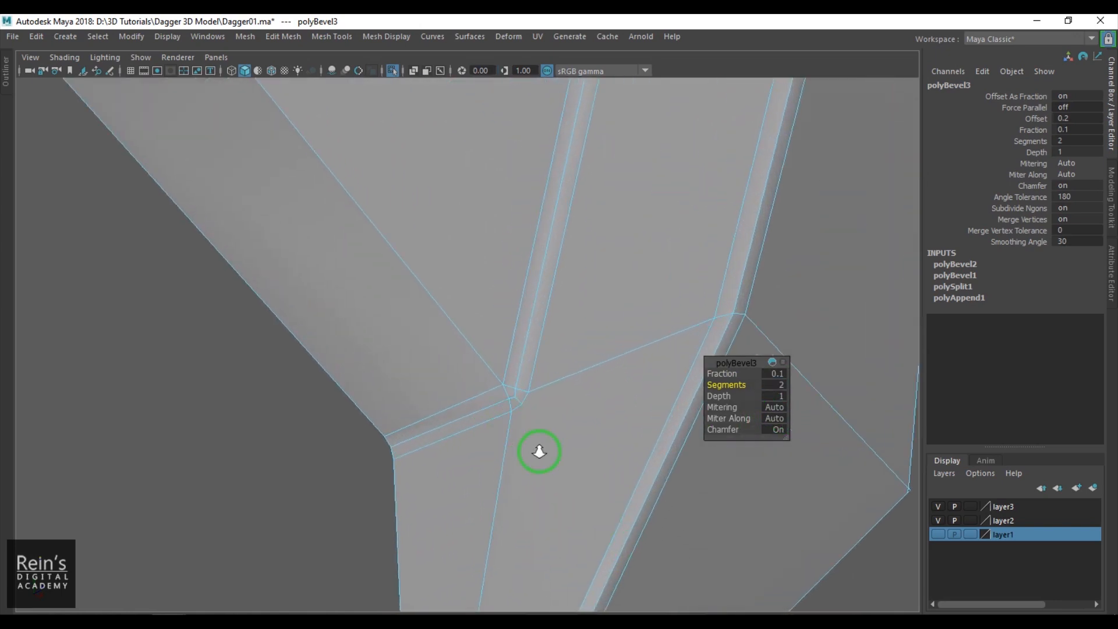
{"action": "left_click_drag", "start_coordinate": [559, 454], "coordinate": [526, 374], "text": "alt"}
{"action": "scroll", "coordinate": [501, 439], "scroll_direction": "down", "scroll_amount": 6}
{"action": "scroll", "coordinate": [526, 374], "scroll_direction": "down", "scroll_amount": 4}
- Insert two supporting edge loops close to the outer edge of the spike's base end
{"action": "right_click_drag", "start_coordinate": [416, 375], "coordinate": [445, 307]}
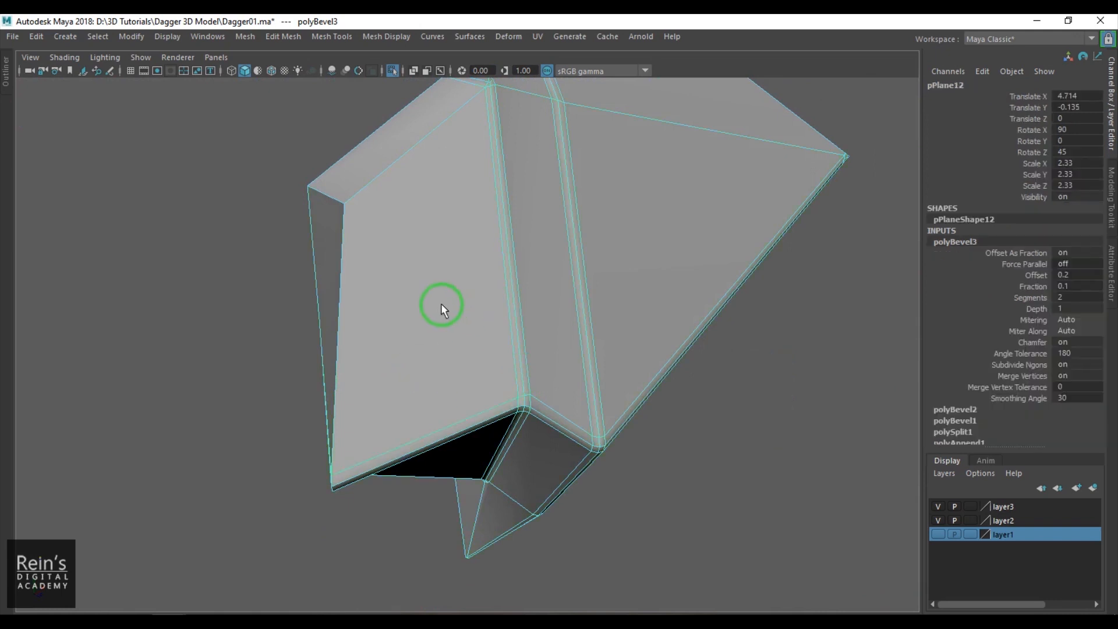
{"action": "right_click_drag", "start_coordinate": [452, 231], "coordinate": [362, 249], "text": "shift"}
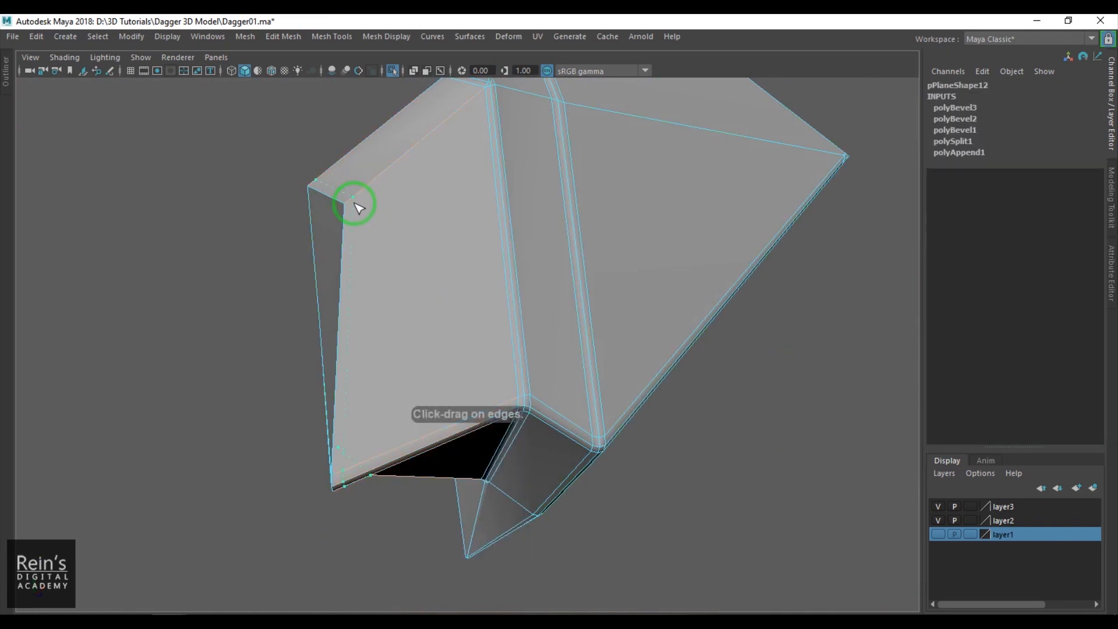
{"action": "left_click", "coordinate": [359, 207], "text": "ctrl"}
{"action": "left_click", "coordinate": [355, 200], "text": "ctrl"}
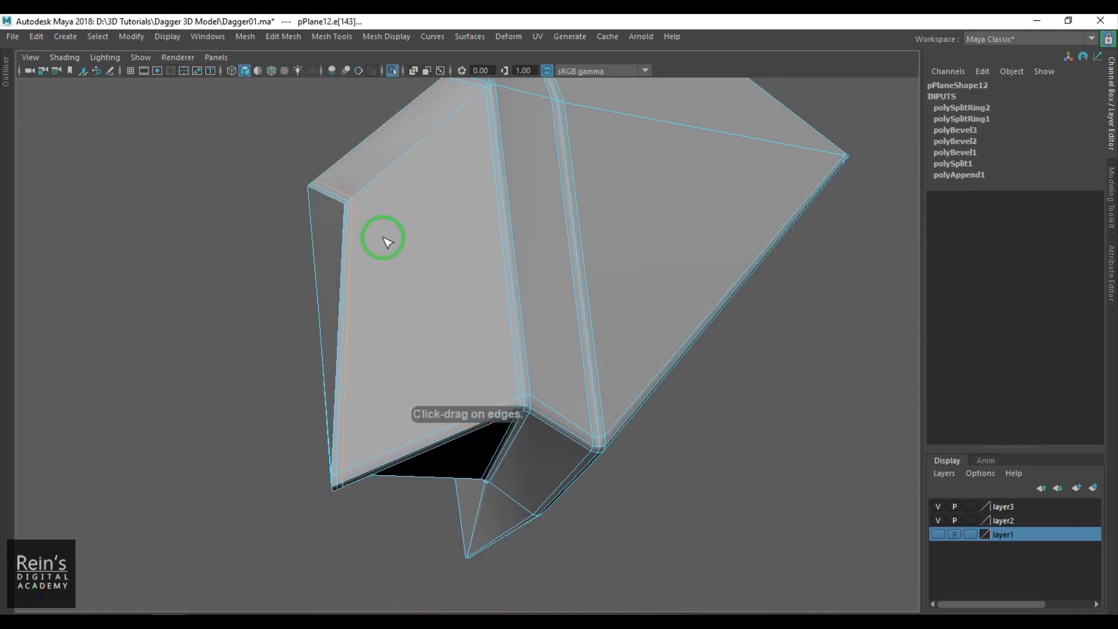
{"action": "key", "text": "w"}
{"action": "right_click_drag", "start_coordinate": [378, 227], "coordinate": [441, 207]}
- Turn off the viewport's color management, inspect the spike in smooth preview, and return it to the unsmoothed display
{"action": "left_click", "coordinate": [547, 70]}
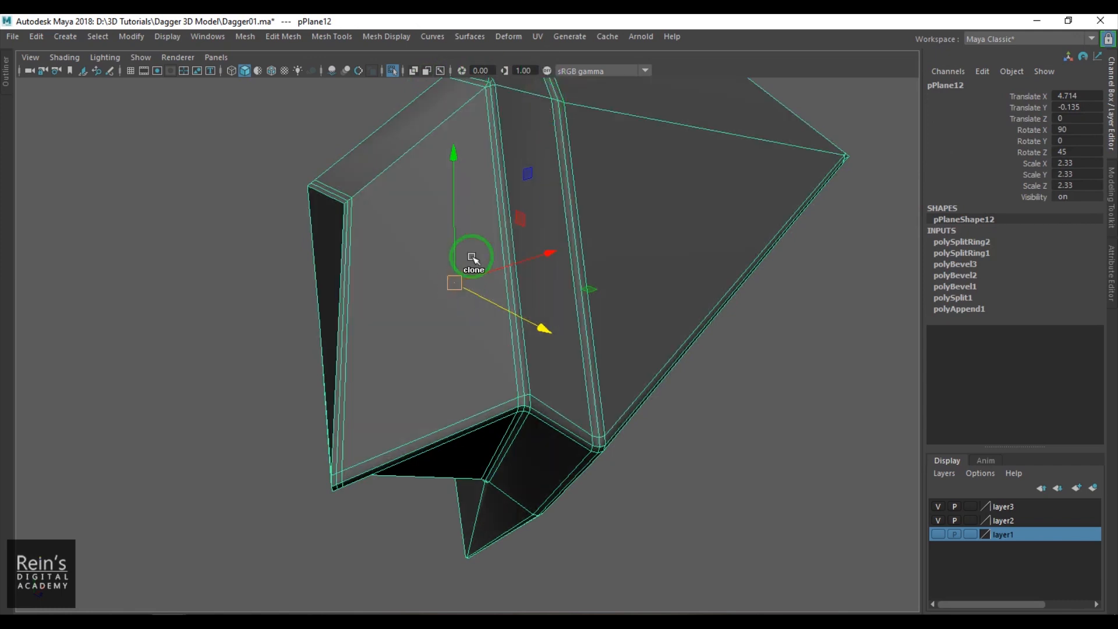
{"action": "key", "text": "3"}
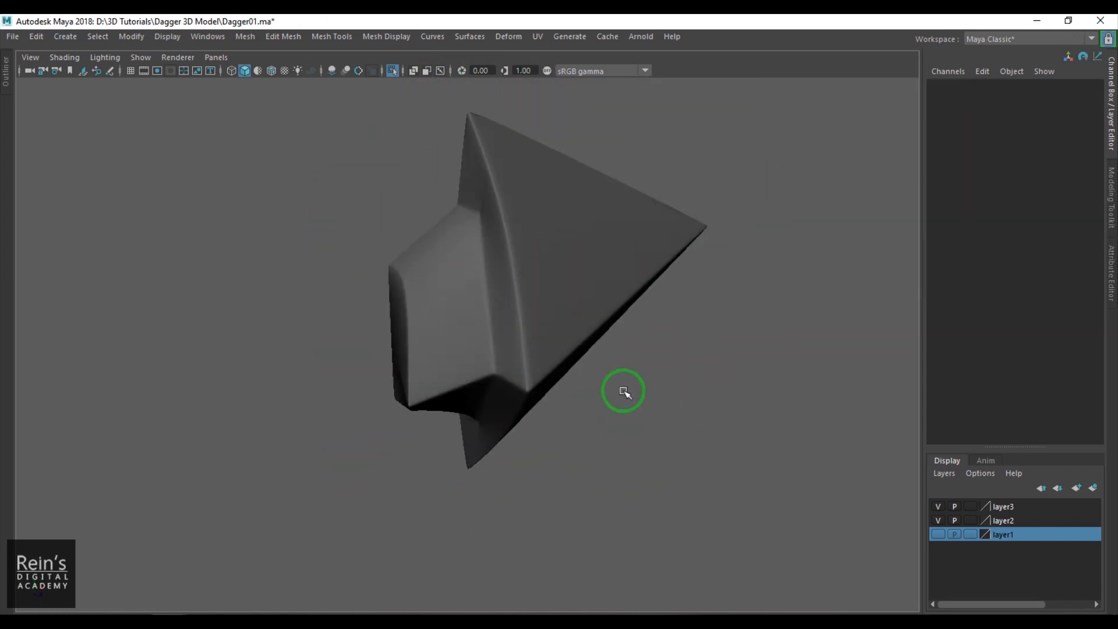
{"action": "left_click_drag", "start_coordinate": [624, 392], "coordinate": [543, 372], "text": "alt"}
{"action": "scroll", "coordinate": [543, 373], "scroll_direction": "down", "scroll_amount": 5}
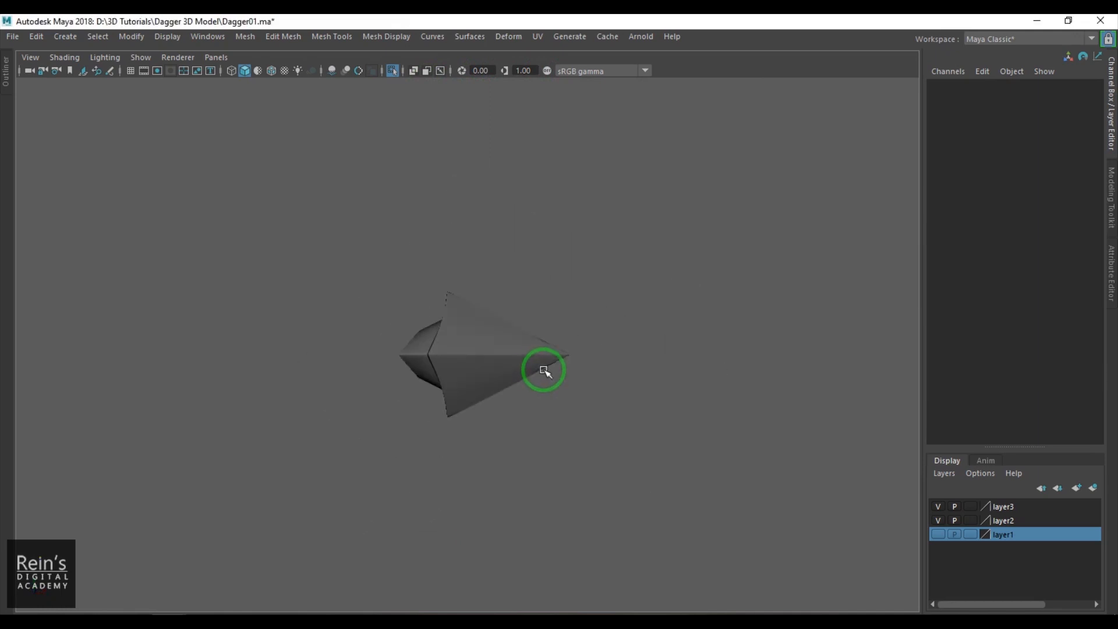
{"action": "left_click", "coordinate": [518, 363]}
{"action": "scroll", "coordinate": [594, 407], "scroll_direction": "up", "scroll_amount": 5}
{"action": "key", "text": "1"}
{"action": "key", "text": "space"}
{"action": "mouse_move", "coordinate": [631, 418]}
{"action": "left_mouse_down", "text": "alt"}
{"action": "mouse_move", "coordinate": [509, 425]}
{"action": "mouse_move", "coordinate": [461, 393]}
{"action": "mouse_move", "coordinate": [610, 423]}
{"action": "left_mouse_up", "text": "alt"}
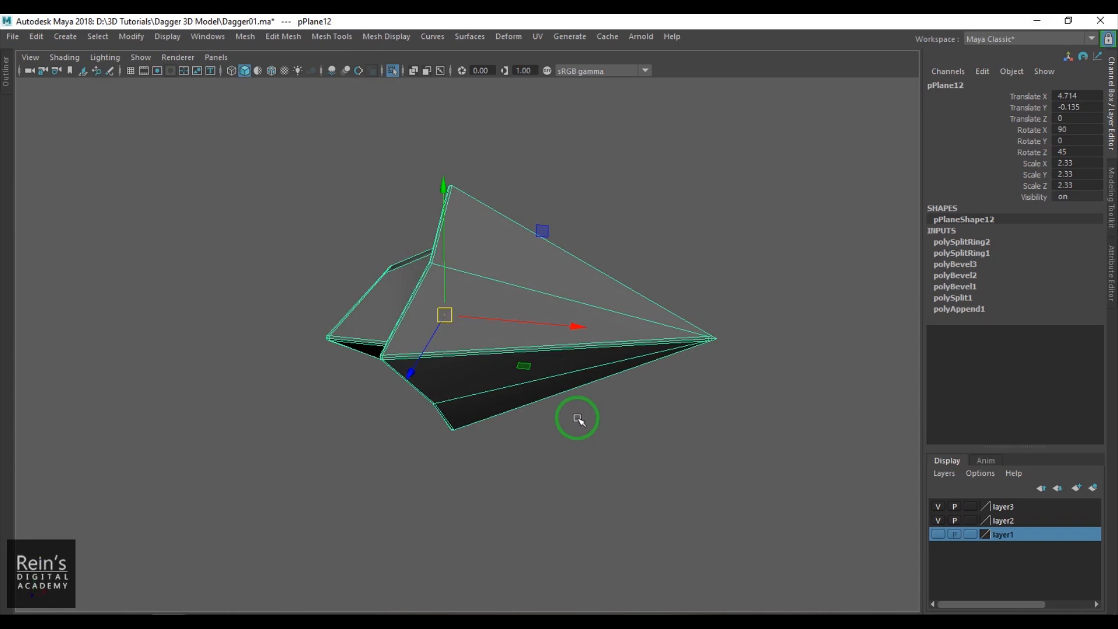
- Exit the spike's isolated display and return to the front view against the reference image
{"action": "left_click", "coordinate": [634, 391]}
{"action": "left_click_drag", "start_coordinate": [631, 392], "coordinate": [556, 373], "text": "alt"}
{"action": "key", "text": "space"}
{"action": "left_click", "coordinate": [935, 536]}
{"action": "key", "text": "ctrl+1"}
{"action": "right_click_drag", "start_coordinate": [481, 395], "coordinate": [430, 385], "text": "alt"}
{"action": "middle_click_drag", "start_coordinate": [430, 385], "coordinate": [505, 350], "text": "alt"}
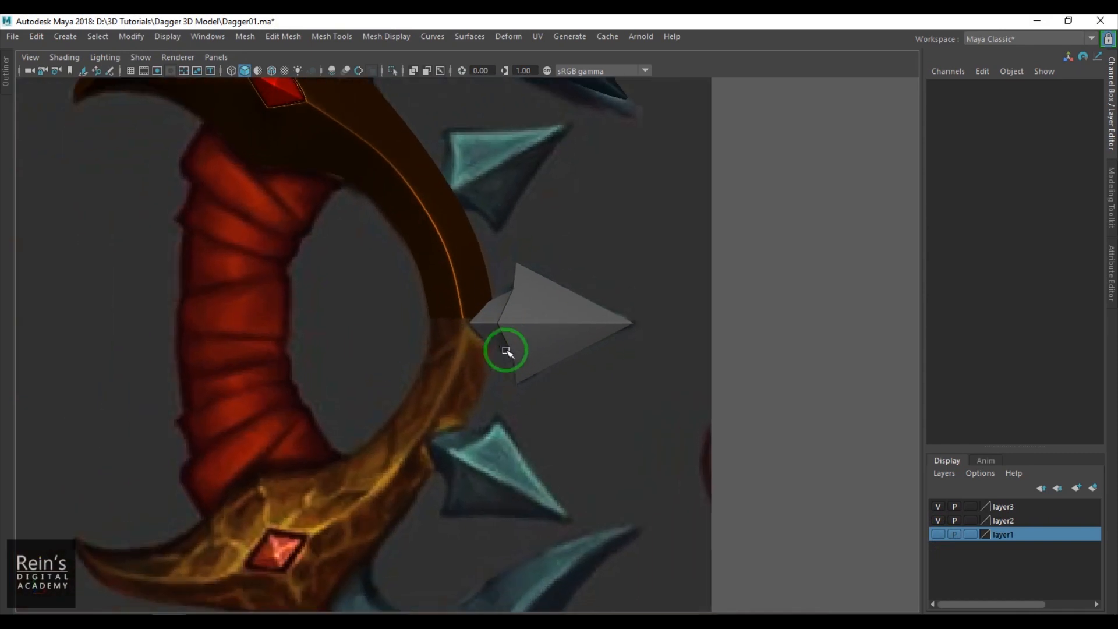
{"action": "right_click_drag", "start_coordinate": [505, 350], "coordinate": [513, 346], "text": "alt"}
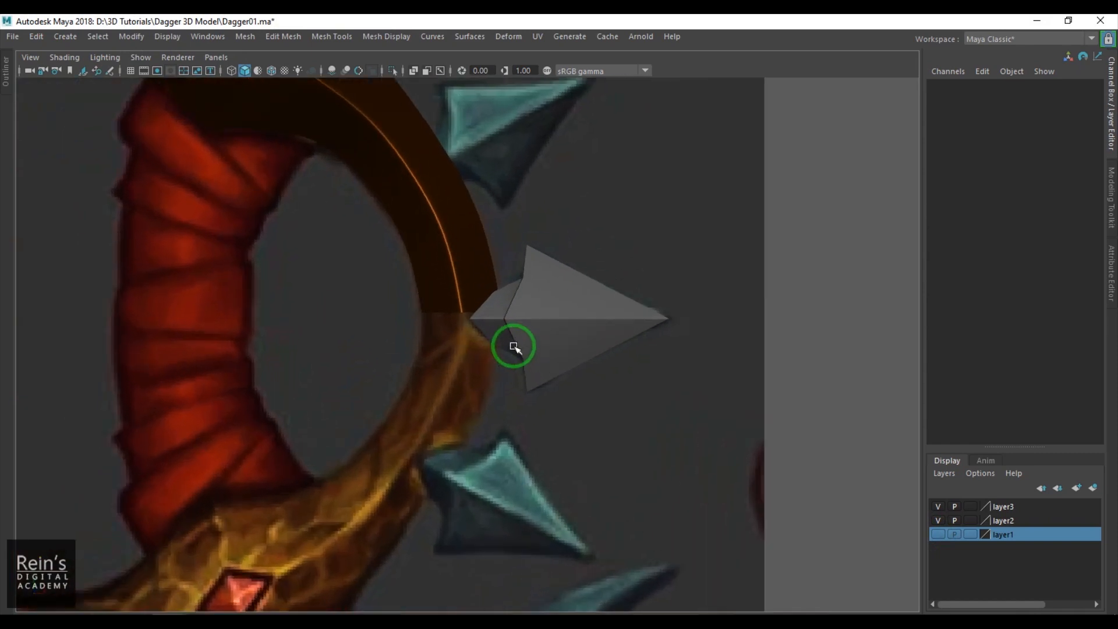
- In wireframe with smooth preview, shift the spike's upper and lower inner-notch vertices slightly toward the tip to match the reference outline
{"action": "key", "text": "4"}
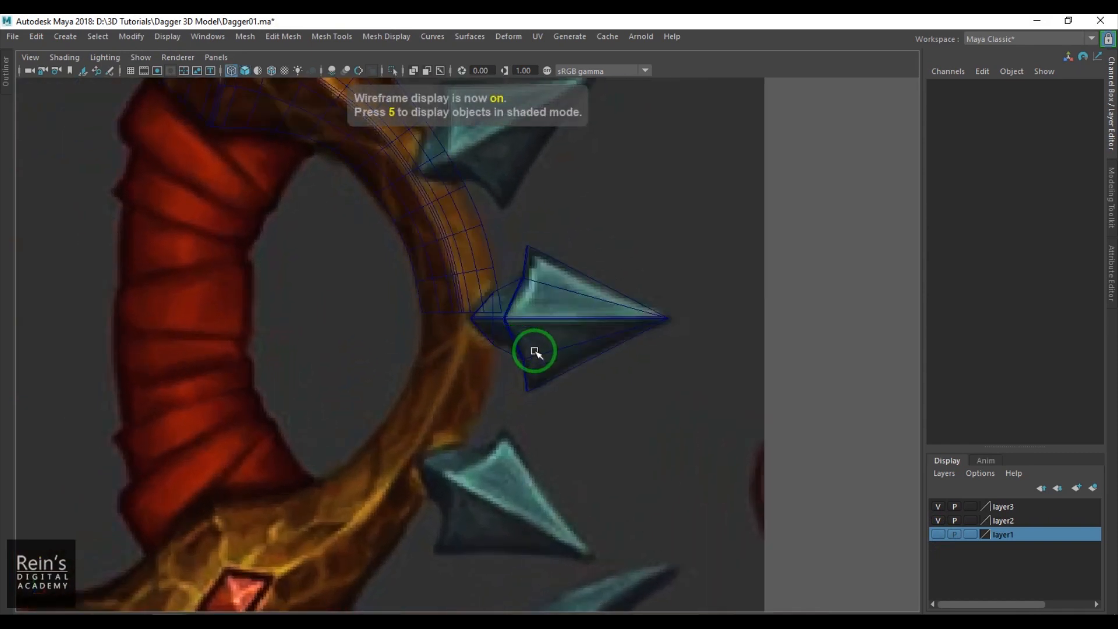
{"action": "key", "text": "6"}
{"action": "mouse_move", "coordinate": [521, 305]}
{"action": "right_mouse_down", "text": "alt"}
{"action": "mouse_move", "coordinate": [550, 270]}
{"action": "mouse_move", "coordinate": [522, 265]}
{"action": "right_mouse_up", "text": "alt"}
{"action": "left_click", "coordinate": [550, 270]}
{"action": "key", "text": "4"}
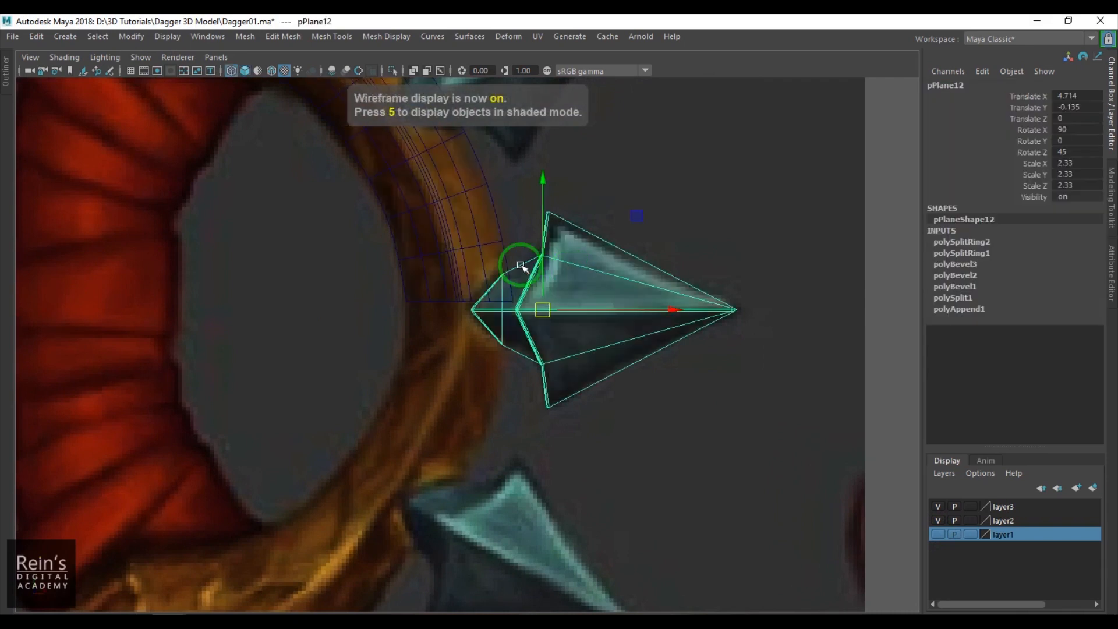
{"action": "left_click_drag", "start_coordinate": [517, 244], "coordinate": [561, 262]}
{"action": "left_click_drag", "start_coordinate": [519, 350], "coordinate": [563, 369], "text": "shift"}
{"action": "key", "text": "3"}
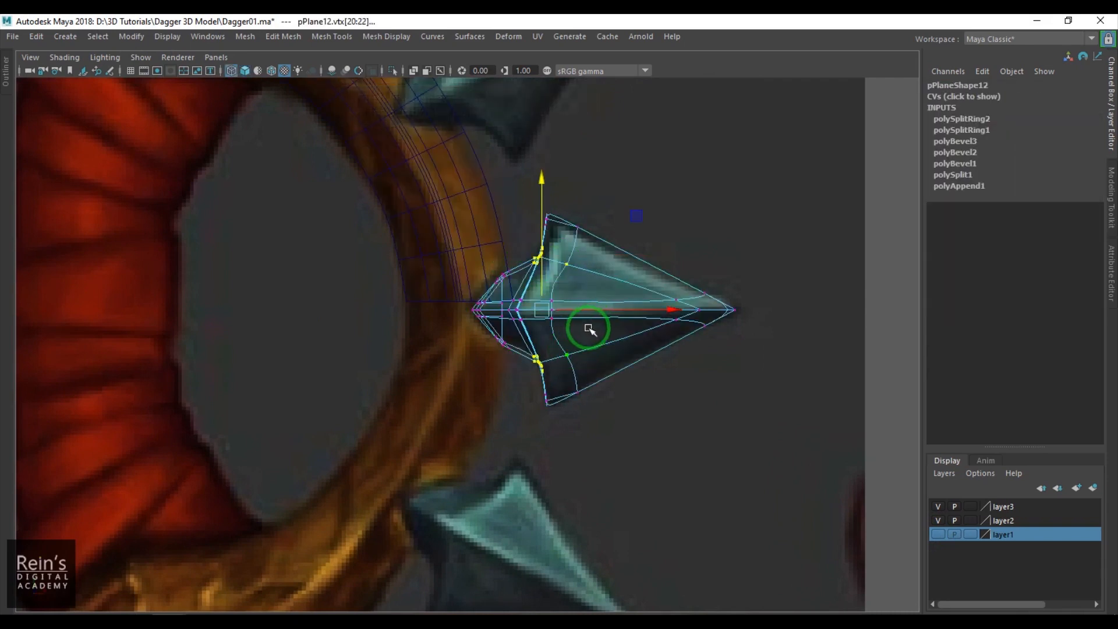
{"action": "left_click_drag", "start_coordinate": [650, 312], "coordinate": [653, 310]}
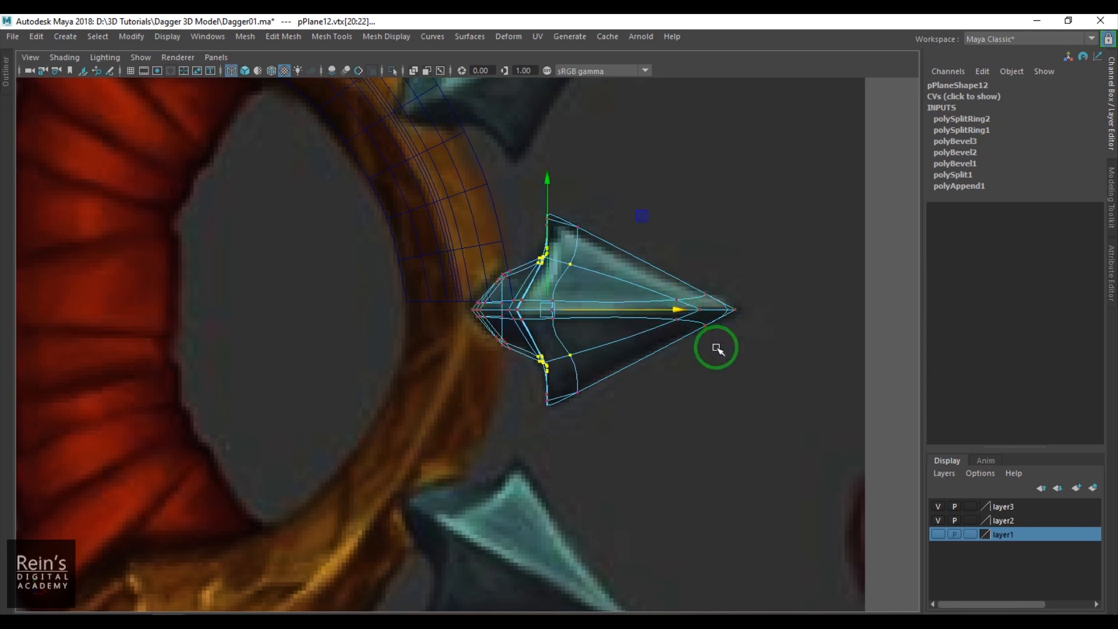
{"action": "key", "text": "4"}
{"action": "left_click", "coordinate": [710, 399]}
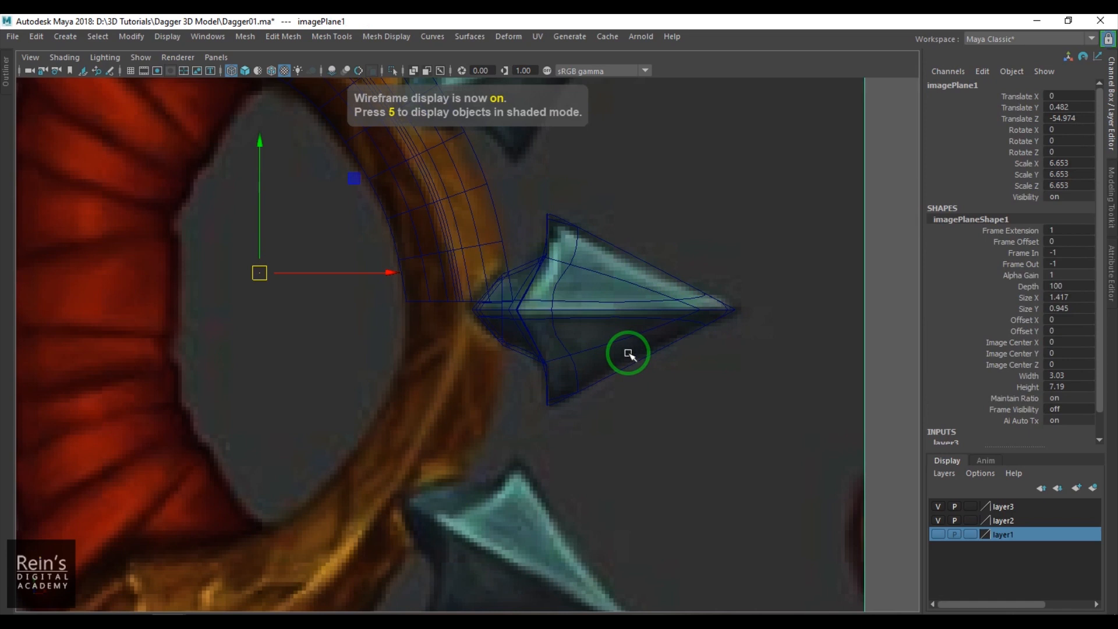
- Return to the shaded display and delete the spike's construction history
{"action": "key", "text": "5"}
{"action": "middle_click_drag", "start_coordinate": [677, 367], "coordinate": [641, 392], "text": "alt"}
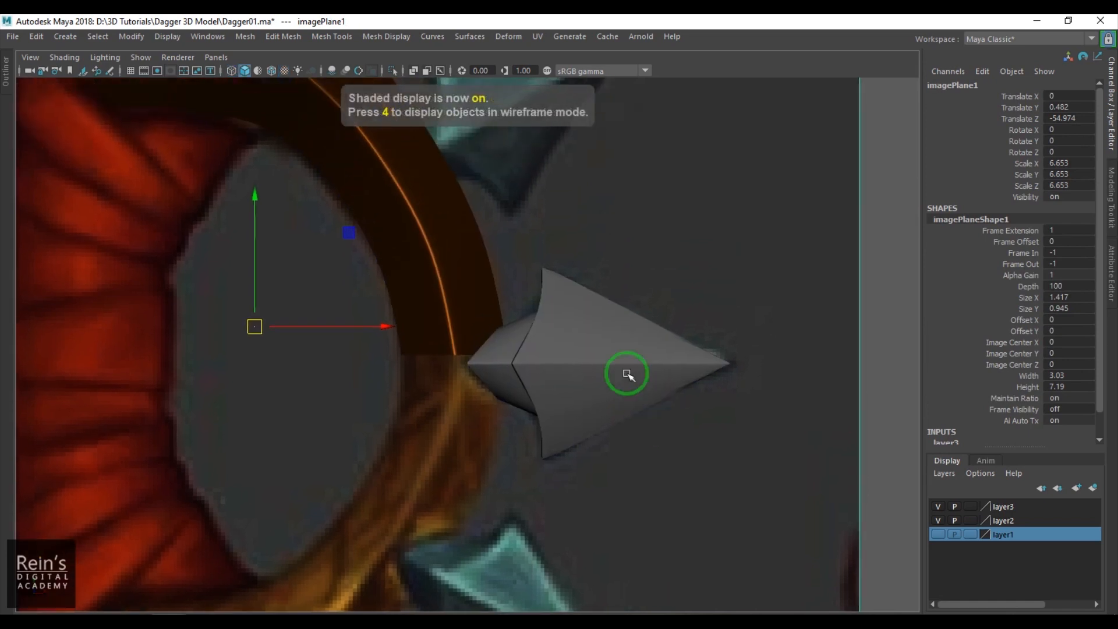
{"action": "left_click", "coordinate": [614, 389]}
{"action": "mouse_move", "coordinate": [605, 399]}
{"action": "left_mouse_down", "text": "alt"}
{"action": "mouse_move", "coordinate": [596, 424]}
{"action": "mouse_move", "coordinate": [587, 369]}
{"action": "left_mouse_up", "text": "alt"}
{"action": "middle_click_drag", "start_coordinate": [549, 389], "coordinate": [563, 318], "text": "alt"}
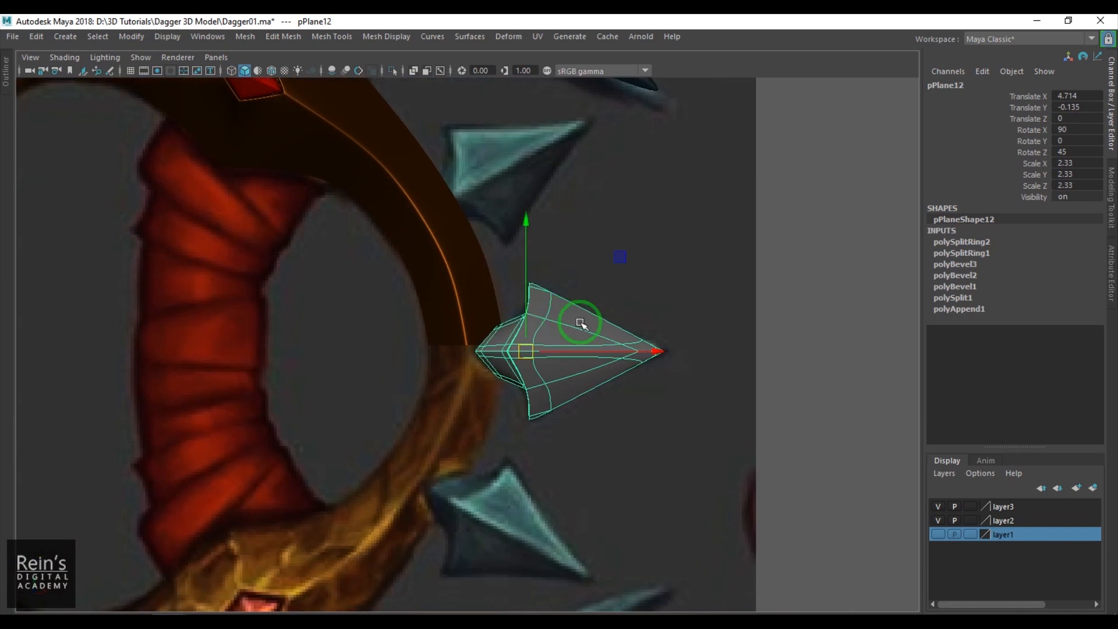
{"action": "key", "text": "alt+shift+d"}
{"action": "left_click_drag", "start_coordinate": [590, 365], "coordinate": [501, 347], "text": "alt"}
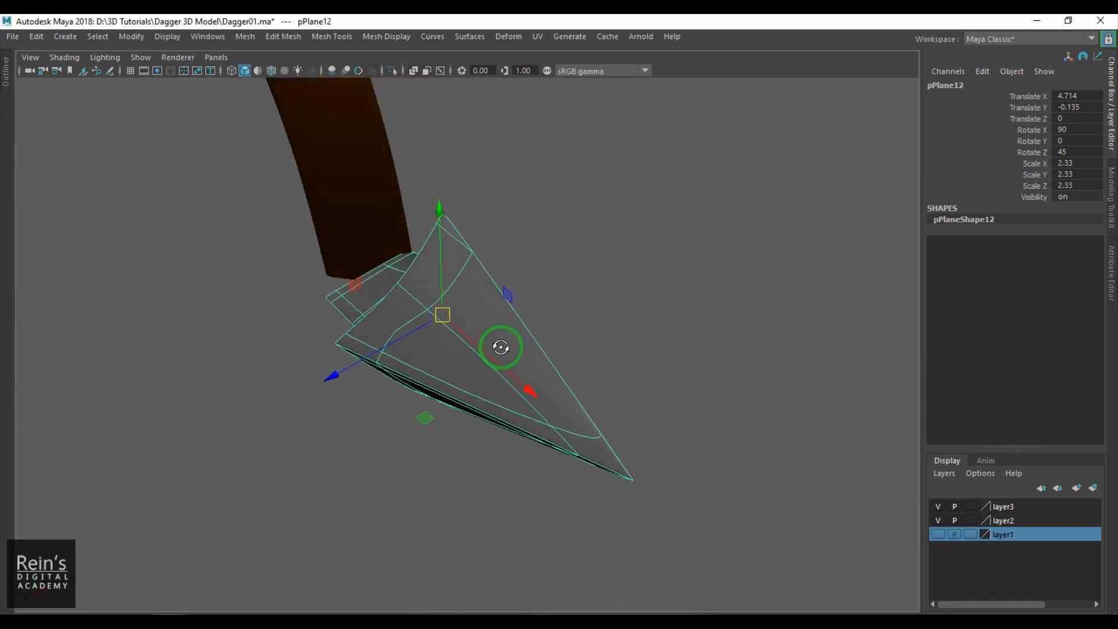
- Mirror the spike across the world Z axis in the negative direction, merging border vertices with a threshold of 0.01
{"action": "left_click", "coordinate": [245, 36]}
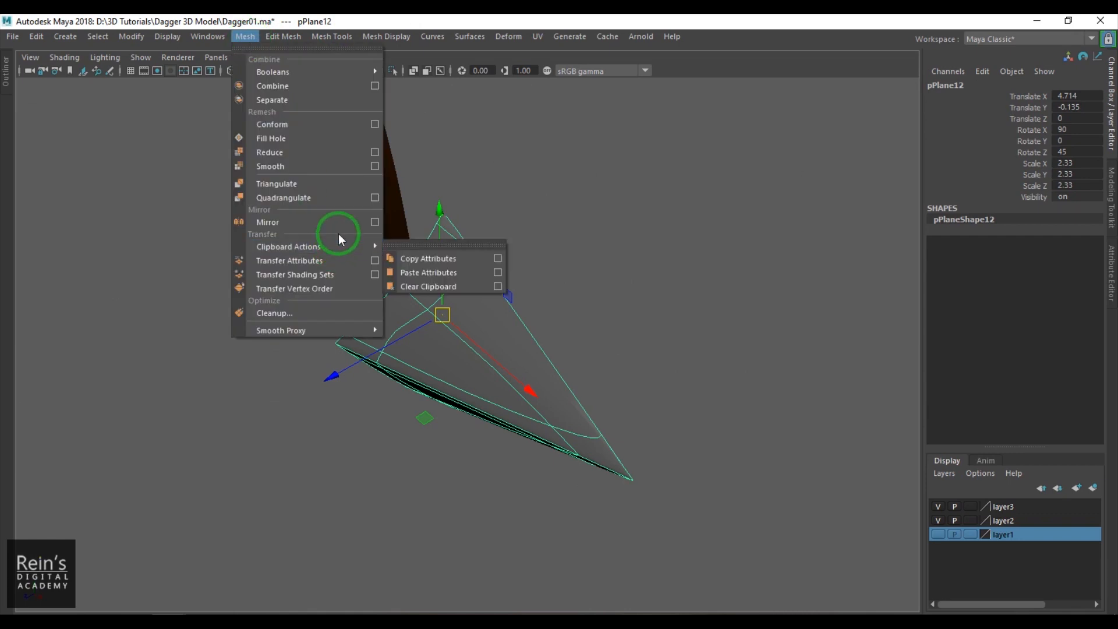
{"action": "left_click", "coordinate": [377, 220]}
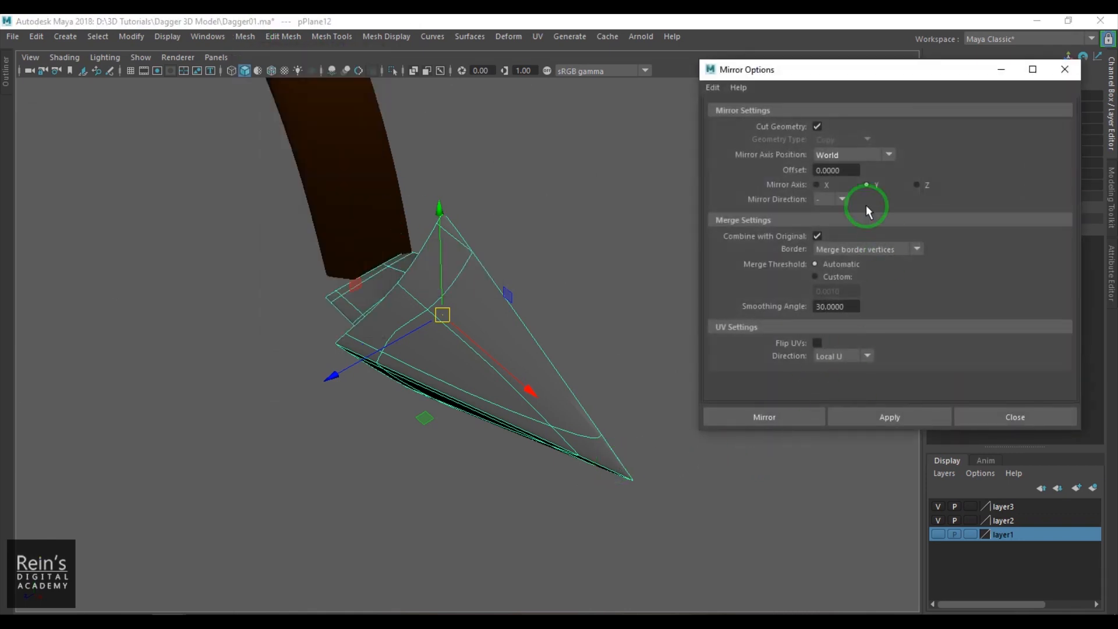
{"action": "left_click", "coordinate": [775, 417]}
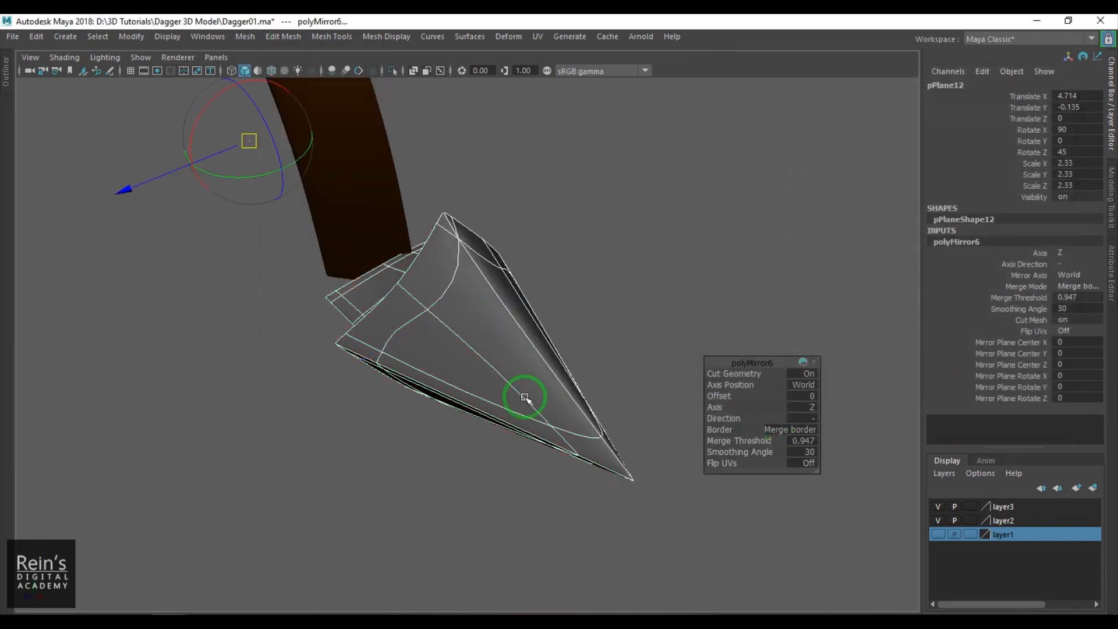
{"action": "left_click", "coordinate": [805, 431]}
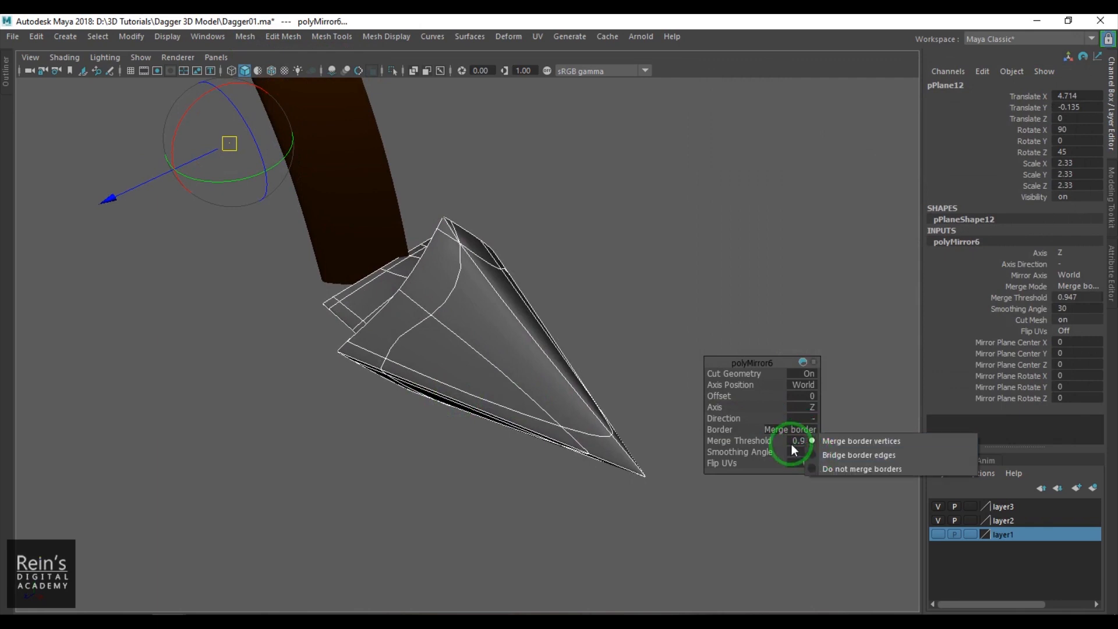
{"action": "left_click", "coordinate": [793, 440]}
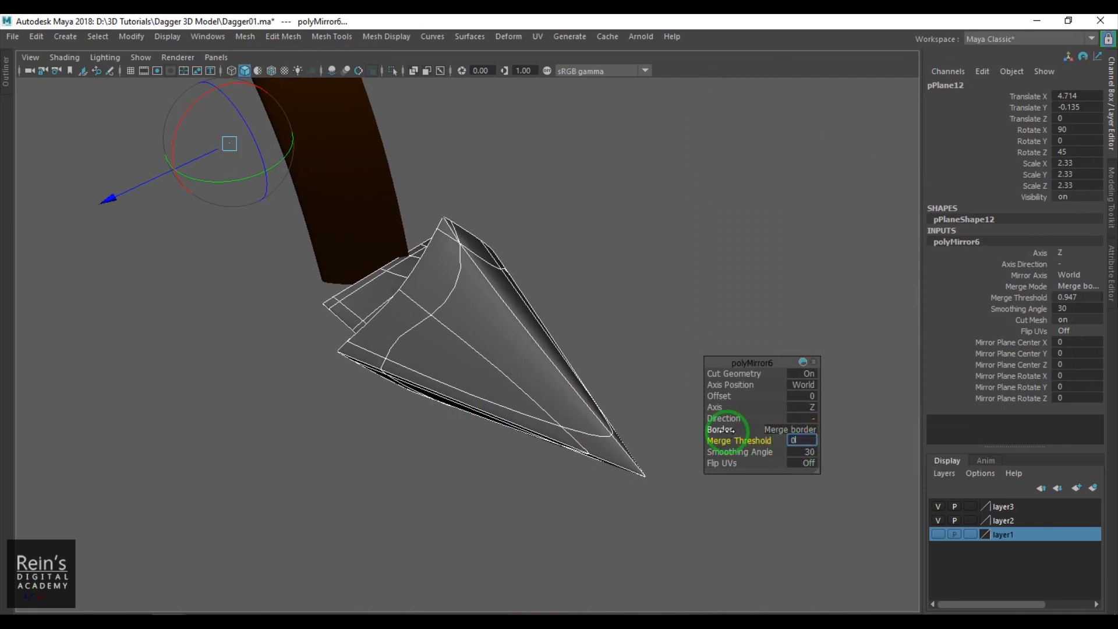
{"action": "left_click_drag", "start_coordinate": [408, 338], "coordinate": [554, 201], "text": "alt"}
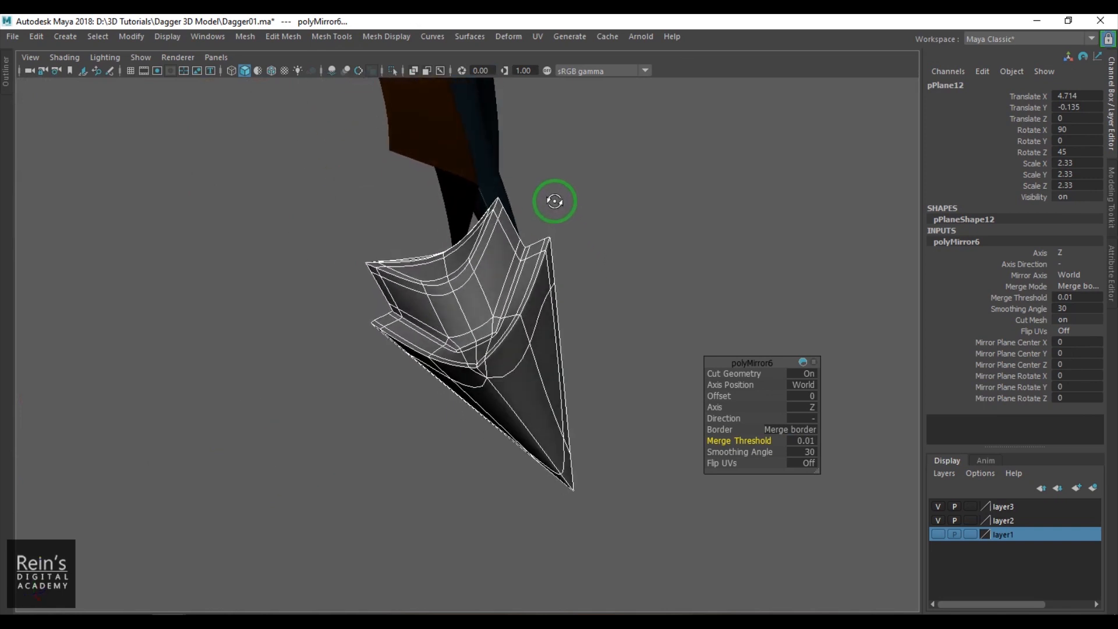
- Try a merge threshold of 0 on the mirror and set it back to 0.01
{"action": "scroll", "coordinate": [532, 249], "scroll_direction": "up", "scroll_amount": 2}
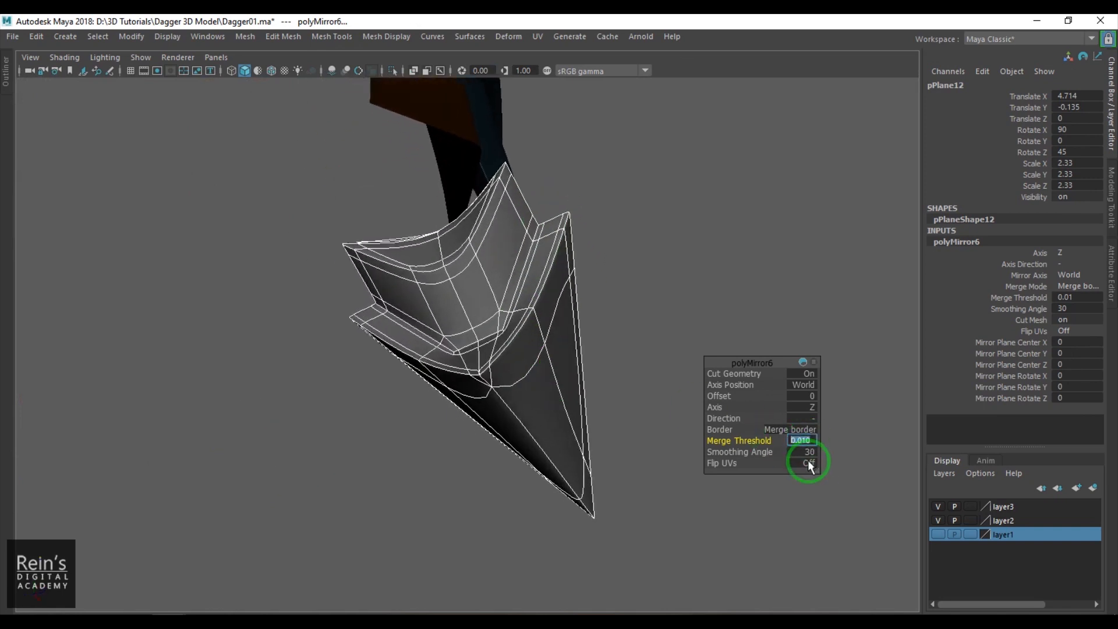
{"action": "type", "text": "0"}
{"action": "key", "text": "Return"}
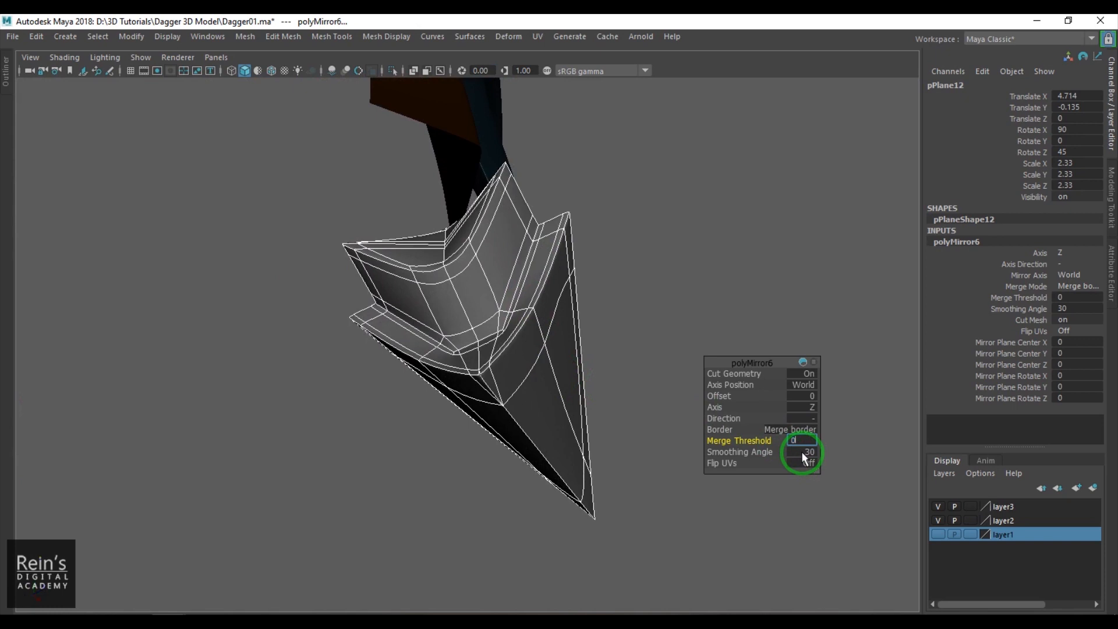
{"action": "type", "text": "0.01"}
{"action": "key", "text": "Return"}
- Delete the small sliver faces at the inner corner where the spike's base meets the pointed head
{"action": "left_click_drag", "start_coordinate": [536, 320], "coordinate": [547, 364], "text": "alt"}
{"action": "left_click", "coordinate": [534, 351]}
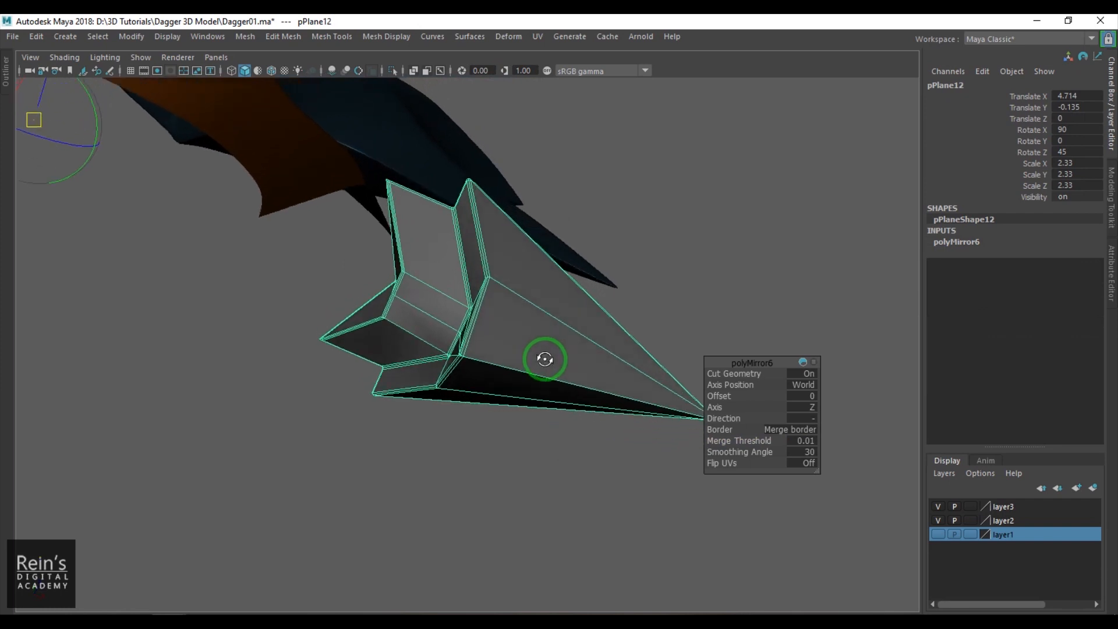
{"action": "right_click_drag", "start_coordinate": [547, 364], "coordinate": [698, 497], "text": "alt"}
{"action": "right_click_drag", "start_coordinate": [480, 358], "coordinate": [606, 466], "text": "alt"}
{"action": "left_click_drag", "start_coordinate": [606, 467], "coordinate": [625, 425], "text": "alt"}
{"action": "middle_click_drag", "start_coordinate": [624, 425], "coordinate": [584, 399], "text": "alt"}
{"action": "right_click_drag", "start_coordinate": [603, 417], "coordinate": [624, 445], "text": "alt"}
{"action": "left_click_drag", "start_coordinate": [625, 411], "coordinate": [617, 364], "text": "alt"}
{"action": "key", "text": "F11"}
{"action": "left_click", "coordinate": [641, 362]}
{"action": "left_click", "coordinate": [635, 364], "text": "shift"}
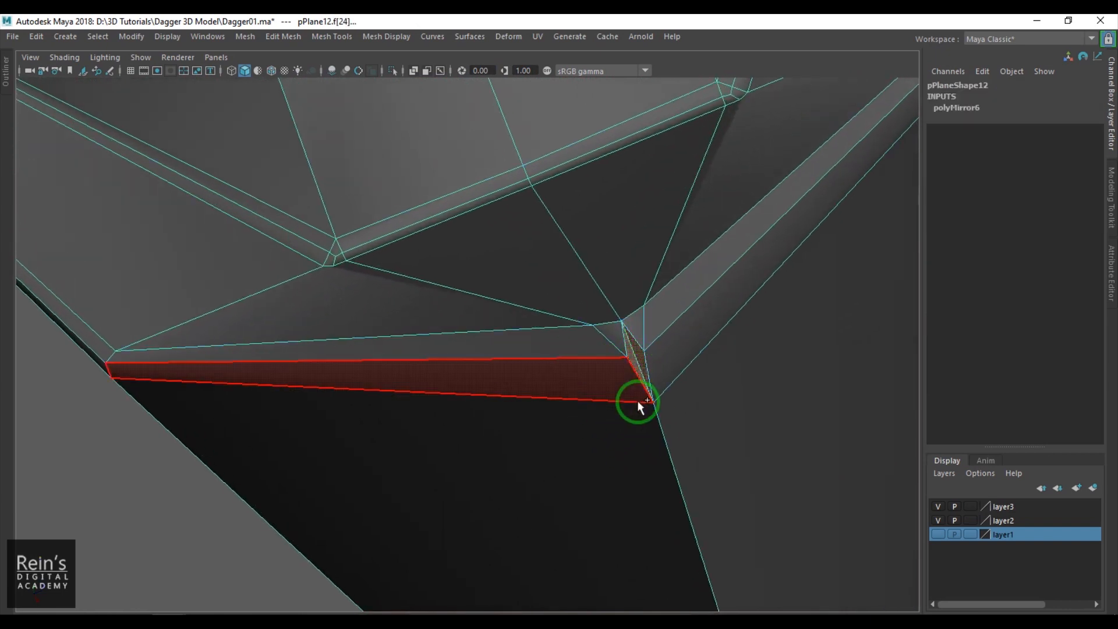
{"action": "key", "text": "Delete"}
- Close the hole by merging its two side vertices, and merge the three neighboring corner vertices into one
{"action": "key", "text": "F9"}
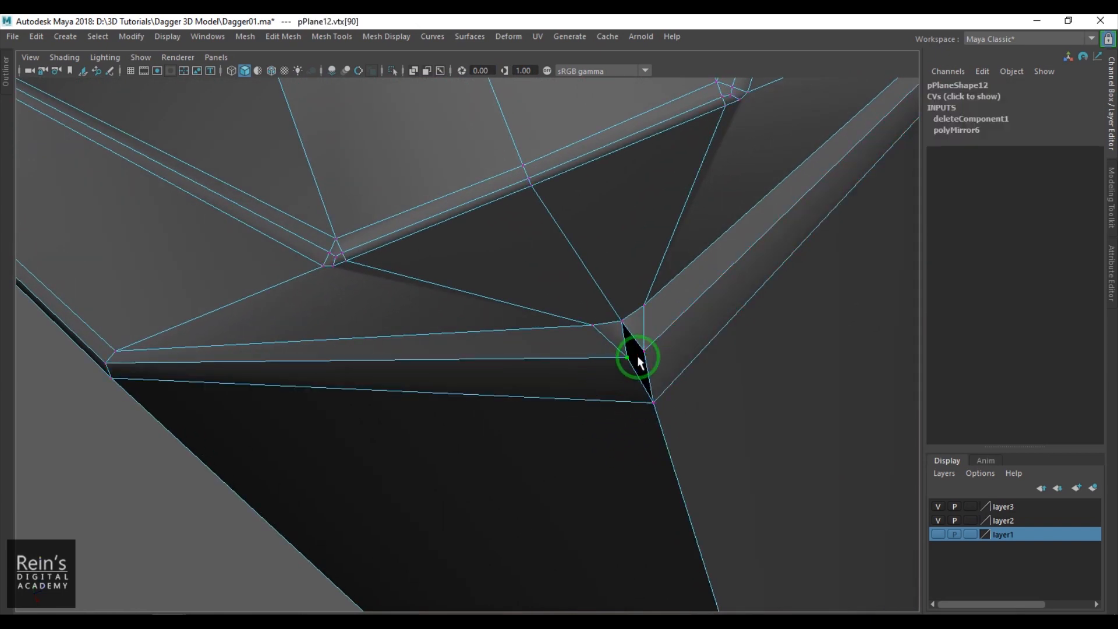
{"action": "left_click_drag", "start_coordinate": [652, 337], "coordinate": [633, 336]}
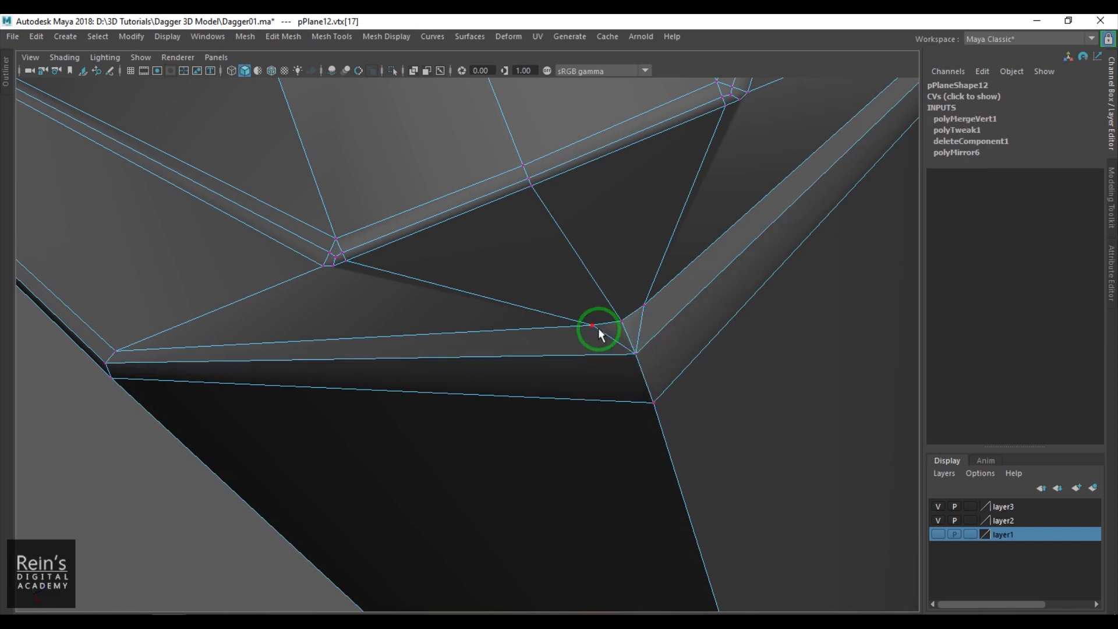
{"action": "left_click", "coordinate": [597, 326]}
{"action": "left_click", "coordinate": [621, 323], "text": "shift"}
{"action": "left_click", "coordinate": [643, 311], "text": "shift"}
{"action": "right_click_drag", "start_coordinate": [641, 368], "coordinate": [654, 292], "text": "shift"}
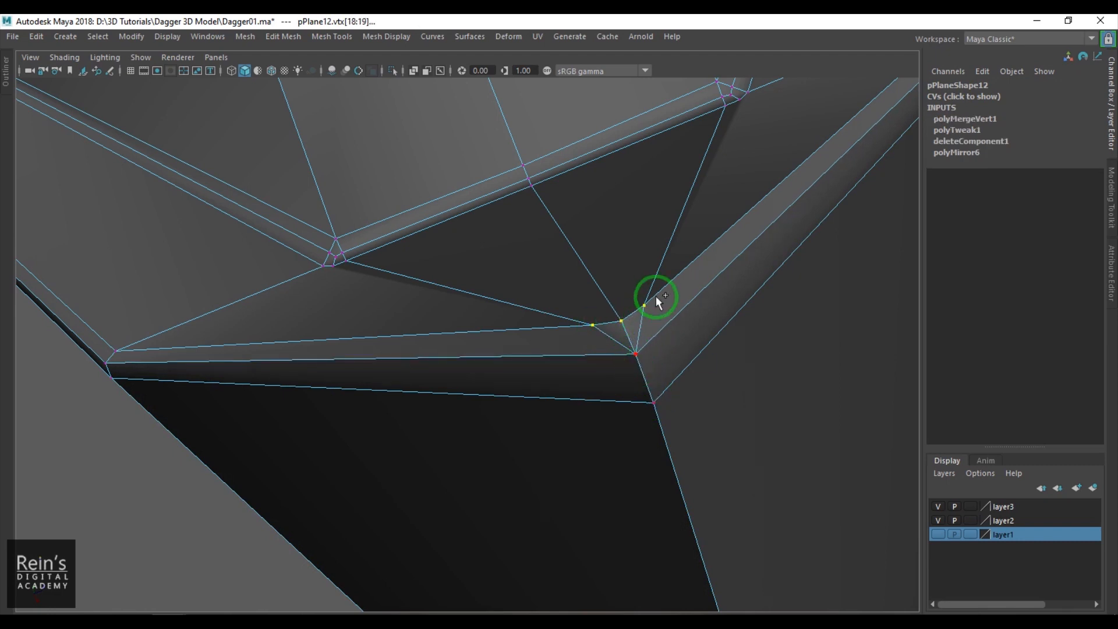
- At the opposite inner corner, delete the sliver faces and merge the two side vertices of the opening
{"action": "scroll", "coordinate": [661, 344], "scroll_direction": "down", "scroll_amount": 10}
{"action": "left_click_drag", "start_coordinate": [639, 299], "coordinate": [541, 486], "text": "alt"}
{"action": "right_click_drag", "start_coordinate": [541, 485], "coordinate": [728, 442], "text": "alt"}
{"action": "middle_click_drag", "start_coordinate": [559, 291], "coordinate": [554, 379], "text": "alt"}
{"action": "scroll", "coordinate": [549, 378], "scroll_direction": "up", "scroll_amount": 4}
{"action": "left_click_drag", "start_coordinate": [549, 378], "coordinate": [779, 324], "text": "alt"}
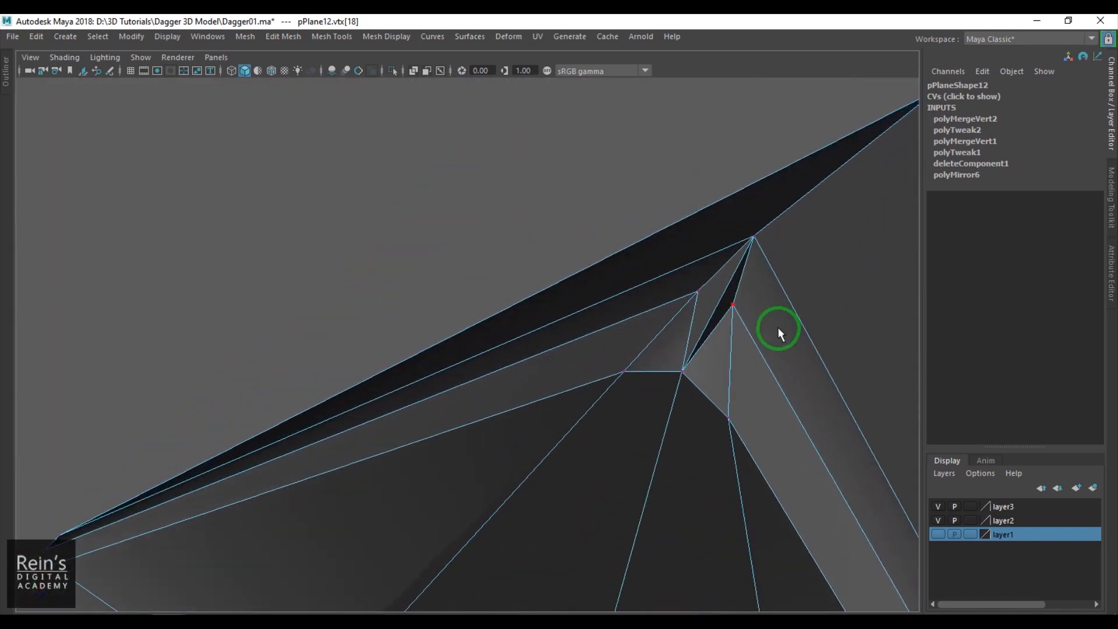
{"action": "key", "text": "F11"}
{"action": "left_click", "coordinate": [723, 304]}
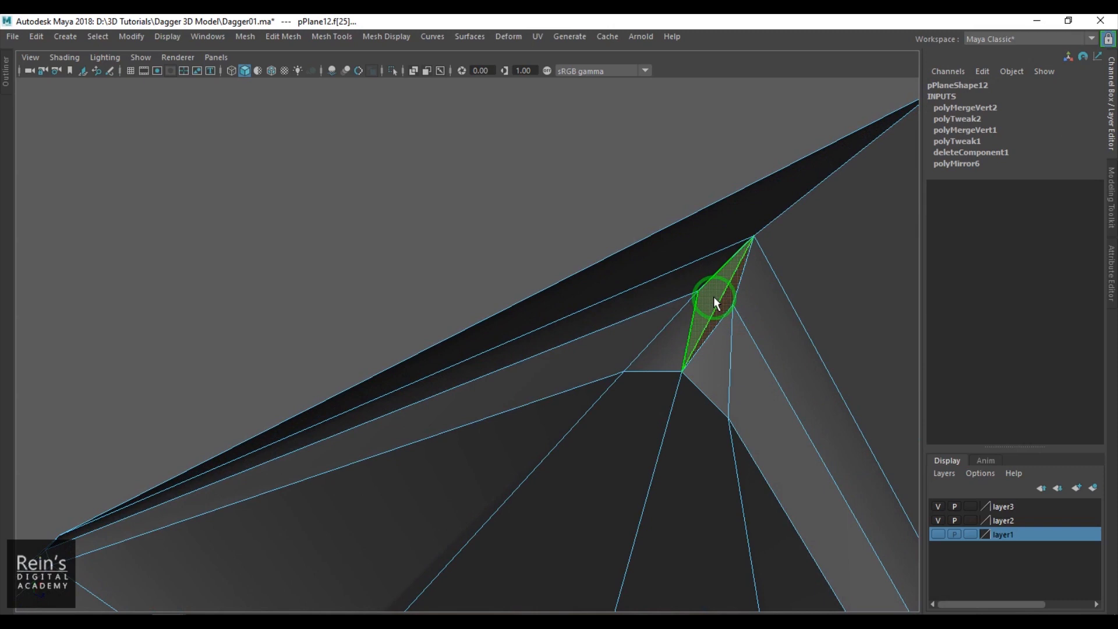
{"action": "key", "text": "Delete"}
{"action": "key", "text": "F9"}
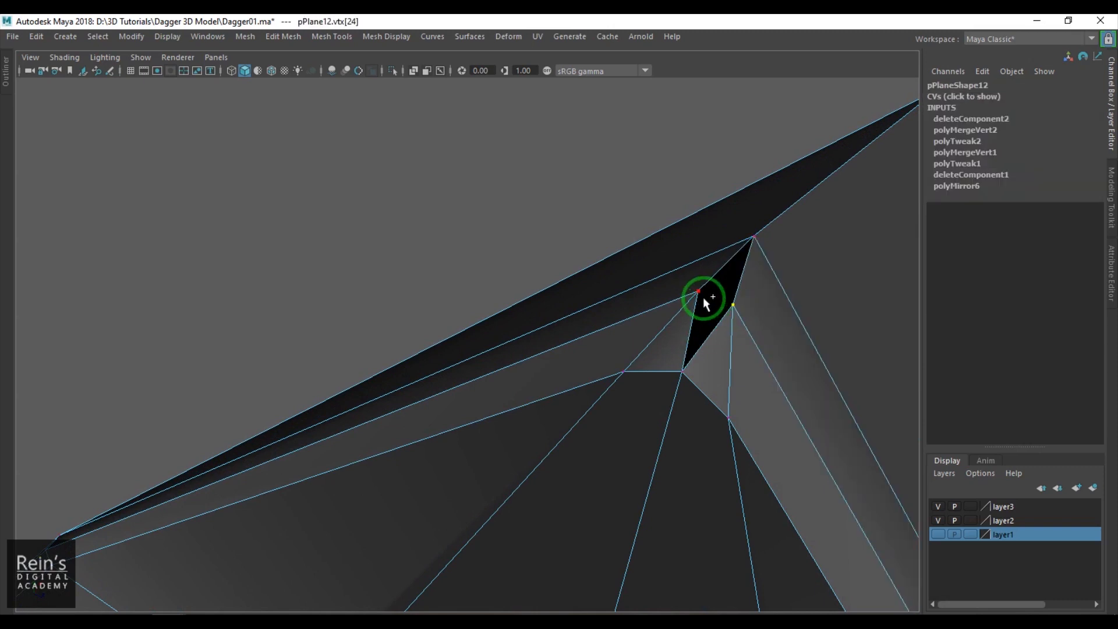
{"action": "right_click_drag", "start_coordinate": [718, 358], "coordinate": [717, 230], "text": "shift"}
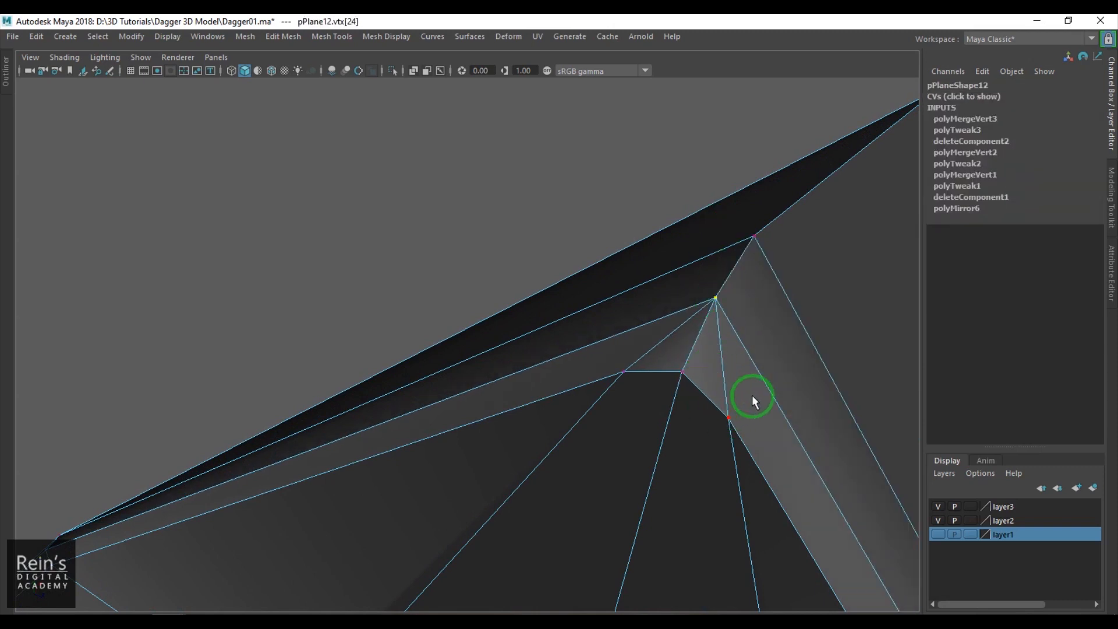
- Merge the three remaining vertices at this corner into one and return to object selection
{"action": "scroll", "coordinate": [752, 394], "scroll_direction": "down", "scroll_amount": 1}
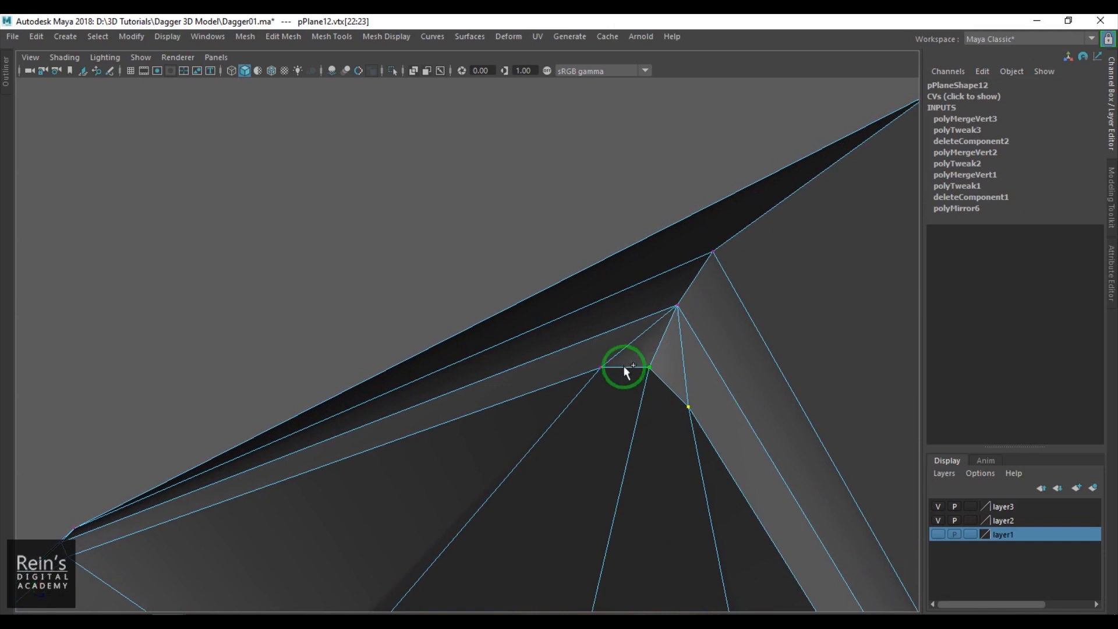
{"action": "key", "text": "g"}
{"action": "key", "text": "F8"}
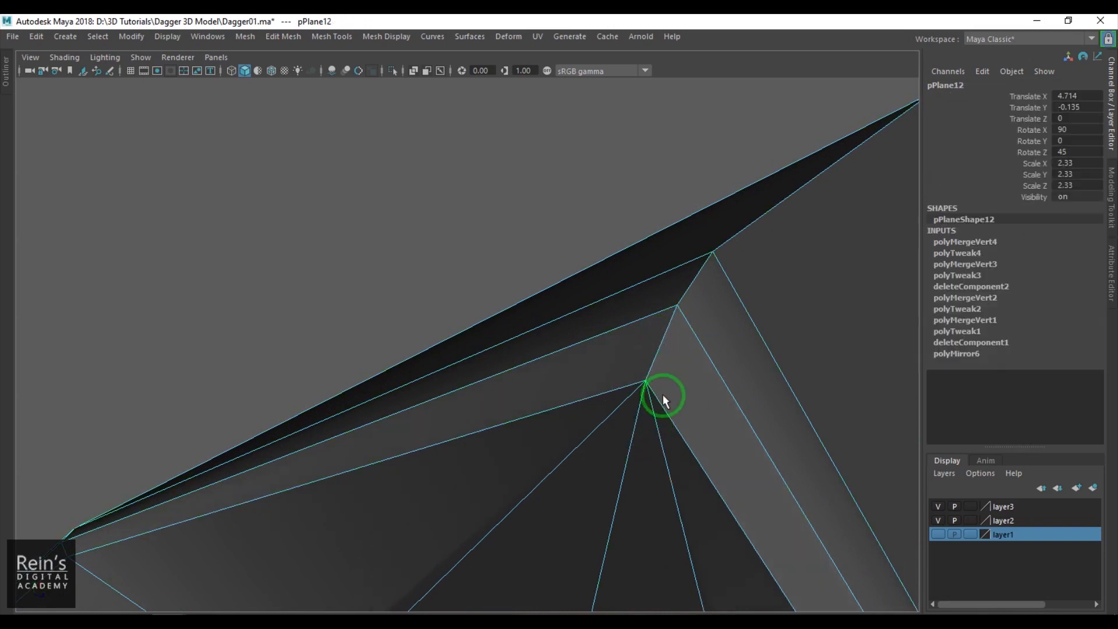
- Inspect the repaired spike in smooth preview, restore the unsmoothed display and return to the front view
{"action": "key", "text": "3"}
{"action": "left_click", "coordinate": [537, 275]}
{"action": "scroll", "coordinate": [545, 308], "scroll_direction": "down", "scroll_amount": 7}
{"action": "left_click_drag", "start_coordinate": [542, 361], "coordinate": [517, 410], "text": "alt"}
{"action": "left_click", "coordinate": [508, 365]}
{"action": "key", "text": "1"}
{"action": "key", "text": "space"}
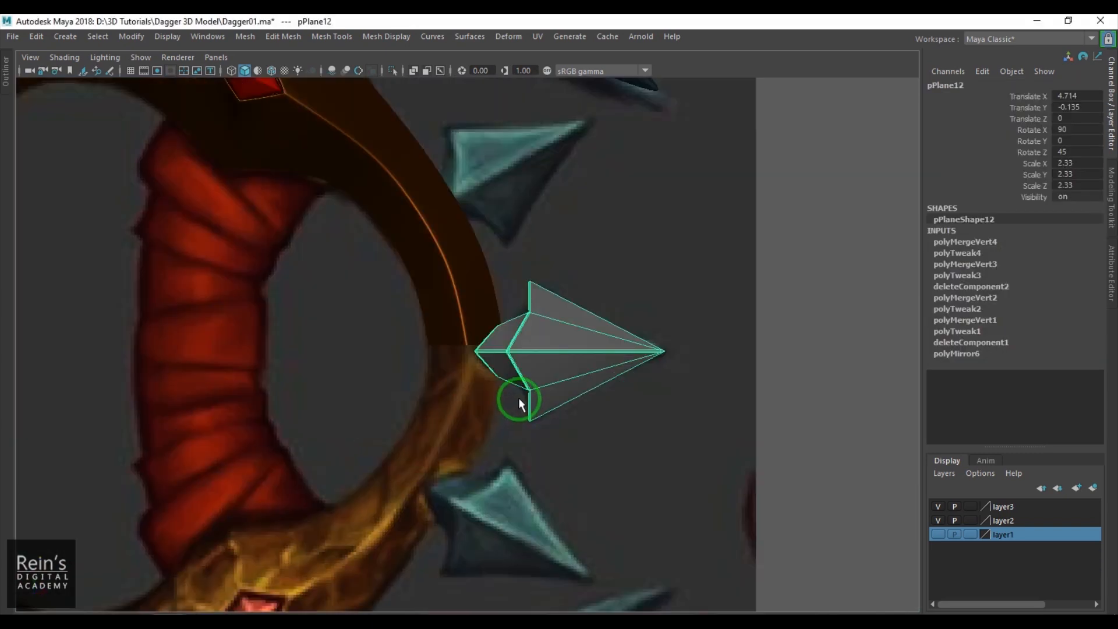
- Delete the mirrored spike's construction history and deselect it
{"action": "key", "text": "alt+shift+d"}
{"action": "left_click", "coordinate": [698, 387]}
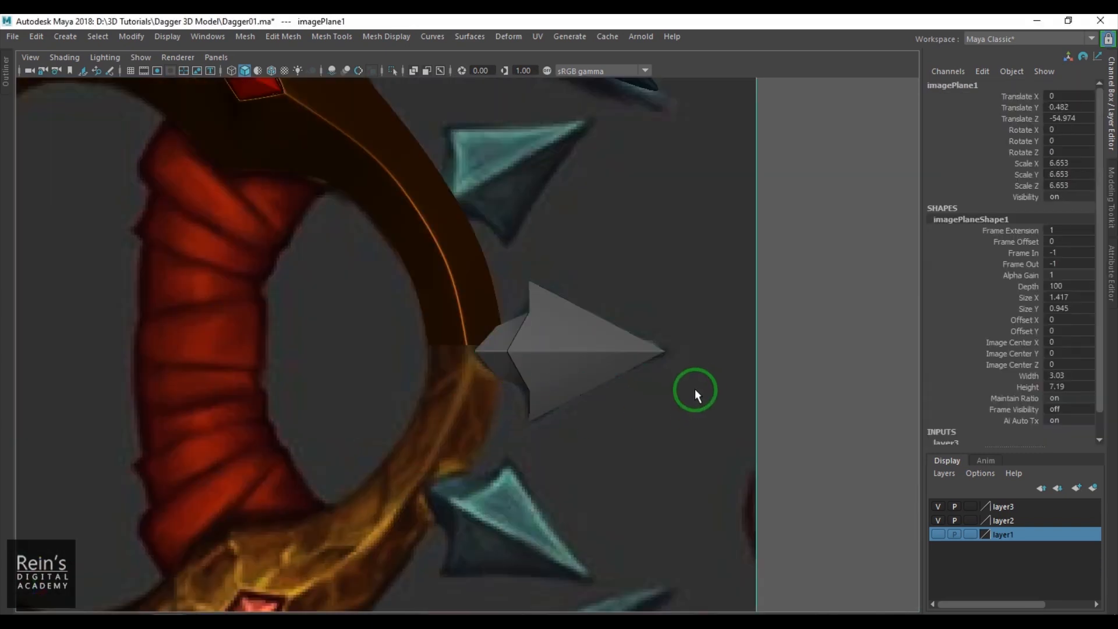
{"action": "middle_click_drag", "start_coordinate": [686, 393], "coordinate": [683, 427], "text": "alt"}
- Duplicate the spike, move the copy onto the upper reference spike, and rotate and shift it to match
{"action": "left_click_drag", "start_coordinate": [587, 317], "coordinate": [632, 457]}
{"action": "key", "text": "w"}
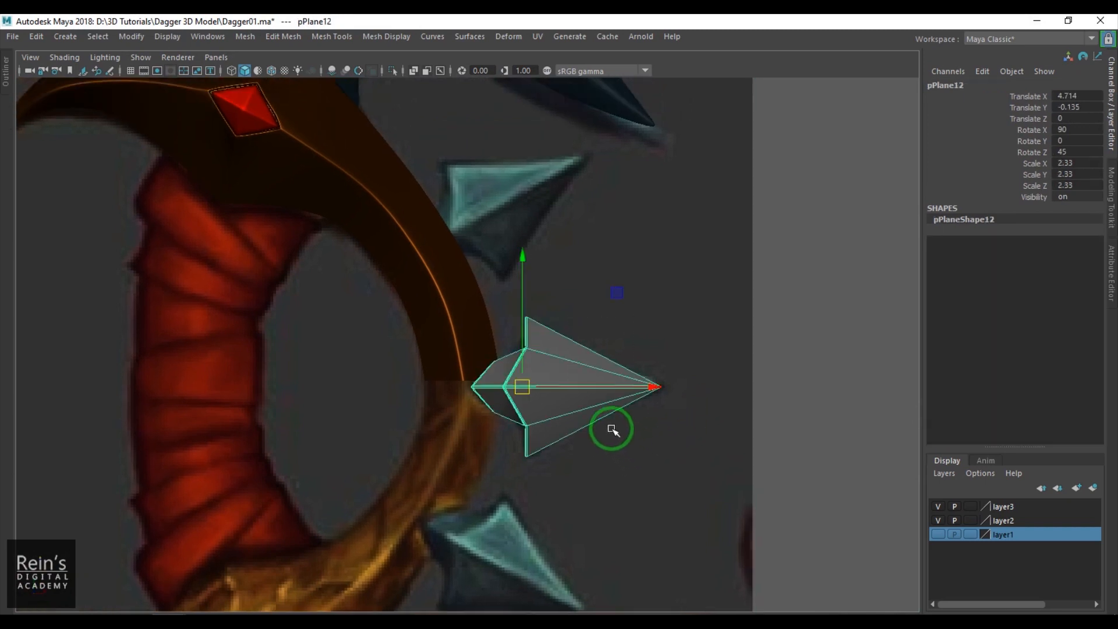
{"action": "middle_click_drag", "start_coordinate": [558, 403], "coordinate": [492, 222]}
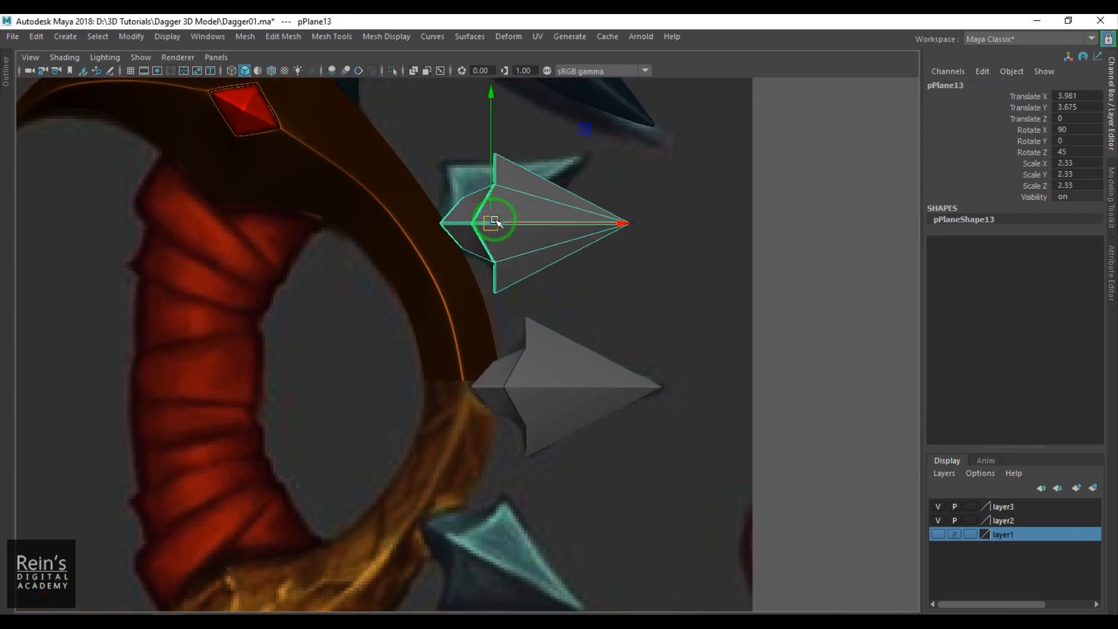
{"action": "key", "text": "e"}
{"action": "left_click_drag", "start_coordinate": [597, 289], "coordinate": [526, 257]}
{"action": "key", "text": "w"}
{"action": "left_click_drag", "start_coordinate": [492, 220], "coordinate": [470, 222]}
{"action": "scroll", "coordinate": [539, 317], "scroll_direction": "up", "scroll_amount": 5}
- Select the vertices along the guard's lower end and show the grid to compare them with the centre line
{"action": "left_click", "coordinate": [479, 286]}
{"action": "right_click_drag", "start_coordinate": [480, 286], "coordinate": [365, 292]}
{"action": "left_click_drag", "start_coordinate": [397, 297], "coordinate": [622, 349]}
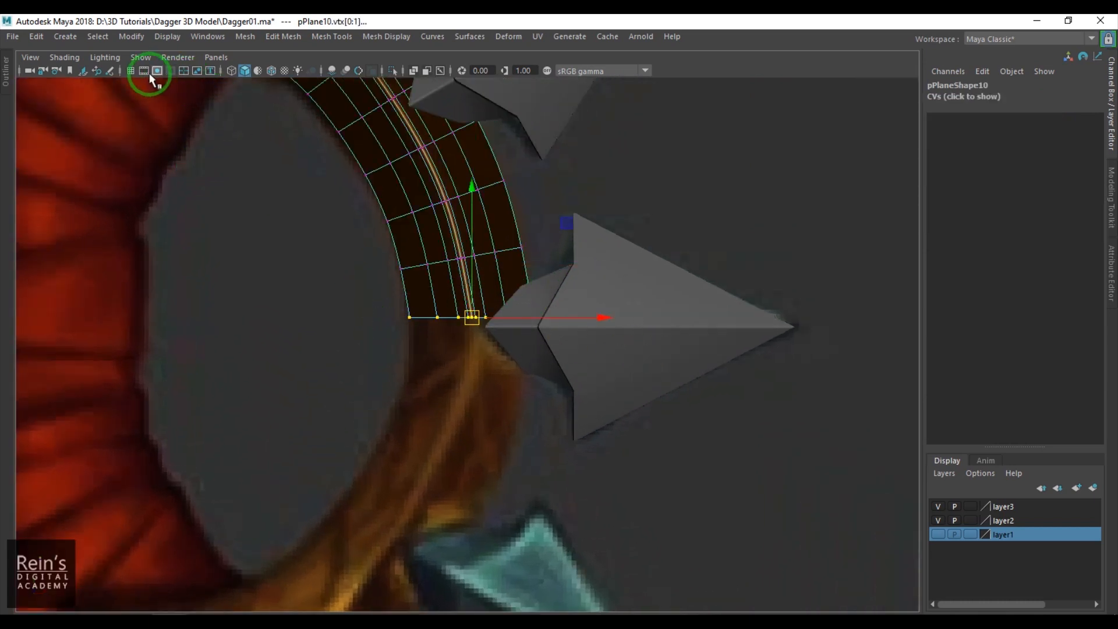
{"action": "left_click", "coordinate": [130, 71]}
{"action": "scroll", "coordinate": [571, 340], "scroll_direction": "up", "scroll_amount": 3}
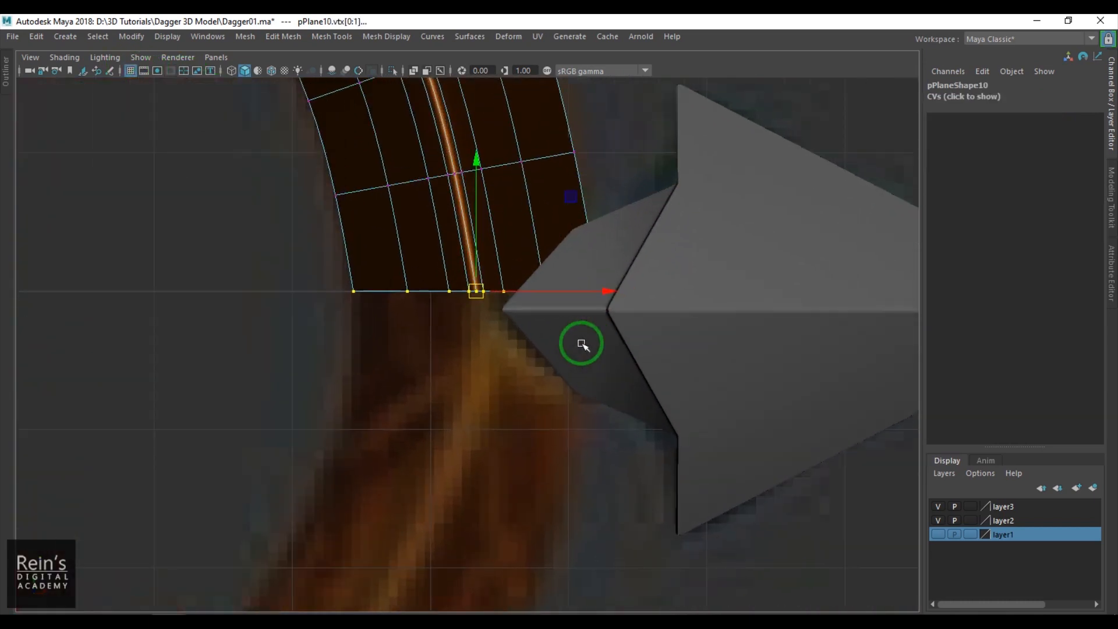
- Move the lower spike vertically onto the centre line, with Translate Y at 0
{"action": "left_click", "coordinate": [689, 367]}
{"action": "middle_click_drag", "start_coordinate": [688, 367], "coordinate": [681, 417], "text": "alt"}
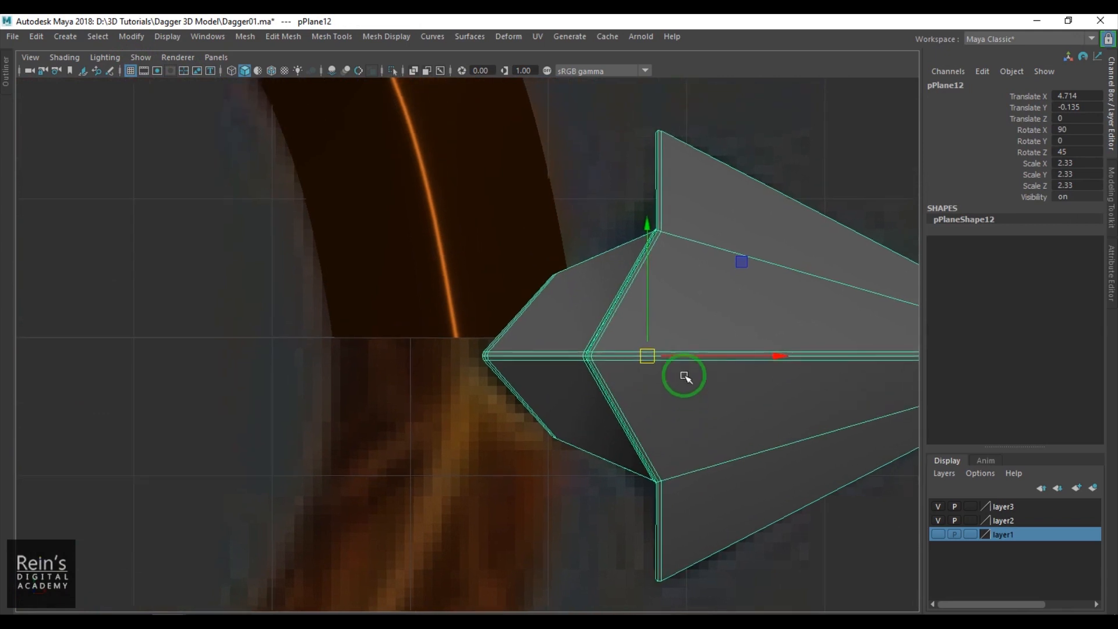
{"action": "left_click_drag", "start_coordinate": [646, 315], "coordinate": [648, 290]}
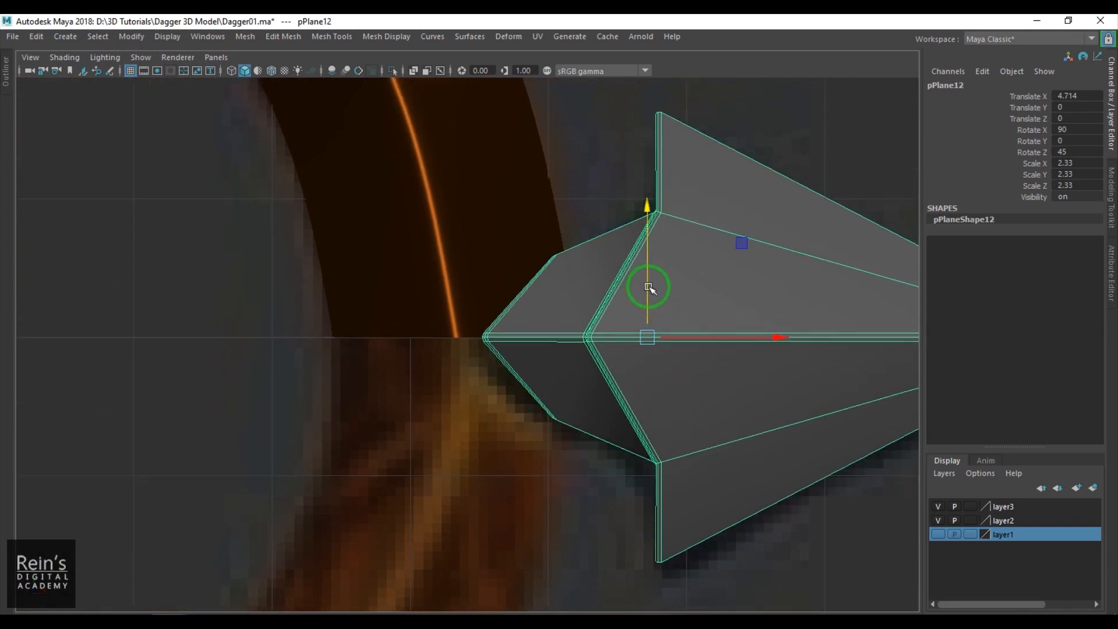
- Select the guard and show it unsmoothed in perspective where its end meets the lower spike
{"action": "left_click", "coordinate": [456, 298]}
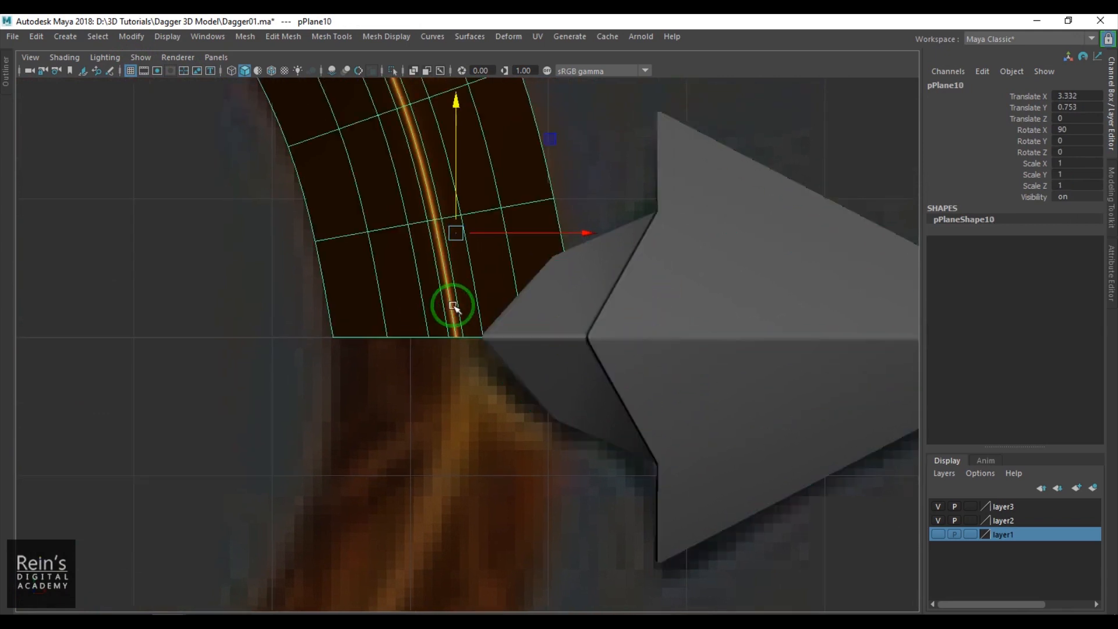
{"action": "scroll", "coordinate": [480, 289], "scroll_direction": "up", "scroll_amount": 2}
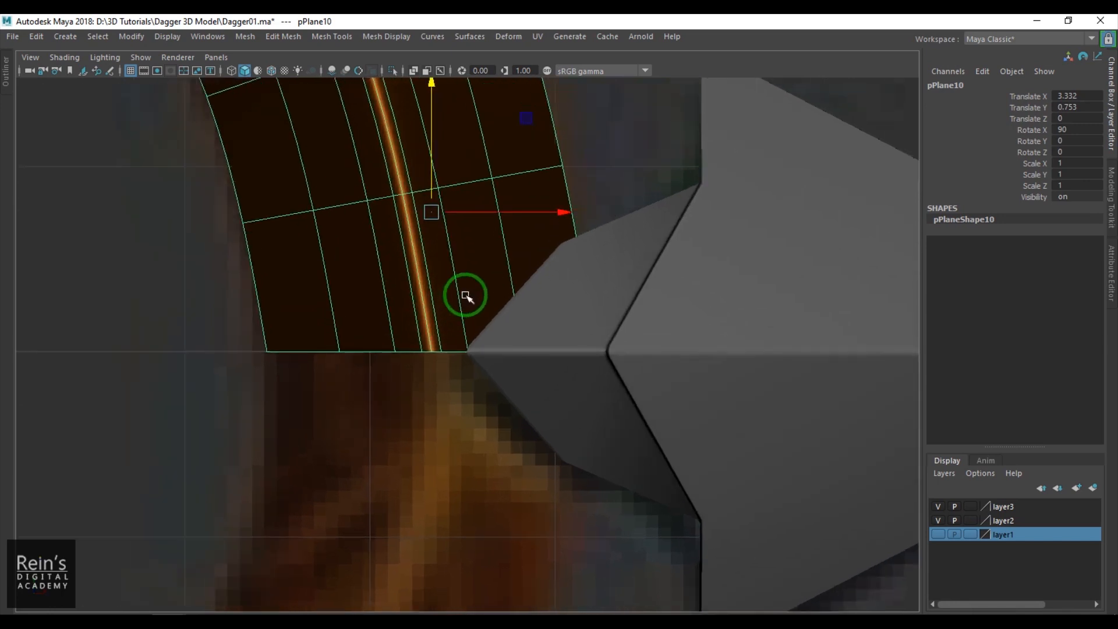
{"action": "scroll", "coordinate": [465, 293], "scroll_direction": "down", "scroll_amount": 4}
{"action": "left_click_drag", "start_coordinate": [462, 242], "coordinate": [312, 264], "text": "alt"}
{"action": "right_click_drag", "start_coordinate": [312, 264], "coordinate": [466, 238], "text": "alt"}
{"action": "middle_click_drag", "start_coordinate": [465, 239], "coordinate": [297, 588], "text": "alt"}
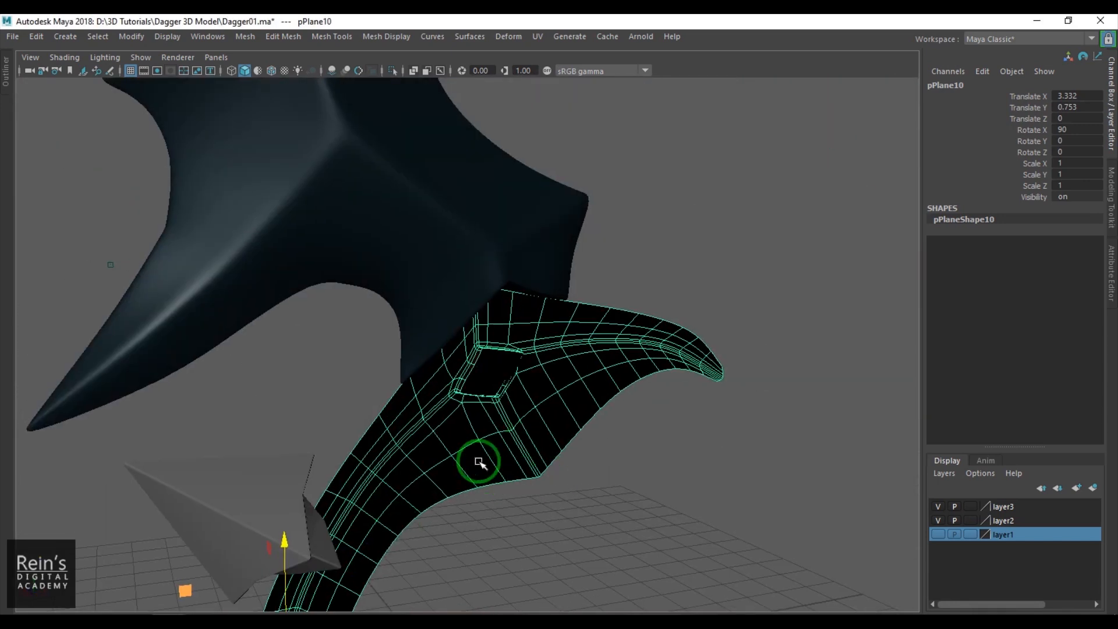
{"action": "middle_click_drag", "start_coordinate": [459, 470], "coordinate": [485, 176], "text": "alt"}
{"action": "left_click_drag", "start_coordinate": [485, 176], "coordinate": [484, 367], "text": "alt"}
{"action": "right_click_drag", "start_coordinate": [484, 367], "coordinate": [633, 431], "text": "alt"}
{"action": "left_click_drag", "start_coordinate": [633, 430], "coordinate": [546, 424], "text": "alt"}
{"action": "right_click_drag", "start_coordinate": [546, 424], "coordinate": [563, 445], "text": "alt"}
{"action": "key", "text": "1"}
- Cut new edges diagonally across the guard's lower outer corner, following the base of the lower spike
{"action": "left_click_drag", "start_coordinate": [584, 435], "coordinate": [539, 382], "text": "alt"}
{"action": "right_click_drag", "start_coordinate": [547, 369], "coordinate": [473, 285], "text": "shift"}
{"action": "key", "text": "ctrl+z"}
{"action": "right_click_drag", "start_coordinate": [554, 499], "coordinate": [538, 494], "text": "alt"}
{"action": "left_click", "coordinate": [515, 508]}
{"action": "key", "text": "ctrl+z"}
{"action": "left_click_drag", "start_coordinate": [549, 458], "coordinate": [566, 550]}
{"action": "left_click", "coordinate": [636, 392]}
{"action": "left_click_drag", "start_coordinate": [728, 269], "coordinate": [727, 279]}
{"action": "key", "text": "w"}
{"action": "right_click_drag", "start_coordinate": [615, 368], "coordinate": [606, 425]}
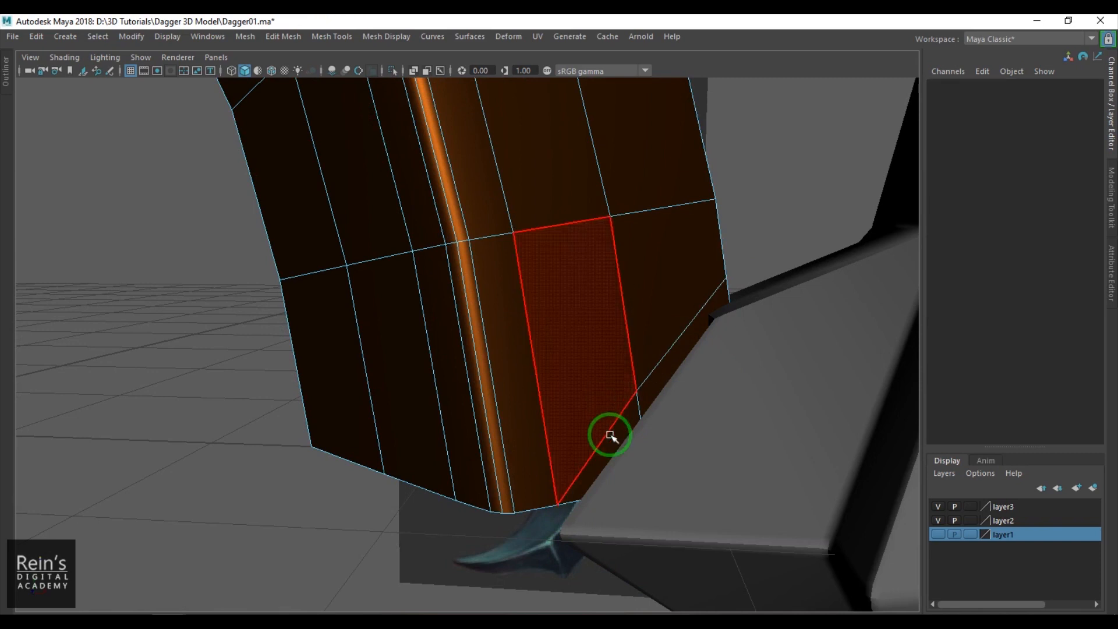
- Delete the guard faces outside the diagonal cut and return to object selection
{"action": "left_click", "coordinate": [608, 445]}
{"action": "left_click", "coordinate": [670, 374], "text": "shift"}
{"action": "key", "text": "Delete"}
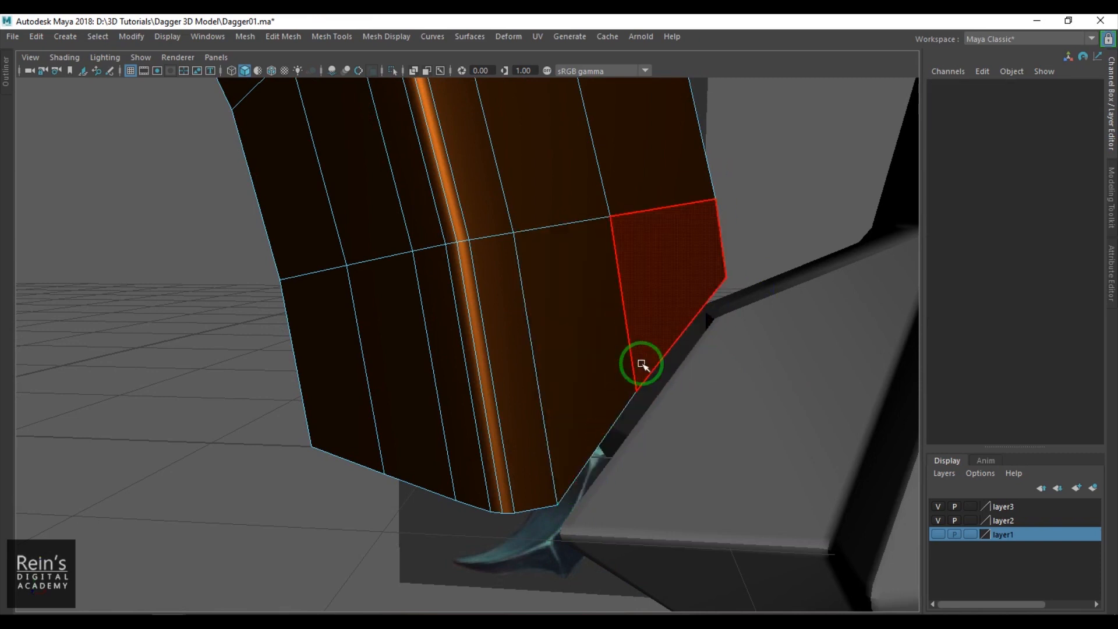
{"action": "key", "text": "F8"}
- Save the scene under the new file name Dagger02.ma
{"action": "left_click", "coordinate": [13, 37]}
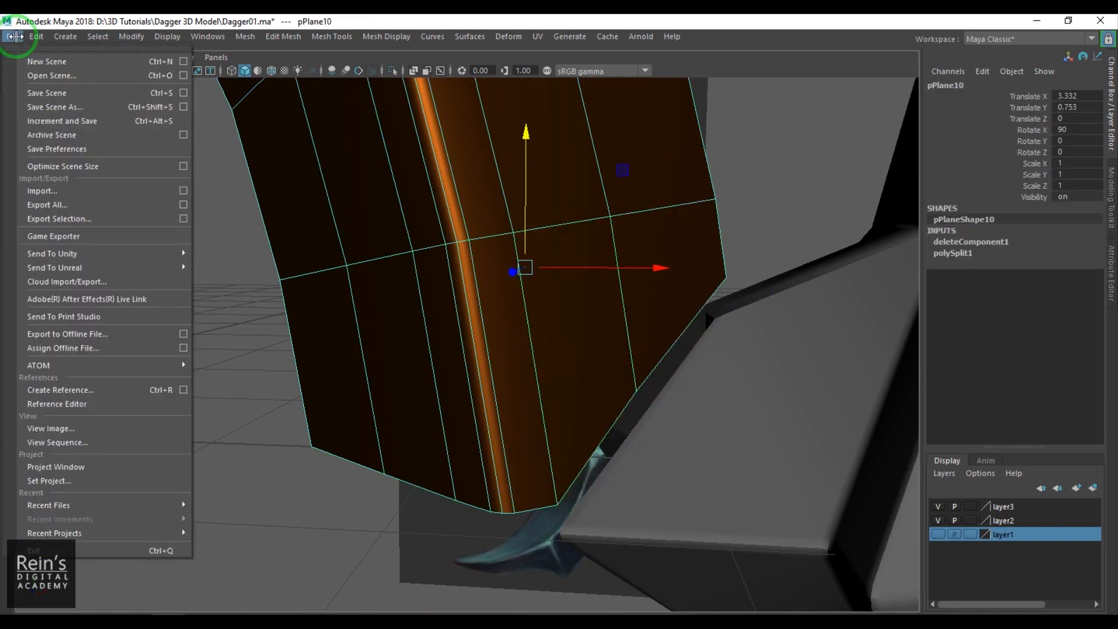
{"action": "left_click", "coordinate": [72, 107]}
{"action": "left_click", "coordinate": [463, 198]}
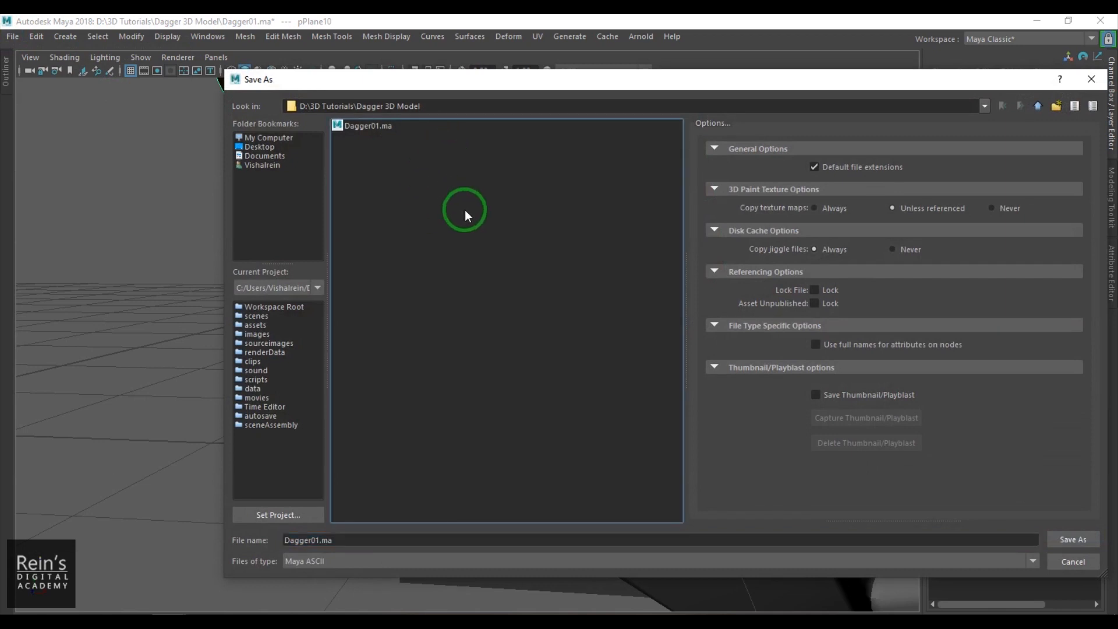
{"action": "left_click", "coordinate": [376, 127]}
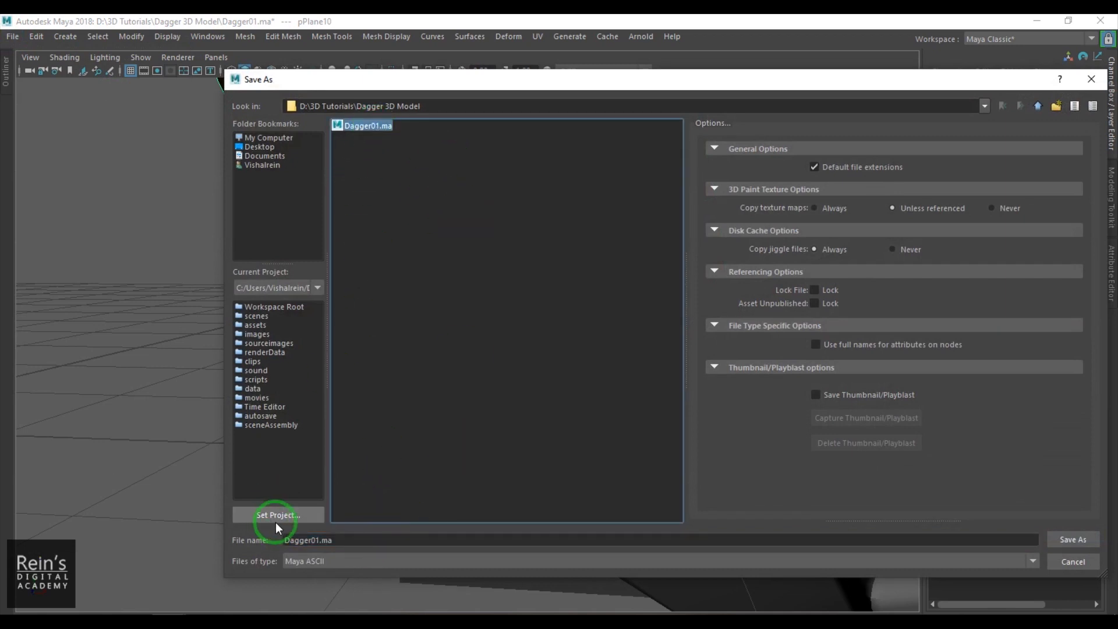
{"action": "left_click", "coordinate": [319, 540]}
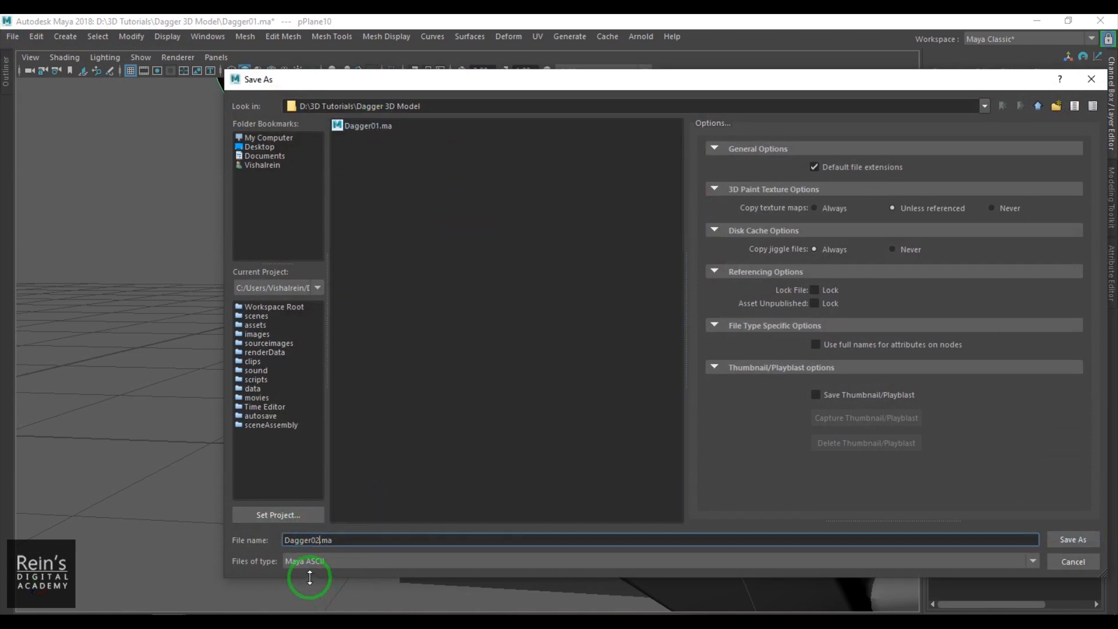
{"action": "key", "text": "Return"}
- Return to the front view and select the upper spike where its base overlaps the guard
{"action": "left_click", "coordinate": [244, 467]}
{"action": "scroll", "coordinate": [326, 417], "scroll_direction": "down", "scroll_amount": 5}
{"action": "left_click", "coordinate": [454, 344]}
{"action": "middle_click_drag", "start_coordinate": [465, 339], "coordinate": [465, 399], "text": "alt"}
{"action": "left_click_drag", "start_coordinate": [464, 400], "coordinate": [427, 393], "text": "alt"}
{"action": "key", "text": "space"}
{"action": "middle_click_drag", "start_coordinate": [479, 227], "coordinate": [519, 628], "text": "alt"}
{"action": "middle_click_drag", "start_coordinate": [466, 434], "coordinate": [457, 482], "text": "alt"}
{"action": "left_click", "coordinate": [514, 377]}
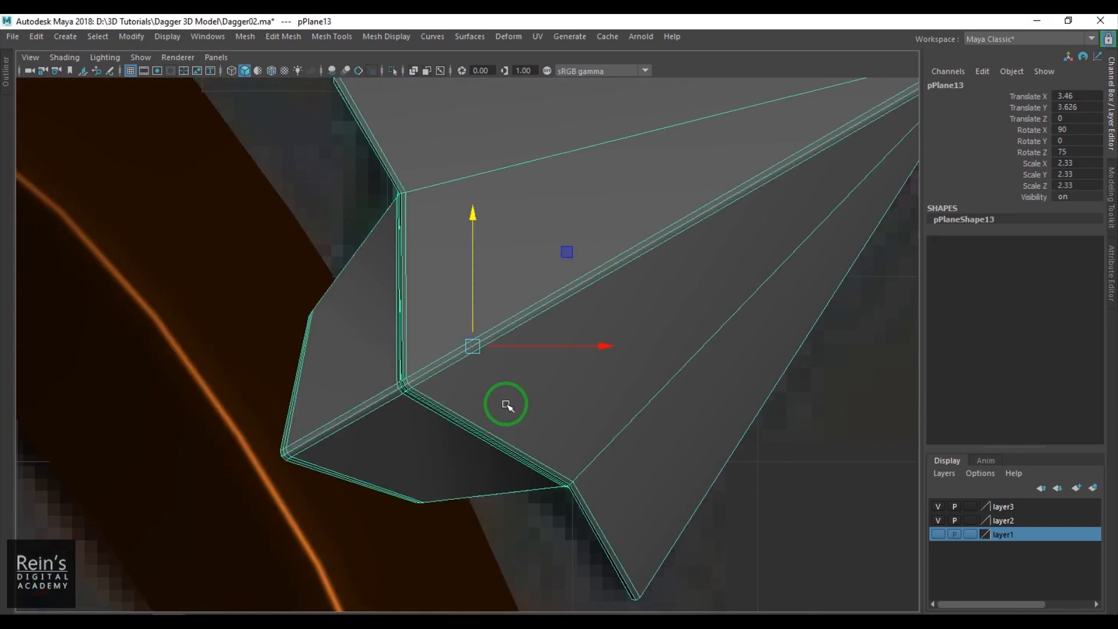
- Turn off the view's colour management and slide the guard's nearest cross edge loop onto the upper spike's base tip
{"action": "left_click", "coordinate": [299, 495]}
{"action": "right_click_drag", "start_coordinate": [289, 501], "coordinate": [282, 457]}
{"action": "double_click", "coordinate": [255, 425]}
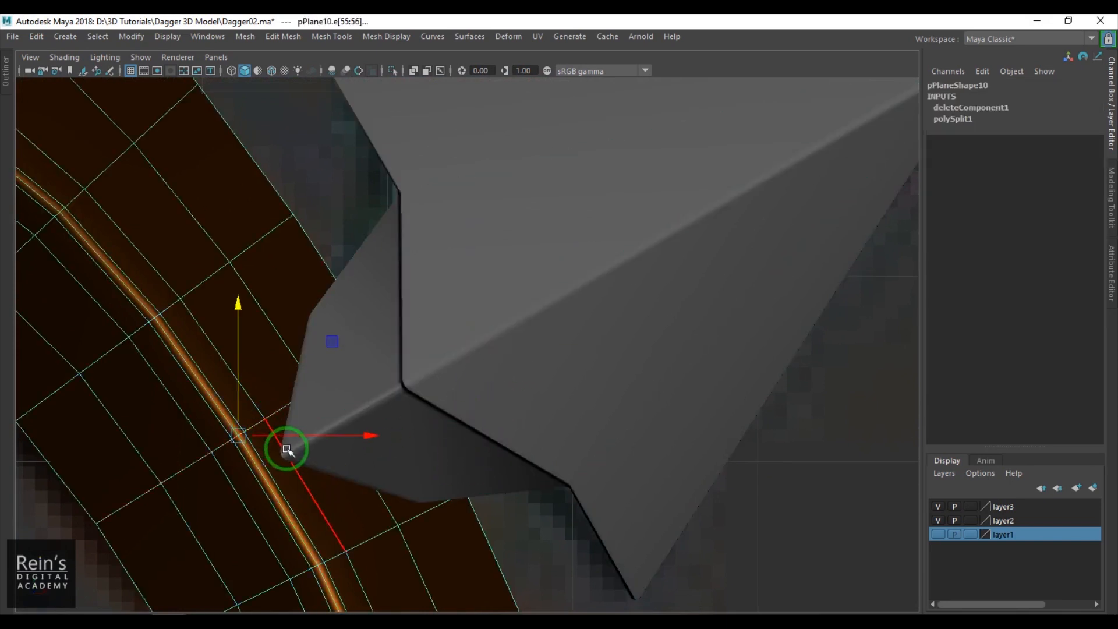
{"action": "middle_click_drag", "start_coordinate": [471, 194], "coordinate": [540, 136], "text": "alt"}
{"action": "left_click", "coordinate": [545, 71]}
{"action": "middle_click_drag", "start_coordinate": [326, 454], "coordinate": [387, 379], "text": "alt"}
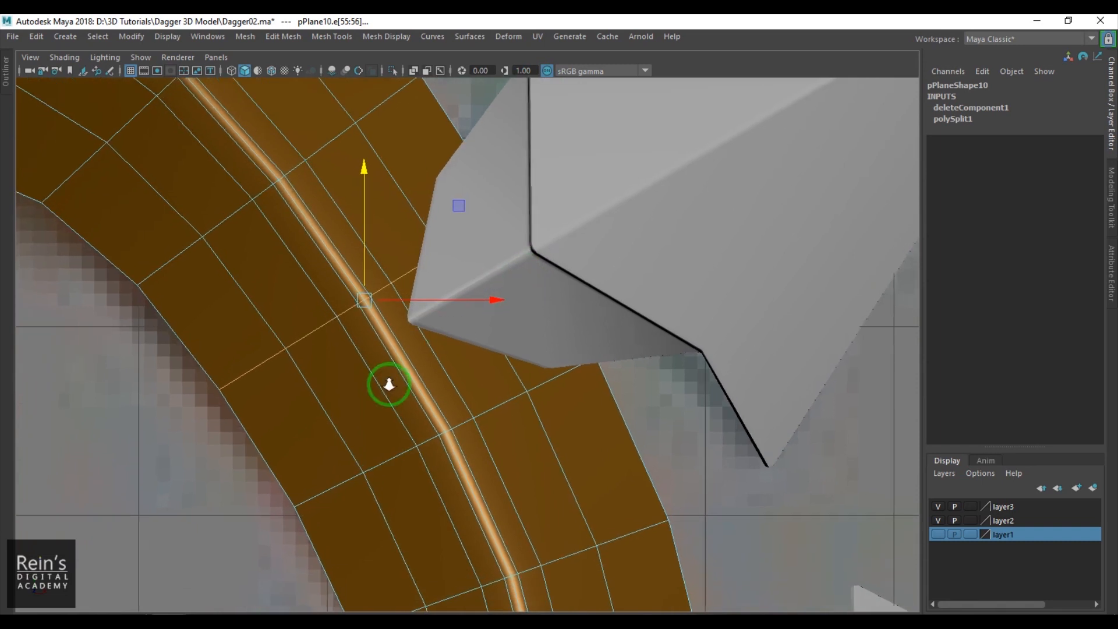
{"action": "right_click_drag", "start_coordinate": [449, 240], "coordinate": [450, 350], "text": "shift"}
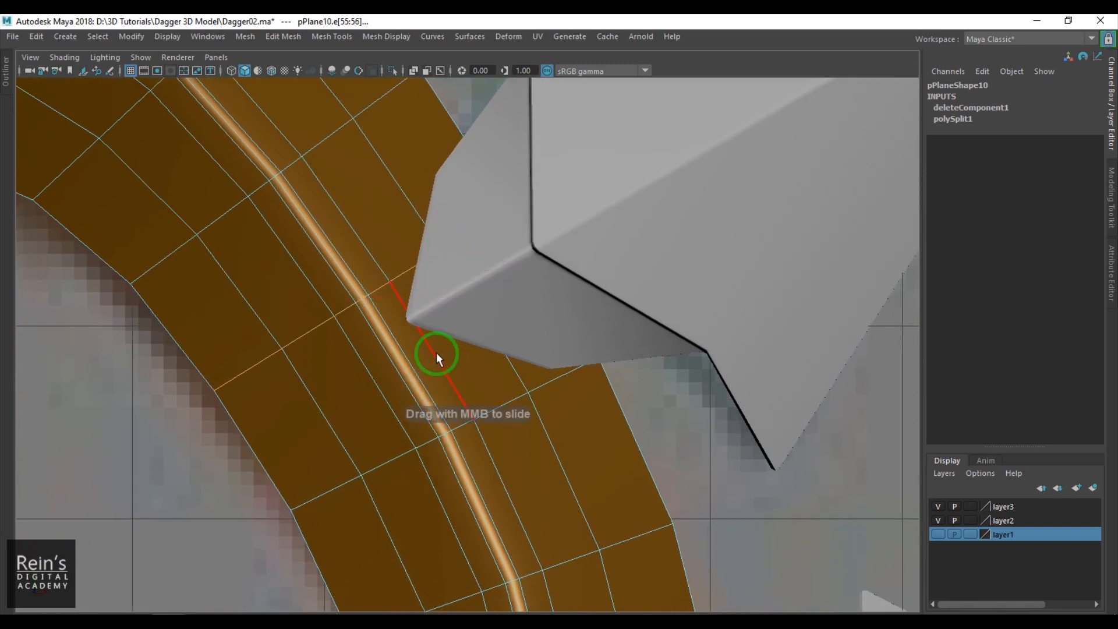
{"action": "middle_click_drag", "start_coordinate": [450, 357], "coordinate": [453, 376]}
- Slide the neighbouring cross edge loops along the guard to even out the spacing above and below the upper spike
{"action": "double_click", "coordinate": [490, 406]}
{"action": "middle_click_drag", "start_coordinate": [551, 437], "coordinate": [543, 438]}
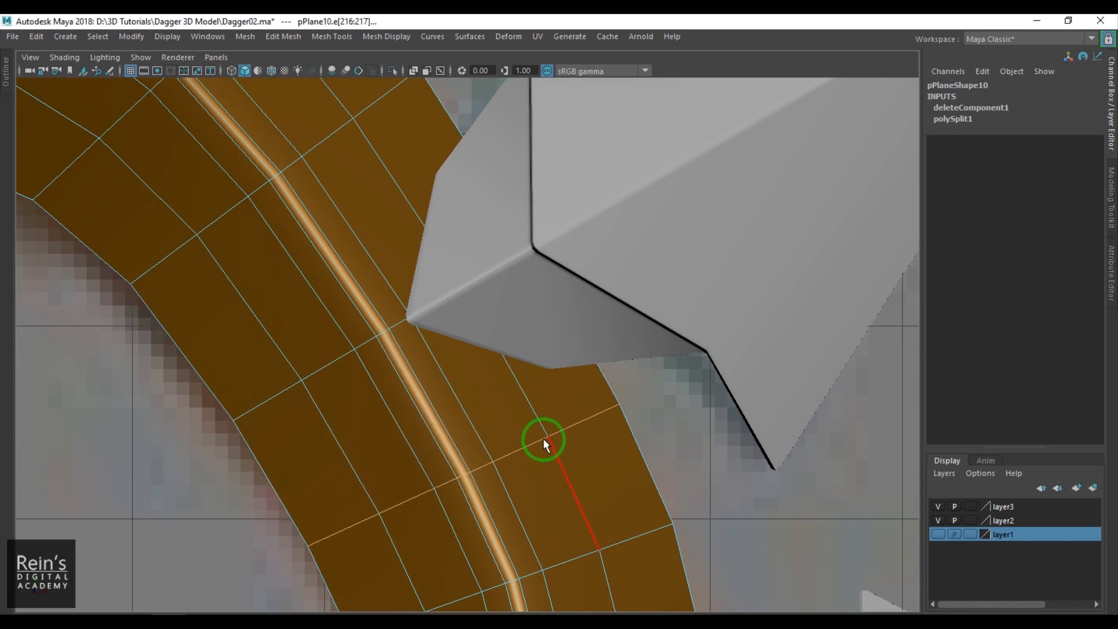
{"action": "double_click", "coordinate": [326, 138]}
{"action": "middle_click_drag", "start_coordinate": [326, 138], "coordinate": [341, 225]}
{"action": "scroll", "coordinate": [341, 226], "scroll_direction": "down", "scroll_amount": 8}
{"action": "double_click", "coordinate": [353, 266]}
{"action": "middle_click_drag", "start_coordinate": [361, 284], "coordinate": [362, 289]}
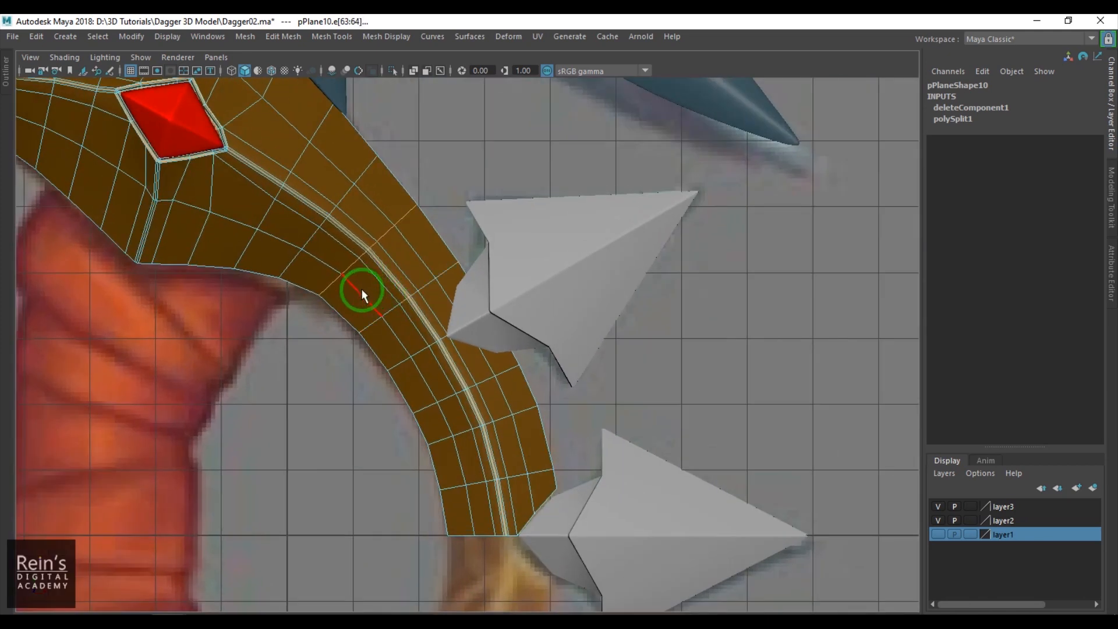
{"action": "double_click", "coordinate": [498, 417]}
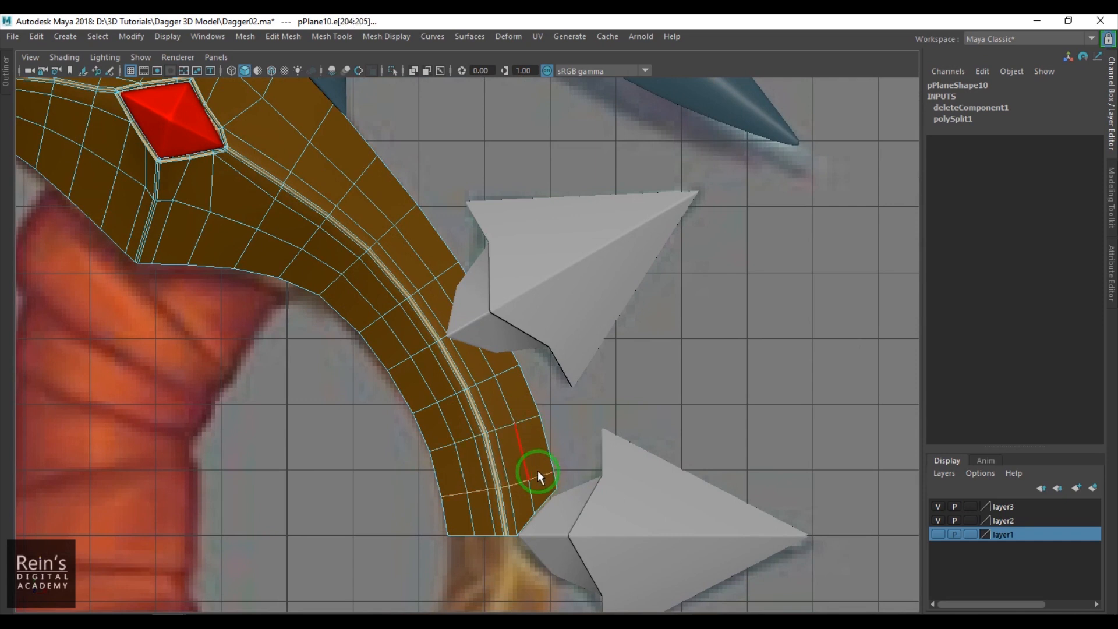
- Cut the guard from the upper spike's base tip along both sides of the base to the guard's outer edge
{"action": "scroll", "coordinate": [496, 439], "scroll_direction": "up", "scroll_amount": 5}
{"action": "right_click", "coordinate": [522, 351]}
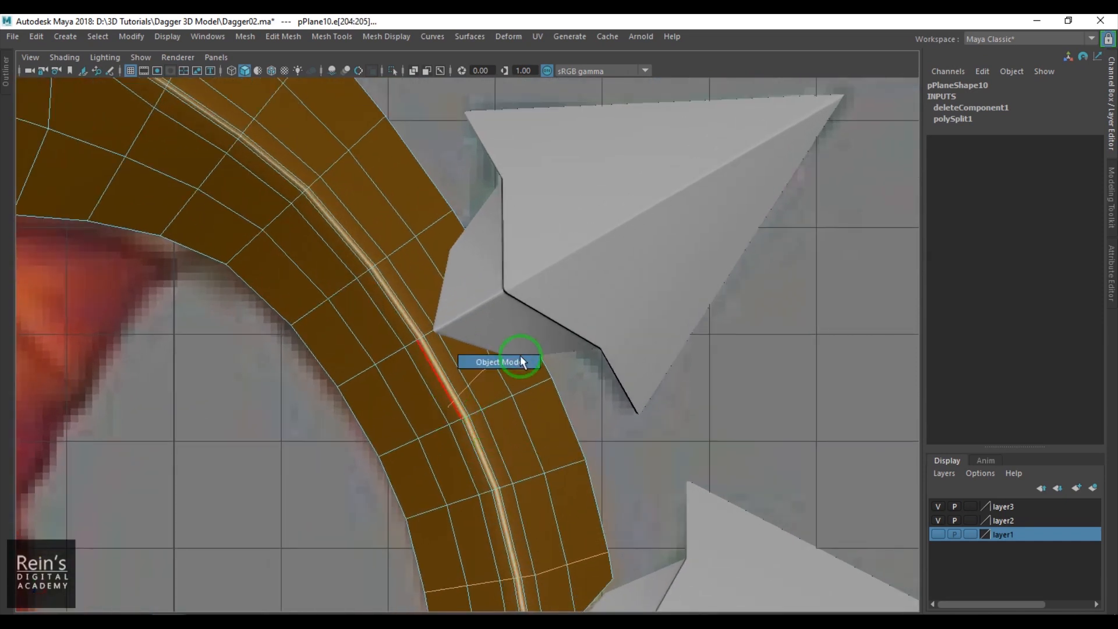
{"action": "left_click", "coordinate": [522, 351]}
{"action": "scroll", "coordinate": [462, 414], "scroll_direction": "up", "scroll_amount": 6}
{"action": "right_click_drag", "start_coordinate": [408, 278], "coordinate": [312, 284], "text": "shift"}
{"action": "left_click", "coordinate": [312, 285]}
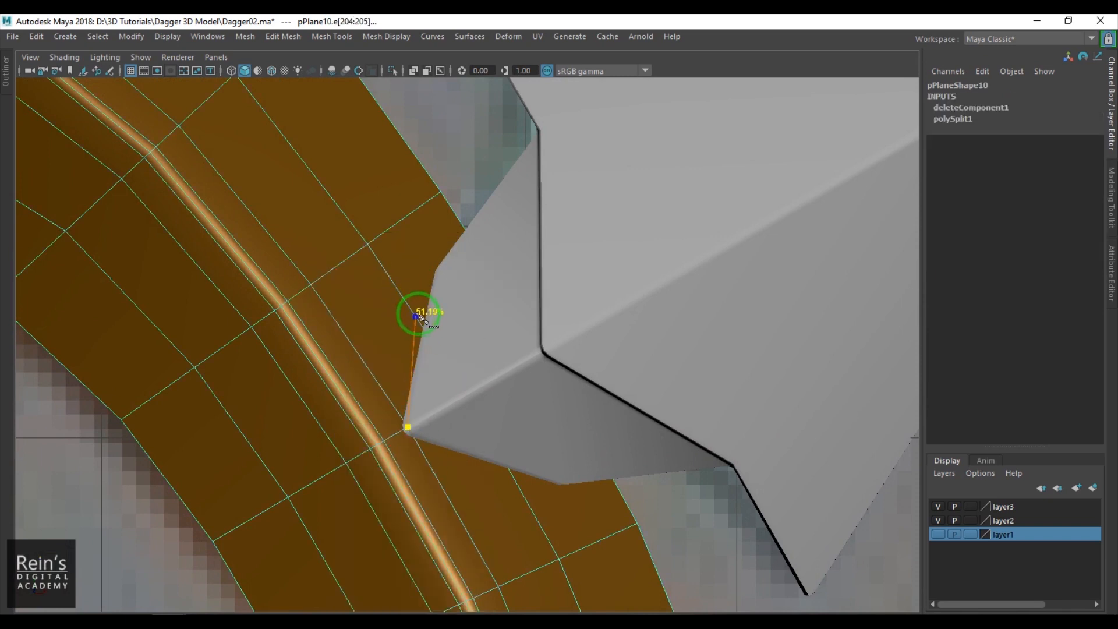
{"action": "left_click", "coordinate": [454, 213]}
{"action": "right_click", "coordinate": [455, 216]}
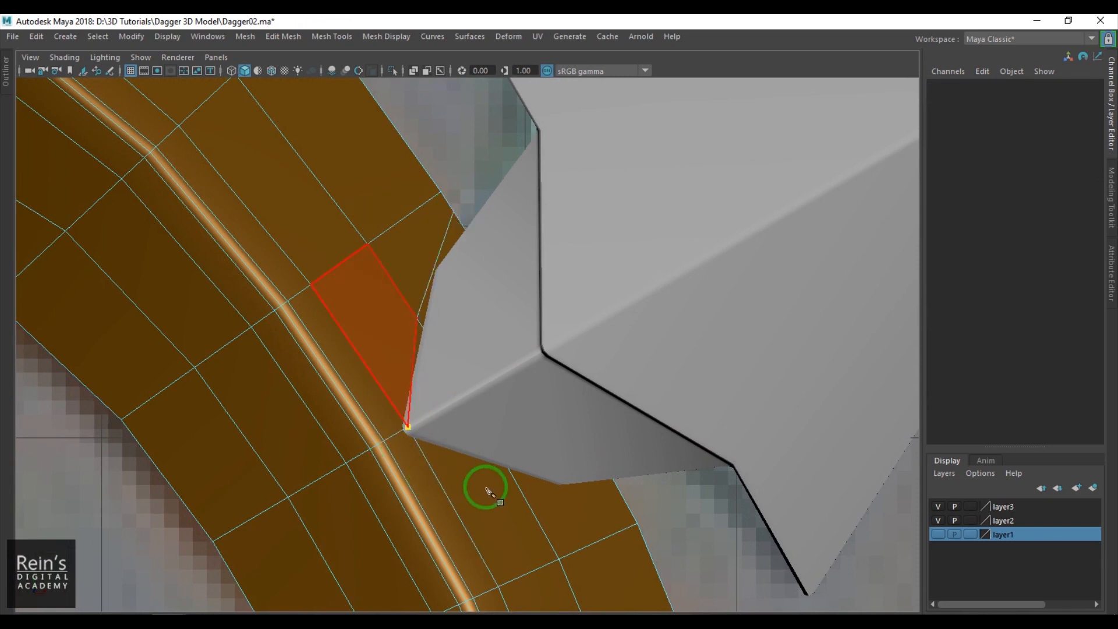
{"action": "left_click", "coordinate": [529, 486]}
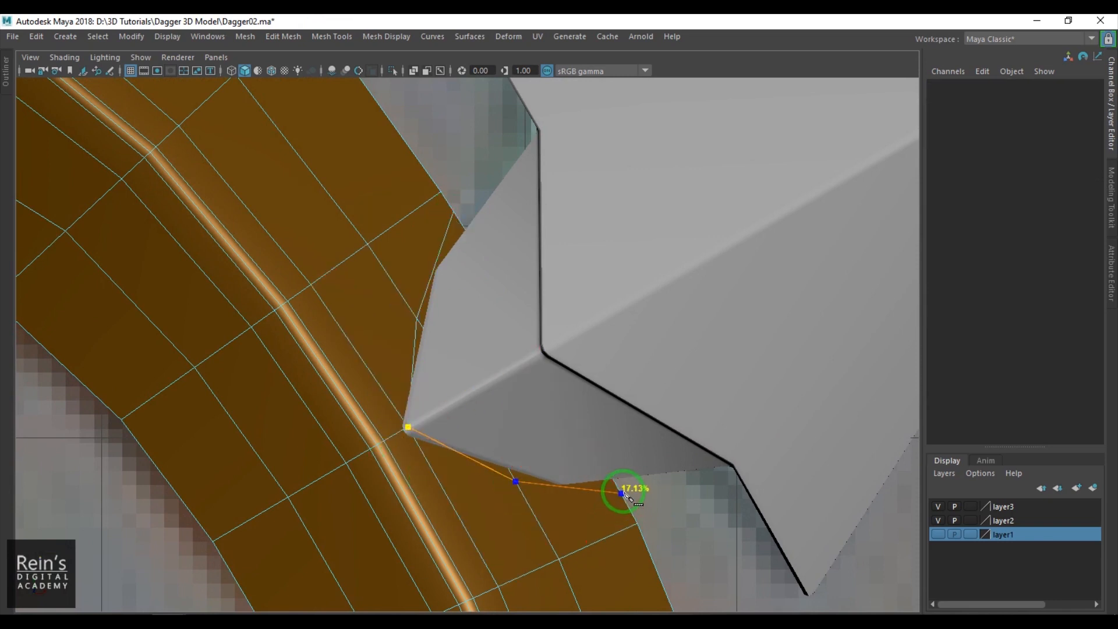
{"action": "right_click", "coordinate": [562, 522]}
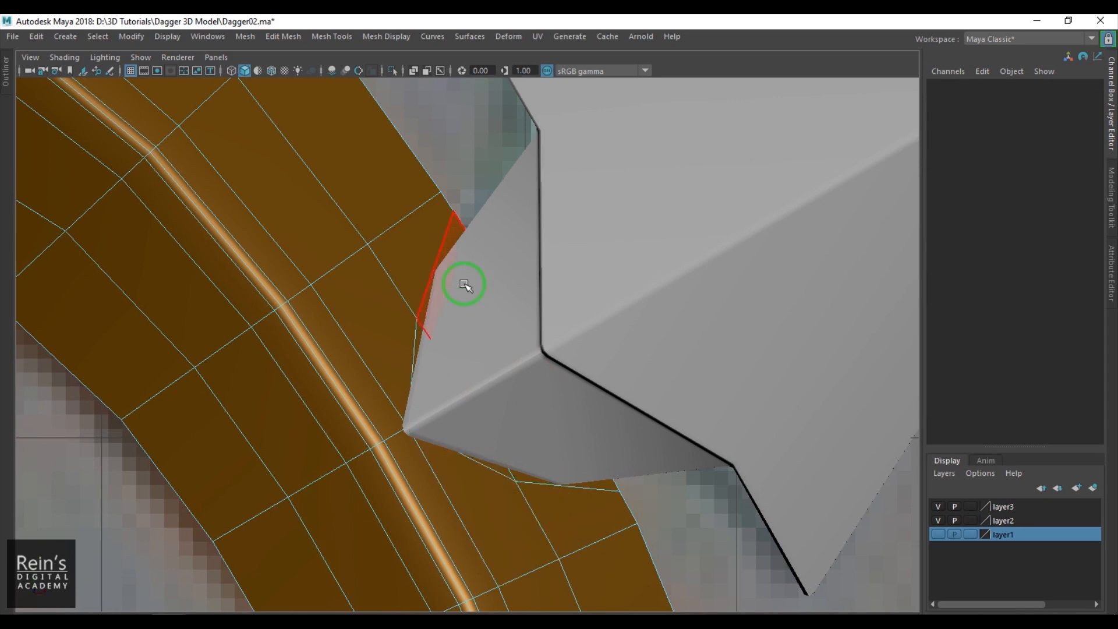
- Delete the guard faces beneath the upper spike's base and isolate the guard in the perspective view
{"action": "left_click", "coordinate": [587, 433]}
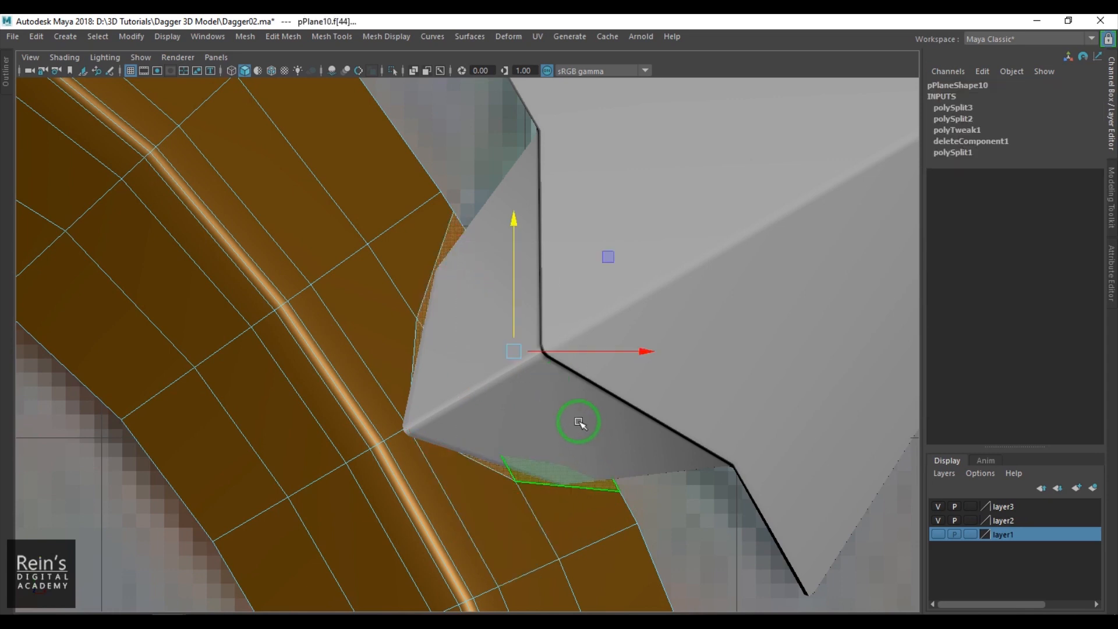
{"action": "key", "text": "Delete"}
{"action": "right_click_drag", "start_coordinate": [414, 497], "coordinate": [458, 423]}
{"action": "key", "text": "space"}
{"action": "left_click_drag", "start_coordinate": [424, 470], "coordinate": [511, 365]}
{"action": "scroll", "coordinate": [431, 387], "scroll_direction": "down", "scroll_amount": 2}
{"action": "key", "text": "ctrl+1"}
{"action": "right_click_drag", "start_coordinate": [512, 364], "coordinate": [516, 333], "text": "alt"}
{"action": "right_click_drag", "start_coordinate": [517, 333], "coordinate": [502, 302]}
- Extrude the diagonal edges at the guard's lower end backward and adjust their depth to form a side wall
{"action": "left_click", "coordinate": [510, 317]}
{"action": "left_click", "coordinate": [602, 247], "text": "shift"}
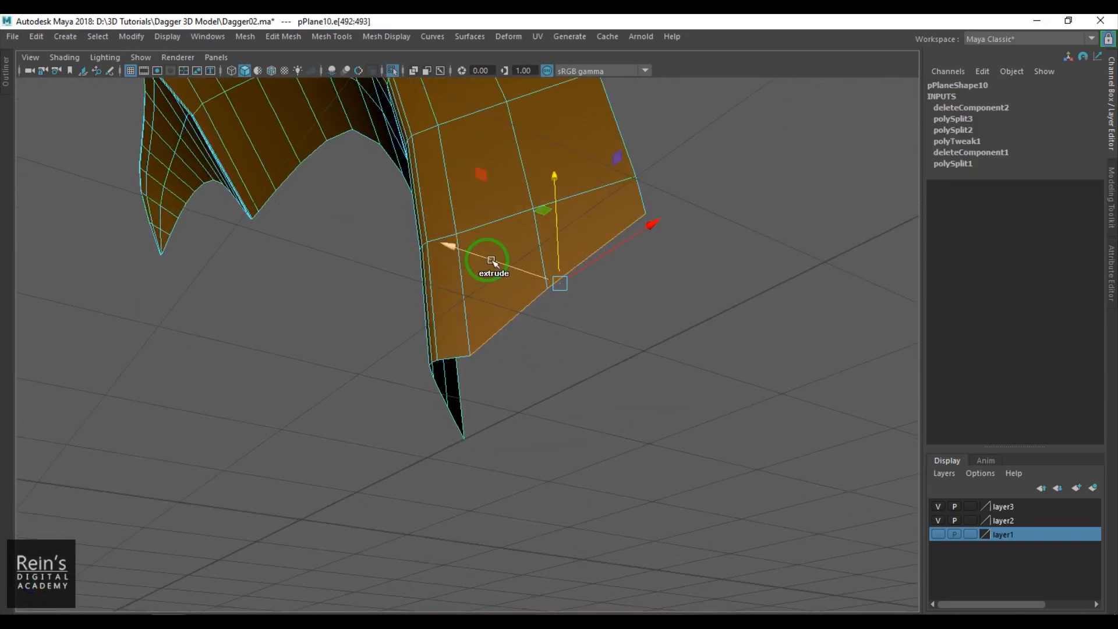
{"action": "key", "text": "ctrl+e"}
{"action": "key", "text": "r"}
{"action": "left_click_drag", "start_coordinate": [487, 256], "coordinate": [556, 281]}
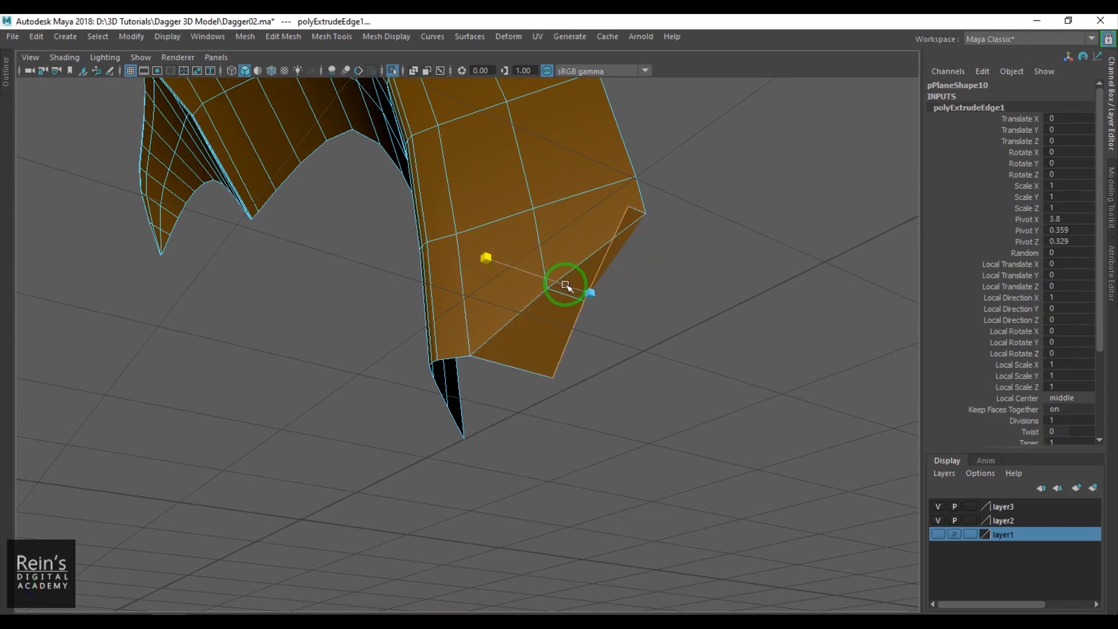
{"action": "key", "text": "w"}
{"action": "left_click_drag", "start_coordinate": [522, 285], "coordinate": [615, 281]}
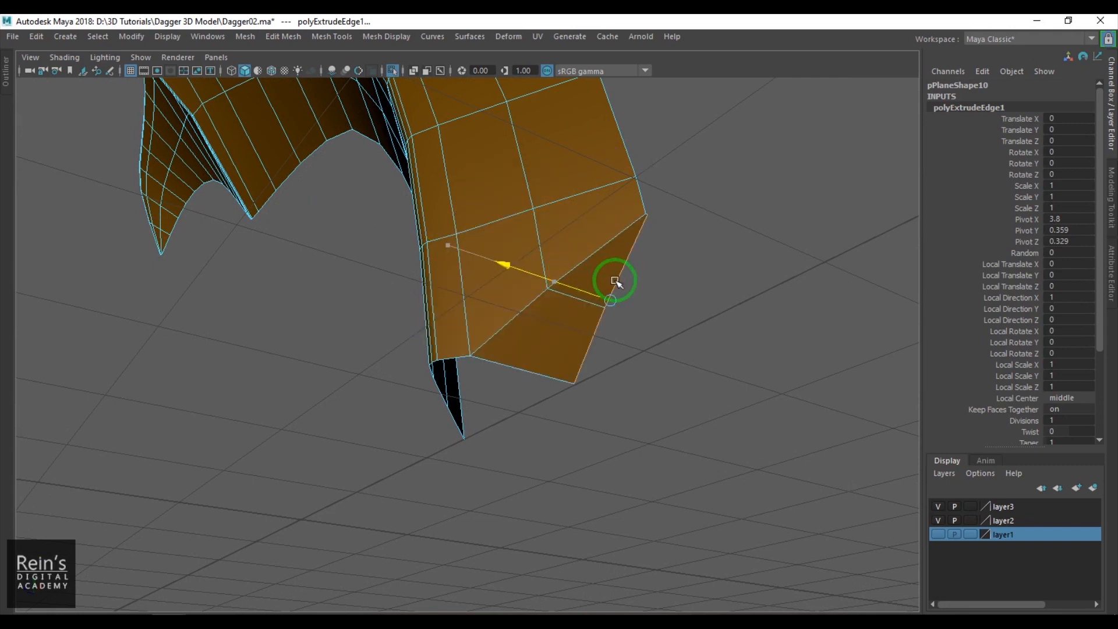
- Merge the overlapping vertices at the outer corner of the lower side wall
{"action": "key", "text": "F9"}
{"action": "left_click_drag", "start_coordinate": [640, 199], "coordinate": [668, 232]}
{"action": "key", "text": "g"}
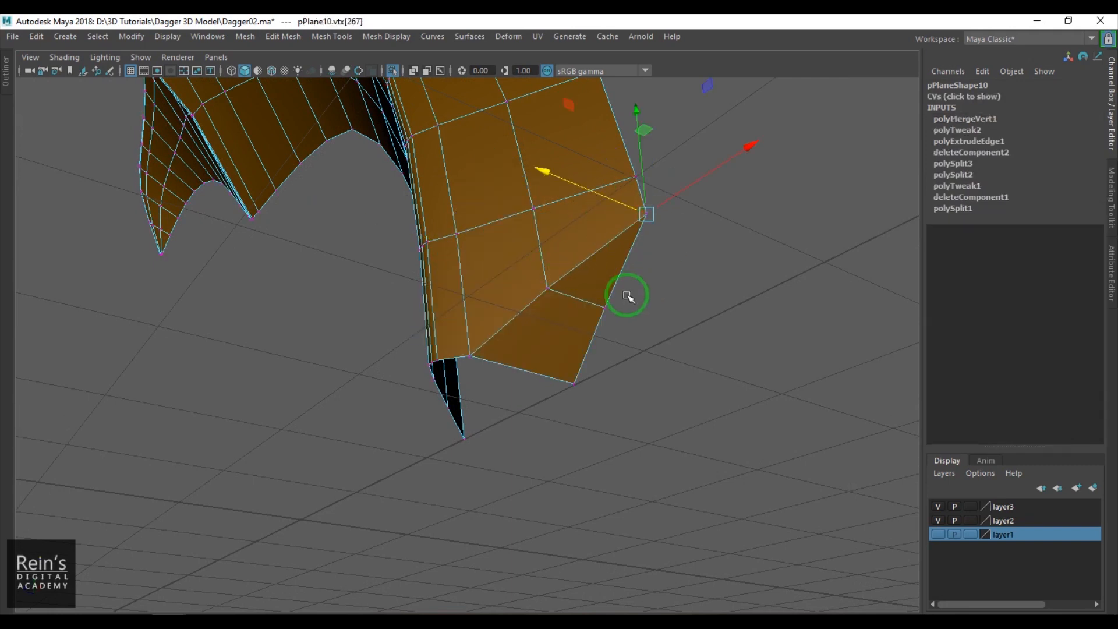
- Select the edges around the upper spike's notch, extrude them and scale the extrusion flat in depth
{"action": "scroll", "coordinate": [556, 336], "scroll_direction": "down", "scroll_amount": 5}
{"action": "left_click_drag", "start_coordinate": [564, 312], "coordinate": [514, 377], "text": "alt"}
{"action": "scroll", "coordinate": [512, 375], "scroll_direction": "up", "scroll_amount": 4}
{"action": "right_click_drag", "start_coordinate": [510, 374], "coordinate": [512, 302]}
{"action": "left_click", "coordinate": [514, 342]}
{"action": "left_click", "coordinate": [588, 361], "text": "shift"}
{"action": "left_click", "coordinate": [497, 199], "text": "shift"}
{"action": "left_click_drag", "start_coordinate": [464, 258], "coordinate": [497, 403], "text": "alt"}
{"action": "key", "text": "ctrl+e"}
{"action": "key", "text": "r"}
{"action": "left_click_drag", "start_coordinate": [426, 427], "coordinate": [574, 403]}
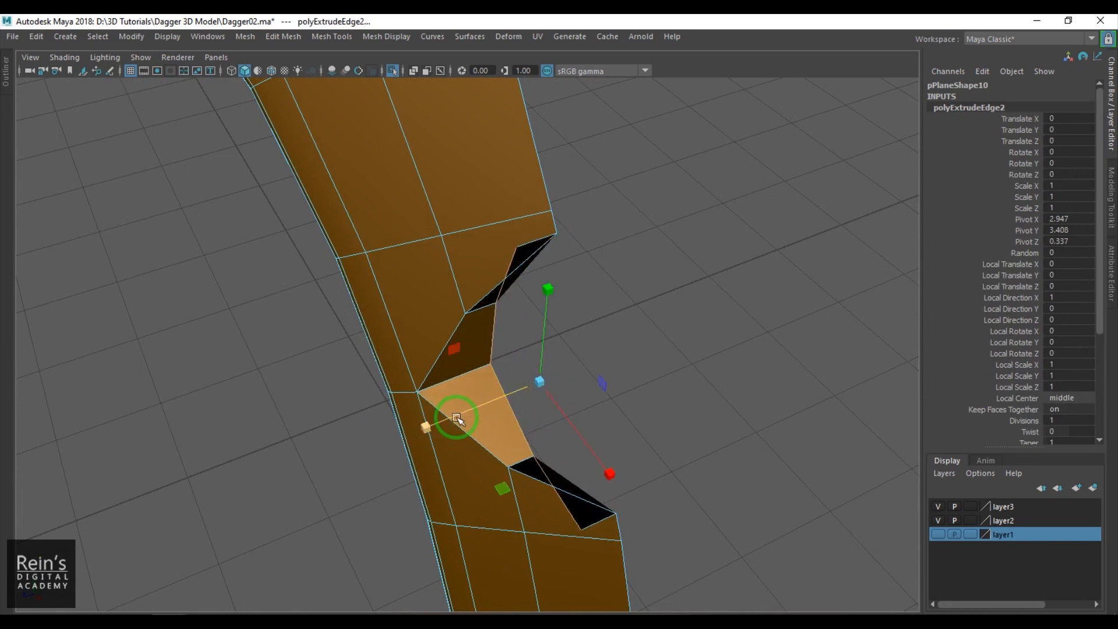
- Select the notch's extruded back edges and move them in depth to line up with the guard's outer border
{"action": "left_click", "coordinate": [491, 344]}
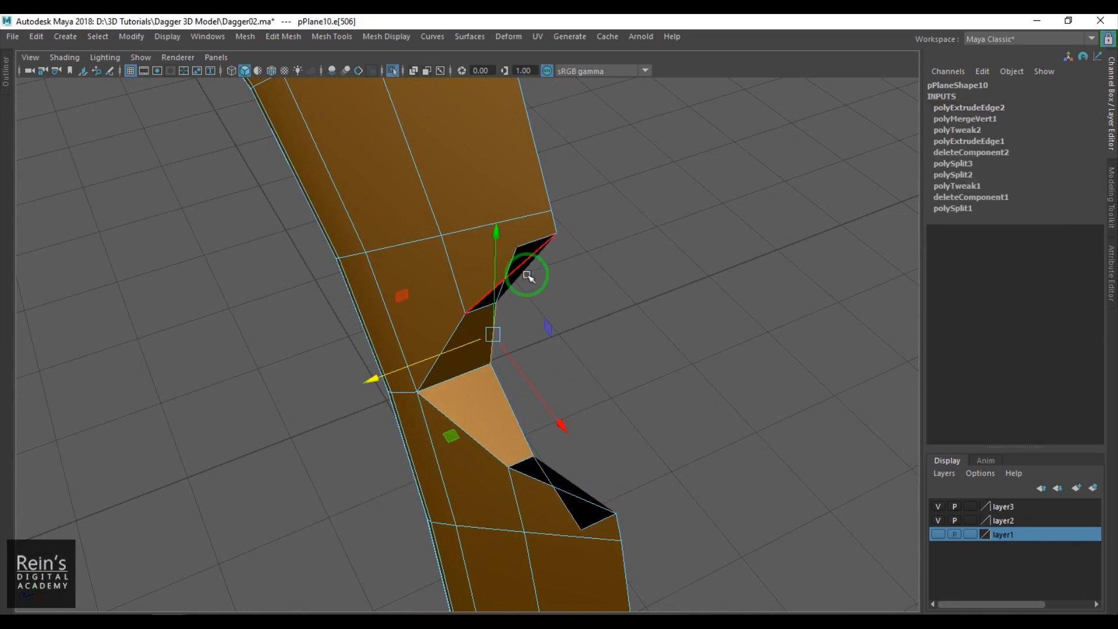
{"action": "left_click", "coordinate": [516, 259], "text": "shift"}
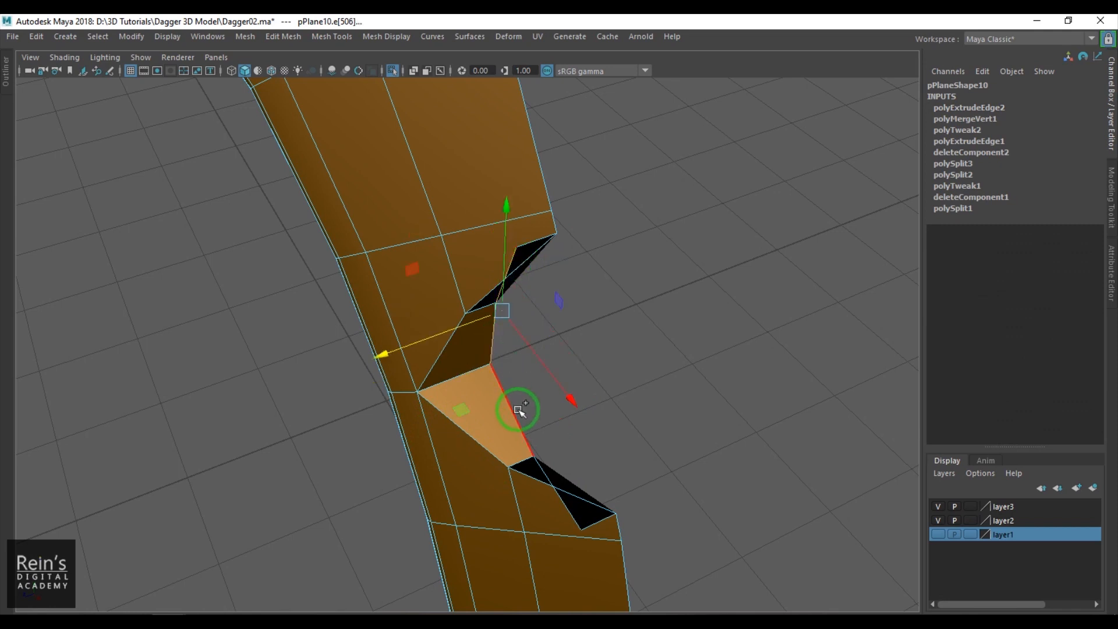
{"action": "left_click", "coordinate": [520, 498], "text": "shift"}
{"action": "left_click_drag", "start_coordinate": [439, 422], "coordinate": [602, 381]}
- Merge the overlapping vertices at the lower and upper outer corners of the notch
{"action": "right_click_drag", "start_coordinate": [591, 467], "coordinate": [569, 472]}
{"action": "left_click_drag", "start_coordinate": [618, 528], "coordinate": [597, 493]}
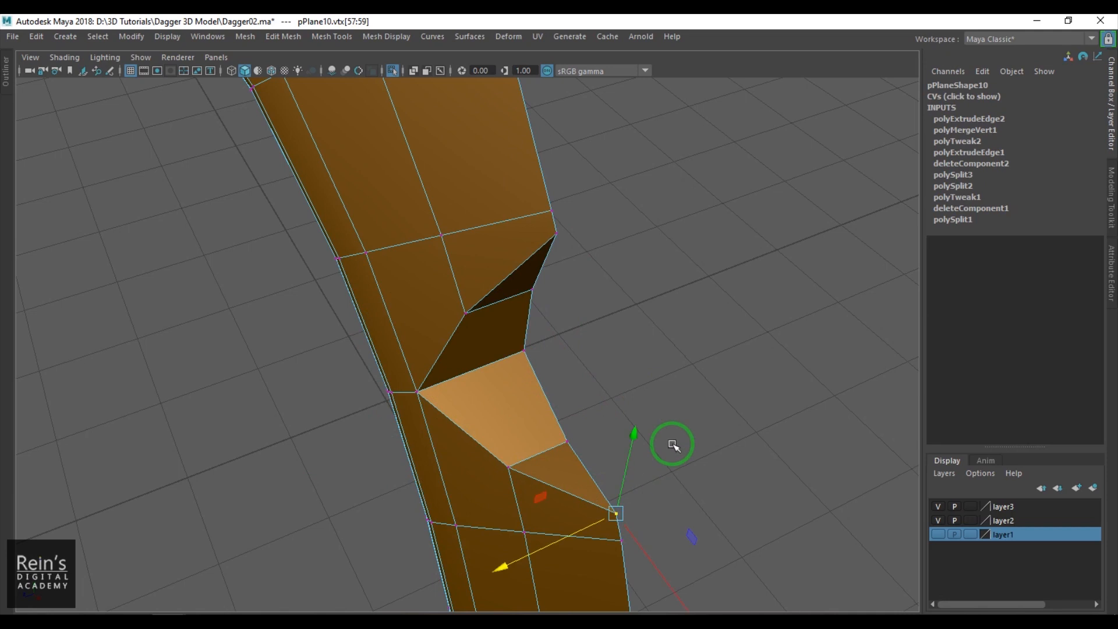
{"action": "right_click_drag", "start_coordinate": [660, 467], "coordinate": [592, 281], "text": "shift"}
{"action": "left_click_drag", "start_coordinate": [567, 232], "coordinate": [572, 251]}
{"action": "right_click_drag", "start_coordinate": [594, 285], "coordinate": [606, 212], "text": "shift"}
- Examine the new side walls of the notch and the guard's lower end from several angles
{"action": "scroll", "coordinate": [541, 407], "scroll_direction": "down", "scroll_amount": 5}
{"action": "left_click_drag", "start_coordinate": [542, 407], "coordinate": [574, 350], "text": "alt"}
{"action": "right_click_drag", "start_coordinate": [556, 422], "coordinate": [635, 366]}
{"action": "scroll", "coordinate": [631, 396], "scroll_direction": "down", "scroll_amount": 5}
{"action": "left_click_drag", "start_coordinate": [629, 408], "coordinate": [616, 383], "text": "alt"}
{"action": "scroll", "coordinate": [487, 316], "scroll_direction": "up", "scroll_amount": 5}
{"action": "left_click_drag", "start_coordinate": [490, 320], "coordinate": [462, 354], "text": "alt"}
{"action": "scroll", "coordinate": [464, 356], "scroll_direction": "up", "scroll_amount": 5}
- Cut support edges along the upper and lower rims of the notch with the Multi-Cut tool
{"action": "left_click_drag", "start_coordinate": [570, 391], "coordinate": [605, 382], "text": "alt"}
{"action": "middle_click_drag", "start_coordinate": [520, 369], "coordinate": [492, 381], "text": "alt"}
{"action": "scroll", "coordinate": [492, 375], "scroll_direction": "up", "scroll_amount": 3}
{"action": "right_click_drag", "start_coordinate": [519, 187], "coordinate": [443, 193], "text": "shift"}
{"action": "left_click", "coordinate": [531, 173]}
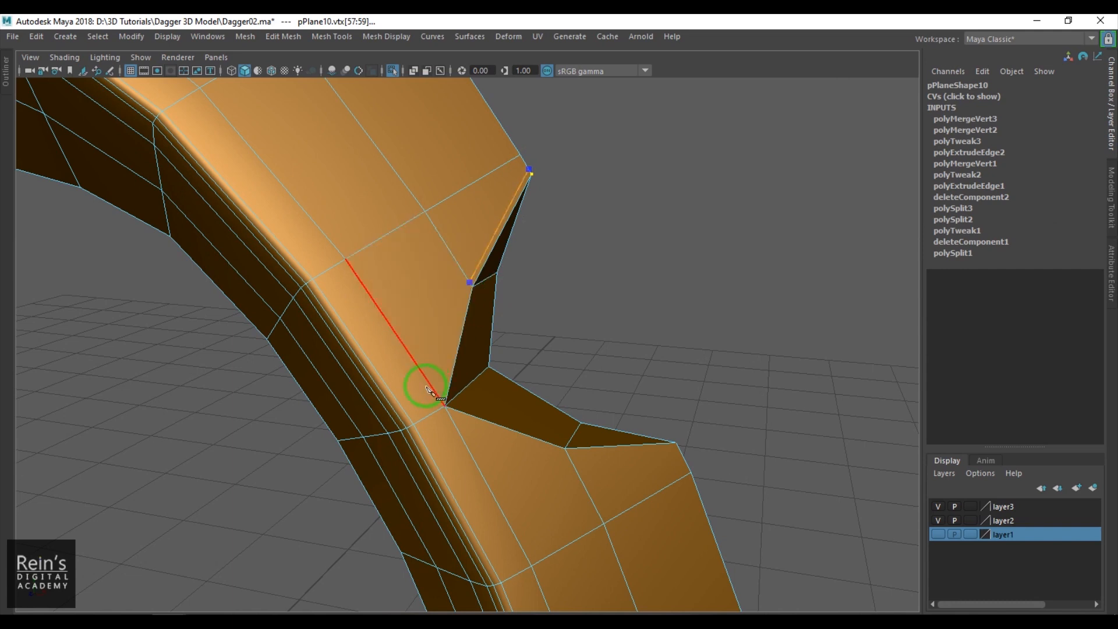
{"action": "right_click", "coordinate": [443, 433]}
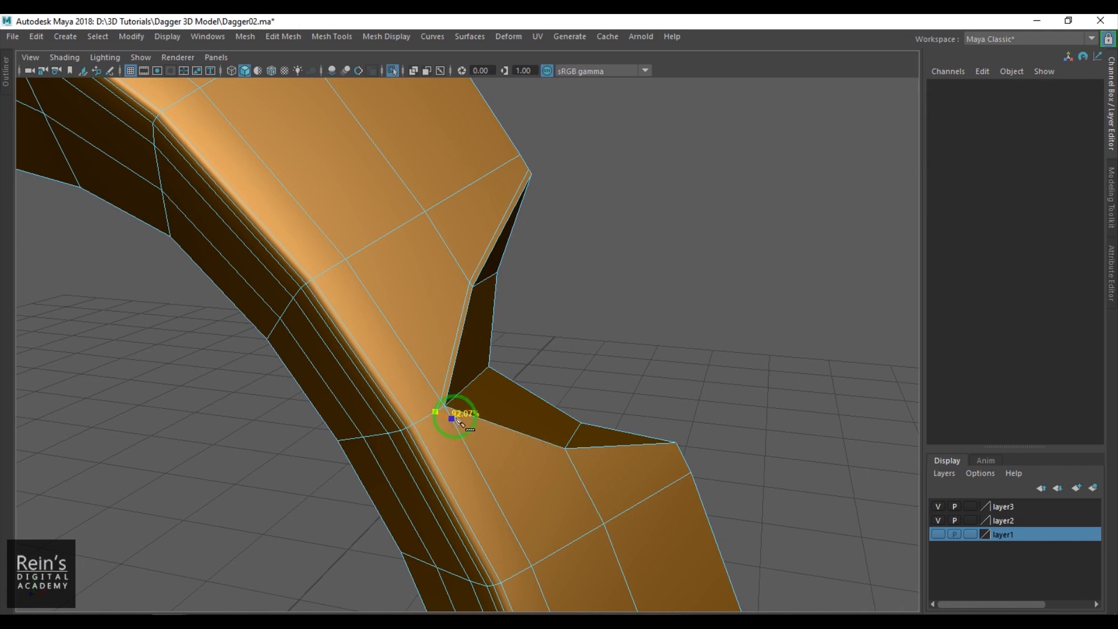
{"action": "left_click", "coordinate": [570, 457]}
{"action": "left_click_drag", "start_coordinate": [691, 502], "coordinate": [744, 489], "text": "alt"}
{"action": "right_click", "coordinate": [737, 478]}
- Merge the extra vertices left by the support cuts at the notch's inner corner
{"action": "left_click_drag", "start_coordinate": [566, 420], "coordinate": [491, 377], "text": "alt"}
{"action": "scroll", "coordinate": [478, 373], "scroll_direction": "up", "scroll_amount": 5}
{"action": "left_click", "coordinate": [417, 321]}
{"action": "key", "text": "w"}
{"action": "left_click", "coordinate": [380, 285]}
{"action": "key", "text": "g"}
{"action": "key", "text": "F10"}
{"action": "left_click", "coordinate": [396, 301]}
{"action": "key", "text": "g"}
{"action": "left_click_drag", "start_coordinate": [403, 308], "coordinate": [379, 297]}
- Examine the notch and the guard's lower end in smooth preview
{"action": "key", "text": "F8"}
{"action": "left_click", "coordinate": [679, 264]}
{"action": "left_click_drag", "start_coordinate": [669, 269], "coordinate": [625, 379], "text": "alt"}
{"action": "left_click", "coordinate": [445, 407]}
{"action": "key", "text": "3"}
{"action": "left_click", "coordinate": [698, 267]}
{"action": "left_click_drag", "start_coordinate": [693, 273], "coordinate": [533, 364], "text": "alt"}
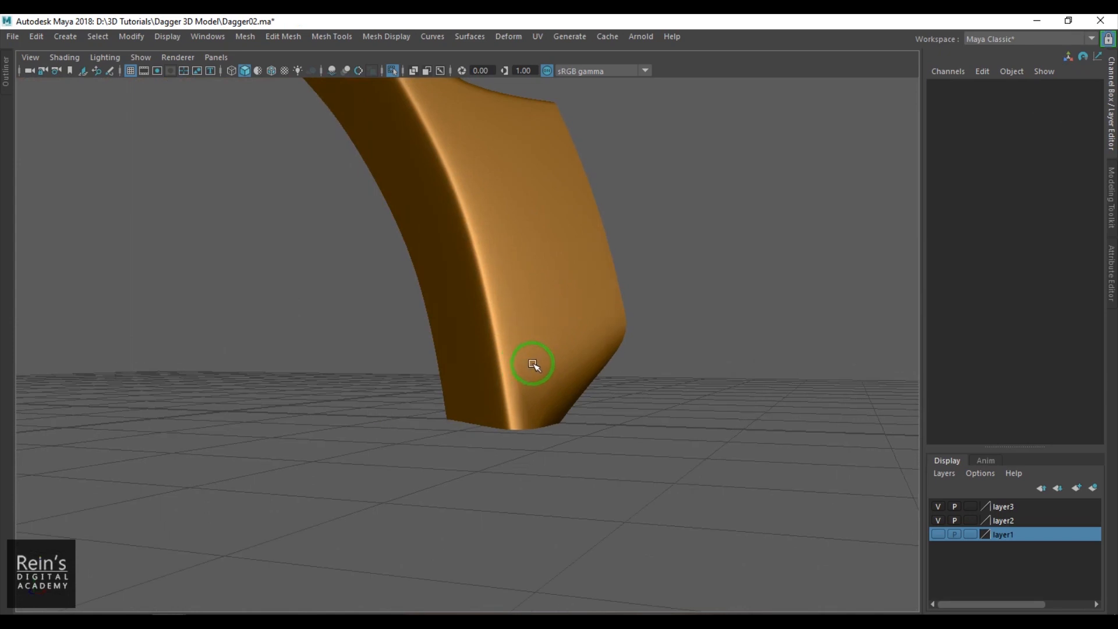
{"action": "left_click", "coordinate": [533, 364]}
- Cut a support edge along the slanted rim at the guard's lower end with the Multi-Cut tool
{"action": "left_click_drag", "start_coordinate": [573, 403], "coordinate": [319, 610], "text": "alt"}
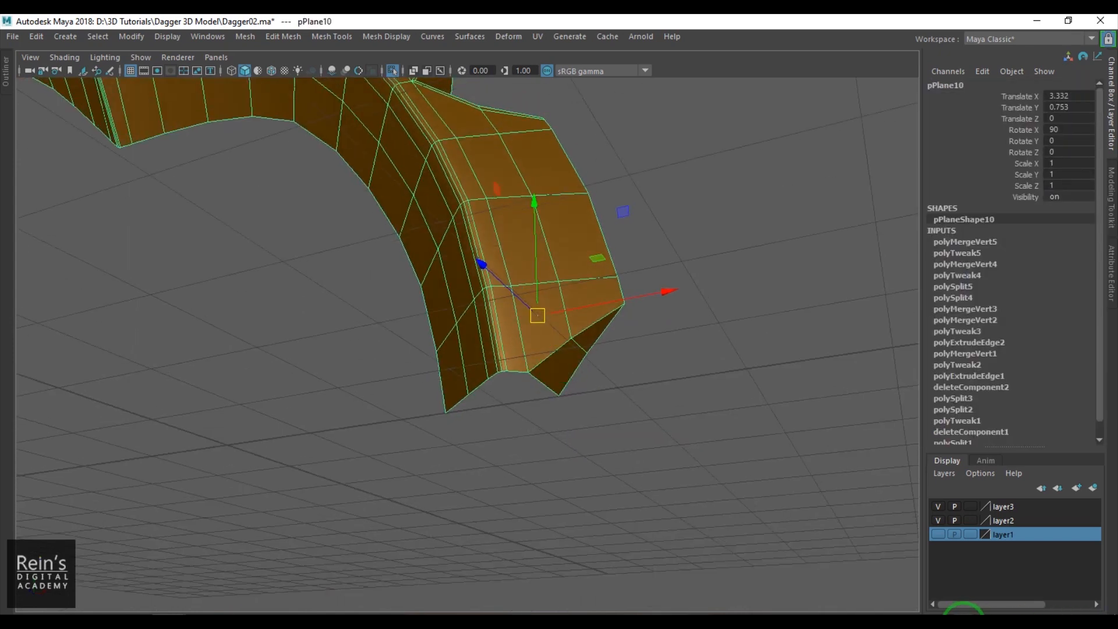
{"action": "scroll", "coordinate": [665, 440], "scroll_direction": "up", "scroll_amount": 2}
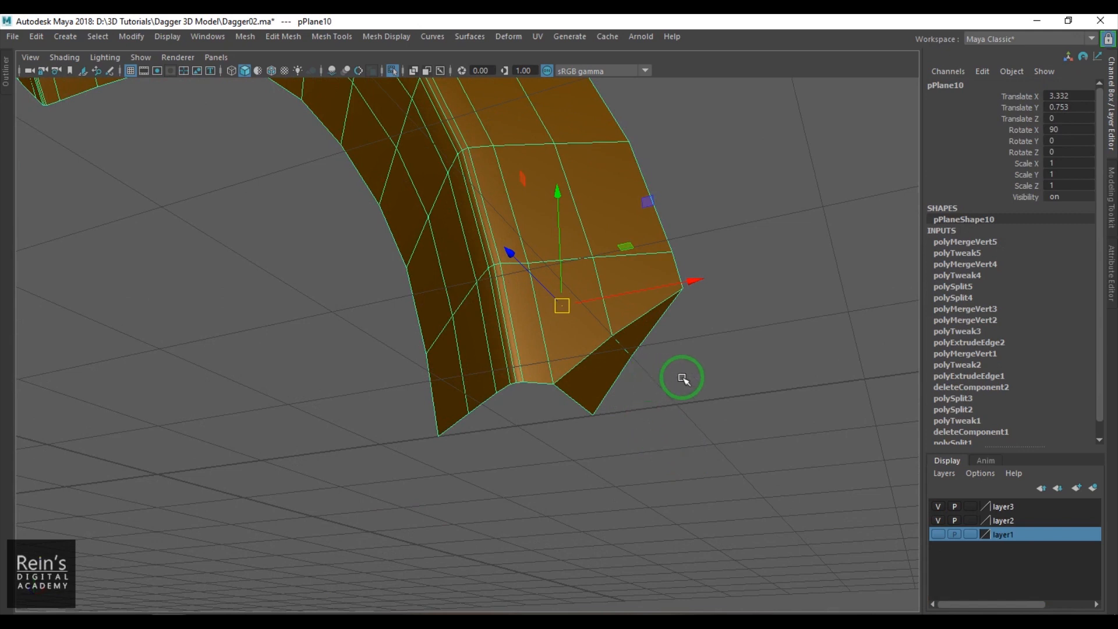
{"action": "scroll", "coordinate": [663, 374], "scroll_direction": "up", "scroll_amount": 4}
{"action": "right_click_drag", "start_coordinate": [679, 243], "coordinate": [821, 250], "text": "shift"}
{"action": "left_click", "coordinate": [809, 253]}
{"action": "left_click", "coordinate": [611, 402]}
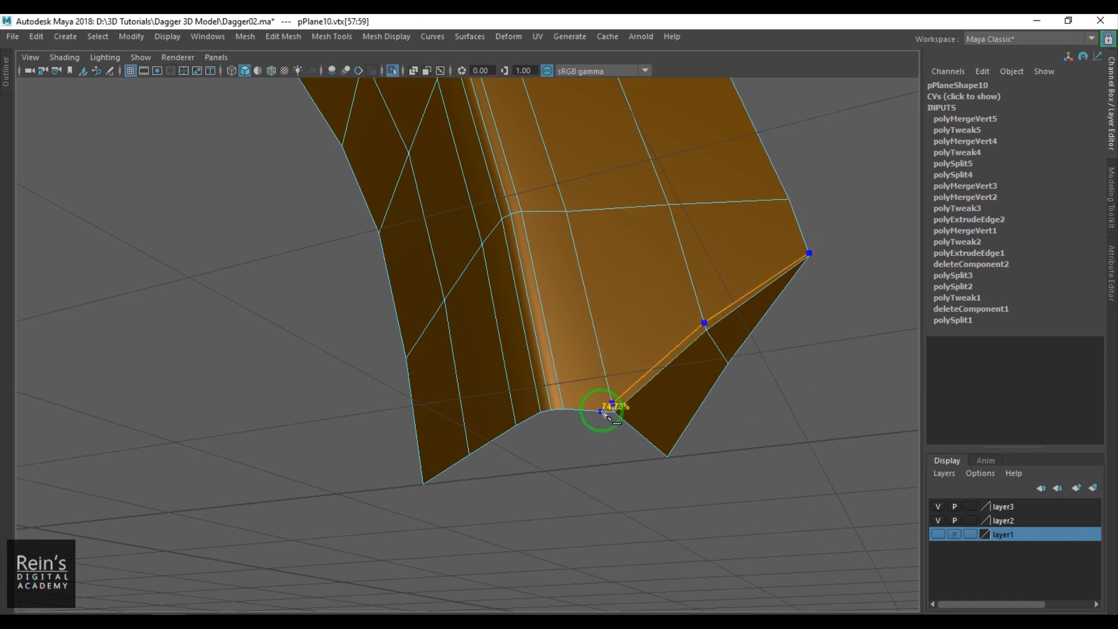
{"action": "key", "text": "q"}
{"action": "right_click_drag", "start_coordinate": [598, 417], "coordinate": [674, 462], "text": "alt"}
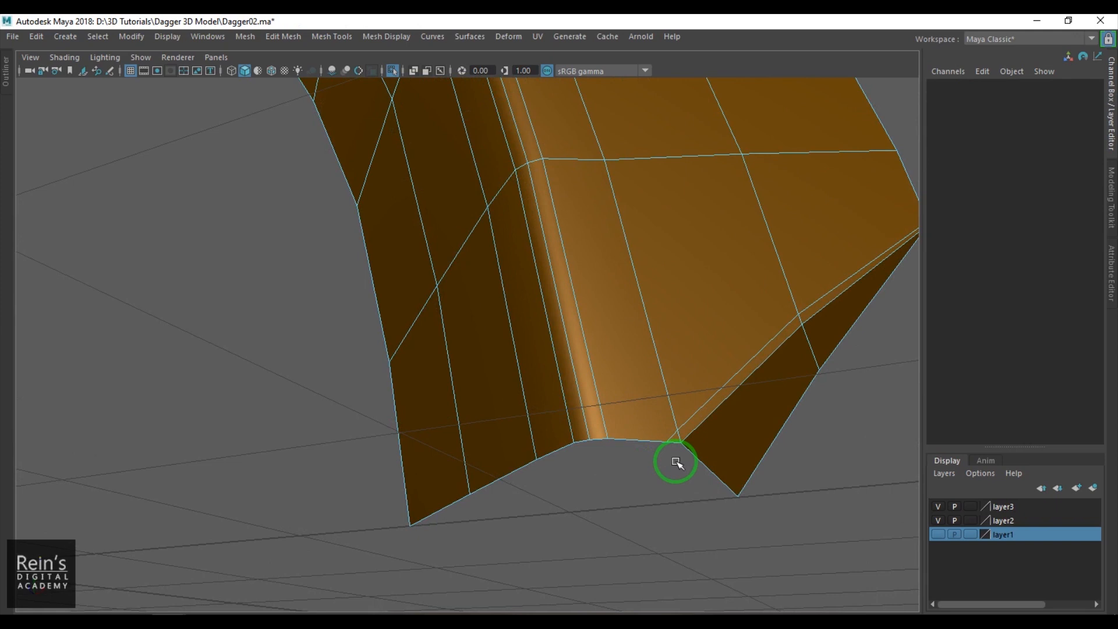
{"action": "left_click", "coordinate": [669, 431]}
{"action": "left_click_drag", "start_coordinate": [691, 449], "coordinate": [651, 373], "text": "alt"}
- Check the sharpened lower end of the guard from several angles, with and without smoothing
{"action": "key", "text": "F8"}
{"action": "left_click", "coordinate": [813, 340]}
{"action": "scroll", "coordinate": [813, 341], "scroll_direction": "down", "scroll_amount": 3}
{"action": "left_click_drag", "start_coordinate": [814, 342], "coordinate": [740, 308], "text": "alt"}
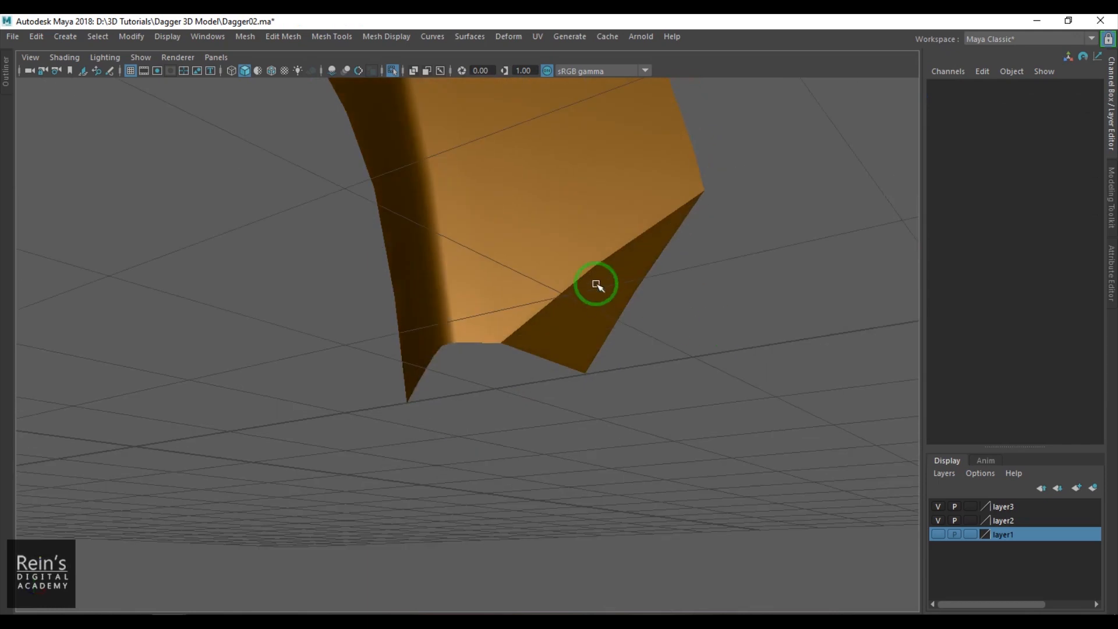
{"action": "left_click", "coordinate": [596, 285]}
{"action": "left_click_drag", "start_coordinate": [575, 299], "coordinate": [644, 379], "text": "alt"}
{"action": "key", "text": "3"}
{"action": "left_click", "coordinate": [744, 356]}
{"action": "left_click_drag", "start_coordinate": [743, 355], "coordinate": [581, 295], "text": "alt"}
- Return the guard to its unsmoothed display, delete its construction history and turn off isolation to show the whole dagger
{"action": "left_click", "coordinate": [624, 355]}
{"action": "key", "text": "1"}
{"action": "scroll", "coordinate": [596, 322], "scroll_direction": "down", "scroll_amount": 5}
{"action": "key", "text": "alt+shift+d"}
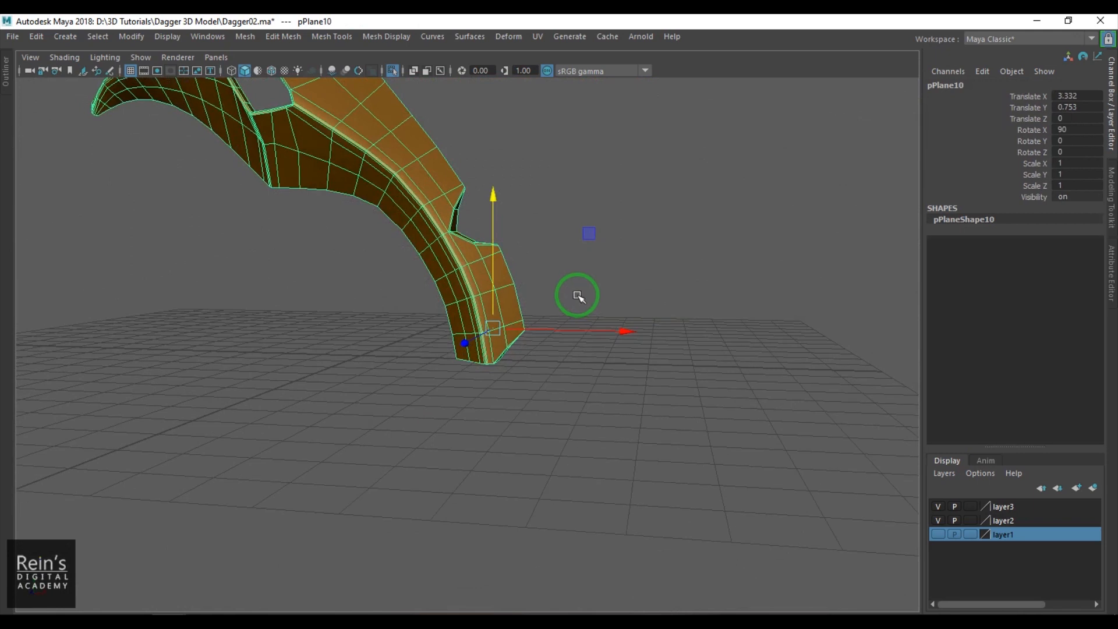
{"action": "scroll", "coordinate": [577, 292], "scroll_direction": "down", "scroll_amount": 5}
{"action": "middle_click_drag", "start_coordinate": [577, 291], "coordinate": [607, 351], "text": "alt"}
{"action": "scroll", "coordinate": [609, 343], "scroll_direction": "up", "scroll_amount": 3}
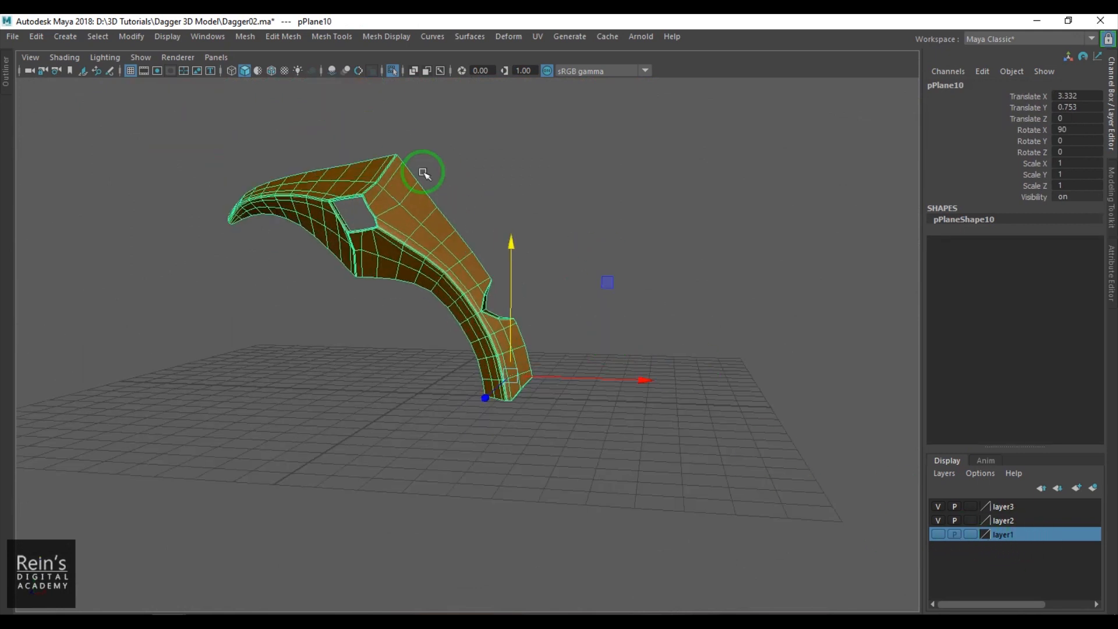
{"action": "key", "text": "ctrl+1"}
- Combine the guard and its red gem into one mesh and delete the construction history
{"action": "left_click", "coordinate": [237, 360]}
{"action": "left_click_drag", "start_coordinate": [237, 361], "coordinate": [447, 309], "text": "alt"}
{"action": "left_click", "coordinate": [376, 252]}
{"action": "left_click", "coordinate": [245, 36]}
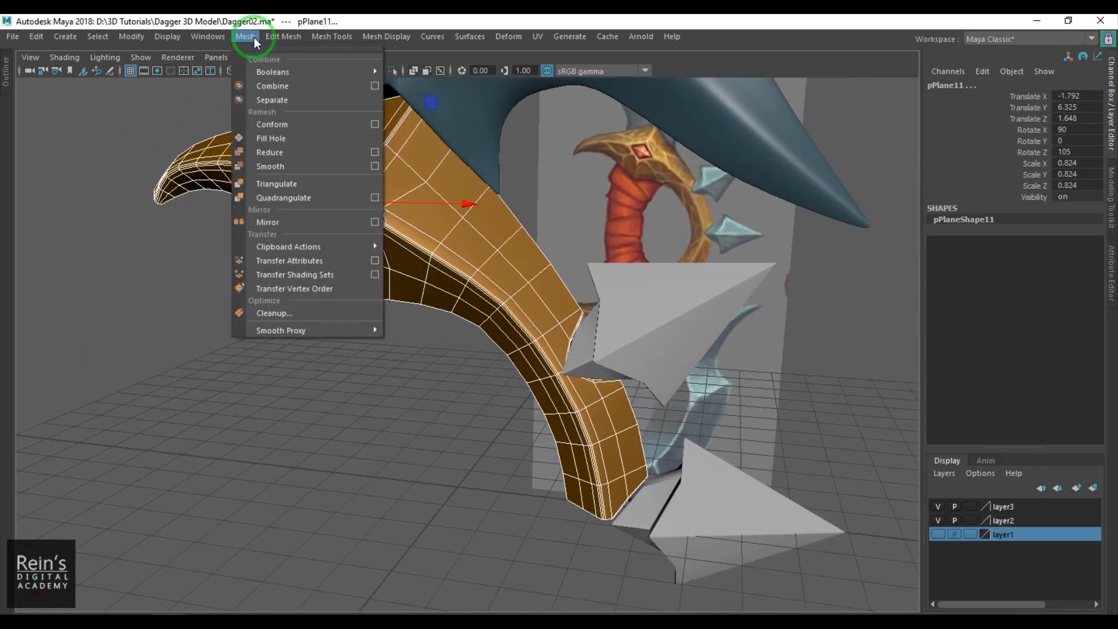
{"action": "left_click", "coordinate": [274, 86]}
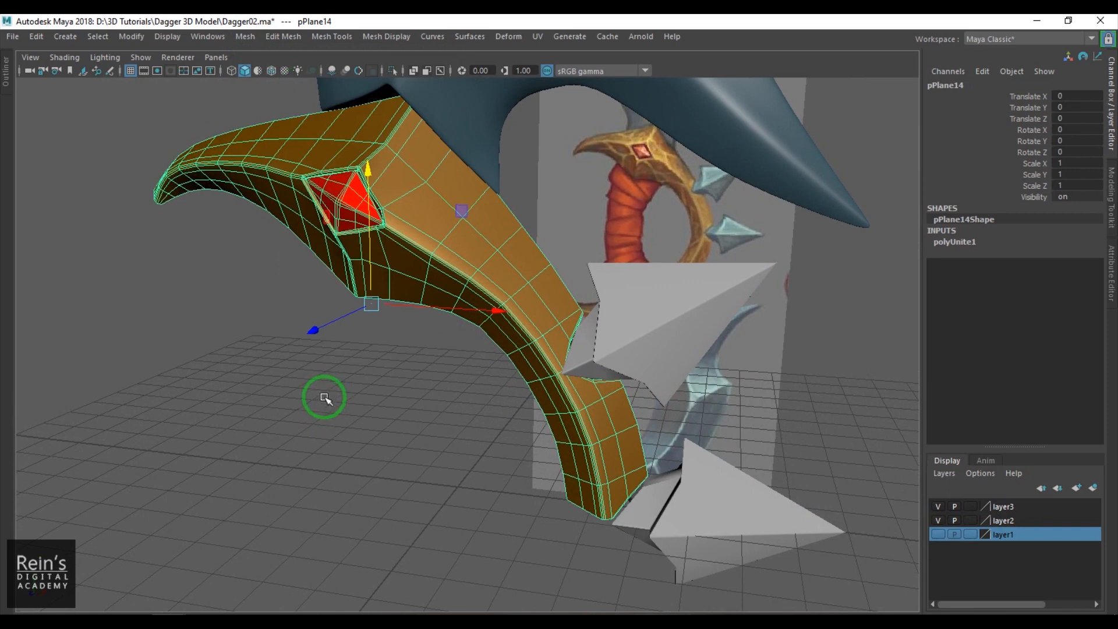
{"action": "key", "text": "alt+shift+d"}
- Move the combined guard's pivot in depth to the dagger's centre line, using the wireframe top view
{"action": "left_click_drag", "start_coordinate": [391, 339], "coordinate": [368, 357], "text": "alt"}
{"action": "key", "text": "space"}
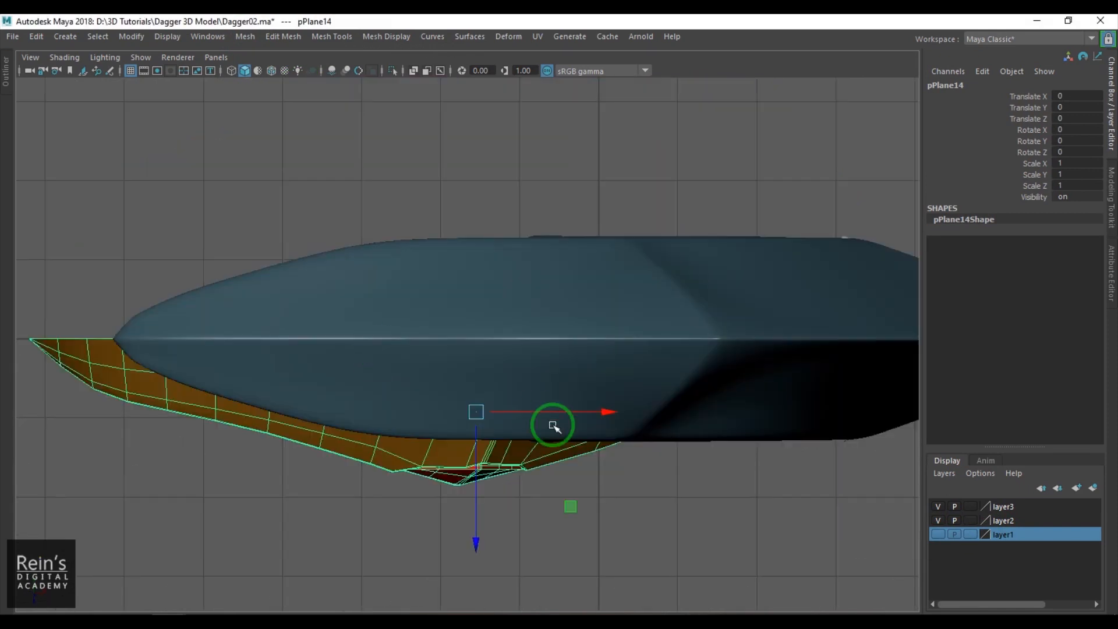
{"action": "key", "text": "4"}
{"action": "key", "text": "ctrl+z"}
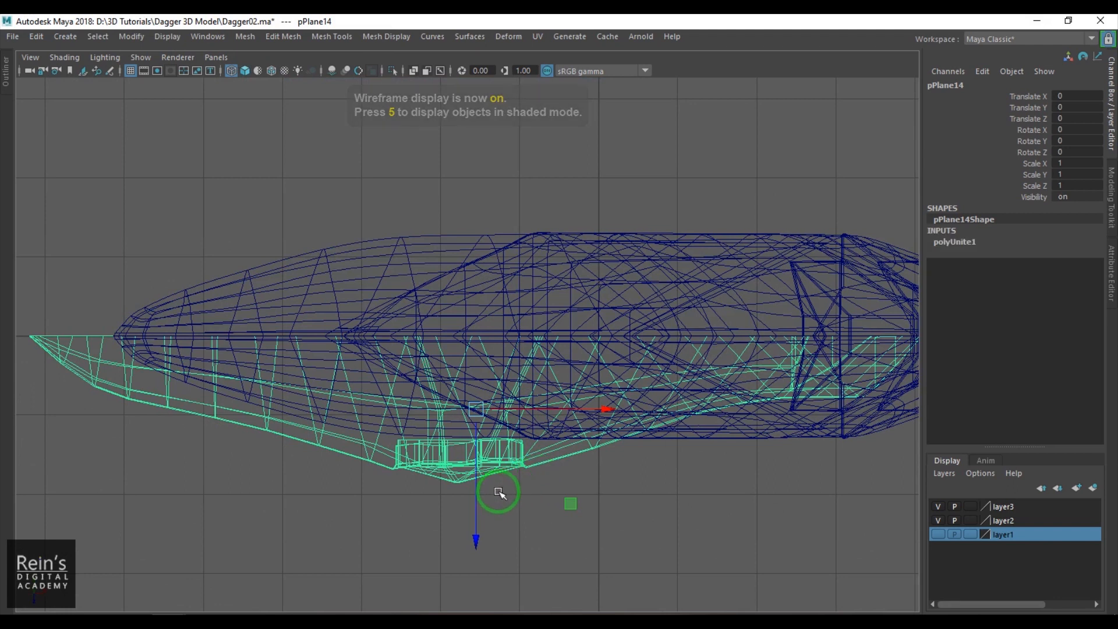
{"action": "key", "text": "alt+shift+d"}
{"action": "key", "text": "d"}
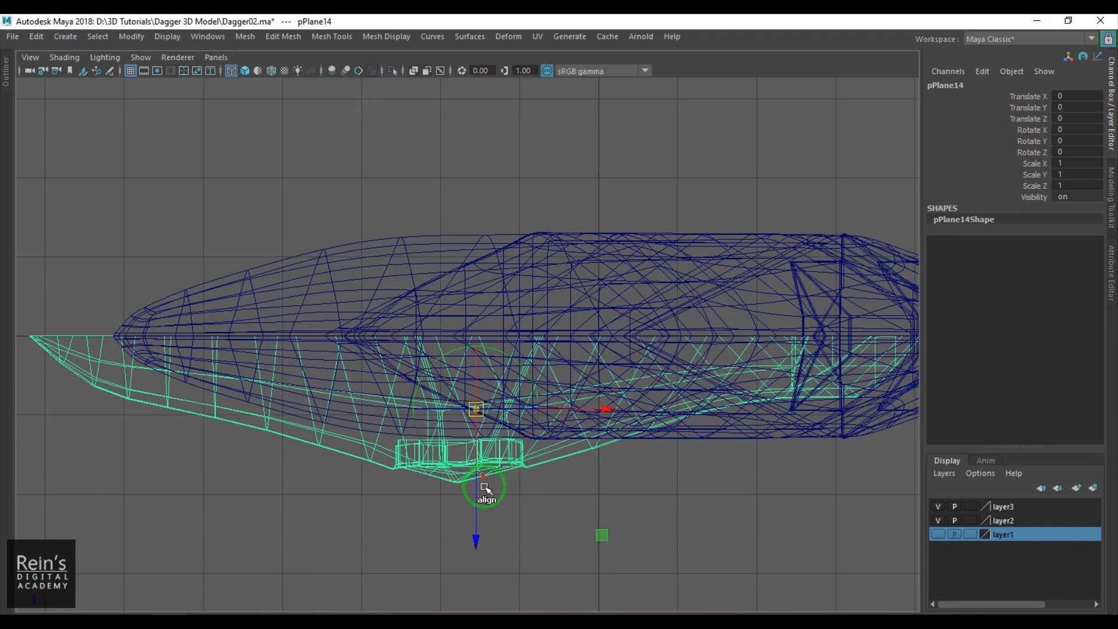
{"action": "left_click_drag", "start_coordinate": [474, 513], "coordinate": [494, 344]}
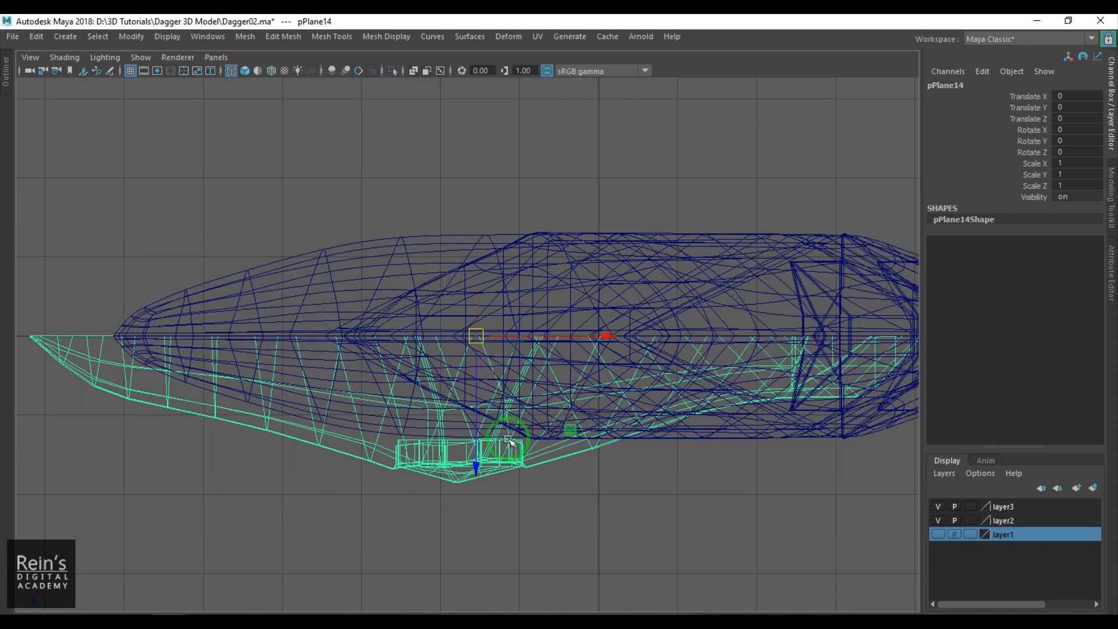
{"action": "key", "text": "5"}
{"action": "key", "text": "space"}
{"action": "left_click_drag", "start_coordinate": [507, 466], "coordinate": [543, 408]}
{"action": "right_click_drag", "start_coordinate": [544, 408], "coordinate": [598, 437], "text": "alt"}
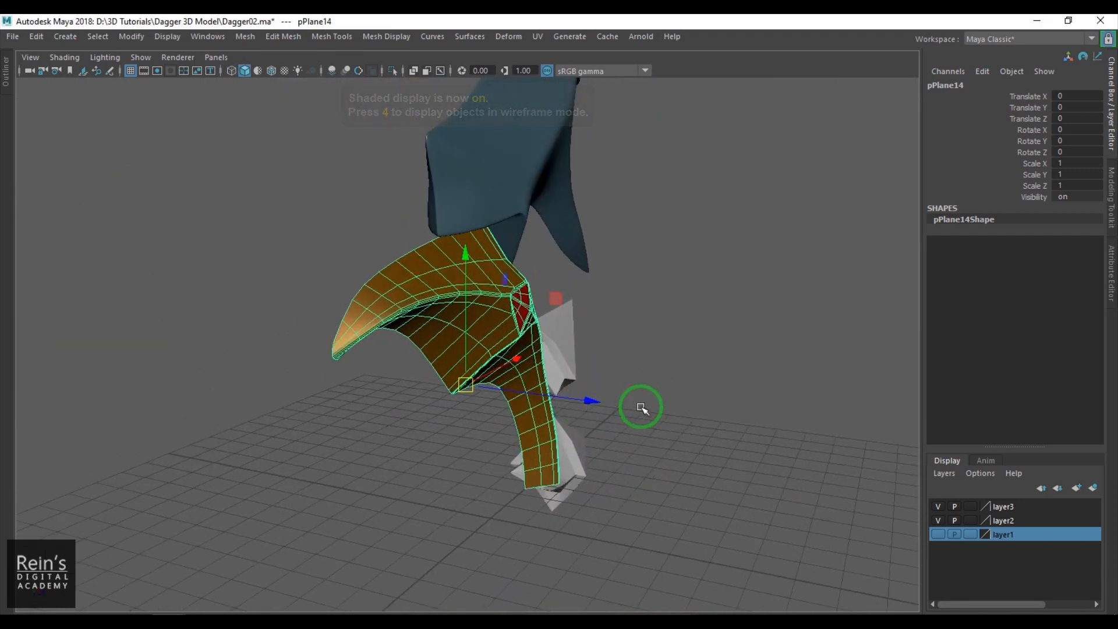
- Mirror the combined guard across the world Z axis in the negative direction, with Cut Geometry on and border vertices merged
{"action": "left_click", "coordinate": [245, 37]}
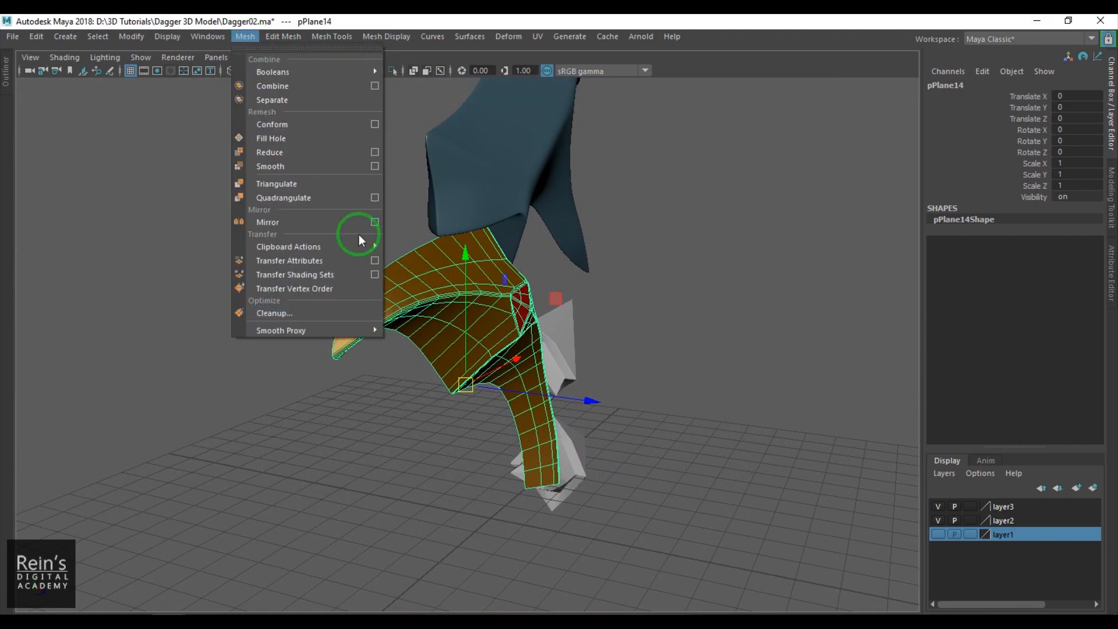
{"action": "left_click", "coordinate": [375, 222]}
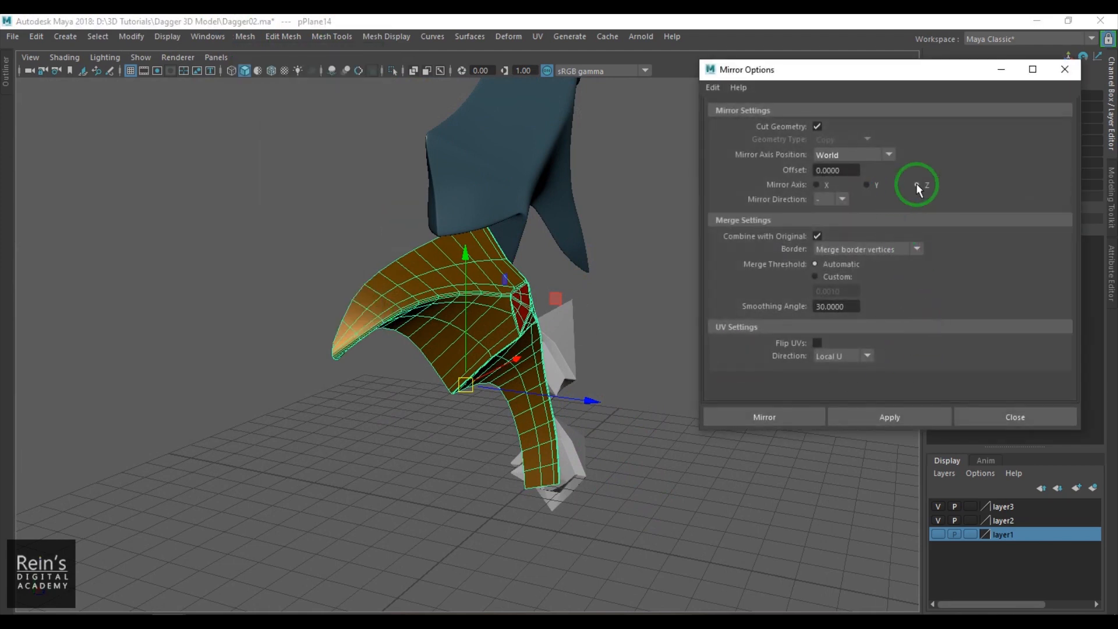
{"action": "left_click", "coordinate": [756, 409]}
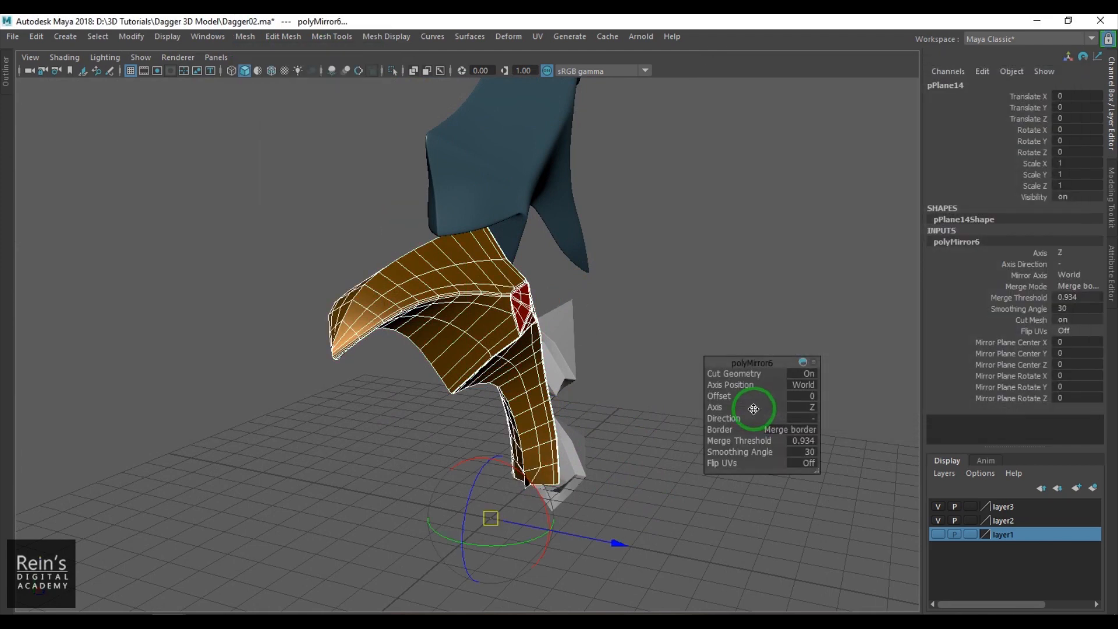
- Change the merge threshold of the guard's mirror and inspect the mirrored mesh along its seam
{"action": "left_click_drag", "start_coordinate": [431, 383], "coordinate": [534, 367], "text": "alt"}
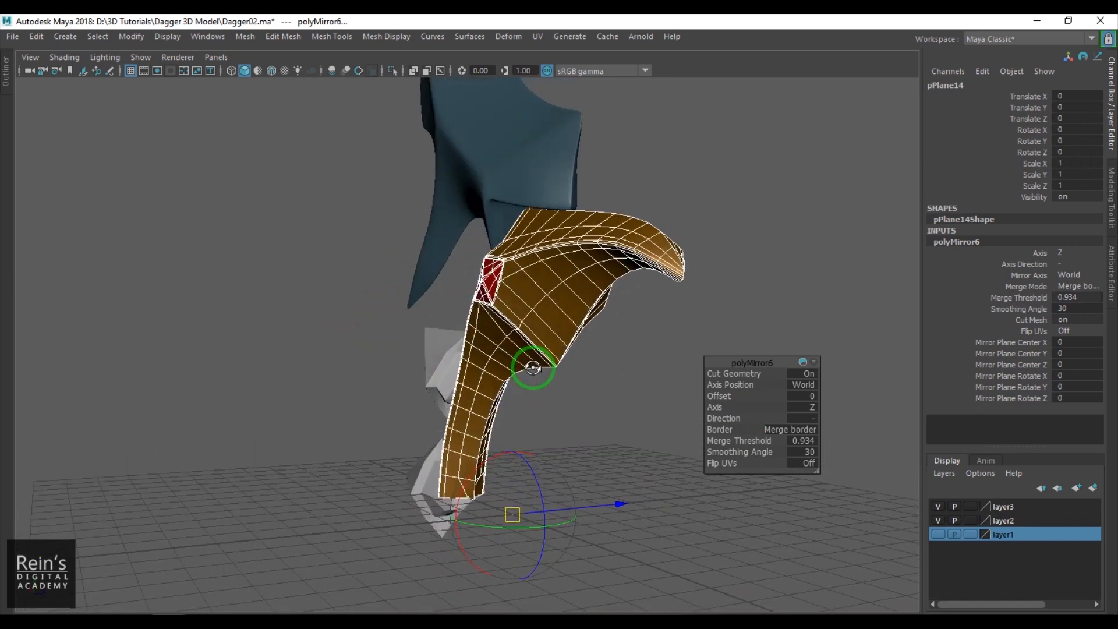
{"action": "middle_click_drag", "start_coordinate": [606, 343], "coordinate": [536, 439], "text": "alt"}
{"action": "right_click_drag", "start_coordinate": [536, 439], "coordinate": [674, 477], "text": "alt"}
{"action": "middle_click_drag", "start_coordinate": [674, 477], "coordinate": [589, 427], "text": "alt"}
{"action": "mouse_move", "coordinate": [589, 427]}
{"action": "left_mouse_down", "text": "alt"}
{"action": "mouse_move", "coordinate": [549, 369]}
{"action": "mouse_move", "coordinate": [511, 365]}
{"action": "mouse_move", "coordinate": [451, 396]}
{"action": "mouse_move", "coordinate": [474, 351]}
{"action": "mouse_move", "coordinate": [662, 399]}
{"action": "mouse_move", "coordinate": [679, 371]}
{"action": "mouse_move", "coordinate": [579, 414]}
{"action": "left_mouse_up", "text": "alt"}
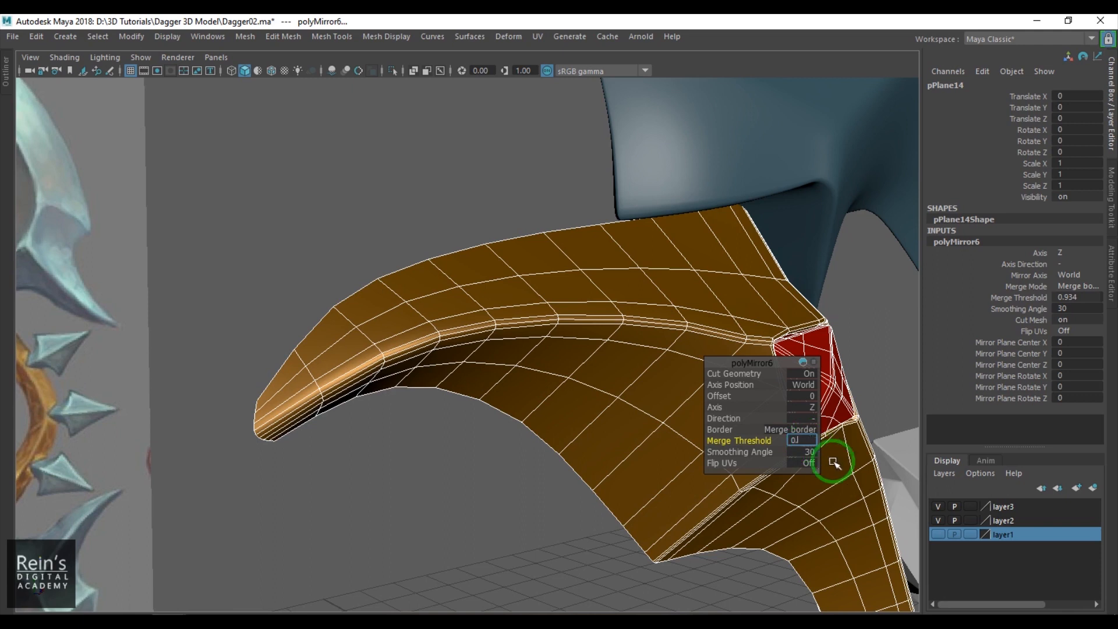
{"action": "left_click", "coordinate": [499, 465]}
{"action": "left_click_drag", "start_coordinate": [449, 436], "coordinate": [567, 339], "text": "alt"}
{"action": "left_click", "coordinate": [581, 351]}
{"action": "left_click", "coordinate": [412, 427]}
{"action": "left_click_drag", "start_coordinate": [411, 427], "coordinate": [412, 396], "text": "alt"}
- Move the blade down in the front view to about -0.27 in Y so its base meets the guard
{"action": "key", "text": "space"}
{"action": "key", "text": "space"}
{"action": "right_click_drag", "start_coordinate": [414, 407], "coordinate": [399, 366], "text": "alt"}
{"action": "left_click", "coordinate": [465, 309]}
{"action": "left_click", "coordinate": [429, 379]}
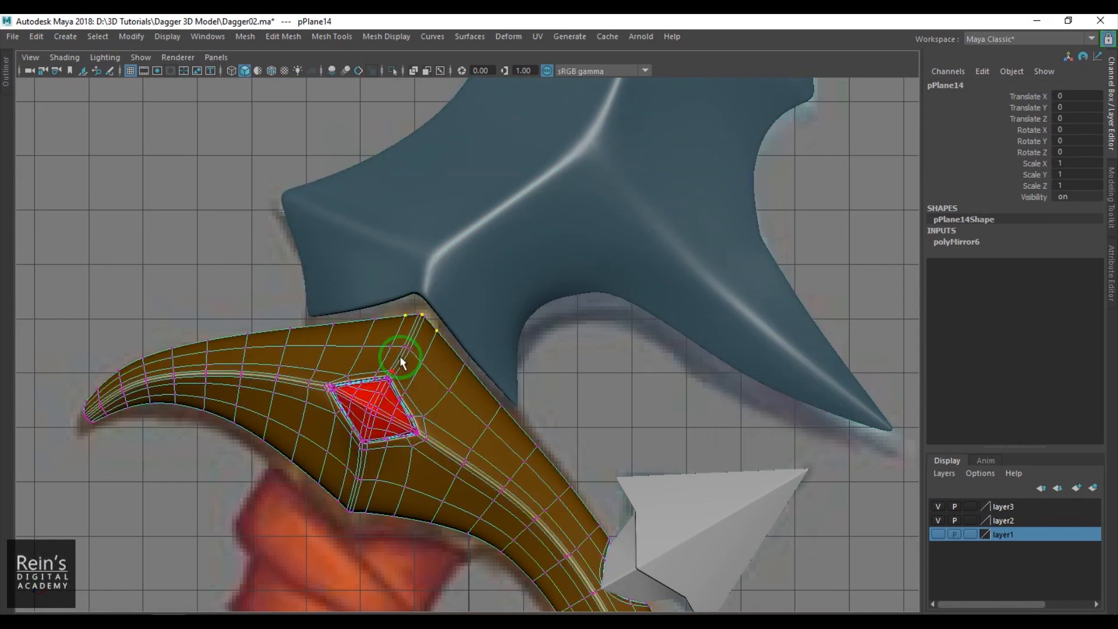
{"action": "left_click", "coordinate": [511, 257]}
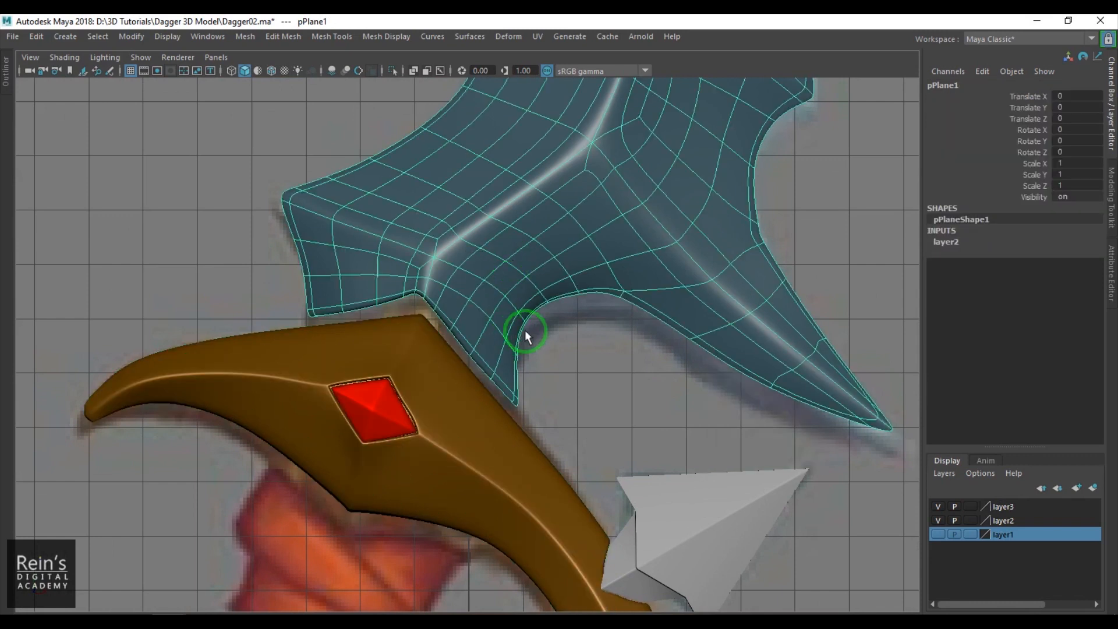
{"action": "middle_click_drag", "start_coordinate": [567, 362], "coordinate": [562, 379]}
{"action": "left_click", "coordinate": [584, 395]}
- Reposition the vertices at the outer corner of the blade's base to follow the guard's upper edge
{"action": "right_click_drag", "start_coordinate": [583, 395], "coordinate": [429, 325], "text": "alt"}
{"action": "middle_click_drag", "start_coordinate": [429, 320], "coordinate": [419, 385], "text": "alt"}
{"action": "scroll", "coordinate": [506, 393], "scroll_direction": "up", "scroll_amount": 5}
{"action": "middle_click_drag", "start_coordinate": [493, 416], "coordinate": [576, 285], "text": "alt"}
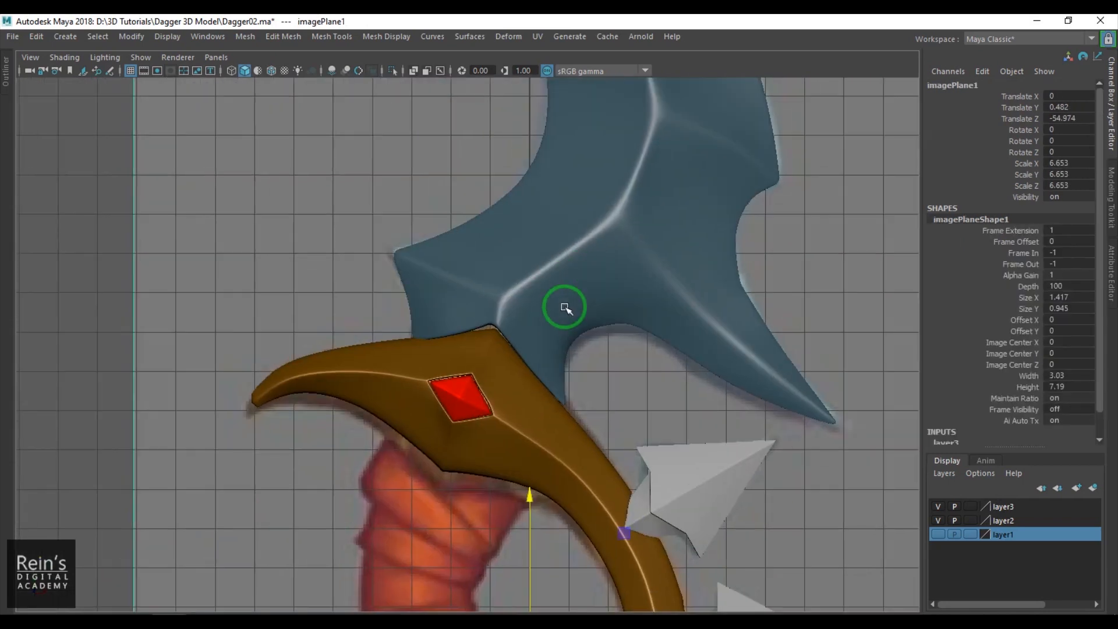
{"action": "scroll", "coordinate": [573, 286], "scroll_direction": "up", "scroll_amount": 5}
{"action": "left_click", "coordinate": [415, 281]}
{"action": "right_click_drag", "start_coordinate": [410, 281], "coordinate": [309, 304]}
{"action": "left_click_drag", "start_coordinate": [304, 304], "coordinate": [357, 353]}
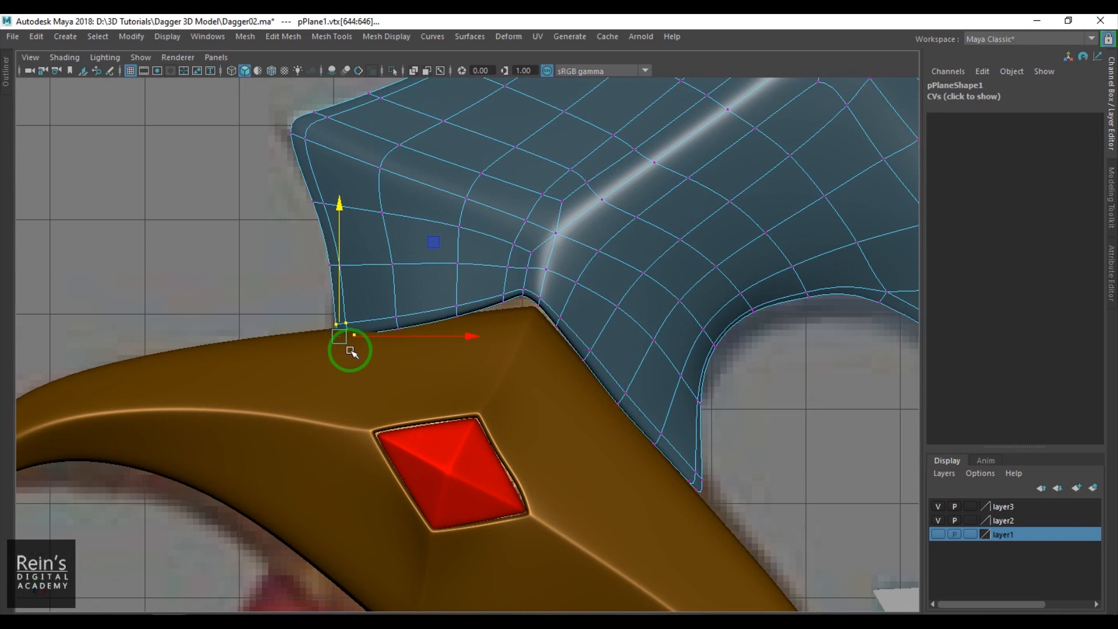
{"action": "key", "text": "1"}
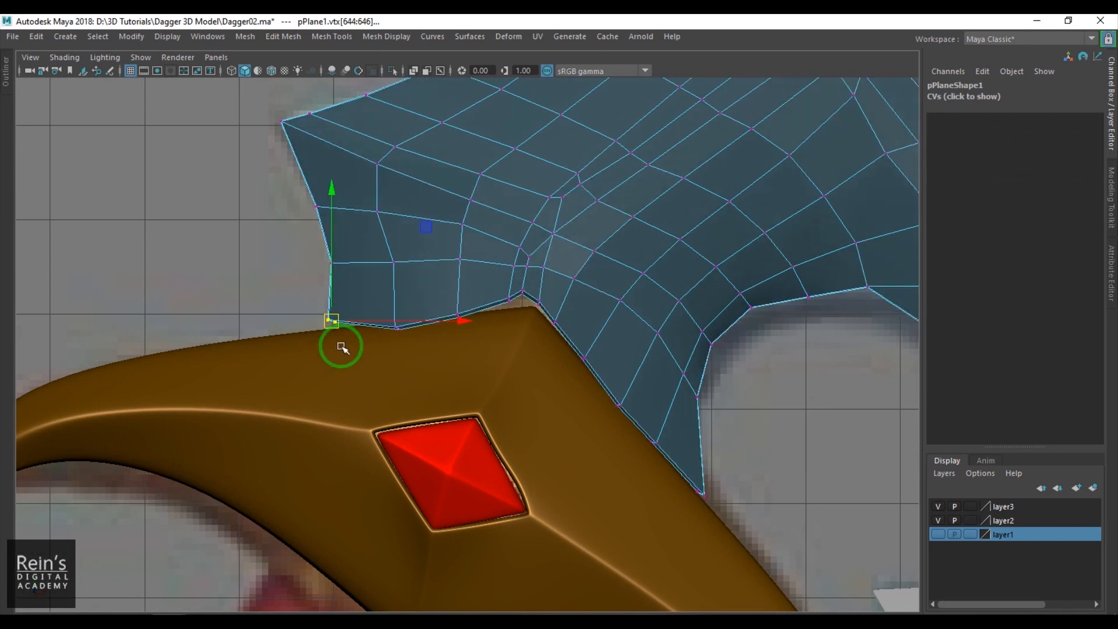
{"action": "scroll", "coordinate": [312, 327], "scroll_direction": "up", "scroll_amount": 2}
{"action": "left_click_drag", "start_coordinate": [412, 353], "coordinate": [370, 314]}
- Adjust the blade's base vertices around the guard's peak to close the gap, and restore the smooth preview
{"action": "left_click_drag", "start_coordinate": [475, 329], "coordinate": [454, 303]}
{"action": "left_click_drag", "start_coordinate": [515, 270], "coordinate": [549, 286]}
{"action": "left_click_drag", "start_coordinate": [557, 267], "coordinate": [573, 296]}
{"action": "left_click_drag", "start_coordinate": [568, 291], "coordinate": [568, 294]}
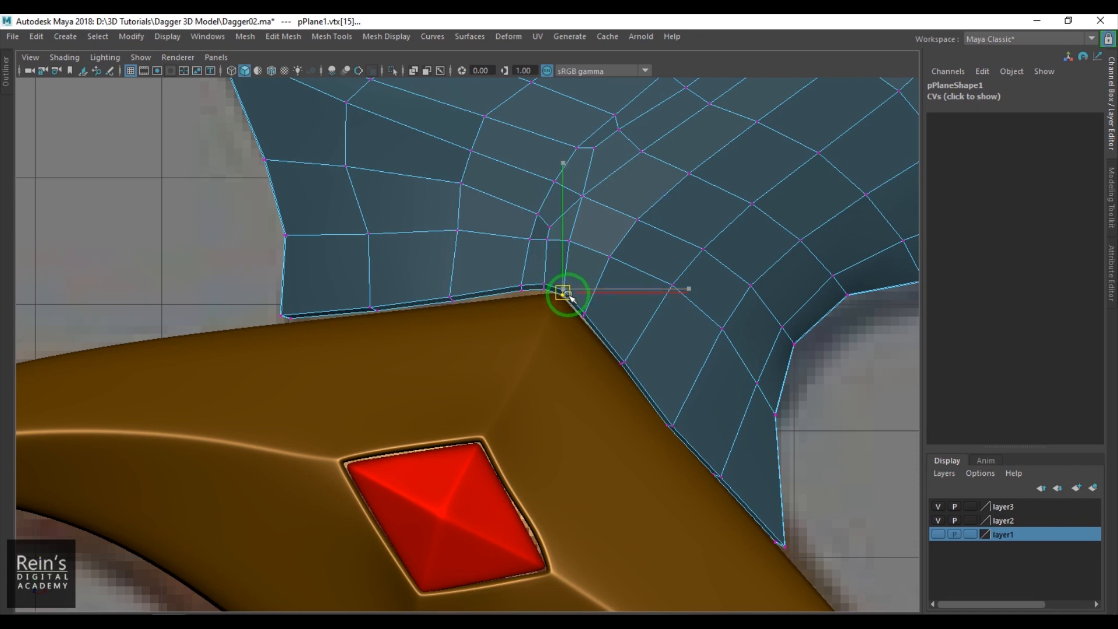
{"action": "right_click_drag", "start_coordinate": [454, 274], "coordinate": [489, 252]}
{"action": "key", "text": "3"}
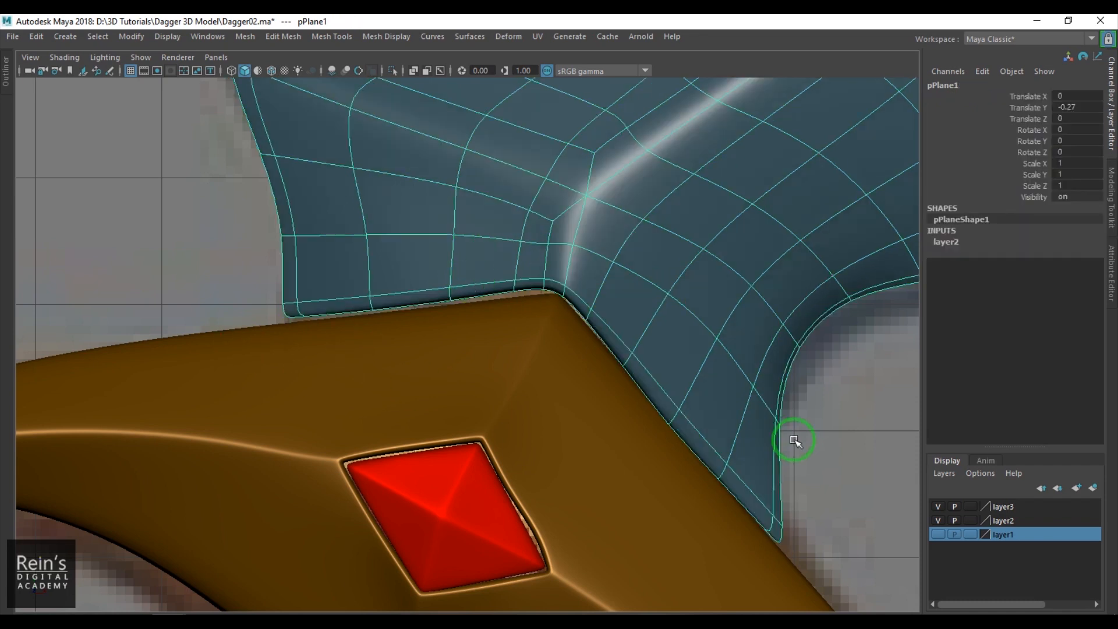
- Assign the gem's red material to both spikes in the perspective view
{"action": "left_click", "coordinate": [837, 447]}
{"action": "key", "text": "space"}
{"action": "left_click_drag", "start_coordinate": [689, 435], "coordinate": [664, 357]}
{"action": "left_click", "coordinate": [629, 412]}
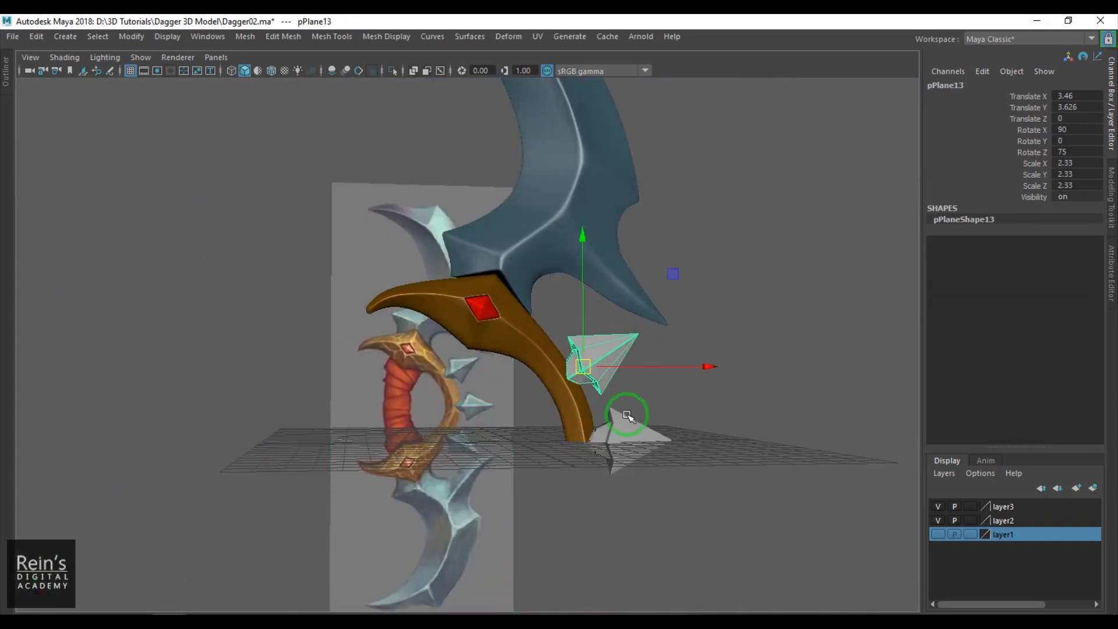
{"action": "right_click_drag", "start_coordinate": [637, 428], "coordinate": [755, 559]}
{"action": "right_click_drag", "start_coordinate": [619, 429], "coordinate": [754, 548]}
- Look up the blade's material in its attributes and assign that blue material to both spikes
{"action": "left_click", "coordinate": [588, 191]}
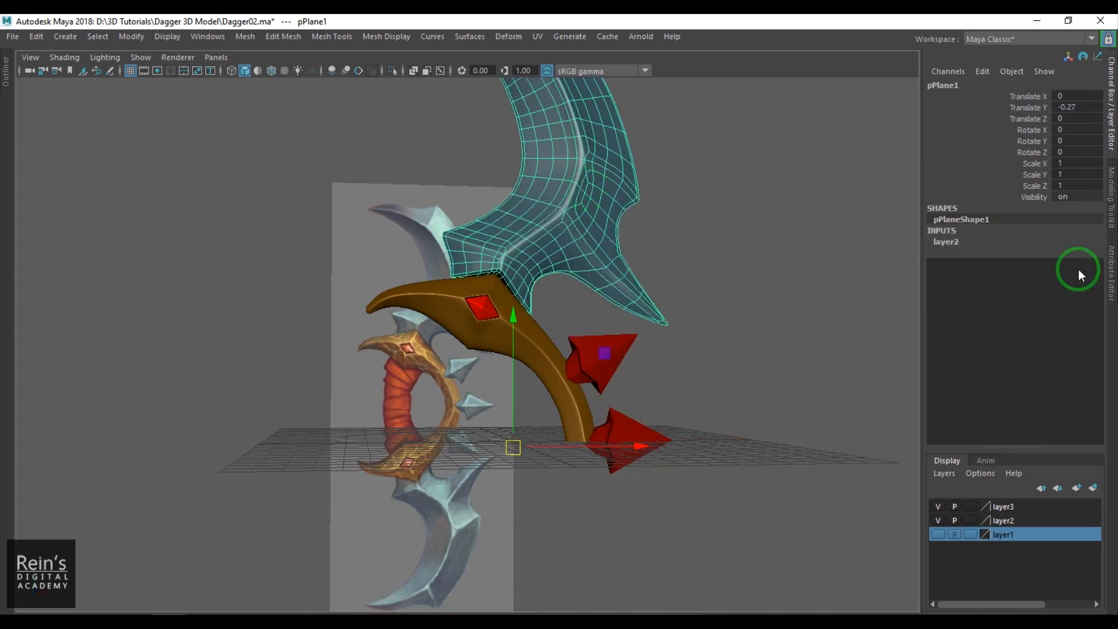
{"action": "left_click", "coordinate": [1110, 273]}
{"action": "left_click", "coordinate": [625, 395]}
{"action": "left_click", "coordinate": [512, 362]}
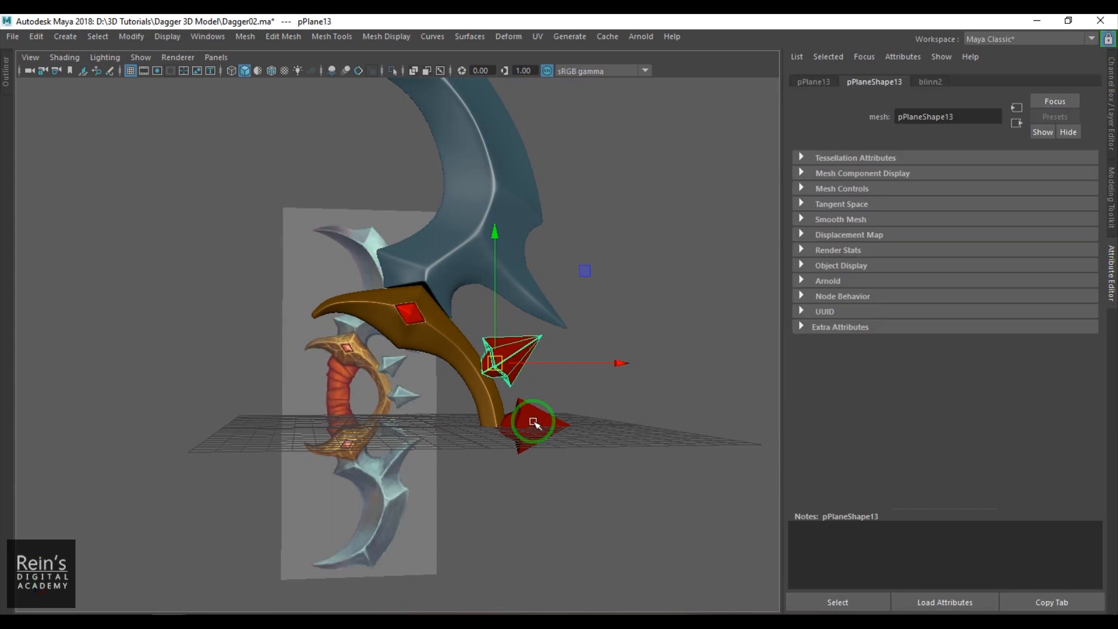
{"action": "right_click_drag", "start_coordinate": [536, 417], "coordinate": [623, 610]}
{"action": "left_click", "coordinate": [649, 519]}
- Select the guard in the front view and snap its pivot down to the grid's horizontal centre line
{"action": "left_click_drag", "start_coordinate": [662, 449], "coordinate": [629, 451], "text": "alt"}
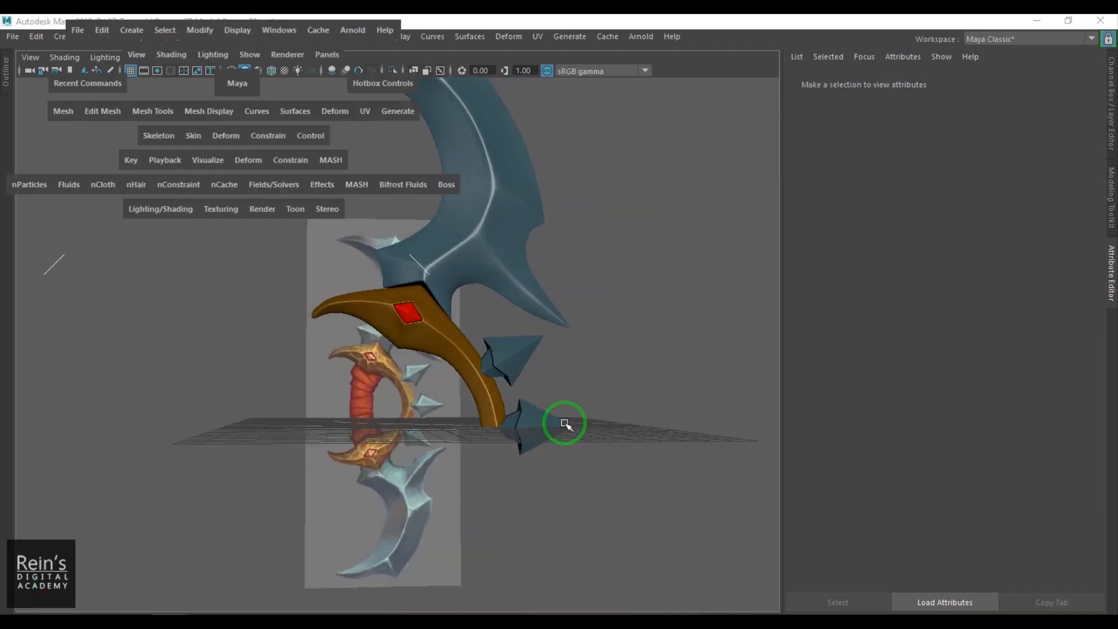
{"action": "key", "text": "space"}
{"action": "left_click_drag", "start_coordinate": [565, 425], "coordinate": [582, 444]}
{"action": "scroll", "coordinate": [571, 411], "scroll_direction": "down", "scroll_amount": 10}
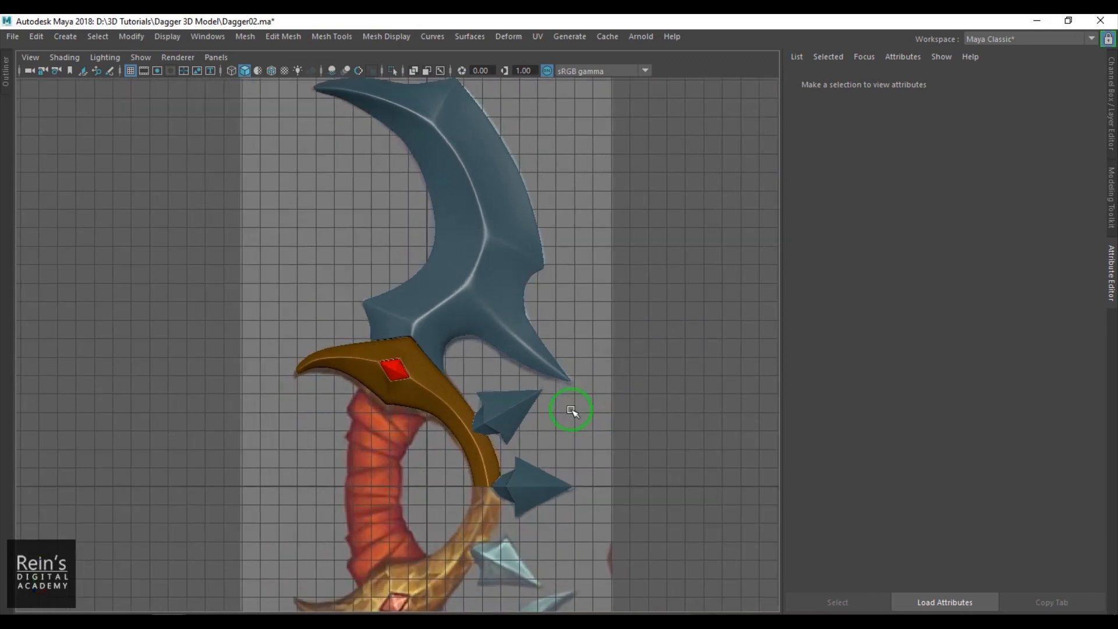
{"action": "middle_click_drag", "start_coordinate": [498, 414], "coordinate": [492, 317], "text": "alt"}
{"action": "left_click", "coordinate": [492, 317]}
{"action": "left_click", "coordinate": [455, 350]}
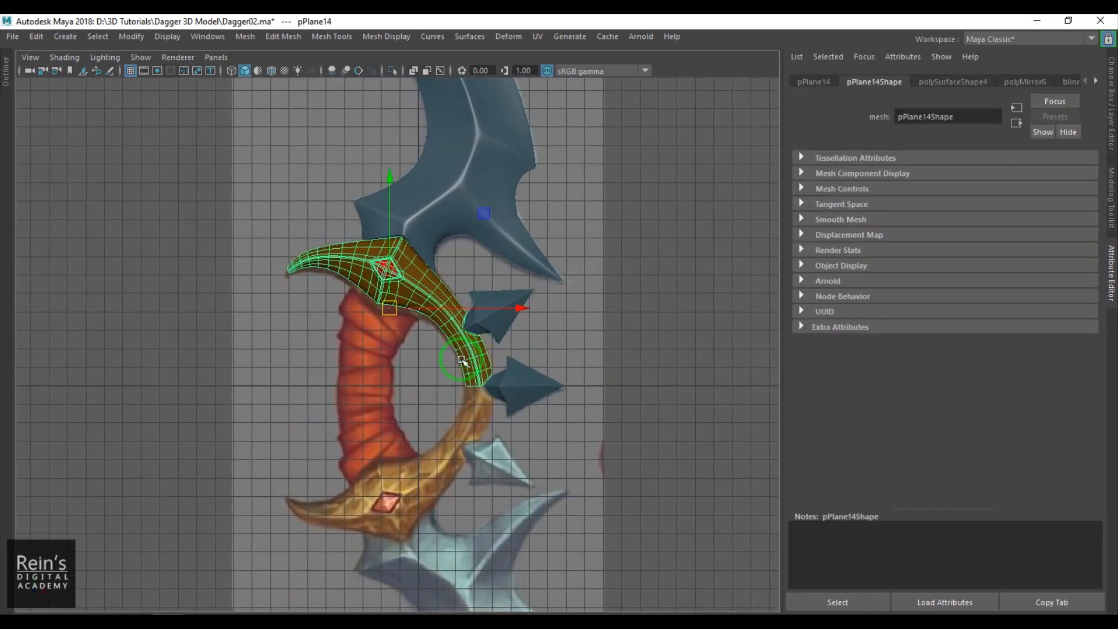
{"action": "key", "text": "d"}
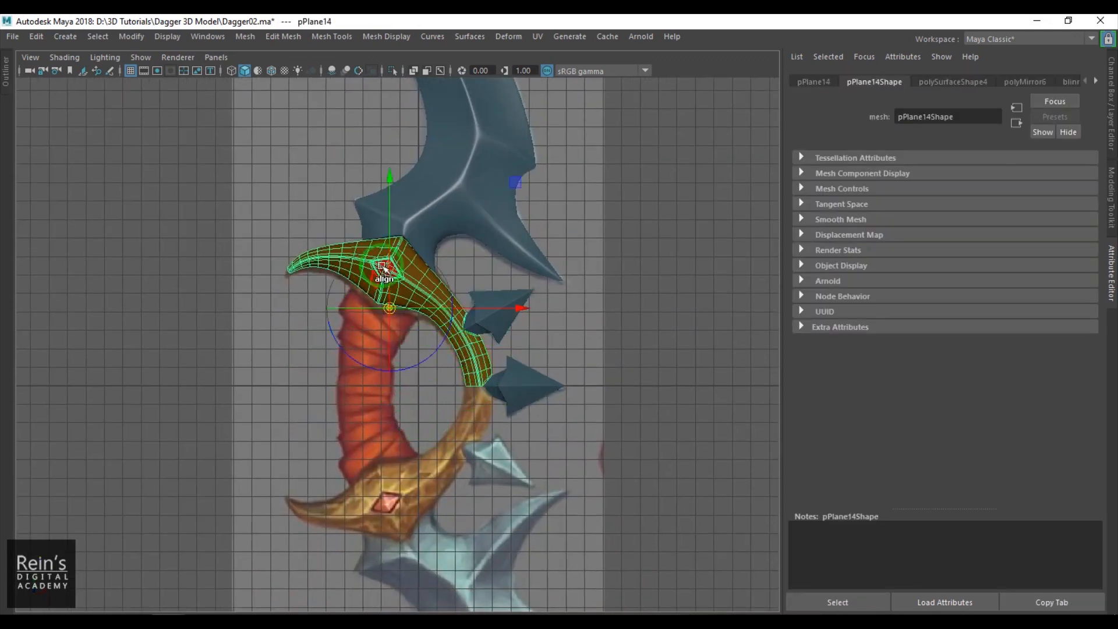
{"action": "key", "text": "x"}
{"action": "left_click_drag", "start_coordinate": [392, 212], "coordinate": [398, 387]}
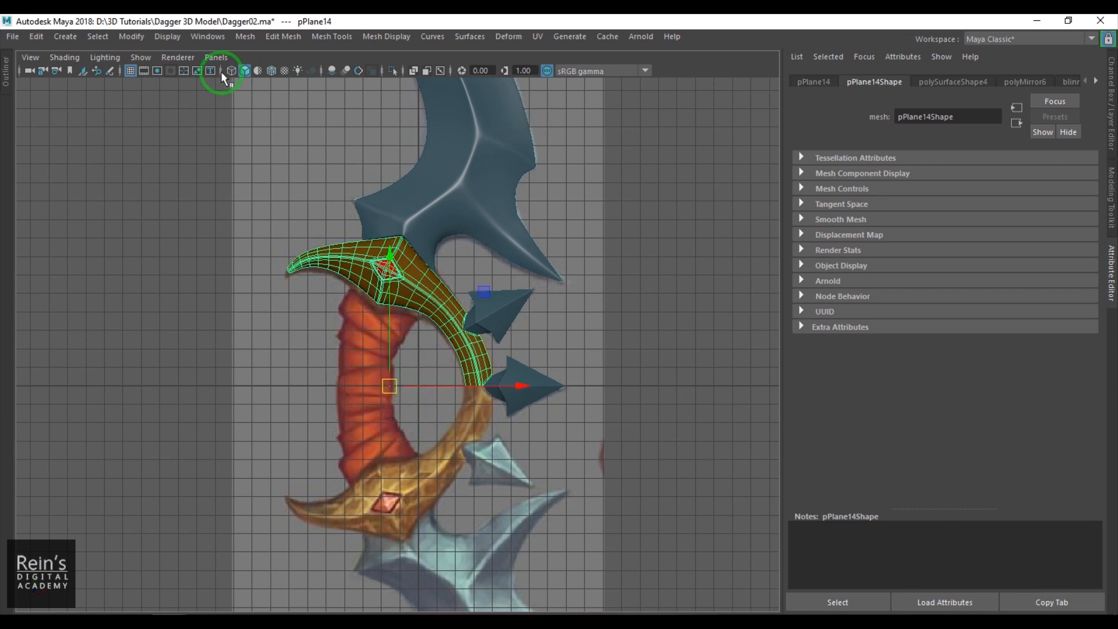
- Mirror the guard across the world Y axis, combining it with the original and merging border vertices
{"action": "left_click", "coordinate": [244, 37]}
{"action": "left_click", "coordinate": [374, 222]}
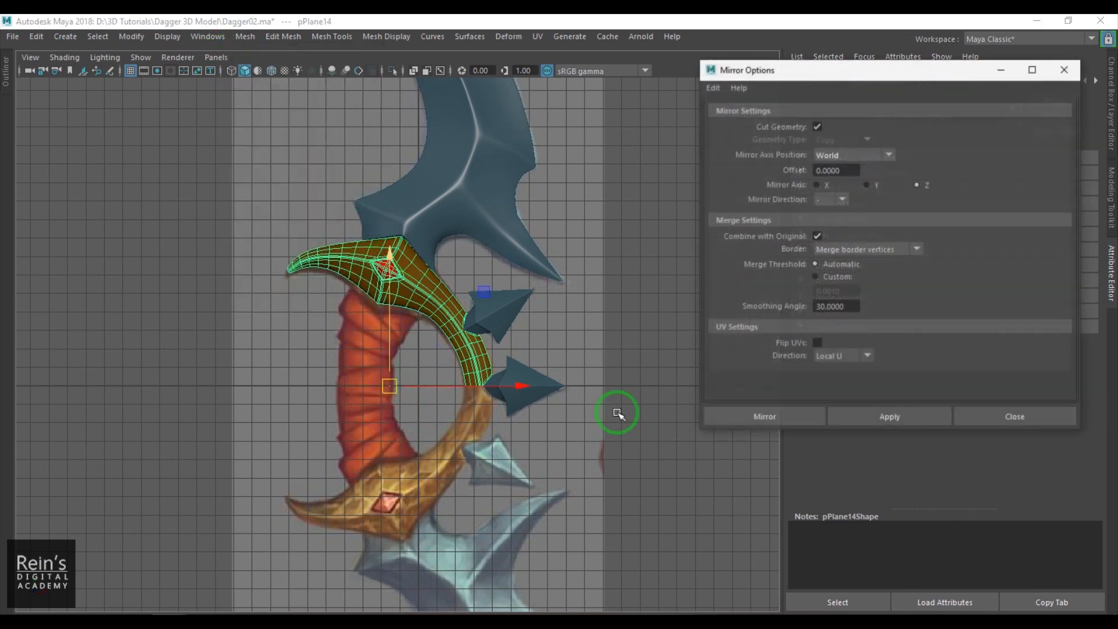
{"action": "left_click", "coordinate": [780, 415]}
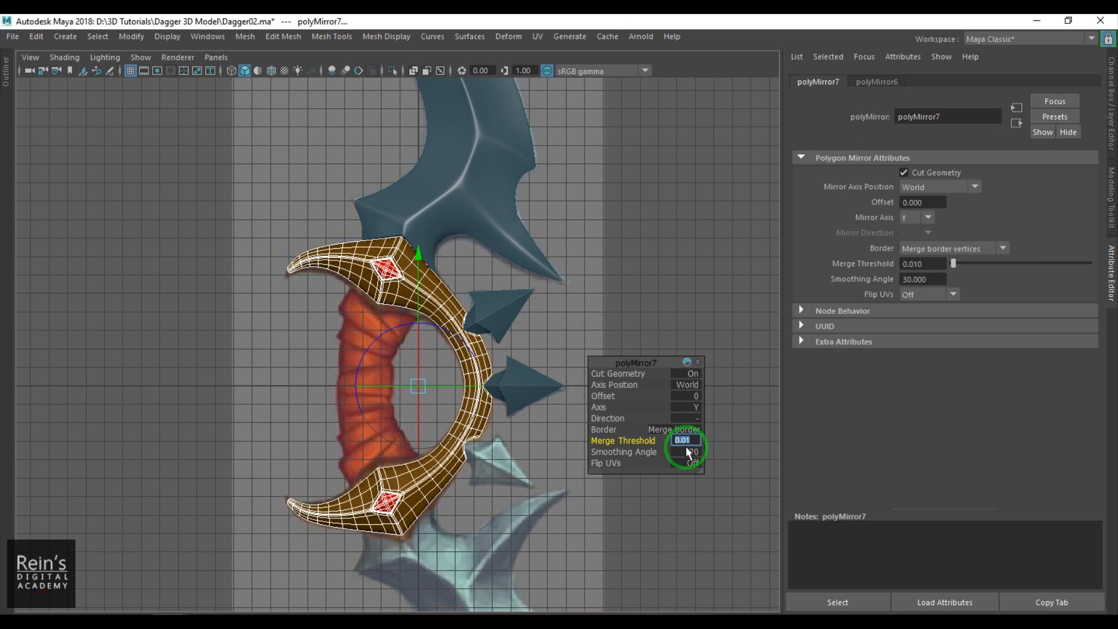
{"action": "left_click", "coordinate": [646, 511]}
{"action": "scroll", "coordinate": [524, 411], "scroll_direction": "up", "scroll_amount": 2}
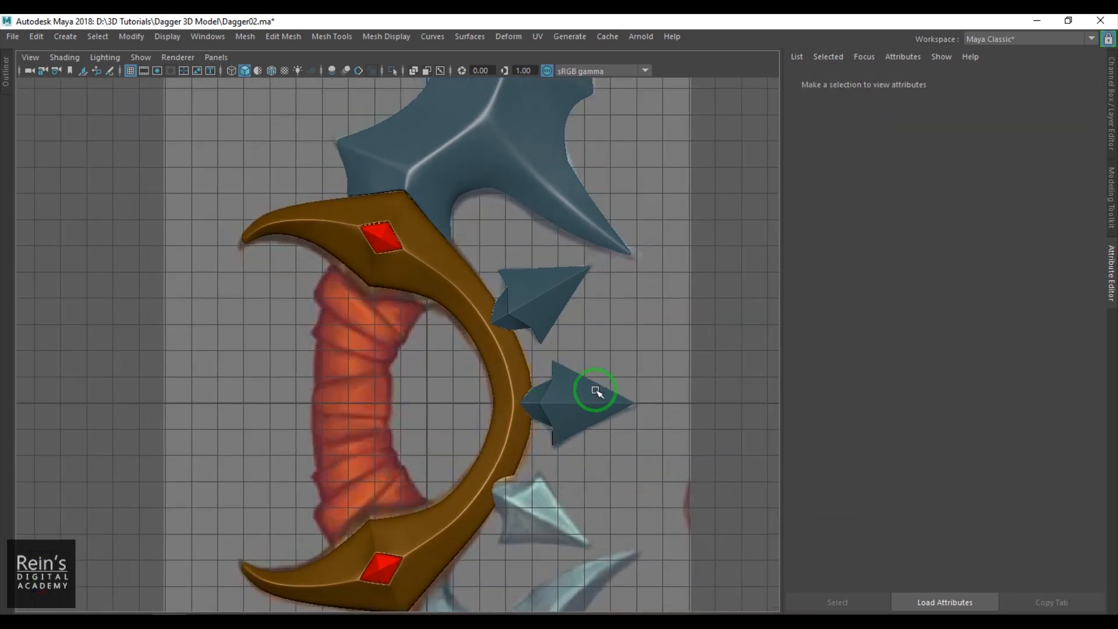
- Duplicate the middle spike, then move and rotate the copy to match the lower spike in the reference
{"action": "middle_click_drag", "start_coordinate": [599, 468], "coordinate": [583, 371], "text": "alt"}
{"action": "left_click", "coordinate": [551, 239]}
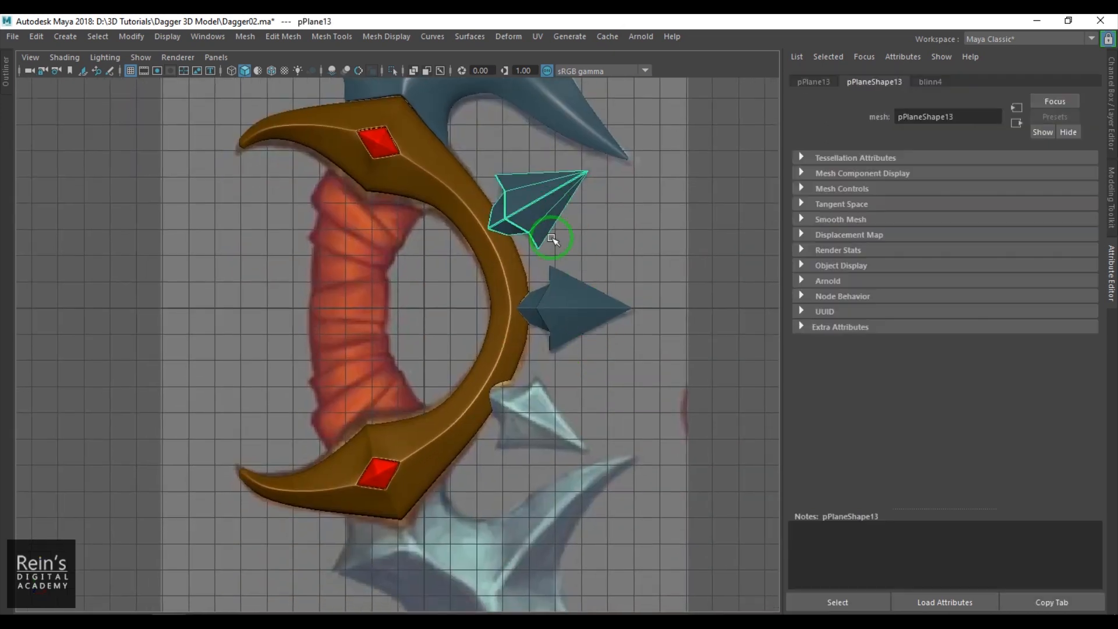
{"action": "left_click", "coordinate": [549, 283]}
{"action": "key", "text": "w"}
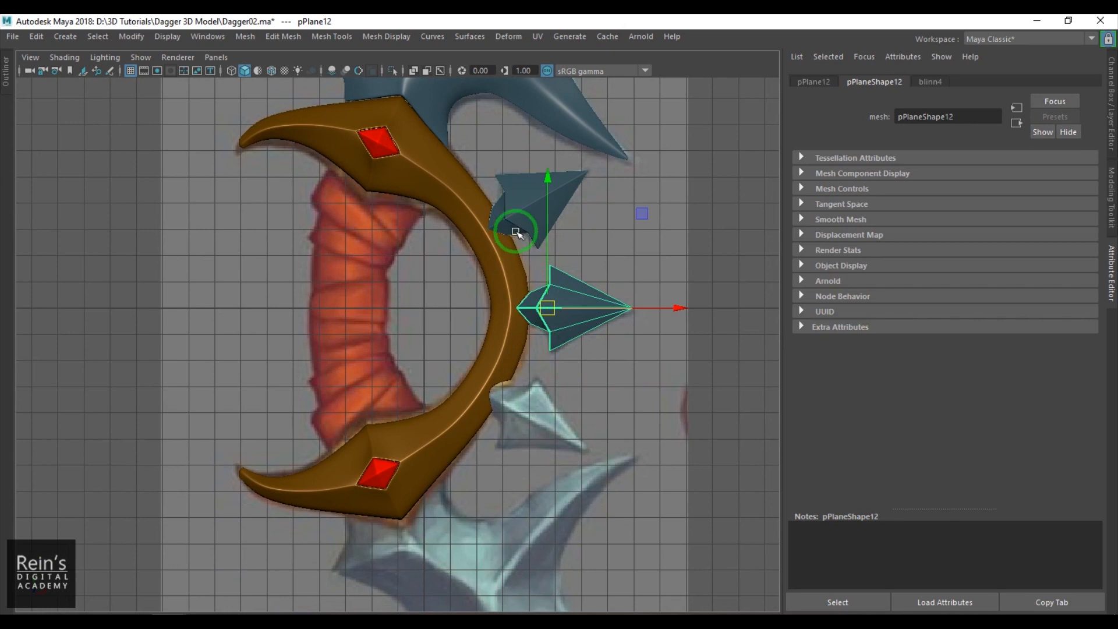
{"action": "left_click_drag", "start_coordinate": [540, 305], "coordinate": [521, 402]}
{"action": "key", "text": "e"}
{"action": "left_click_drag", "start_coordinate": [460, 328], "coordinate": [502, 267]}
{"action": "key", "text": "w"}
{"action": "left_click_drag", "start_coordinate": [531, 401], "coordinate": [517, 403]}
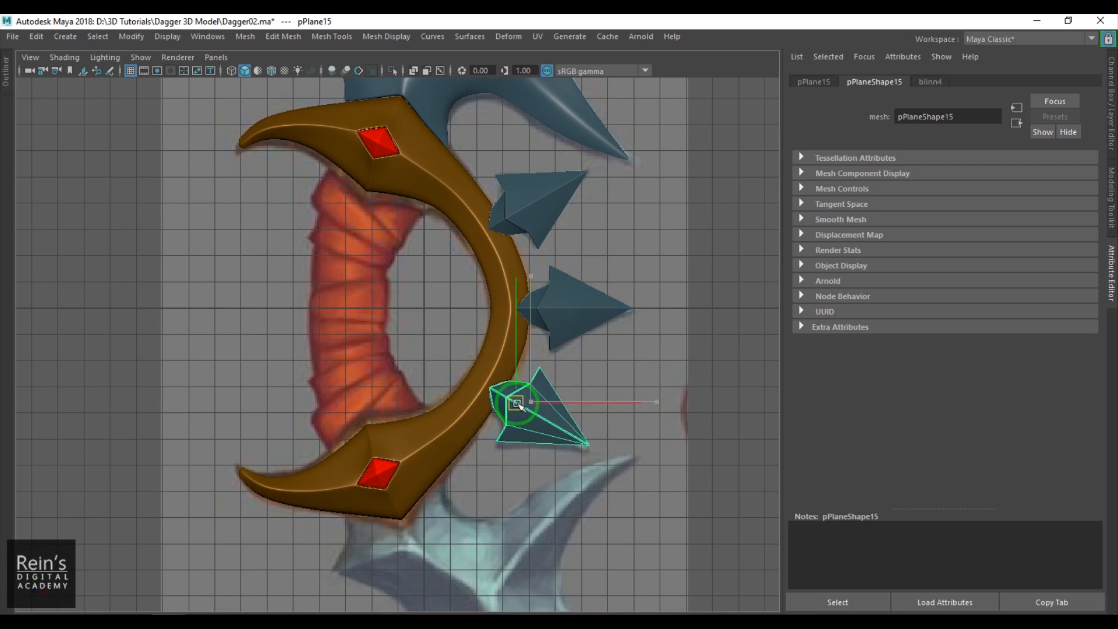
- Select all three spikes in the perspective view and scale them along their depth axis
{"action": "left_click", "coordinate": [695, 388]}
{"action": "right_click_drag", "start_coordinate": [686, 426], "coordinate": [487, 357], "text": "alt"}
{"action": "middle_click_drag", "start_coordinate": [487, 357], "coordinate": [519, 259], "text": "alt"}
{"action": "right_click_drag", "start_coordinate": [519, 259], "coordinate": [451, 311], "text": "alt"}
{"action": "left_click_drag", "start_coordinate": [452, 310], "coordinate": [570, 353], "text": "alt"}
{"action": "right_click_drag", "start_coordinate": [571, 353], "coordinate": [601, 399], "text": "alt"}
{"action": "left_click_drag", "start_coordinate": [601, 399], "coordinate": [565, 315], "text": "alt"}
{"action": "left_click_drag", "start_coordinate": [649, 375], "coordinate": [409, 344], "text": "alt"}
{"action": "left_click", "coordinate": [410, 345]}
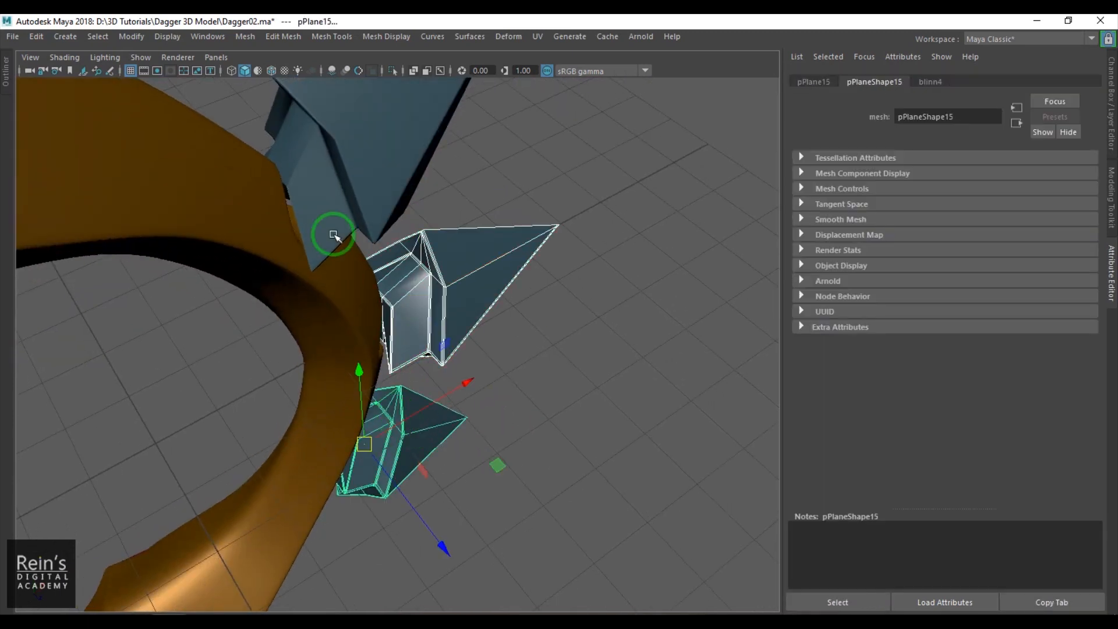
{"action": "left_click_drag", "start_coordinate": [330, 331], "coordinate": [380, 319], "text": "alt"}
{"action": "mouse_move", "coordinate": [408, 249]}
{"action": "left_mouse_down"}
{"action": "mouse_move", "coordinate": [429, 200]}
{"action": "mouse_move", "coordinate": [375, 200]}
{"action": "mouse_move", "coordinate": [384, 200]}
{"action": "left_mouse_up"}
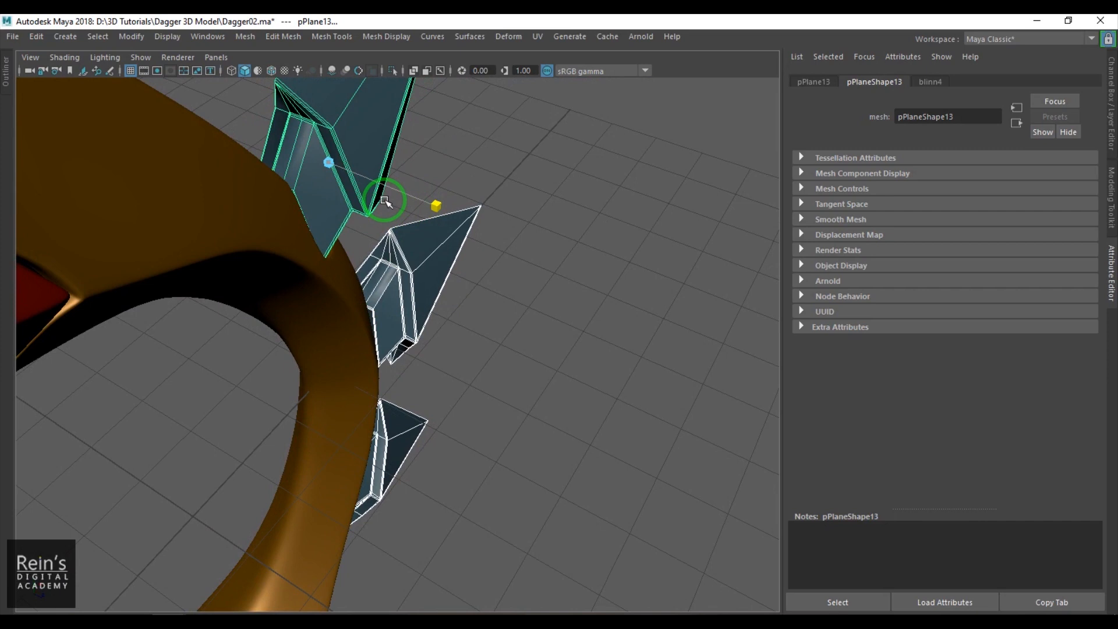
{"action": "left_click", "coordinate": [505, 322]}
{"action": "left_click_drag", "start_coordinate": [504, 322], "coordinate": [388, 302], "text": "alt"}
- Duplicate the upper blade in the front view and flip the copy downward with a Scale Y of -1
{"action": "key", "text": "space"}
{"action": "key", "text": "space"}
{"action": "middle_click_drag", "start_coordinate": [507, 293], "coordinate": [463, 329], "text": "alt"}
{"action": "left_click", "coordinate": [513, 219]}
{"action": "left_click", "coordinate": [1068, 131]}
{"action": "left_click", "coordinate": [1111, 116]}
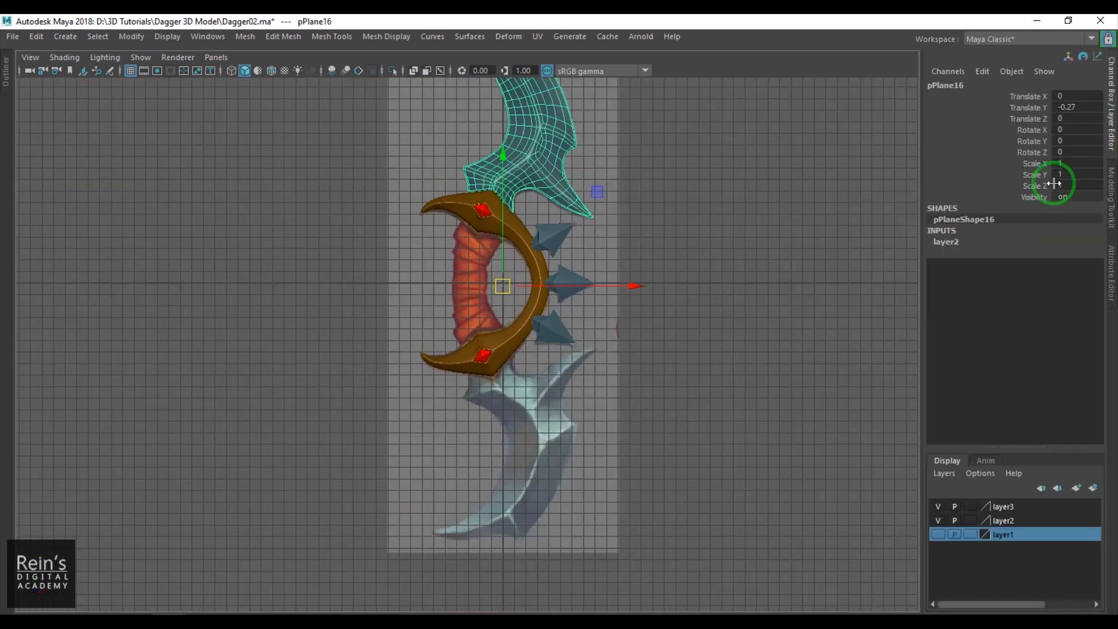
{"action": "left_click", "coordinate": [1085, 172]}
{"action": "type", "text": "-1"}
{"action": "key", "text": "Return"}
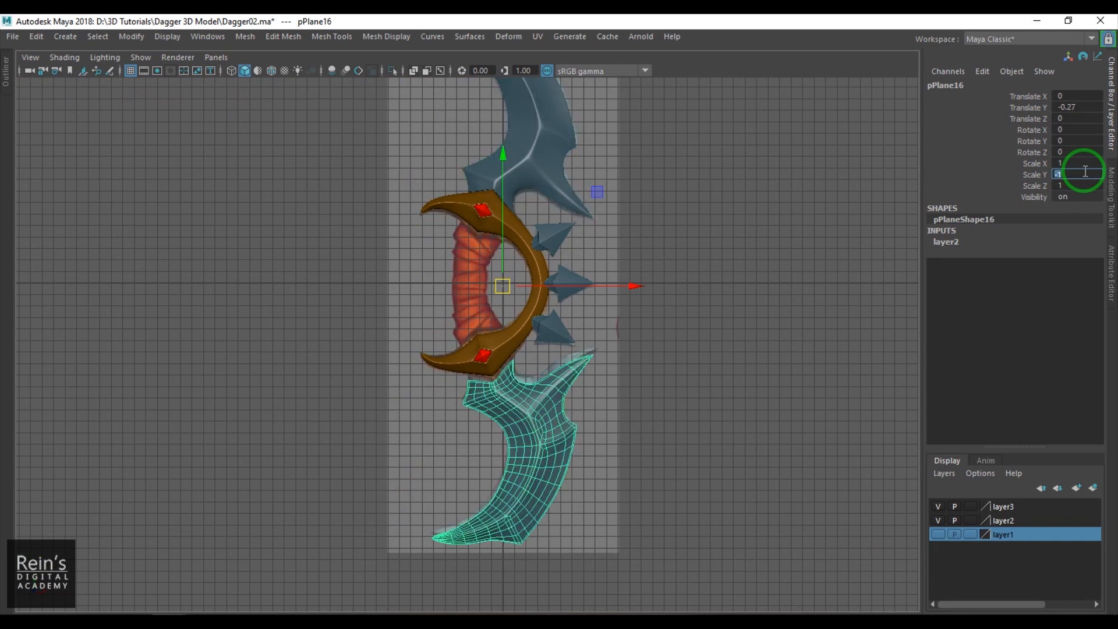
- Move the lower blade up so that its base meets the guard's lower edge
{"action": "left_click", "coordinate": [741, 396]}
{"action": "scroll", "coordinate": [529, 377], "scroll_direction": "up", "scroll_amount": 5}
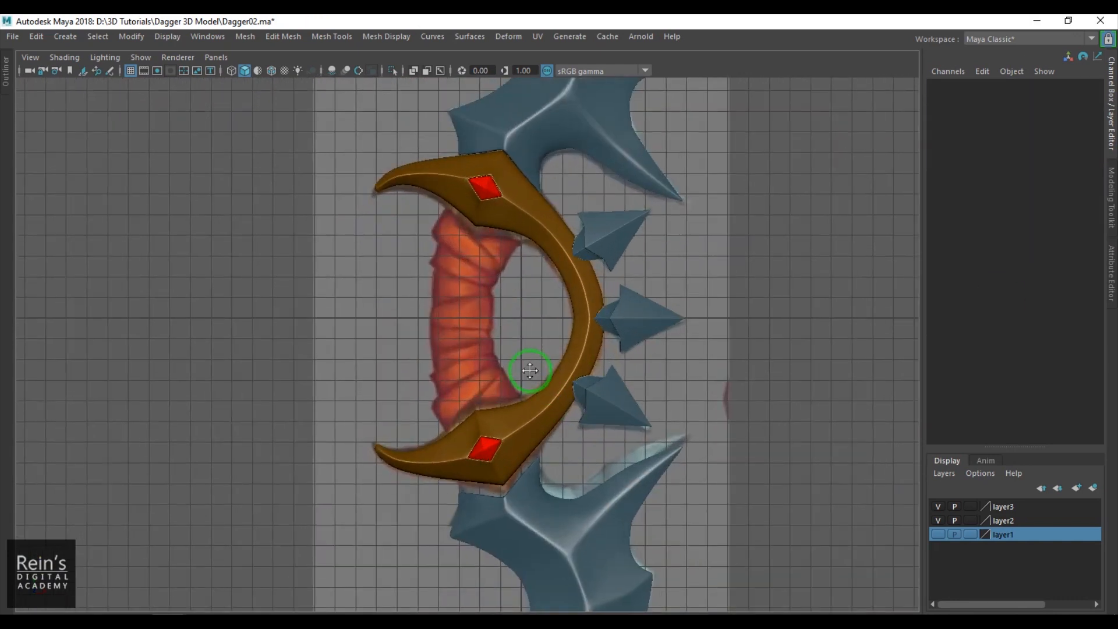
{"action": "middle_click_drag", "start_coordinate": [530, 372], "coordinate": [529, 248], "text": "alt"}
{"action": "left_click", "coordinate": [569, 453]}
{"action": "scroll", "coordinate": [559, 349], "scroll_direction": "up", "scroll_amount": 5}
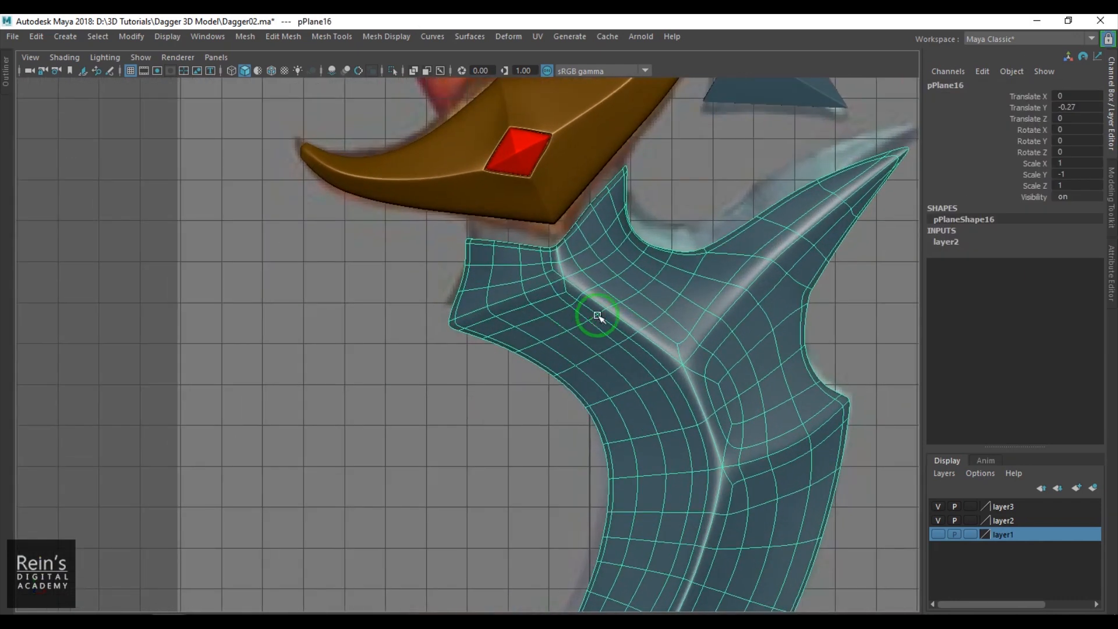
{"action": "mouse_move", "coordinate": [613, 319]}
{"action": "middle_mouse_down", "text": "shift"}
{"action": "mouse_move", "coordinate": [615, 305]}
{"action": "mouse_move", "coordinate": [596, 326]}
{"action": "middle_mouse_up", "text": "shift"}
{"action": "scroll", "coordinate": [615, 308], "scroll_direction": "down", "scroll_amount": 3}
{"action": "scroll", "coordinate": [594, 285], "scroll_direction": "down", "scroll_amount": 3}
{"action": "middle_click_drag", "start_coordinate": [594, 249], "coordinate": [545, 425], "text": "alt"}
{"action": "left_click", "coordinate": [795, 330]}
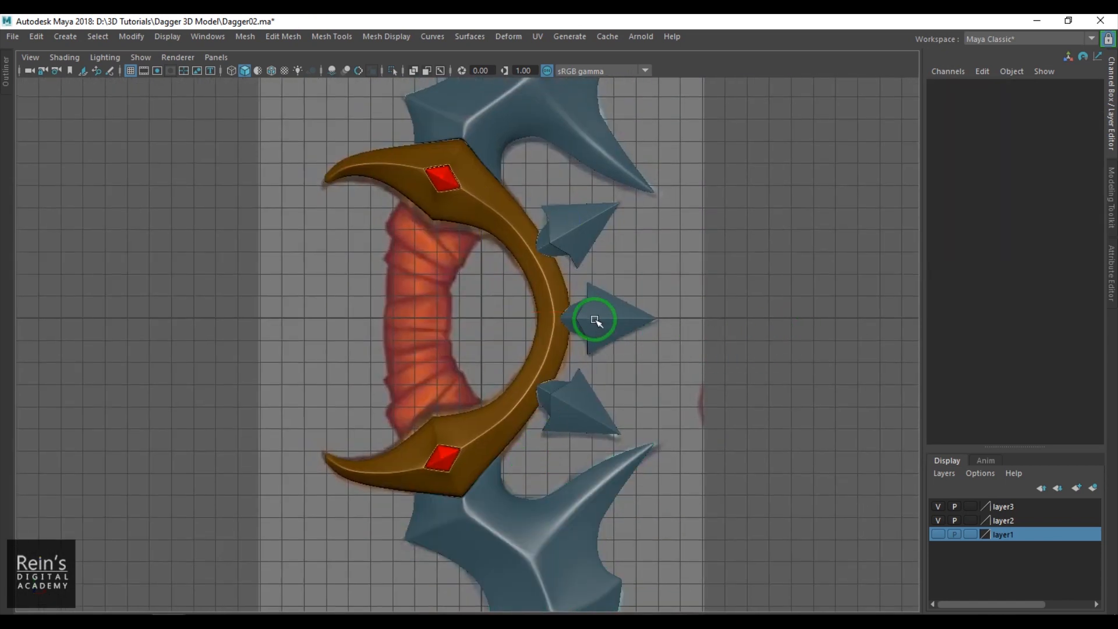
- Create a polygon cylinder and place it over the reference grip at about X -2.835, Y 0.229
{"action": "scroll", "coordinate": [608, 324], "scroll_direction": "up", "scroll_amount": 1}
{"action": "middle_click_drag", "start_coordinate": [593, 317], "coordinate": [608, 321], "text": "alt"}
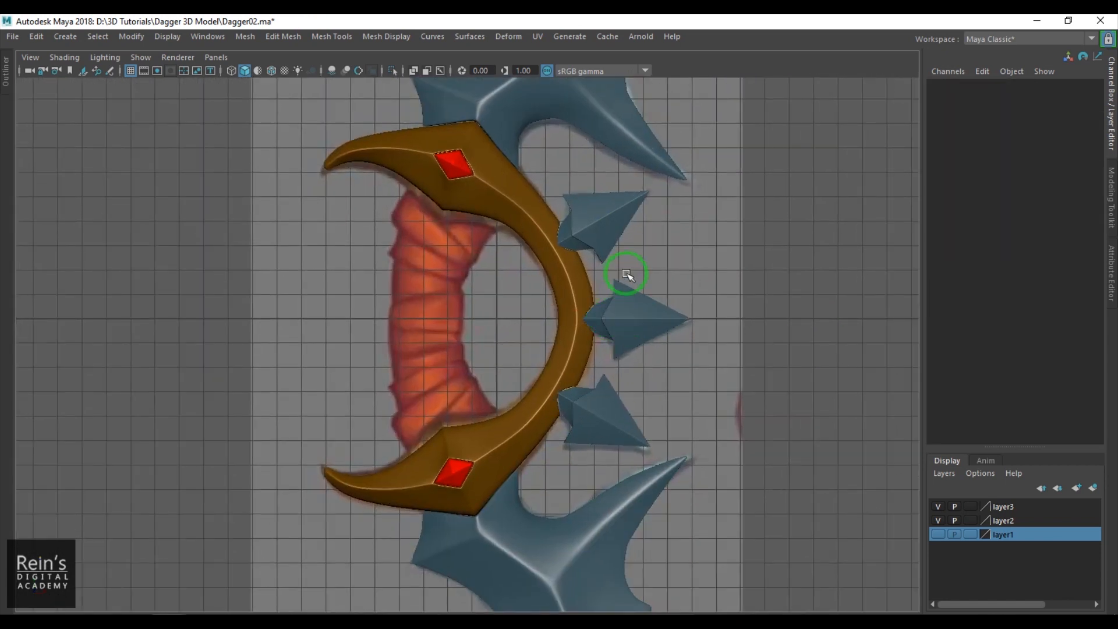
{"action": "left_click", "coordinate": [66, 36]}
{"action": "mouse_move", "coordinate": [146, 71]}
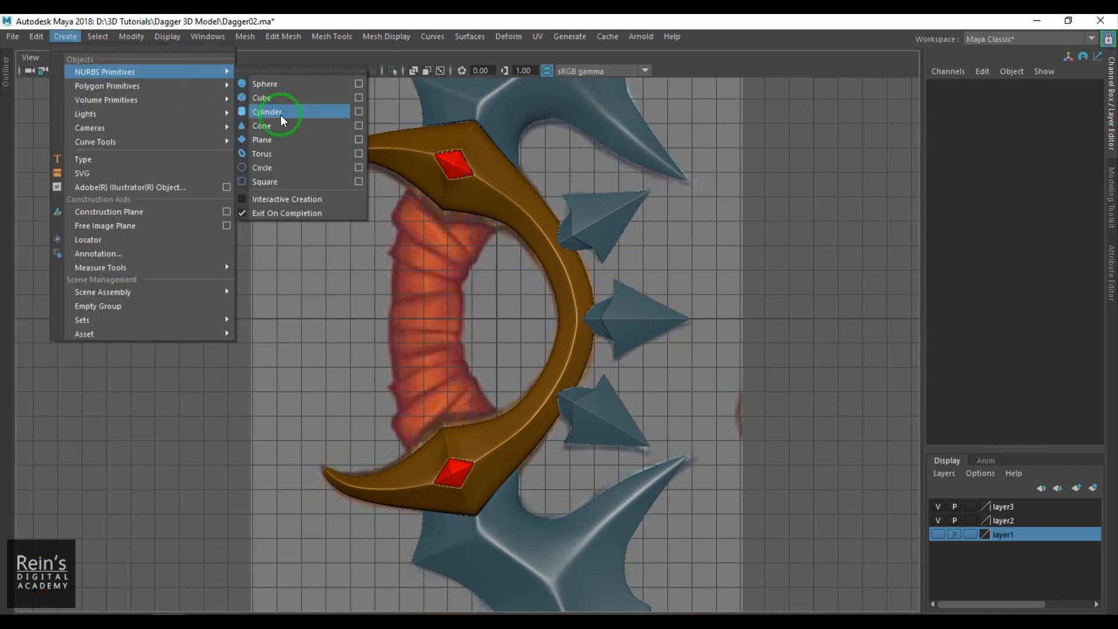
{"action": "mouse_move", "coordinate": [160, 89]}
{"action": "left_click", "coordinate": [281, 123]}
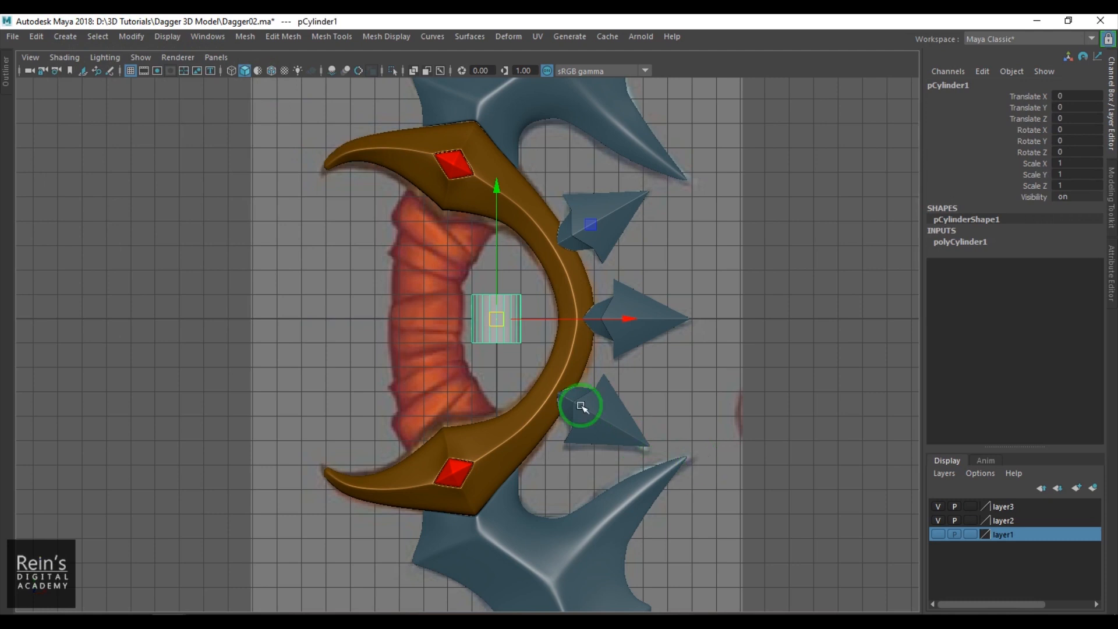
{"action": "left_click_drag", "start_coordinate": [509, 333], "coordinate": [441, 328]}
- Set the grip cylinder's height to 9.9, axis subdivisions to 12 and height subdivisions to 10
{"action": "left_click", "coordinate": [967, 242]}
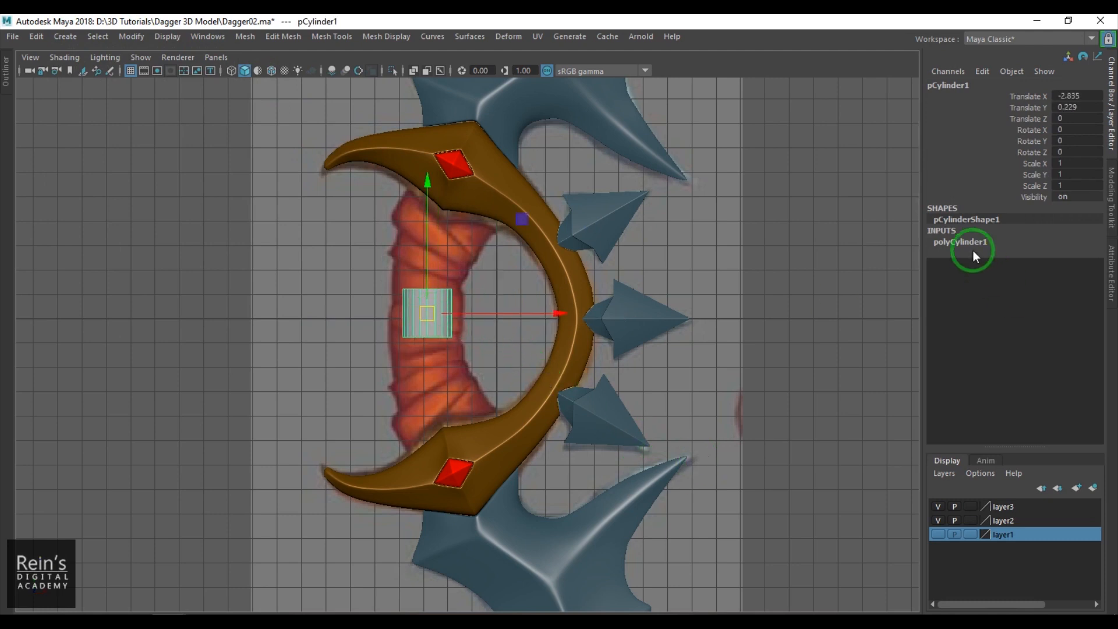
{"action": "left_click", "coordinate": [1068, 286]}
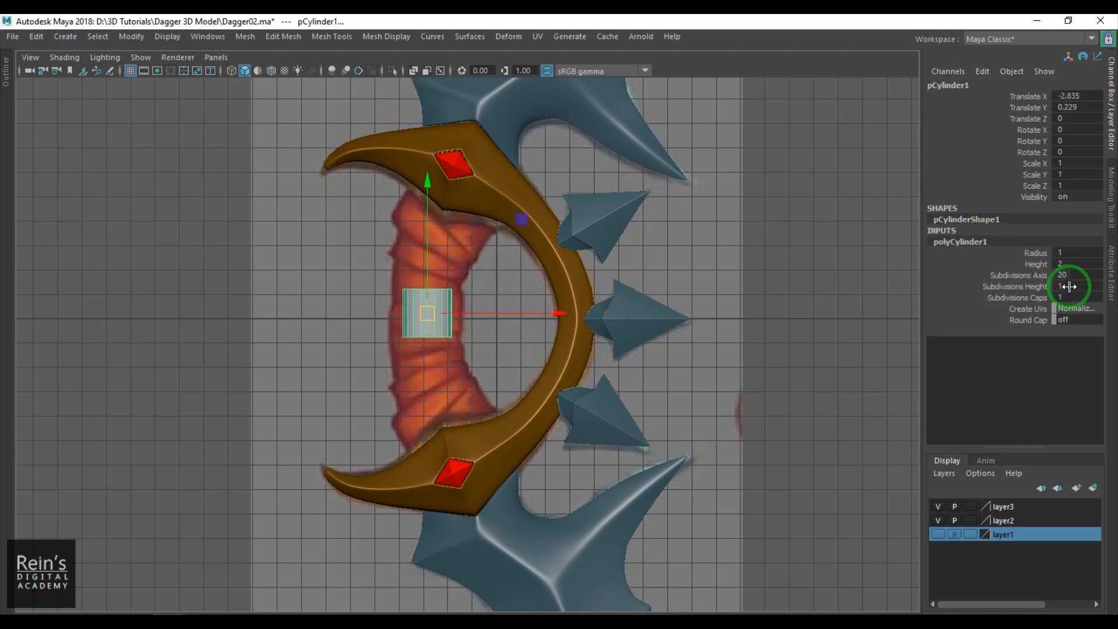
{"action": "left_click", "coordinate": [1035, 263]}
{"action": "middle_click_drag", "start_coordinate": [499, 304], "coordinate": [555, 307]}
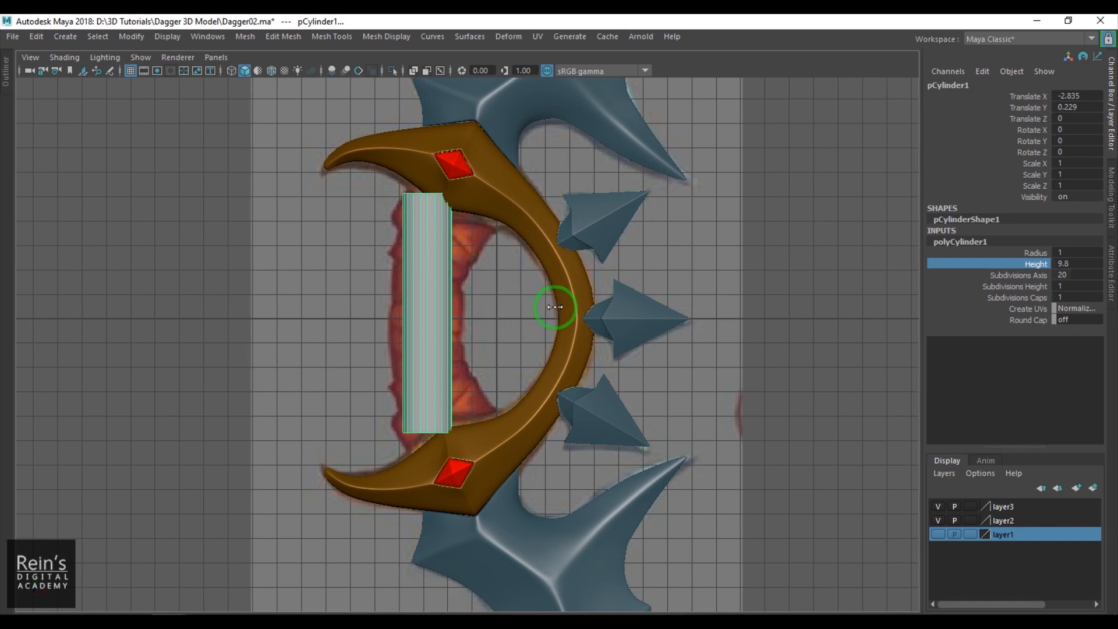
{"action": "left_click", "coordinate": [1090, 275]}
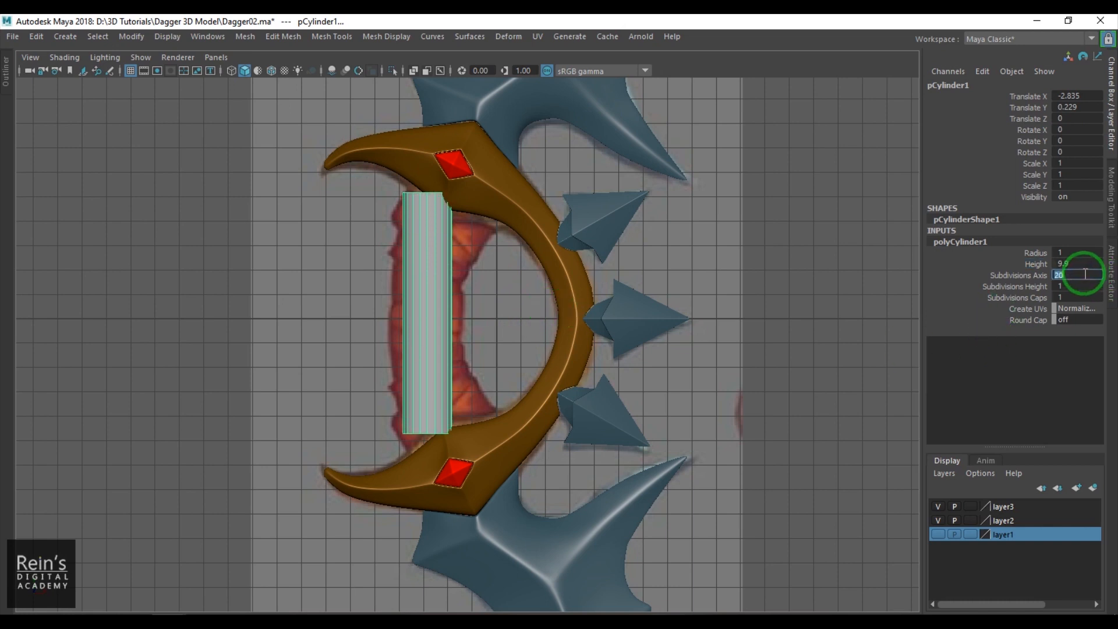
{"action": "type", "text": "12"}
{"action": "key", "text": "Return"}
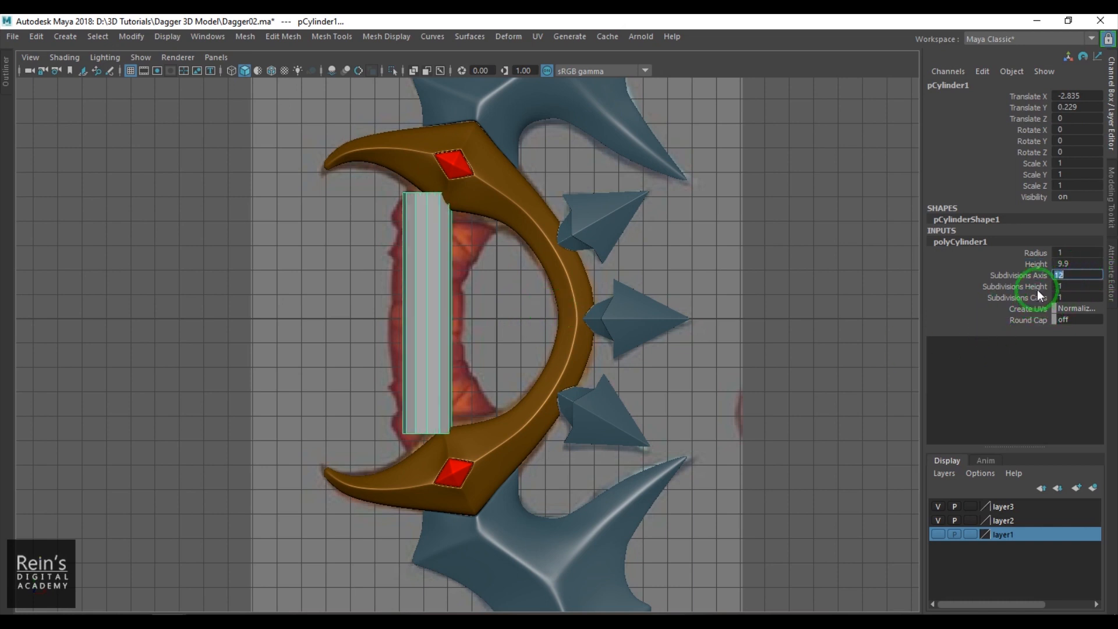
{"action": "left_click", "coordinate": [1038, 290]}
{"action": "middle_click_drag", "start_coordinate": [416, 306], "coordinate": [425, 307]}
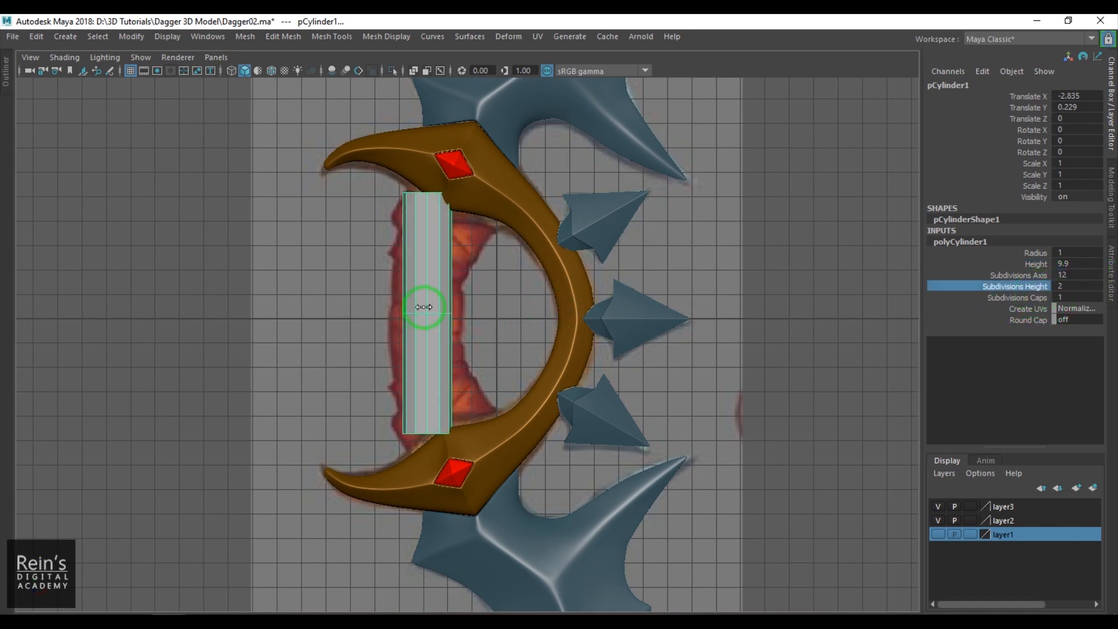
- Add a nonlinear Flare deformer with default settings to the grip cylinder
{"action": "left_click", "coordinate": [491, 311]}
{"action": "left_click", "coordinate": [430, 305]}
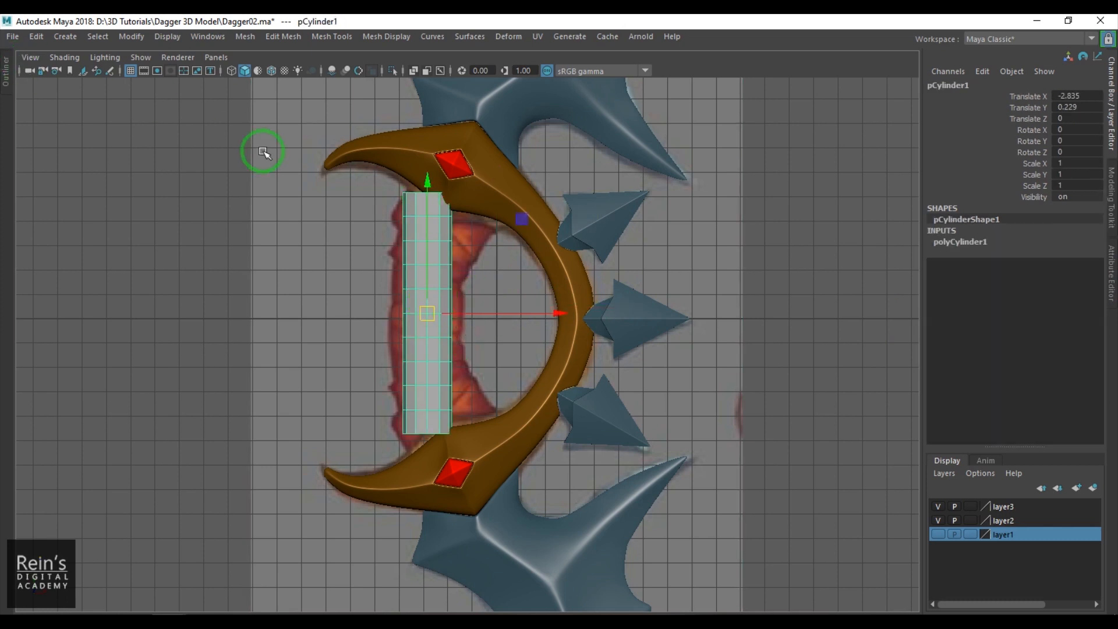
{"action": "key", "text": "ctrl+space"}
{"action": "left_click", "coordinate": [42, 58]}
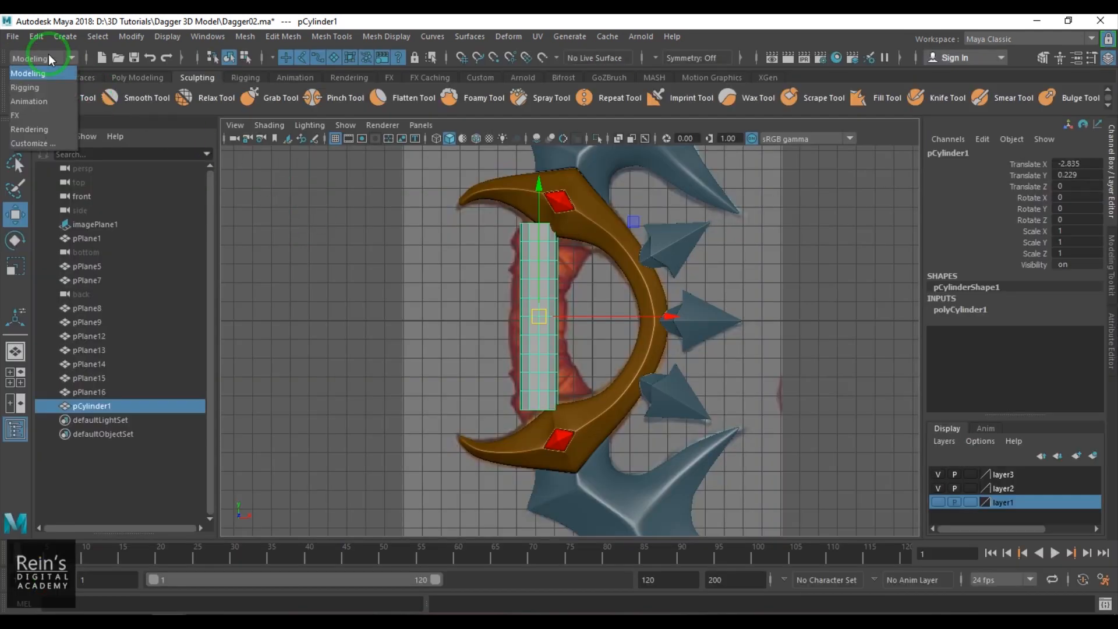
{"action": "left_click", "coordinate": [54, 88]}
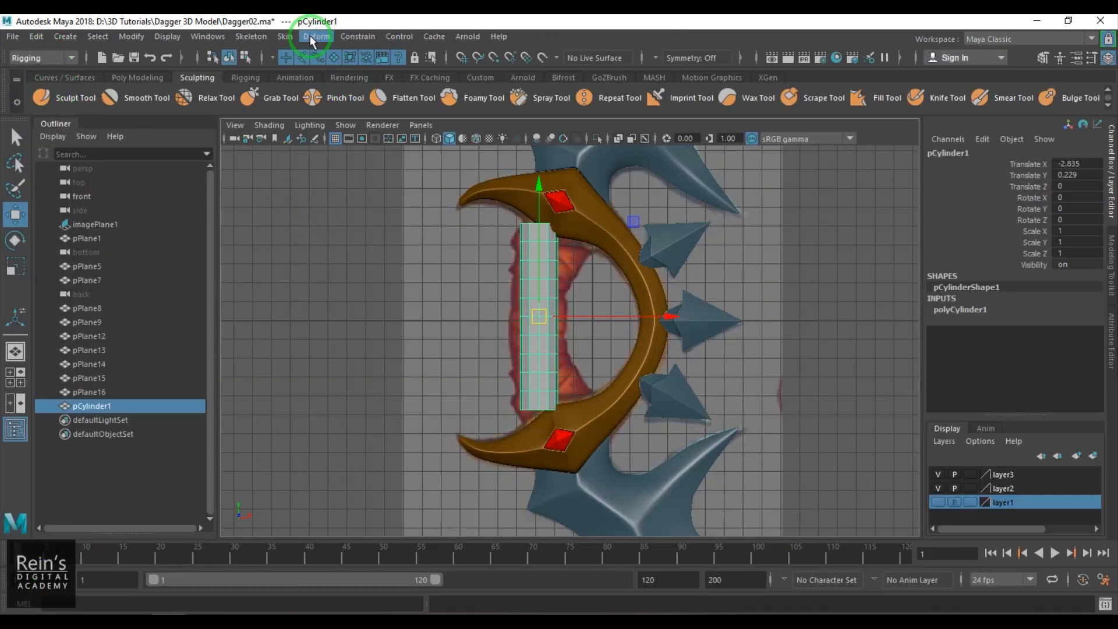
{"action": "left_click", "coordinate": [312, 36]}
{"action": "mouse_move", "coordinate": [449, 220]}
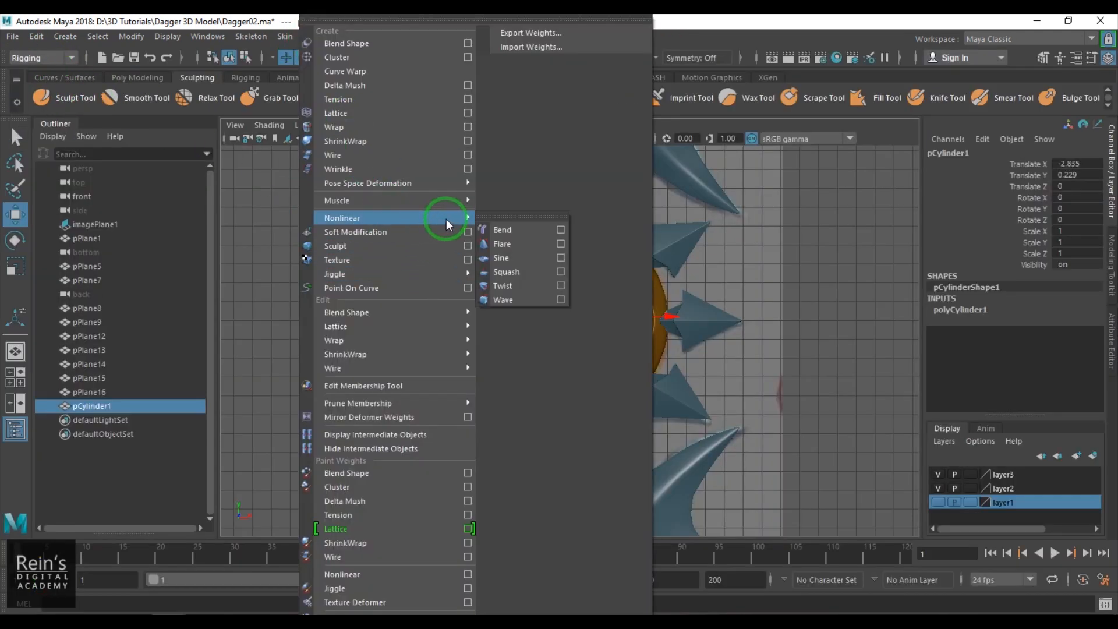
{"action": "left_click", "coordinate": [560, 243]}
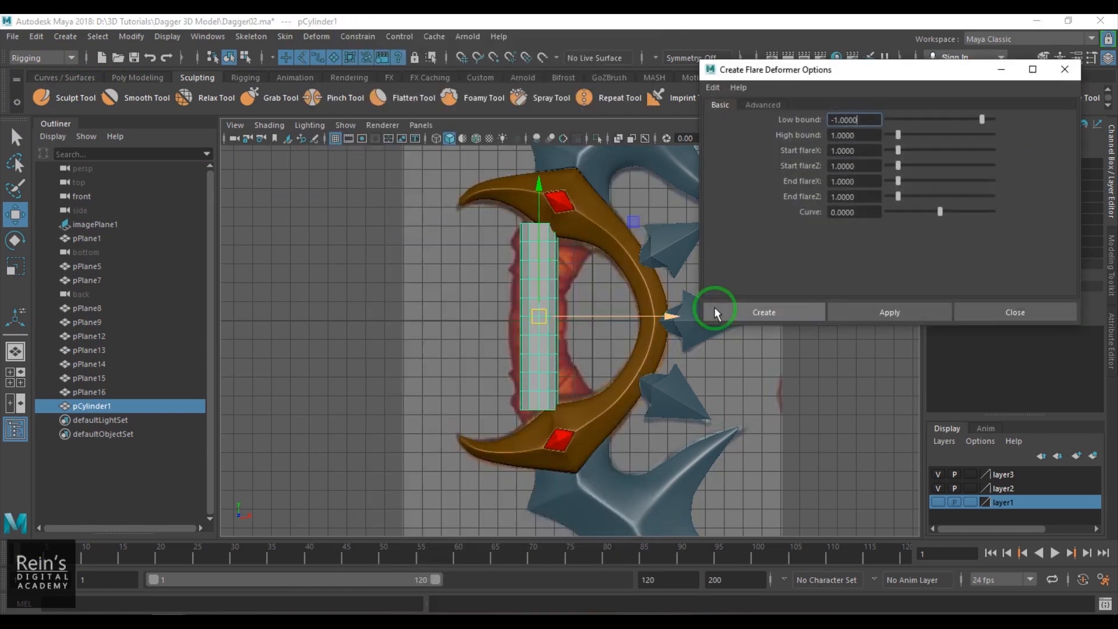
{"action": "left_click", "coordinate": [794, 303]}
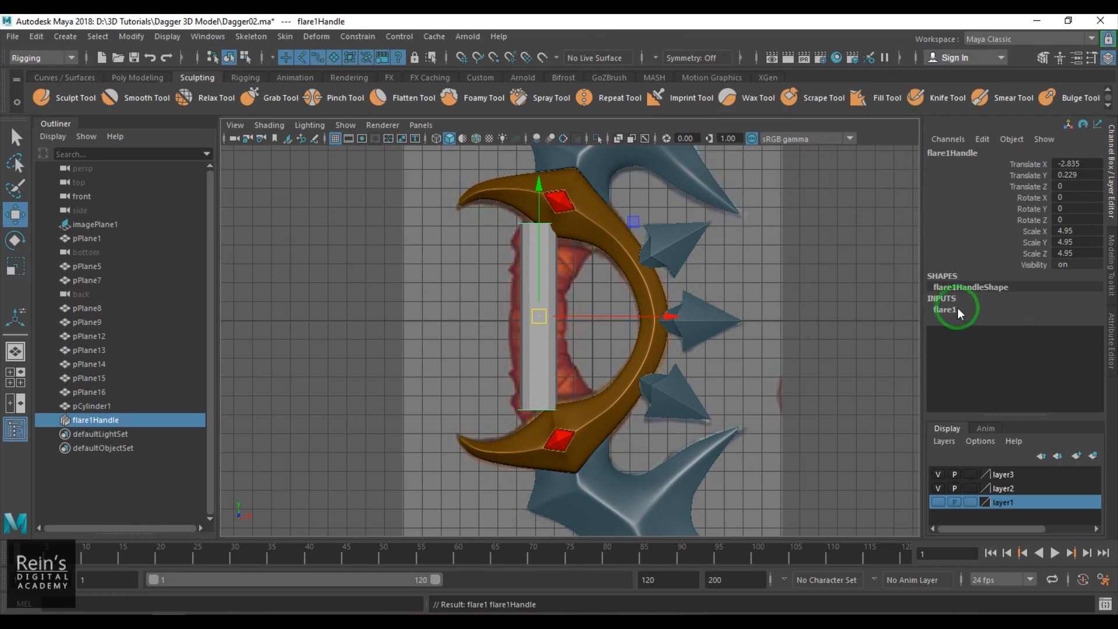
- Set the flare's start and end X and Z values to 1.6 and its curve to -0.2
{"action": "left_click_drag", "start_coordinate": [1016, 331], "coordinate": [1016, 365]}
{"action": "middle_click_drag", "start_coordinate": [823, 331], "coordinate": [656, 305]}
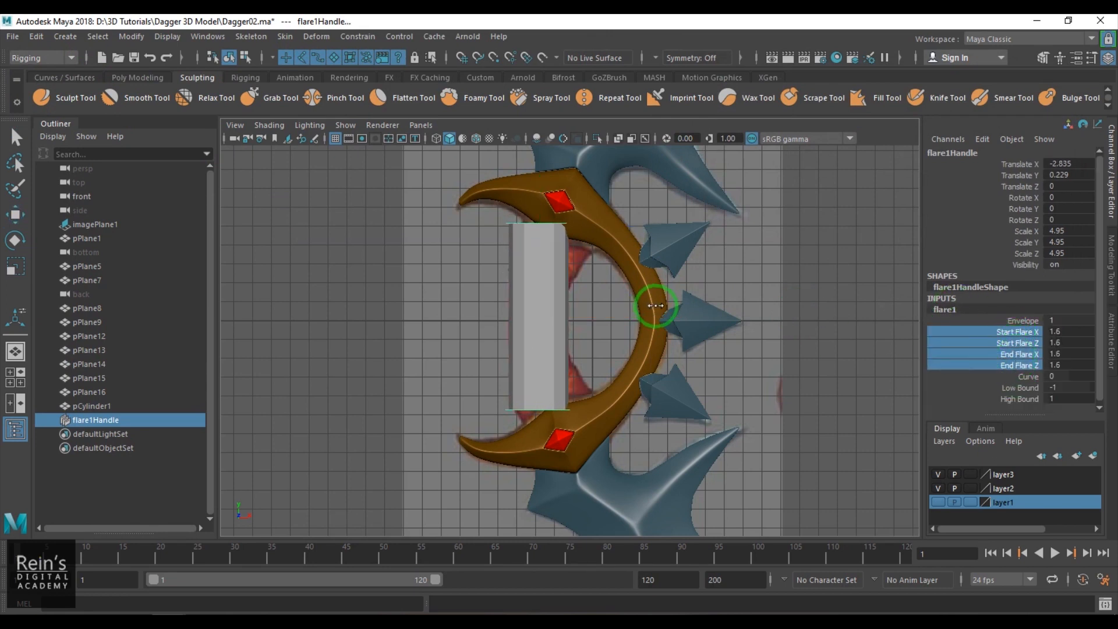
{"action": "left_click", "coordinate": [1029, 376]}
{"action": "middle_click_drag", "start_coordinate": [593, 335], "coordinate": [592, 338]}
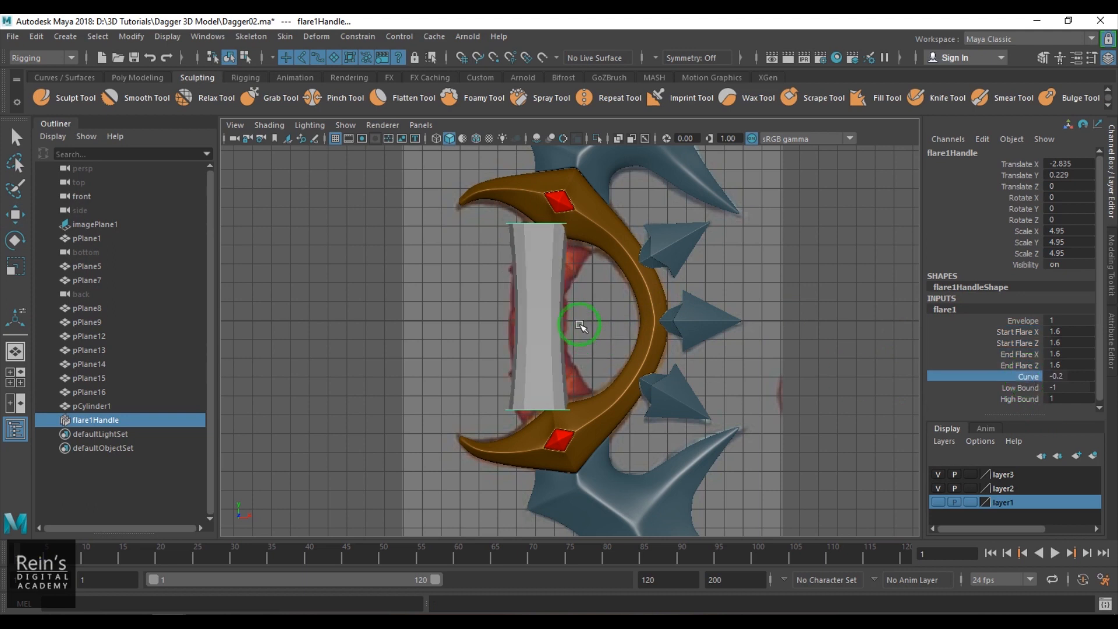
- Delete the flared grip cylinder's construction history and add a nonlinear Bend deformer to it
{"action": "left_click", "coordinate": [546, 302]}
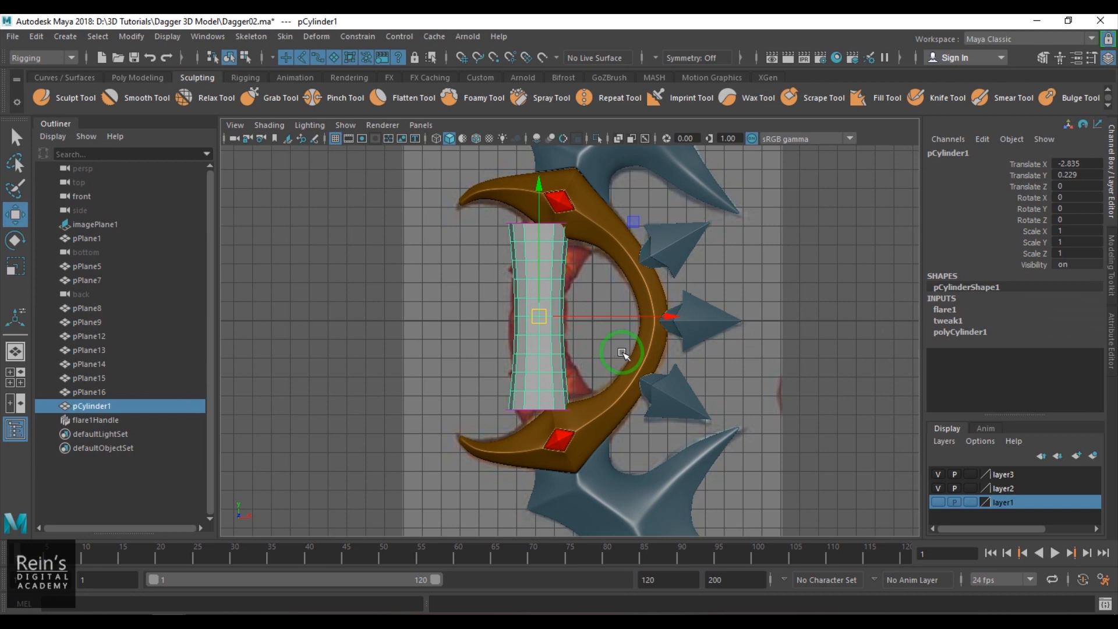
{"action": "key", "text": "alt+shift+d"}
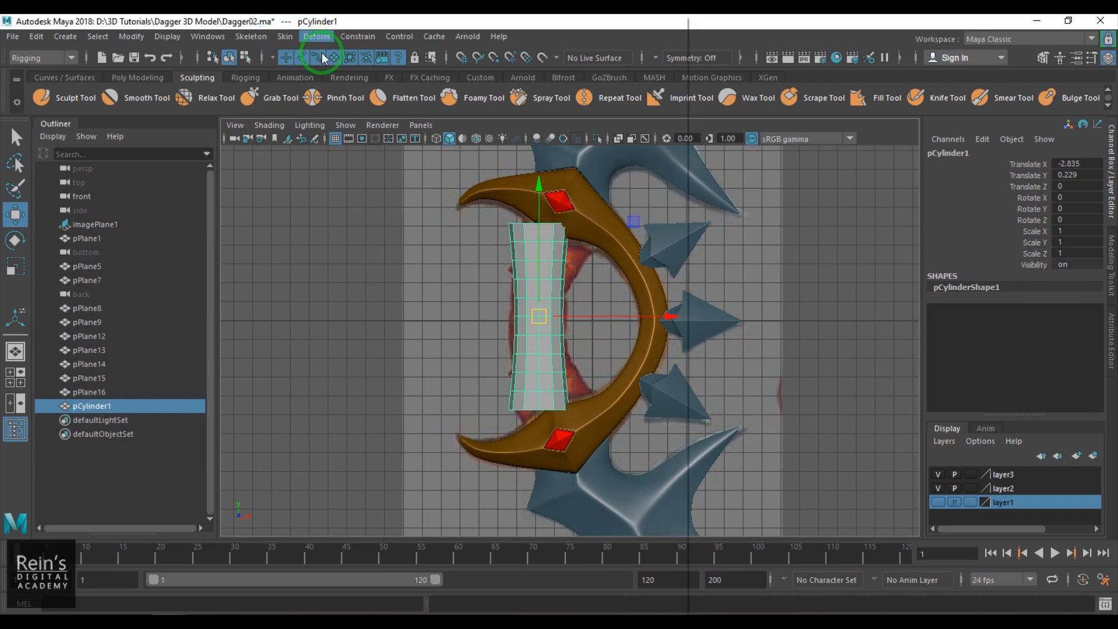
{"action": "left_click", "coordinate": [316, 36]}
{"action": "left_click", "coordinate": [552, 200]}
{"action": "left_click", "coordinate": [552, 211]}
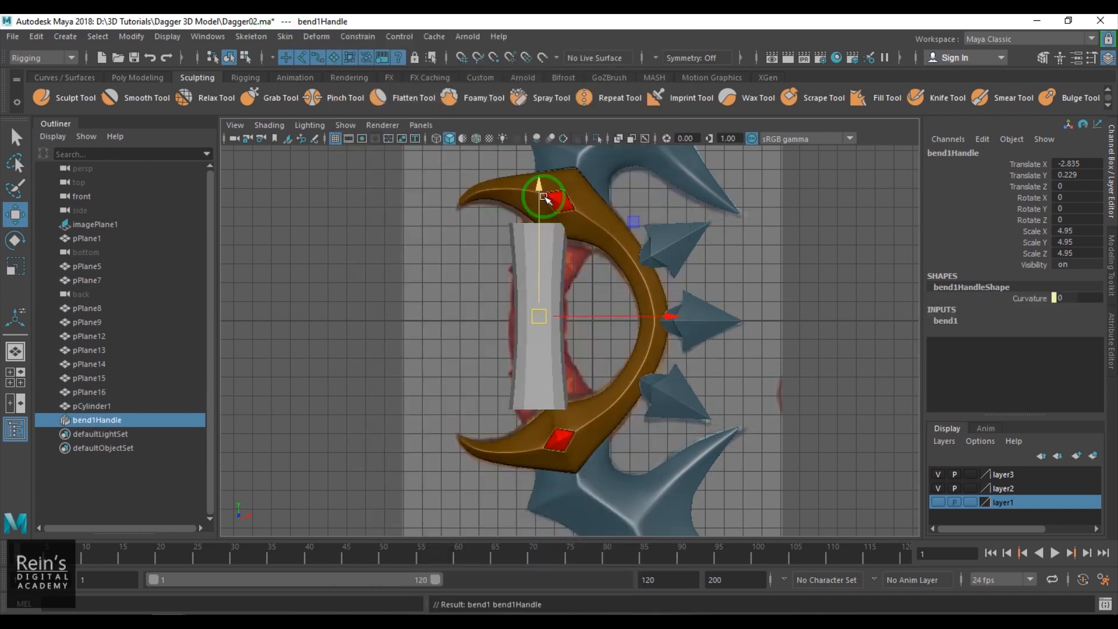
- Set the bend's curvature to about 32.086 to follow the reference grip, and delete the cylinder's history
{"action": "key", "text": "ctrl+z"}
{"action": "left_click", "coordinate": [1025, 343]}
{"action": "middle_click_drag", "start_coordinate": [705, 379], "coordinate": [720, 381]}
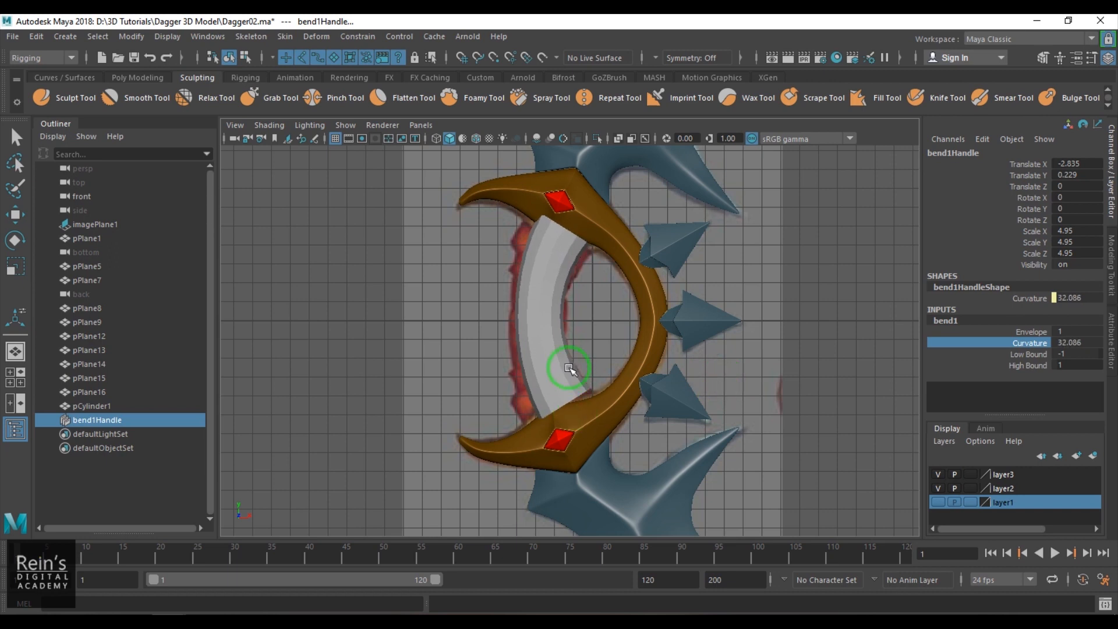
{"action": "left_click", "coordinate": [570, 370]}
{"action": "key", "text": "alt+shift+d"}
- Fit the curved grip cylinder over the reference grip at about X -3.02, Y -0.141, scaled uniformly to about 0.93
{"action": "key", "text": "w"}
{"action": "left_click_drag", "start_coordinate": [642, 315], "coordinate": [628, 329]}
{"action": "key", "text": "r"}
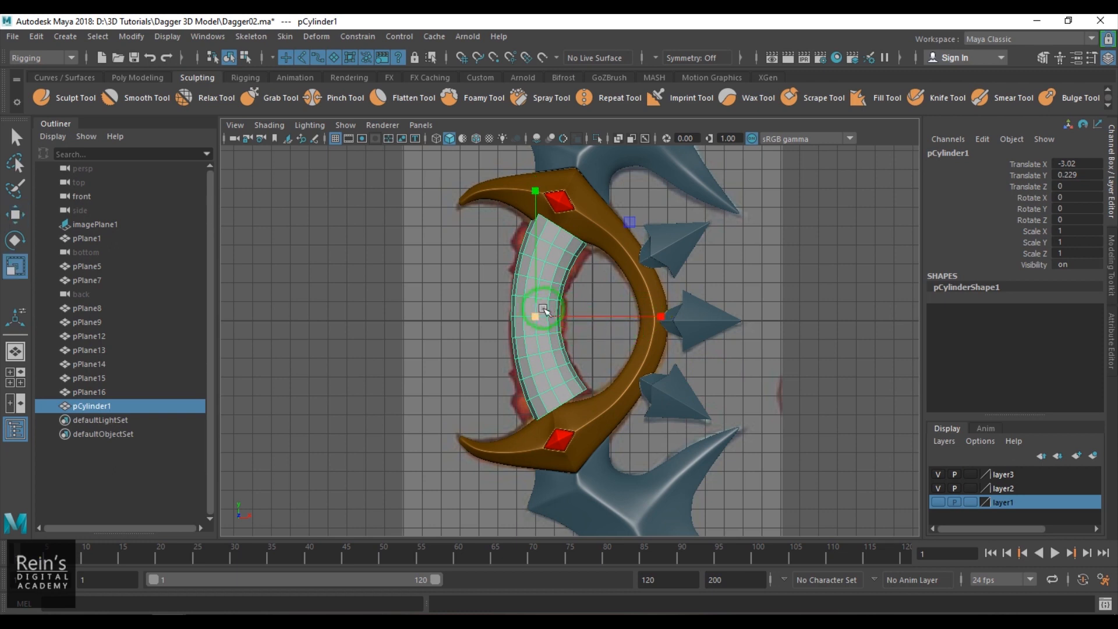
{"action": "left_click_drag", "start_coordinate": [535, 314], "coordinate": [508, 318]}
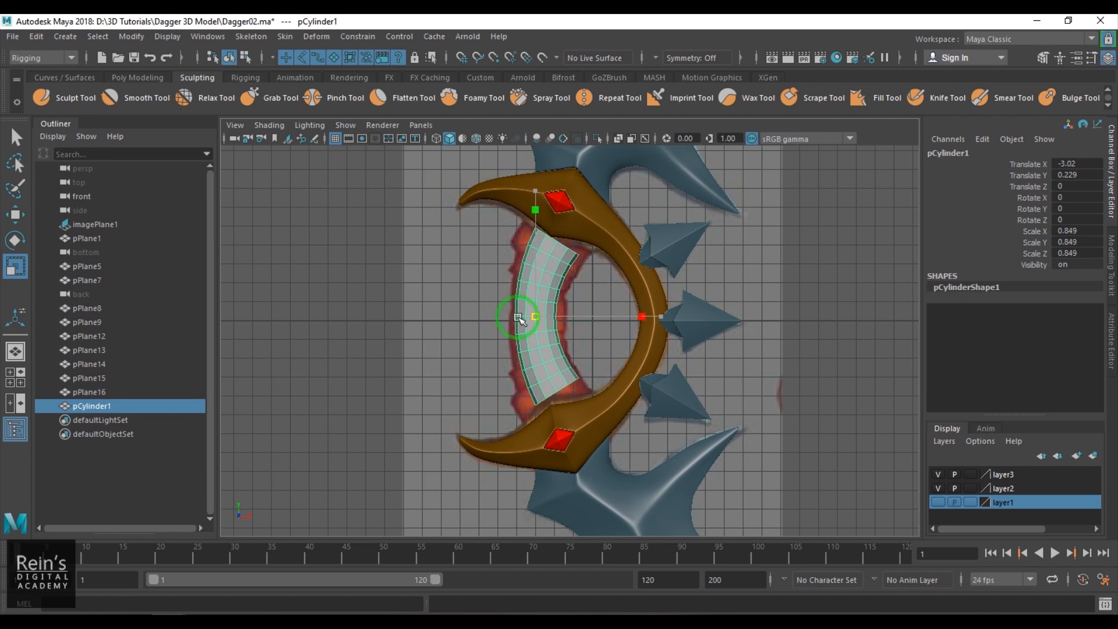
{"action": "left_click_drag", "start_coordinate": [522, 319], "coordinate": [525, 319]}
{"action": "key", "text": "w"}
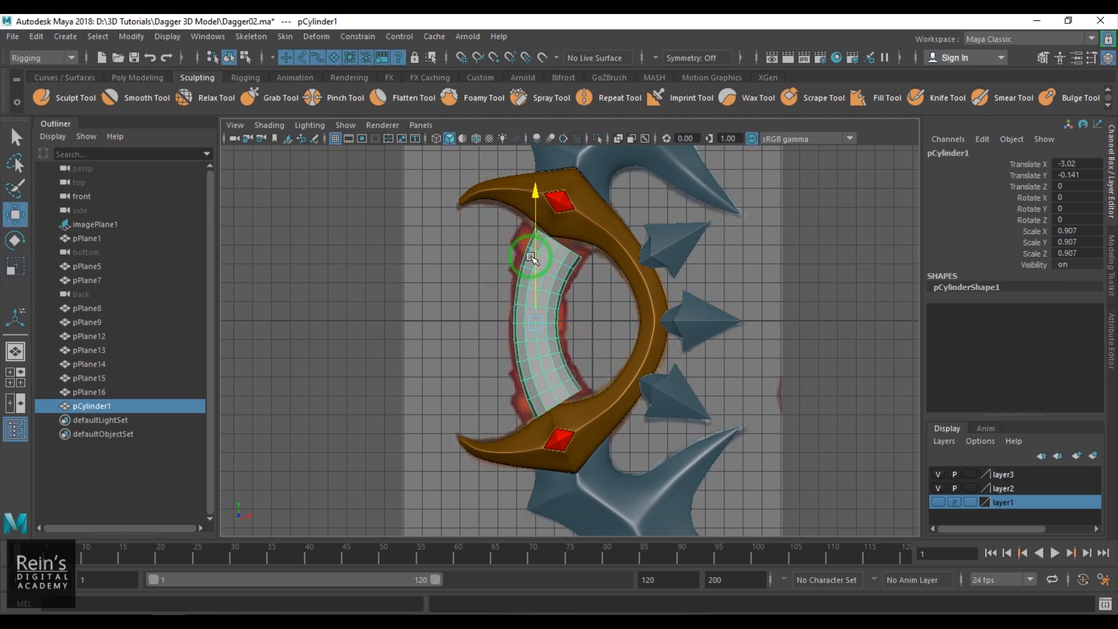
{"action": "key", "text": "r"}
{"action": "left_click_drag", "start_coordinate": [535, 320], "coordinate": [539, 305]}
- Move the grip cylinder aside to uncover the reference grip, and undo the move
{"action": "key", "text": "space"}
{"action": "left_click_drag", "start_coordinate": [493, 339], "coordinate": [505, 363], "text": "alt"}
{"action": "key", "text": "space"}
{"action": "scroll", "coordinate": [537, 320], "scroll_direction": "up", "scroll_amount": 2}
{"action": "left_click_drag", "start_coordinate": [524, 312], "coordinate": [401, 353]}
{"action": "key", "text": "ctrl+z"}
{"action": "key", "text": "w"}
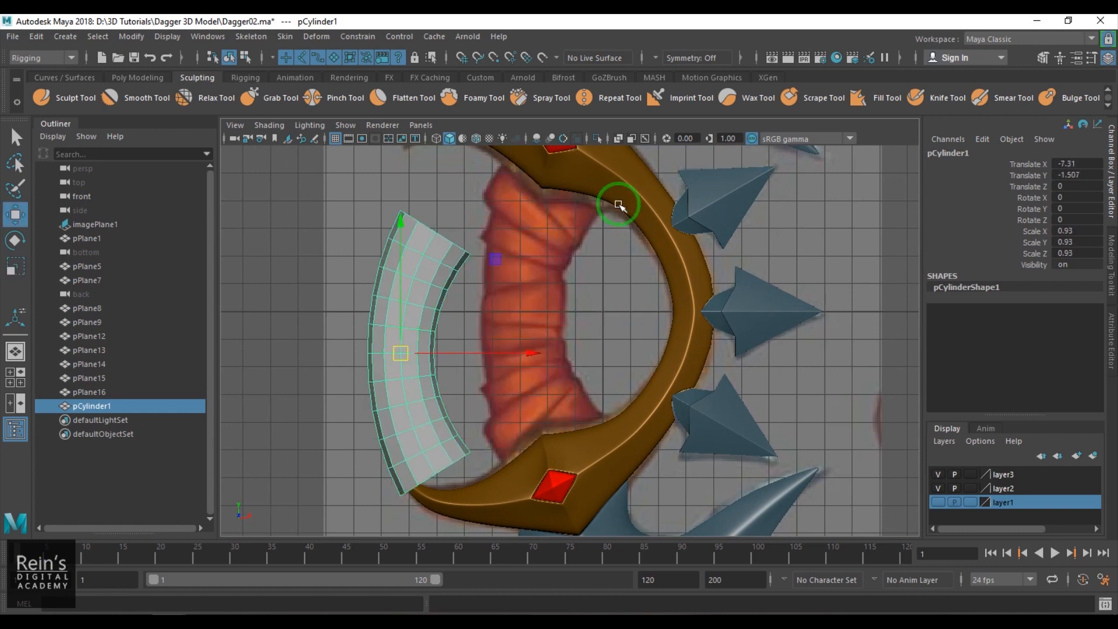
{"action": "key", "text": "ctrl+z"}
- Examine in perspective how the upper end of the grip meets the gold guard
{"action": "key", "text": "space"}
{"action": "left_click_drag", "start_coordinate": [564, 297], "coordinate": [594, 384]}
{"action": "scroll", "coordinate": [558, 312], "scroll_direction": "up", "scroll_amount": 3}
{"action": "left_click", "coordinate": [542, 304]}
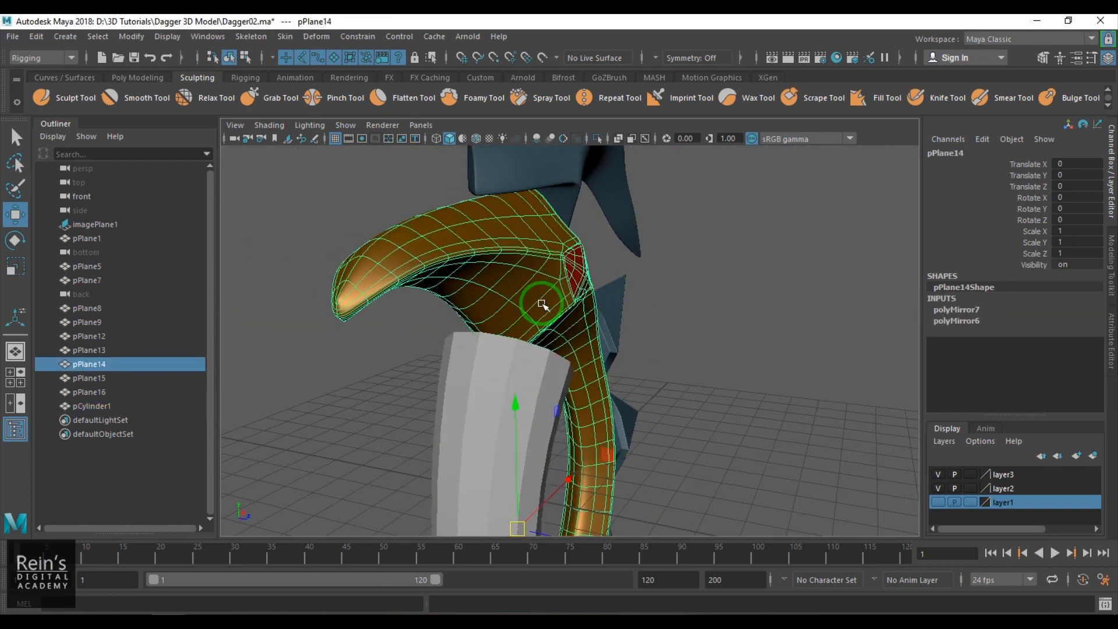
{"action": "left_click_drag", "start_coordinate": [542, 304], "coordinate": [569, 306], "text": "alt"}
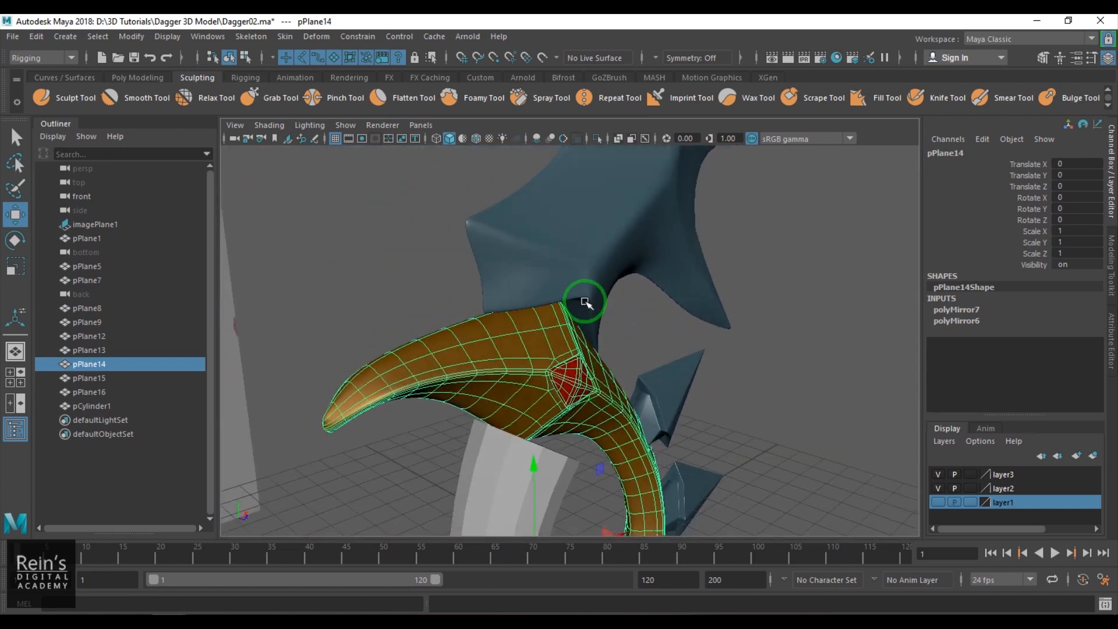
{"action": "left_click_drag", "start_coordinate": [559, 370], "coordinate": [629, 215], "text": "alt"}
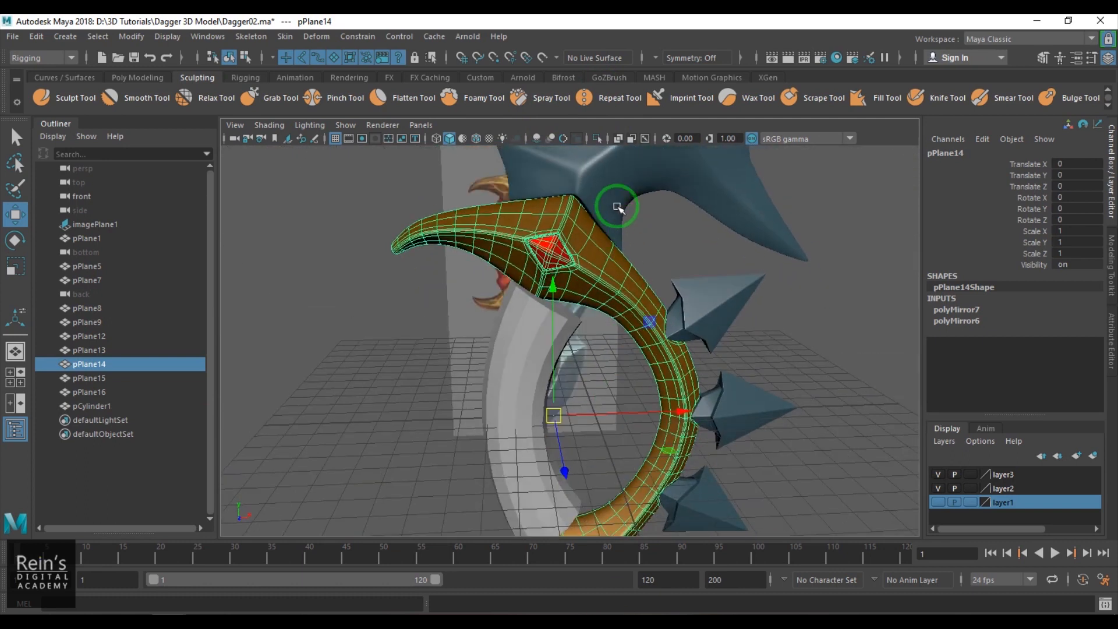
{"action": "left_click", "coordinate": [603, 258]}
{"action": "left_click", "coordinate": [533, 326]}
{"action": "left_click_drag", "start_coordinate": [534, 326], "coordinate": [643, 361], "text": "alt"}
{"action": "left_click", "coordinate": [628, 315]}
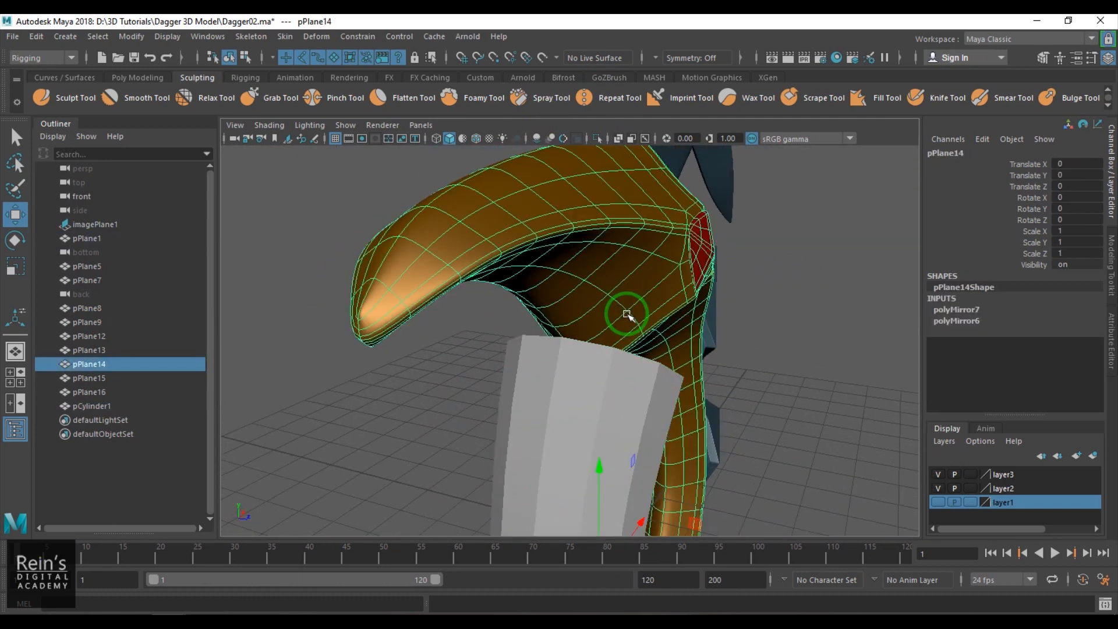
{"action": "left_click_drag", "start_coordinate": [628, 315], "coordinate": [548, 372], "text": "alt"}
- Isolate the gold guard and try beveling its outer ridge edges with a fraction of 0.5, checking the edges around the horn
{"action": "key", "text": "ctrl+1"}
{"action": "right_click_drag", "start_coordinate": [562, 379], "coordinate": [566, 329]}
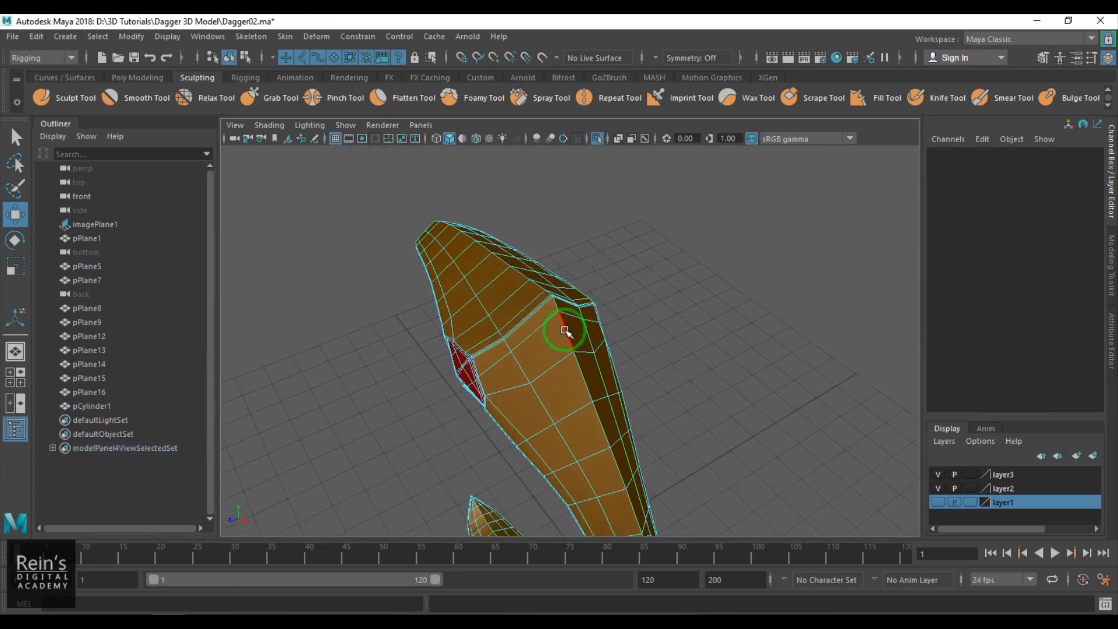
{"action": "left_click", "coordinate": [566, 329]}
{"action": "scroll", "coordinate": [496, 352], "scroll_direction": "up", "scroll_amount": 3}
{"action": "right_click_drag", "start_coordinate": [495, 350], "coordinate": [602, 355], "text": "shift"}
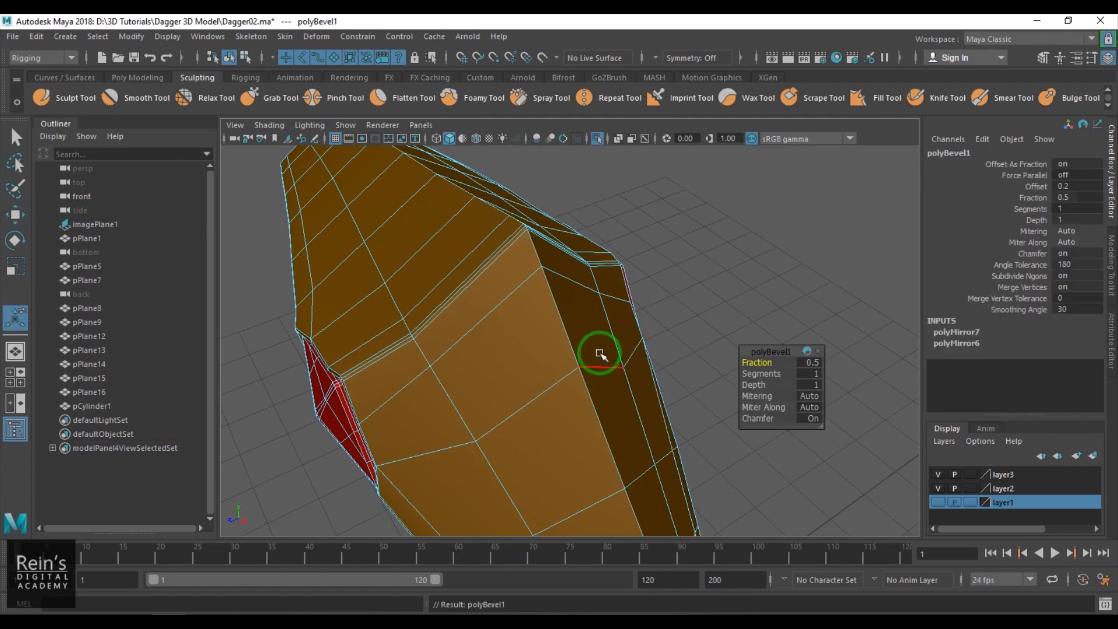
{"action": "middle_click_drag", "start_coordinate": [564, 289], "coordinate": [584, 407], "text": "alt"}
{"action": "right_click_drag", "start_coordinate": [537, 343], "coordinate": [362, 387], "text": "alt"}
{"action": "key", "text": "ctrl+z"}
{"action": "right_click_drag", "start_coordinate": [641, 367], "coordinate": [641, 367], "text": "shift"}
{"action": "left_click_drag", "start_coordinate": [641, 366], "coordinate": [630, 295], "text": "alt"}
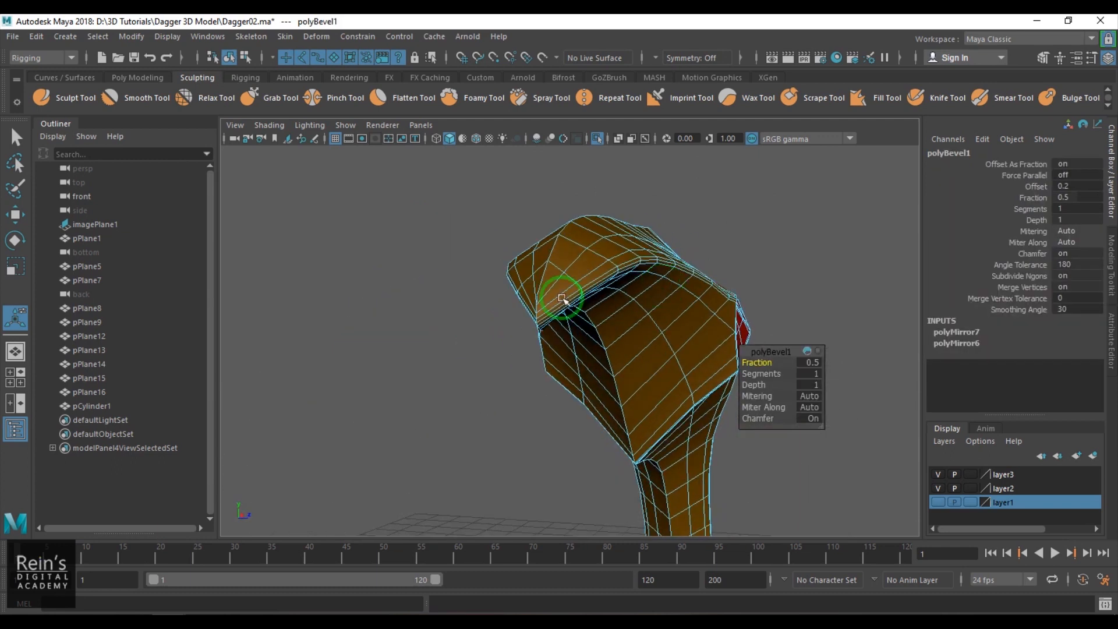
{"action": "right_click_drag", "start_coordinate": [631, 295], "coordinate": [633, 373], "text": "alt"}
{"action": "left_click_drag", "start_coordinate": [634, 375], "coordinate": [602, 342], "text": "alt"}
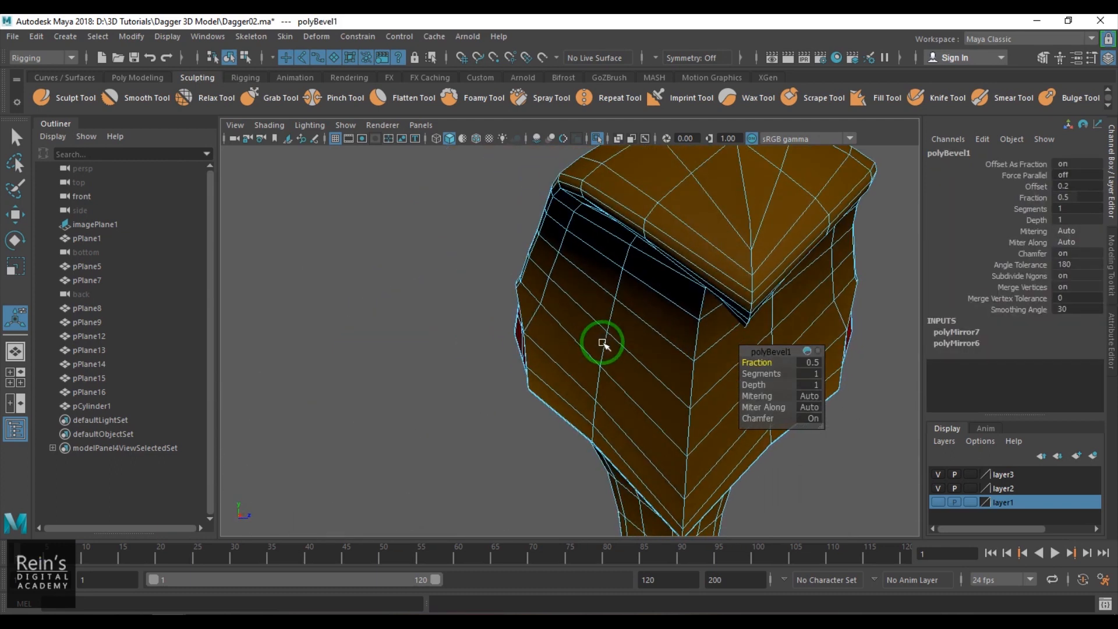
- Undo the guard's ridge bevel and its isolation
{"action": "key", "text": "ctrl+z"}
{"action": "double_click", "coordinate": [753, 261]}
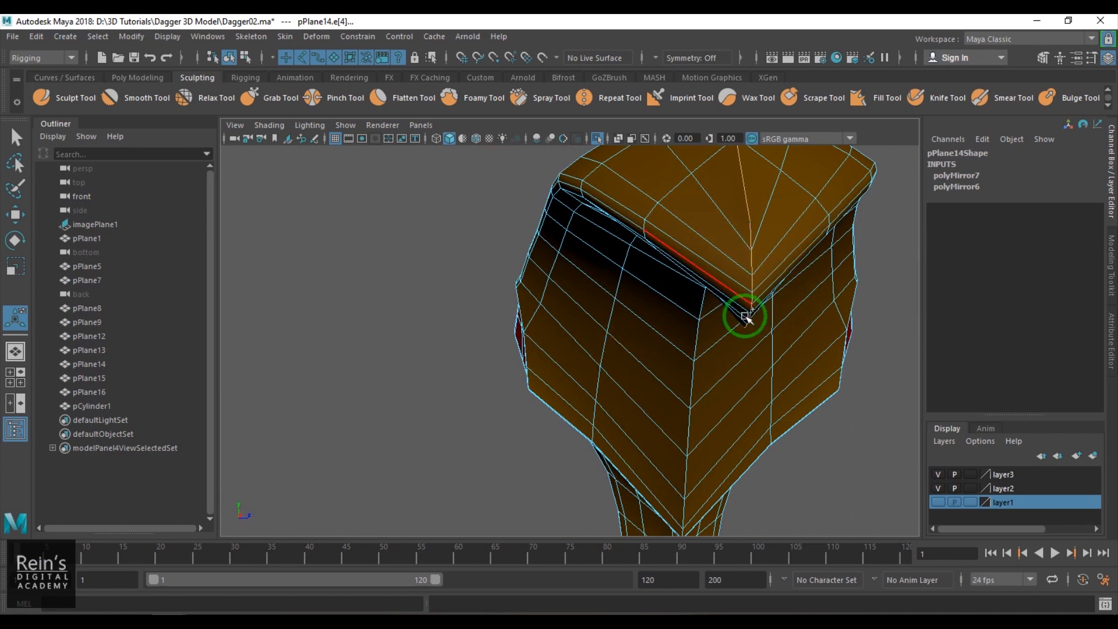
{"action": "key", "text": "ctrl+z"}
{"action": "key", "text": "ctrl+z"}
{"action": "key", "text": "ctrl+z"}
{"action": "key", "text": "ctrl+z"}
{"action": "key", "text": "ctrl+z"}
{"action": "key", "text": "ctrl+z"}
{"action": "key", "text": "ctrl+z"}
{"action": "key", "text": "ctrl+z"}
{"action": "key", "text": "ctrl+z"}
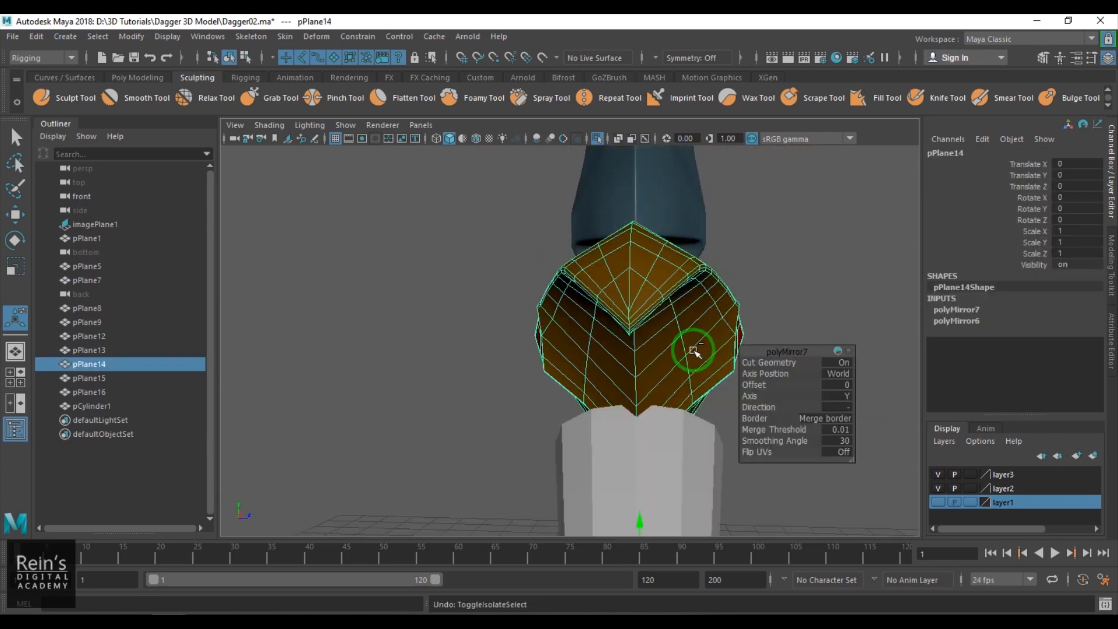
- Isolate the gold guard again and select the edge loops along its central ridge
{"action": "left_click", "coordinate": [818, 262]}
{"action": "left_click", "coordinate": [648, 302]}
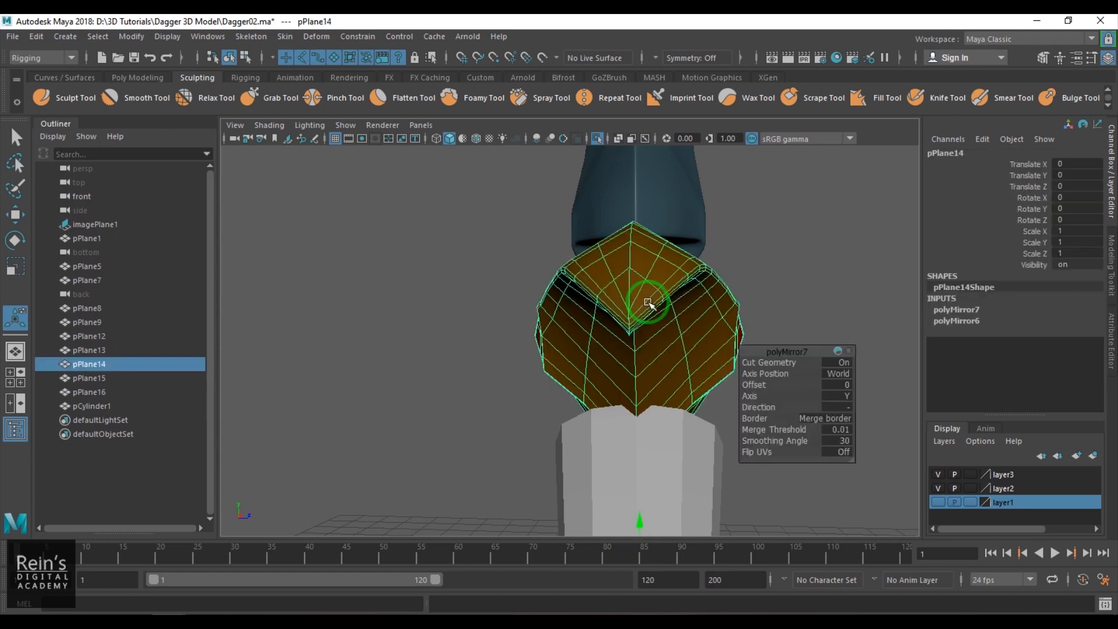
{"action": "key", "text": "ctrl+1"}
{"action": "right_click_drag", "start_coordinate": [654, 374], "coordinate": [641, 350]}
{"action": "double_click", "coordinate": [637, 389]}
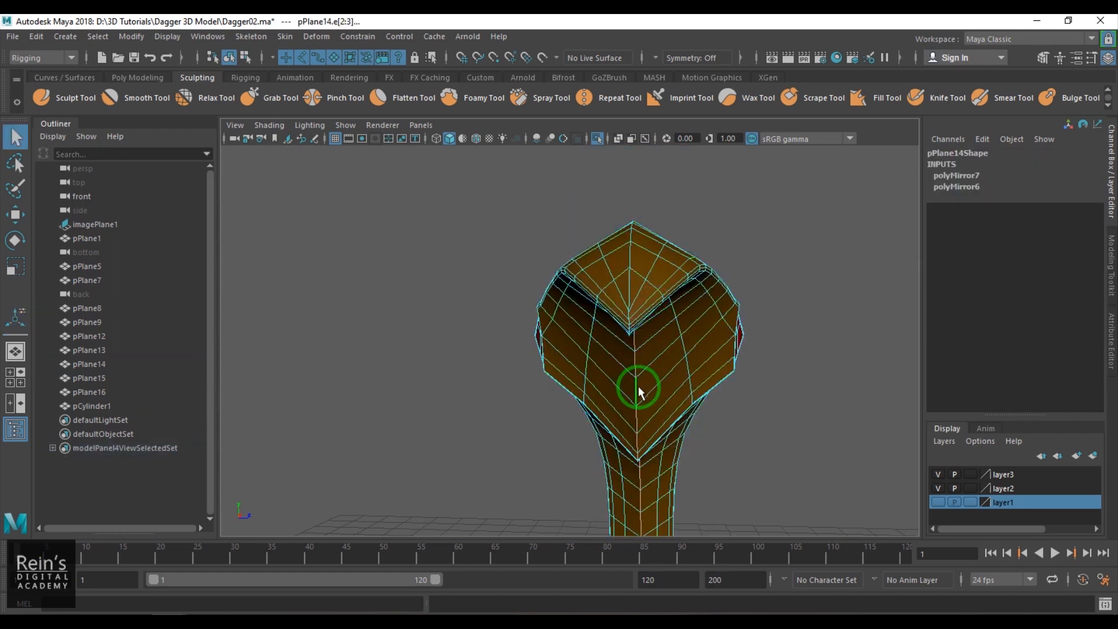
{"action": "scroll", "coordinate": [669, 398], "scroll_direction": "down", "scroll_amount": 5}
{"action": "left_click_drag", "start_coordinate": [684, 406], "coordinate": [595, 377], "text": "alt"}
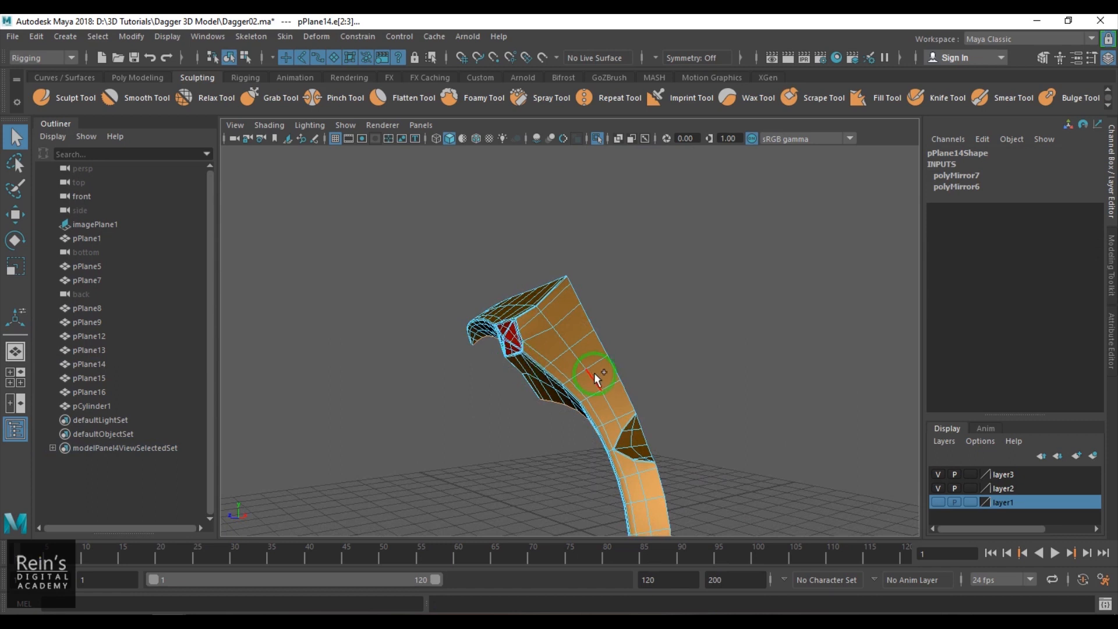
{"action": "double_click", "coordinate": [607, 367], "text": "shift"}
{"action": "middle_click_drag", "start_coordinate": [683, 404], "coordinate": [583, 167], "text": "alt"}
- Merge the split vertices at the centre of the diamond-shaped facet on the guard's outer side
{"action": "left_click_drag", "start_coordinate": [624, 234], "coordinate": [602, 222], "text": "alt"}
{"action": "scroll", "coordinate": [634, 315], "scroll_direction": "up", "scroll_amount": 5}
{"action": "scroll", "coordinate": [635, 314], "scroll_direction": "up", "scroll_amount": 3}
{"action": "middle_click_drag", "start_coordinate": [489, 210], "coordinate": [586, 352], "text": "alt"}
{"action": "scroll", "coordinate": [588, 349], "scroll_direction": "up", "scroll_amount": 1}
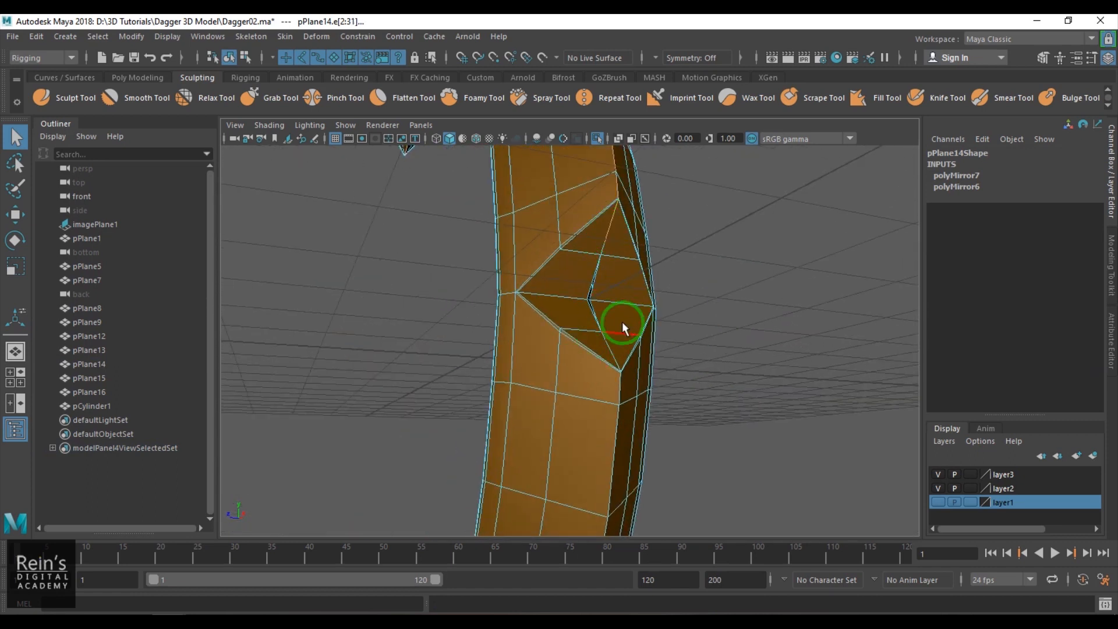
{"action": "left_click_drag", "start_coordinate": [631, 320], "coordinate": [580, 323], "text": "alt"}
{"action": "middle_click_drag", "start_coordinate": [482, 295], "coordinate": [529, 294], "text": "alt"}
{"action": "scroll", "coordinate": [507, 292], "scroll_direction": "up", "scroll_amount": 6}
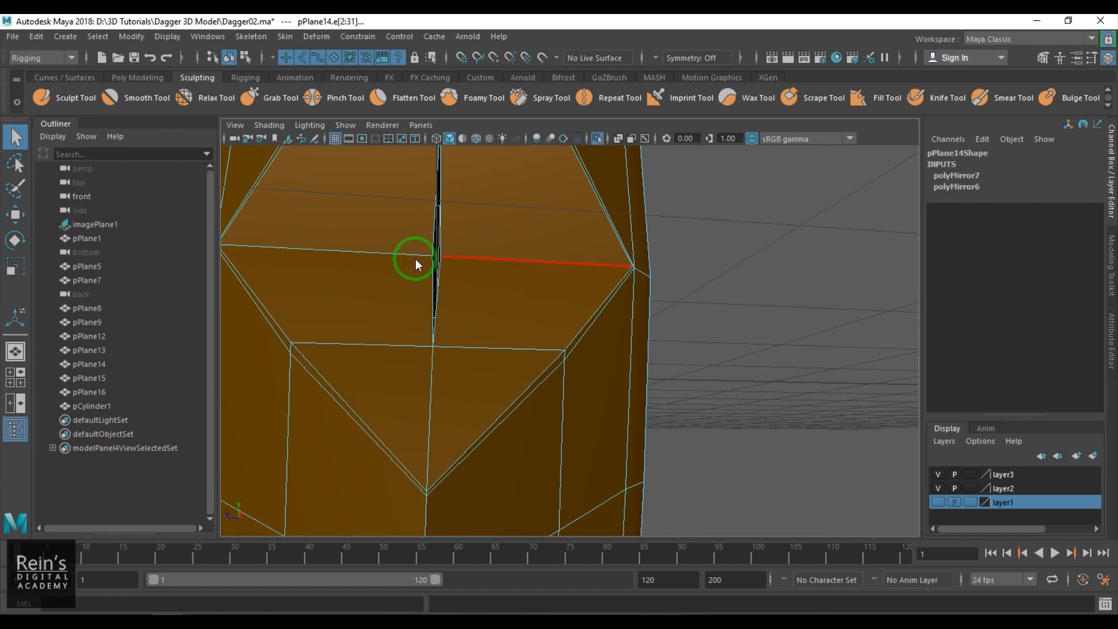
{"action": "right_click_drag", "start_coordinate": [410, 267], "coordinate": [410, 267]}
{"action": "left_click", "coordinate": [430, 255]}
{"action": "key", "text": "g"}
- Check the guard's outer central edge loop between the neighbouring diamond facets
{"action": "scroll", "coordinate": [554, 296], "scroll_direction": "down", "scroll_amount": 5}
{"action": "left_click_drag", "start_coordinate": [499, 351], "coordinate": [546, 284], "text": "alt"}
{"action": "middle_click_drag", "start_coordinate": [546, 284], "coordinate": [551, 364], "text": "alt"}
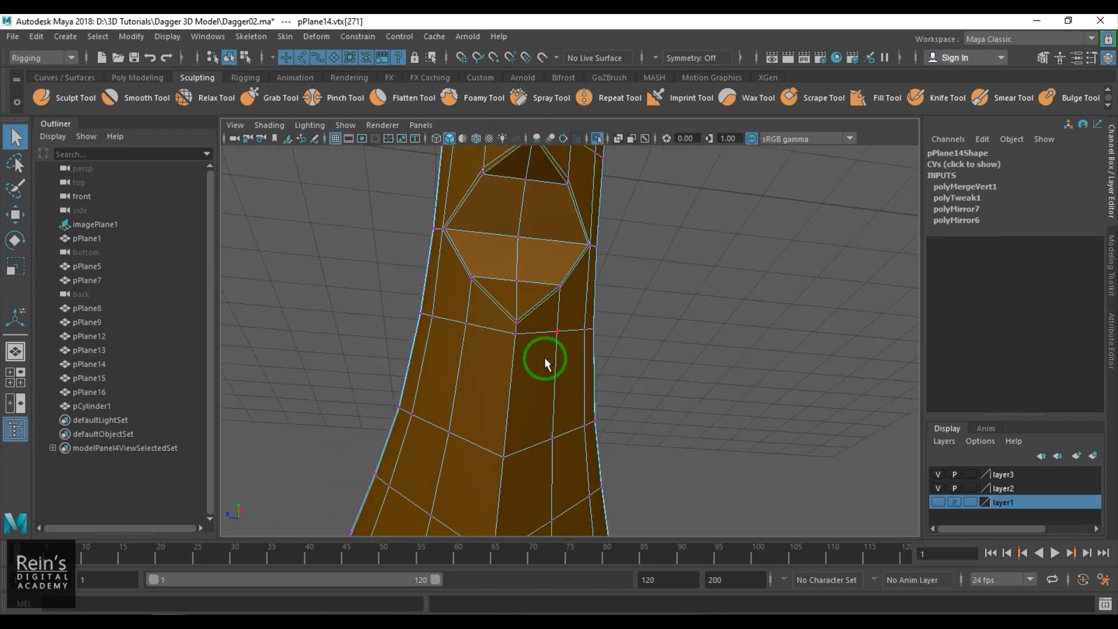
{"action": "right_click_drag", "start_coordinate": [549, 358], "coordinate": [535, 309]}
{"action": "double_click", "coordinate": [520, 266]}
{"action": "scroll", "coordinate": [522, 386], "scroll_direction": "down", "scroll_amount": 5}
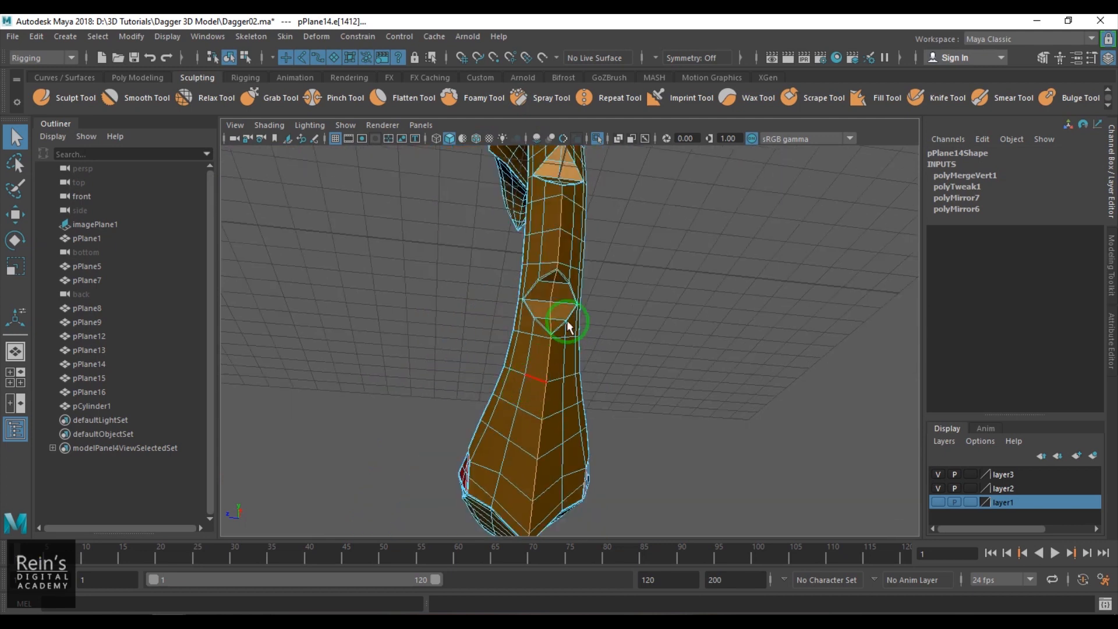
{"action": "left_click_drag", "start_coordinate": [568, 330], "coordinate": [584, 439], "text": "alt"}
- Delete the stray extra vertices along the vertical centre edge of the guard's middle diamond facet
{"action": "right_click_drag", "start_coordinate": [584, 439], "coordinate": [751, 483], "text": "alt"}
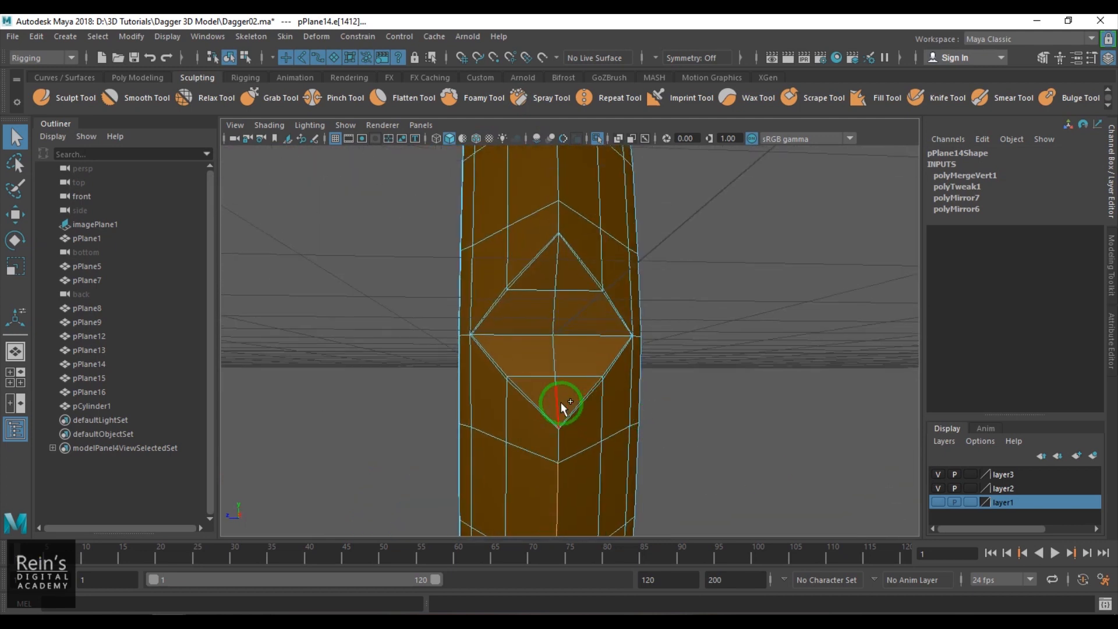
{"action": "middle_click_drag", "start_coordinate": [577, 346], "coordinate": [567, 335], "text": "alt"}
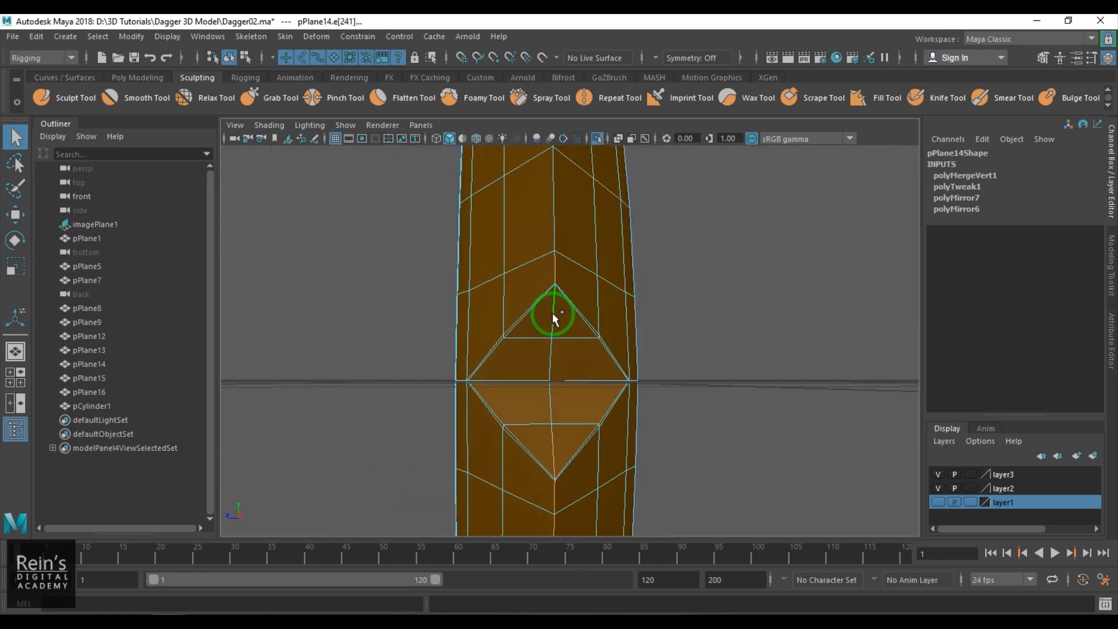
{"action": "scroll", "coordinate": [586, 392], "scroll_direction": "up", "scroll_amount": 2}
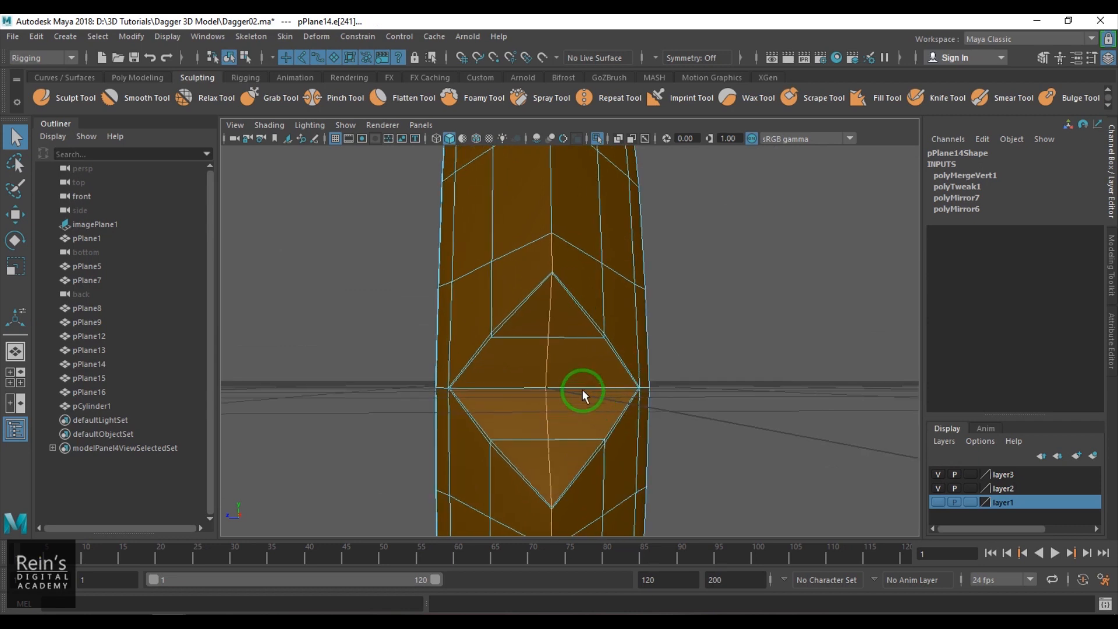
{"action": "right_click_drag", "start_coordinate": [587, 394], "coordinate": [527, 390]}
{"action": "left_click_drag", "start_coordinate": [520, 315], "coordinate": [570, 446]}
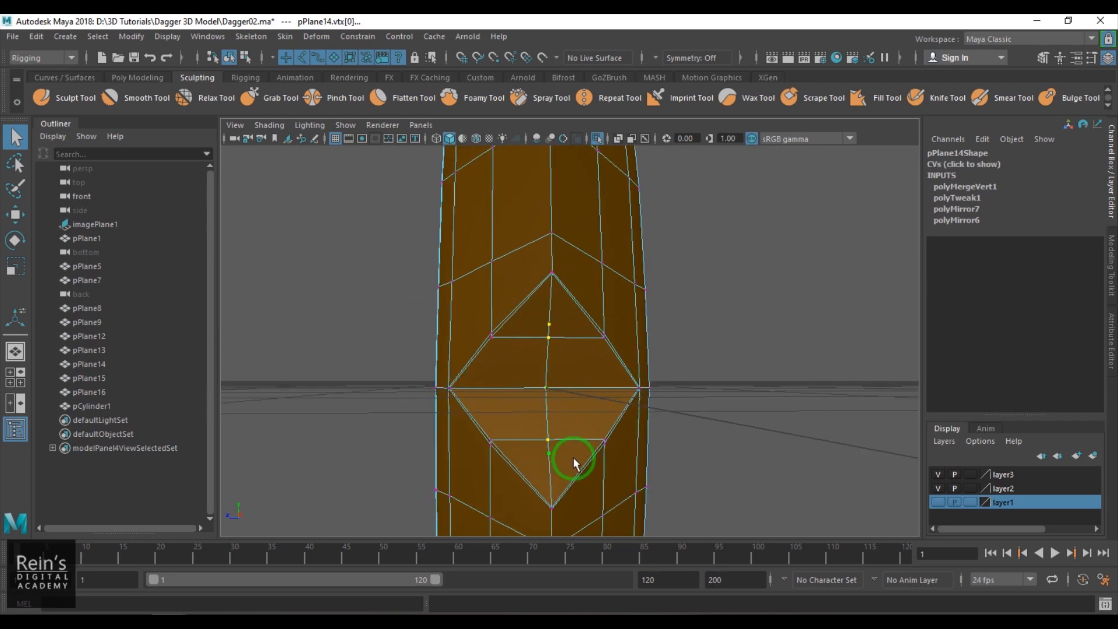
{"action": "key", "text": "Delete"}
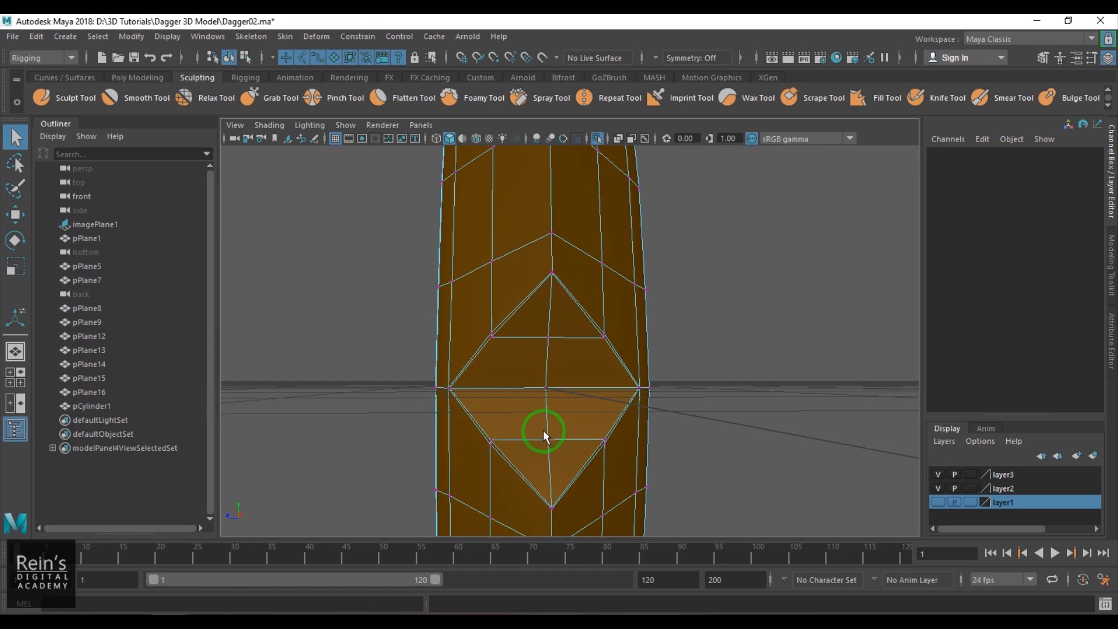
- Select the guard's central ridge edge loop and turn off the viewport's sRGB gamma view transform
{"action": "double_click", "coordinate": [546, 320]}
{"action": "left_click", "coordinate": [548, 202], "text": "shift"}
{"action": "key", "text": "f"}
{"action": "left_click_drag", "start_coordinate": [582, 378], "coordinate": [575, 335], "text": "alt"}
{"action": "mouse_move", "coordinate": [613, 400]}
{"action": "left_mouse_down", "text": "alt"}
{"action": "mouse_move", "coordinate": [592, 382]}
{"action": "mouse_move", "coordinate": [646, 252]}
{"action": "mouse_move", "coordinate": [798, 284]}
{"action": "mouse_move", "coordinate": [679, 367]}
{"action": "mouse_move", "coordinate": [543, 374]}
{"action": "mouse_move", "coordinate": [520, 390]}
{"action": "mouse_move", "coordinate": [534, 474]}
{"action": "mouse_move", "coordinate": [628, 385]}
{"action": "mouse_move", "coordinate": [617, 344]}
{"action": "mouse_move", "coordinate": [634, 494]}
{"action": "mouse_move", "coordinate": [392, 469]}
{"action": "mouse_move", "coordinate": [639, 390]}
{"action": "mouse_move", "coordinate": [588, 420]}
{"action": "mouse_move", "coordinate": [605, 385]}
{"action": "left_mouse_up", "text": "alt"}
{"action": "double_click", "coordinate": [473, 373]}
{"action": "left_click", "coordinate": [718, 140]}
{"action": "left_click", "coordinate": [751, 140]}
- Try beveling the guard's outer ridge edge loop with a fraction of 0.5, and undo the bevel
{"action": "left_click_drag", "start_coordinate": [583, 298], "coordinate": [566, 324], "text": "alt"}
{"action": "right_click_drag", "start_coordinate": [567, 324], "coordinate": [602, 339], "text": "alt"}
{"action": "key", "text": "ctrl+z"}
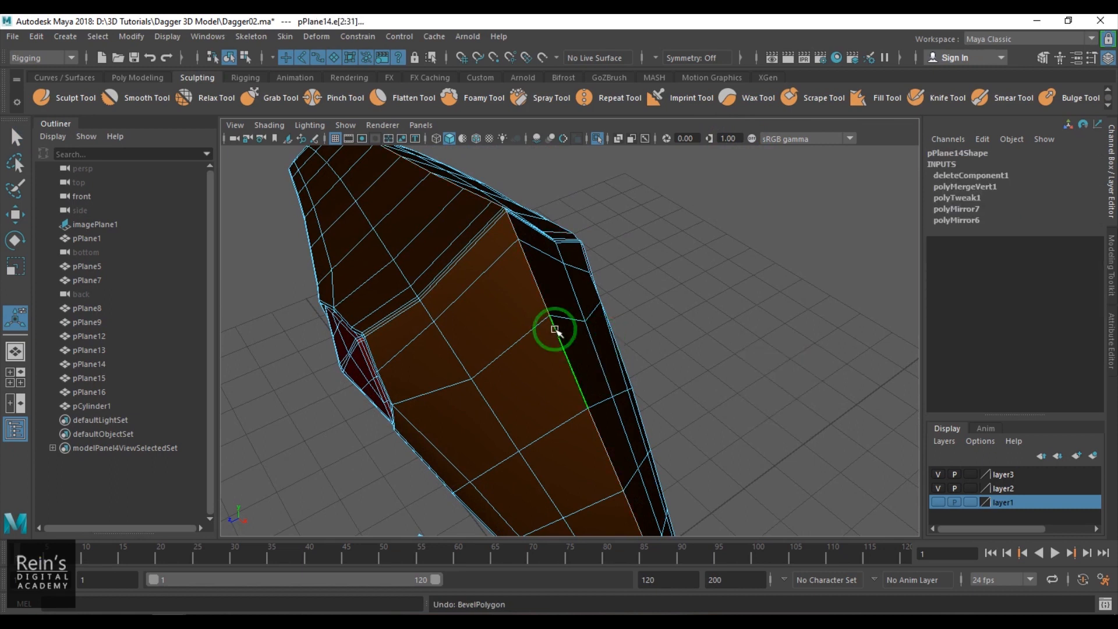
{"action": "right_click_drag", "start_coordinate": [508, 340], "coordinate": [730, 333], "text": "shift"}
{"action": "left_click_drag", "start_coordinate": [541, 302], "coordinate": [720, 267], "text": "alt"}
{"action": "right_click_drag", "start_coordinate": [679, 367], "coordinate": [941, 491], "text": "alt"}
{"action": "scroll", "coordinate": [658, 353], "scroll_direction": "down", "scroll_amount": 3}
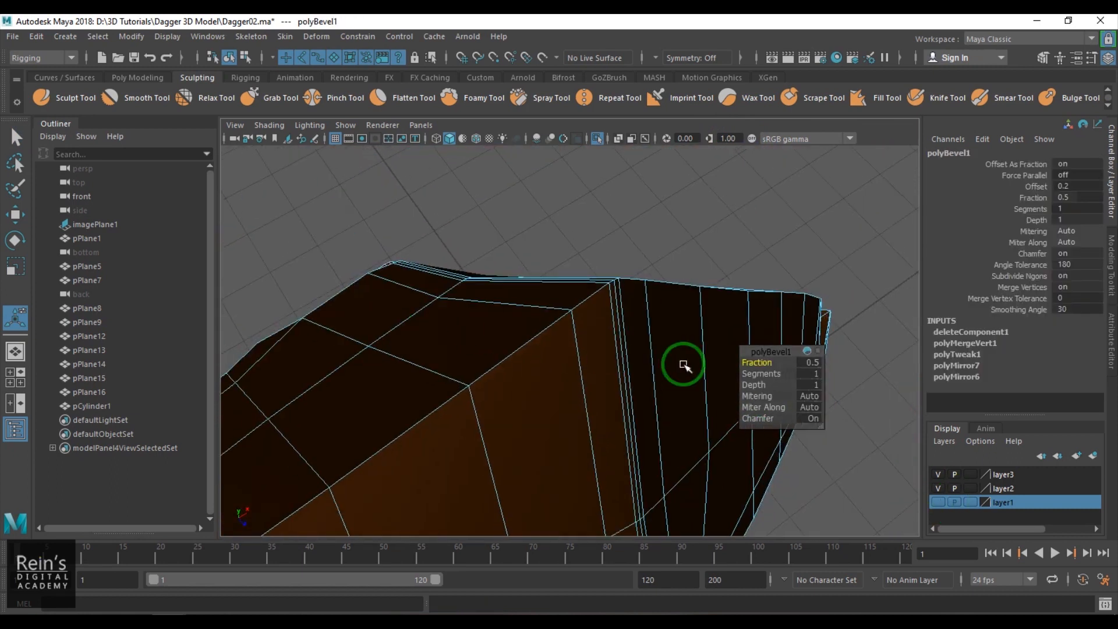
{"action": "left_click_drag", "start_coordinate": [693, 349], "coordinate": [841, 230], "text": "alt"}
{"action": "key", "text": "ctrl+z"}
- Return the gold guard to object selection and end its isolation to show the whole dagger beside the reference image
{"action": "double_click", "coordinate": [618, 325]}
{"action": "scroll", "coordinate": [639, 354], "scroll_direction": "down", "scroll_amount": 3}
{"action": "left_click_drag", "start_coordinate": [639, 354], "coordinate": [550, 398], "text": "alt"}
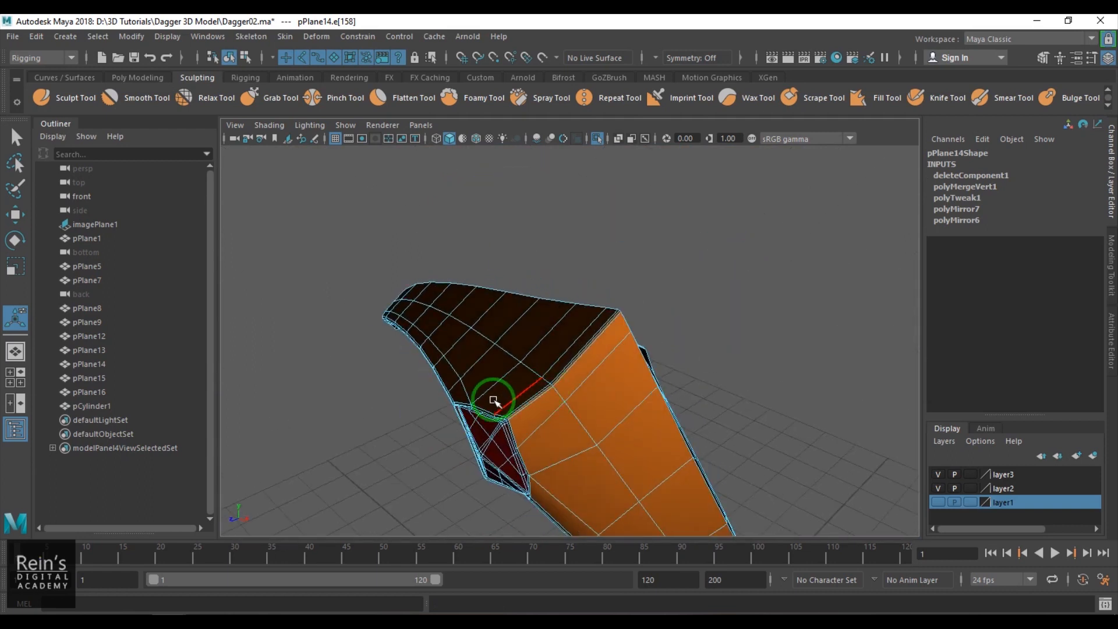
{"action": "right_click_drag", "start_coordinate": [497, 398], "coordinate": [601, 350]}
{"action": "key", "text": "q"}
{"action": "key", "text": "ctrl+1"}
{"action": "scroll", "coordinate": [596, 354], "scroll_direction": "down", "scroll_amount": 9}
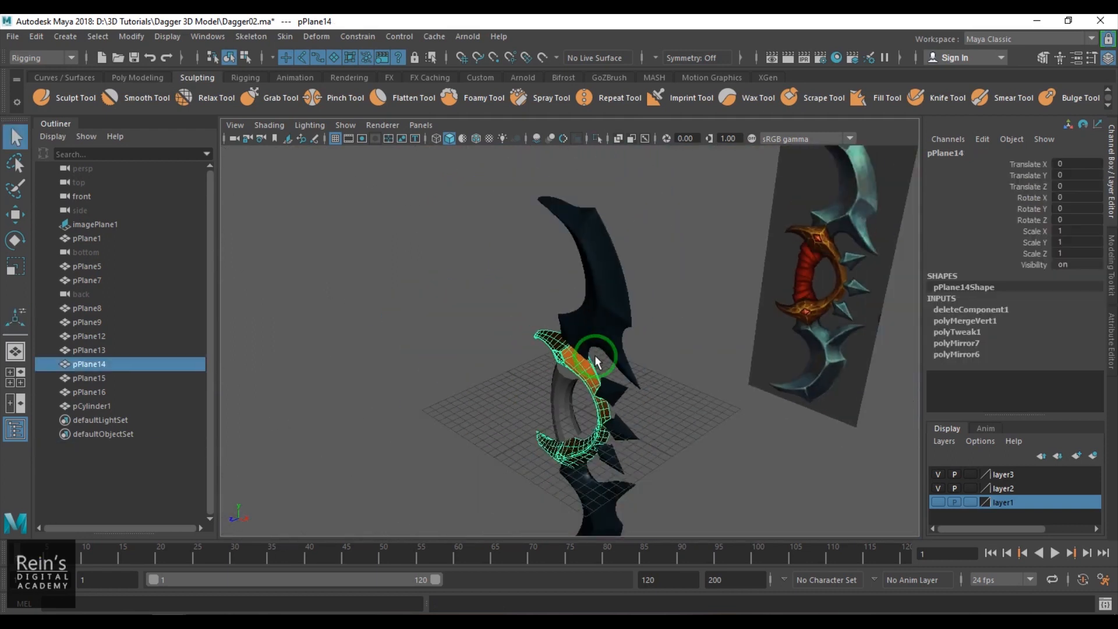
{"action": "left_click_drag", "start_coordinate": [595, 354], "coordinate": [502, 328], "text": "alt"}
{"action": "left_click", "coordinate": [276, 125]}
{"action": "left_click", "coordinate": [301, 234]}
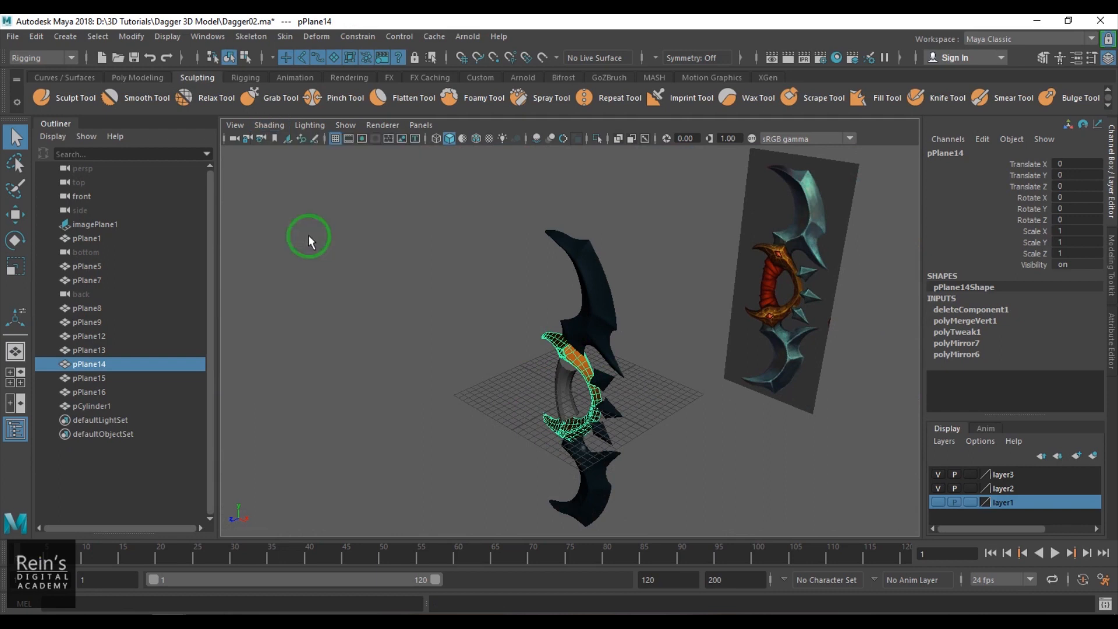
- Deselect the guard, turn on the viewport's sRGB gamma view transform, and enlarge the viewport to full screen to review the whole dagger
{"action": "left_click", "coordinate": [482, 233]}
{"action": "left_click", "coordinate": [751, 139]}
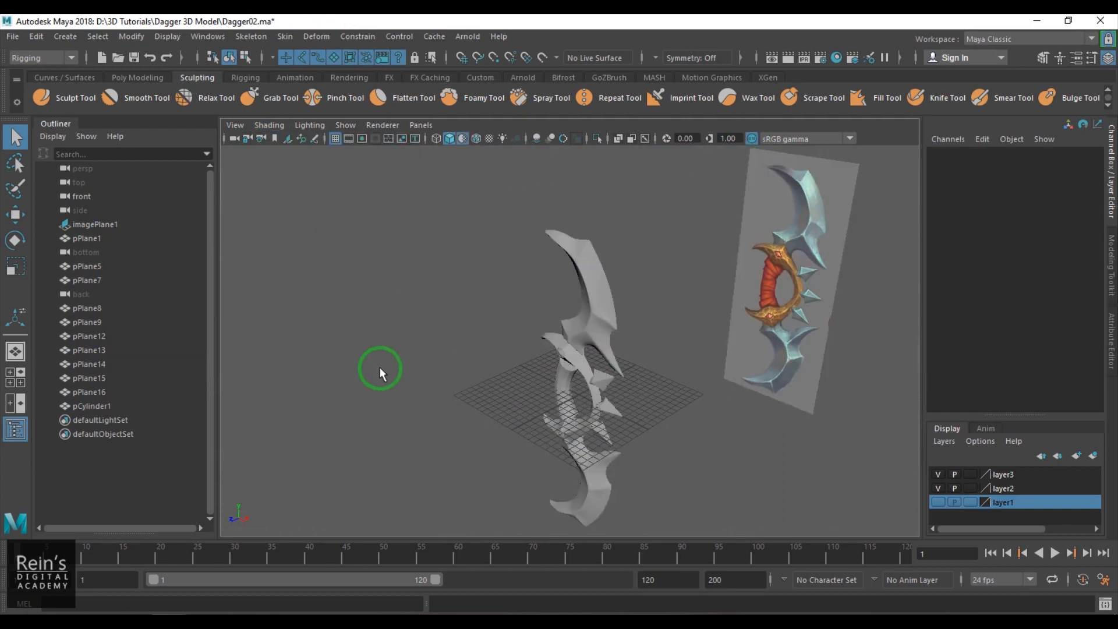
{"action": "key", "text": "ctrl+space"}
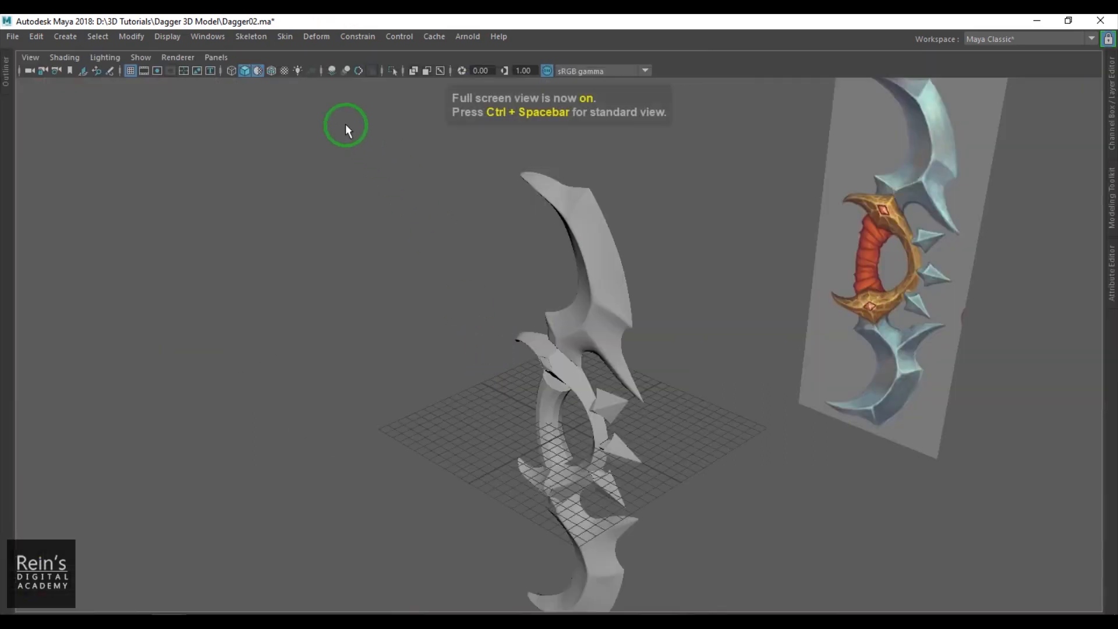
{"action": "middle_click_drag", "start_coordinate": [482, 372], "coordinate": [452, 323], "text": "alt"}
{"action": "scroll", "coordinate": [452, 323], "scroll_direction": "down", "scroll_amount": 1}
{"action": "scroll", "coordinate": [451, 322], "scroll_direction": "up", "scroll_amount": 6}
{"action": "scroll", "coordinate": [550, 334], "scroll_direction": "down", "scroll_amount": 5}
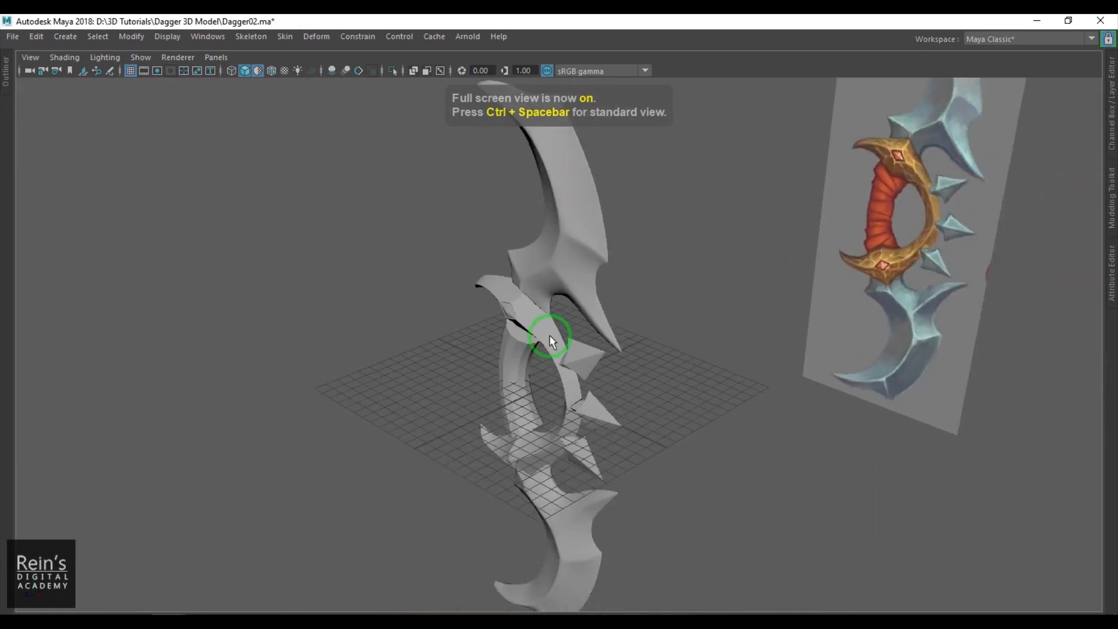
- Open the layer list and hide layer2 with the blades and layer3 with the reference image
{"action": "left_click", "coordinate": [1111, 125]}
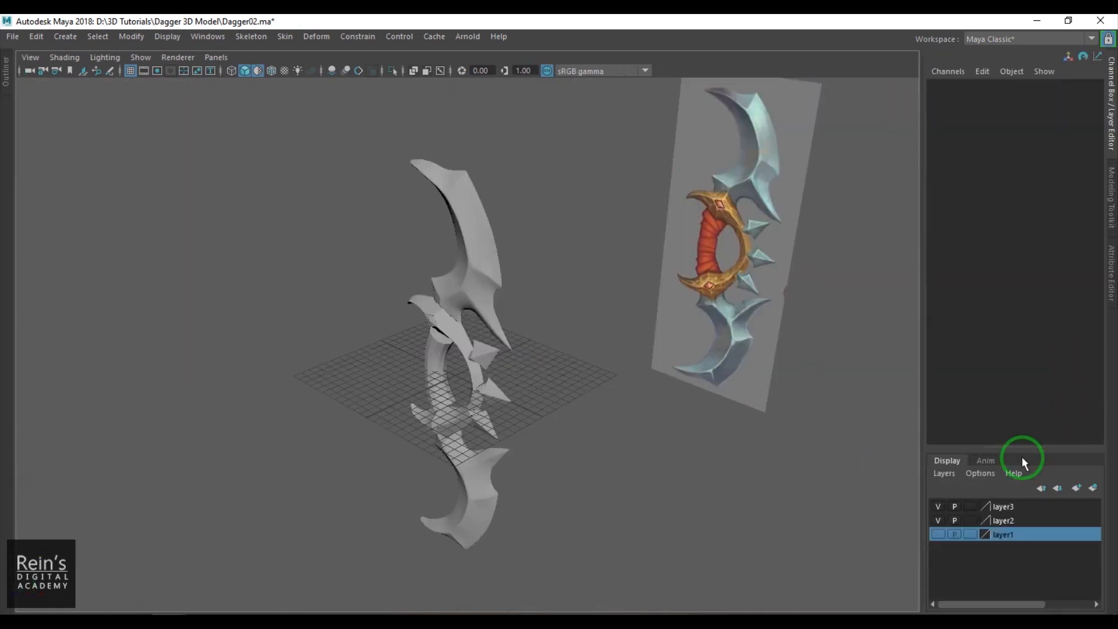
{"action": "left_click", "coordinate": [938, 520]}
{"action": "left_click", "coordinate": [938, 511]}
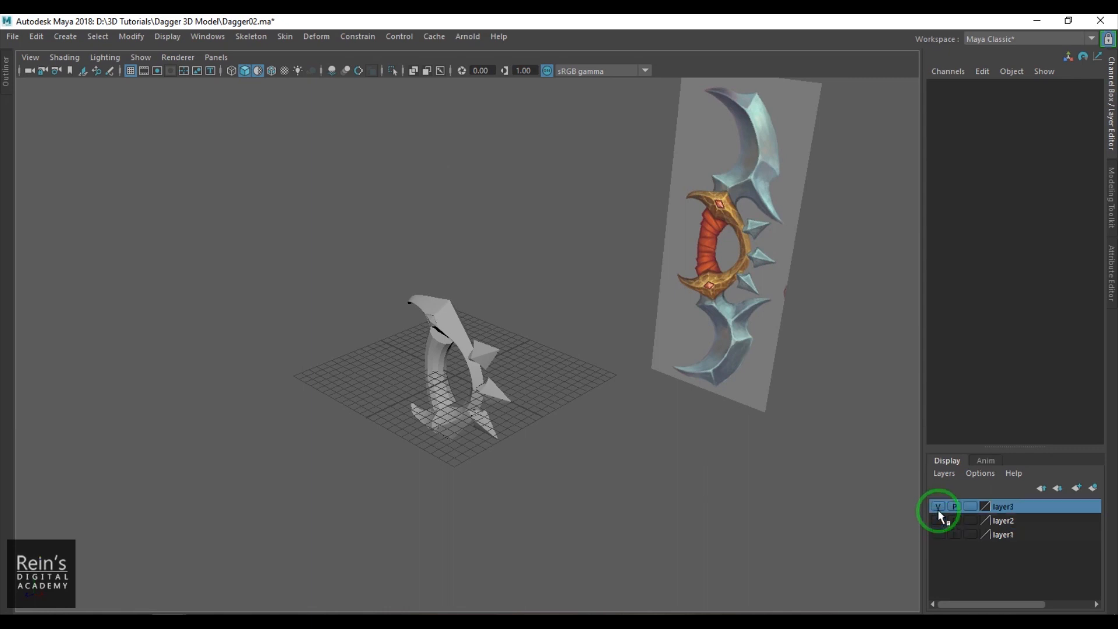
{"action": "left_click", "coordinate": [937, 507]}
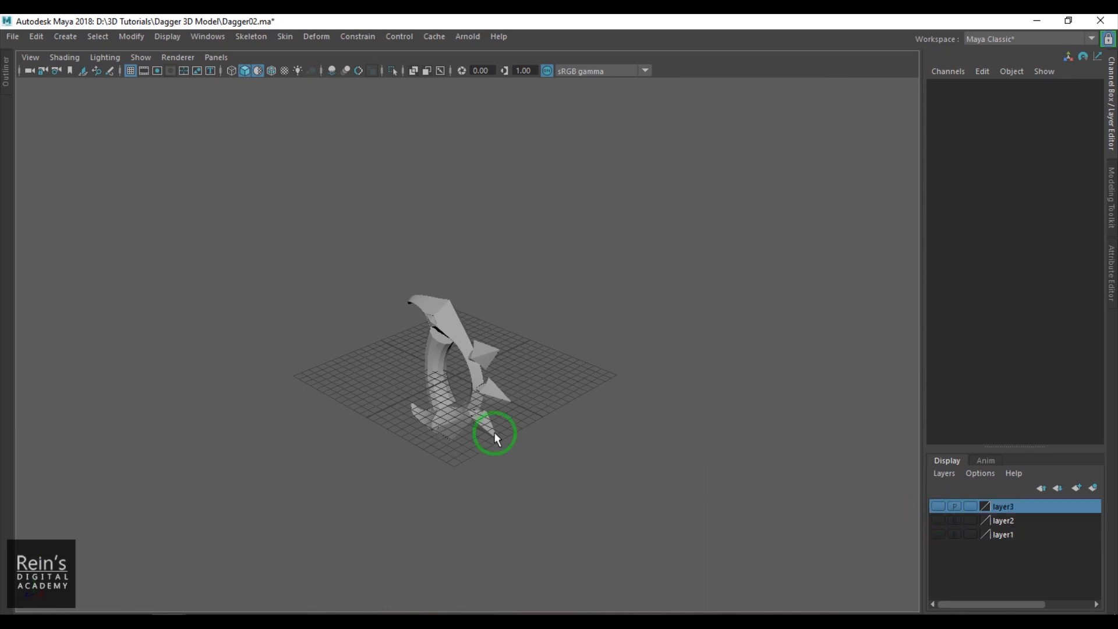
- Put the grip cylinder and the three guard spikes into a new display layer and hide that layer, leaving only the guard
{"action": "left_click", "coordinate": [435, 384]}
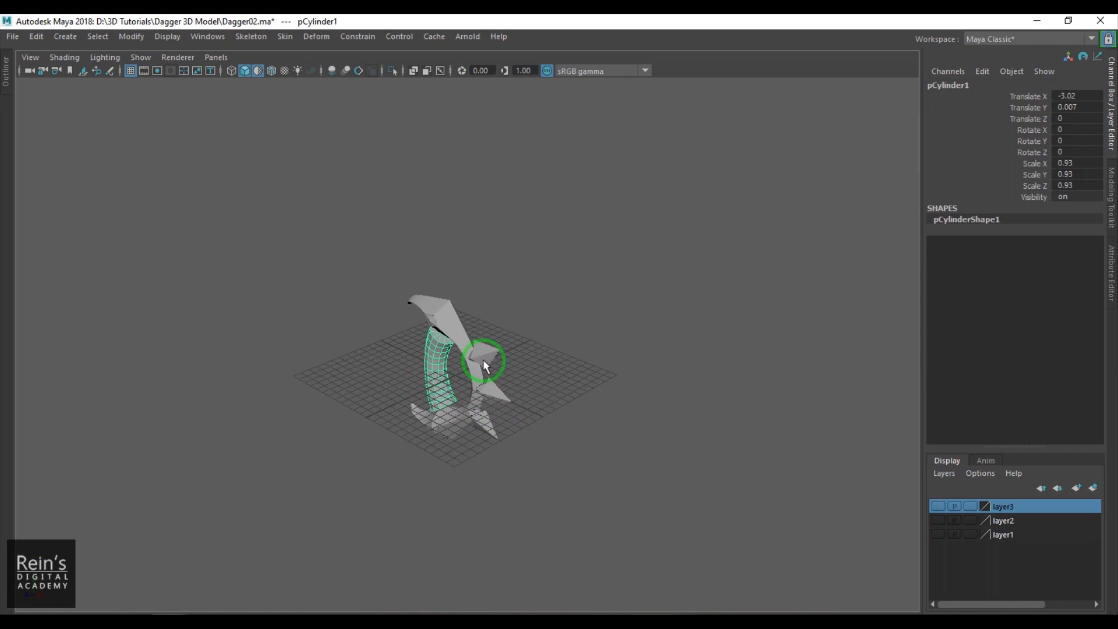
{"action": "left_click", "coordinate": [483, 354], "text": "shift"}
{"action": "left_click", "coordinate": [500, 399], "text": "shift"}
{"action": "left_click", "coordinate": [507, 442], "text": "shift"}
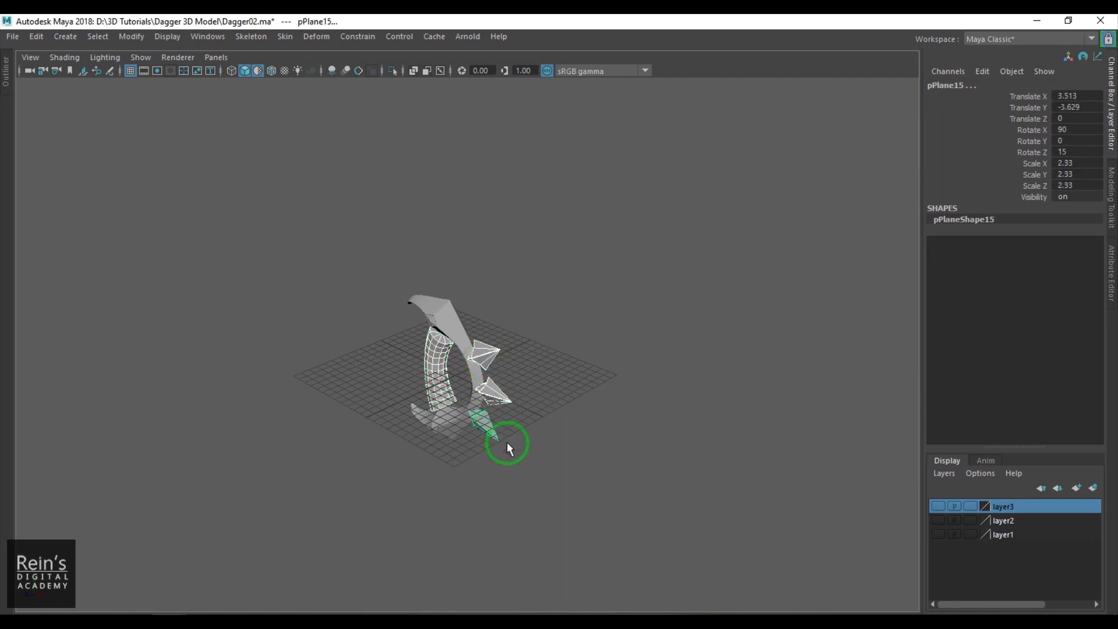
{"action": "left_click", "coordinate": [1076, 488]}
{"action": "left_click", "coordinate": [938, 506]}
{"action": "left_click", "coordinate": [682, 442]}
- Select the guard and keep the polygon display options open in a floating window, checking the edge width setting
{"action": "scroll", "coordinate": [502, 443], "scroll_direction": "up", "scroll_amount": 3}
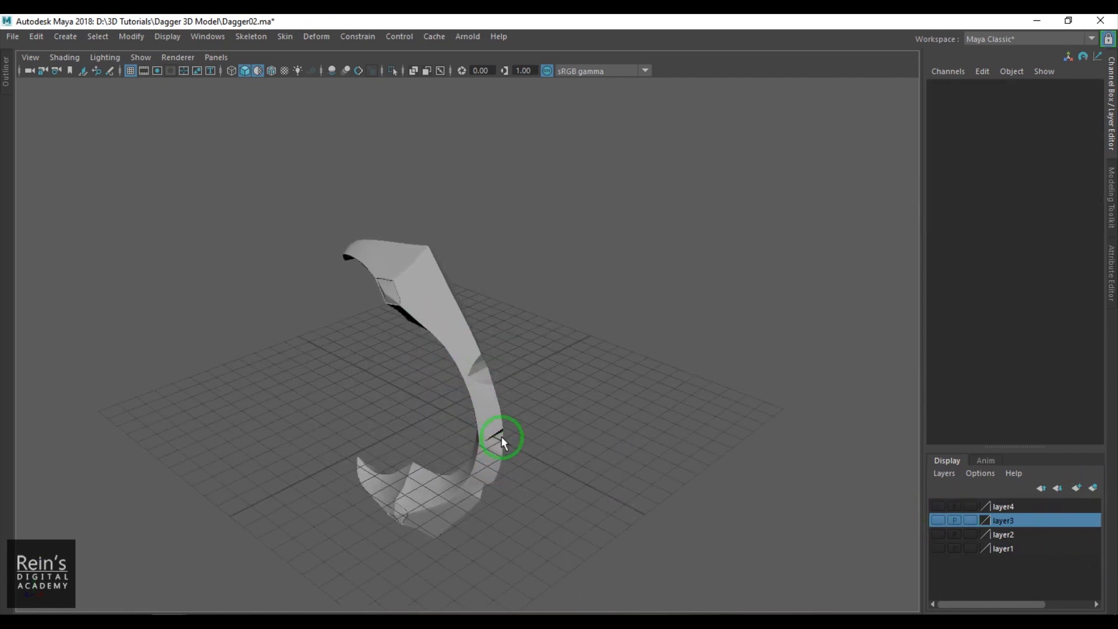
{"action": "left_click_drag", "start_coordinate": [502, 442], "coordinate": [547, 407], "text": "alt"}
{"action": "left_click", "coordinate": [493, 314]}
{"action": "left_click_drag", "start_coordinate": [493, 314], "coordinate": [504, 479], "text": "alt"}
{"action": "middle_click_drag", "start_coordinate": [504, 479], "coordinate": [573, 532], "text": "alt"}
{"action": "scroll", "coordinate": [551, 443], "scroll_direction": "up", "scroll_amount": 4}
{"action": "middle_click_drag", "start_coordinate": [550, 443], "coordinate": [457, 268], "text": "alt"}
{"action": "left_click_drag", "start_coordinate": [457, 268], "coordinate": [495, 291], "text": "alt"}
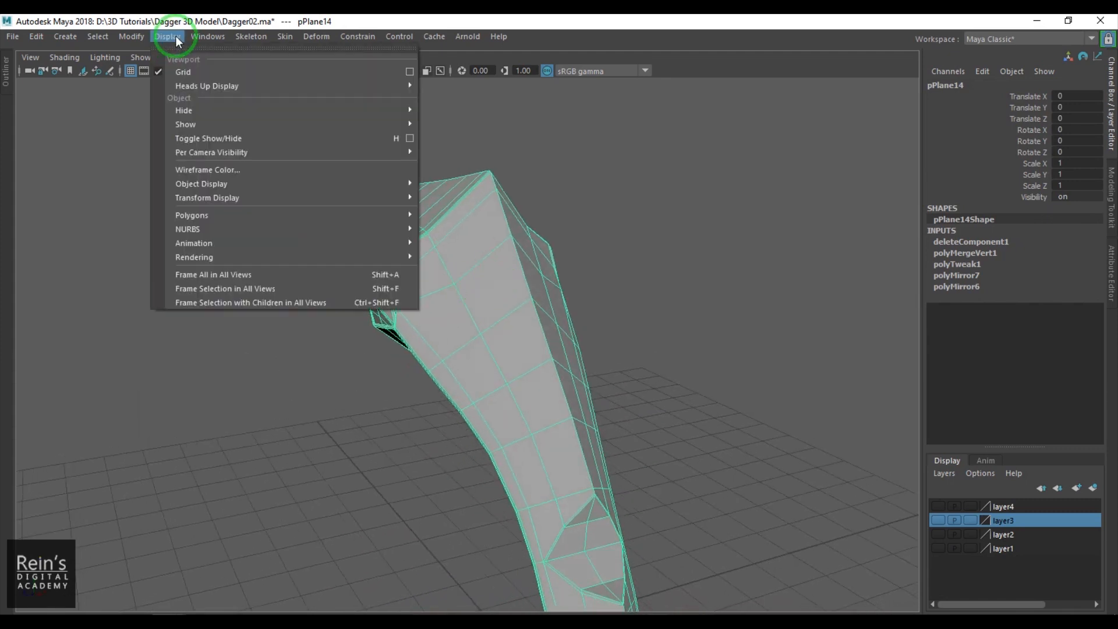
{"action": "mouse_move", "coordinate": [289, 216]}
{"action": "mouse_move", "coordinate": [488, 233]}
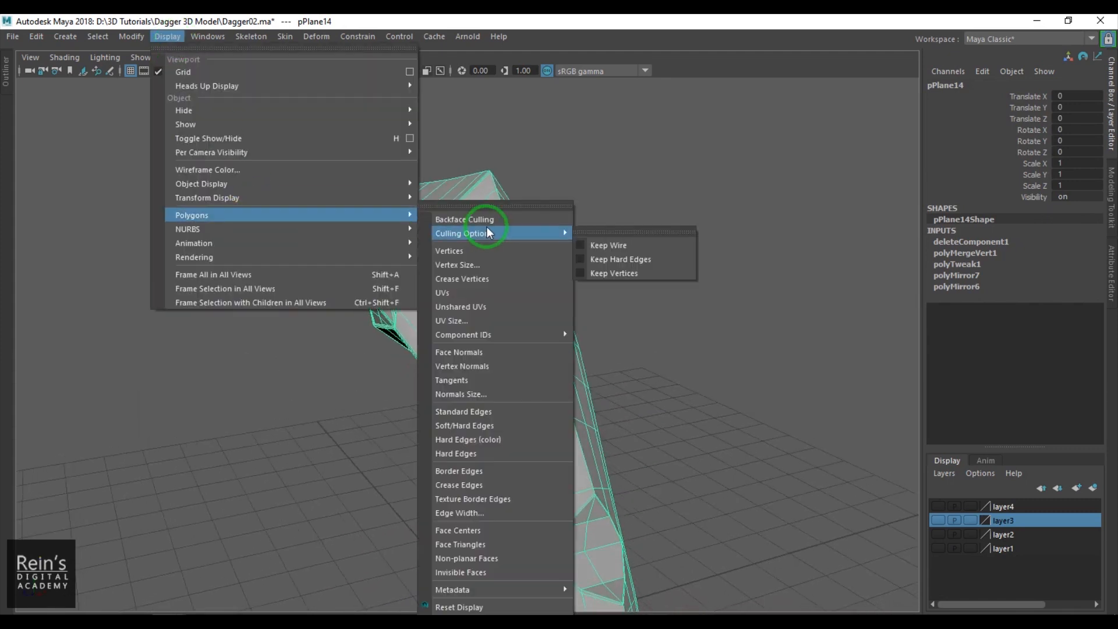
{"action": "left_click", "coordinate": [495, 205]}
{"action": "left_click_drag", "start_coordinate": [522, 197], "coordinate": [784, 89]}
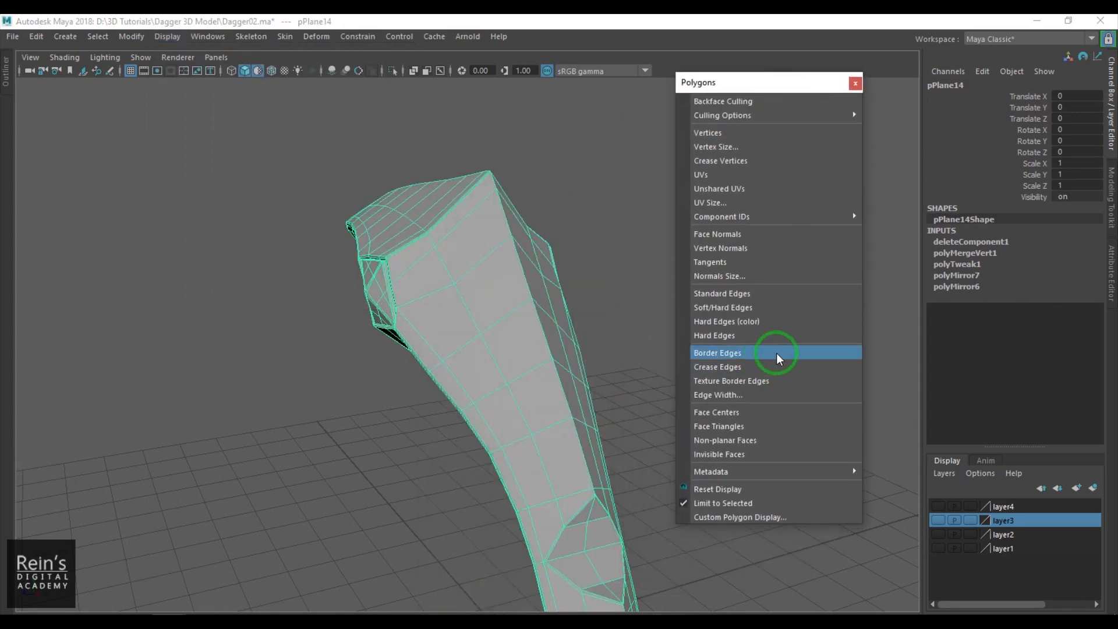
{"action": "left_click", "coordinate": [762, 395]}
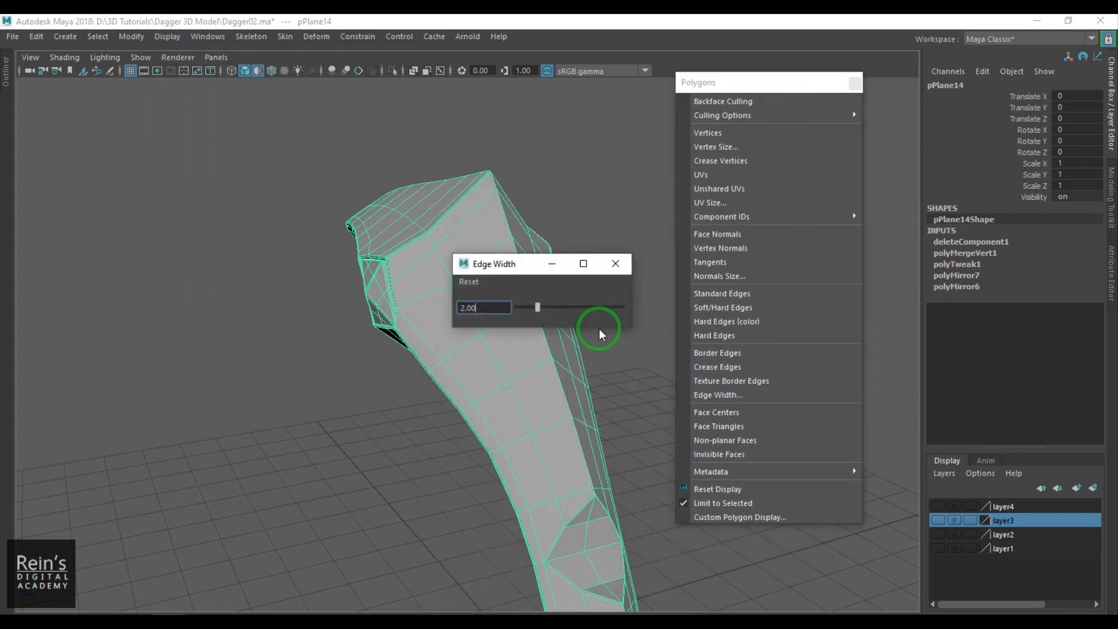
{"action": "left_click", "coordinate": [616, 271]}
- Turn off the viewport's sRGB gamma view transform and examine the guard's upper horn and underside
{"action": "left_click", "coordinate": [544, 72]}
{"action": "left_click_drag", "start_coordinate": [544, 198], "coordinate": [240, 225], "text": "alt"}
{"action": "scroll", "coordinate": [493, 335], "scroll_direction": "up", "scroll_amount": 5}
{"action": "left_click_drag", "start_coordinate": [485, 314], "coordinate": [582, 435], "text": "alt"}
{"action": "scroll", "coordinate": [577, 428], "scroll_direction": "down", "scroll_amount": 5}
{"action": "middle_click_drag", "start_coordinate": [482, 320], "coordinate": [457, 437], "text": "alt"}
{"action": "left_click_drag", "start_coordinate": [478, 381], "coordinate": [616, 349], "text": "alt"}
{"action": "middle_click_drag", "start_coordinate": [495, 326], "coordinate": [487, 399], "text": "alt"}
{"action": "right_click_drag", "start_coordinate": [487, 400], "coordinate": [483, 428], "text": "alt"}
- Try deleting one face on the underside of the guard's upper horn to look inside, and undo the deletion
{"action": "key", "text": "F11"}
{"action": "left_click", "coordinate": [420, 330]}
{"action": "key", "text": "Delete"}
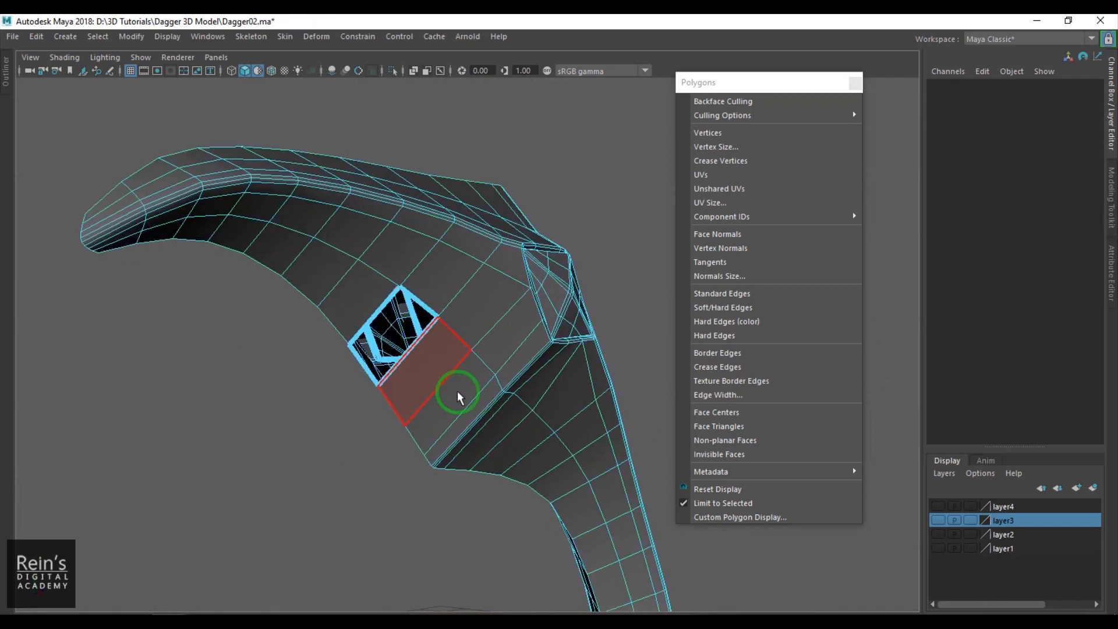
{"action": "left_click_drag", "start_coordinate": [423, 404], "coordinate": [461, 355], "text": "alt"}
{"action": "key", "text": "ctrl+z"}
- Delete the stray vertex on the centre ridge at the guard's horn tip and select the ridge's edge loop
{"action": "scroll", "coordinate": [409, 364], "scroll_direction": "down", "scroll_amount": 5}
{"action": "right_click_drag", "start_coordinate": [461, 355], "coordinate": [524, 419], "text": "alt"}
{"action": "left_click_drag", "start_coordinate": [524, 419], "coordinate": [480, 323], "text": "alt"}
{"action": "right_click_drag", "start_coordinate": [437, 270], "coordinate": [454, 184]}
{"action": "left_click", "coordinate": [454, 186]}
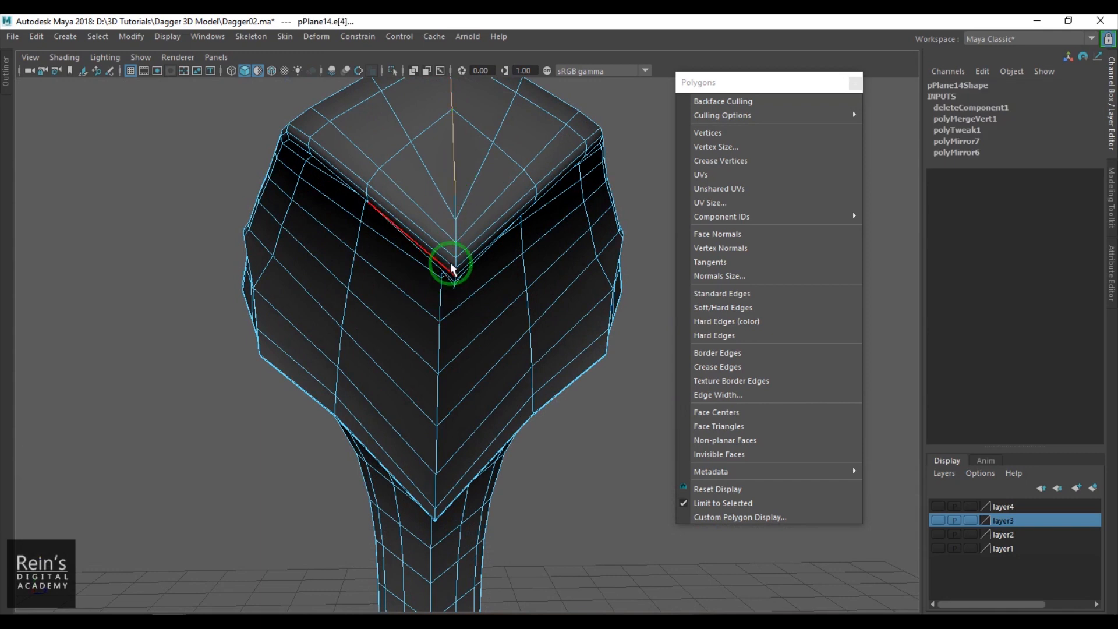
{"action": "key", "text": "F9"}
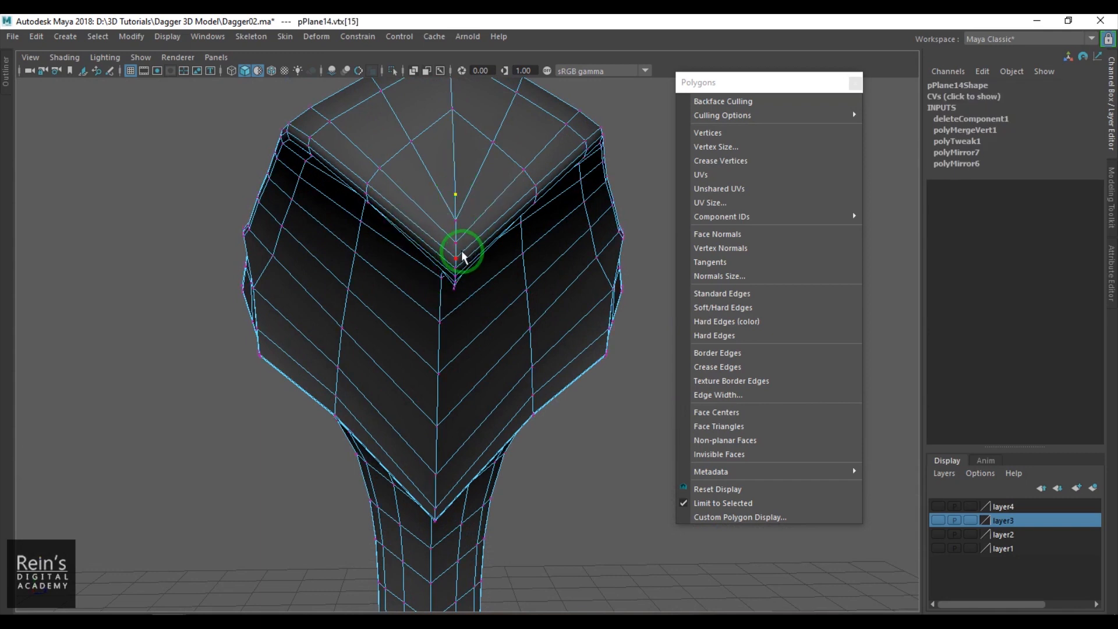
{"action": "key", "text": "Delete"}
{"action": "double_click", "coordinate": [452, 176]}
{"action": "scroll", "coordinate": [477, 268], "scroll_direction": "down", "scroll_amount": 5}
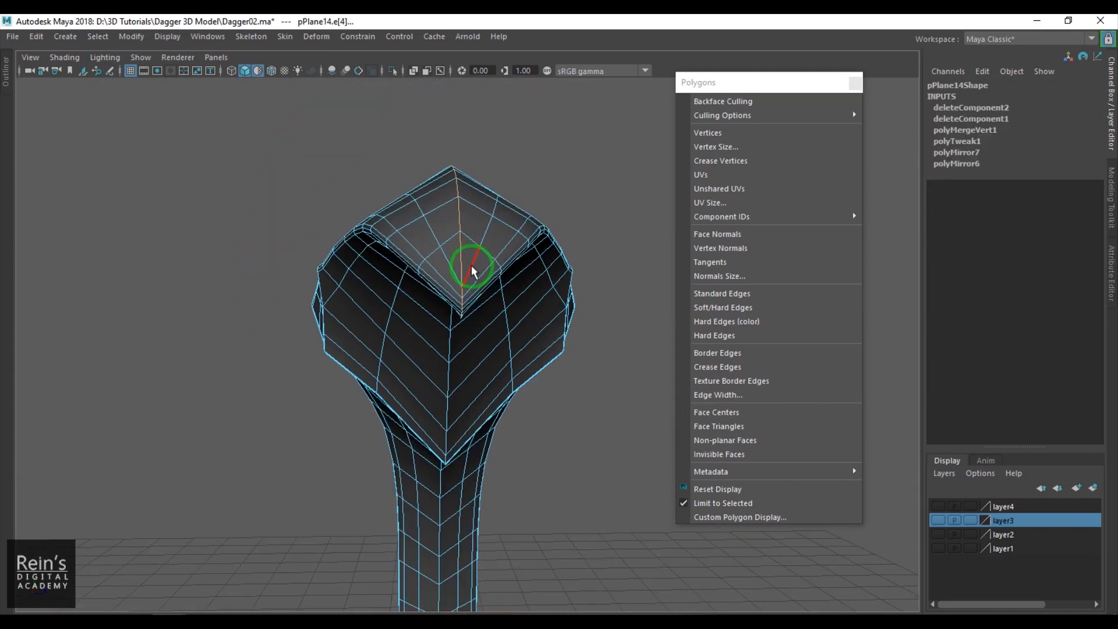
- Delete the stray overlapping vertices at the upper point of the guard's middle diamond facet
{"action": "left_click_drag", "start_coordinate": [507, 269], "coordinate": [504, 447], "text": "alt"}
{"action": "scroll", "coordinate": [498, 358], "scroll_direction": "up", "scroll_amount": 5}
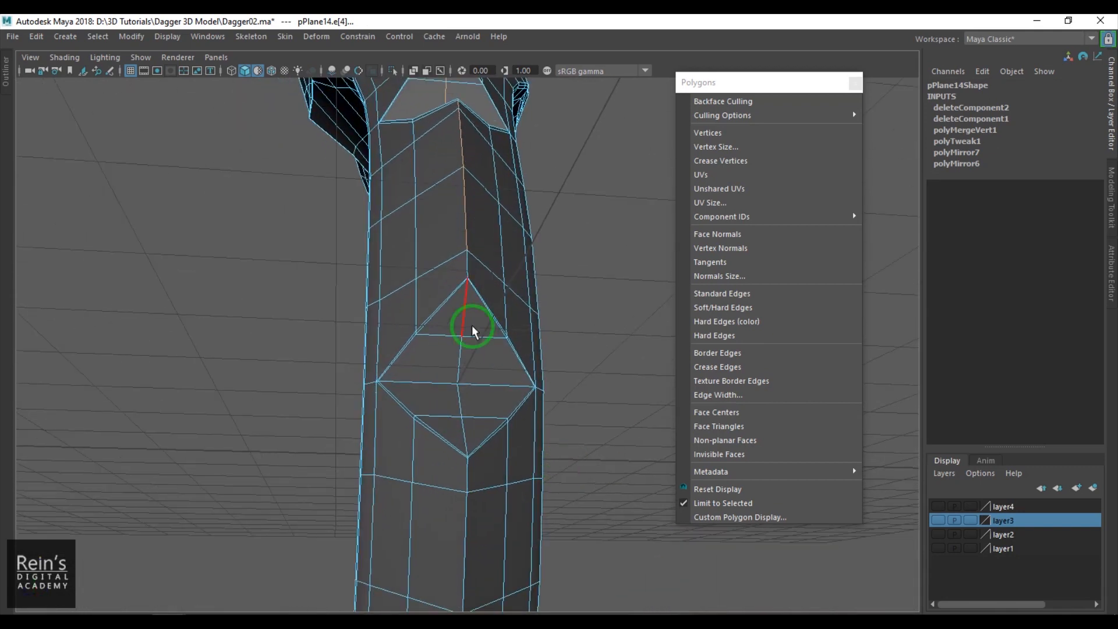
{"action": "scroll", "coordinate": [509, 339], "scroll_direction": "up", "scroll_amount": 5}
{"action": "middle_click_drag", "start_coordinate": [508, 320], "coordinate": [494, 407], "text": "alt"}
{"action": "scroll", "coordinate": [495, 407], "scroll_direction": "up", "scroll_amount": 1}
{"action": "right_click_drag", "start_coordinate": [492, 401], "coordinate": [423, 377]}
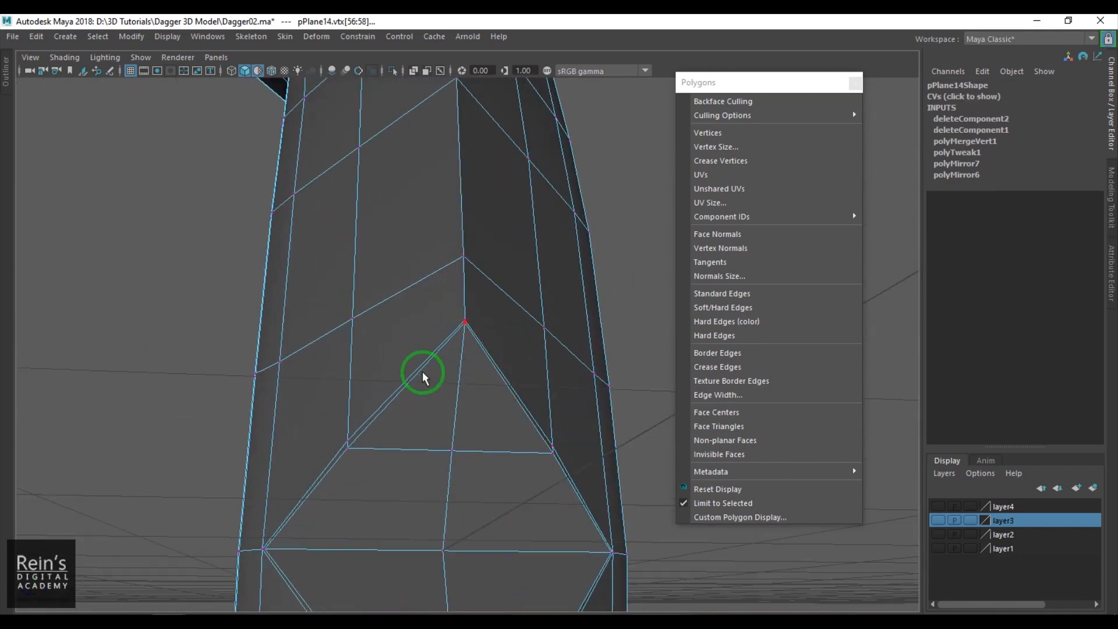
{"action": "scroll", "coordinate": [424, 378], "scroll_direction": "down", "scroll_amount": 10}
{"action": "left_click_drag", "start_coordinate": [324, 212], "coordinate": [602, 533]}
{"action": "left_click", "coordinate": [504, 420]}
- Select the guard's full centre ridge edge loop and bevel it with a fraction of 0.5 and 1 segment
{"action": "scroll", "coordinate": [507, 407], "scroll_direction": "up", "scroll_amount": 10}
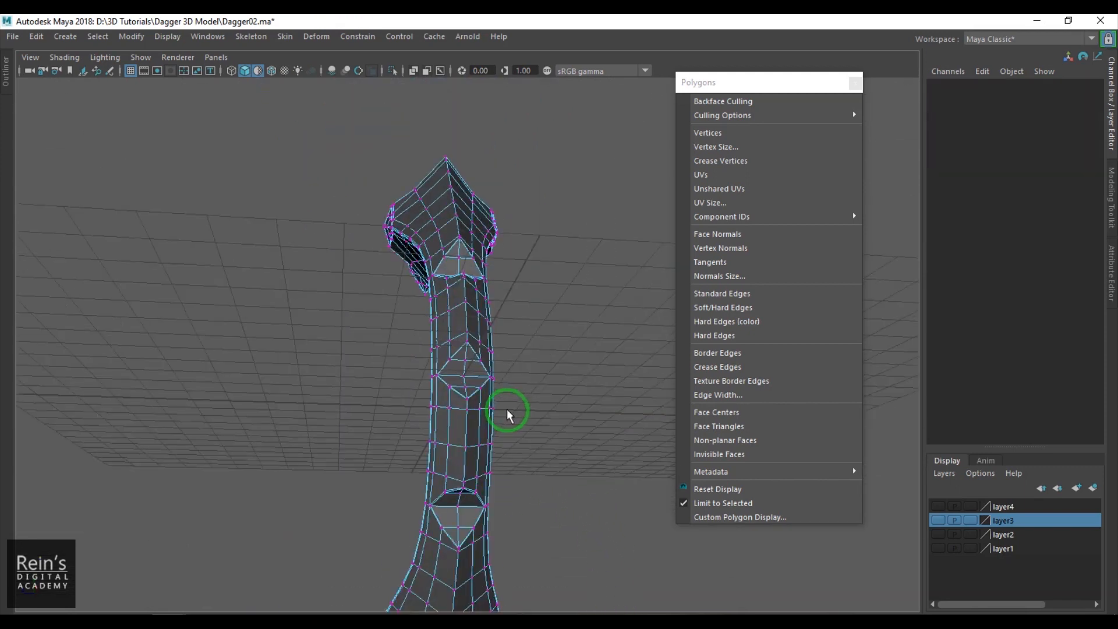
{"action": "scroll", "coordinate": [475, 441], "scroll_direction": "up", "scroll_amount": 2}
{"action": "right_click_drag", "start_coordinate": [475, 437], "coordinate": [470, 337]}
{"action": "double_click", "coordinate": [460, 265]}
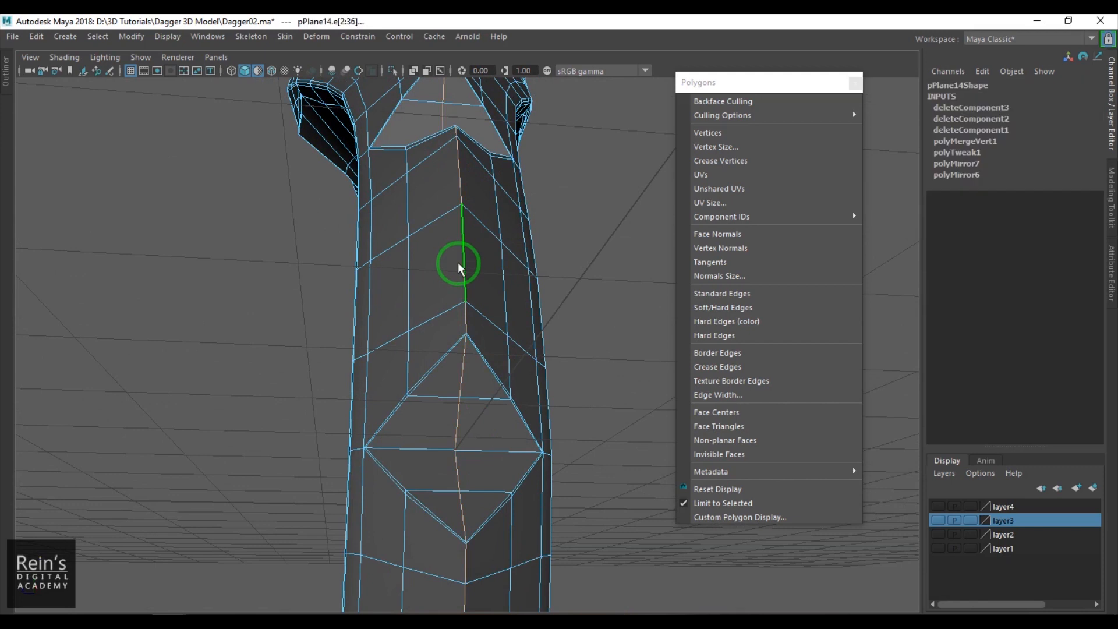
{"action": "scroll", "coordinate": [499, 419], "scroll_direction": "down", "scroll_amount": 5}
{"action": "left_click_drag", "start_coordinate": [473, 399], "coordinate": [324, 434], "text": "alt"}
{"action": "right_click_drag", "start_coordinate": [323, 418], "coordinate": [589, 459], "text": "alt"}
{"action": "left_click_drag", "start_coordinate": [589, 460], "coordinate": [467, 404], "text": "alt"}
{"action": "right_click_drag", "start_coordinate": [466, 404], "coordinate": [584, 494], "text": "alt"}
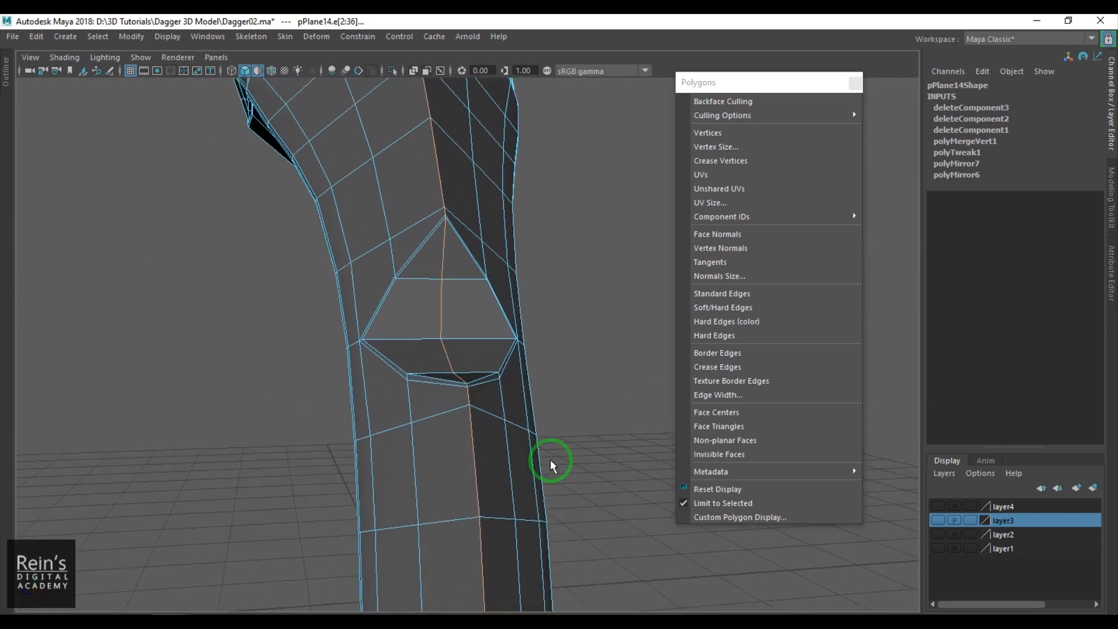
{"action": "key", "text": "ctrl+b"}
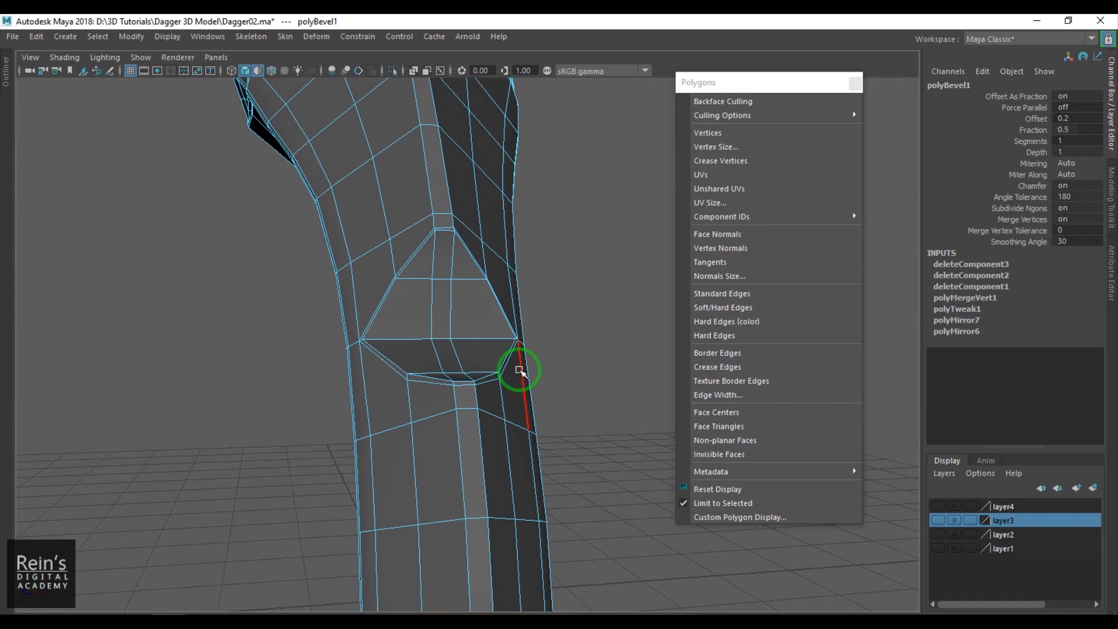
- Select the narrow beveled faces along the outer ridge on both sides of the guard's upper corner
{"action": "left_click_drag", "start_coordinate": [560, 356], "coordinate": [395, 305], "text": "alt"}
{"action": "left_click", "coordinate": [359, 242]}
{"action": "left_click", "coordinate": [384, 271], "text": "shift"}
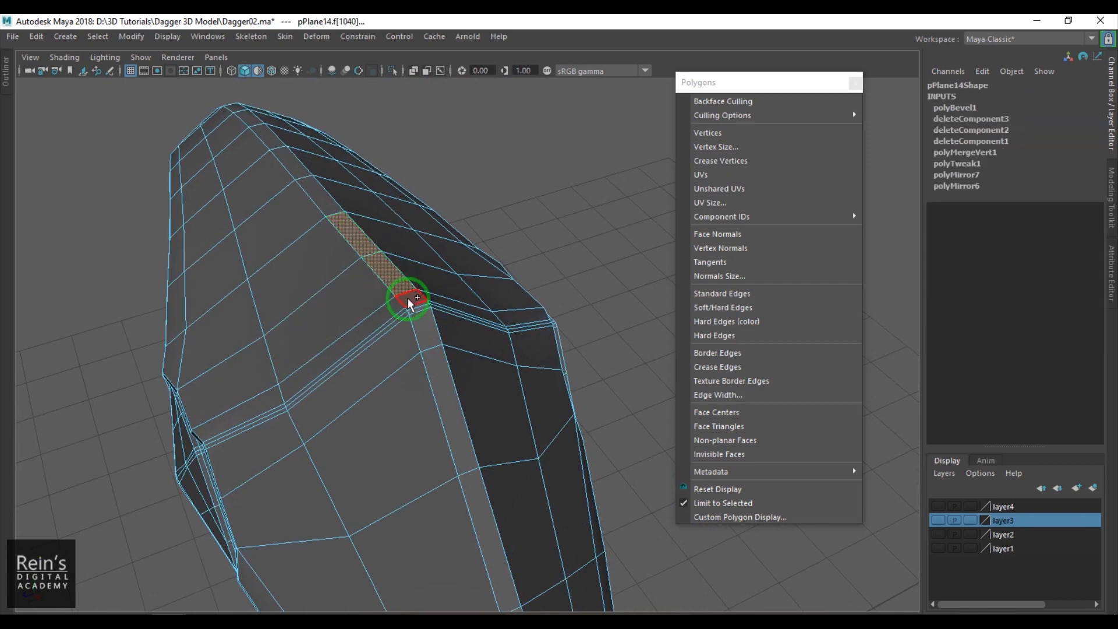
{"action": "left_click", "coordinate": [427, 320], "text": "shift"}
{"action": "left_click", "coordinate": [456, 387], "text": "shift"}
{"action": "right_click_drag", "start_coordinate": [479, 394], "coordinate": [432, 360], "text": "alt"}
{"action": "left_click_drag", "start_coordinate": [432, 360], "coordinate": [400, 305], "text": "alt"}
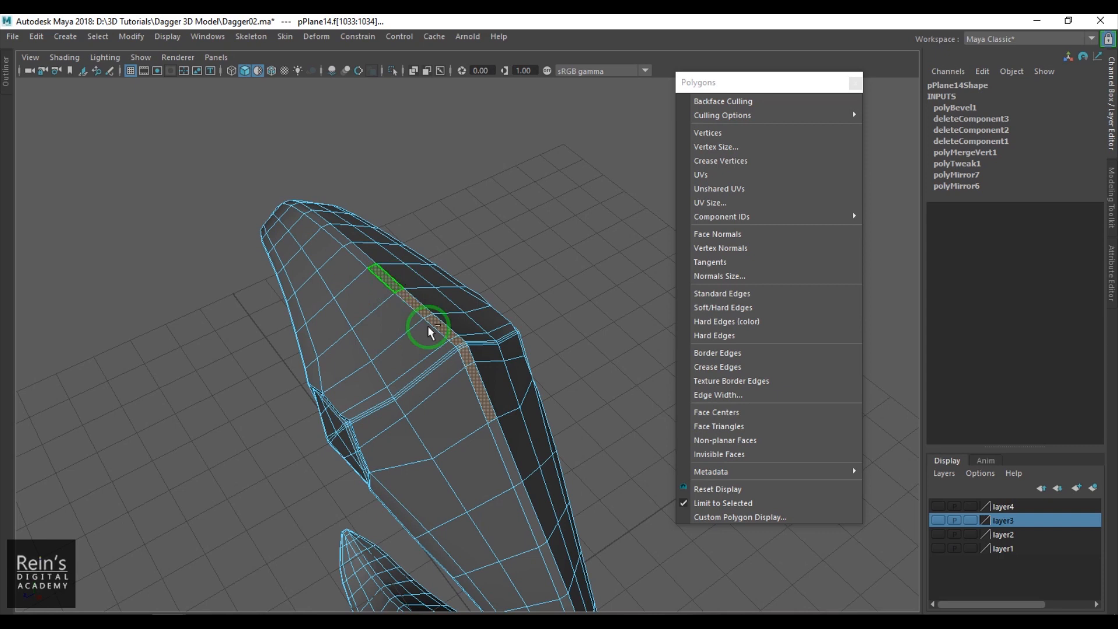
- Show layer2 with the blades and check where the upper blade's base meets the selected ridge faces
{"action": "left_click", "coordinate": [938, 506]}
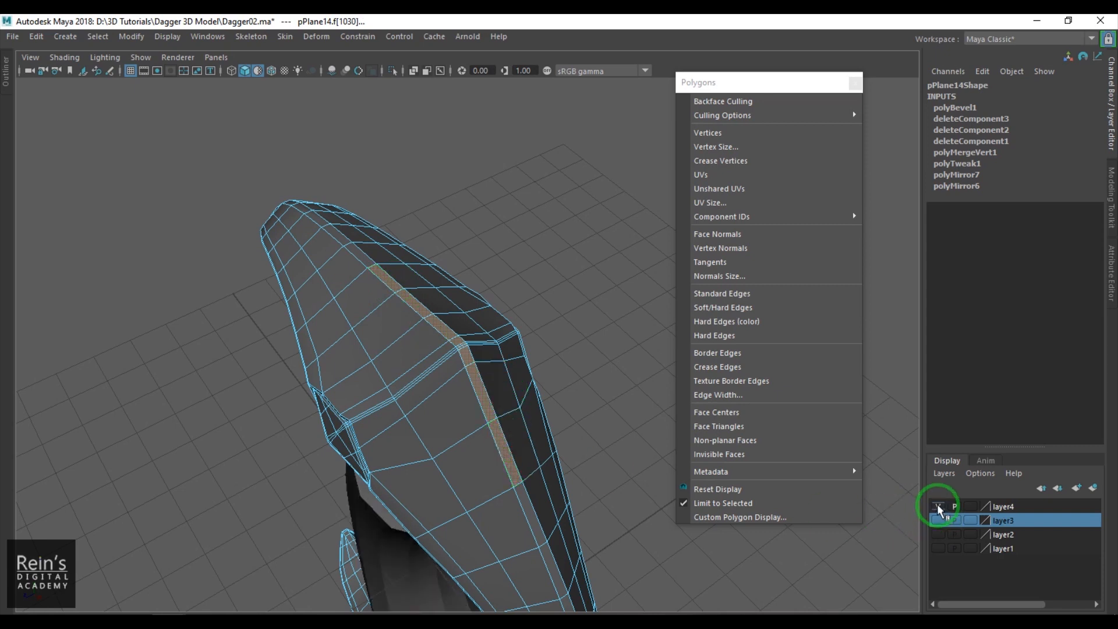
{"action": "left_click", "coordinate": [938, 507]}
{"action": "left_click", "coordinate": [938, 535]}
{"action": "left_click_drag", "start_coordinate": [827, 497], "coordinate": [399, 405], "text": "alt"}
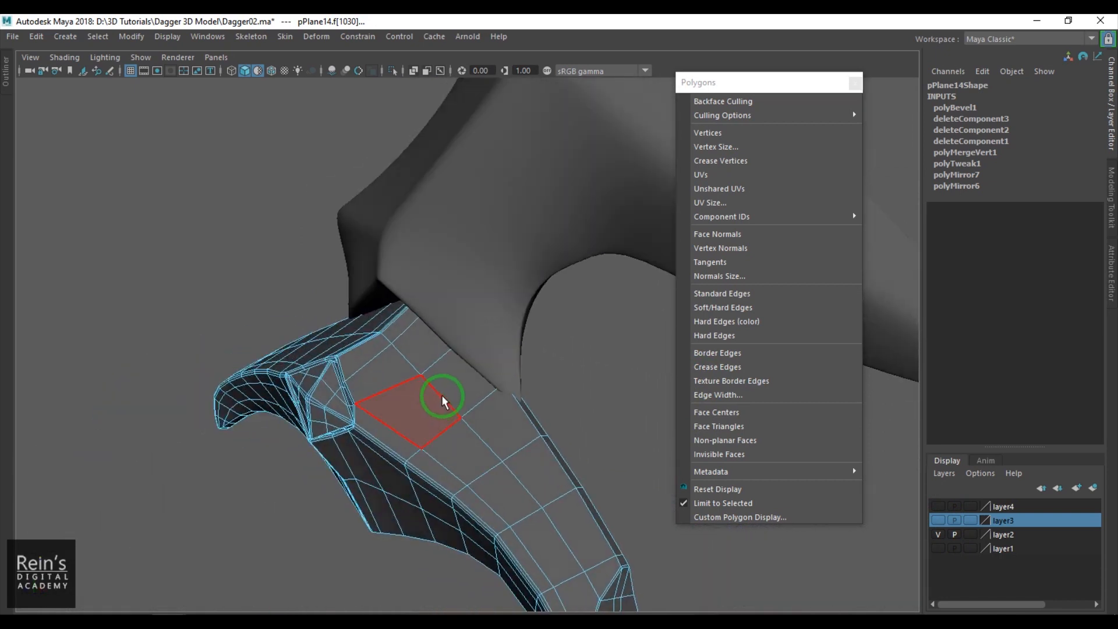
{"action": "key", "text": "4"}
{"action": "key", "text": "5"}
- Widen the selected ridge faces across the guard around the upper blade's base
{"action": "left_click_drag", "start_coordinate": [487, 411], "coordinate": [409, 414], "text": "alt"}
{"action": "left_click_drag", "start_coordinate": [281, 393], "coordinate": [224, 388]}
{"action": "right_click_drag", "start_coordinate": [269, 354], "coordinate": [387, 384], "text": "alt"}
{"action": "right_click_drag", "start_coordinate": [387, 384], "coordinate": [348, 384]}
- Try moving the individual guard vertices beside the ridge corner to fit around the blade's base
{"action": "left_click", "coordinate": [361, 352]}
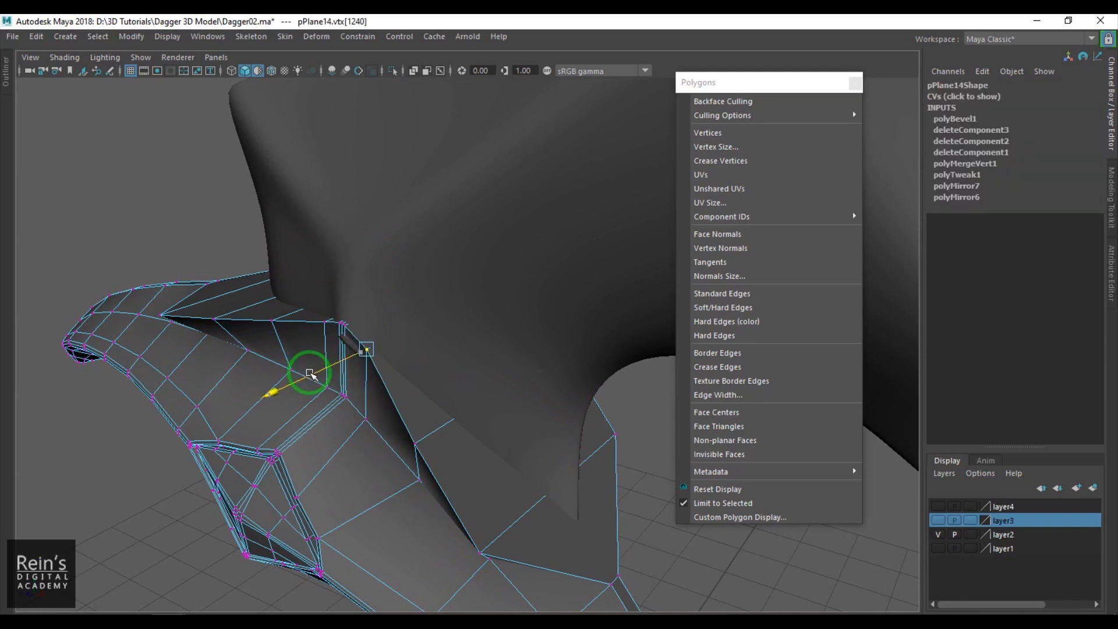
{"action": "left_click_drag", "start_coordinate": [476, 426], "coordinate": [403, 455], "text": "alt"}
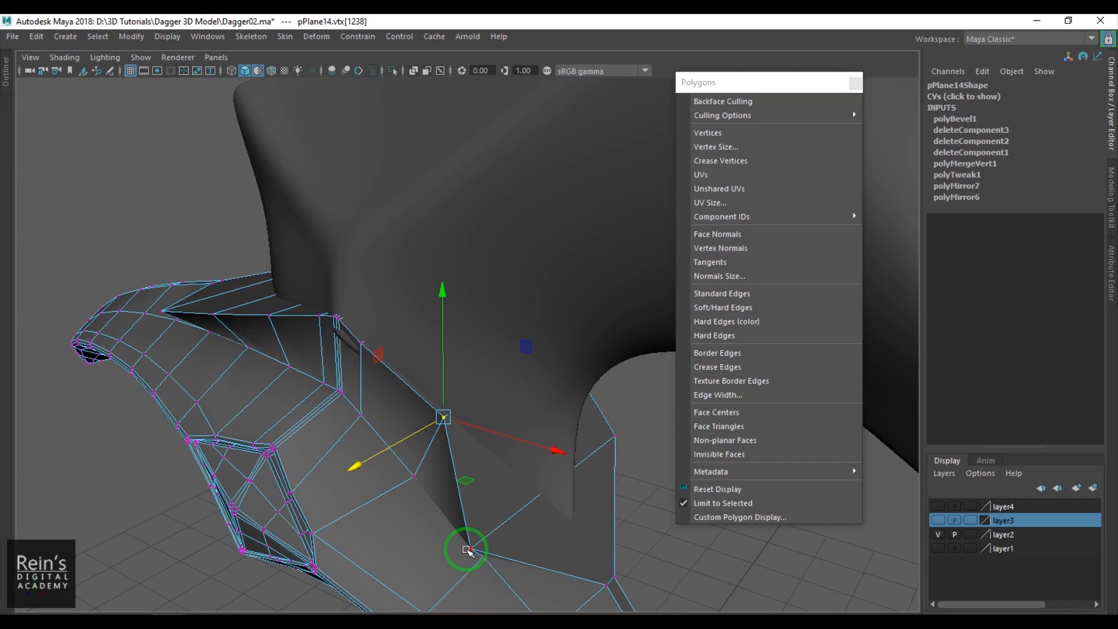
{"action": "left_click_drag", "start_coordinate": [431, 562], "coordinate": [529, 546]}
{"action": "left_click_drag", "start_coordinate": [632, 494], "coordinate": [392, 462], "text": "alt"}
- Try moving the guard vertices near the blade's lower spike and behind its base to close the fit
{"action": "left_click", "coordinate": [577, 440]}
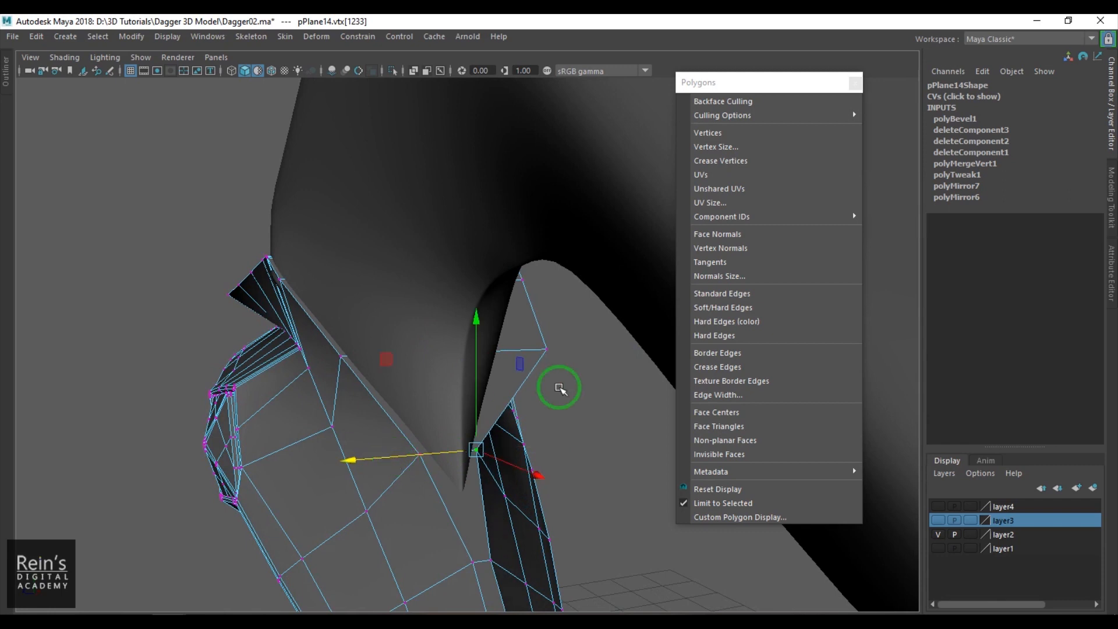
{"action": "left_click", "coordinate": [548, 351]}
{"action": "left_click_drag", "start_coordinate": [468, 355], "coordinate": [415, 363]}
{"action": "left_click_drag", "start_coordinate": [489, 372], "coordinate": [479, 331], "text": "alt"}
{"action": "left_click", "coordinate": [493, 303]}
{"action": "left_click_drag", "start_coordinate": [382, 296], "coordinate": [381, 296]}
{"action": "left_click_drag", "start_coordinate": [404, 335], "coordinate": [398, 340], "text": "alt"}
{"action": "left_click_drag", "start_coordinate": [410, 283], "coordinate": [289, 313]}
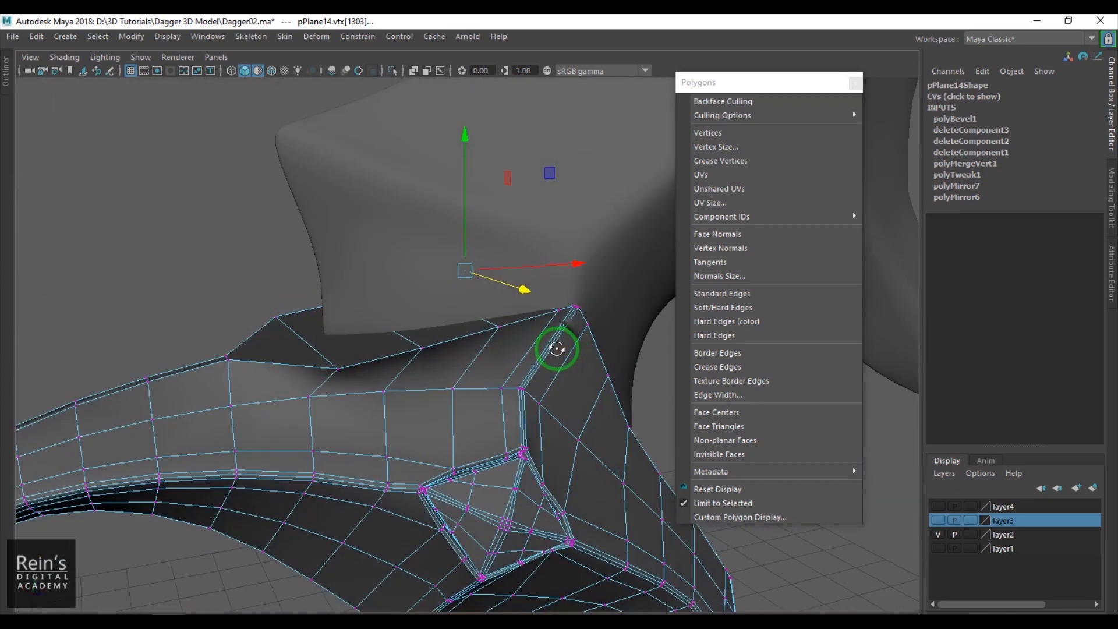
- Undo the individual vertex moves around the upper blade's base
{"action": "left_click_drag", "start_coordinate": [557, 349], "coordinate": [557, 352], "text": "alt"}
{"action": "key", "text": "ctrl+z"}
{"action": "key", "text": "ctrl+z"}
{"action": "key", "text": "ctrl+z"}
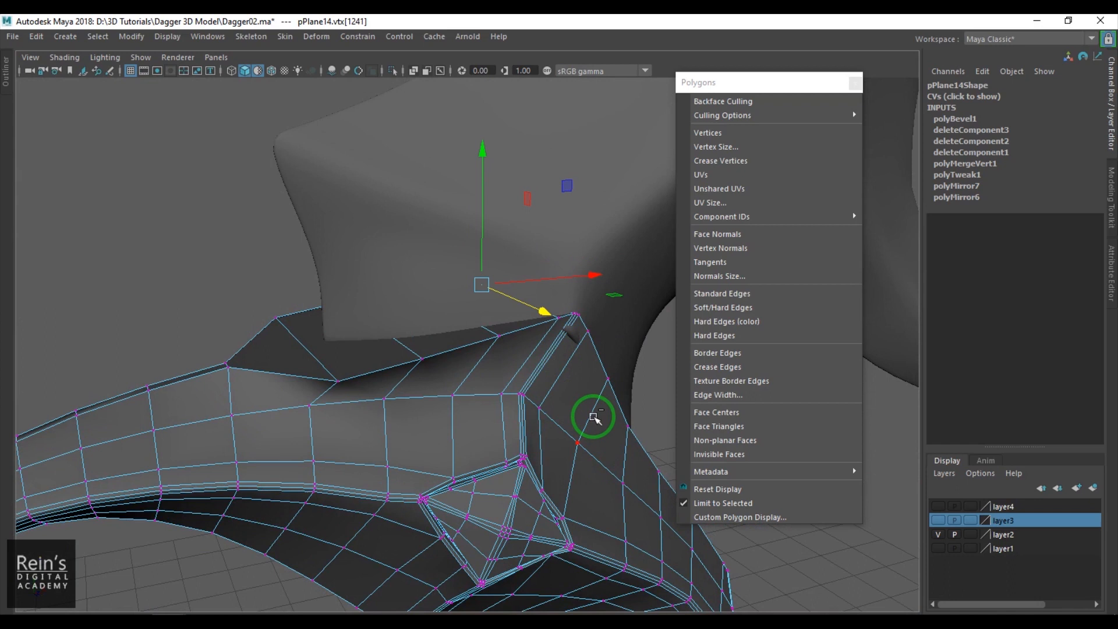
{"action": "key", "text": "ctrl+z"}
{"action": "key", "text": "ctrl+z"}
{"action": "key", "text": "ctrl+z"}
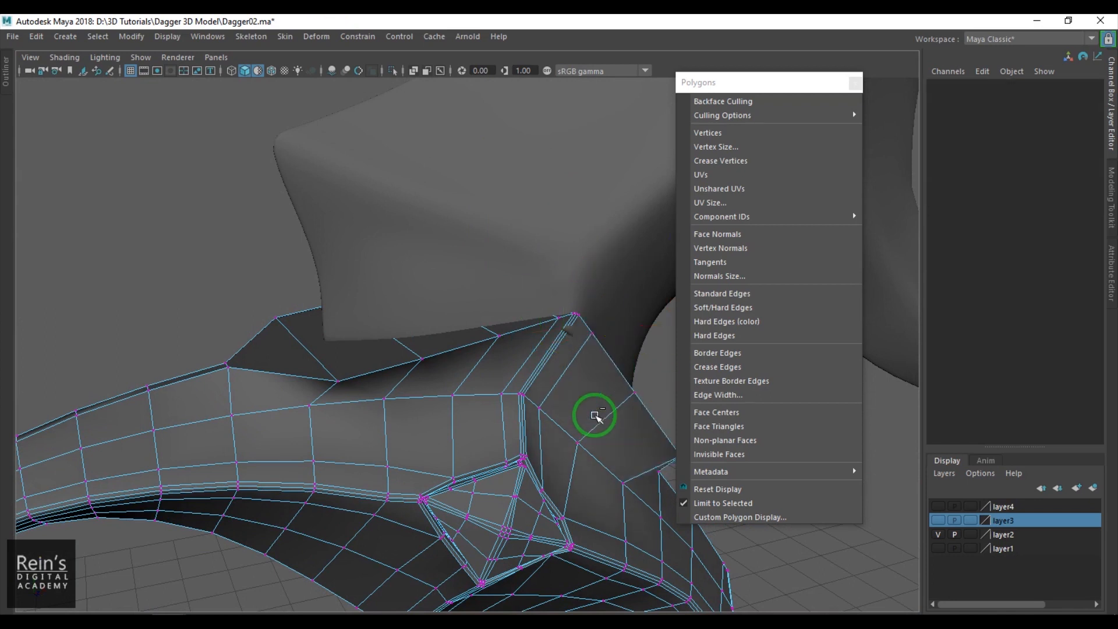
- Readjust the selected ridge faces sideways around the upper blade's base and check the fit from both sides
{"action": "mouse_move", "coordinate": [590, 414]}
{"action": "left_mouse_down", "text": "alt"}
{"action": "mouse_move", "coordinate": [579, 407]}
{"action": "mouse_move", "coordinate": [576, 418]}
{"action": "left_mouse_up", "text": "alt"}
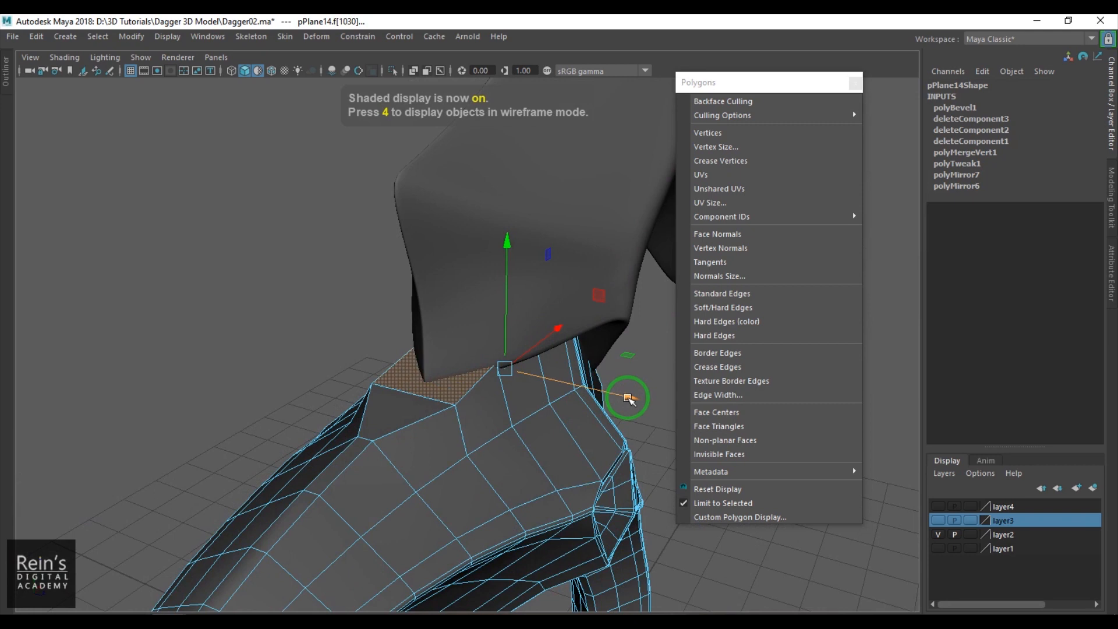
{"action": "left_click_drag", "start_coordinate": [626, 398], "coordinate": [863, 531]}
{"action": "left_click_drag", "start_coordinate": [430, 333], "coordinate": [404, 369], "text": "alt"}
{"action": "middle_click_drag", "start_coordinate": [404, 369], "coordinate": [337, 350], "text": "alt"}
- Return the guard to object selection, restore the standard interface, and close the floating polygon display options
{"action": "right_click_drag", "start_coordinate": [353, 379], "coordinate": [406, 353]}
{"action": "key", "text": "ctrl+space"}
{"action": "left_click", "coordinate": [855, 82]}
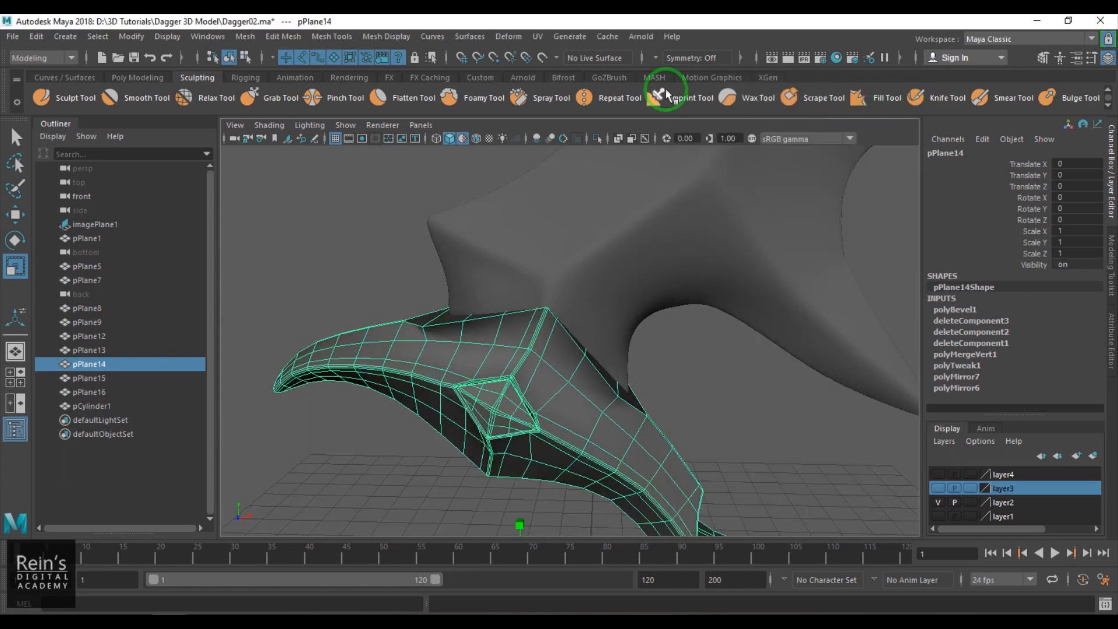
- Turn on Object Z symmetry and move the guard's upper-edge vertices beside the central ridge sideways against the upper blade
{"action": "left_click", "coordinate": [656, 59]}
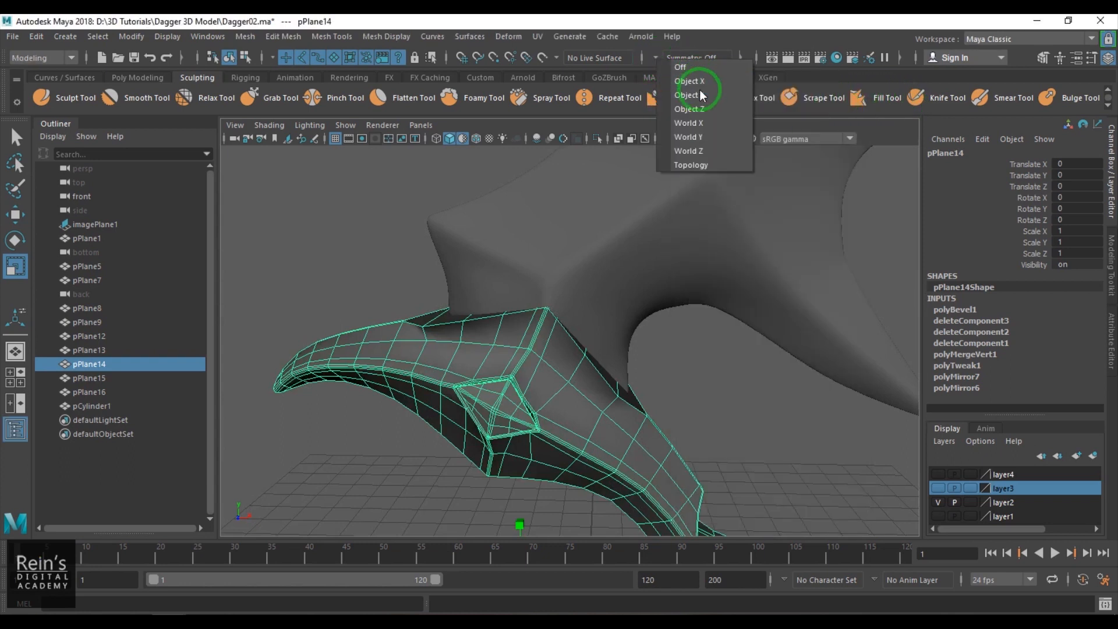
{"action": "left_click", "coordinate": [700, 110]}
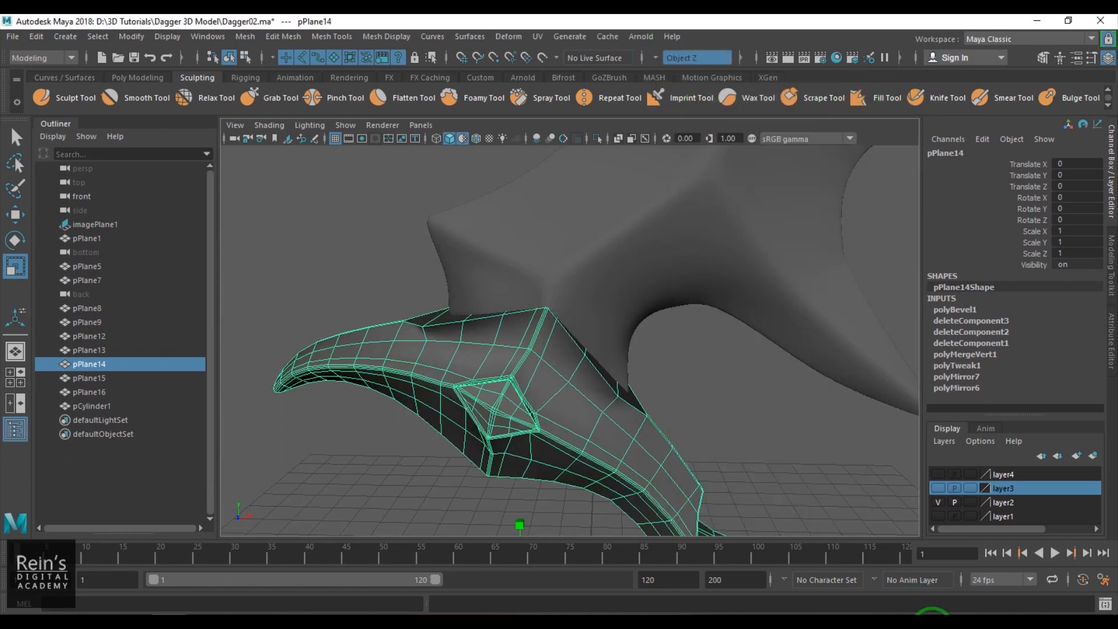
{"action": "left_click", "coordinate": [965, 626]}
{"action": "right_click_drag", "start_coordinate": [492, 220], "coordinate": [708, 367], "text": "alt"}
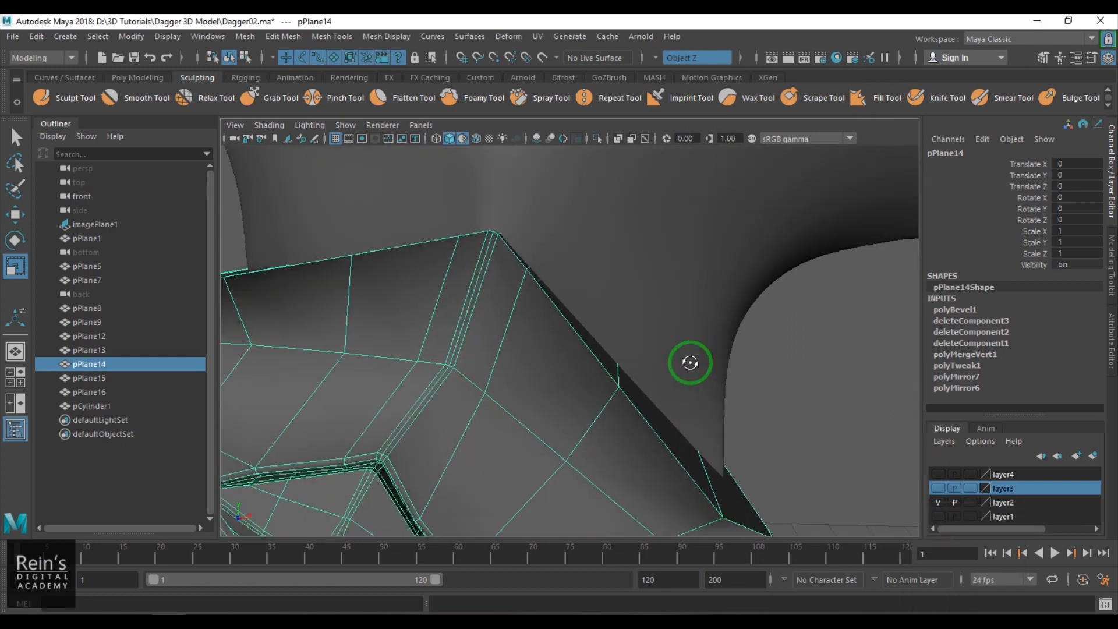
{"action": "left_click_drag", "start_coordinate": [708, 367], "coordinate": [641, 367], "text": "alt"}
{"action": "key", "text": "F9"}
{"action": "middle_click_drag", "start_coordinate": [519, 435], "coordinate": [478, 341], "text": "alt"}
{"action": "left_click", "coordinate": [499, 441]}
{"action": "key", "text": "w"}
{"action": "left_click_drag", "start_coordinate": [444, 474], "coordinate": [561, 428]}
{"action": "left_click", "coordinate": [414, 293]}
{"action": "left_click_drag", "start_coordinate": [373, 307], "coordinate": [431, 298]}
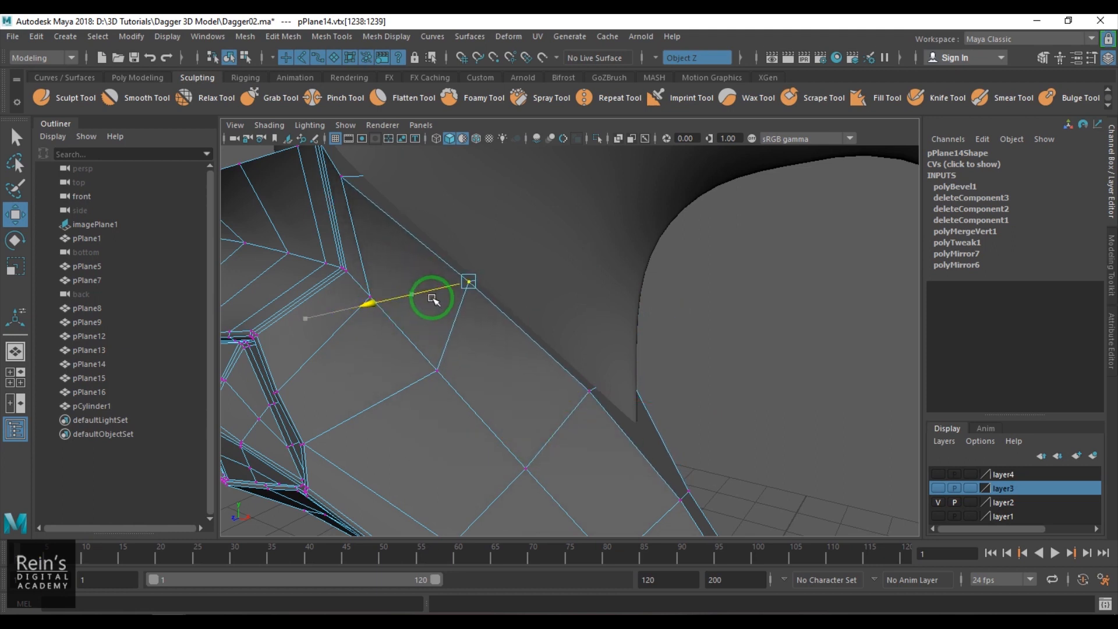
- Move the next upper-edge vertices of the guard, toward the blade's lower spike, sideways to fit the blade surface
{"action": "left_click_drag", "start_coordinate": [550, 316], "coordinate": [604, 340], "text": "alt"}
{"action": "left_click", "coordinate": [560, 351]}
{"action": "left_click_drag", "start_coordinate": [517, 361], "coordinate": [529, 358]}
{"action": "left_click_drag", "start_coordinate": [510, 297], "coordinate": [564, 407], "text": "alt"}
{"action": "left_click_drag", "start_coordinate": [558, 428], "coordinate": [514, 397], "text": "alt"}
- Adjust the upper-edge vertices on the guard's horn side sideways so they wrap around the blade's base
{"action": "left_click_drag", "start_coordinate": [257, 454], "coordinate": [710, 587], "text": "ctrl"}
{"action": "mouse_move", "coordinate": [444, 346]}
{"action": "left_mouse_down", "text": "alt"}
{"action": "mouse_move", "coordinate": [419, 335]}
{"action": "mouse_move", "coordinate": [452, 356]}
{"action": "left_mouse_up", "text": "alt"}
{"action": "left_click", "coordinate": [476, 341]}
{"action": "left_click_drag", "start_coordinate": [389, 348], "coordinate": [408, 339]}
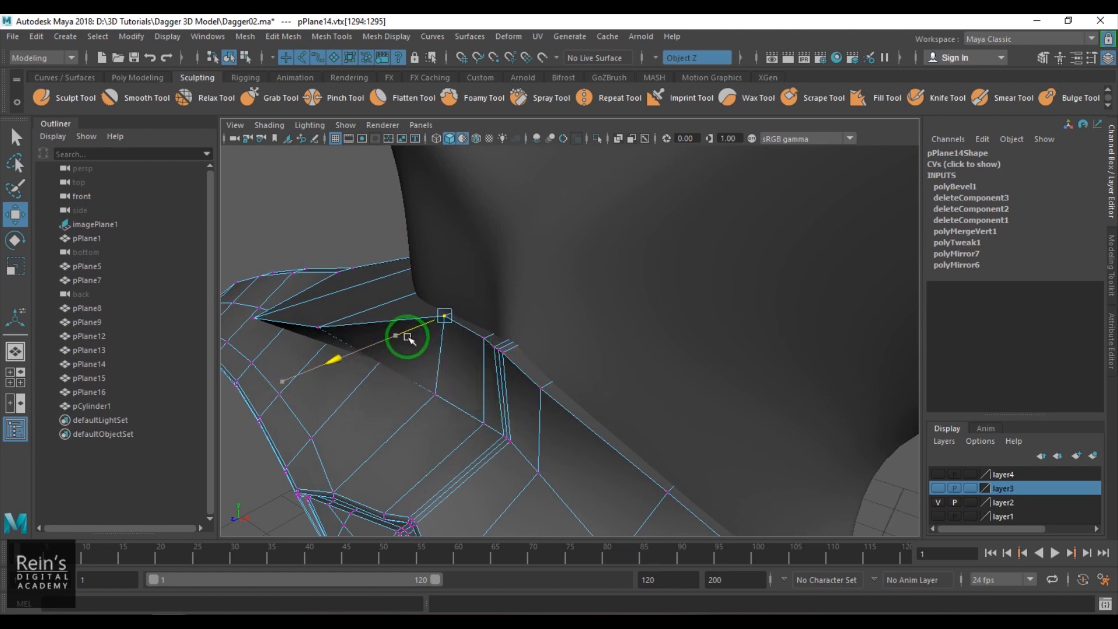
{"action": "middle_click_drag", "start_coordinate": [408, 336], "coordinate": [557, 361], "text": "alt"}
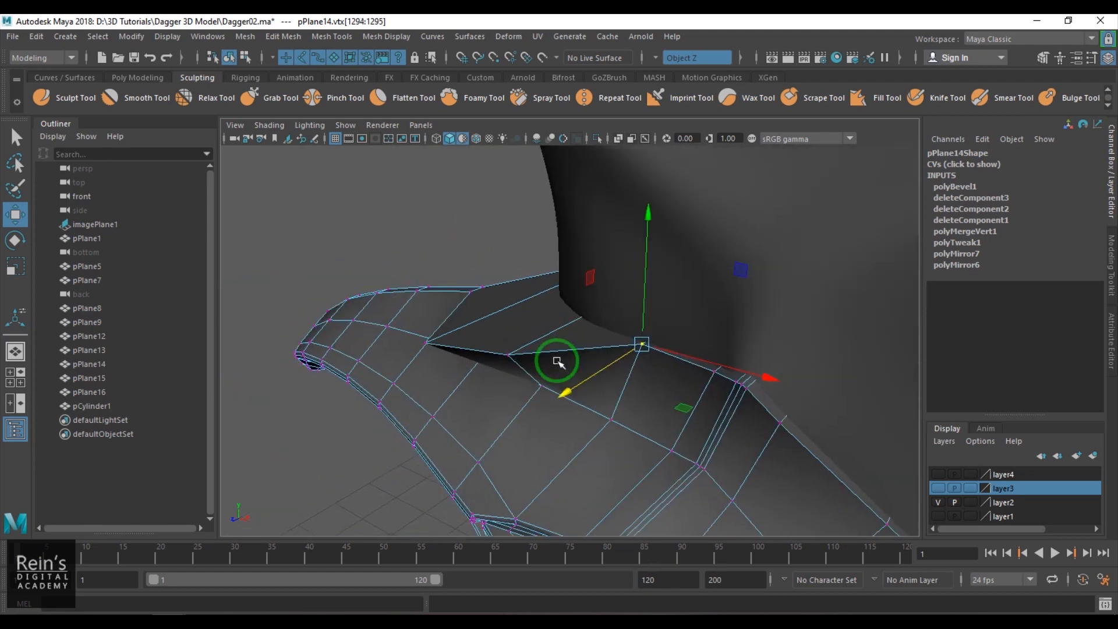
{"action": "left_click", "coordinate": [507, 355]}
{"action": "left_click_drag", "start_coordinate": [446, 386], "coordinate": [549, 383]}
{"action": "left_click_drag", "start_coordinate": [424, 407], "coordinate": [502, 322]}
{"action": "scroll", "coordinate": [547, 331], "scroll_direction": "down", "scroll_amount": 5}
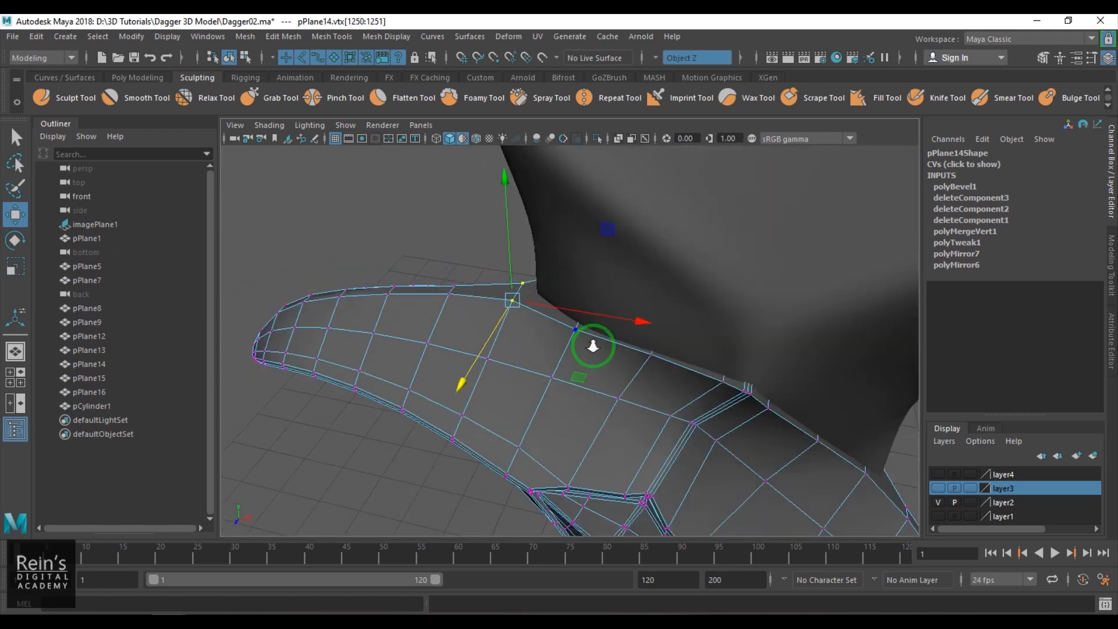
{"action": "left_click_drag", "start_coordinate": [571, 334], "coordinate": [641, 349], "text": "alt"}
- Pull the side vertex of the guard below the blade's spike outward along Z
{"action": "left_click", "coordinate": [840, 419]}
{"action": "scroll", "coordinate": [786, 408], "scroll_direction": "down", "scroll_amount": 4}
{"action": "left_click_drag", "start_coordinate": [751, 400], "coordinate": [718, 397], "text": "alt"}
{"action": "right_click_drag", "start_coordinate": [717, 397], "coordinate": [726, 362]}
{"action": "left_click", "coordinate": [726, 362]}
{"action": "left_click_drag", "start_coordinate": [670, 402], "coordinate": [566, 370], "text": "alt"}
{"action": "scroll", "coordinate": [527, 388], "scroll_direction": "up", "scroll_amount": 4}
{"action": "left_click", "coordinate": [567, 369]}
{"action": "scroll", "coordinate": [612, 381], "scroll_direction": "up", "scroll_amount": 4}
{"action": "right_click_drag", "start_coordinate": [636, 392], "coordinate": [594, 367]}
{"action": "left_click_drag", "start_coordinate": [592, 323], "coordinate": [620, 355]}
{"action": "left_click_drag", "start_coordinate": [621, 358], "coordinate": [365, 331], "text": "alt"}
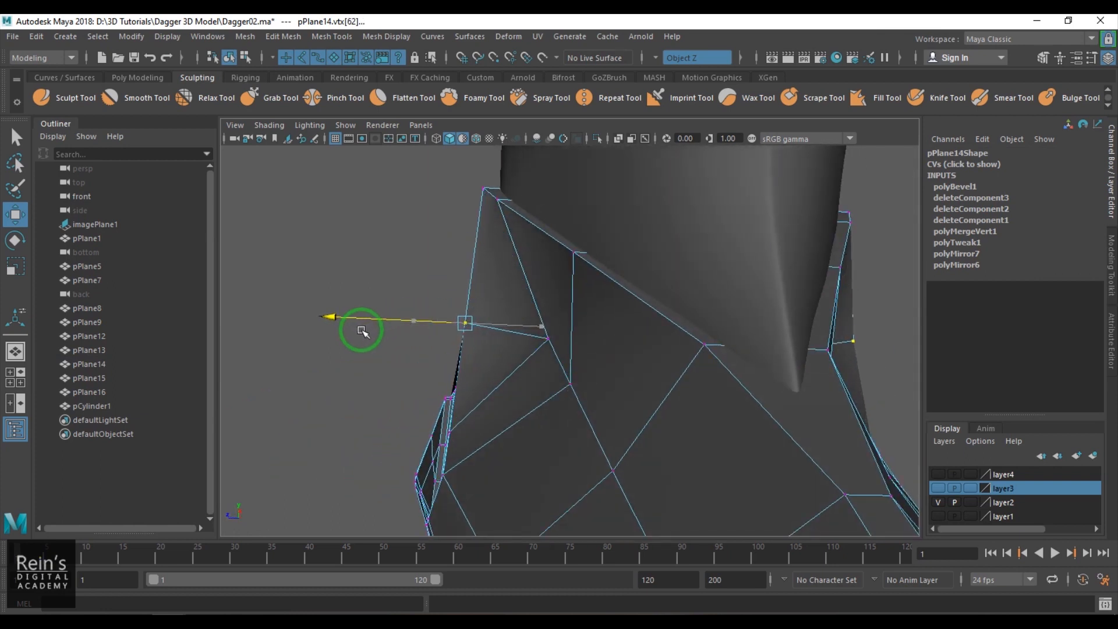
- Move the neighbouring side vertices below the upper blade outward along Z and return the guard to object mode
{"action": "left_click_drag", "start_coordinate": [475, 341], "coordinate": [546, 352]}
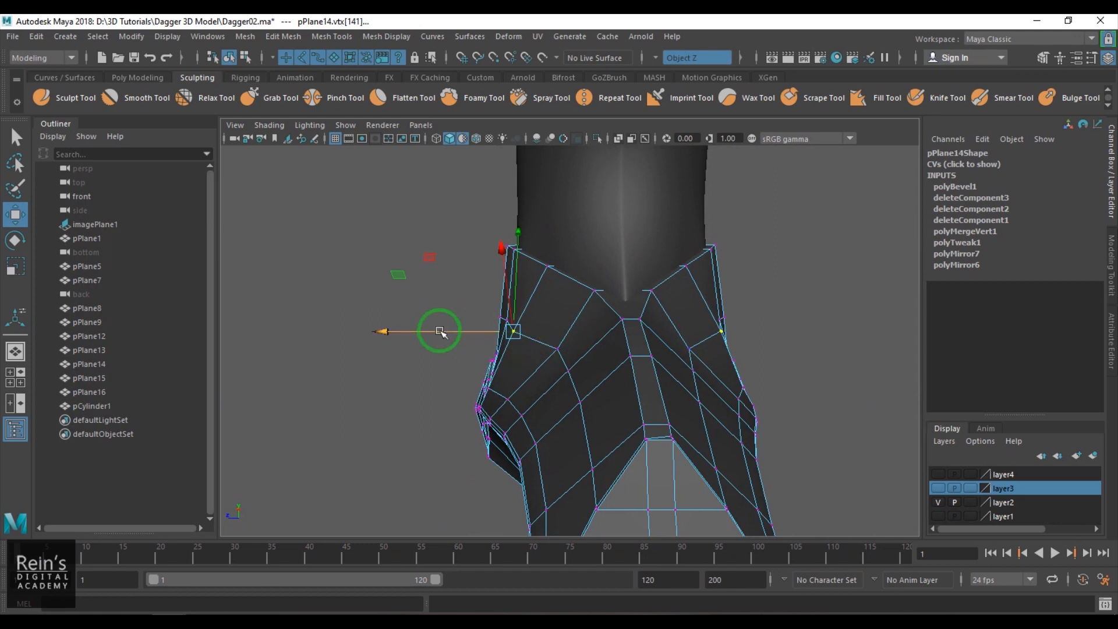
{"action": "left_click_drag", "start_coordinate": [464, 338], "coordinate": [629, 337], "text": "alt"}
{"action": "left_click_drag", "start_coordinate": [561, 348], "coordinate": [716, 259], "text": "alt"}
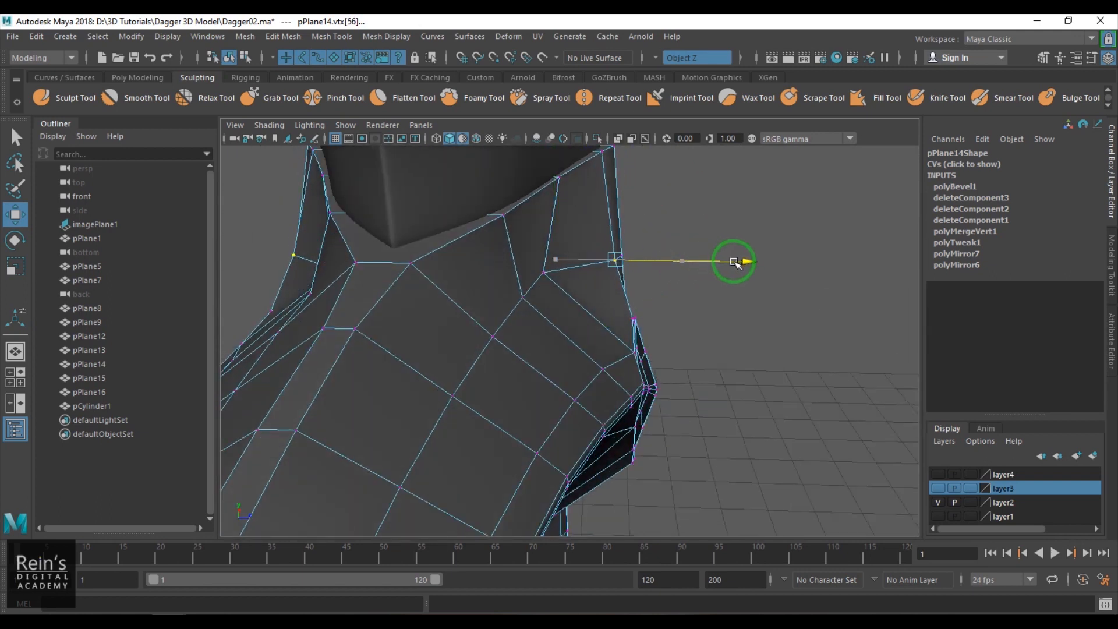
{"action": "left_click_drag", "start_coordinate": [551, 275], "coordinate": [625, 311]}
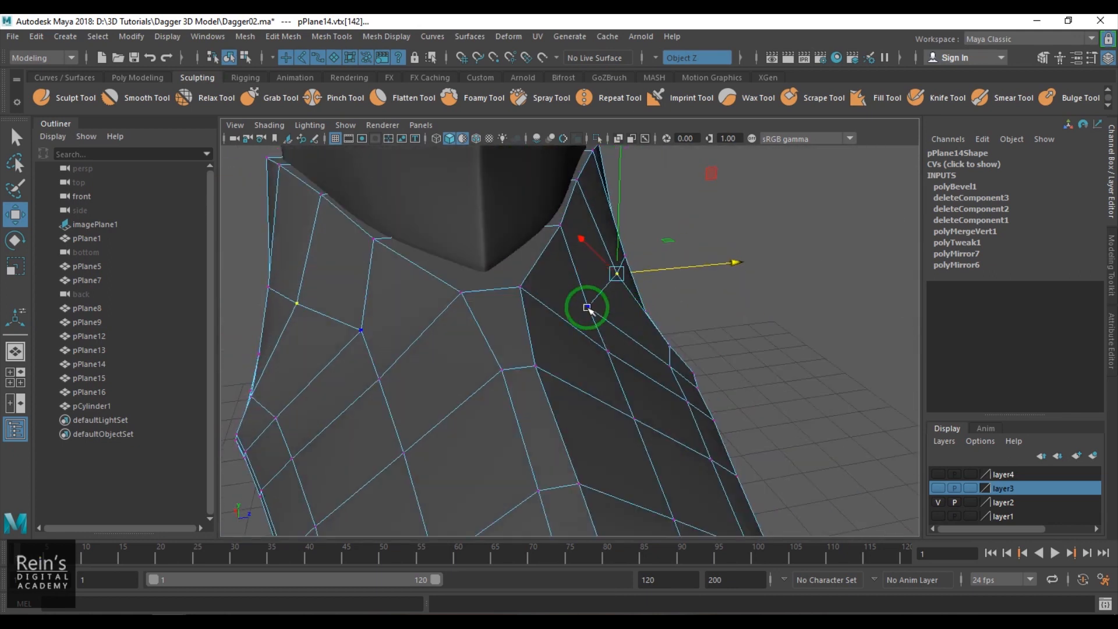
{"action": "scroll", "coordinate": [604, 372], "scroll_direction": "down", "scroll_amount": 5}
{"action": "right_click_drag", "start_coordinate": [603, 372], "coordinate": [669, 326]}
{"action": "left_click", "coordinate": [739, 272]}
{"action": "left_click_drag", "start_coordinate": [739, 271], "coordinate": [467, 316], "text": "alt"}
{"action": "scroll", "coordinate": [618, 356], "scroll_direction": "down", "scroll_amount": 4}
{"action": "left_click_drag", "start_coordinate": [619, 356], "coordinate": [692, 322], "text": "alt"}
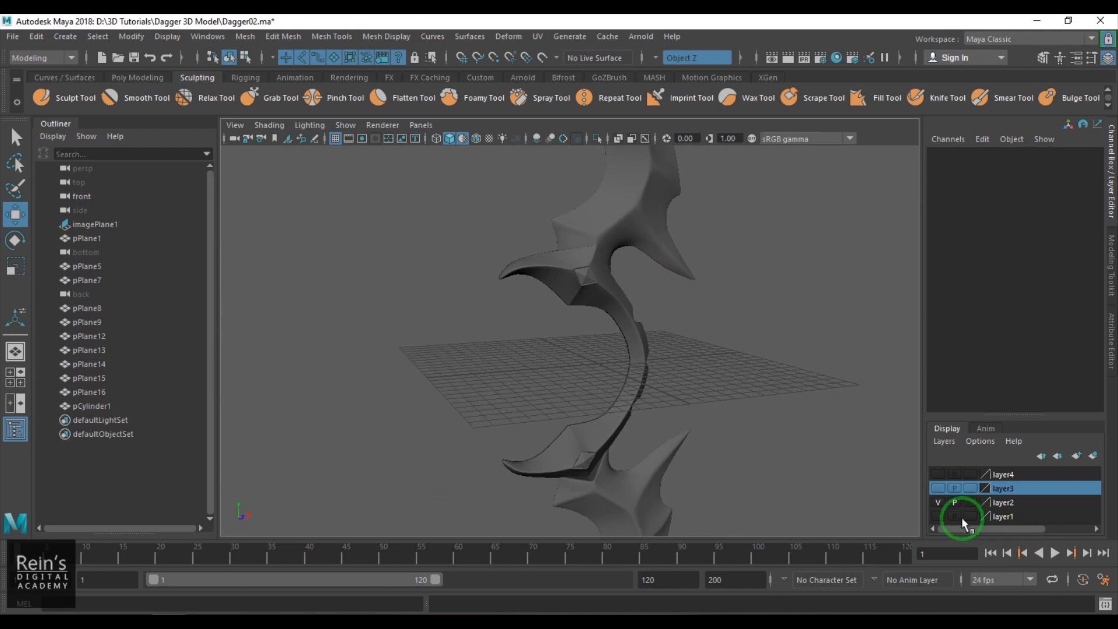
- Show layer4 and layer3 and compare the guard with the handle and reference image in the wireframe front view
{"action": "left_click", "coordinate": [938, 474]}
{"action": "right_click_drag", "start_coordinate": [466, 324], "coordinate": [585, 379], "text": "alt"}
{"action": "left_click", "coordinate": [585, 378]}
{"action": "mouse_move", "coordinate": [599, 389]}
{"action": "left_mouse_down", "text": "alt"}
{"action": "mouse_move", "coordinate": [594, 374]}
{"action": "mouse_move", "coordinate": [648, 387]}
{"action": "mouse_move", "coordinate": [610, 379]}
{"action": "mouse_move", "coordinate": [656, 411]}
{"action": "mouse_move", "coordinate": [736, 404]}
{"action": "mouse_move", "coordinate": [605, 396]}
{"action": "left_mouse_up", "text": "alt"}
{"action": "key", "text": "space"}
{"action": "key", "text": "space"}
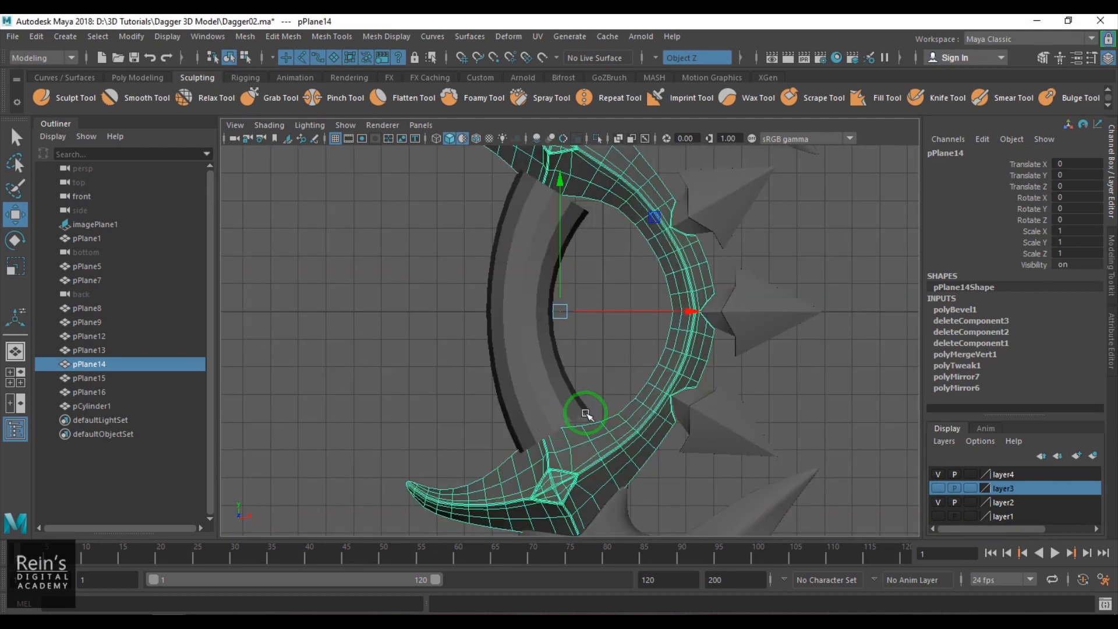
{"action": "left_click", "coordinate": [939, 488]}
{"action": "middle_click_drag", "start_coordinate": [495, 243], "coordinate": [529, 310], "text": "alt"}
{"action": "scroll", "coordinate": [528, 310], "scroll_direction": "up", "scroll_amount": 4}
{"action": "key", "text": "4"}
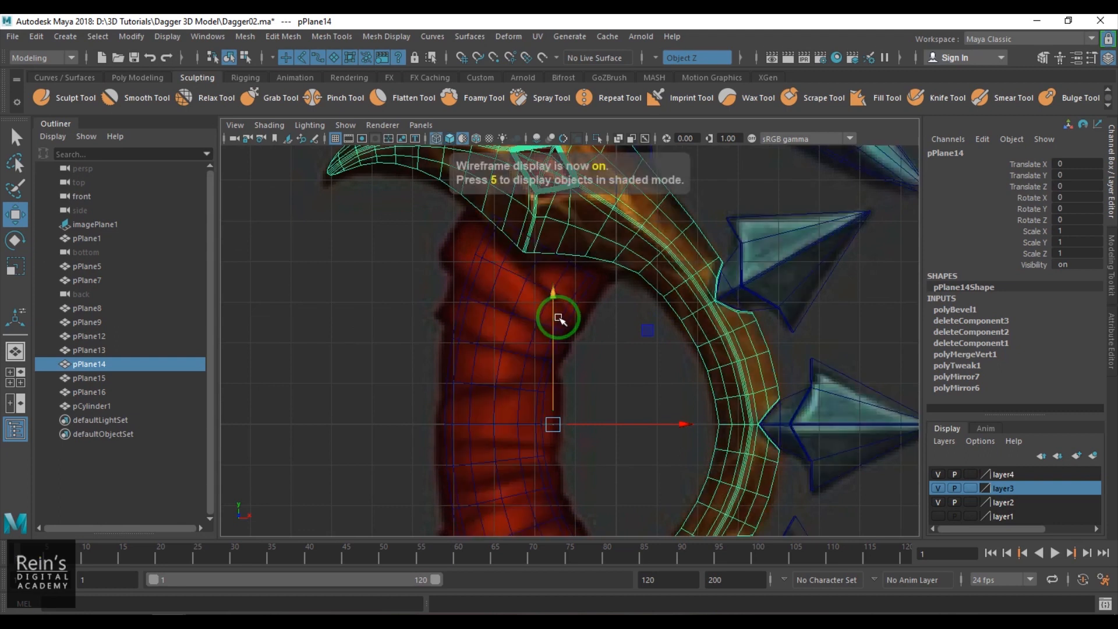
- Return to the shaded perspective view and hide layer4 to expose the underside of the upper guard
{"action": "key", "text": "5"}
{"action": "key", "text": "space"}
{"action": "key", "text": "space"}
{"action": "left_click_drag", "start_coordinate": [553, 318], "coordinate": [570, 315], "text": "alt"}
{"action": "left_click", "coordinate": [938, 475]}
{"action": "left_click_drag", "start_coordinate": [550, 390], "coordinate": [548, 362], "text": "alt"}
{"action": "scroll", "coordinate": [499, 354], "scroll_direction": "up", "scroll_amount": 3}
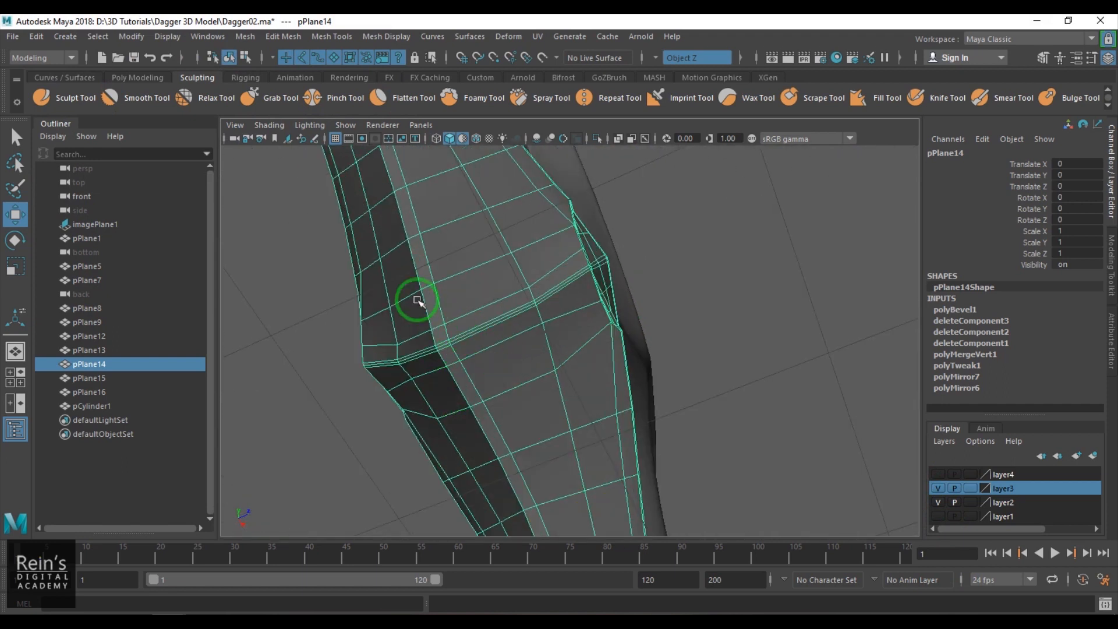
- Select the narrow strip of faces along the guard's underside up to the beveled ridge and undo the mistaken picks
{"action": "key", "text": "F11"}
{"action": "left_click", "coordinate": [411, 219]}
{"action": "left_click", "coordinate": [421, 264], "text": "shift"}
{"action": "left_click", "coordinate": [441, 337], "text": "shift"}
{"action": "left_click", "coordinate": [446, 352], "text": "shift"}
{"action": "left_click", "coordinate": [447, 352], "text": "shift"}
{"action": "left_click", "coordinate": [451, 362], "text": "shift"}
{"action": "right_click_drag", "start_coordinate": [421, 382], "coordinate": [499, 464], "text": "alt"}
{"action": "key", "text": "ctrl+z"}
{"action": "key", "text": "ctrl+z"}
- Extend the underside face selection past the beveled ridge and turn symmetry off
{"action": "left_click", "coordinate": [356, 346], "text": "shift"}
{"action": "left_click", "coordinate": [356, 349], "text": "shift"}
{"action": "left_click", "coordinate": [374, 370], "text": "shift"}
{"action": "left_click", "coordinate": [401, 407], "text": "shift"}
{"action": "left_click", "coordinate": [435, 473], "text": "shift"}
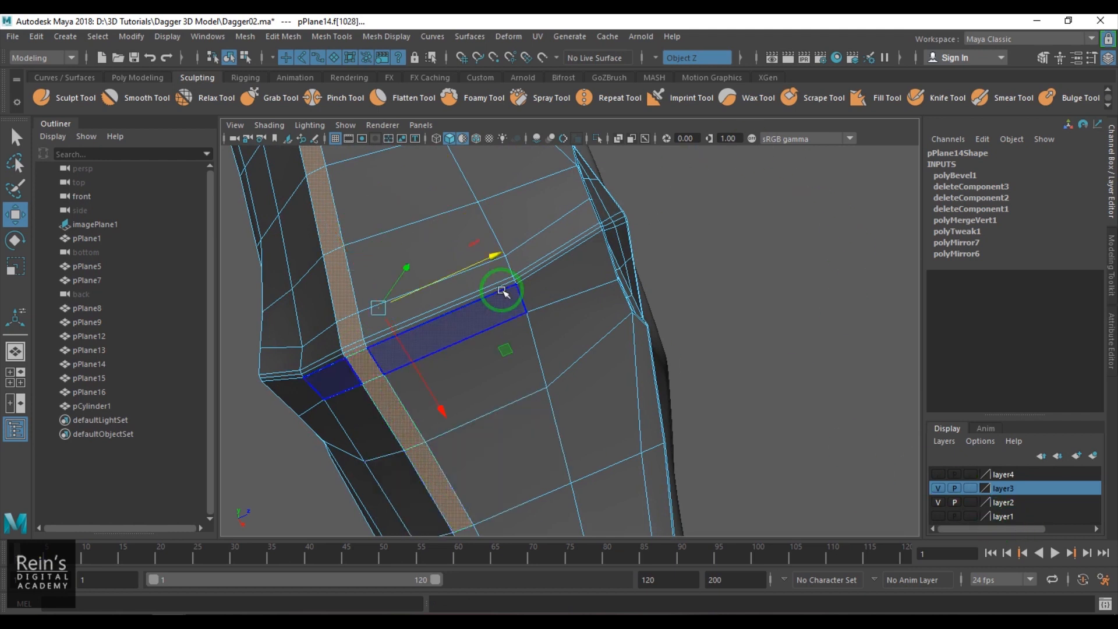
{"action": "left_click", "coordinate": [656, 58]}
{"action": "left_click", "coordinate": [675, 70]}
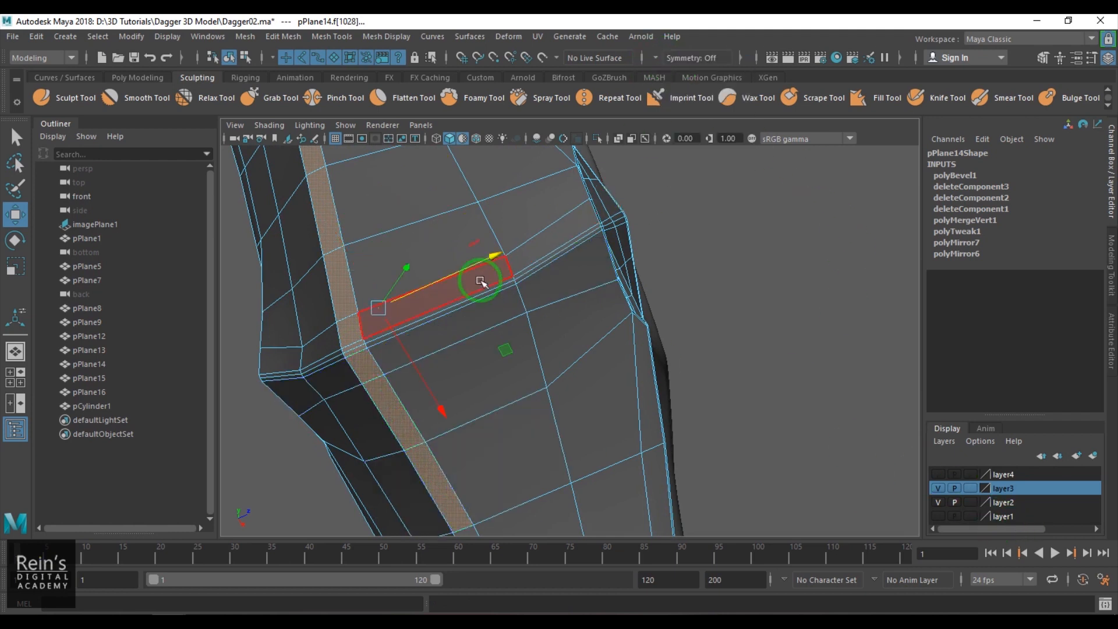
- Show layer4 again and scale the selected underside faces sideways to widen the guard around the handle
{"action": "scroll", "coordinate": [499, 275], "scroll_direction": "down", "scroll_amount": 3}
{"action": "left_click", "coordinate": [937, 474]}
{"action": "left_click_drag", "start_coordinate": [746, 437], "coordinate": [611, 417], "text": "alt"}
{"action": "left_click", "coordinate": [751, 453], "text": "shift"}
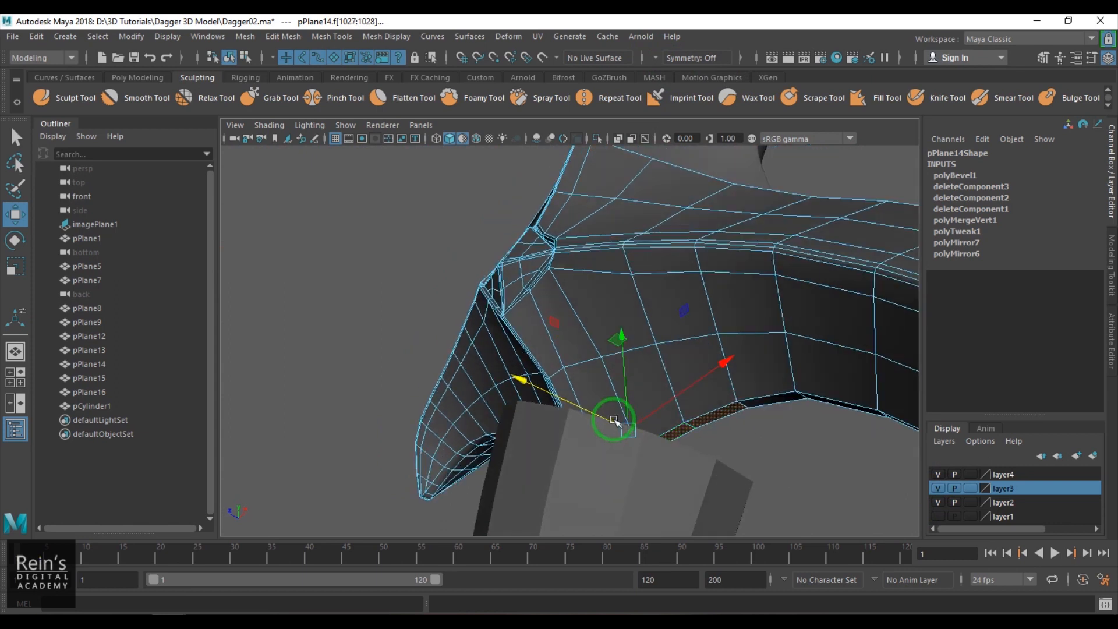
{"action": "key", "text": "r"}
{"action": "mouse_move", "coordinate": [528, 383]}
{"action": "left_mouse_down"}
{"action": "mouse_move", "coordinate": [332, 324]}
{"action": "mouse_move", "coordinate": [474, 386]}
{"action": "mouse_move", "coordinate": [223, 199]}
{"action": "mouse_move", "coordinate": [482, 369]}
{"action": "mouse_move", "coordinate": [522, 374]}
{"action": "mouse_move", "coordinate": [554, 407]}
{"action": "mouse_move", "coordinate": [669, 429]}
{"action": "mouse_move", "coordinate": [738, 459]}
{"action": "mouse_move", "coordinate": [589, 470]}
{"action": "mouse_move", "coordinate": [508, 381]}
{"action": "left_mouse_up"}
{"action": "left_click_drag", "start_coordinate": [541, 426], "coordinate": [566, 391], "text": "alt"}
{"action": "right_click_drag", "start_coordinate": [552, 326], "coordinate": [682, 240]}
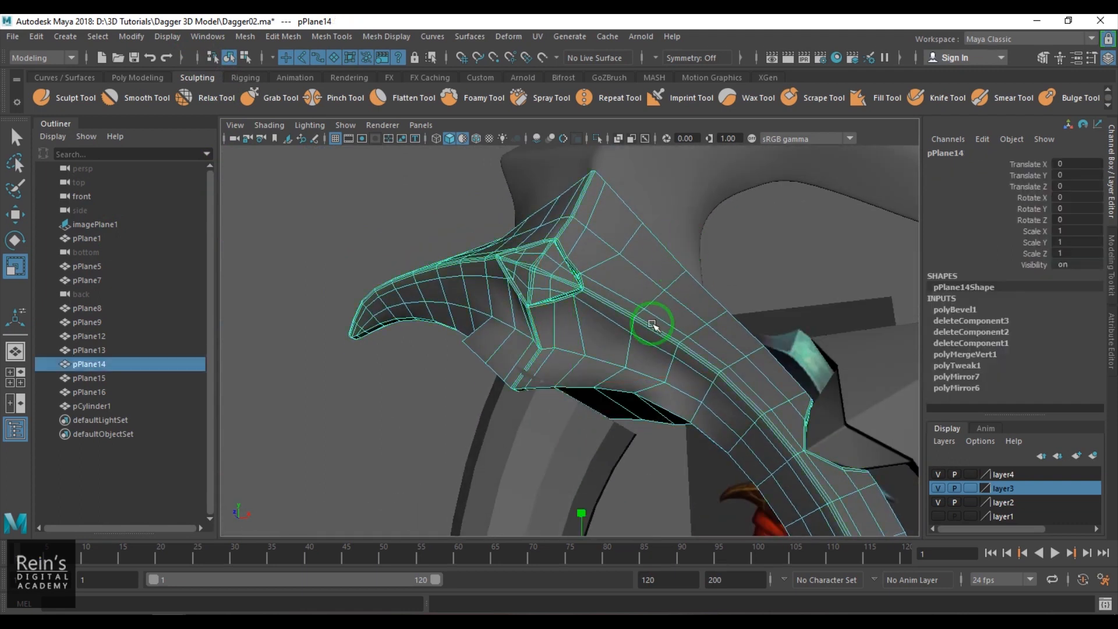
- Try Object X symmetry on the guard and settle on Object Z symmetry
{"action": "left_click", "coordinate": [658, 58]}
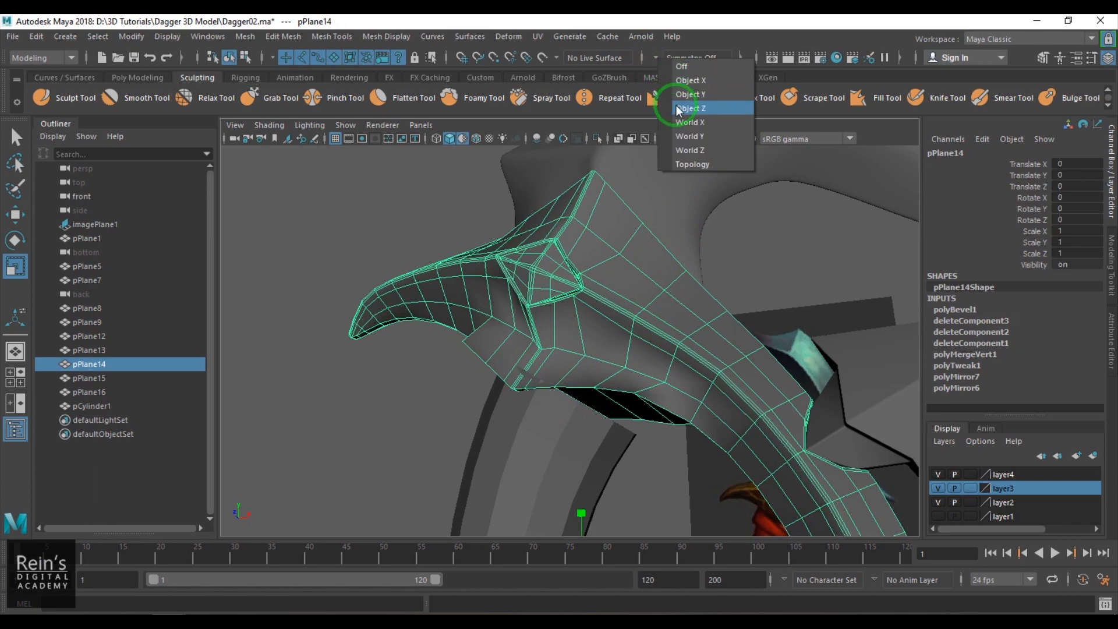
{"action": "left_click", "coordinate": [689, 80]}
{"action": "left_click_drag", "start_coordinate": [513, 303], "coordinate": [460, 297], "text": "alt"}
{"action": "left_click", "coordinate": [670, 58]}
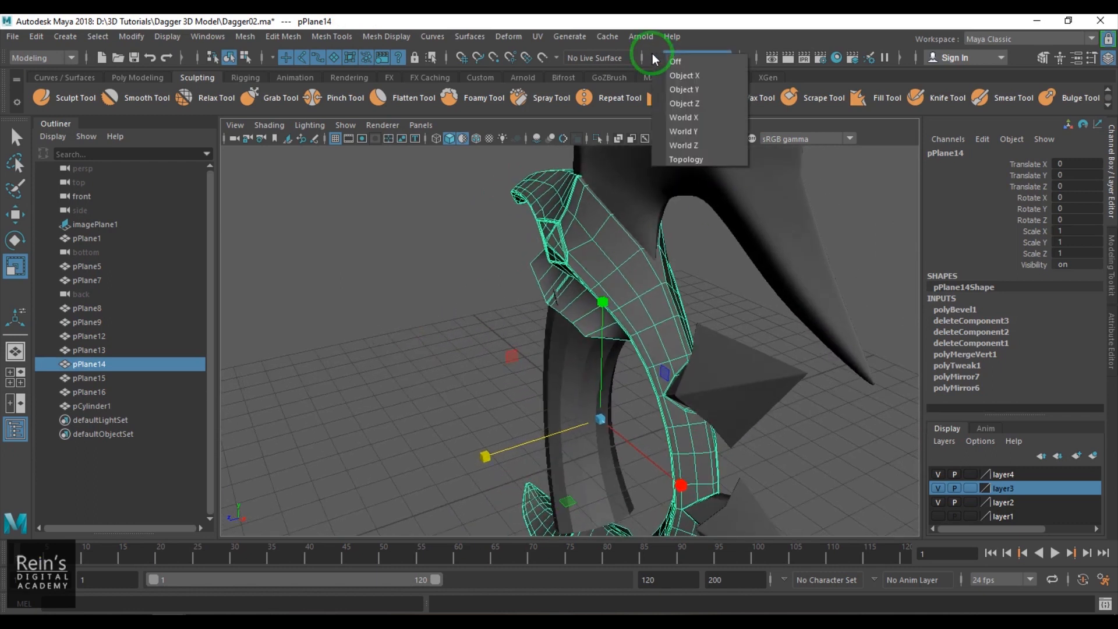
{"action": "left_click", "coordinate": [692, 104]}
{"action": "right_click_drag", "start_coordinate": [479, 317], "coordinate": [573, 344], "text": "alt"}
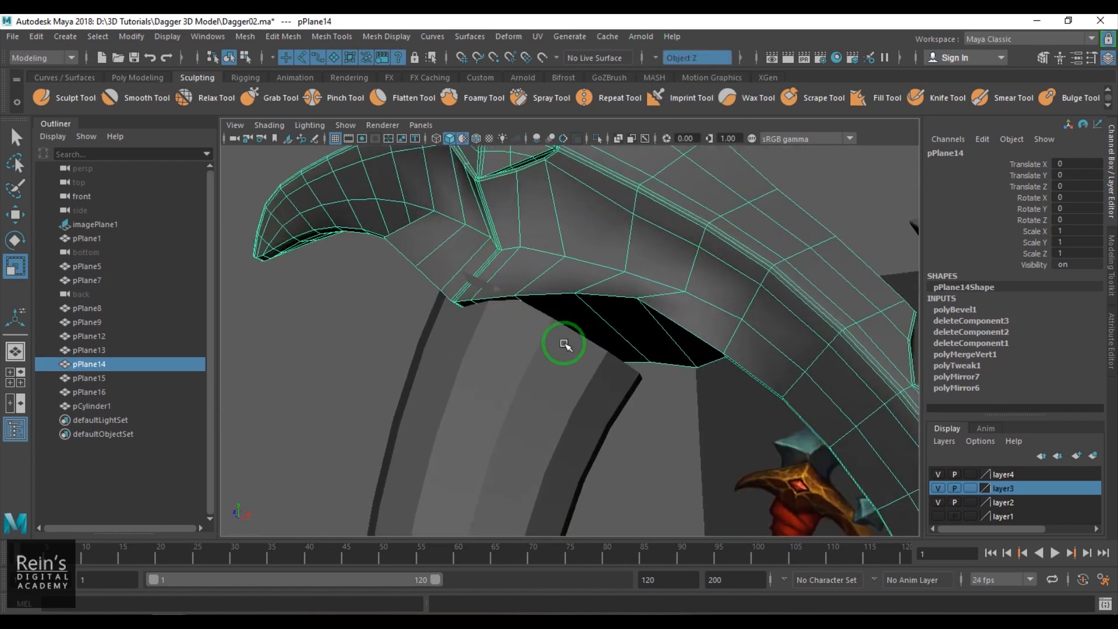
- Move the vertices at the lower end of the guard's ridge sideways to fit the top of the handle
{"action": "key", "text": "F9"}
{"action": "left_click", "coordinate": [457, 310]}
{"action": "key", "text": "w"}
{"action": "left_click_drag", "start_coordinate": [459, 324], "coordinate": [445, 294], "text": "alt"}
{"action": "left_click", "coordinate": [510, 235]}
{"action": "left_click", "coordinate": [464, 293]}
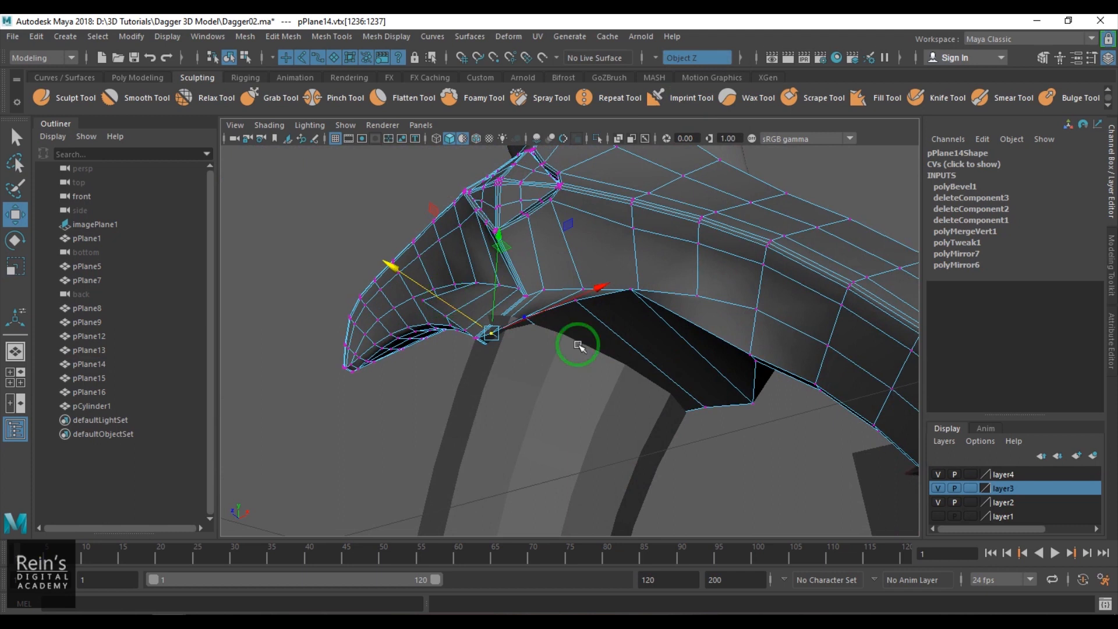
{"action": "left_click", "coordinate": [523, 296]}
{"action": "left_click_drag", "start_coordinate": [553, 332], "coordinate": [524, 332], "text": "alt"}
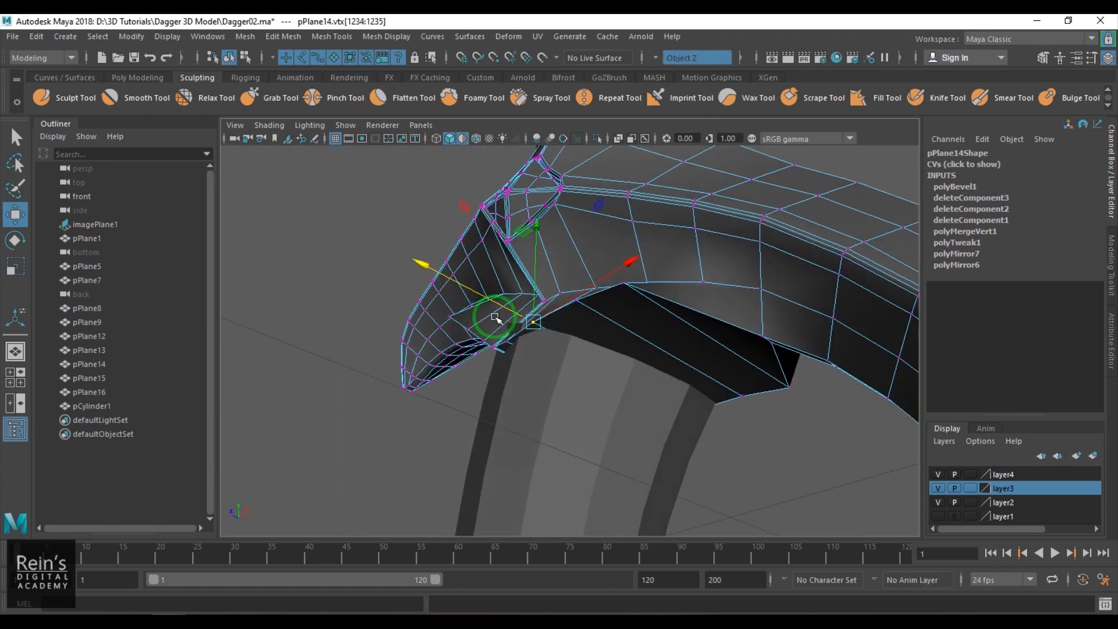
- Adjust the neighbouring lower-edge vertices of the guard sideways around the handle's front
{"action": "key", "text": "Right"}
{"action": "left_click", "coordinate": [575, 300]}
{"action": "left_click_drag", "start_coordinate": [525, 276], "coordinate": [716, 321]}
{"action": "left_click", "coordinate": [627, 301]}
{"action": "left_click", "coordinate": [638, 279]}
{"action": "left_click", "coordinate": [695, 305]}
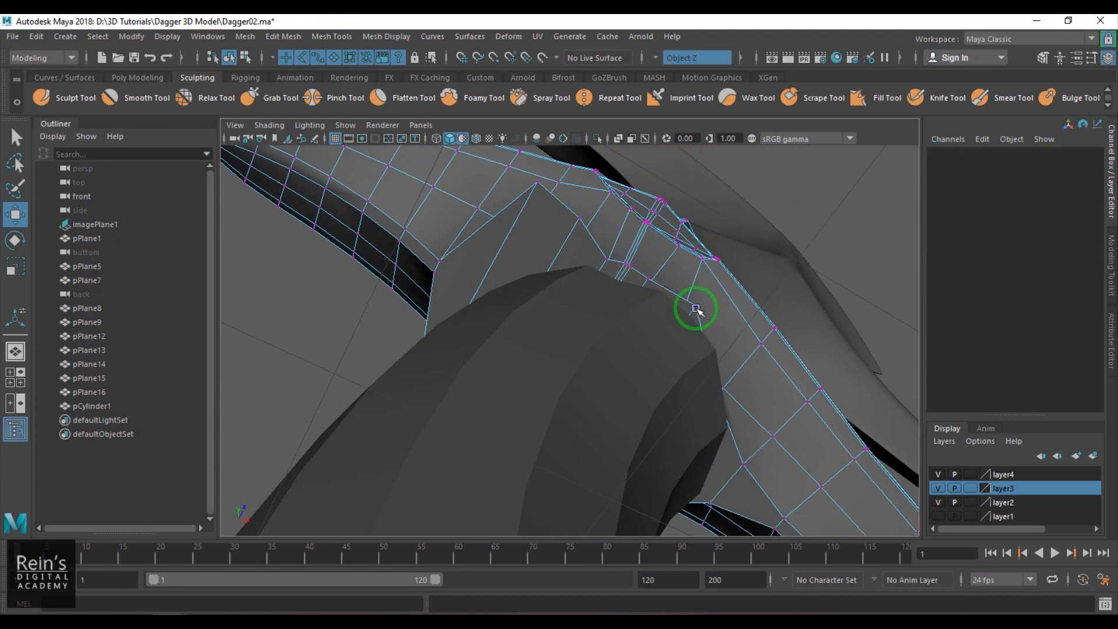
- Try moving the lower-edge vertex on the handle's horn side sideways along Z
{"action": "left_click", "coordinate": [741, 460]}
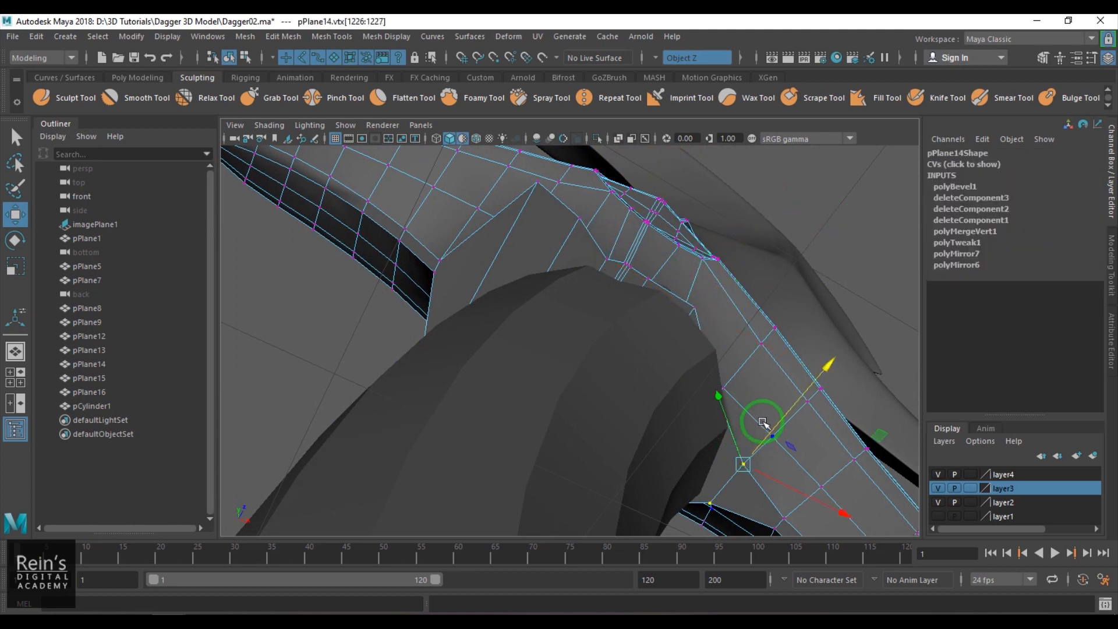
{"action": "left_click_drag", "start_coordinate": [781, 420], "coordinate": [775, 417]}
{"action": "key", "text": "ctrl+z"}
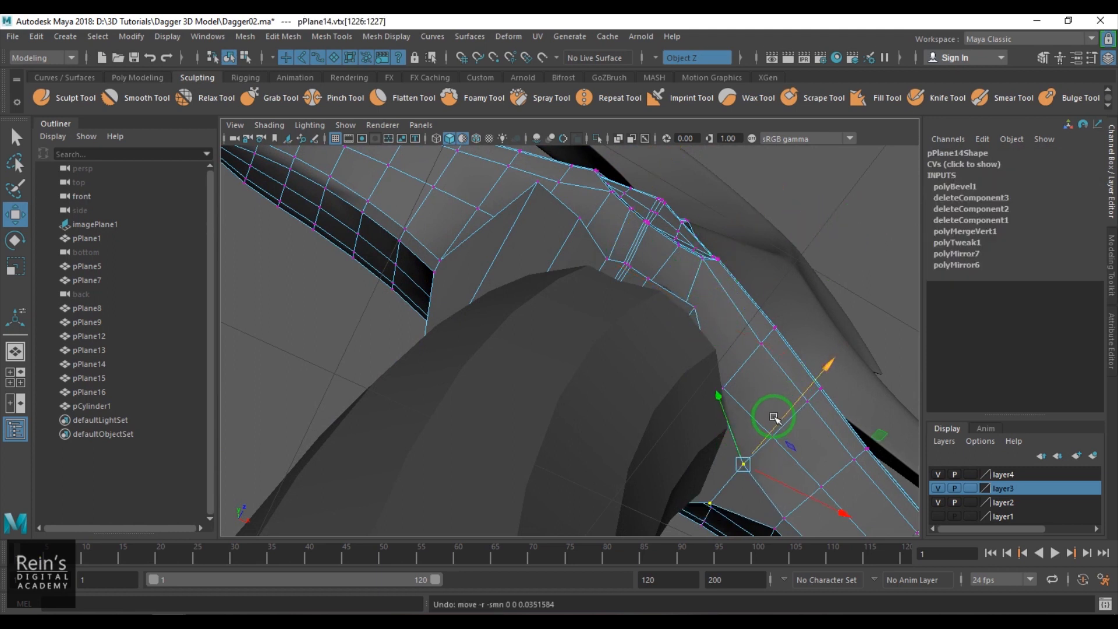
- Reposition the guard's lower-edge vertices next to the handle's inner side to follow the handle's outline
{"action": "left_click_drag", "start_coordinate": [694, 431], "coordinate": [722, 328], "text": "alt"}
{"action": "left_click_drag", "start_coordinate": [723, 367], "coordinate": [711, 324], "text": "alt"}
{"action": "left_click", "coordinate": [709, 314]}
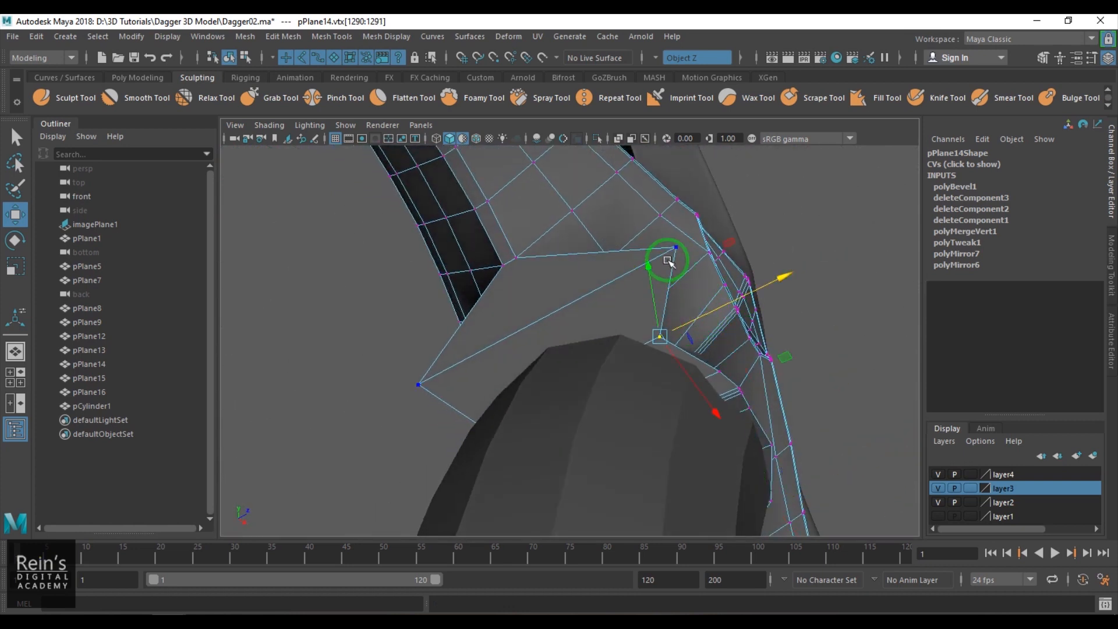
{"action": "left_click_drag", "start_coordinate": [675, 249], "coordinate": [552, 400]}
{"action": "scroll", "coordinate": [579, 302], "scroll_direction": "down", "scroll_amount": 5}
- Pull the guard's side vertex above the handle outward along Z to smooth the widened wall
{"action": "right_click_drag", "start_coordinate": [675, 352], "coordinate": [725, 335]}
{"action": "left_click_drag", "start_coordinate": [725, 335], "coordinate": [744, 351], "text": "alt"}
{"action": "scroll", "coordinate": [559, 320], "scroll_direction": "up", "scroll_amount": 5}
{"action": "right_click_drag", "start_coordinate": [745, 351], "coordinate": [701, 328]}
{"action": "left_click_drag", "start_coordinate": [695, 304], "coordinate": [694, 302]}
{"action": "left_click_drag", "start_coordinate": [732, 370], "coordinate": [624, 335], "text": "alt"}
{"action": "left_click_drag", "start_coordinate": [390, 244], "coordinate": [299, 265]}
{"action": "left_click_drag", "start_coordinate": [528, 237], "coordinate": [382, 242]}
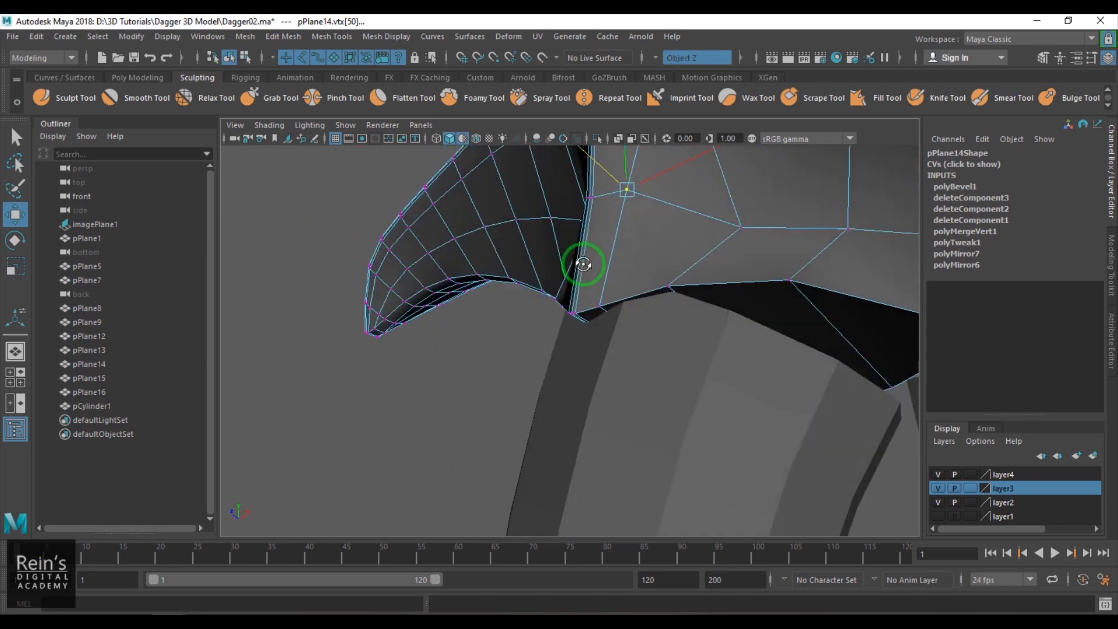
{"action": "left_click_drag", "start_coordinate": [583, 264], "coordinate": [644, 300], "text": "alt"}
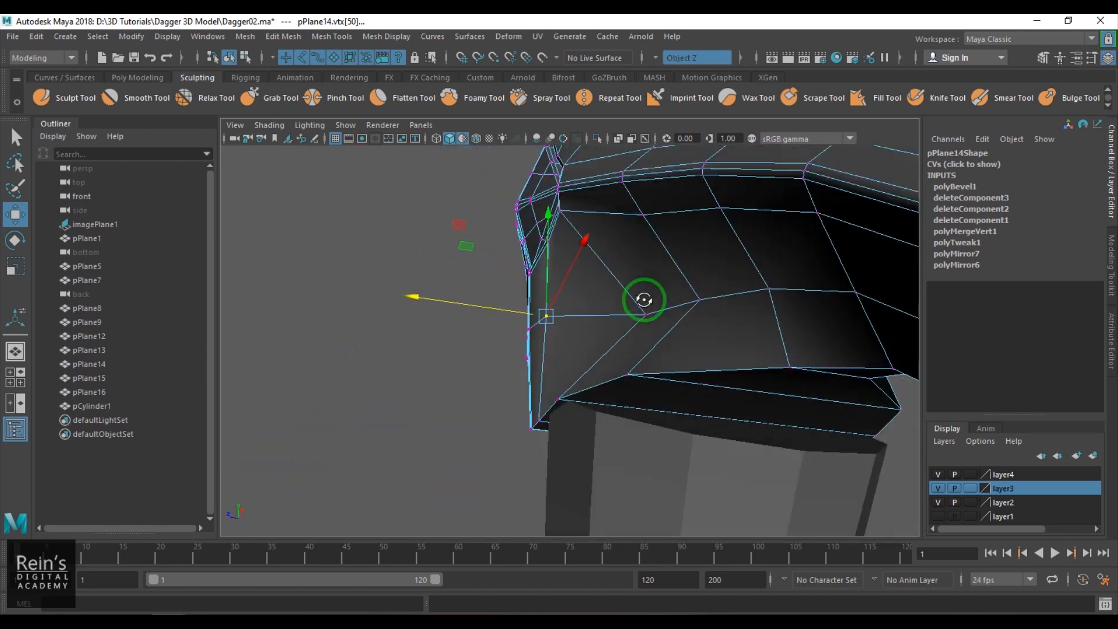
- Shift the next vertices up the guard's inner side wall outward along Z
{"action": "mouse_move", "coordinate": [557, 309]}
{"action": "left_mouse_down"}
{"action": "mouse_move", "coordinate": [488, 295]}
{"action": "mouse_move", "coordinate": [582, 299]}
{"action": "mouse_move", "coordinate": [606, 267]}
{"action": "mouse_move", "coordinate": [718, 307]}
{"action": "mouse_move", "coordinate": [737, 296]}
{"action": "mouse_move", "coordinate": [686, 344]}
{"action": "mouse_move", "coordinate": [542, 299]}
{"action": "left_mouse_up"}
{"action": "left_click", "coordinate": [731, 288]}
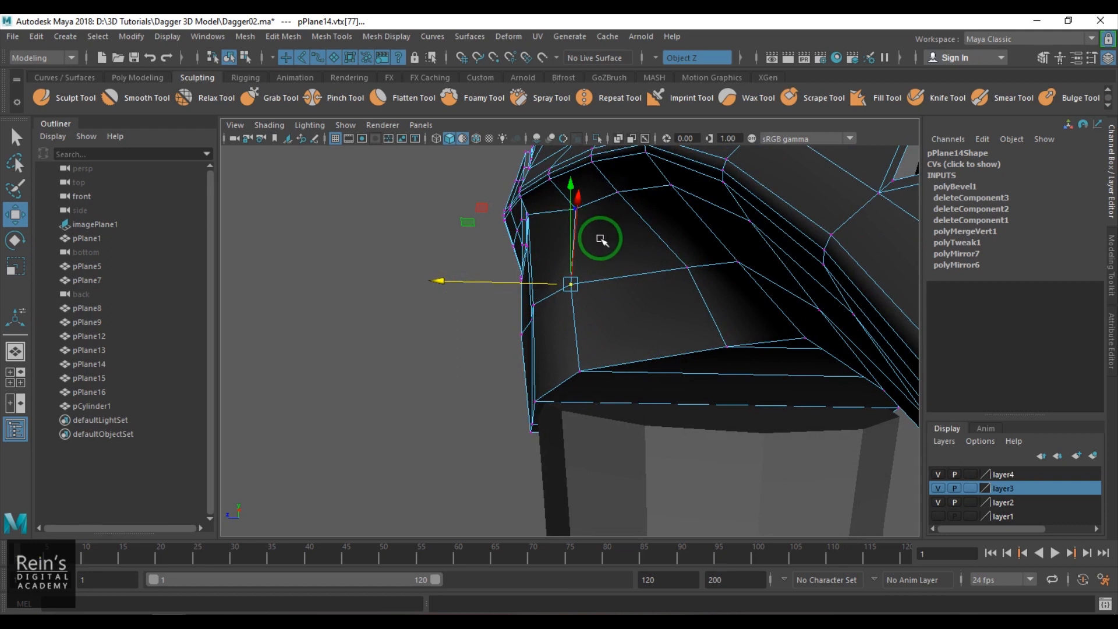
{"action": "key", "text": "Up"}
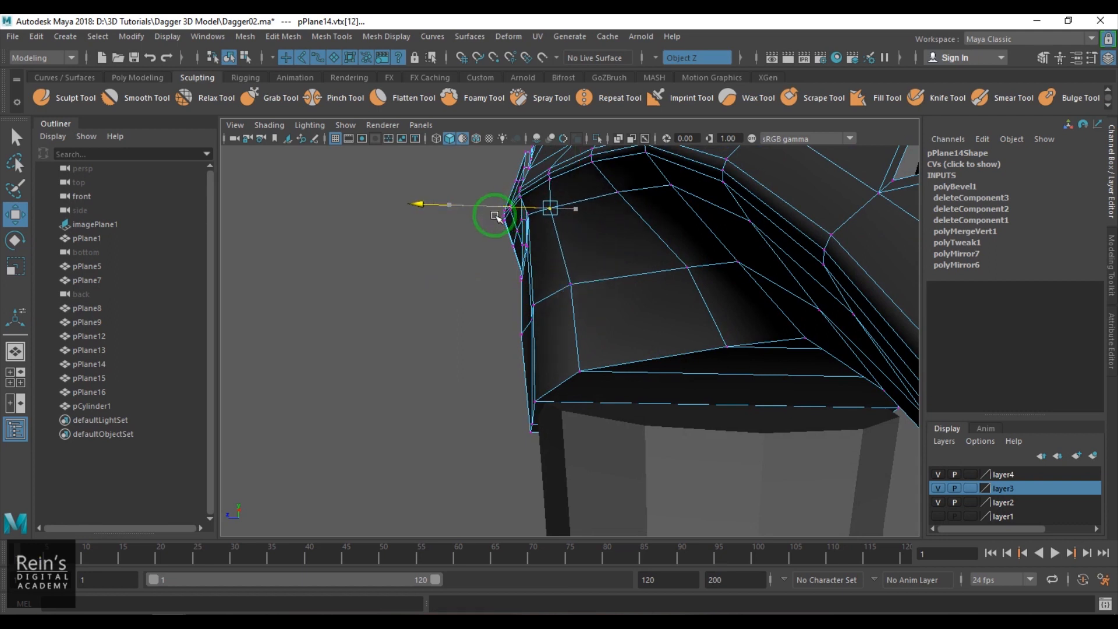
{"action": "left_click_drag", "start_coordinate": [499, 217], "coordinate": [691, 343], "text": "alt"}
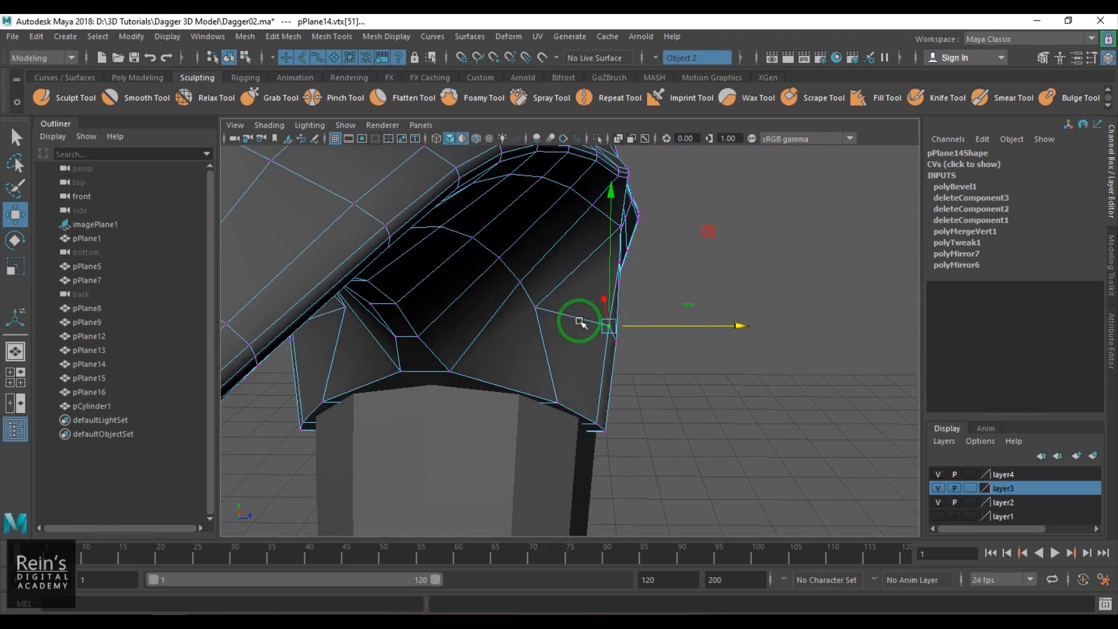
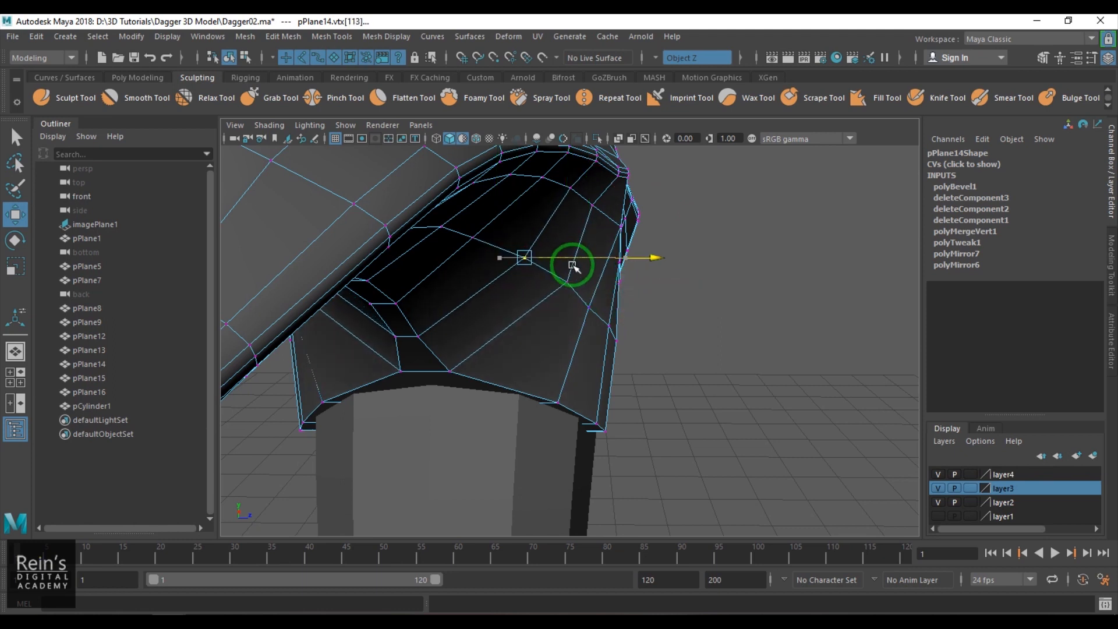
- Shift the upper vertices of the guard's inner side wall along Z to smooth the widened surface
{"action": "left_click", "coordinate": [592, 203]}
{"action": "left_click_drag", "start_coordinate": [615, 237], "coordinate": [645, 246], "text": "alt"}
{"action": "left_click_drag", "start_coordinate": [681, 204], "coordinate": [683, 203]}
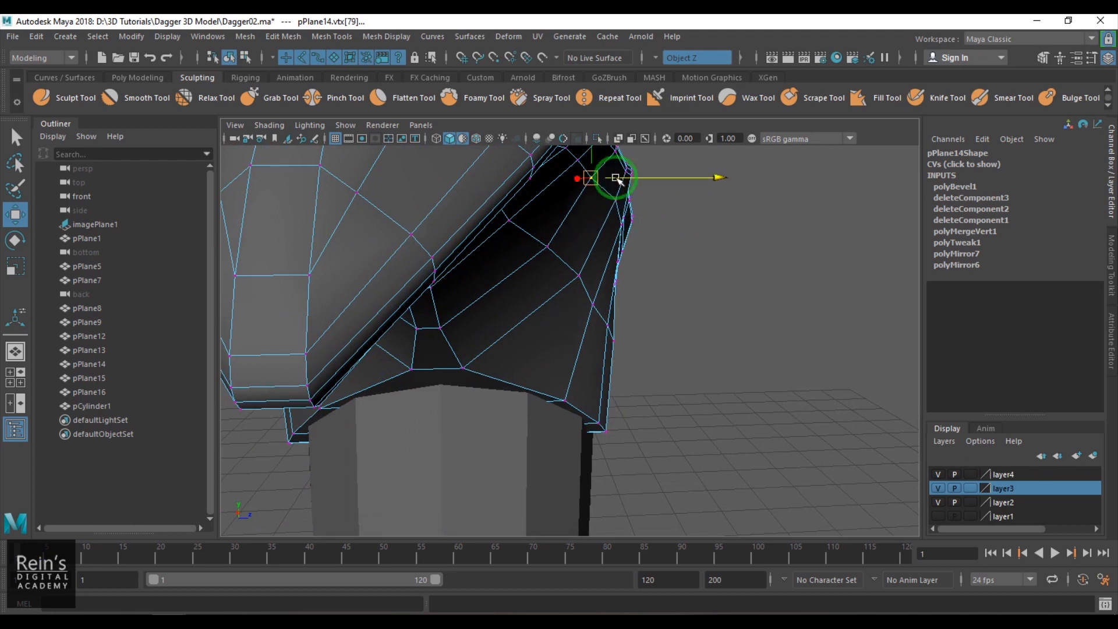
{"action": "left_click_drag", "start_coordinate": [630, 230], "coordinate": [666, 312], "text": "alt"}
{"action": "key", "text": "ctrl+z"}
{"action": "left_click_drag", "start_coordinate": [633, 325], "coordinate": [705, 307], "text": "alt"}
{"action": "right_click_drag", "start_coordinate": [703, 305], "coordinate": [731, 276]}
{"action": "scroll", "coordinate": [722, 291], "scroll_direction": "down", "scroll_amount": 4}
{"action": "left_click_drag", "start_coordinate": [728, 291], "coordinate": [617, 361], "text": "alt"}
- Switch to the front view with the guard selected and turn symmetry off
{"action": "left_click", "coordinate": [437, 417]}
{"action": "scroll", "coordinate": [501, 414], "scroll_direction": "down", "scroll_amount": 5}
{"action": "left_click_drag", "start_coordinate": [547, 410], "coordinate": [619, 393], "text": "alt"}
{"action": "left_click", "coordinate": [634, 353]}
{"action": "key", "text": "space"}
{"action": "scroll", "coordinate": [622, 391], "scroll_direction": "down", "scroll_amount": 3}
{"action": "middle_click_drag", "start_coordinate": [622, 391], "coordinate": [615, 279], "text": "alt"}
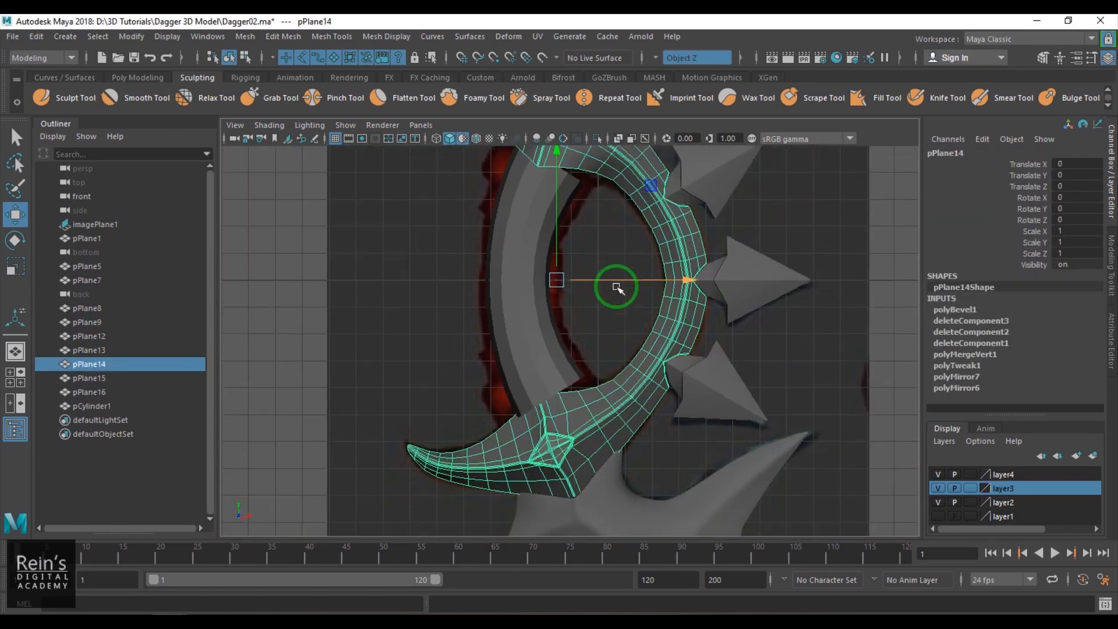
{"action": "key", "text": "F11"}
{"action": "left_click_drag", "start_coordinate": [355, 305], "coordinate": [820, 543]}
{"action": "left_click_drag", "start_coordinate": [703, 316], "coordinate": [705, 320]}
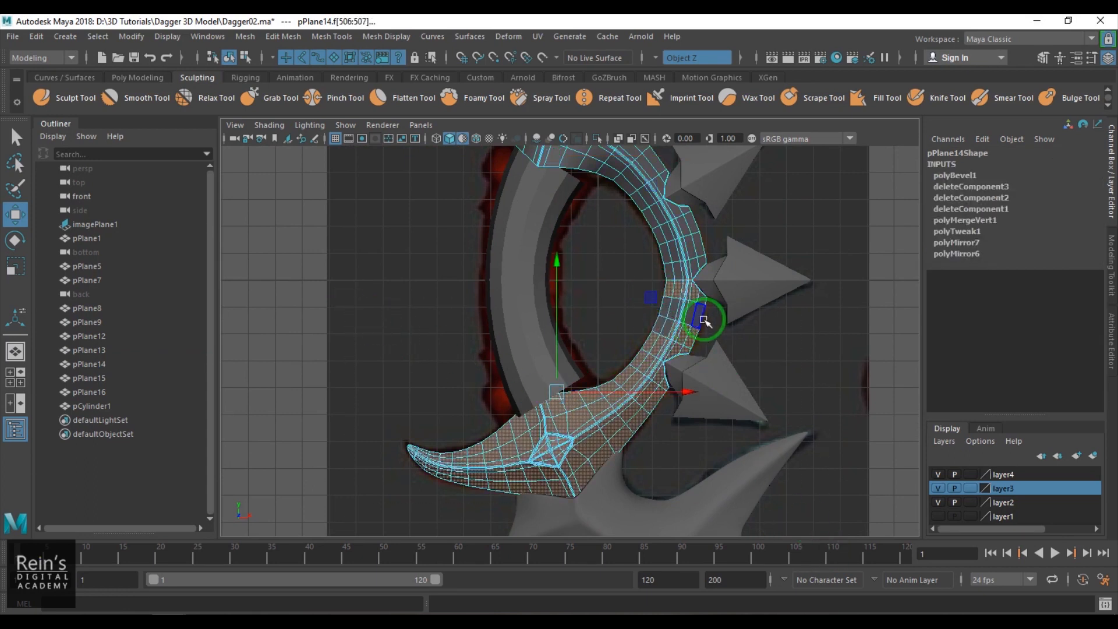
{"action": "key", "text": "F8"}
{"action": "left_click", "coordinate": [656, 58]}
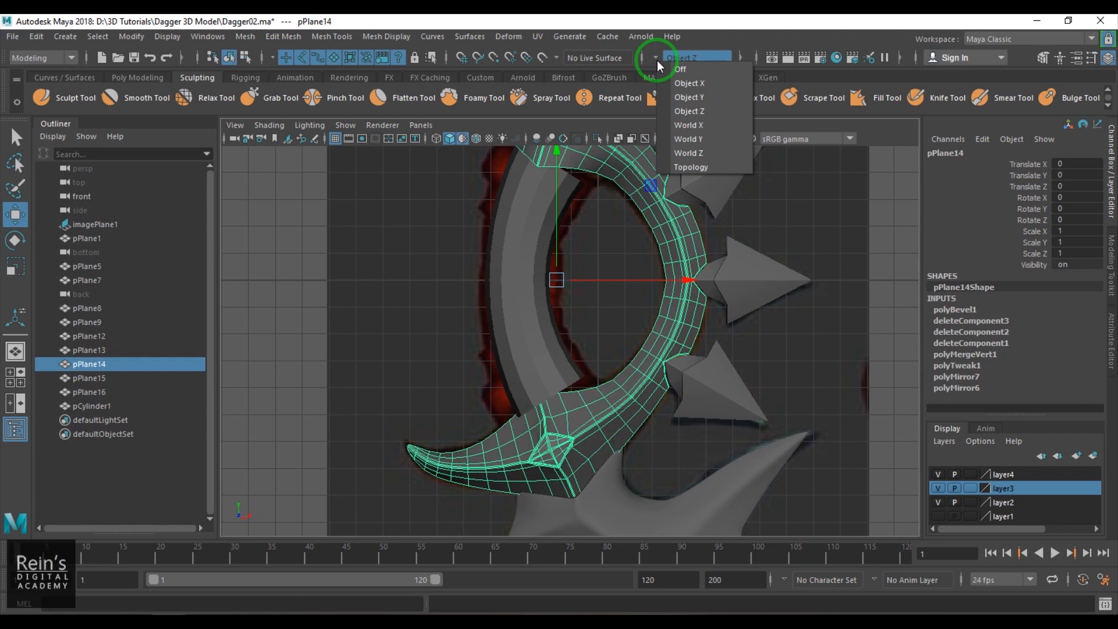
{"action": "left_click", "coordinate": [722, 68]}
- Delete the lower half of the guard's faces up to the horizontal centre line
{"action": "key", "text": "F11"}
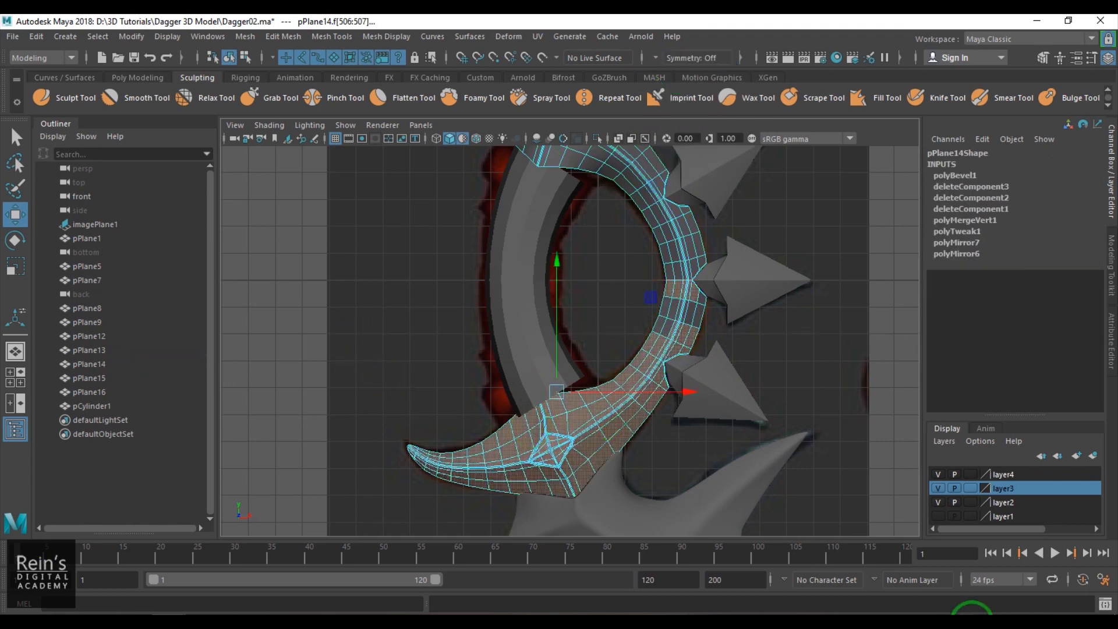
{"action": "left_click_drag", "start_coordinate": [972, 620], "coordinate": [945, 596]}
{"action": "left_click", "coordinate": [691, 327]}
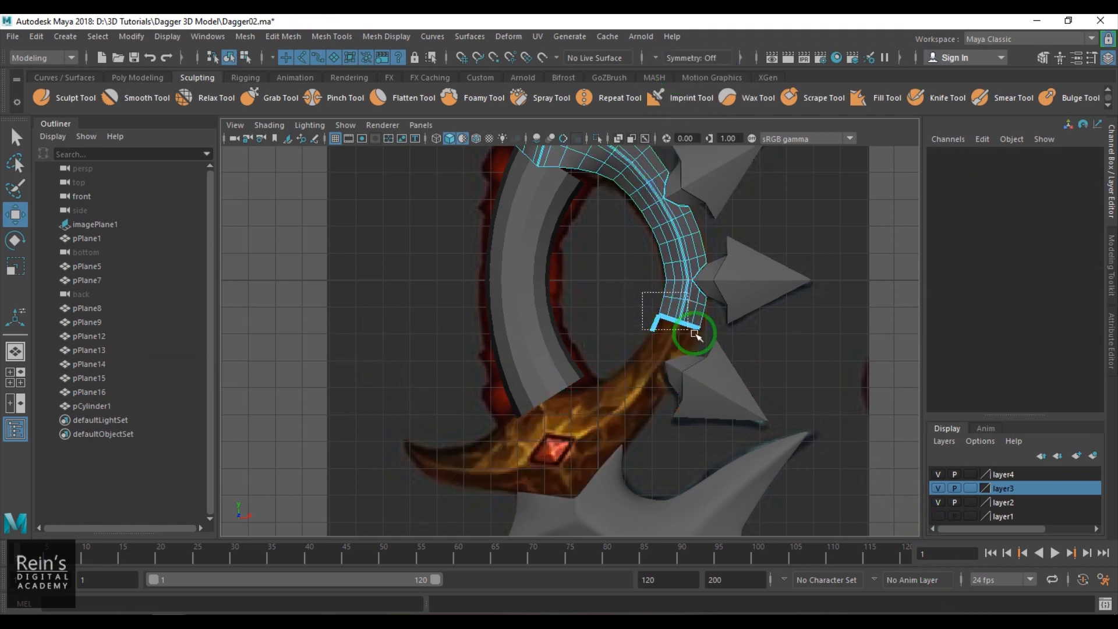
{"action": "left_click_drag", "start_coordinate": [754, 377], "coordinate": [757, 380]}
{"action": "key", "text": "Delete"}
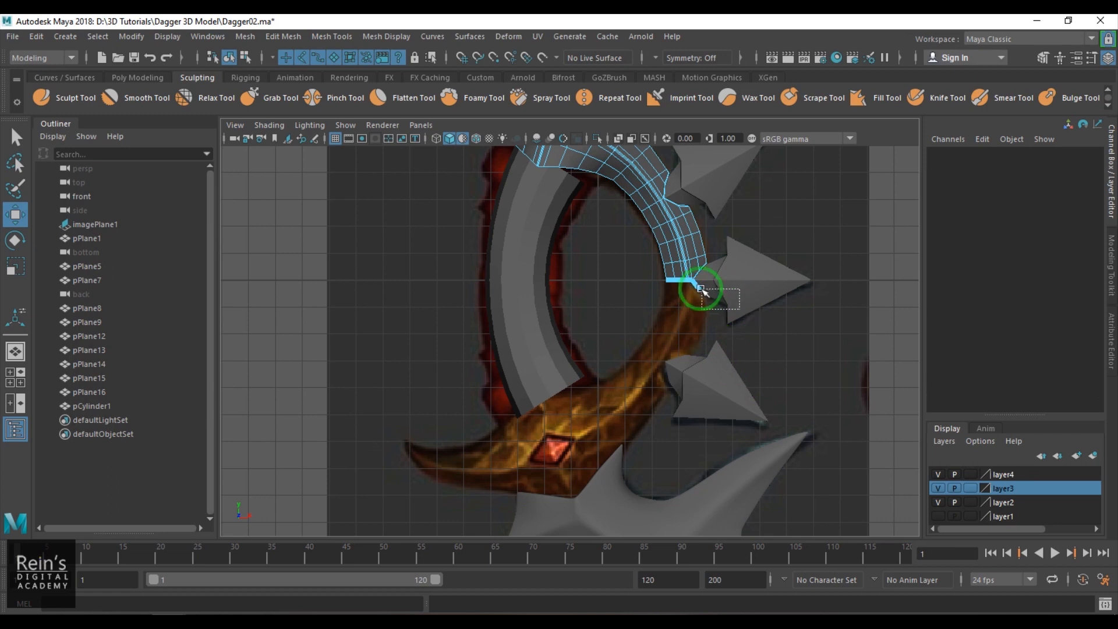
{"action": "left_click_drag", "start_coordinate": [696, 283], "coordinate": [696, 284]}
{"action": "left_click", "coordinate": [746, 328]}
- Delete the half guard's construction history and isolate it in the perspective view
{"action": "middle_click_drag", "start_coordinate": [673, 329], "coordinate": [665, 443], "text": "alt"}
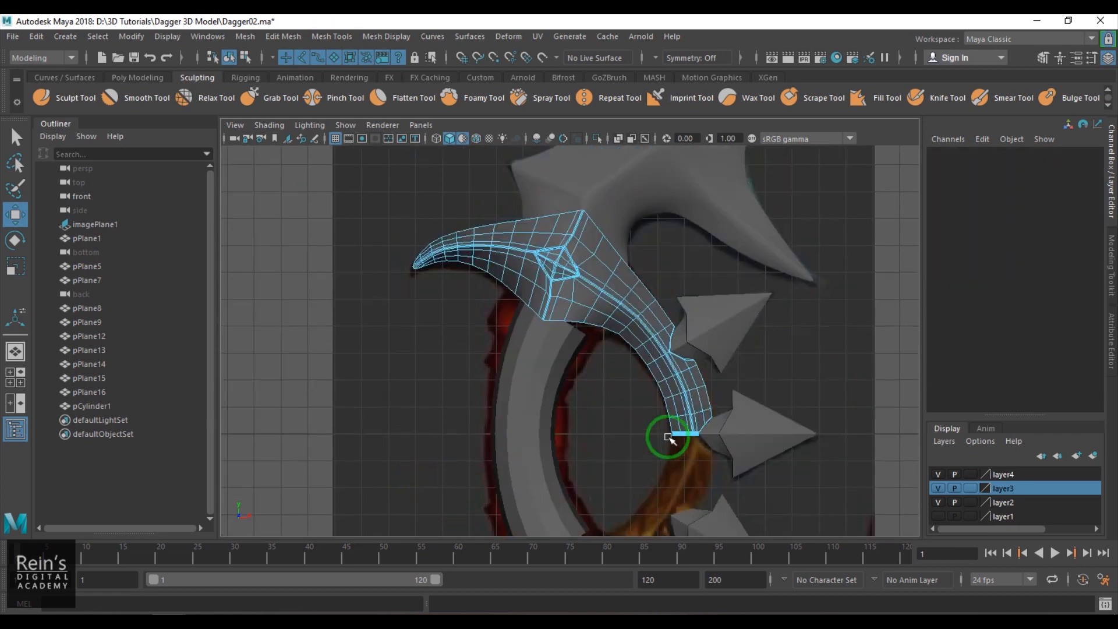
{"action": "left_click", "coordinate": [711, 334]}
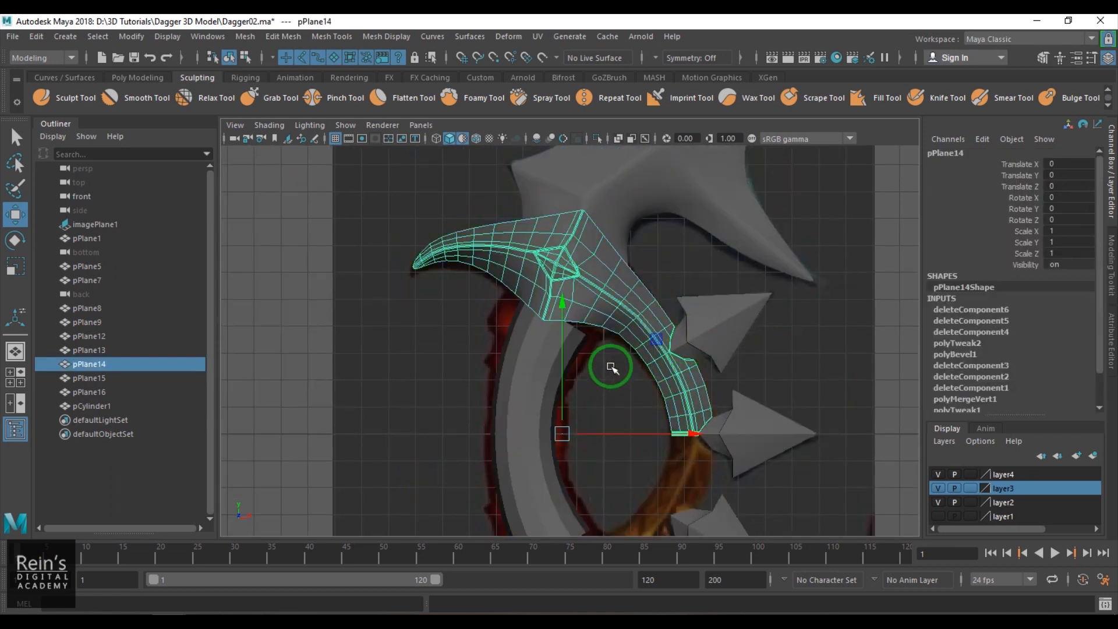
{"action": "key", "text": "alt+shift+d"}
{"action": "key", "text": "space"}
{"action": "left_click_drag", "start_coordinate": [596, 367], "coordinate": [597, 327]}
{"action": "mouse_move", "coordinate": [600, 326]}
{"action": "left_mouse_down", "text": "alt"}
{"action": "mouse_move", "coordinate": [761, 287]}
{"action": "mouse_move", "coordinate": [559, 326]}
{"action": "mouse_move", "coordinate": [588, 338]}
{"action": "left_mouse_up", "text": "alt"}
{"action": "left_click", "coordinate": [853, 369]}
{"action": "left_click_drag", "start_coordinate": [854, 370], "coordinate": [571, 281], "text": "alt"}
{"action": "left_click", "coordinate": [547, 272]}
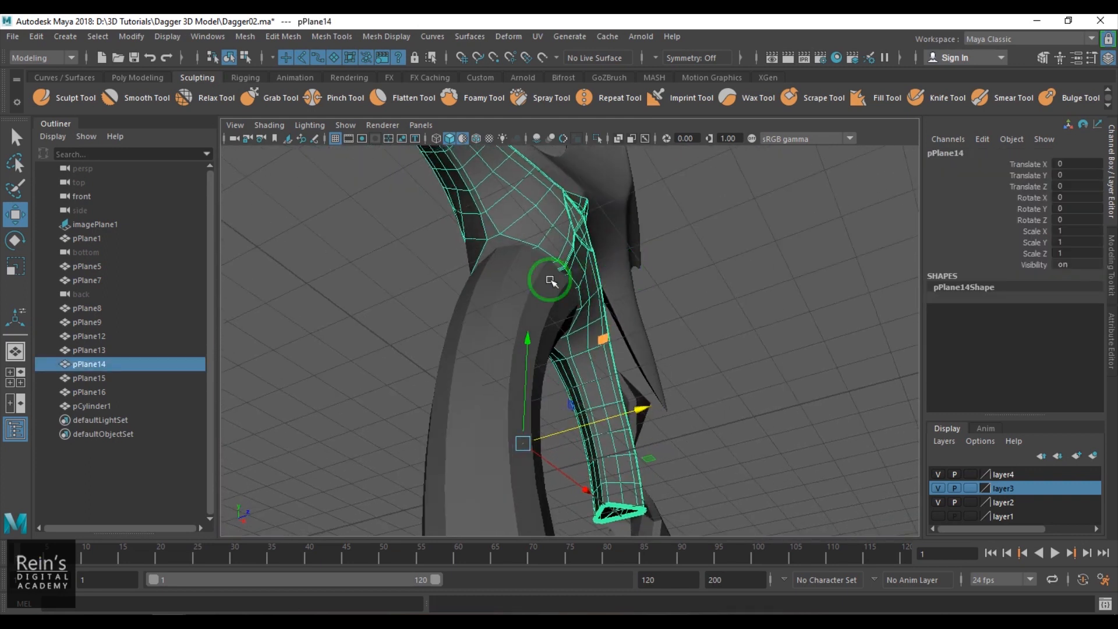
{"action": "key", "text": "ctrl+1"}
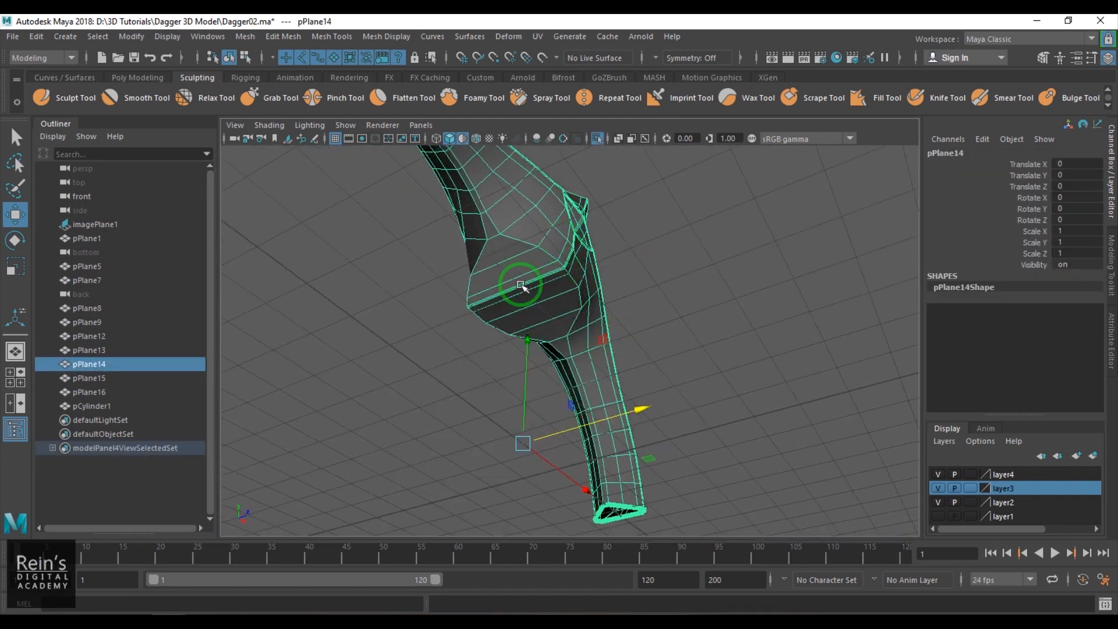
- Extrude all the guard's faces that meet the handle and scale them slightly inward to form a narrow border
{"action": "right_click_drag", "start_coordinate": [528, 307], "coordinate": [528, 308]}
{"action": "left_click", "coordinate": [507, 252]}
{"action": "scroll", "coordinate": [513, 278], "scroll_direction": "up", "scroll_amount": 4}
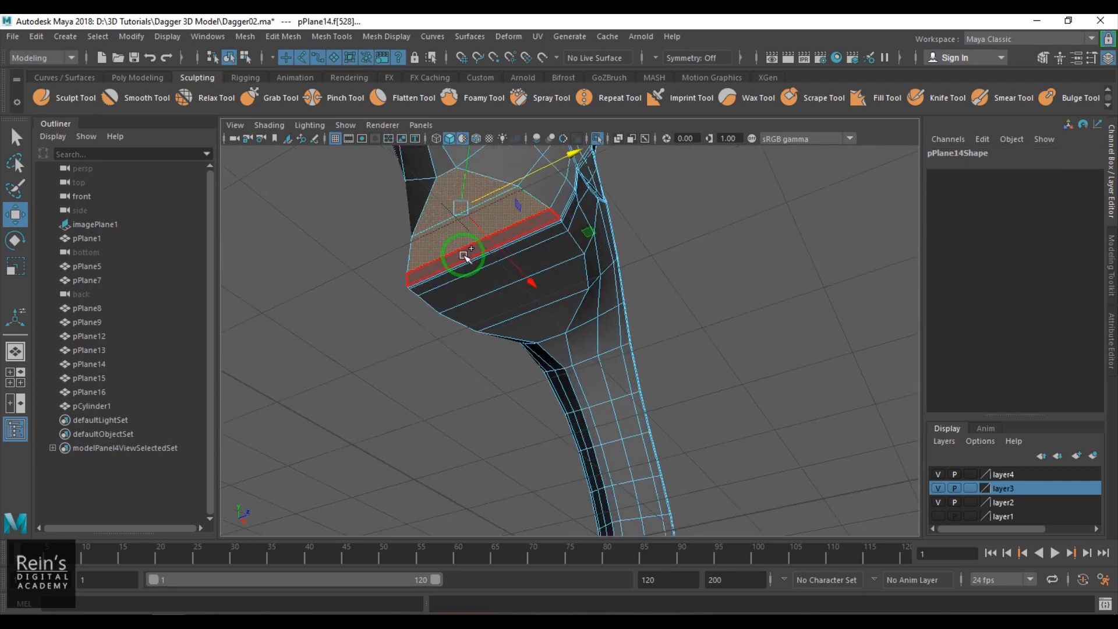
{"action": "scroll", "coordinate": [547, 367], "scroll_direction": "up", "scroll_amount": 5}
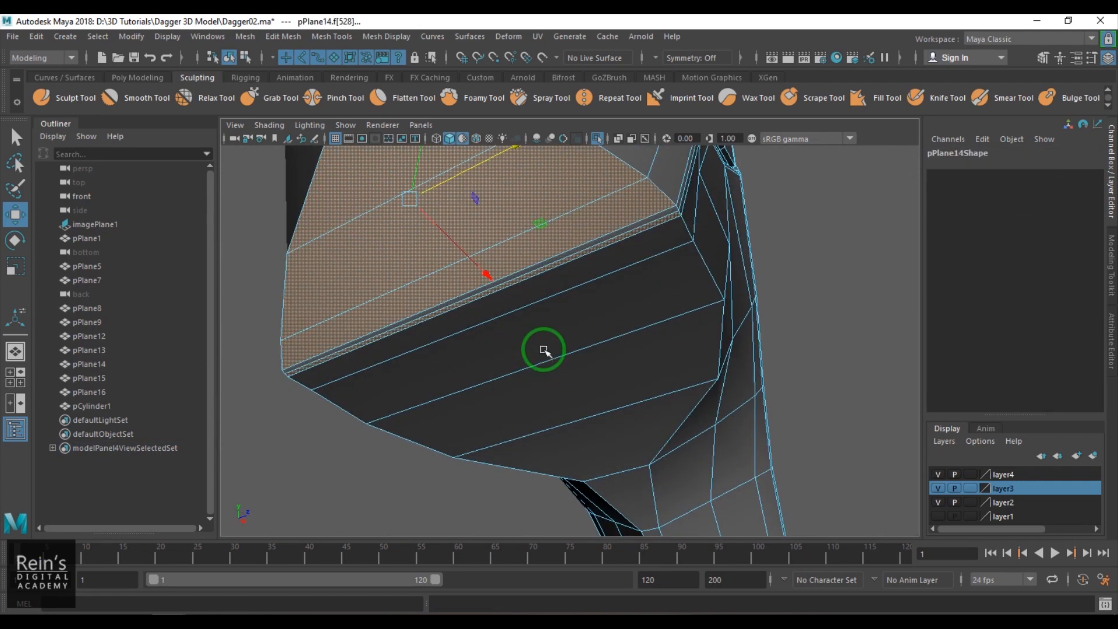
{"action": "left_click", "coordinate": [552, 260], "text": "shift"}
{"action": "left_click", "coordinate": [557, 280], "text": "shift"}
{"action": "left_click", "coordinate": [566, 314], "text": "shift"}
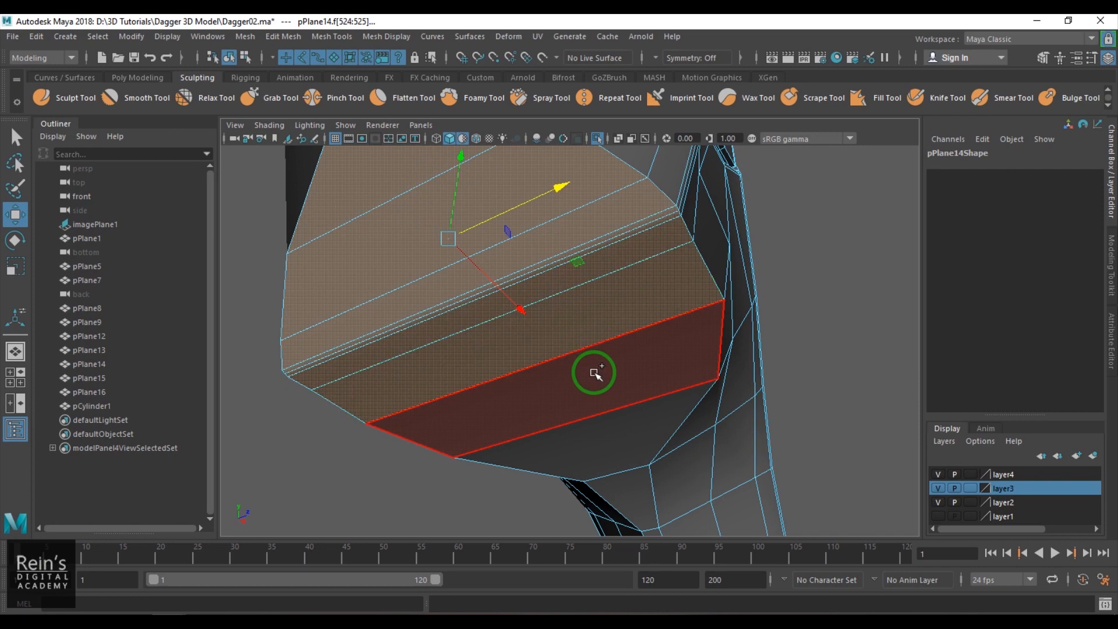
{"action": "left_click", "coordinate": [594, 372], "text": "shift"}
{"action": "left_click", "coordinate": [618, 426], "text": "shift"}
{"action": "scroll", "coordinate": [588, 393], "scroll_direction": "down", "scroll_amount": 4}
{"action": "left_click_drag", "start_coordinate": [578, 383], "coordinate": [572, 374], "text": "alt"}
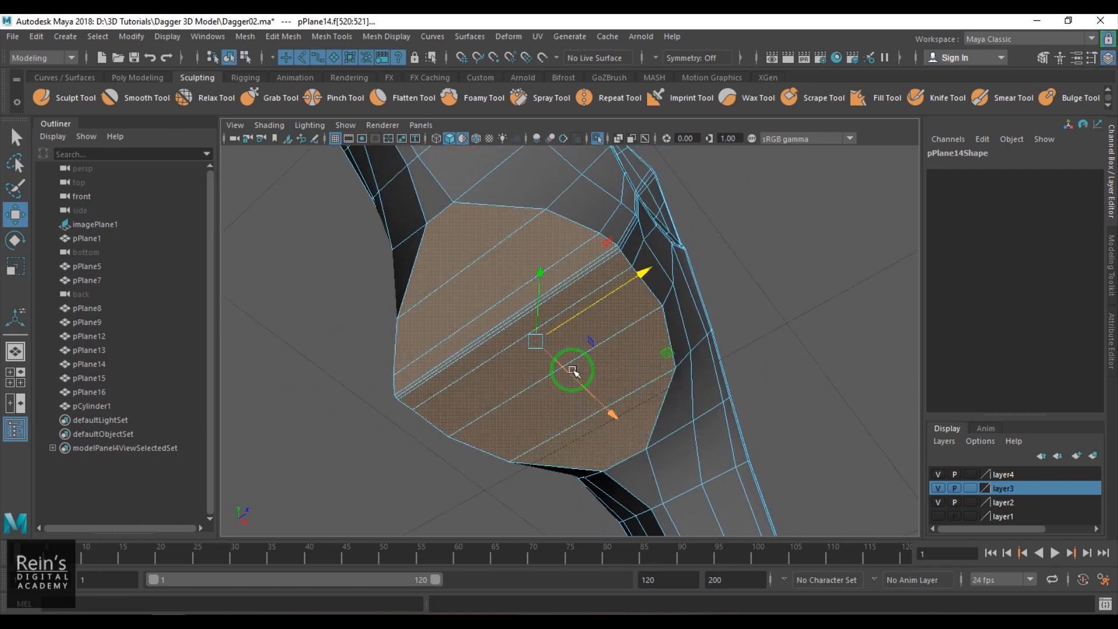
{"action": "key", "text": "ctrl+e"}
{"action": "left_click_drag", "start_coordinate": [536, 349], "coordinate": [562, 338]}
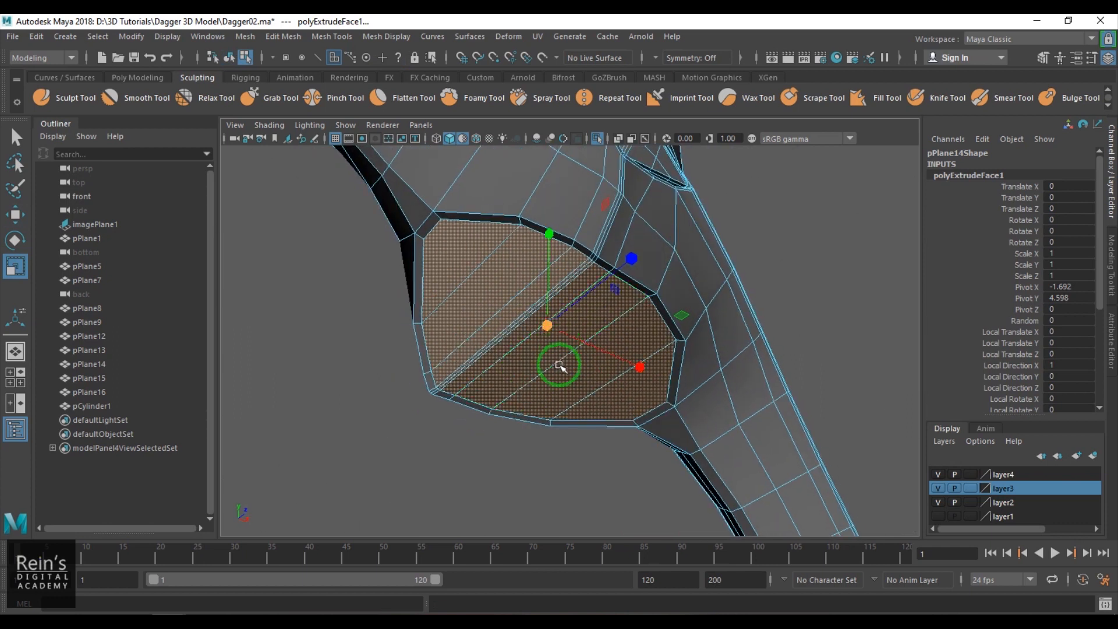
- Insert an edge loop around the narrow border of the guard's handle-side cap
{"action": "scroll", "coordinate": [563, 355], "scroll_direction": "up", "scroll_amount": 6}
{"action": "key", "text": "F8"}
{"action": "left_click_drag", "start_coordinate": [586, 265], "coordinate": [504, 263], "text": "alt"}
{"action": "right_click", "coordinate": [505, 264], "text": "shift"}
{"action": "left_click", "coordinate": [418, 283]}
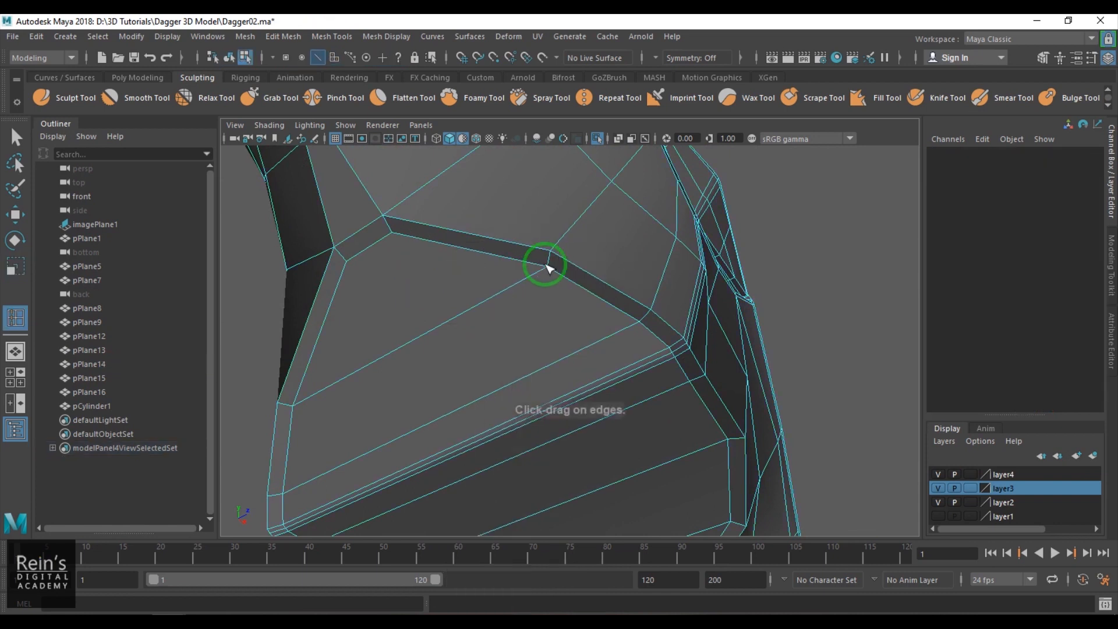
{"action": "left_click", "coordinate": [550, 261]}
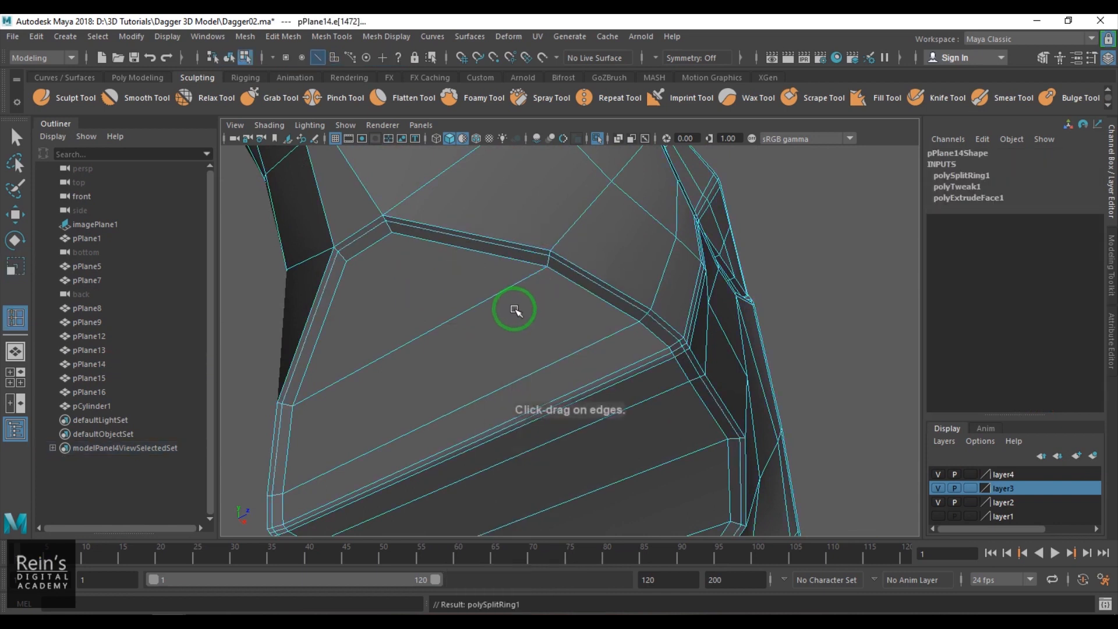
- Inspect the guard in smooth preview together with the other dagger parts, and return to its isolated, unsmoothed display
{"action": "key", "text": "w"}
{"action": "key", "text": "F8"}
{"action": "key", "text": "3"}
{"action": "left_click", "coordinate": [836, 290]}
{"action": "scroll", "coordinate": [755, 324], "scroll_direction": "down", "scroll_amount": 5}
{"action": "left_click_drag", "start_coordinate": [755, 325], "coordinate": [581, 353], "text": "alt"}
{"action": "left_click", "coordinate": [628, 327]}
{"action": "key", "text": "ctrl+1"}
{"action": "key", "text": "ctrl+1"}
{"action": "key", "text": "1"}
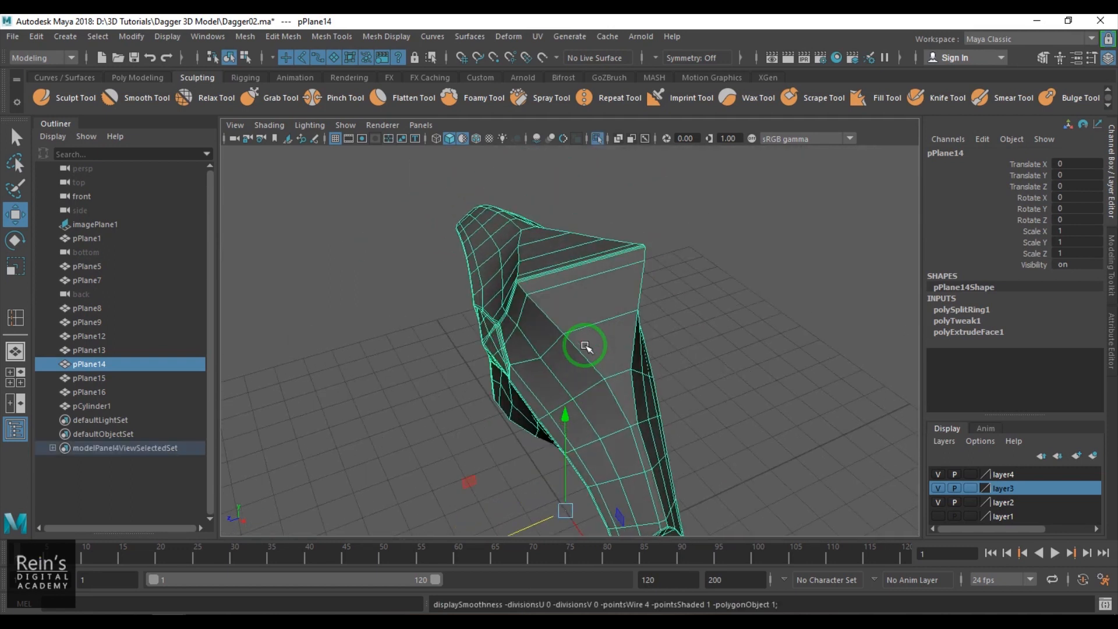
- Extrude the guard's faces on the blade side and scale them slightly inward to form a narrow border
{"action": "left_click_drag", "start_coordinate": [576, 308], "coordinate": [604, 320], "text": "alt"}
{"action": "key", "text": "F11"}
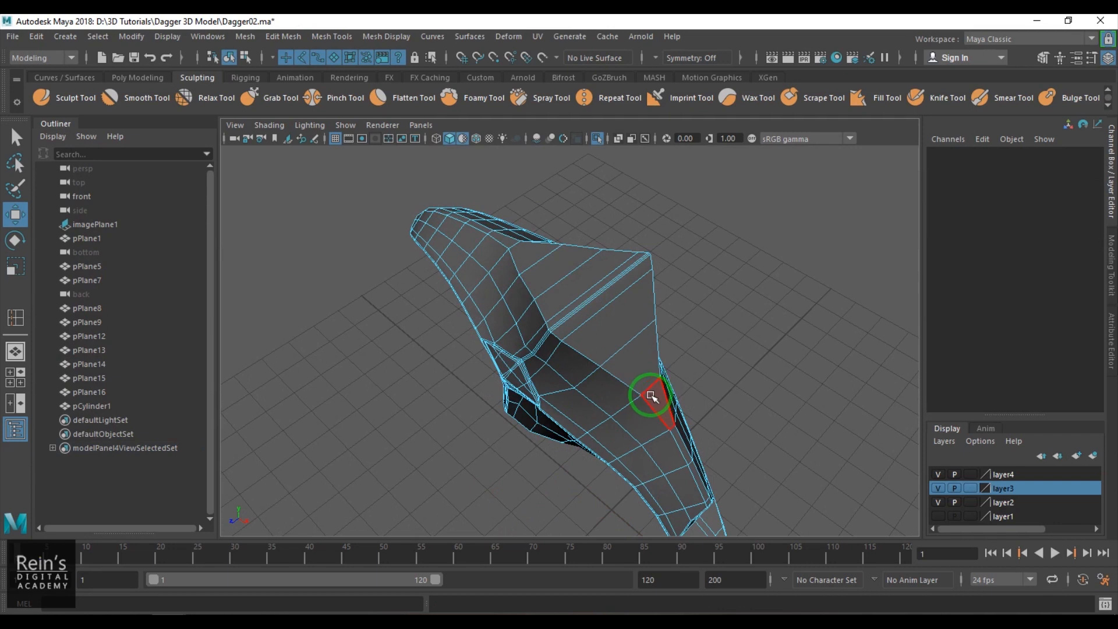
{"action": "left_click", "coordinate": [652, 401]}
{"action": "scroll", "coordinate": [620, 329], "scroll_direction": "up", "scroll_amount": 5}
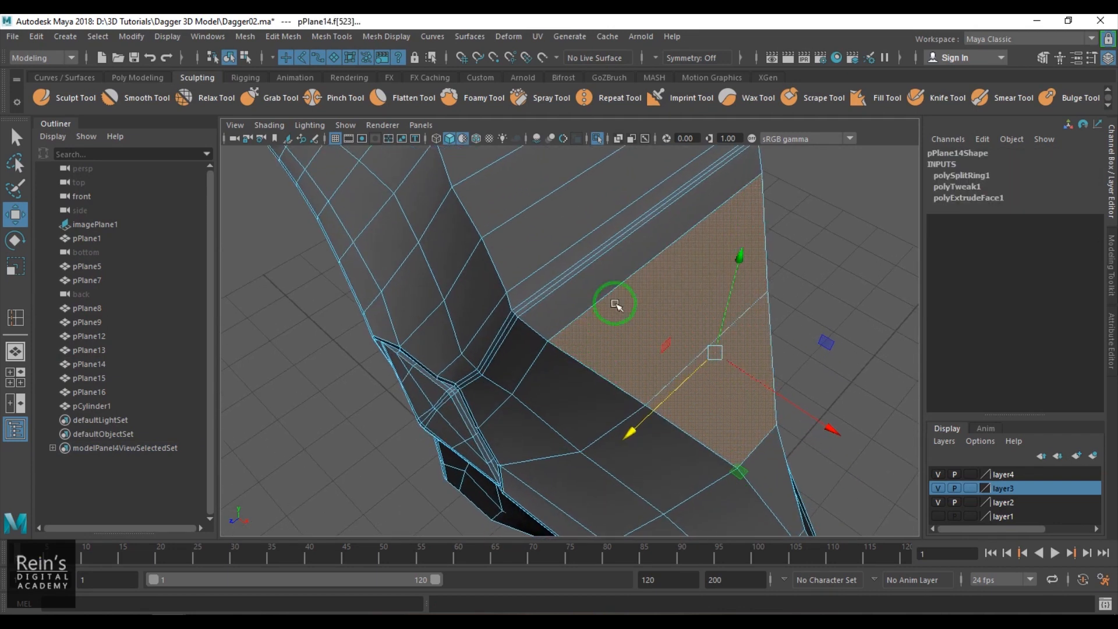
{"action": "left_click", "coordinate": [602, 259], "text": "shift"}
{"action": "left_click", "coordinate": [603, 252], "text": "shift"}
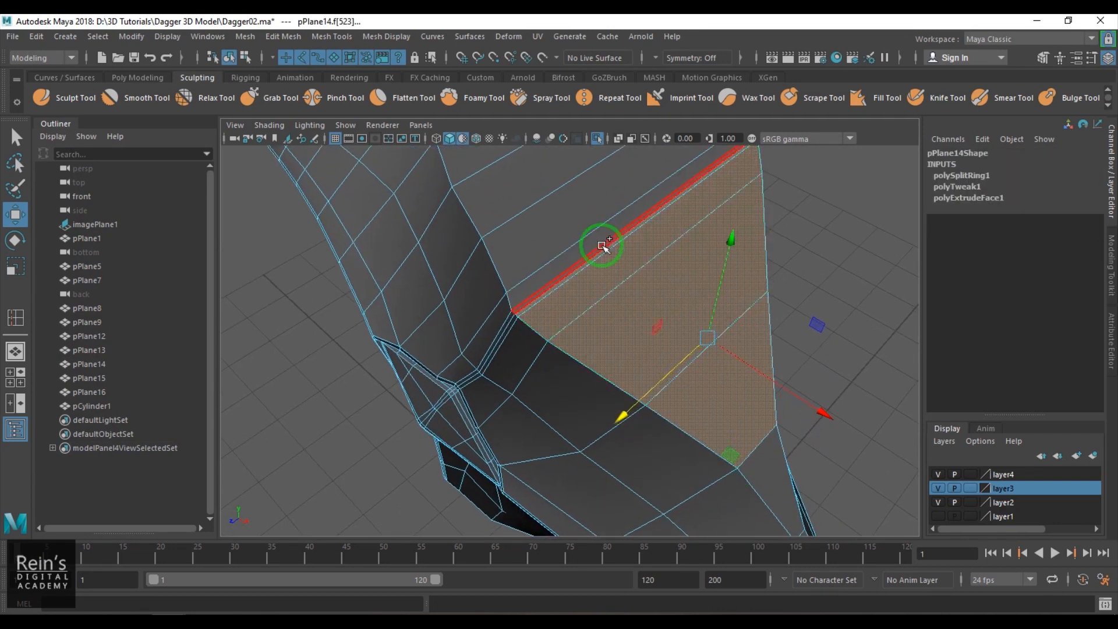
{"action": "left_click", "coordinate": [602, 235], "text": "shift"}
{"action": "left_click", "coordinate": [583, 206], "text": "shift"}
{"action": "left_click", "coordinate": [526, 182], "text": "shift"}
{"action": "middle_click_drag", "start_coordinate": [568, 243], "coordinate": [567, 369], "text": "alt"}
{"action": "left_click_drag", "start_coordinate": [481, 255], "coordinate": [574, 230], "text": "alt"}
{"action": "left_click", "coordinate": [644, 373], "text": "shift"}
{"action": "left_click_drag", "start_coordinate": [525, 371], "coordinate": [539, 342], "text": "alt"}
{"action": "key", "text": "ctrl+e"}
- Insert an edge loop around the narrow border of the guard's blade-side cap
{"action": "key", "text": "q"}
{"action": "key", "text": "F8"}
{"action": "key", "text": "w"}
{"action": "key", "text": "ctrl+1"}
{"action": "scroll", "coordinate": [567, 366], "scroll_direction": "up", "scroll_amount": 5}
{"action": "right_click_drag", "start_coordinate": [540, 285], "coordinate": [439, 310], "text": "shift"}
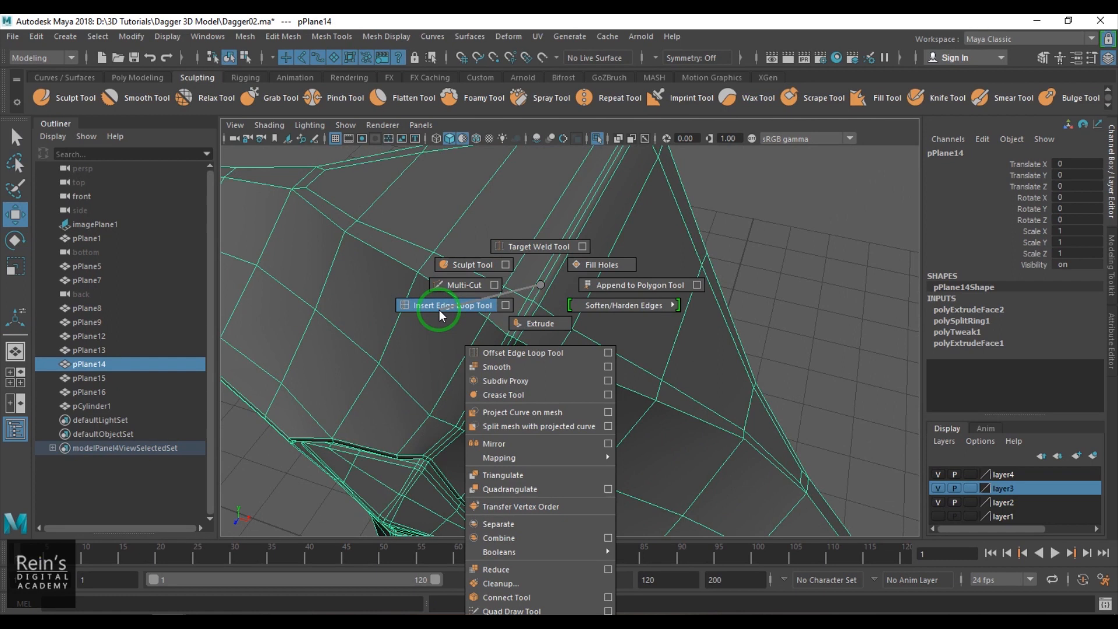
{"action": "left_click", "coordinate": [524, 331]}
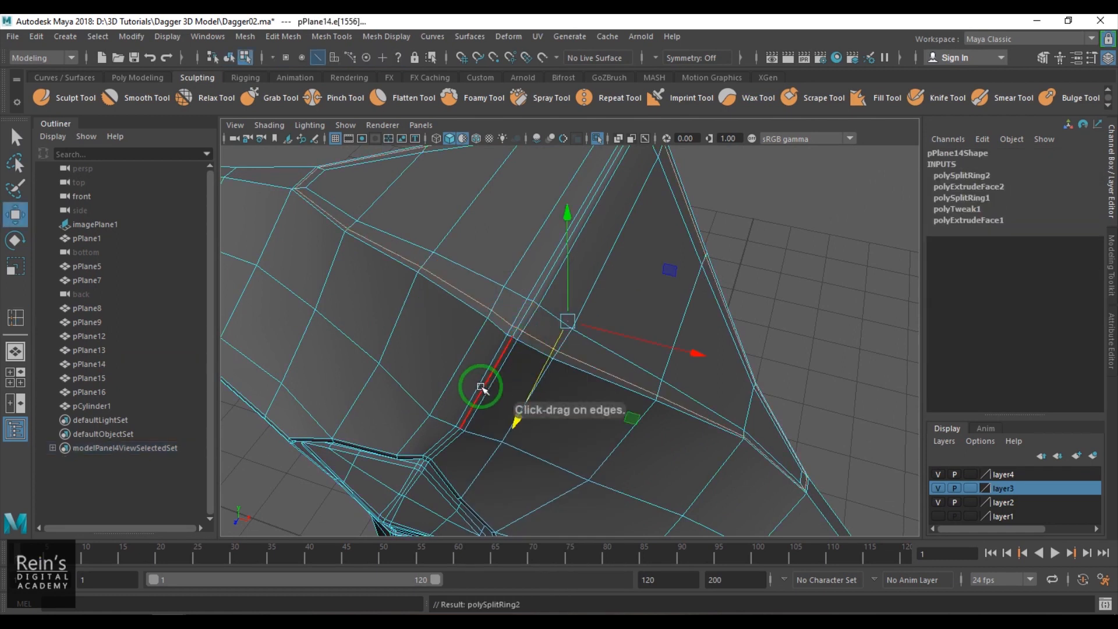
- Display the guard in smooth preview with all dagger parts visible in the front view
{"action": "key", "text": "F8"}
{"action": "key", "text": "3"}
{"action": "left_click", "coordinate": [719, 307]}
{"action": "scroll", "coordinate": [699, 320], "scroll_direction": "down", "scroll_amount": 5}
{"action": "left_click_drag", "start_coordinate": [623, 373], "coordinate": [616, 319], "text": "alt"}
{"action": "left_click", "coordinate": [602, 141]}
{"action": "left_click", "coordinate": [616, 320]}
{"action": "scroll", "coordinate": [590, 354], "scroll_direction": "up", "scroll_amount": 2}
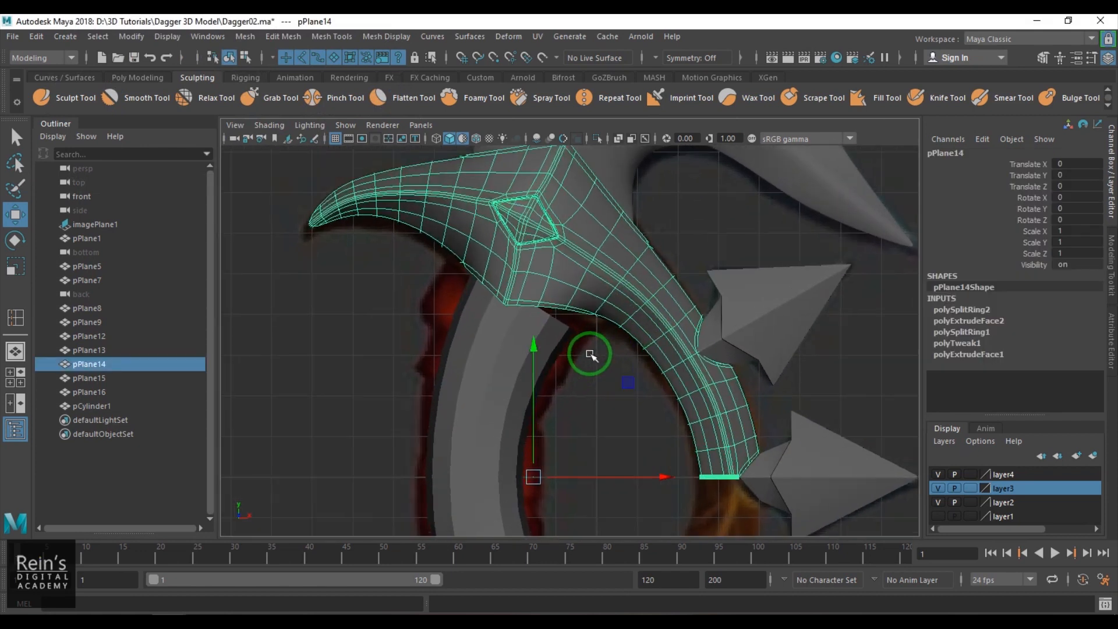
- Reposition the handle's upper-end vertices below the guard using soft selection
{"action": "left_click", "coordinate": [514, 341]}
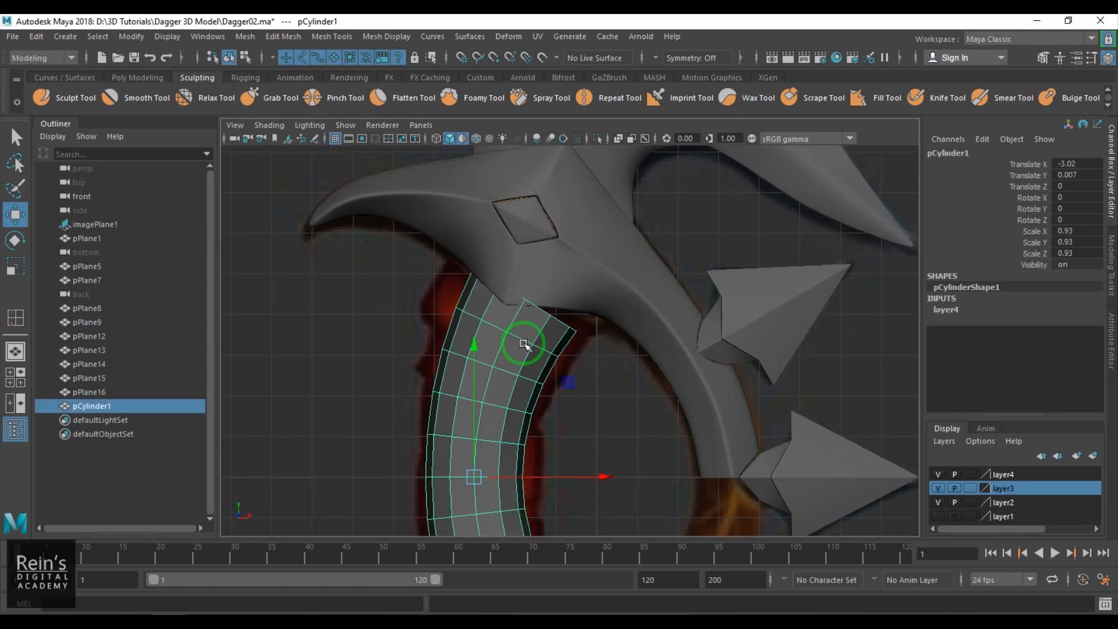
{"action": "middle_click_drag", "start_coordinate": [547, 372], "coordinate": [556, 349], "text": "alt"}
{"action": "left_click_drag", "start_coordinate": [491, 278], "coordinate": [595, 338]}
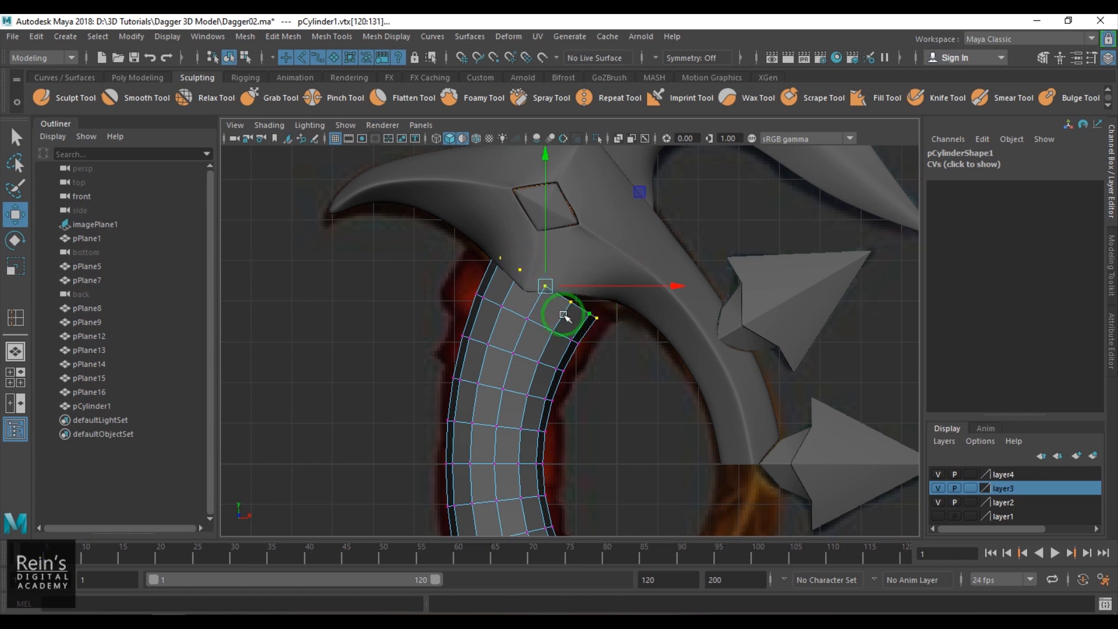
{"action": "key", "text": "b"}
{"action": "left_click_drag", "start_coordinate": [545, 308], "coordinate": [599, 324]}
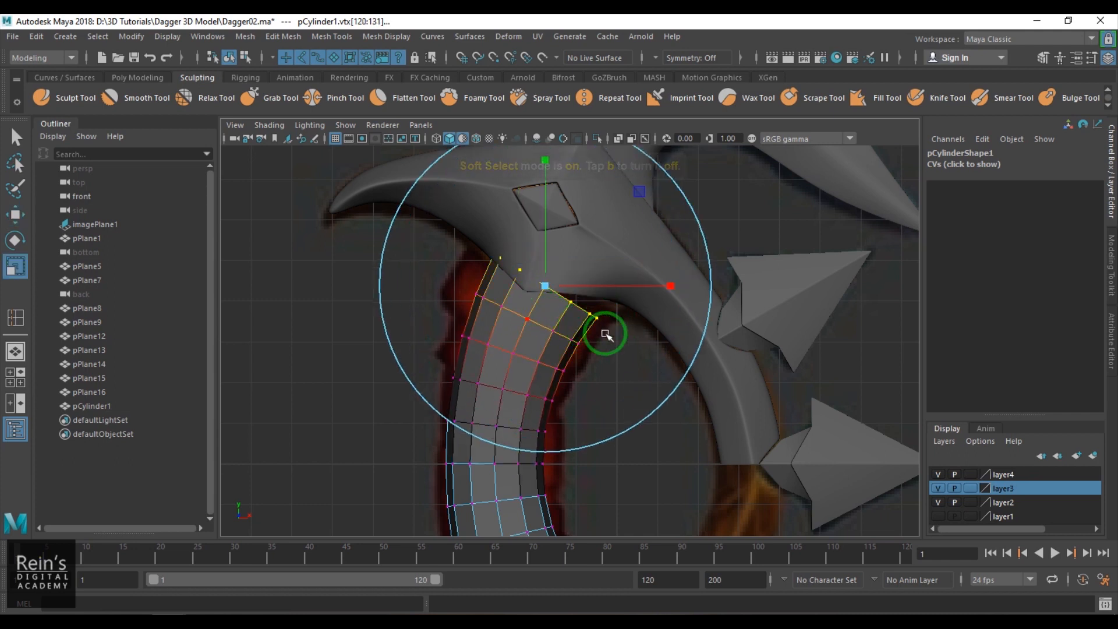
{"action": "key", "text": "w"}
{"action": "left_click_drag", "start_coordinate": [543, 291], "coordinate": [525, 290]}
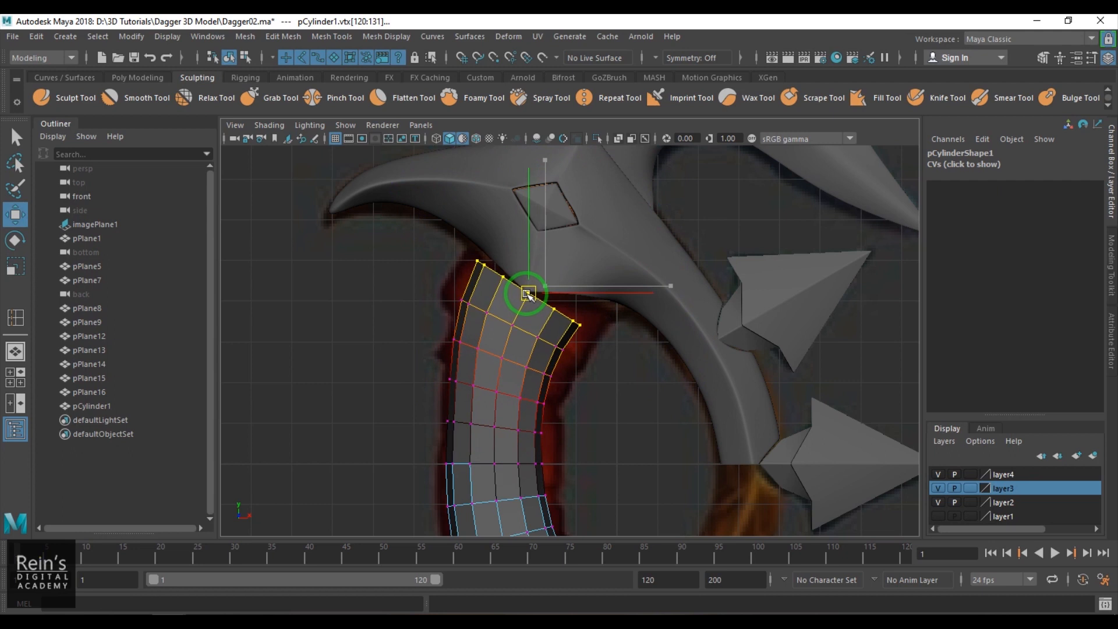
{"action": "key", "text": "ctrl+z"}
{"action": "key", "text": "b"}
{"action": "mouse_move", "coordinate": [545, 286]}
{"action": "left_mouse_down"}
{"action": "mouse_move", "coordinate": [526, 291]}
{"action": "mouse_move", "coordinate": [532, 300]}
{"action": "left_mouse_up"}
{"action": "scroll", "coordinate": [533, 339], "scroll_direction": "down", "scroll_amount": 3}
{"action": "middle_click_drag", "start_coordinate": [534, 339], "coordinate": [518, 240], "text": "alt"}
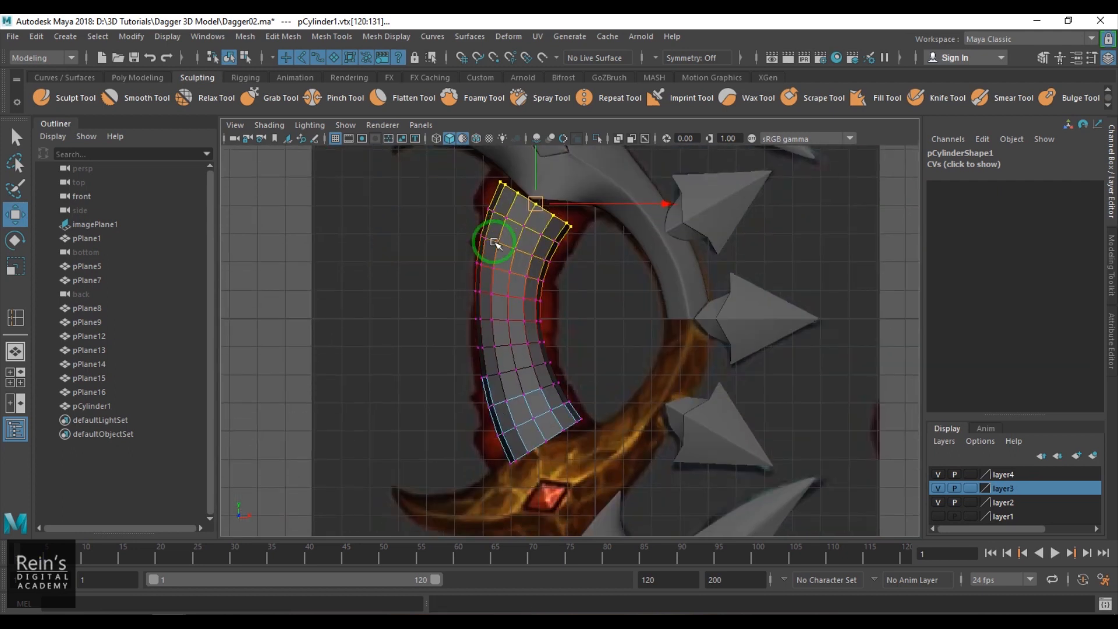
- Delete the faces of the handle's lower half
{"action": "key", "text": "F11"}
{"action": "left_click_drag", "start_coordinate": [446, 345], "coordinate": [757, 526]}
{"action": "key", "text": "Delete"}
{"action": "middle_click_drag", "start_coordinate": [571, 320], "coordinate": [615, 333], "text": "alt"}
{"action": "scroll", "coordinate": [606, 448], "scroll_direction": "up", "scroll_amount": 3}
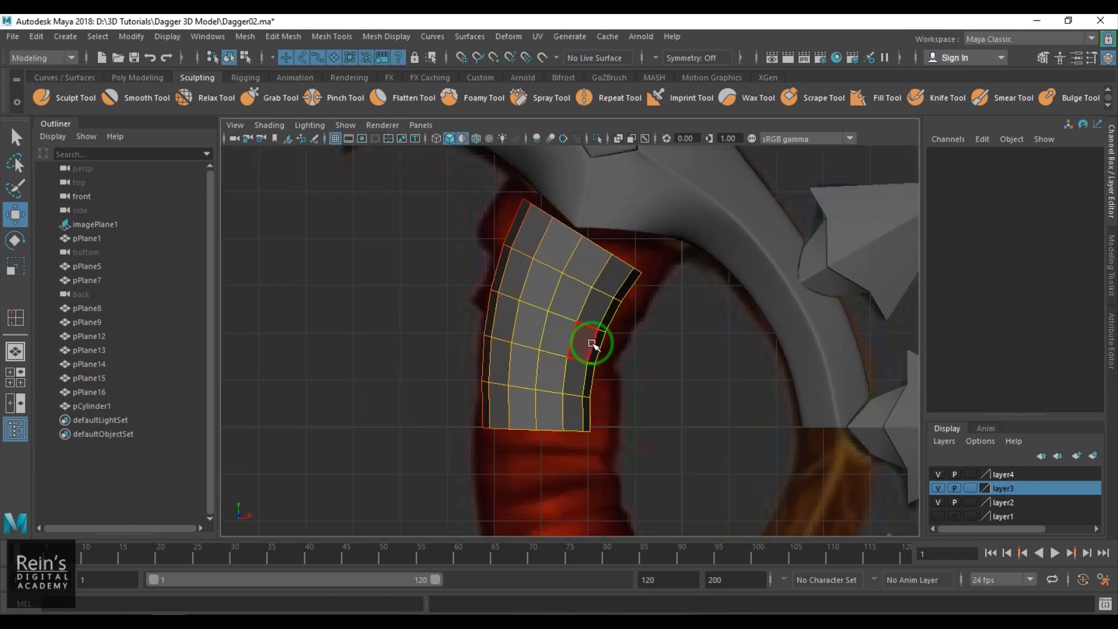
- Pull the handle's two upper corners outward with soft selection to follow the reference outline
{"action": "key", "text": "F9"}
{"action": "left_click_drag", "start_coordinate": [621, 257], "coordinate": [646, 277]}
{"action": "key", "text": "ctrl+z"}
{"action": "left_click_drag", "start_coordinate": [706, 323], "coordinate": [606, 337]}
{"action": "left_click_drag", "start_coordinate": [631, 273], "coordinate": [642, 272]}
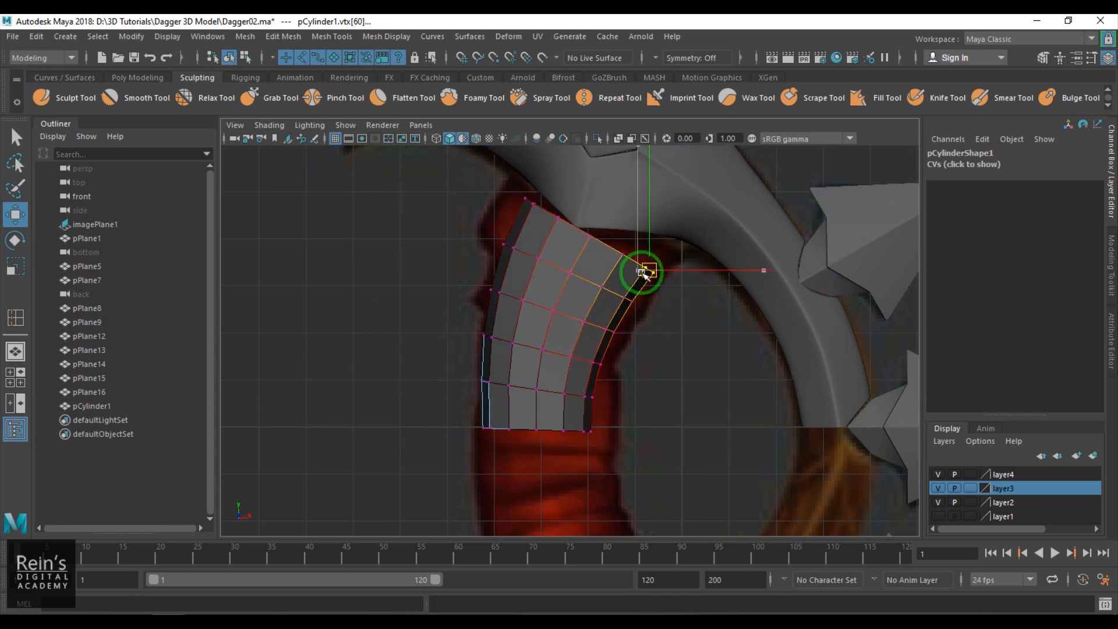
{"action": "left_click_drag", "start_coordinate": [537, 228], "coordinate": [537, 227]}
{"action": "left_click_drag", "start_coordinate": [526, 200], "coordinate": [512, 196]}
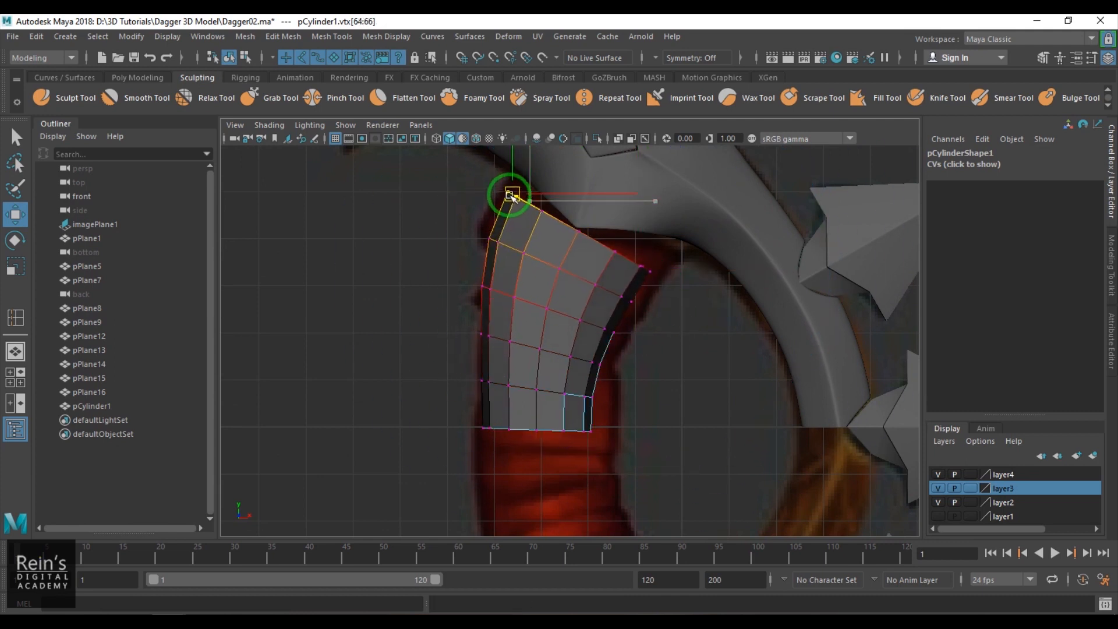
- Adjust the side vertices near the handle's cut lower end to match the width in the reference
{"action": "left_click_drag", "start_coordinate": [605, 385], "coordinate": [632, 432]}
{"action": "left_click_drag", "start_coordinate": [667, 394], "coordinate": [679, 397]}
{"action": "left_click_drag", "start_coordinate": [465, 368], "coordinate": [495, 423]}
{"action": "key", "text": "b"}
{"action": "left_click_drag", "start_coordinate": [581, 380], "coordinate": [578, 379]}
- Turn off soft selection and move the middle and inner-side vertices of the handle's upper edge against the guard's underside
{"action": "middle_click_drag", "start_coordinate": [585, 361], "coordinate": [566, 459], "text": "alt"}
{"action": "scroll", "coordinate": [556, 408], "scroll_direction": "up", "scroll_amount": 3}
{"action": "mouse_move", "coordinate": [540, 315]}
{"action": "left_mouse_down"}
{"action": "mouse_move", "coordinate": [571, 343]}
{"action": "mouse_move", "coordinate": [546, 327]}
{"action": "left_mouse_up"}
{"action": "key", "text": "b"}
{"action": "left_click", "coordinate": [611, 352]}
{"action": "left_click_drag", "start_coordinate": [611, 354], "coordinate": [617, 333]}
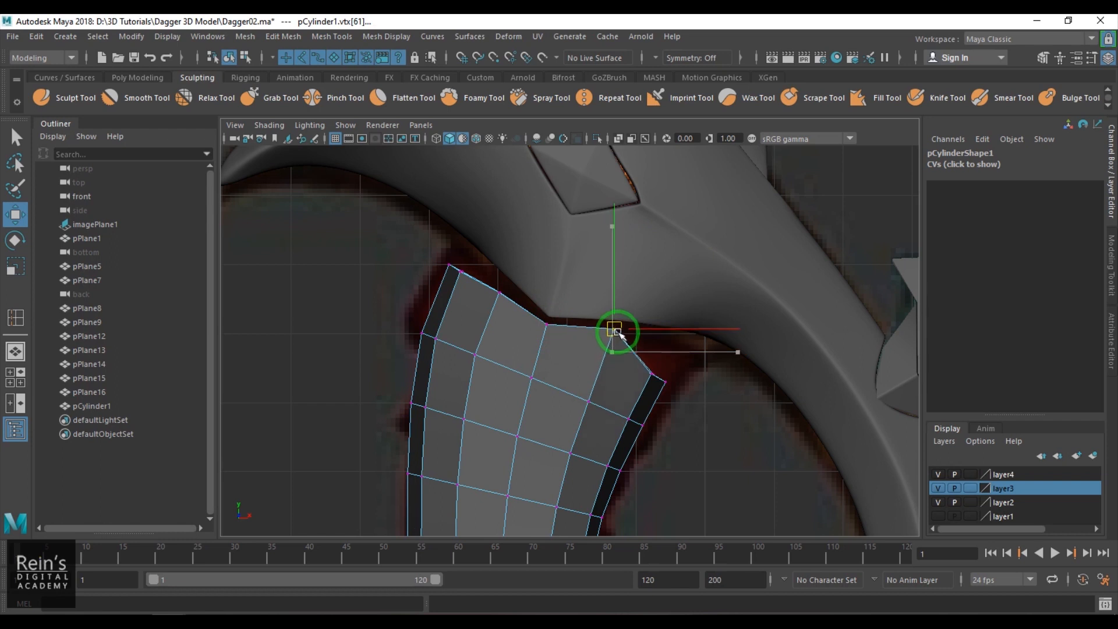
{"action": "left_click", "coordinate": [642, 373]}
{"action": "left_click_drag", "start_coordinate": [653, 377], "coordinate": [658, 341]}
{"action": "left_click", "coordinate": [664, 380]}
{"action": "left_click_drag", "start_coordinate": [665, 382], "coordinate": [700, 354]}
- Move the horn-side vertices of the handle's upper edge up to the guard's underside and return to object mode
{"action": "left_click_drag", "start_coordinate": [496, 297], "coordinate": [449, 253]}
{"action": "left_click", "coordinate": [453, 263]}
{"action": "left_click", "coordinate": [449, 265]}
{"action": "right_click_drag", "start_coordinate": [539, 383], "coordinate": [568, 366]}
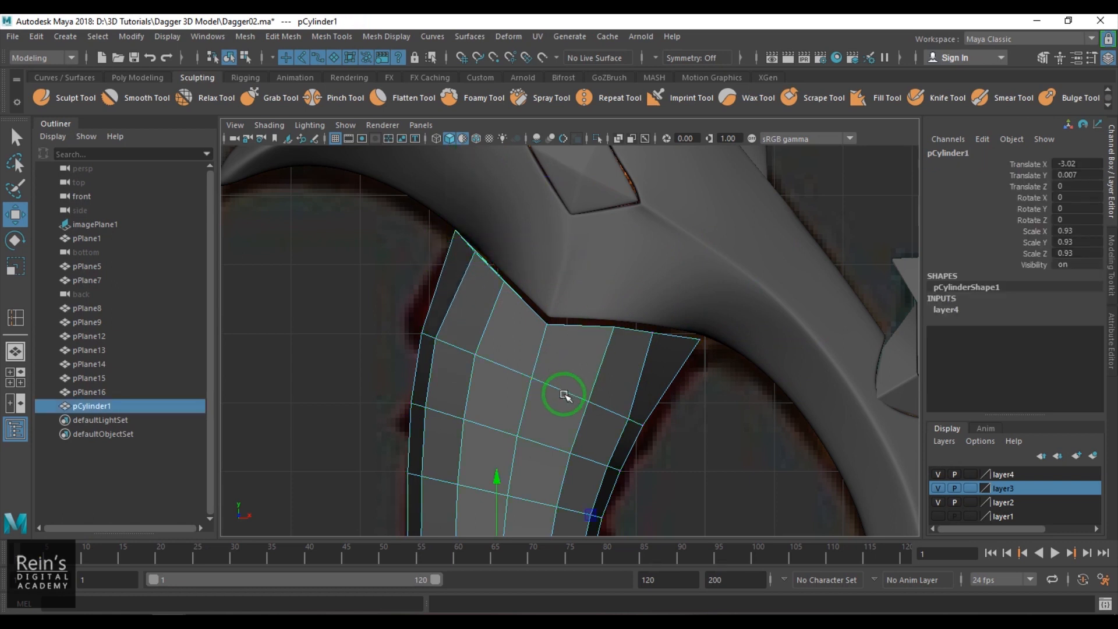
- Slide the handle's horizontal edge loops below the guard along its length to even out their spacing
{"action": "key", "text": "space"}
{"action": "left_click_drag", "start_coordinate": [569, 388], "coordinate": [565, 360]}
{"action": "key", "text": "f"}
{"action": "middle_click_drag", "start_coordinate": [527, 384], "coordinate": [525, 329], "text": "alt"}
{"action": "right_click_drag", "start_coordinate": [524, 330], "coordinate": [530, 457], "text": "alt"}
{"action": "double_click", "coordinate": [523, 319]}
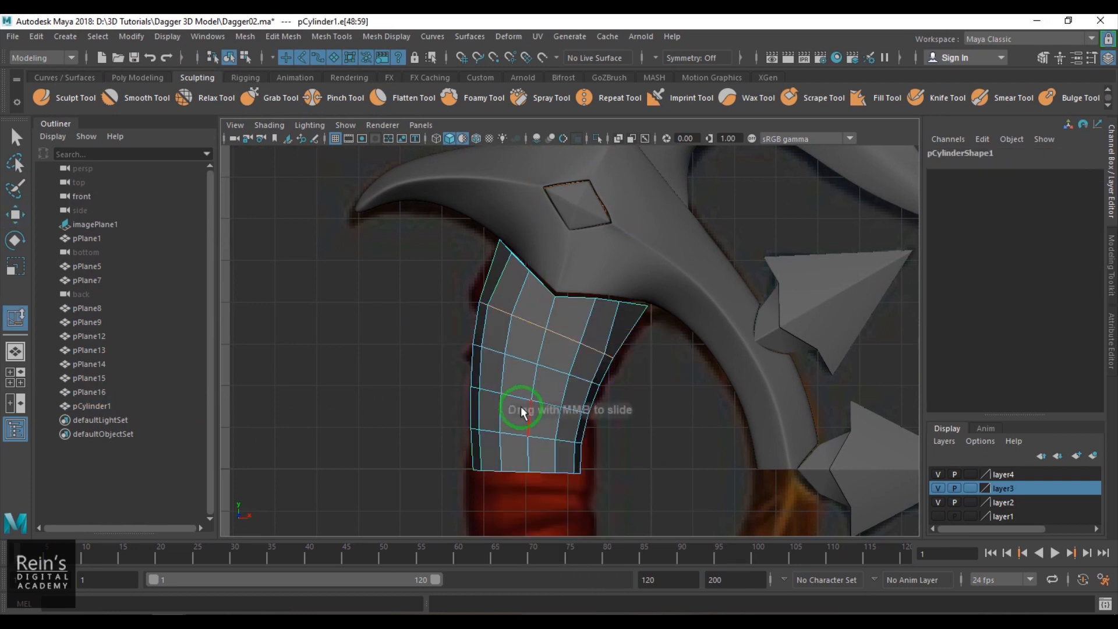
{"action": "double_click", "coordinate": [524, 361]}
{"action": "middle_click_drag", "start_coordinate": [525, 392], "coordinate": [529, 392]}
- Isolate the handle in the perspective view and delete the faces capping its upper end
{"action": "key", "text": "space"}
{"action": "mouse_move", "coordinate": [528, 393]}
{"action": "left_mouse_down"}
{"action": "mouse_move", "coordinate": [543, 350]}
{"action": "mouse_move", "coordinate": [549, 359]}
{"action": "mouse_move", "coordinate": [511, 398]}
{"action": "left_mouse_up"}
{"action": "key", "text": "F8"}
{"action": "key", "text": "f"}
{"action": "key", "text": "ctrl+1"}
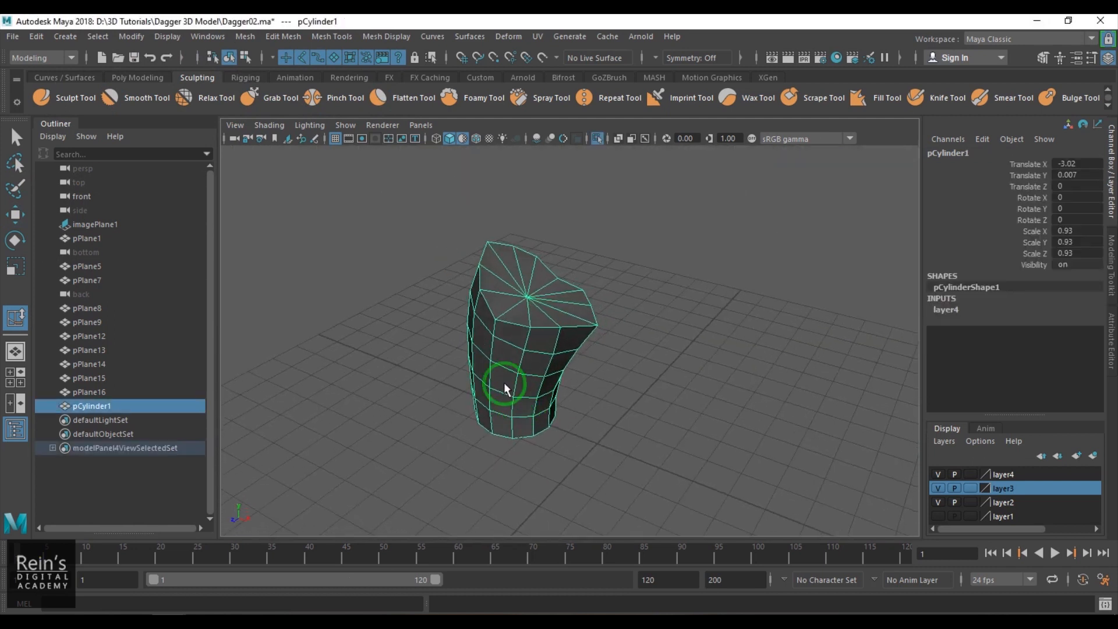
{"action": "scroll", "coordinate": [512, 398], "scroll_direction": "up", "scroll_amount": 5}
{"action": "right_click_drag", "start_coordinate": [475, 274], "coordinate": [420, 274]}
{"action": "left_click", "coordinate": [475, 252]}
{"action": "right_click", "coordinate": [673, 244], "text": "ctrl"}
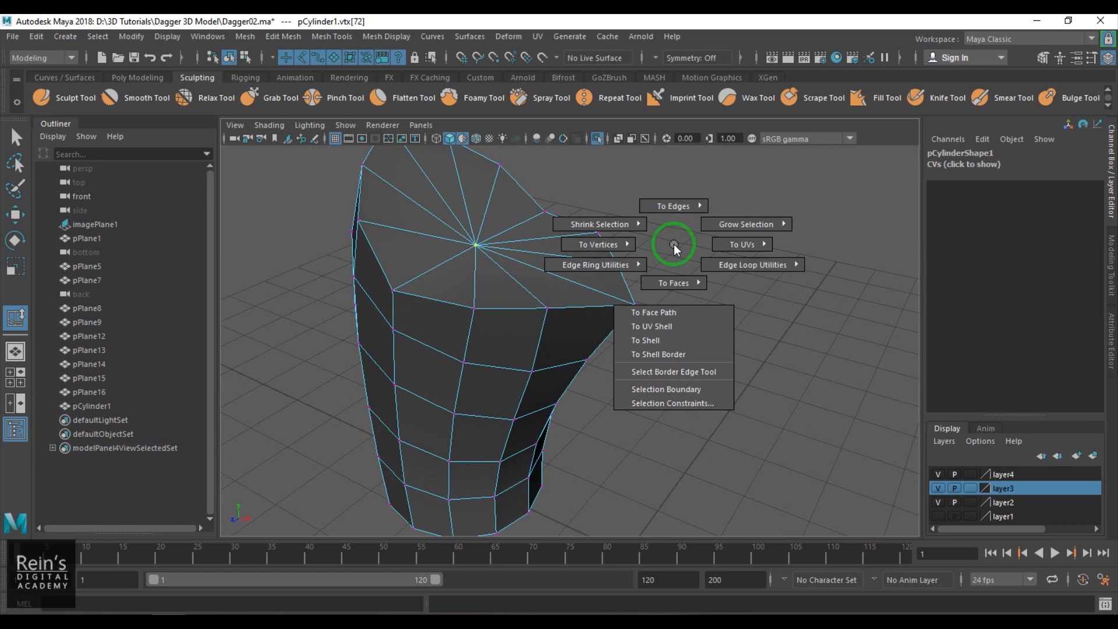
{"action": "mouse_move", "coordinate": [676, 310]}
{"action": "right_mouse_down", "text": "ctrl"}
{"action": "mouse_move", "coordinate": [680, 278]}
{"action": "mouse_move", "coordinate": [683, 324]}
{"action": "right_mouse_up", "text": "ctrl"}
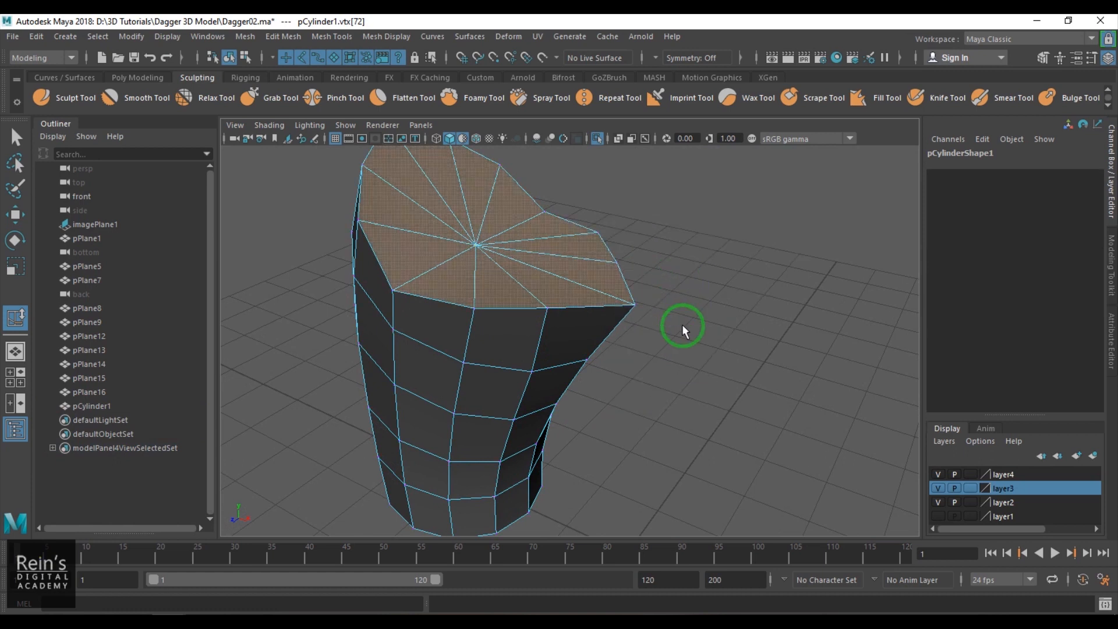
{"action": "key", "text": "Delete"}
- Extrude the border edges of the handle's open upper end inward with a local Z translation of -0.251
{"action": "key", "text": "F10"}
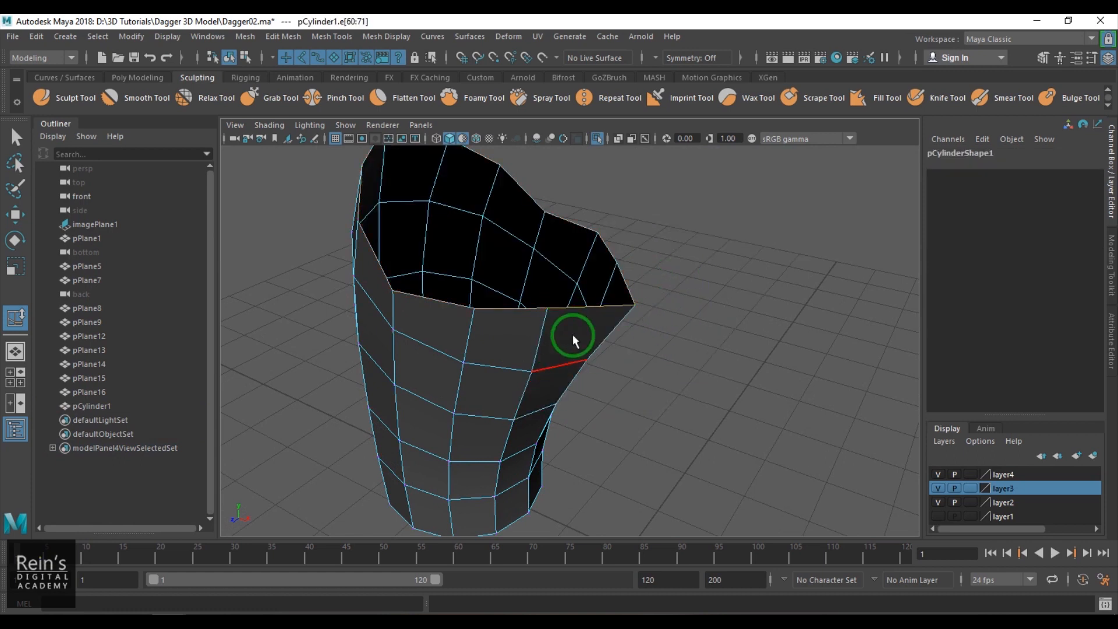
{"action": "key", "text": "ctrl+r"}
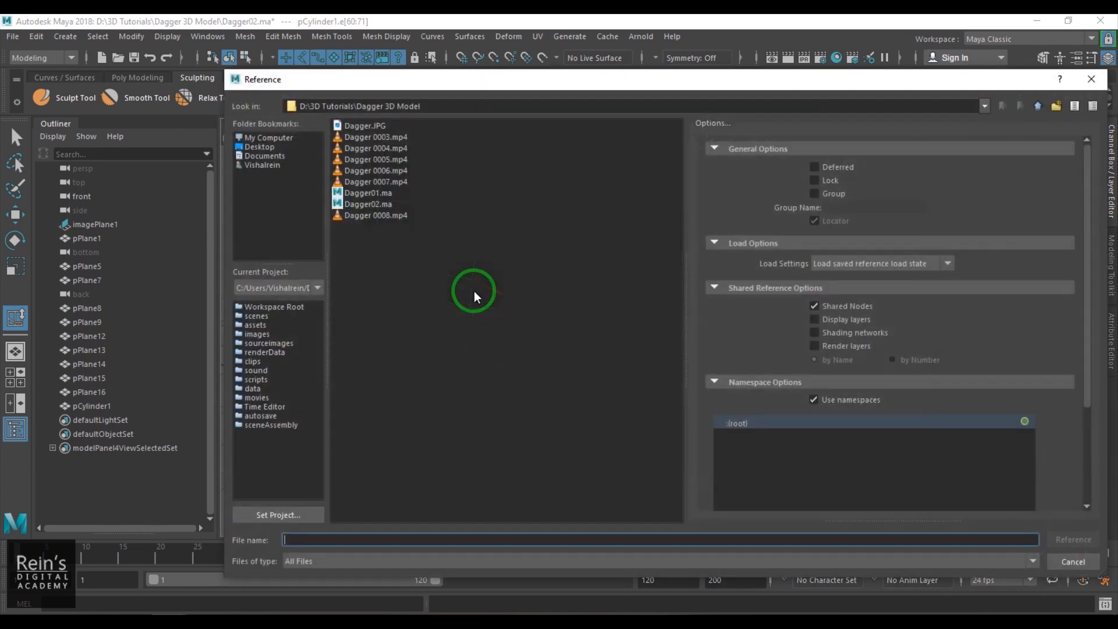
{"action": "left_click", "coordinate": [1071, 562]}
{"action": "key", "text": "ctrl+e"}
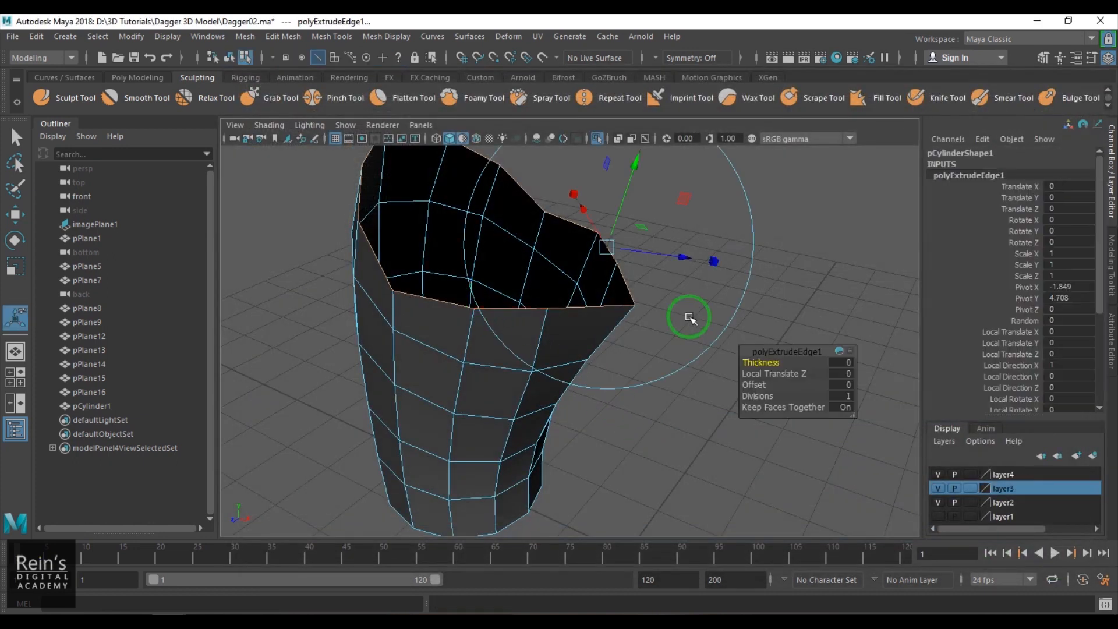
{"action": "left_click_drag", "start_coordinate": [687, 258], "coordinate": [564, 319]}
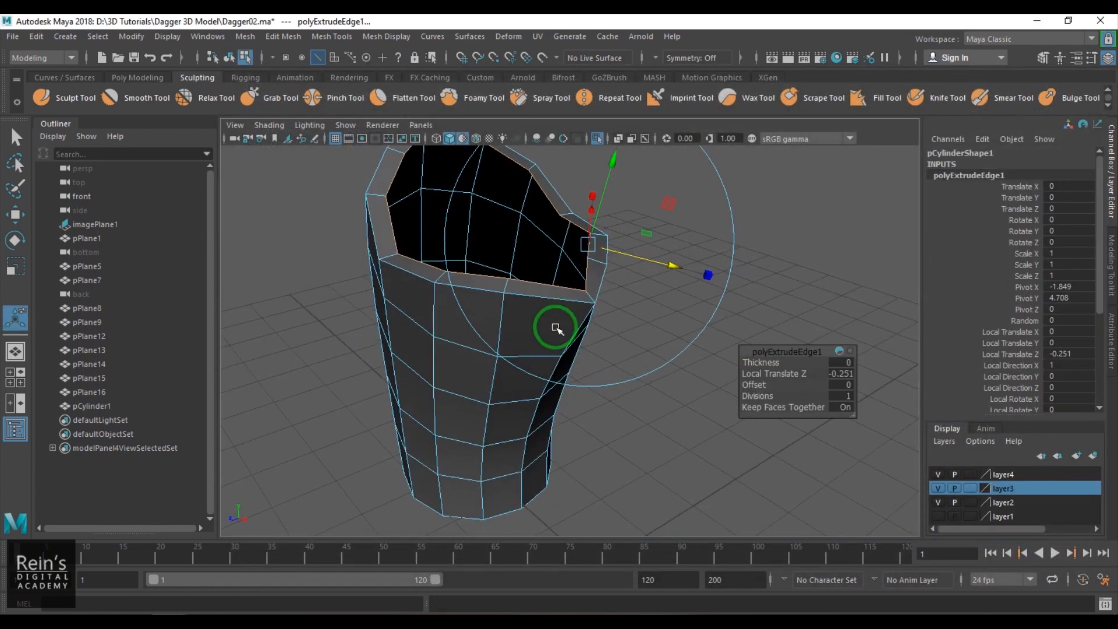
- Insert two supporting edge loops beside the handle's upper rim and turn on its smooth preview
{"action": "key", "text": "q"}
{"action": "key", "text": "F8"}
{"action": "middle_click_drag", "start_coordinate": [558, 331], "coordinate": [644, 395], "text": "alt"}
{"action": "scroll", "coordinate": [547, 338], "scroll_direction": "up", "scroll_amount": 6}
{"action": "right_click_drag", "start_coordinate": [507, 364], "coordinate": [461, 339], "text": "shift"}
{"action": "left_click_drag", "start_coordinate": [479, 354], "coordinate": [473, 371]}
{"action": "key", "text": "w"}
{"action": "right_click_drag", "start_coordinate": [462, 406], "coordinate": [482, 386]}
{"action": "key", "text": "3"}
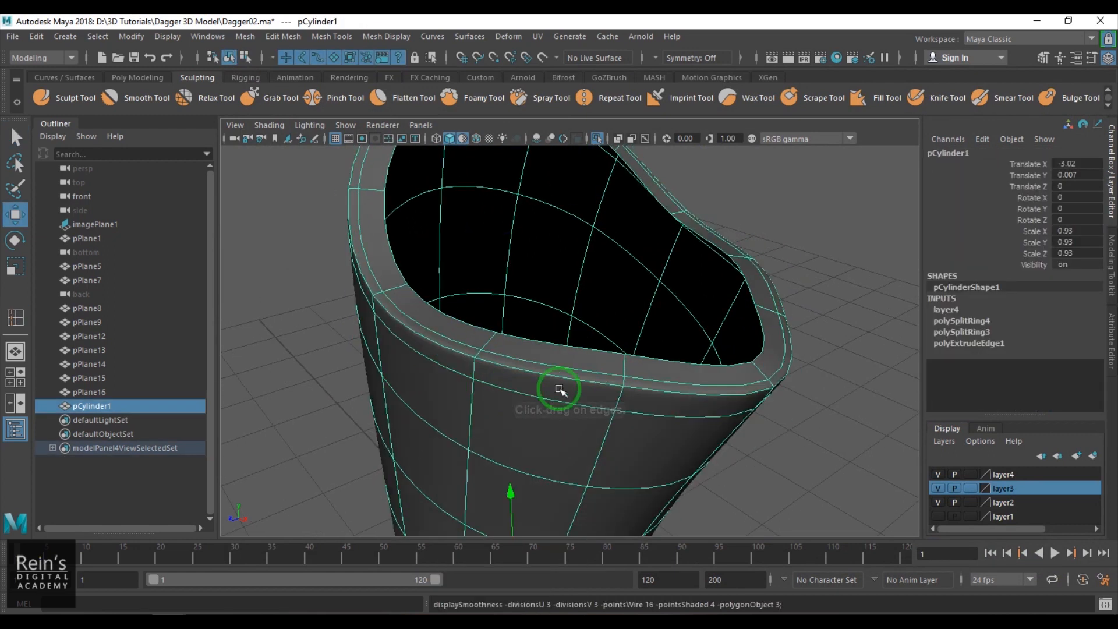
- End the handle's isolation to show the whole dagger again and return to the front view
{"action": "left_click", "coordinate": [853, 390]}
{"action": "scroll", "coordinate": [782, 393], "scroll_direction": "down", "scroll_amount": 5}
{"action": "left_click_drag", "start_coordinate": [781, 394], "coordinate": [724, 361], "text": "alt"}
{"action": "left_click", "coordinate": [592, 403]}
{"action": "key", "text": "ctrl+1"}
{"action": "scroll", "coordinate": [629, 400], "scroll_direction": "down", "scroll_amount": 3}
{"action": "left_click_drag", "start_coordinate": [628, 399], "coordinate": [574, 345], "text": "alt"}
{"action": "left_click", "coordinate": [420, 376]}
{"action": "key", "text": "space"}
{"action": "key", "text": "space"}
{"action": "scroll", "coordinate": [561, 395], "scroll_direction": "down", "scroll_amount": 3}
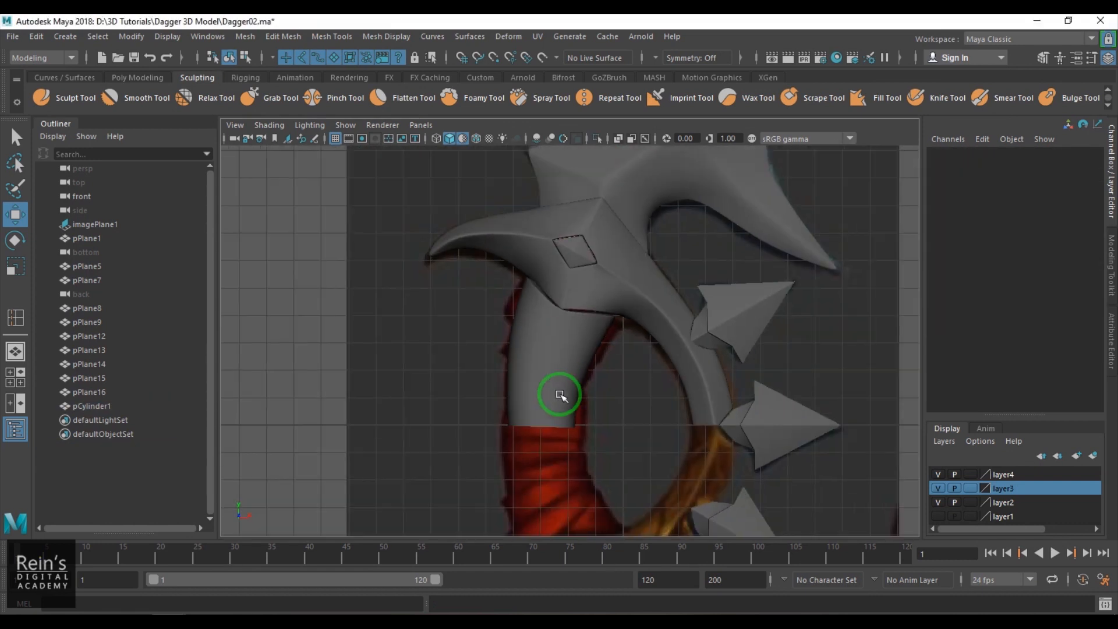
- Flatten the vertices of the handle's lower end into a level row and place them on the horizontal centre line
{"action": "scroll", "coordinate": [563, 393], "scroll_direction": "up", "scroll_amount": 5}
{"action": "scroll", "coordinate": [565, 392], "scroll_direction": "down", "scroll_amount": 3}
{"action": "left_click", "coordinate": [564, 332]}
{"action": "scroll", "coordinate": [604, 396], "scroll_direction": "up", "scroll_amount": 5}
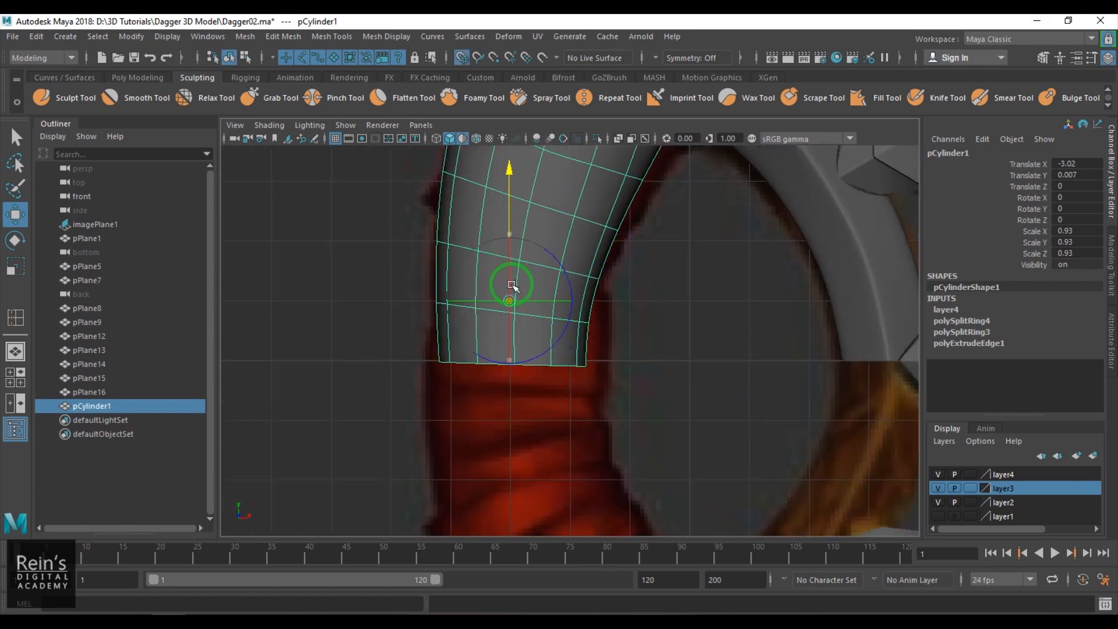
{"action": "key", "text": "F9"}
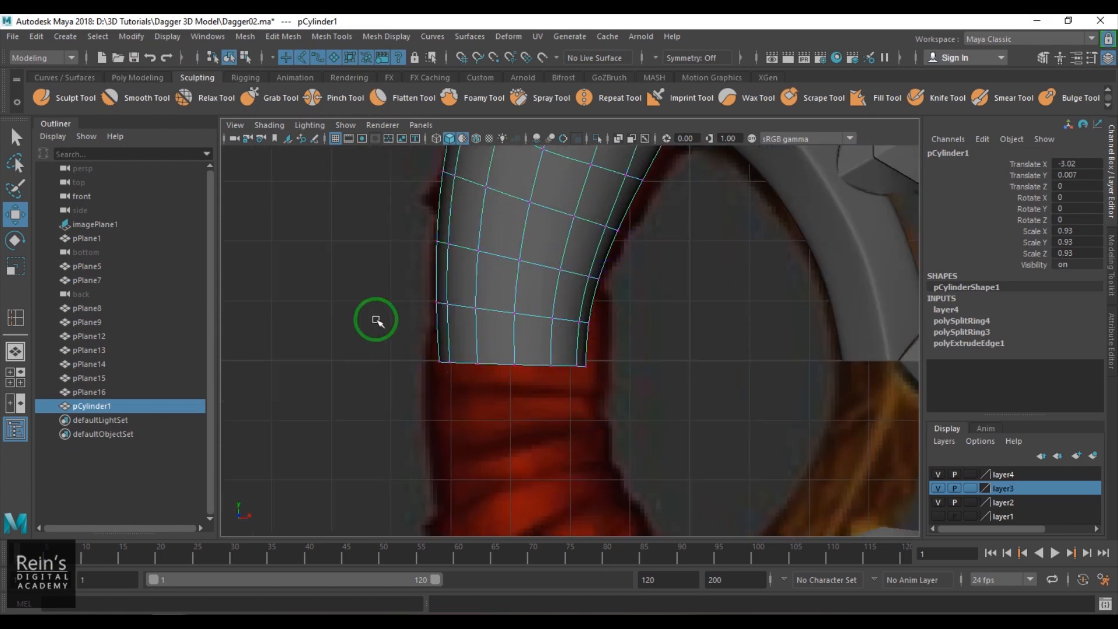
{"action": "left_click_drag", "start_coordinate": [379, 319], "coordinate": [711, 388]}
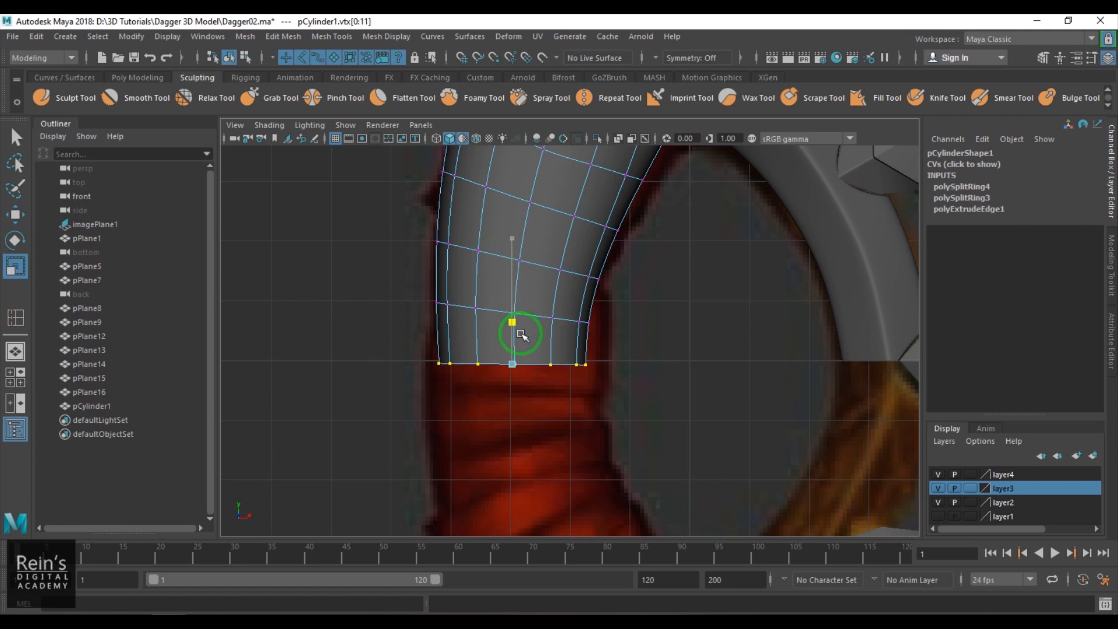
{"action": "mouse_move", "coordinate": [515, 351]}
{"action": "left_mouse_down"}
{"action": "mouse_move", "coordinate": [510, 271]}
{"action": "mouse_move", "coordinate": [512, 348]}
{"action": "left_mouse_up"}
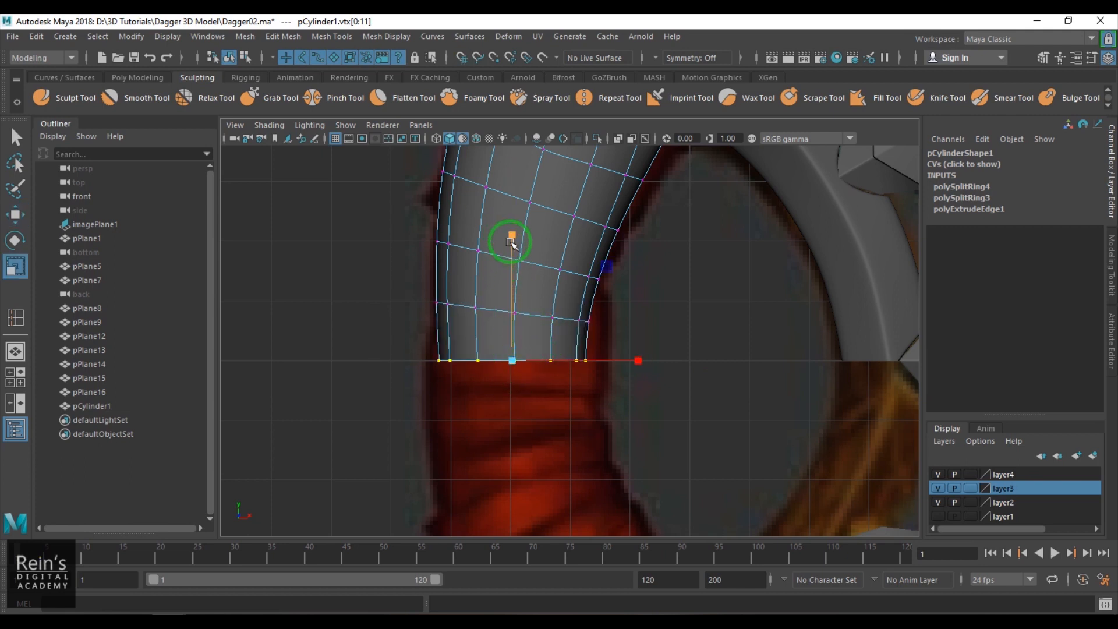
{"action": "key", "text": "F8"}
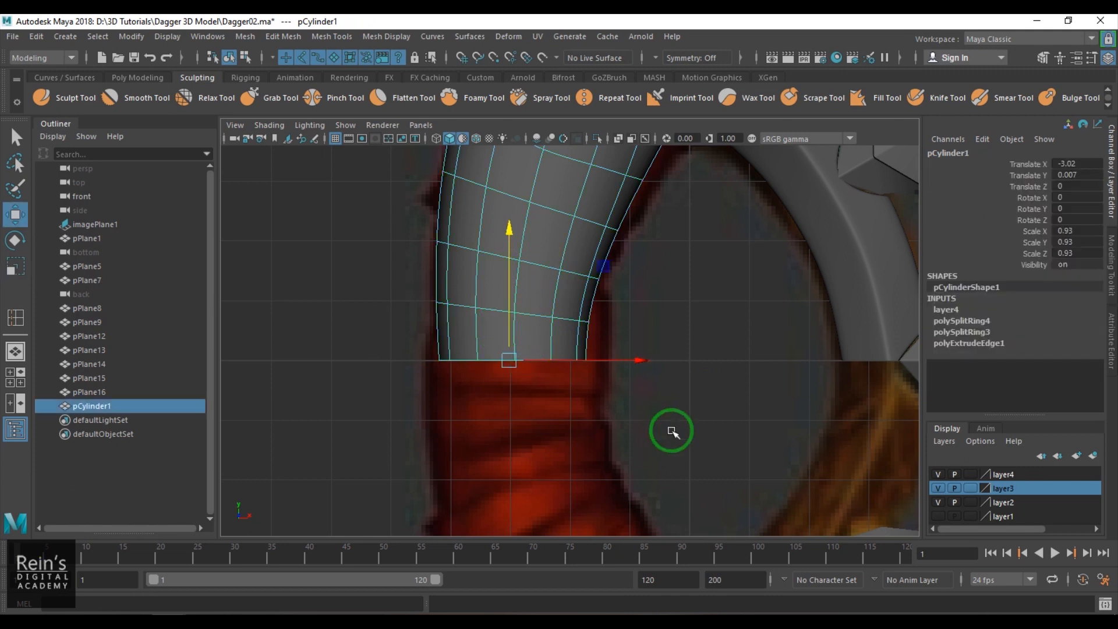
- Delete the handle's history and mirror it in the negative world Y direction with a merge threshold of 0.01, without smooth preview
{"action": "scroll", "coordinate": [636, 424], "scroll_direction": "down", "scroll_amount": 2}
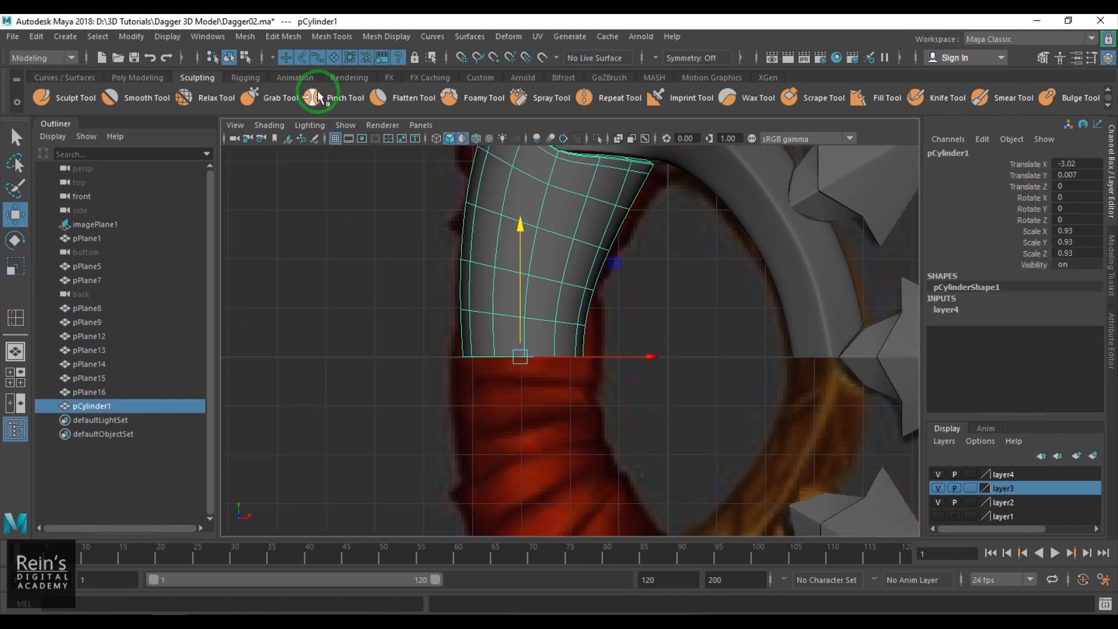
{"action": "left_click", "coordinate": [244, 38]}
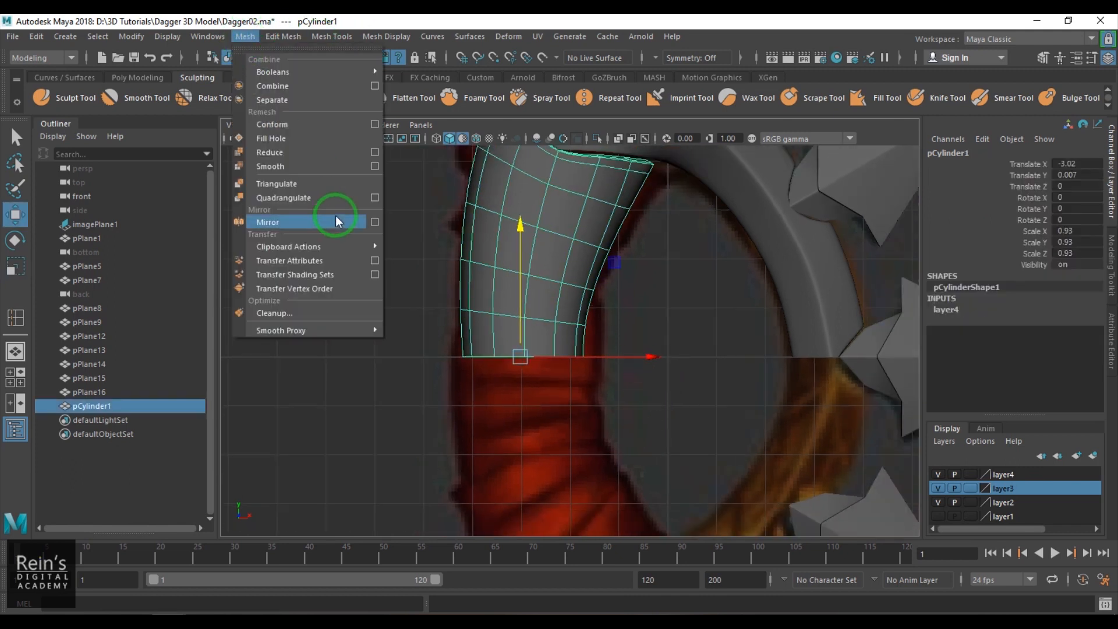
{"action": "left_click", "coordinate": [374, 224]}
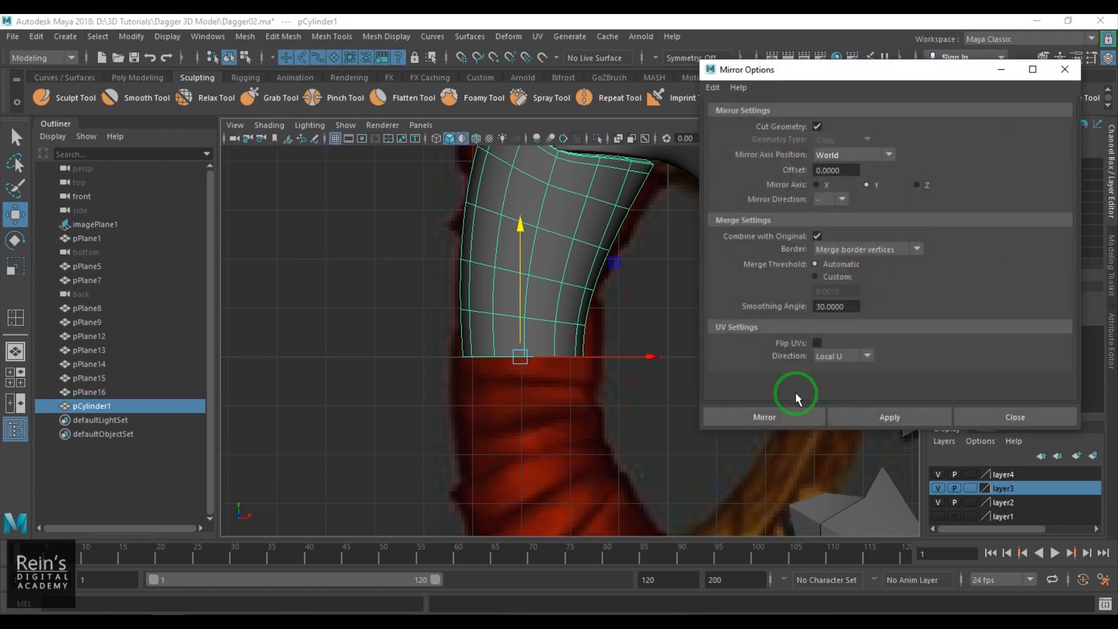
{"action": "left_click", "coordinate": [734, 419]}
{"action": "left_click", "coordinate": [844, 429]}
{"action": "type", "text": "0.01"}
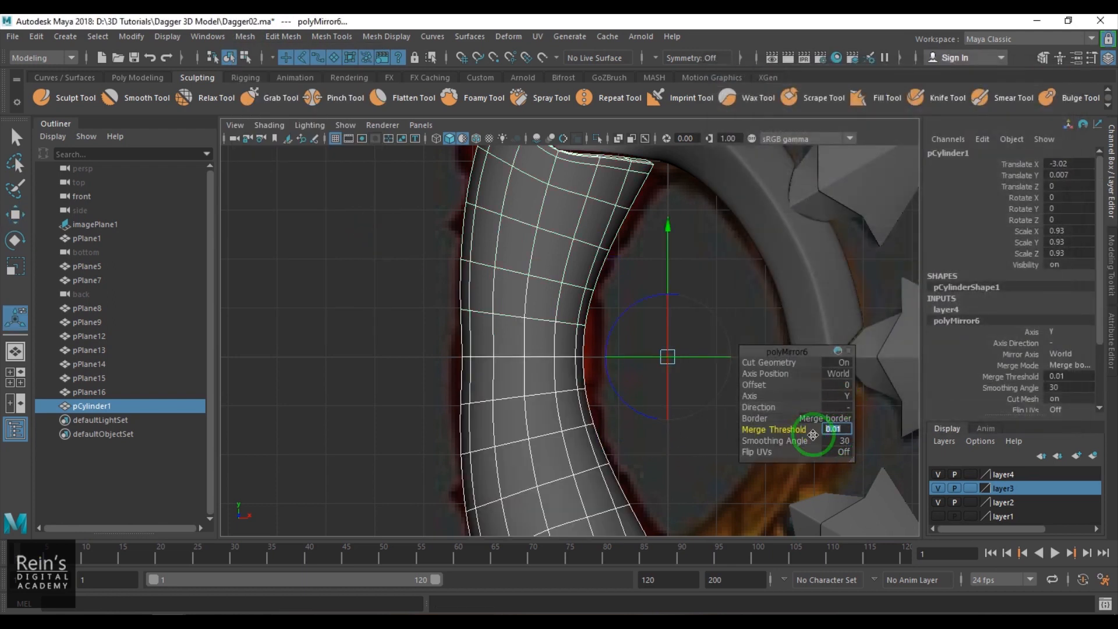
{"action": "left_click", "coordinate": [493, 387]}
{"action": "key", "text": "1"}
- Try to shift the outer-side vertices around the handle's middle horizontally
{"action": "right_click_drag", "start_coordinate": [523, 389], "coordinate": [439, 377]}
{"action": "key", "text": "q"}
{"action": "left_click_drag", "start_coordinate": [433, 341], "coordinate": [564, 357]}
{"action": "key", "text": "w"}
{"action": "left_click_drag", "start_coordinate": [429, 298], "coordinate": [494, 428]}
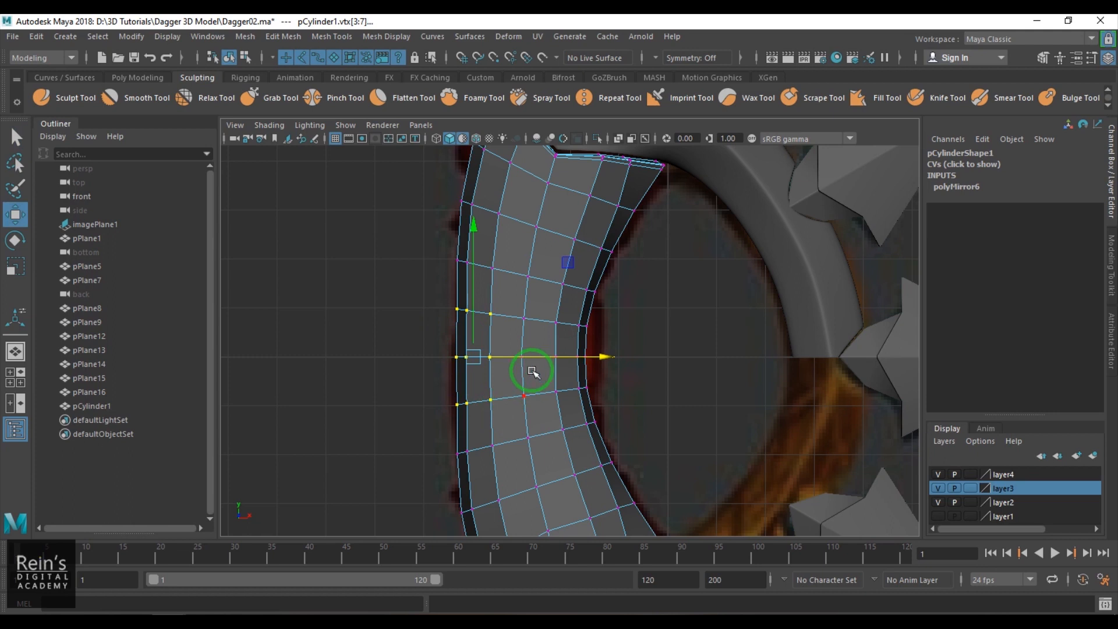
{"action": "left_click", "coordinate": [609, 407]}
{"action": "key", "text": "ctrl+z"}
{"action": "key", "text": "ctrl+z"}
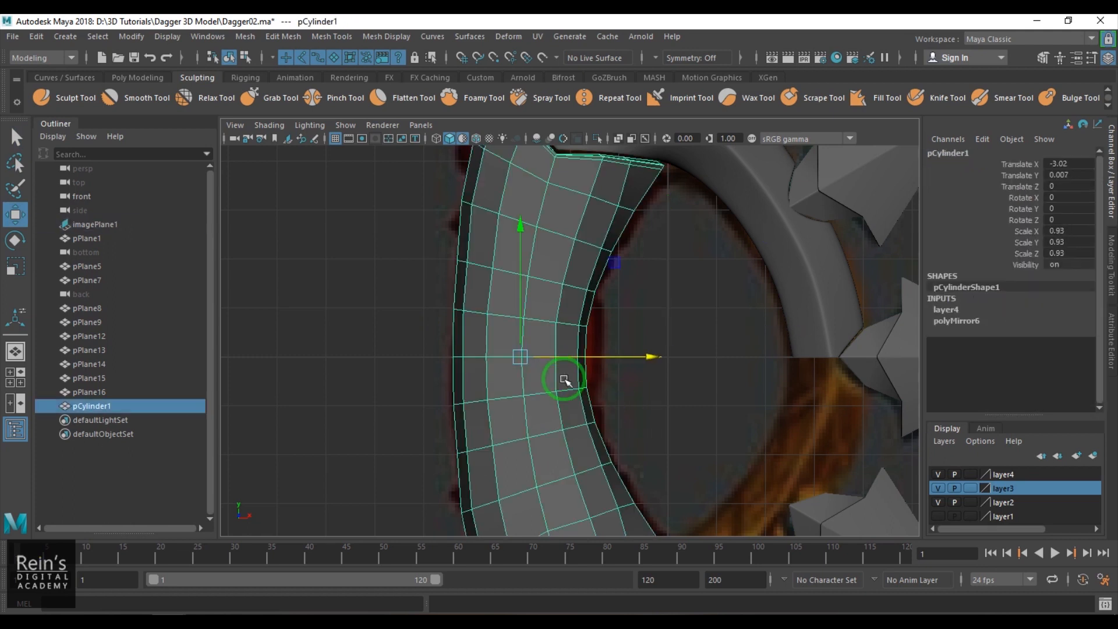
- Switch to the perspective view of the whole dagger and hide the grid
{"action": "left_click_drag", "start_coordinate": [545, 334], "coordinate": [626, 357]}
{"action": "right_click_drag", "start_coordinate": [540, 444], "coordinate": [594, 402]}
{"action": "left_click", "coordinate": [694, 402]}
{"action": "key", "text": "space"}
{"action": "left_click_drag", "start_coordinate": [632, 429], "coordinate": [634, 357]}
{"action": "left_click", "coordinate": [487, 422]}
{"action": "left_click_drag", "start_coordinate": [495, 424], "coordinate": [617, 433], "text": "alt"}
{"action": "middle_click_drag", "start_coordinate": [617, 433], "coordinate": [614, 408], "text": "alt"}
{"action": "left_click_drag", "start_coordinate": [613, 409], "coordinate": [592, 357], "text": "alt"}
{"action": "left_click", "coordinate": [348, 139]}
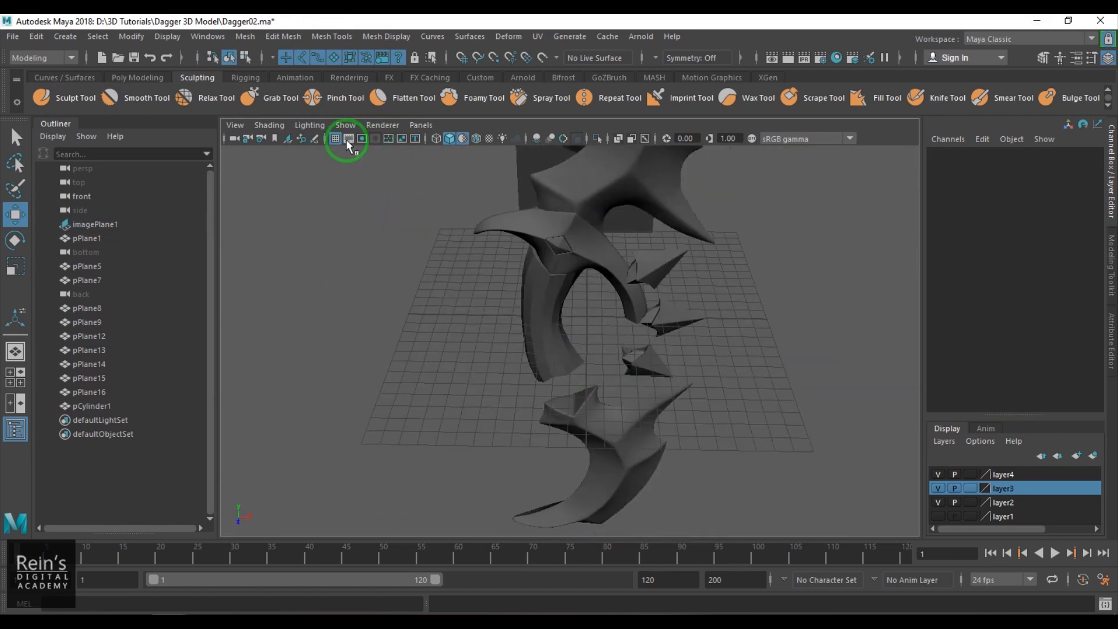
{"action": "left_click", "coordinate": [337, 139]}
{"action": "left_click_drag", "start_coordinate": [536, 317], "coordinate": [538, 293], "text": "alt"}
- Delete the guard's history and mirror it in the negative world Y direction with a merge threshold of 0.01
{"action": "left_click", "coordinate": [626, 279]}
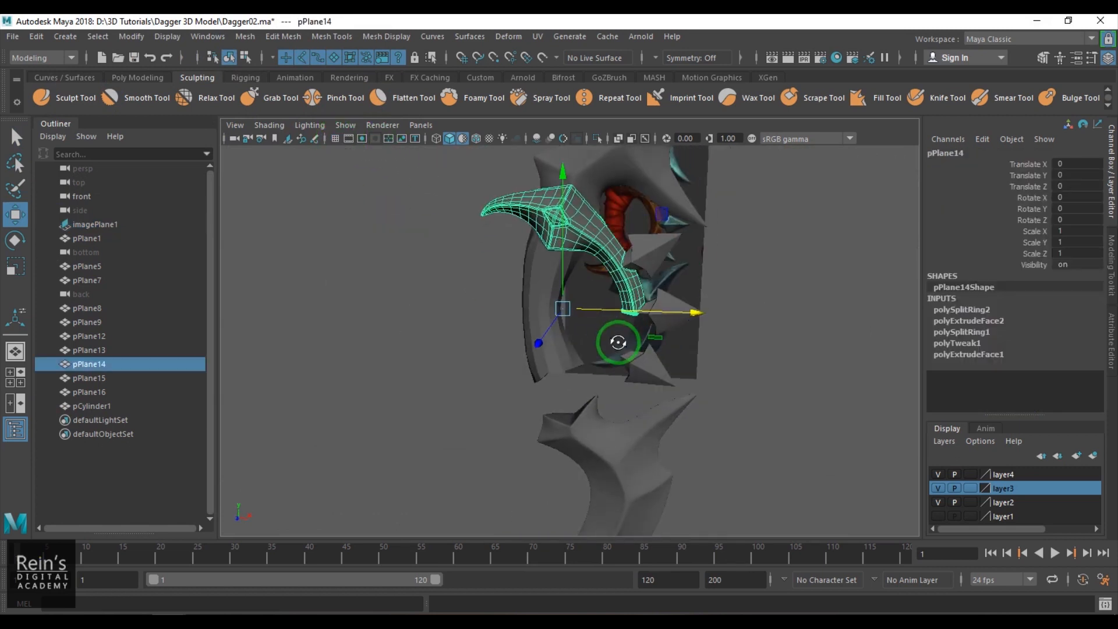
{"action": "left_click_drag", "start_coordinate": [622, 343], "coordinate": [624, 336], "text": "alt"}
{"action": "key", "text": "alt+shift+d"}
{"action": "right_click_drag", "start_coordinate": [546, 291], "coordinate": [616, 321], "text": "alt"}
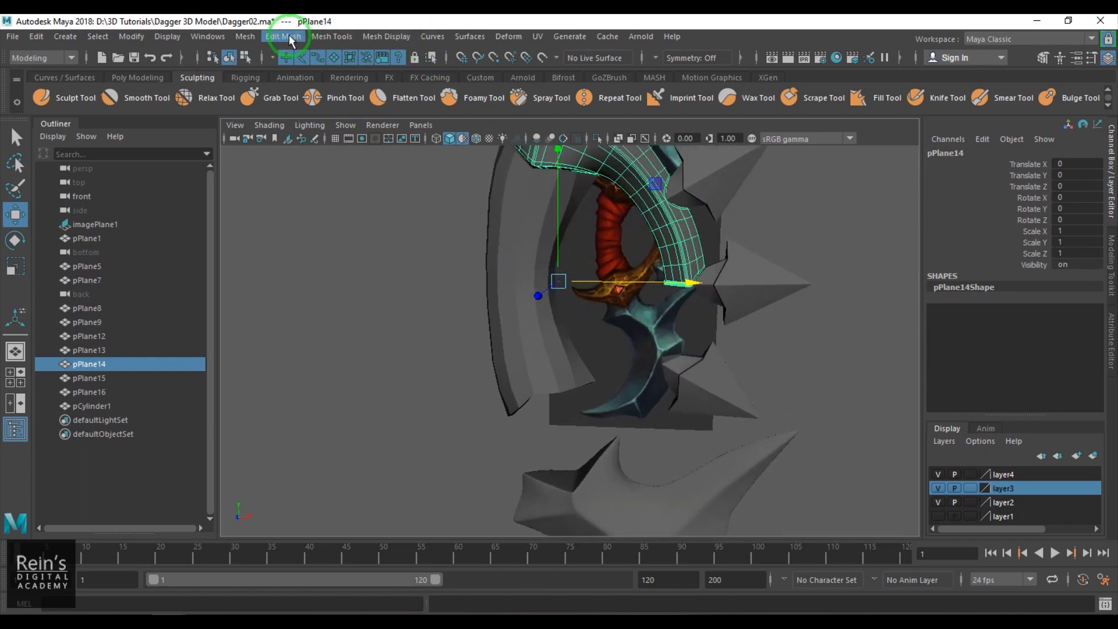
{"action": "left_click", "coordinate": [245, 36]}
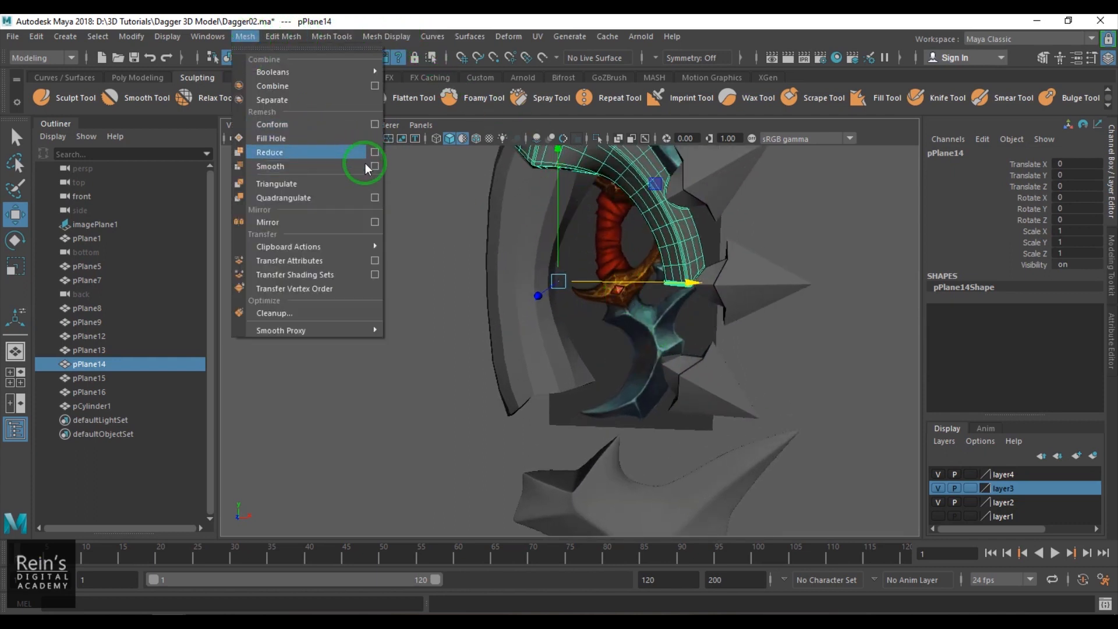
{"action": "left_click", "coordinate": [375, 223]}
{"action": "left_click_drag", "start_coordinate": [920, 75], "coordinate": [977, 73]}
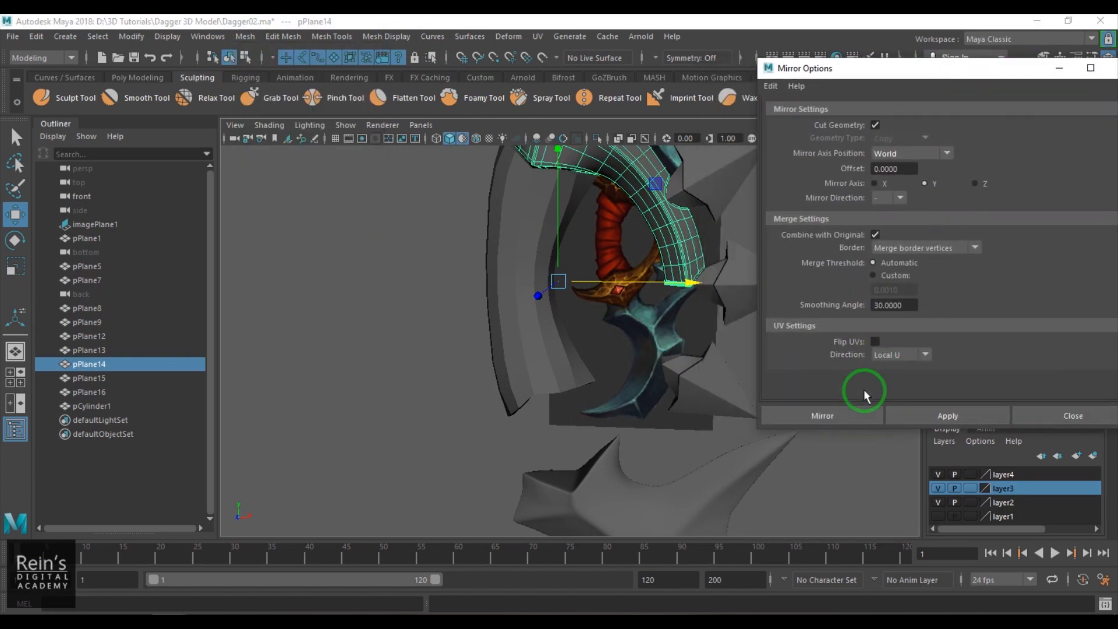
{"action": "left_click", "coordinate": [850, 413]}
{"action": "left_click", "coordinate": [847, 430]}
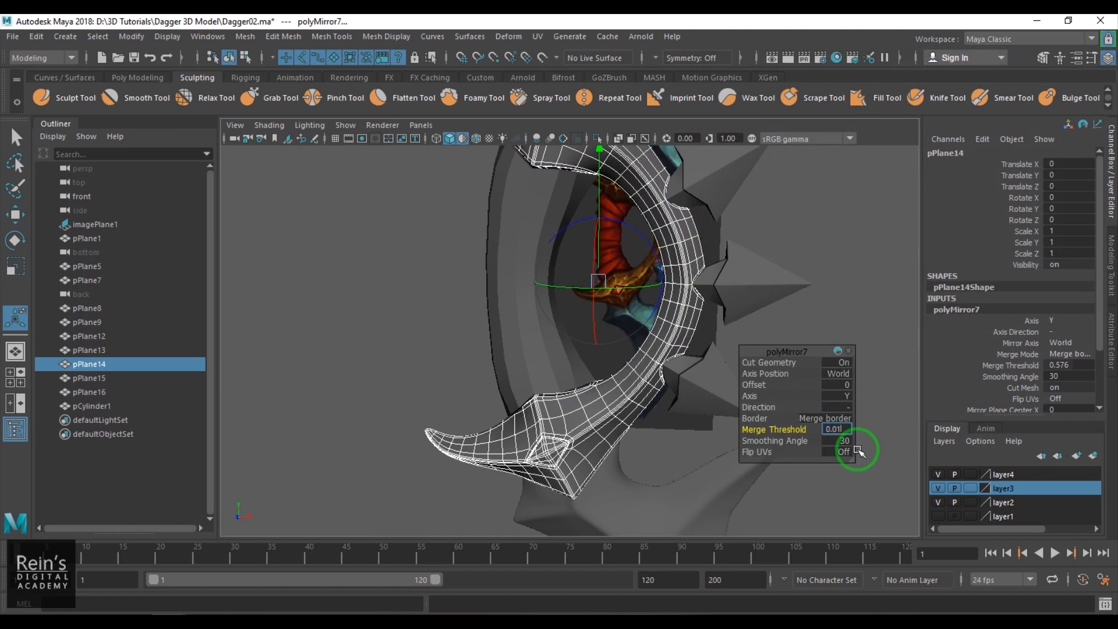
{"action": "left_click", "coordinate": [869, 279]}
{"action": "scroll", "coordinate": [606, 439], "scroll_direction": "down", "scroll_amount": 5}
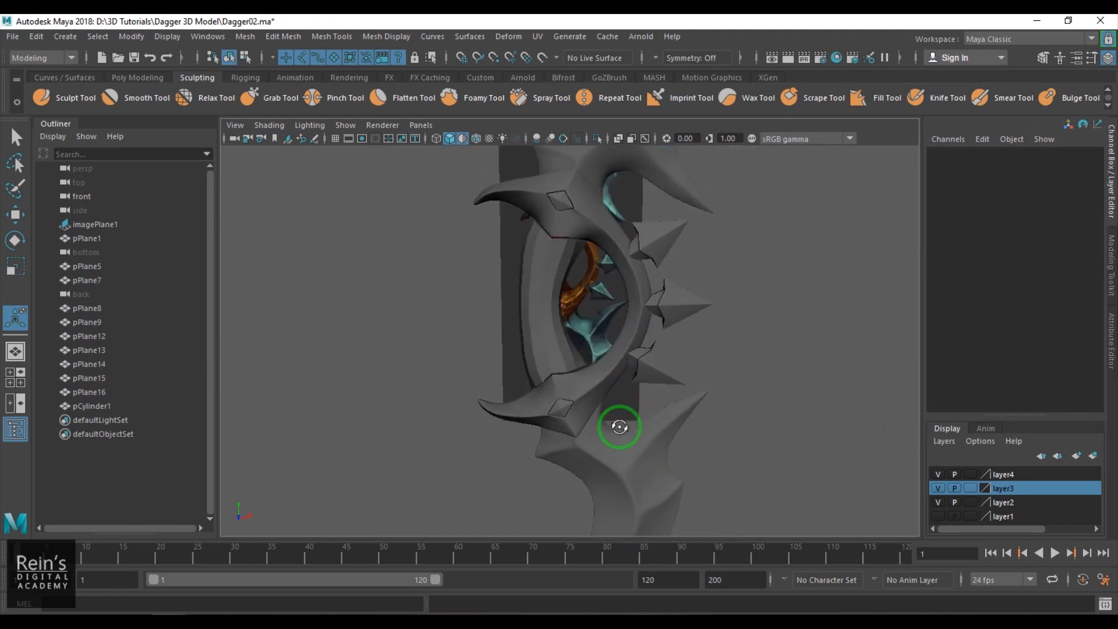
- Show wireframe on shaded with the parts' own materials instead of the default one, and enable the sRGB gamma view transform
{"action": "left_click", "coordinate": [530, 331]}
{"action": "left_click", "coordinate": [793, 287]}
{"action": "left_click_drag", "start_coordinate": [794, 287], "coordinate": [537, 320], "text": "alt"}
{"action": "left_click", "coordinate": [478, 140]}
{"action": "scroll", "coordinate": [524, 250], "scroll_direction": "up", "scroll_amount": 2}
{"action": "left_click", "coordinate": [269, 124]}
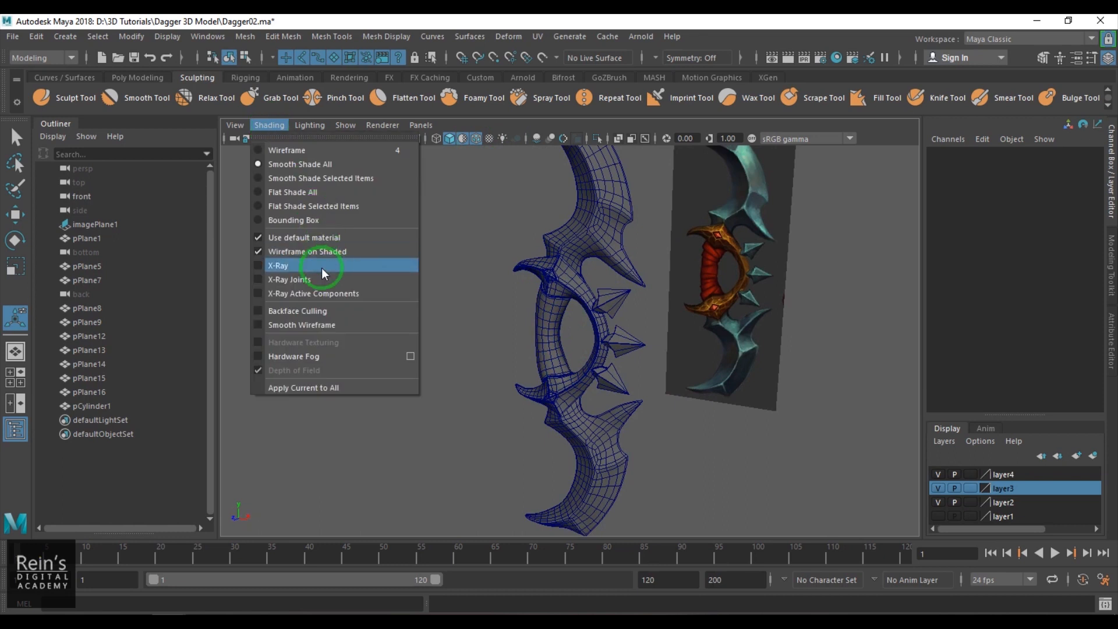
{"action": "left_click", "coordinate": [326, 237]}
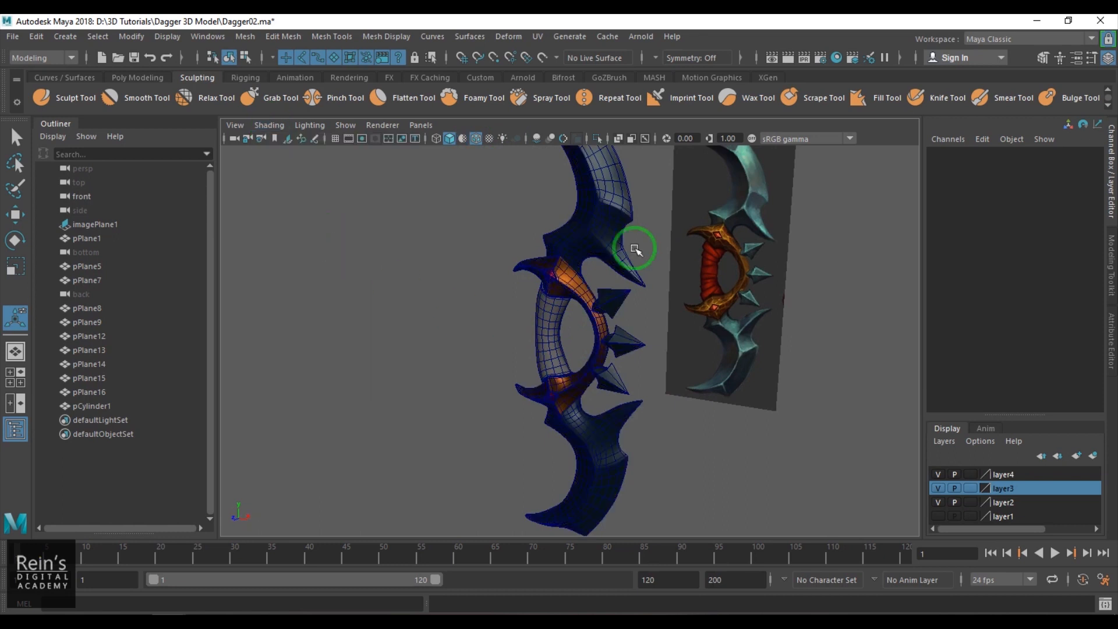
{"action": "left_click", "coordinate": [752, 138]}
{"action": "scroll", "coordinate": [512, 344], "scroll_direction": "up", "scroll_amount": 5}
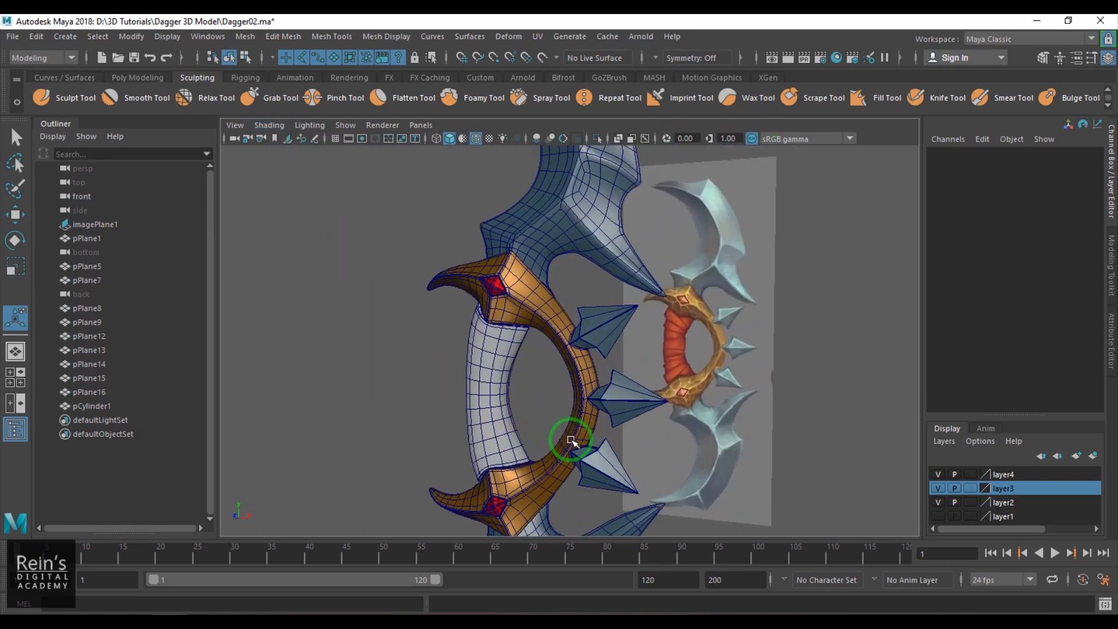
- Assign a new Blinn material to the handle and open the material's attributes
{"action": "left_click", "coordinate": [527, 395]}
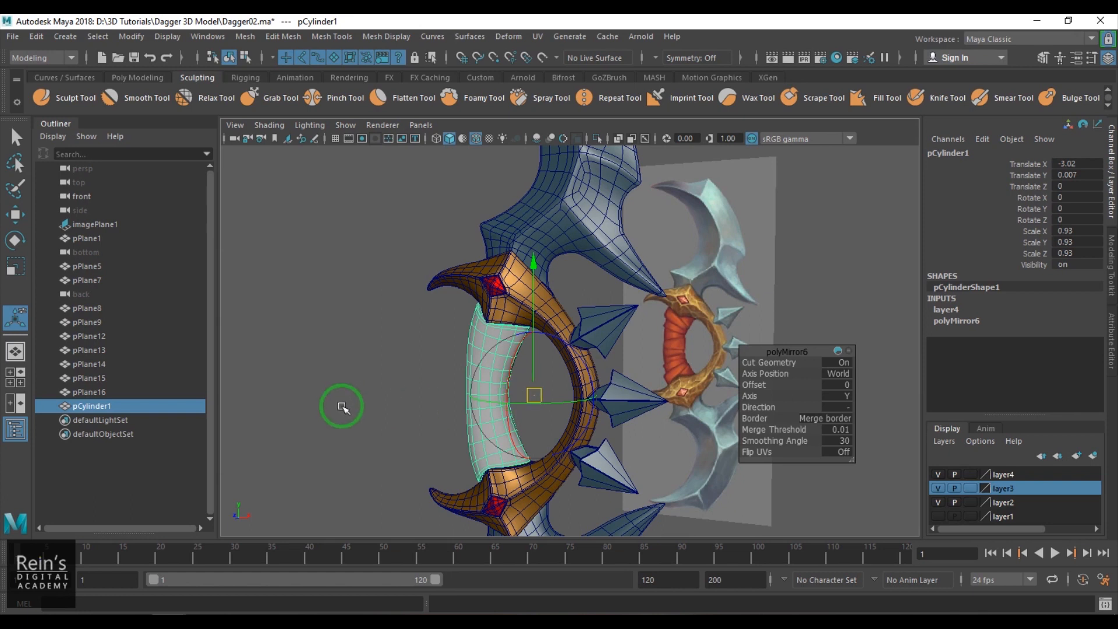
{"action": "key", "text": "w"}
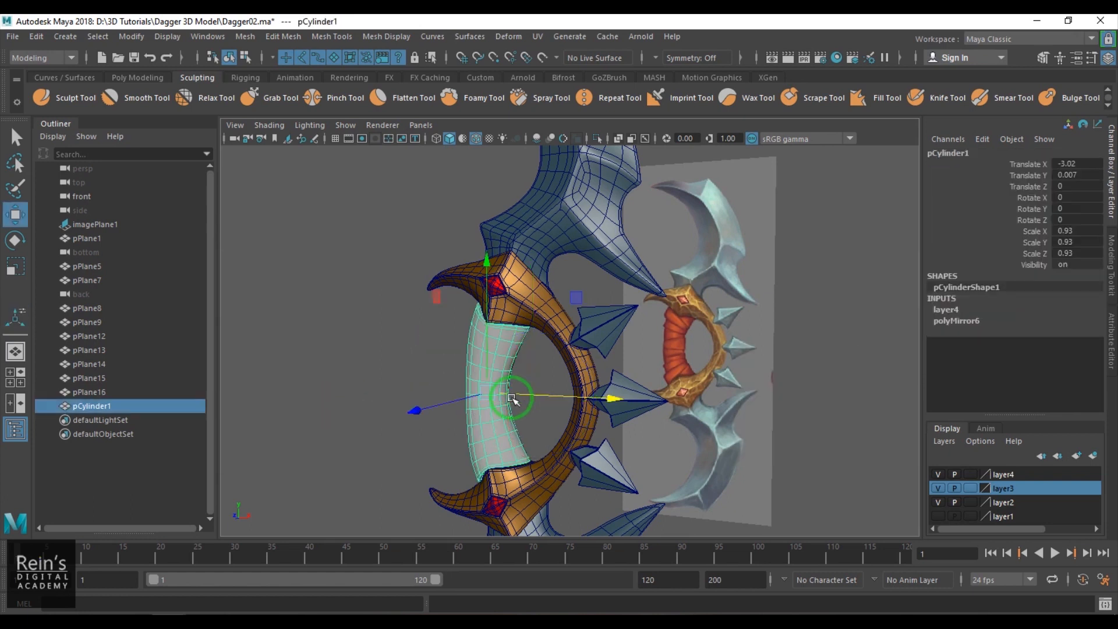
{"action": "left_click", "coordinate": [506, 404]}
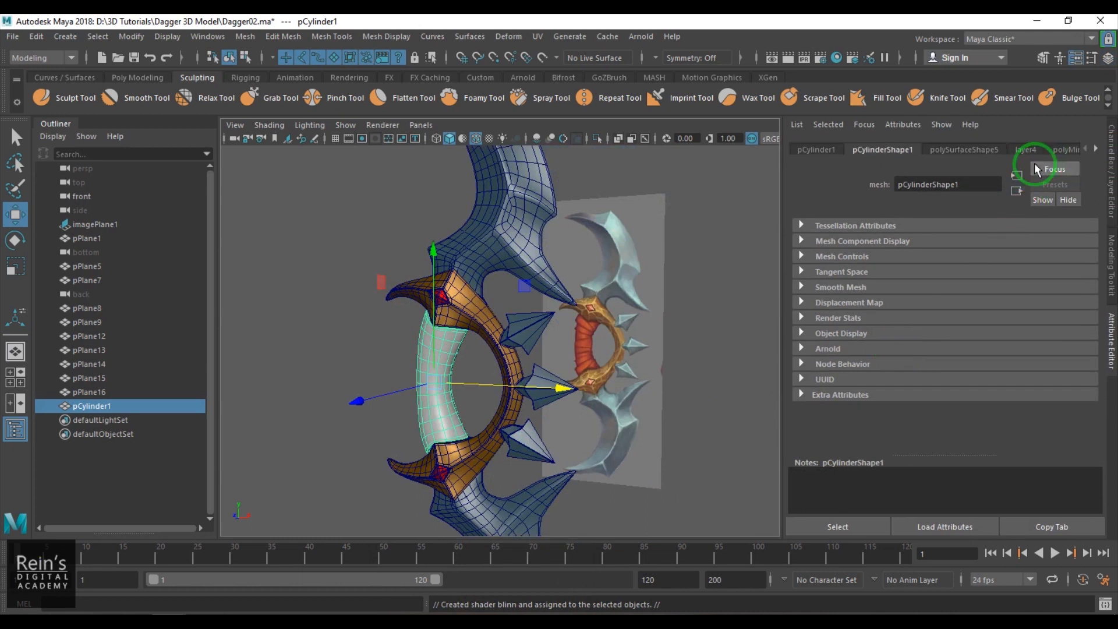
{"action": "left_click", "coordinate": [979, 150]}
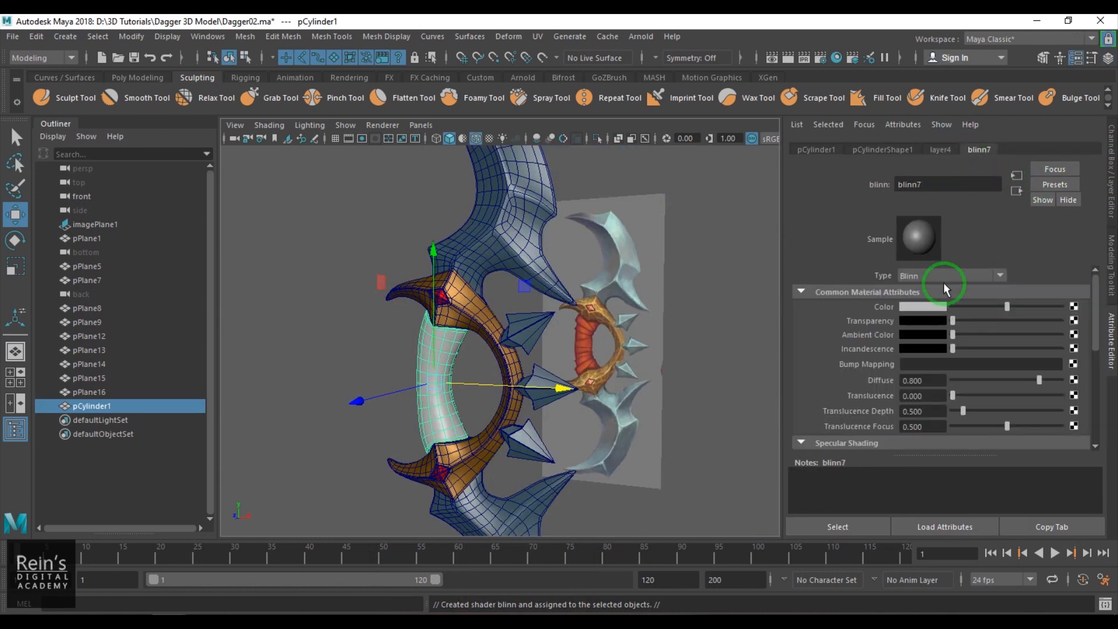
- Set the handle material's color by sampling the red grip in the reference image
{"action": "left_click", "coordinate": [932, 305]}
{"action": "left_click", "coordinate": [931, 309]}
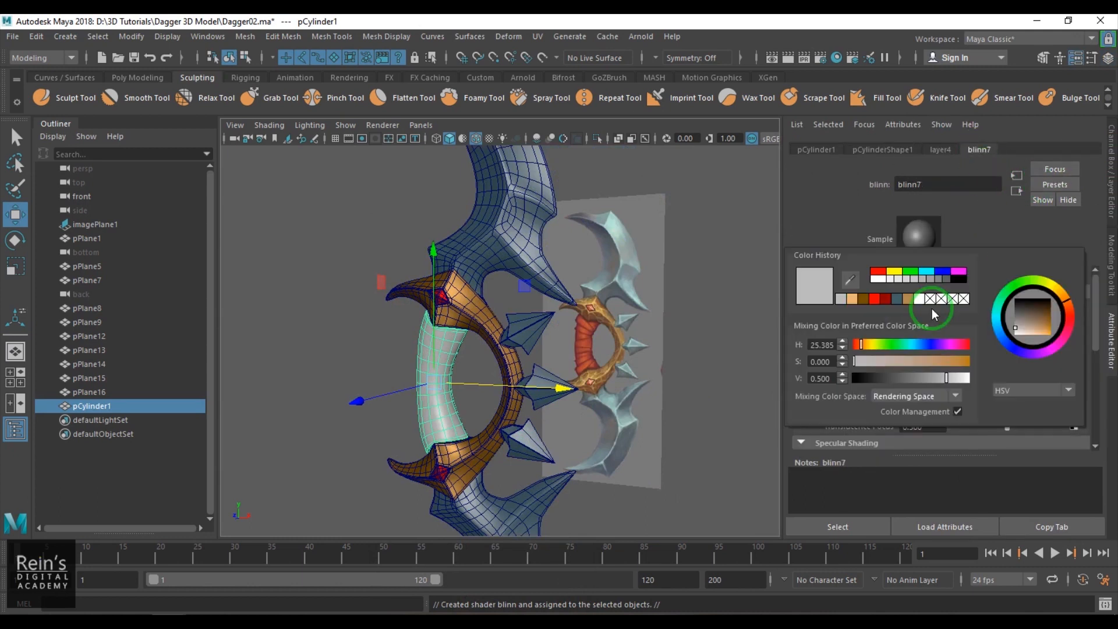
{"action": "left_click", "coordinate": [850, 282]}
{"action": "left_click", "coordinate": [586, 326]}
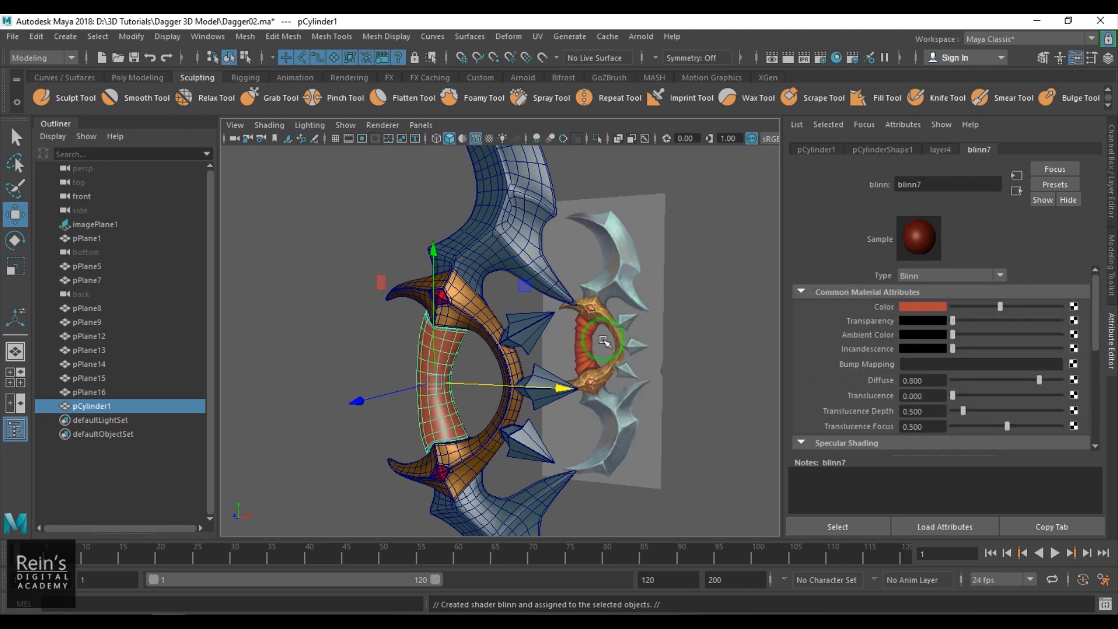
{"action": "left_click", "coordinate": [717, 389]}
- Turn off wireframe on shaded and inspect the colored dagger next to the reference image from another angle
{"action": "mouse_move", "coordinate": [730, 388]}
{"action": "right_mouse_down", "text": "alt"}
{"action": "mouse_move", "coordinate": [594, 369]}
{"action": "mouse_move", "coordinate": [577, 350]}
{"action": "right_mouse_up", "text": "alt"}
{"action": "left_click", "coordinate": [475, 138]}
{"action": "left_click_drag", "start_coordinate": [484, 169], "coordinate": [493, 354], "text": "alt"}
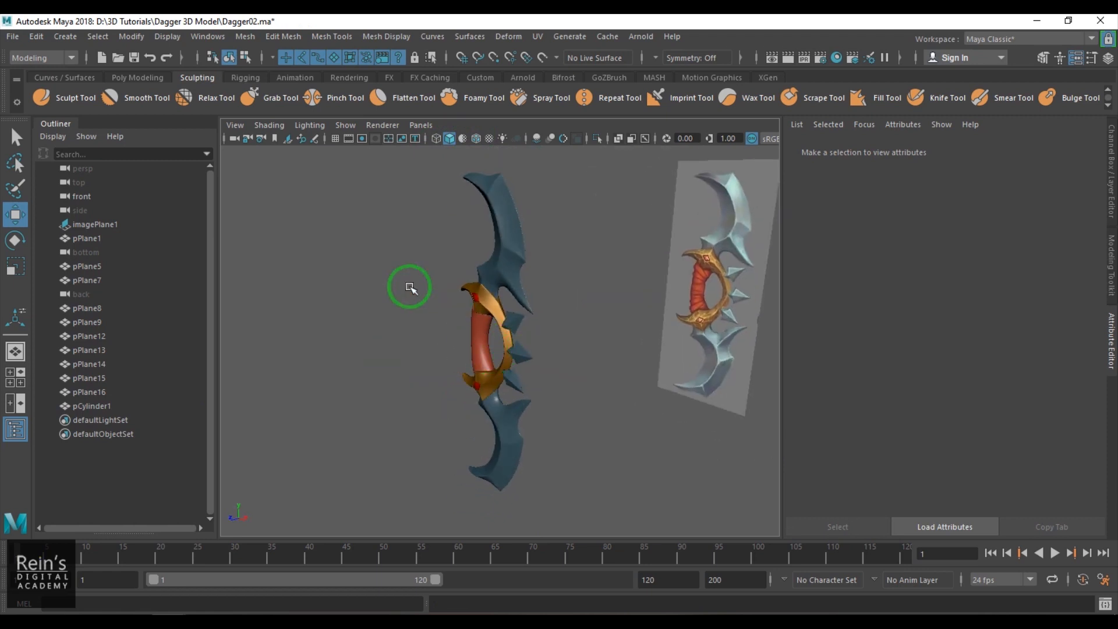
{"action": "left_click_drag", "start_coordinate": [447, 307], "coordinate": [523, 440]}
{"action": "left_click", "coordinate": [362, 430]}
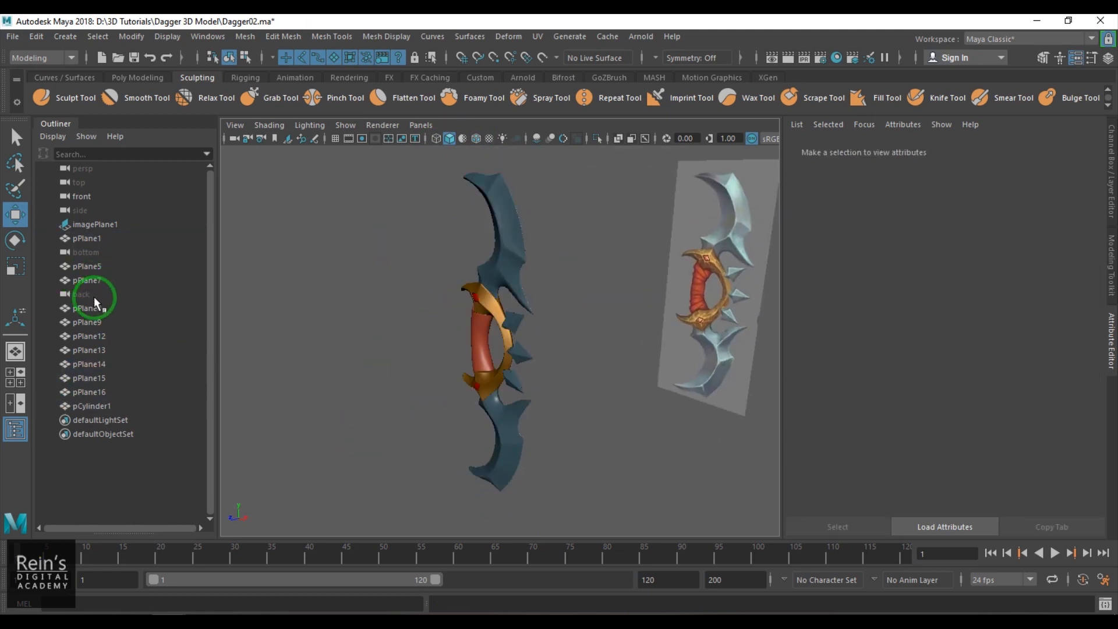
- Delete the unused back and bottom cameras from the scene
{"action": "left_click", "coordinate": [93, 294]}
{"action": "key", "text": "Delete"}
{"action": "left_click", "coordinate": [95, 256]}
{"action": "key", "text": "Delete"}
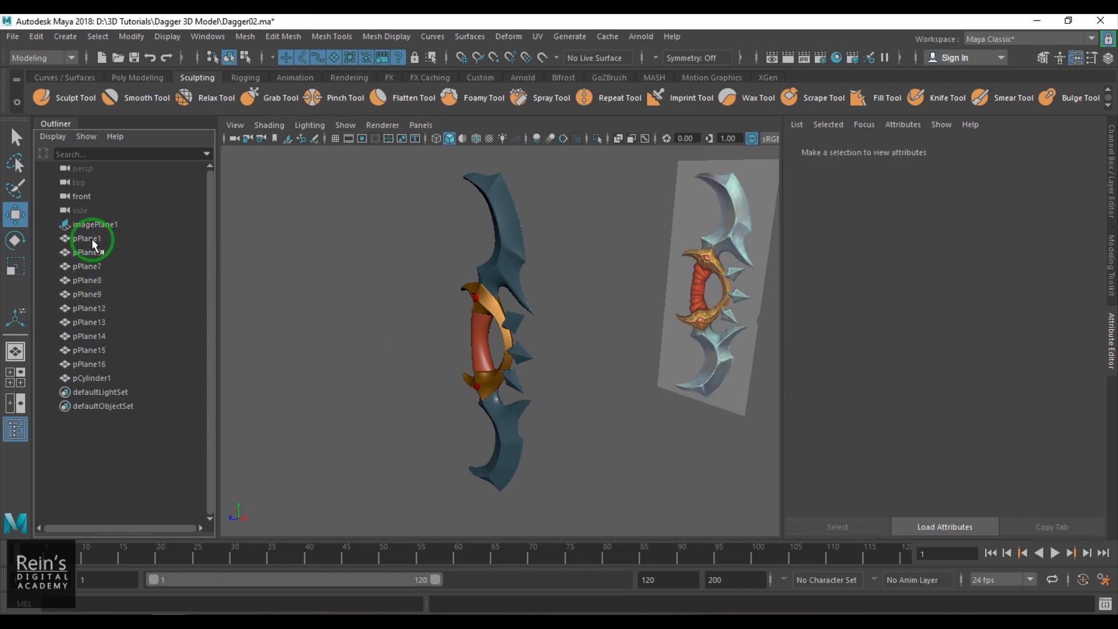
- Delete the empty leftover nodes pPlane5, pPlane7, pPlane8 and pPlane9 from the scene
{"action": "left_click", "coordinate": [92, 240]}
{"action": "left_click", "coordinate": [97, 253]}
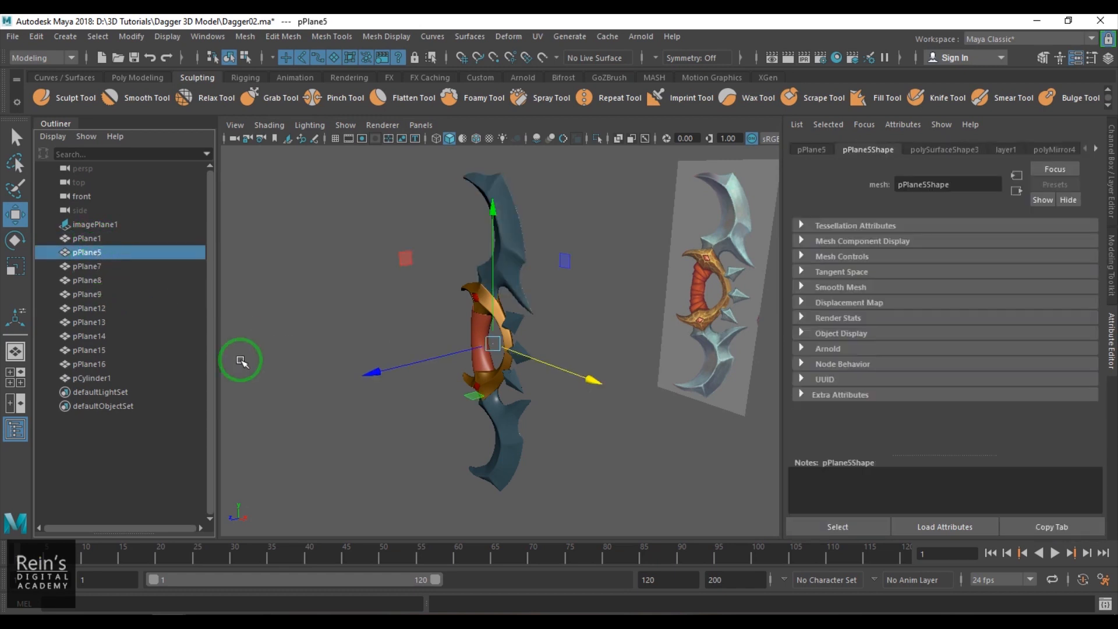
{"action": "key", "text": "Delete"}
{"action": "left_click", "coordinate": [102, 252]}
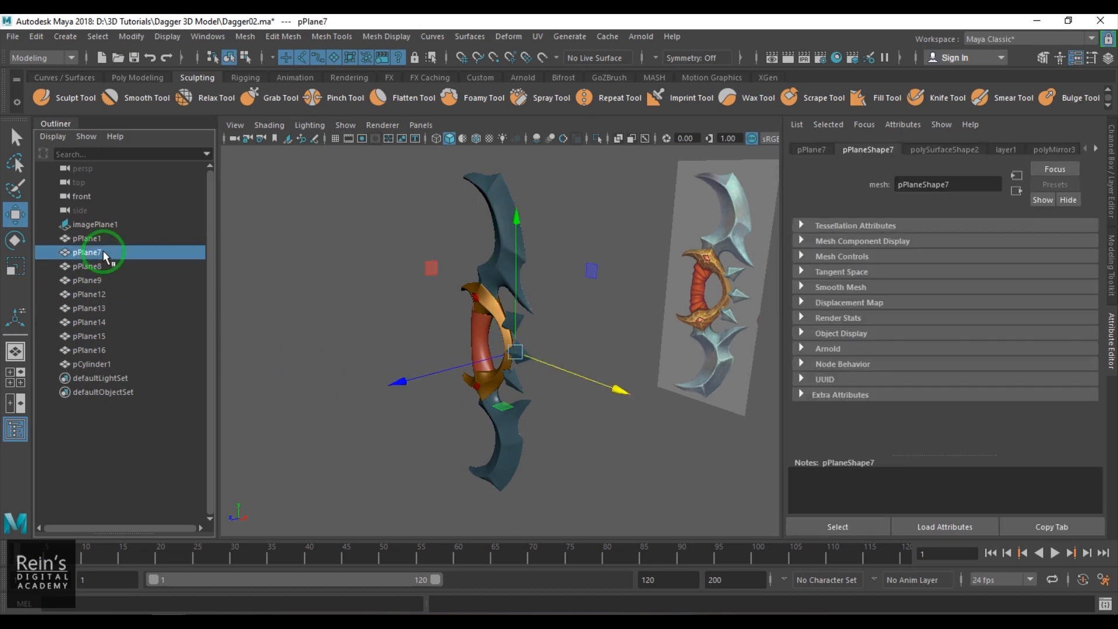
{"action": "key", "text": "Delete"}
{"action": "left_click", "coordinate": [100, 253]}
{"action": "key", "text": "Delete"}
{"action": "left_click", "coordinate": [103, 256]}
{"action": "key", "text": "Delete"}
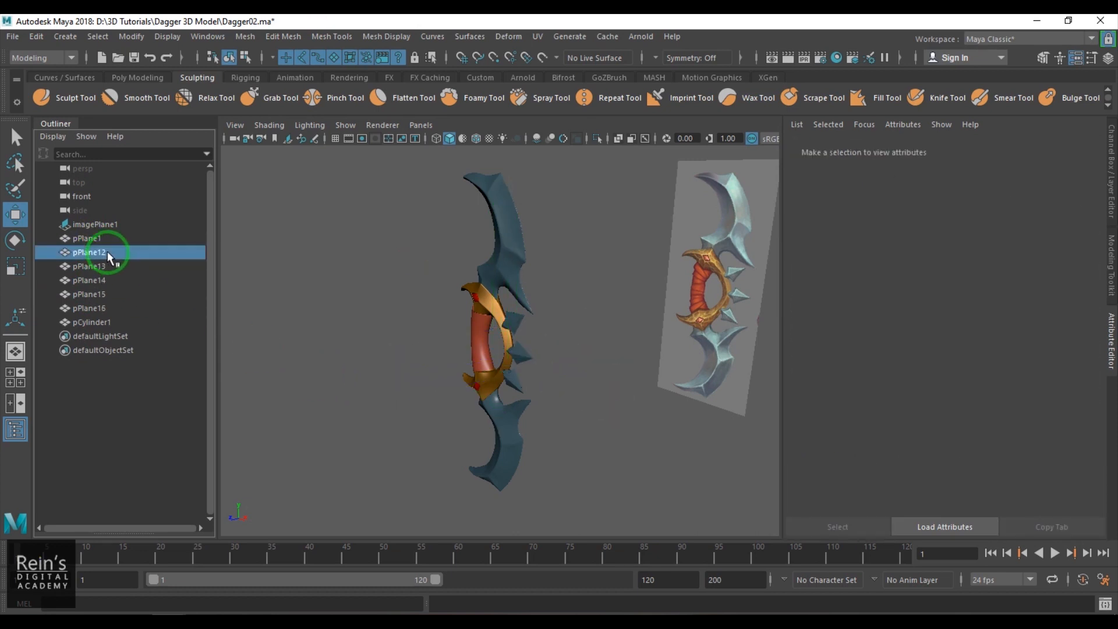
- Check the remaining objects from pPlane12 to pCylinder1 one by one to see which dagger part each represents
{"action": "left_click", "coordinate": [106, 252]}
{"action": "left_click", "coordinate": [106, 265]}
{"action": "left_click", "coordinate": [105, 280]}
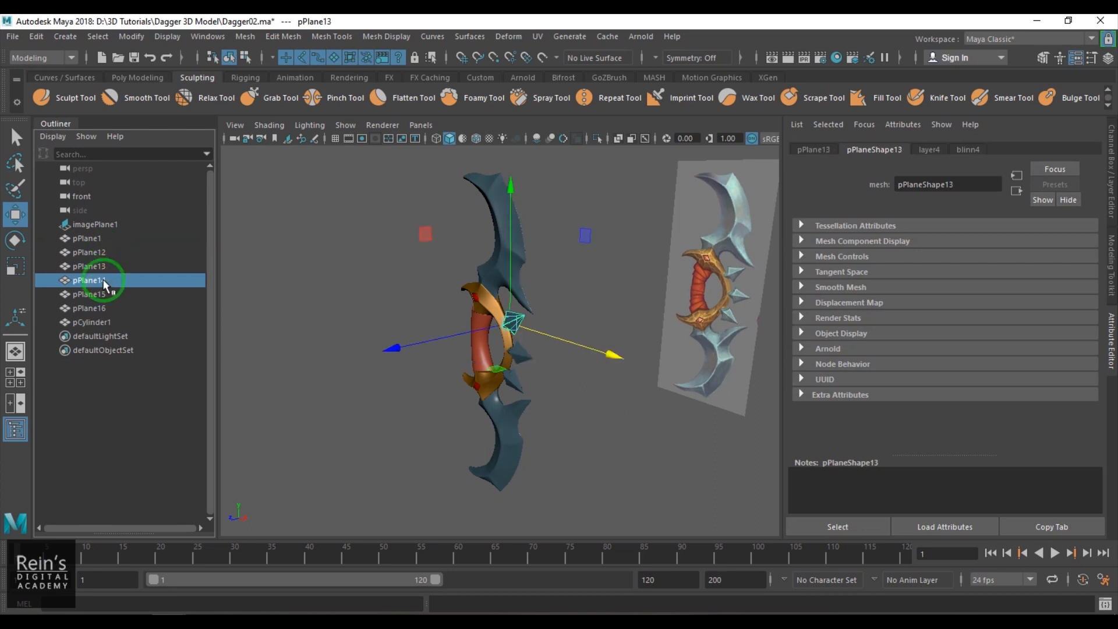
{"action": "left_click", "coordinate": [103, 294]}
{"action": "left_click", "coordinate": [107, 308]}
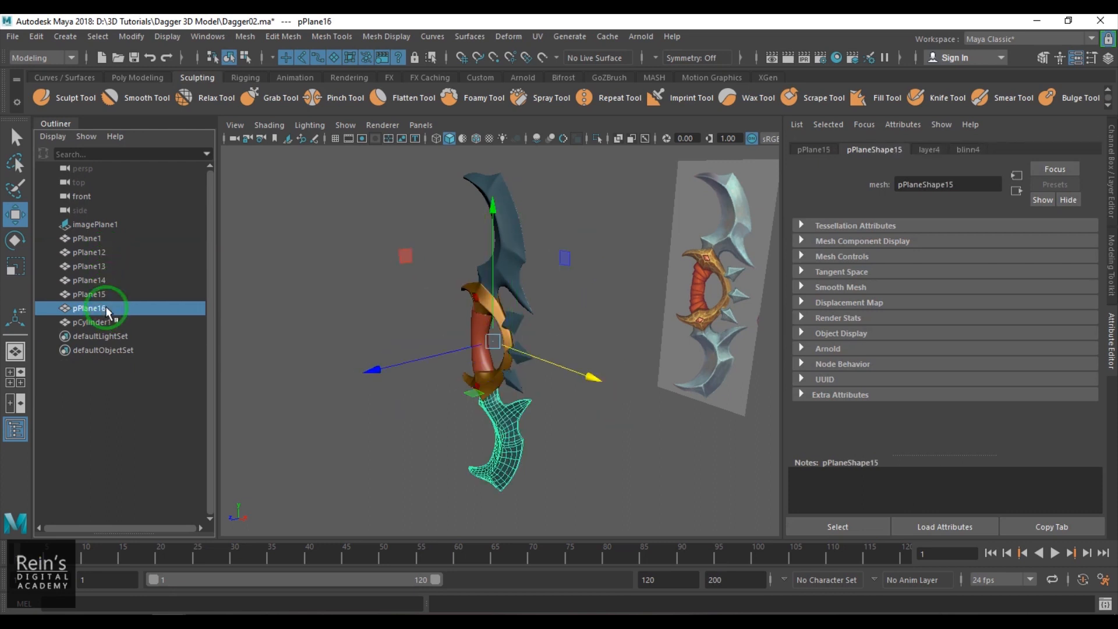
{"action": "left_click", "coordinate": [108, 319]}
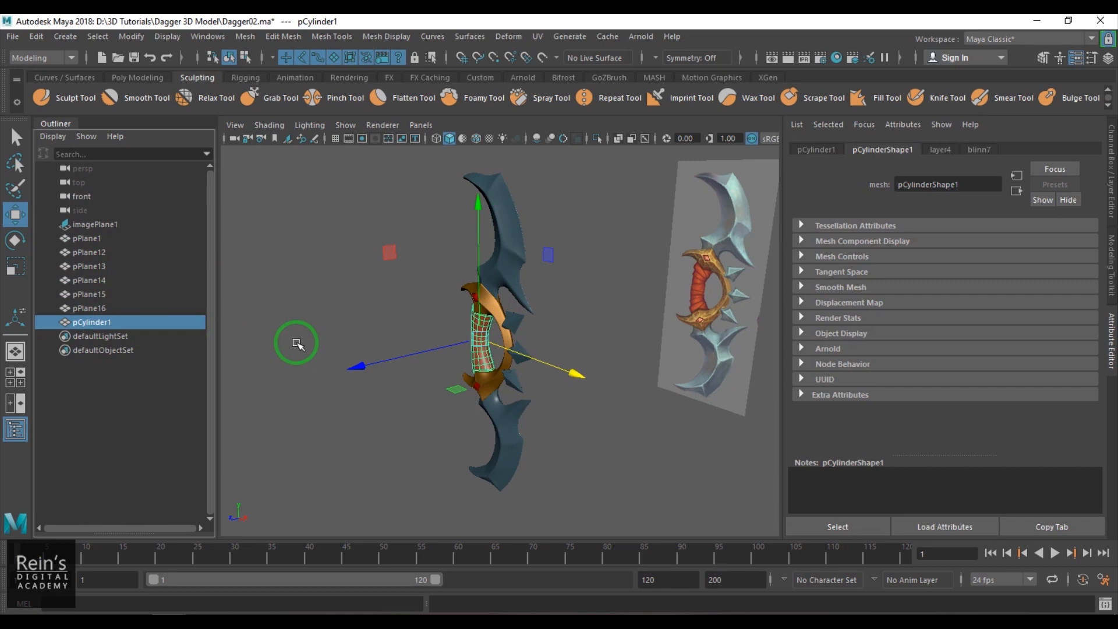
- Select all the dagger parts, leaving out the reference image, and group them
{"action": "left_click", "coordinate": [295, 342]}
{"action": "left_click_drag", "start_coordinate": [435, 178], "coordinate": [553, 488]}
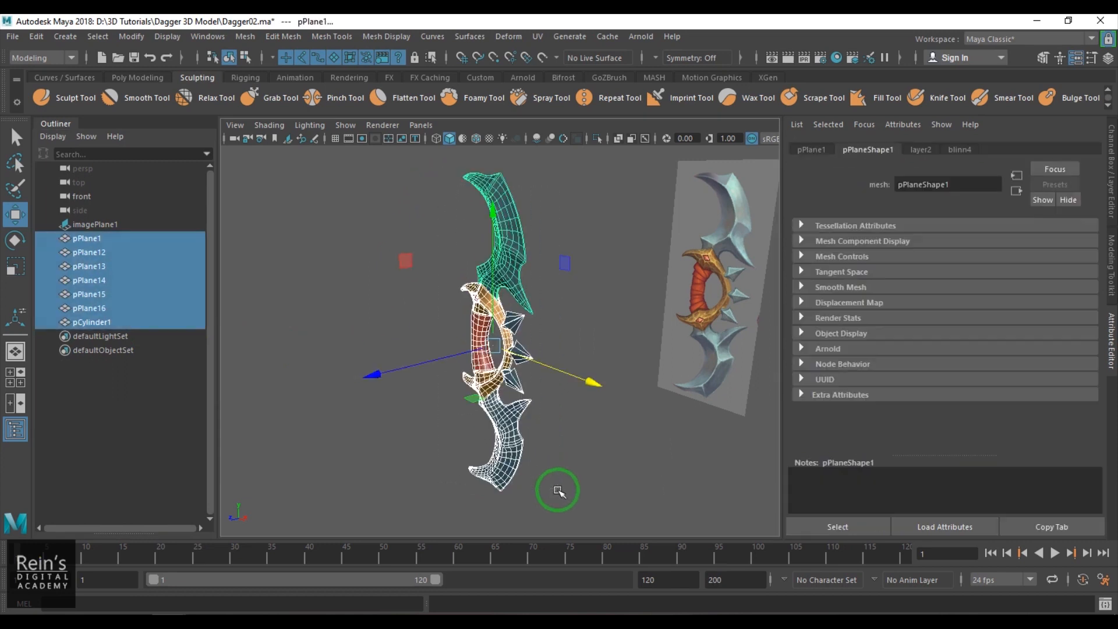
{"action": "key", "text": "ctrl+g"}
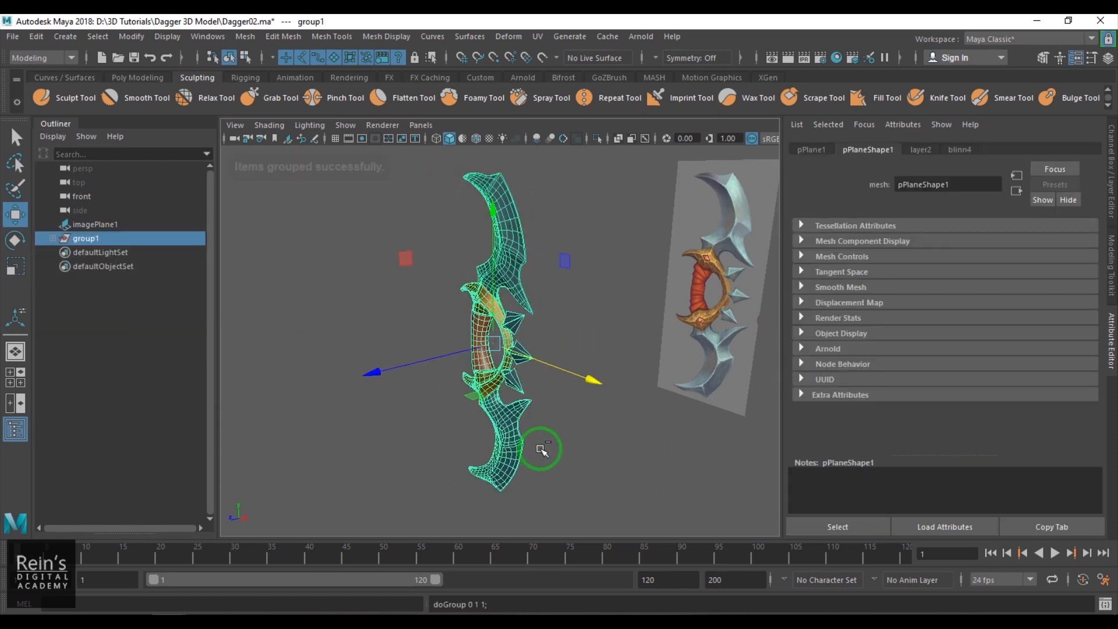
- Deselect the group and show wireframe on shaded again
{"action": "left_click", "coordinate": [579, 456]}
{"action": "mouse_move", "coordinate": [576, 449]}
{"action": "left_mouse_down", "text": "alt"}
{"action": "mouse_move", "coordinate": [561, 420]}
{"action": "mouse_move", "coordinate": [766, 426]}
{"action": "mouse_move", "coordinate": [641, 429]}
{"action": "left_mouse_up", "text": "alt"}
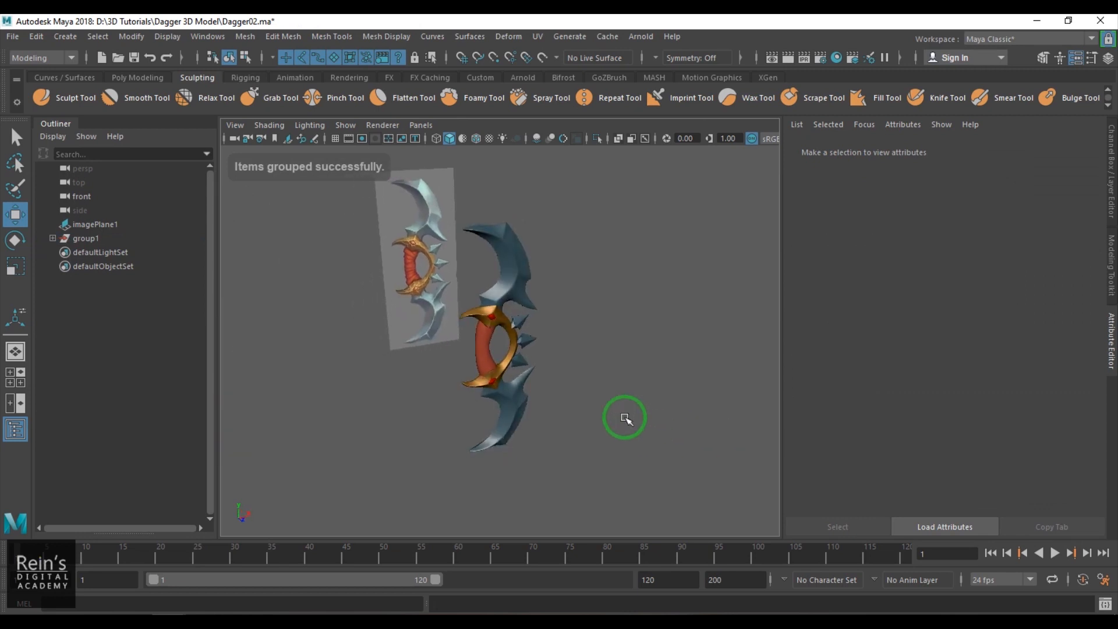
{"action": "left_click", "coordinate": [475, 138]}
{"action": "mouse_move", "coordinate": [531, 225]}
{"action": "left_mouse_down", "text": "alt"}
{"action": "mouse_move", "coordinate": [489, 326]}
{"action": "mouse_move", "coordinate": [419, 291]}
{"action": "left_mouse_up", "text": "alt"}
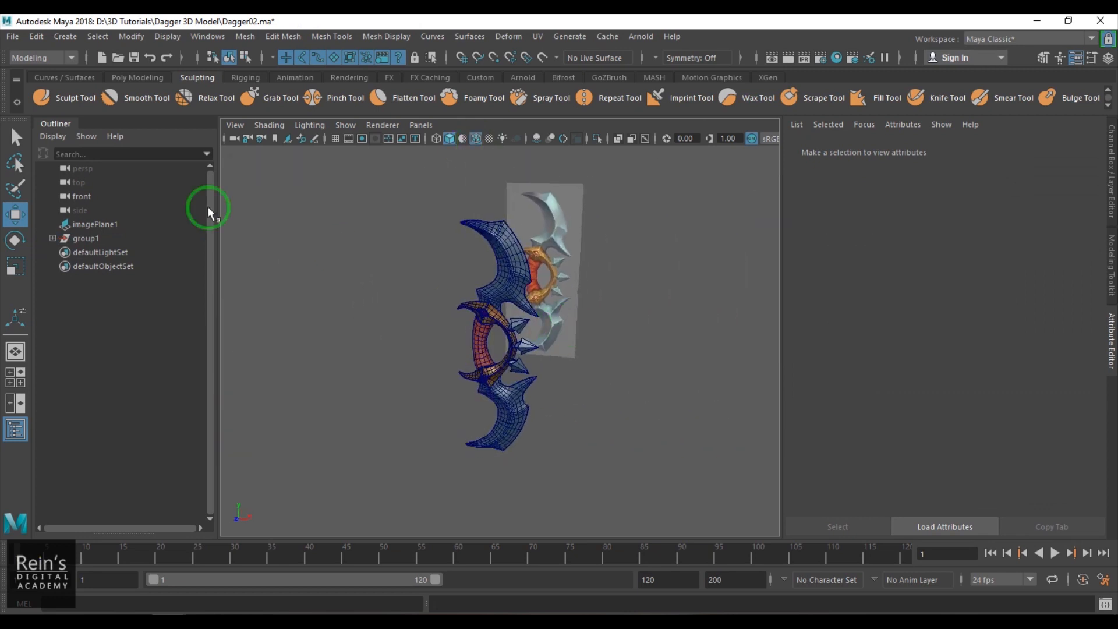
- Rename the group containing all the dagger parts as dagger
{"action": "double_click", "coordinate": [92, 238]}
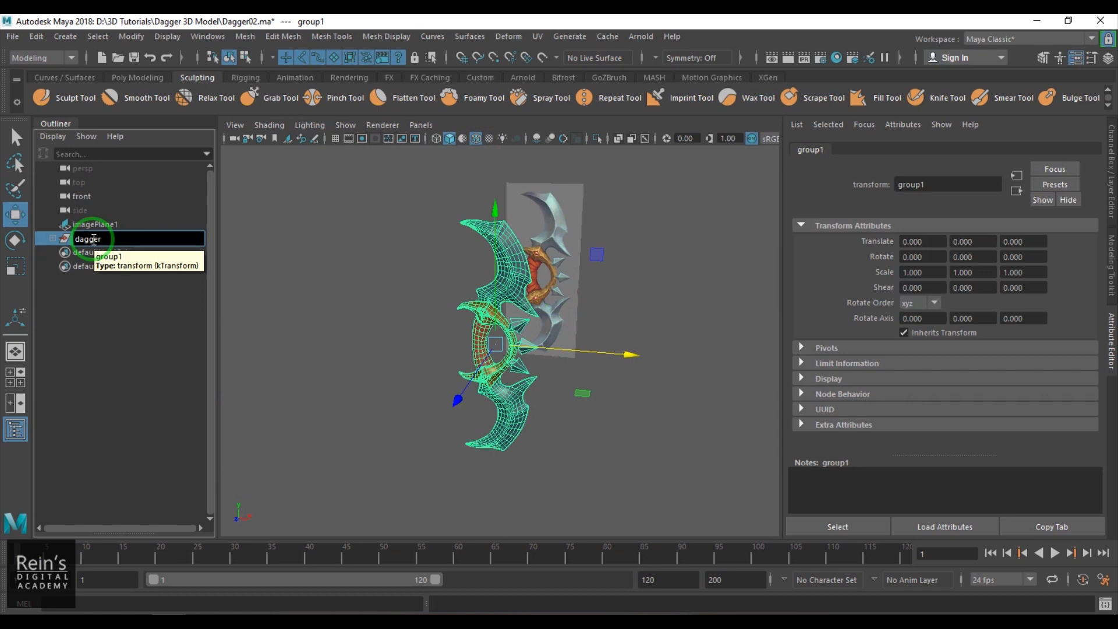
{"action": "key", "text": "Return"}
{"action": "left_click", "coordinate": [584, 444]}
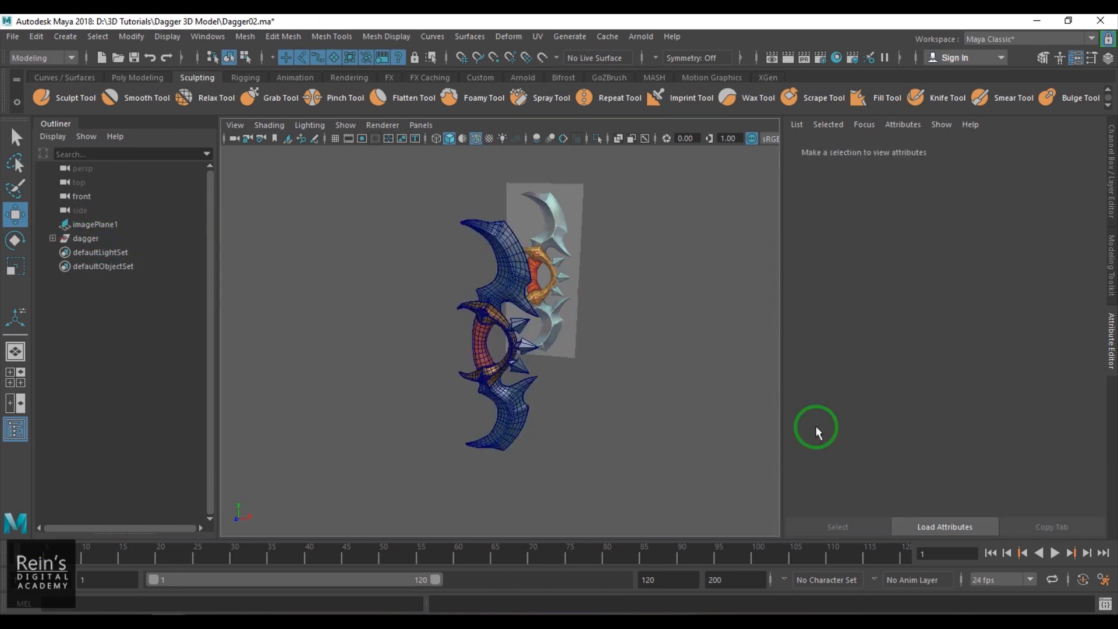
- Close the attribute display, show the display layers and hide layer3, which holds the reference image
{"action": "left_click", "coordinate": [1110, 349]}
{"action": "left_click", "coordinate": [764, 296]}
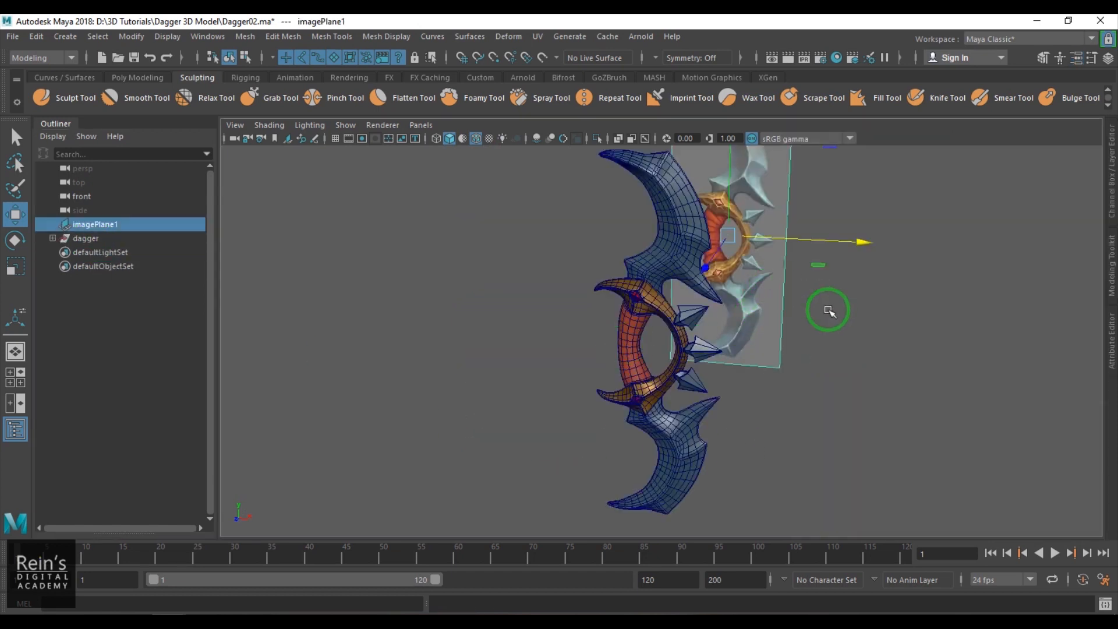
{"action": "left_click", "coordinate": [1112, 198]}
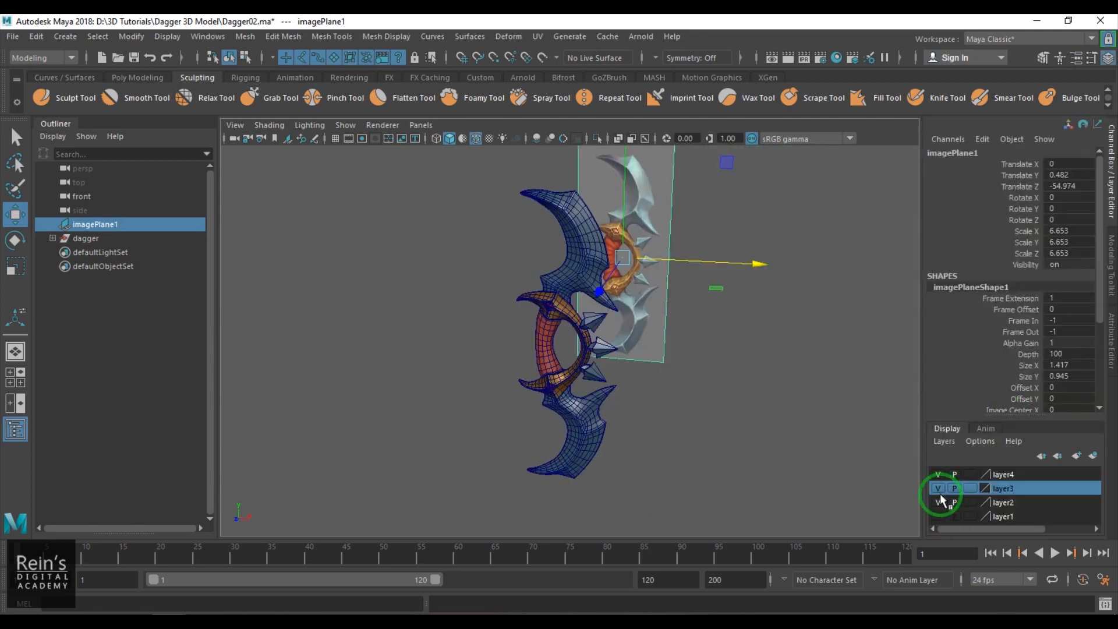
{"action": "left_click", "coordinate": [939, 493]}
{"action": "left_click", "coordinate": [736, 464]}
{"action": "scroll", "coordinate": [736, 465], "scroll_direction": "down", "scroll_amount": 2}
- Set the end frame of the playback range to 250
{"action": "left_click", "coordinate": [88, 241]}
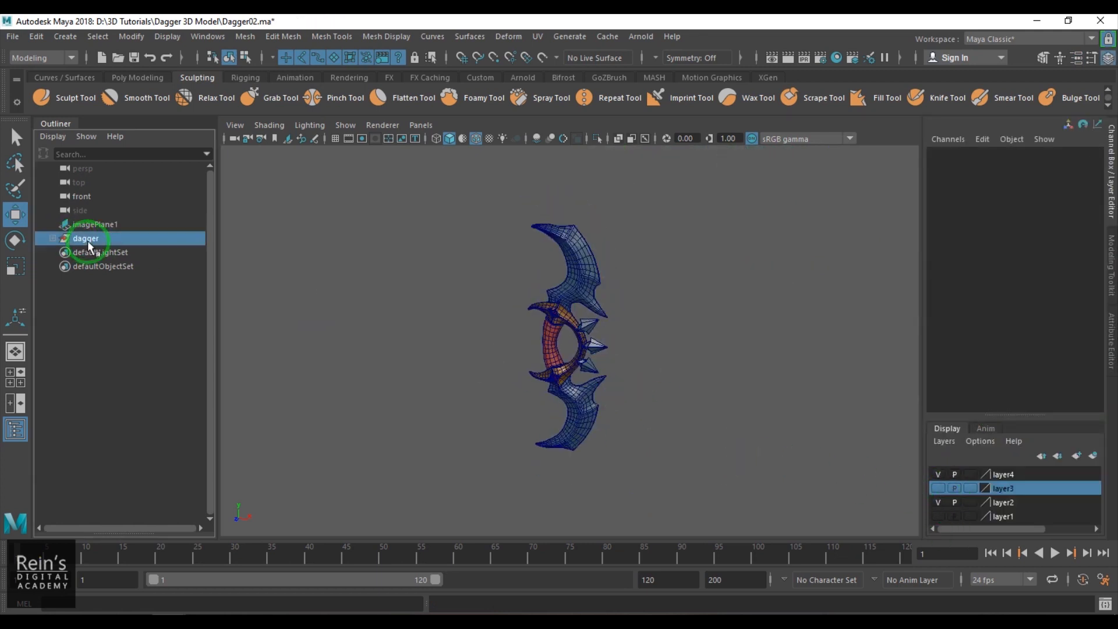
{"action": "left_click", "coordinate": [823, 497]}
{"action": "left_click_drag", "start_coordinate": [679, 580], "coordinate": [466, 556]}
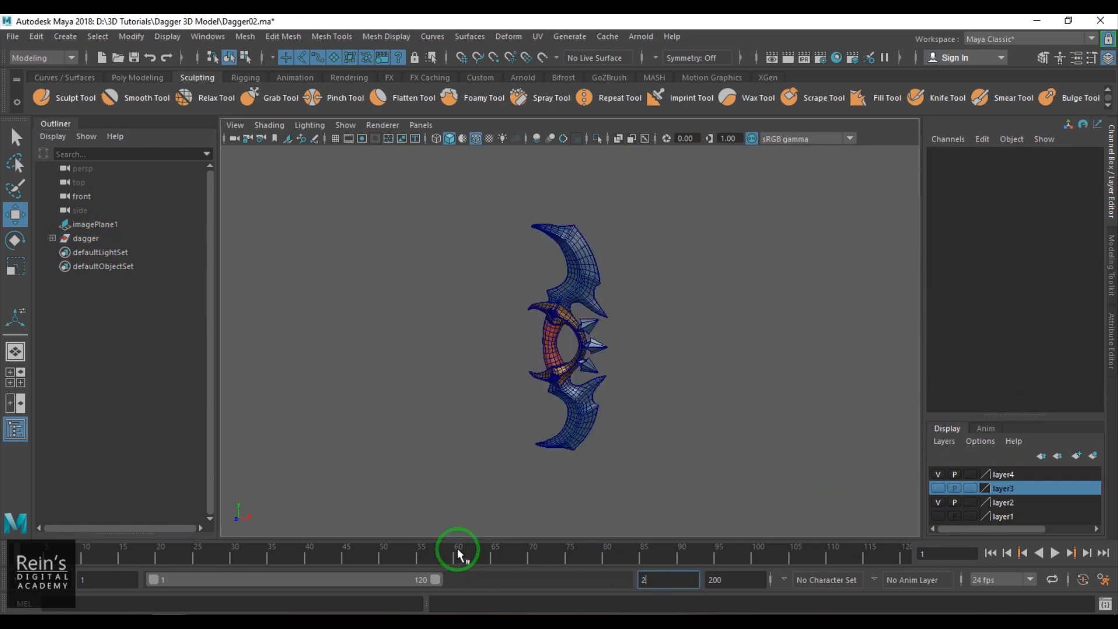
{"action": "key", "text": "Return"}
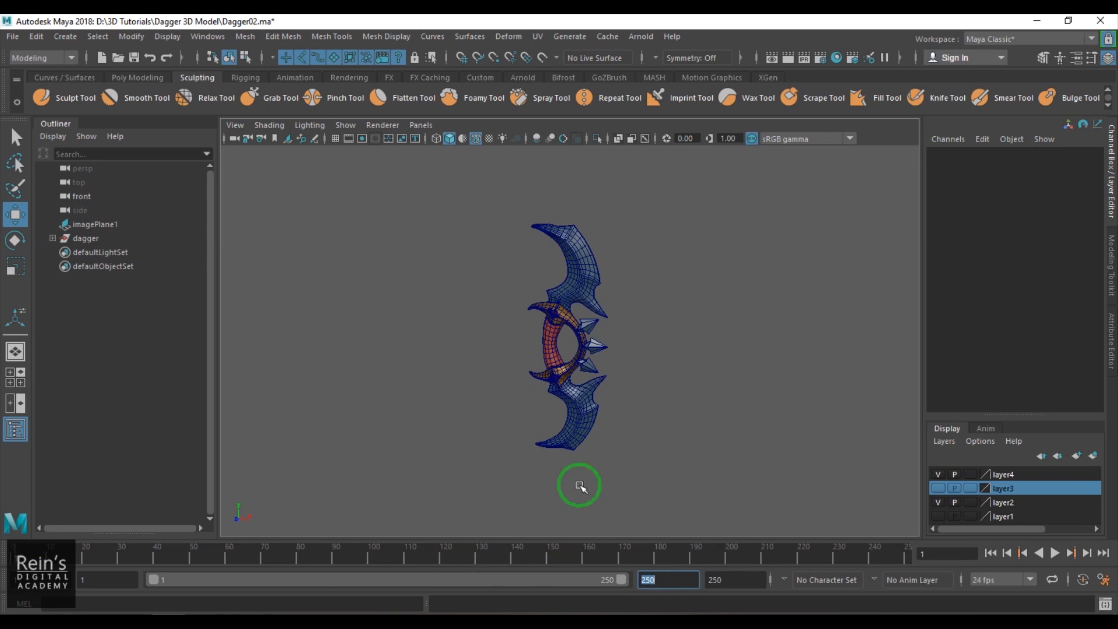
- Set the default in and out tangents in the animation preferences to Linear and save the preferences
{"action": "left_click", "coordinate": [97, 241]}
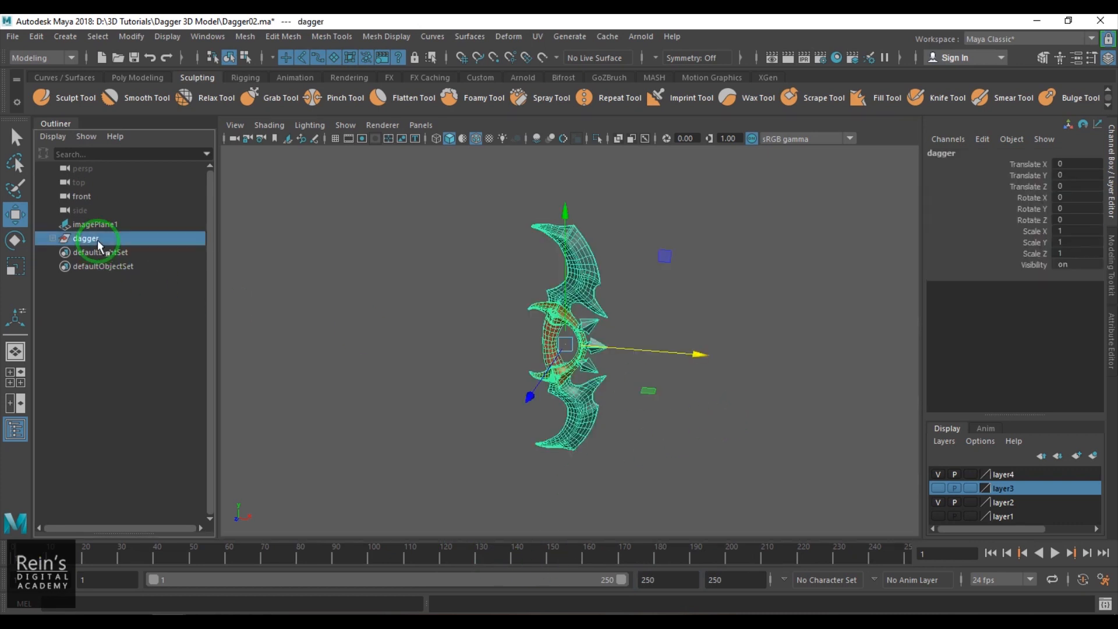
{"action": "left_click", "coordinate": [880, 526]}
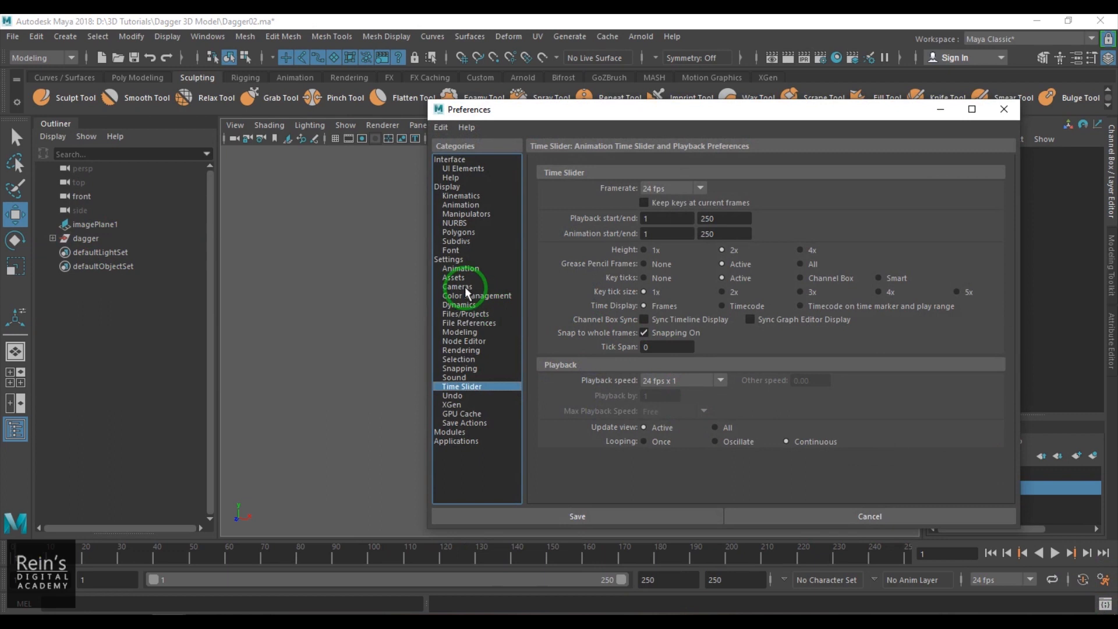
{"action": "left_click", "coordinate": [460, 269]}
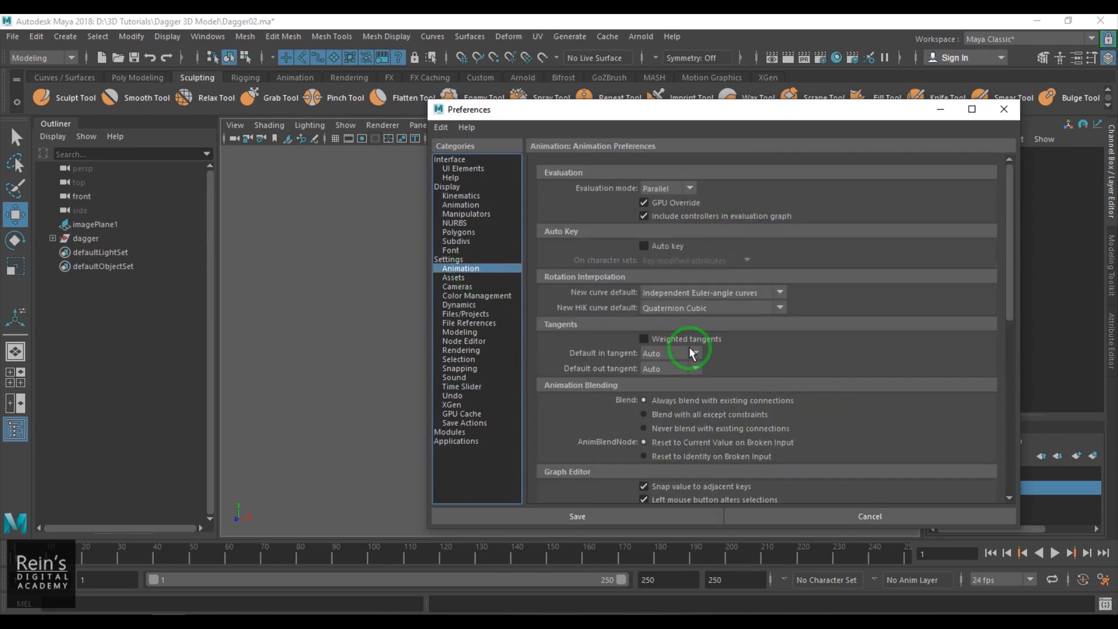
{"action": "left_click", "coordinate": [689, 347]}
{"action": "left_click", "coordinate": [685, 382]}
{"action": "left_click", "coordinate": [688, 372]}
{"action": "left_click", "coordinate": [673, 393]}
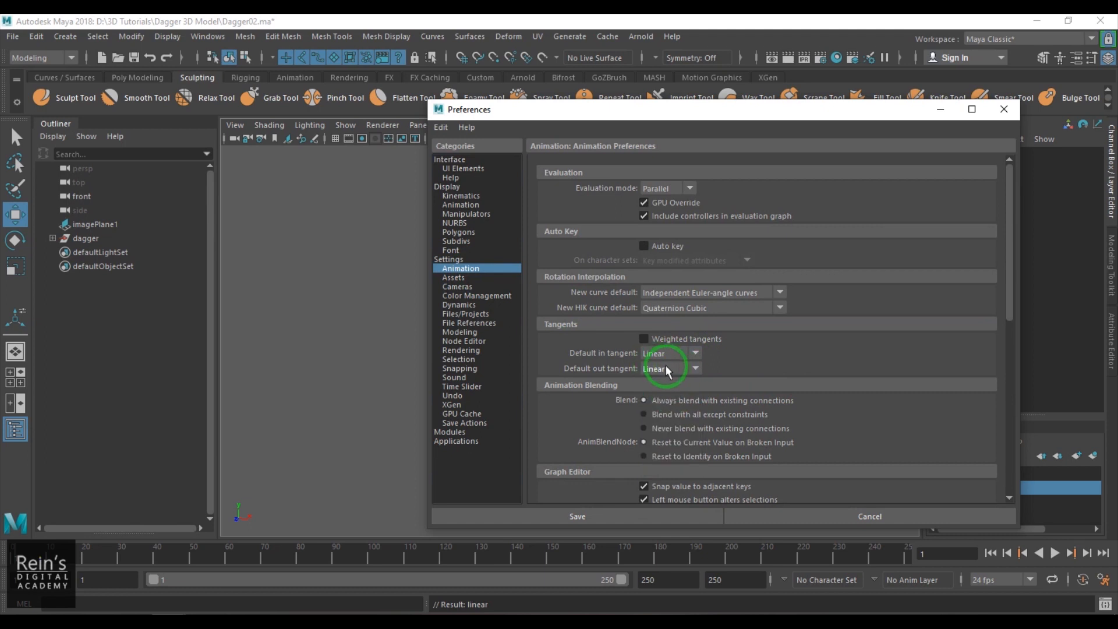
{"action": "left_click", "coordinate": [575, 513]}
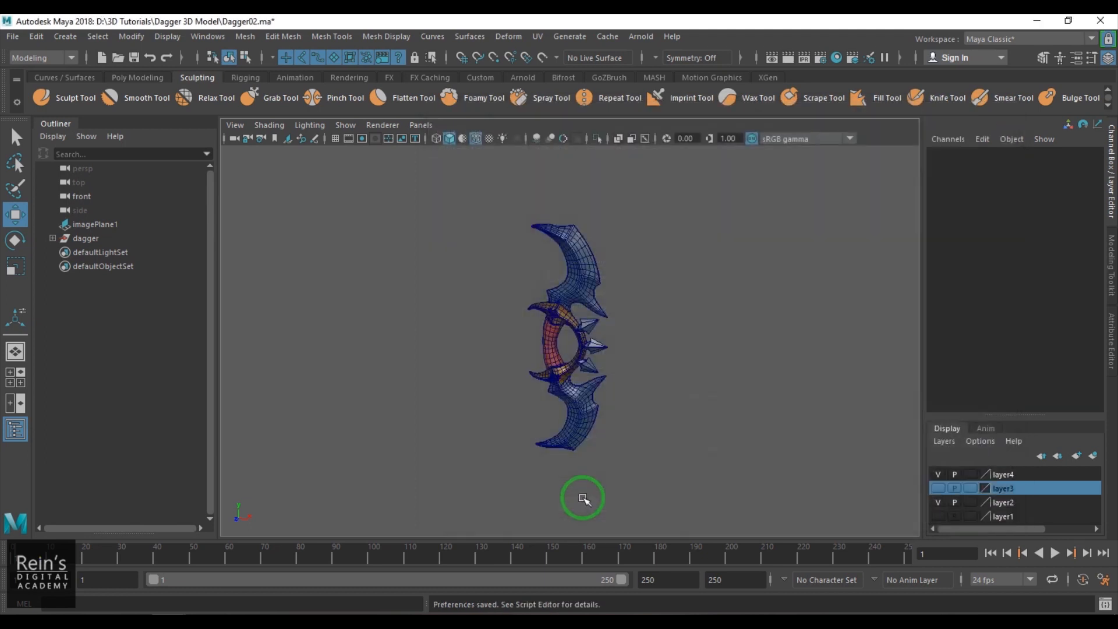
- Switch to the Animation menu set and create a clockwise 250-frame turntable for the dagger group
{"action": "left_click", "coordinate": [105, 239]}
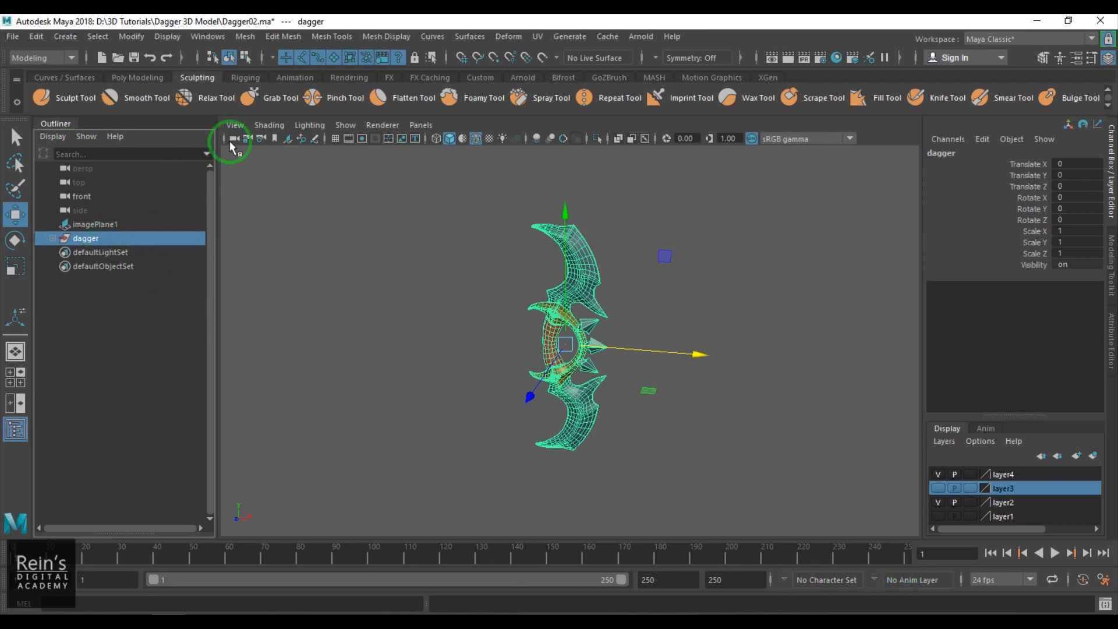
{"action": "left_click", "coordinate": [36, 59]}
{"action": "left_click", "coordinate": [35, 95]}
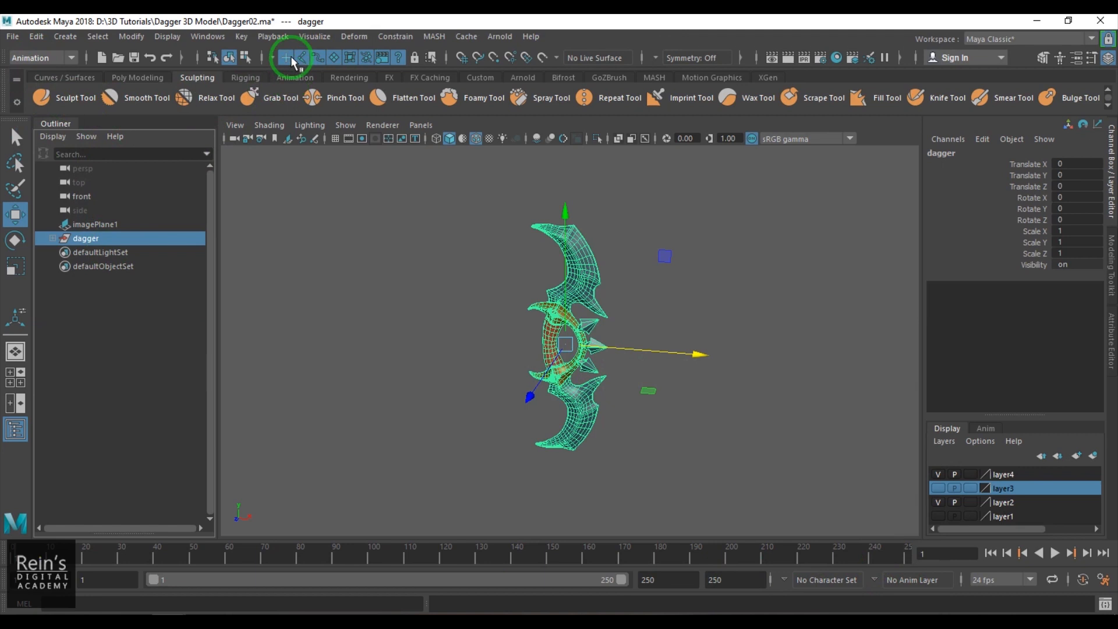
{"action": "left_click", "coordinate": [314, 37]}
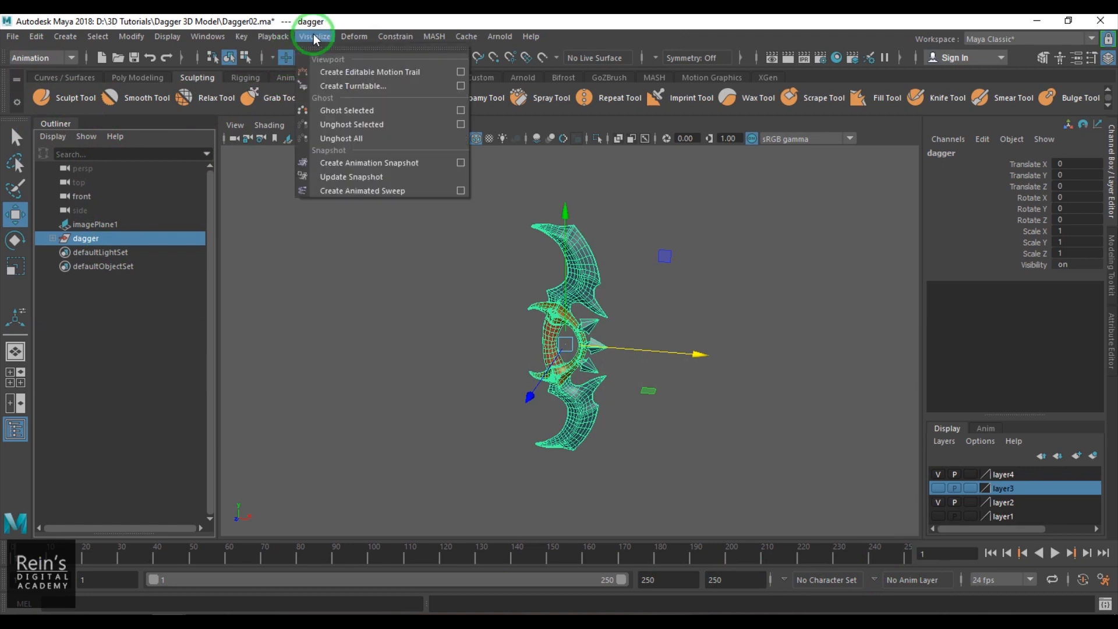
{"action": "left_click", "coordinate": [461, 86]}
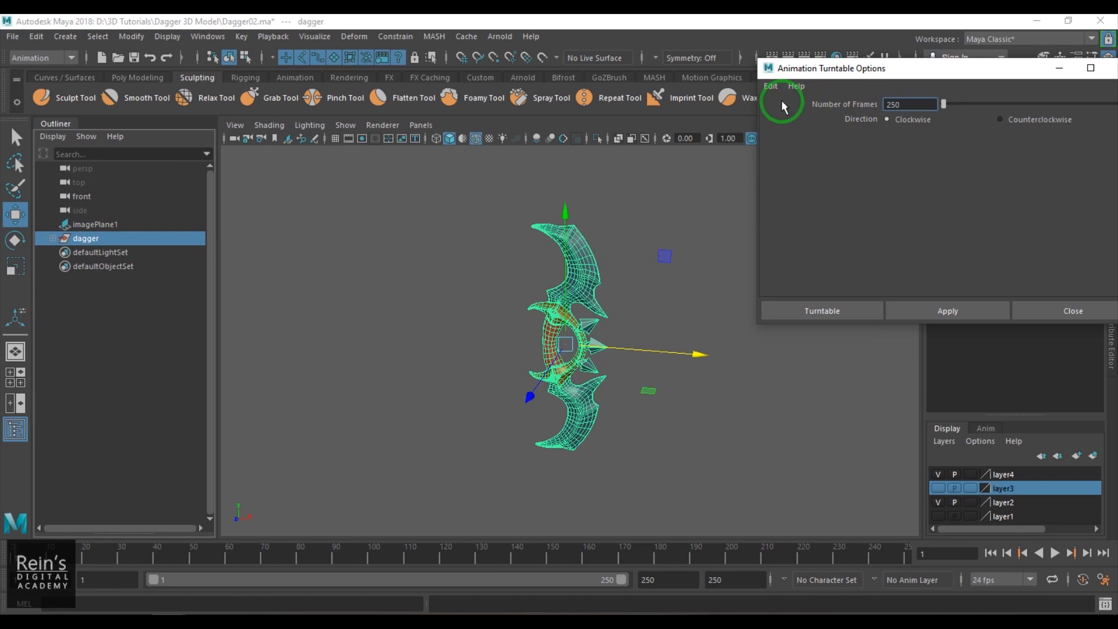
{"action": "left_click", "coordinate": [816, 309]}
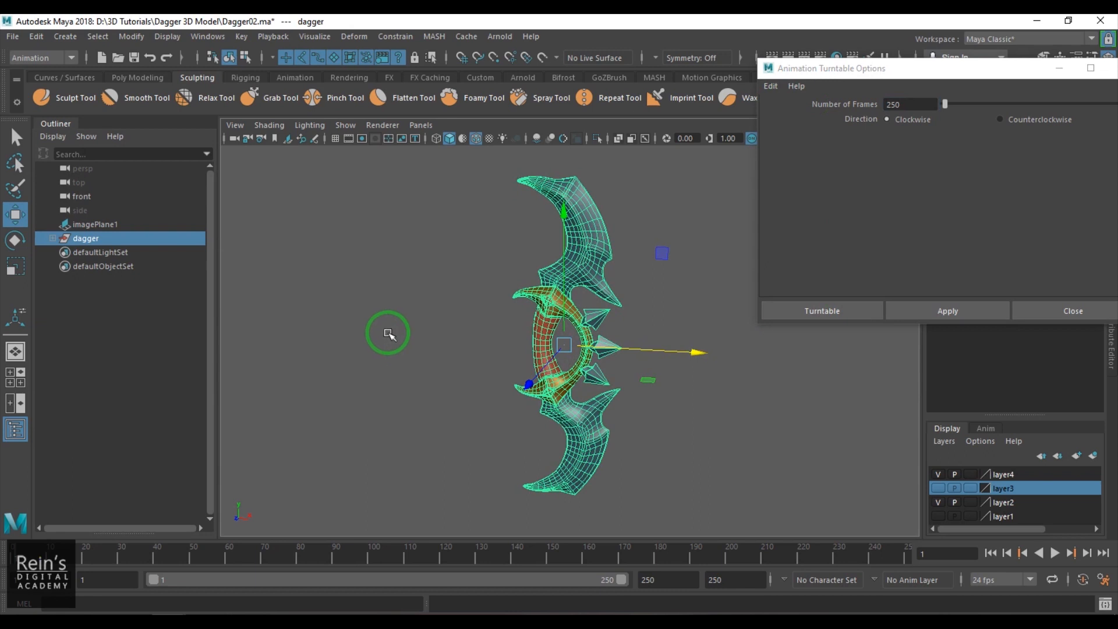
{"action": "left_click", "coordinate": [822, 312]}
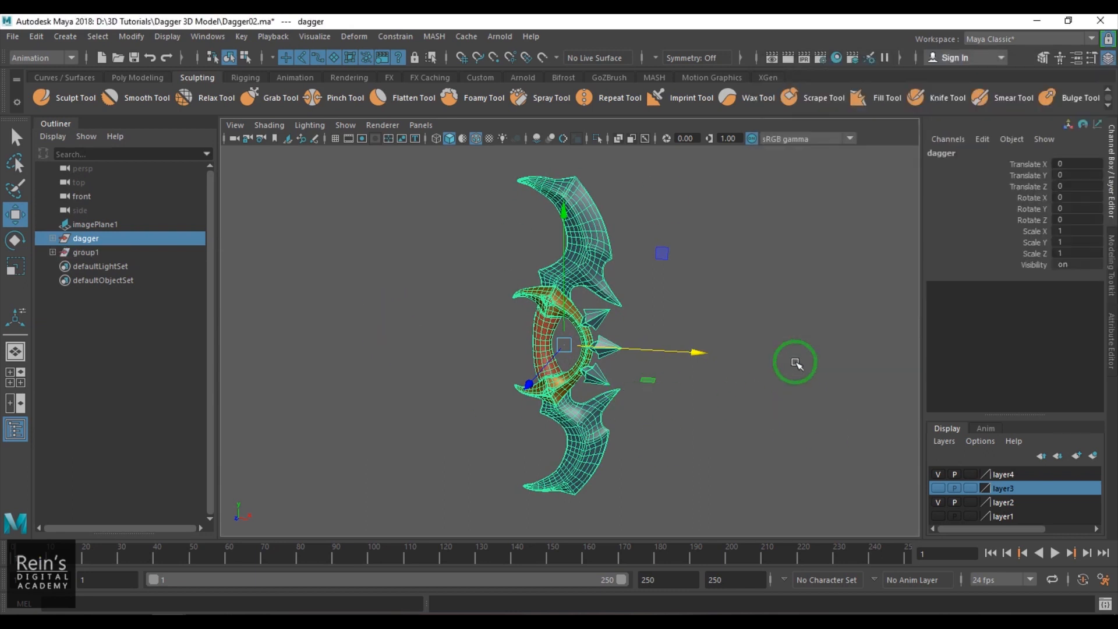
{"action": "left_click", "coordinate": [793, 364]}
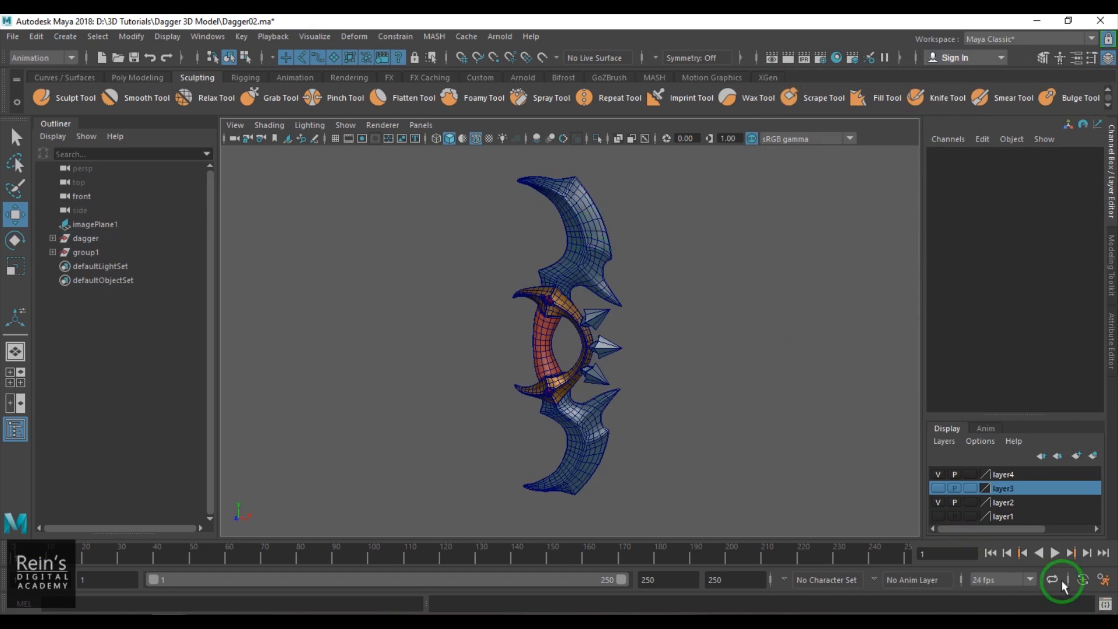
- Show the perspective view full screen, frame the whole dagger and play the turntable animation
{"action": "key", "text": "ctrl+space"}
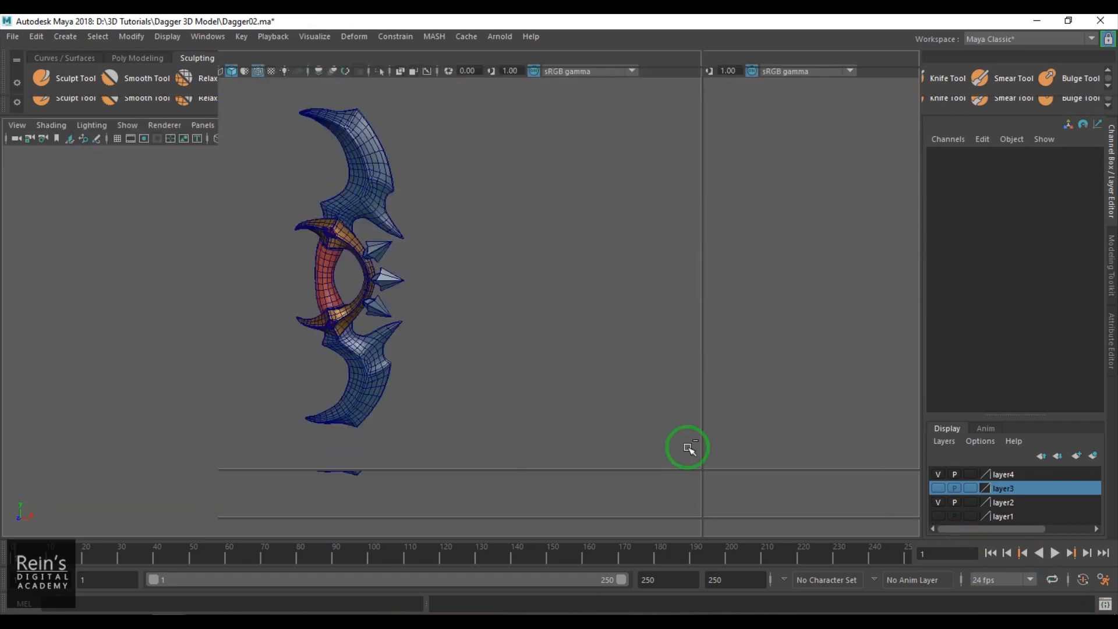
{"action": "key", "text": "space"}
{"action": "left_click_drag", "start_coordinate": [791, 382], "coordinate": [803, 440]}
{"action": "left_click", "coordinate": [1054, 601]}
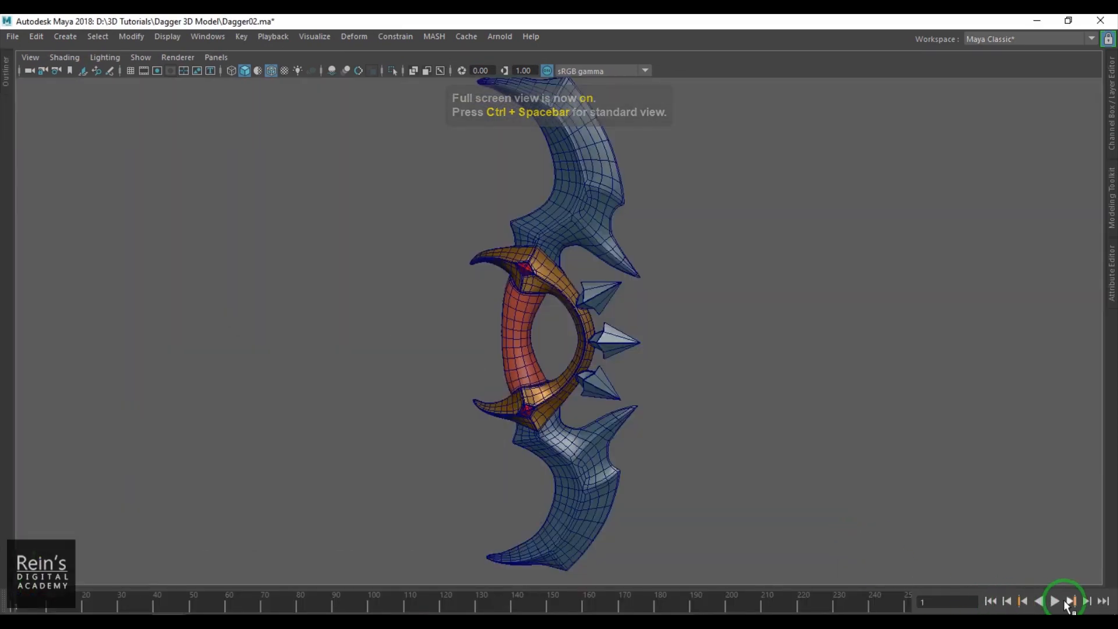